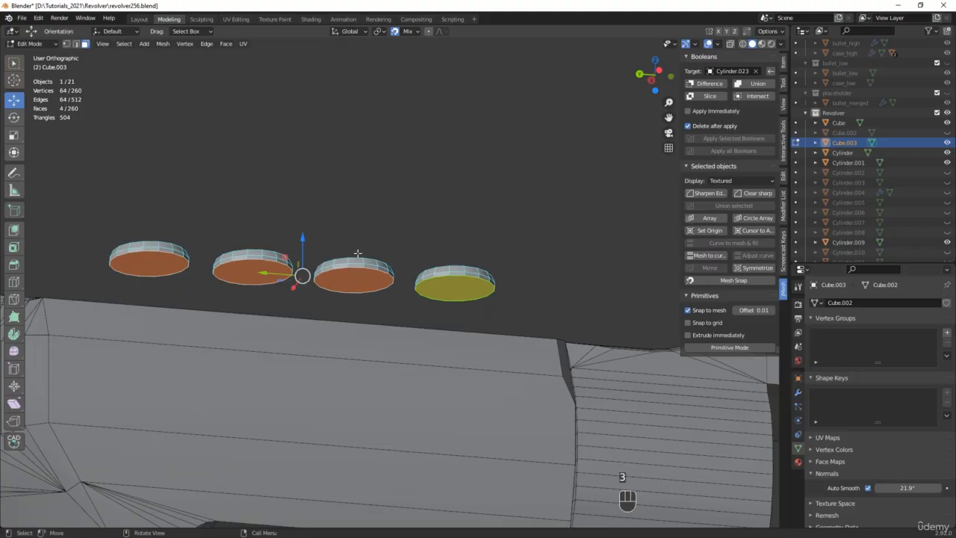
# Duplicate the four selected disc bottom faces in place with snapping off, separate the copies into their own object and select it
pyautogui.hotkey('shift', 'd')
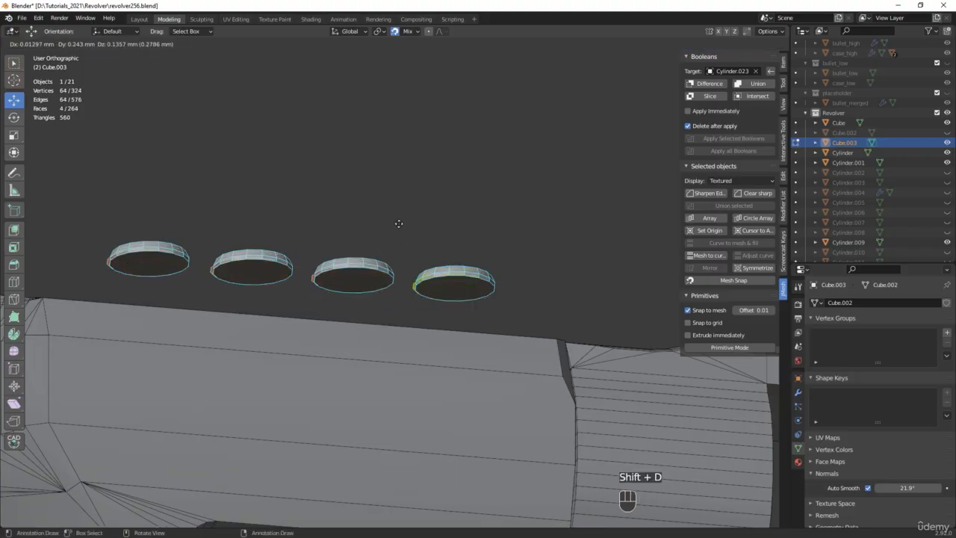
pyautogui.rightClick(411, 200)
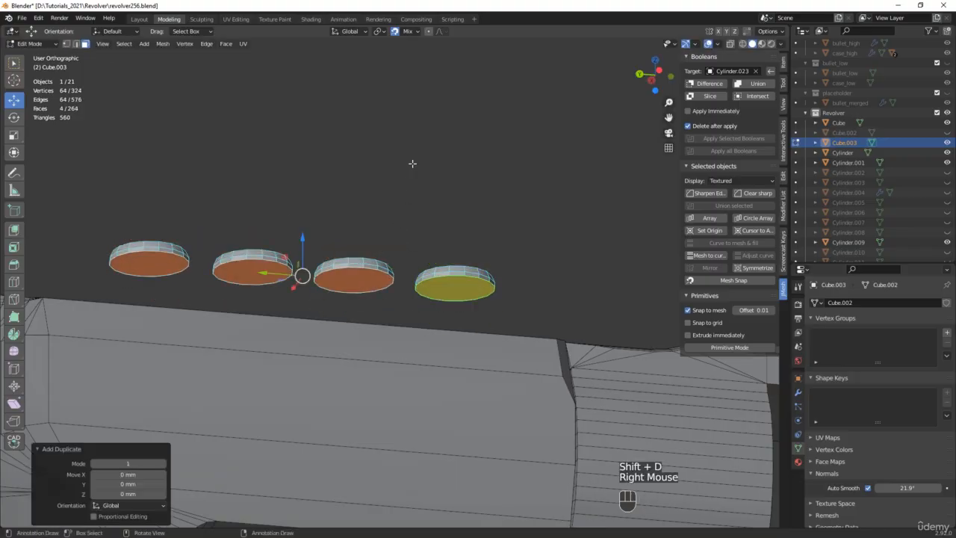
pyautogui.click(396, 33)
pyautogui.press('p')
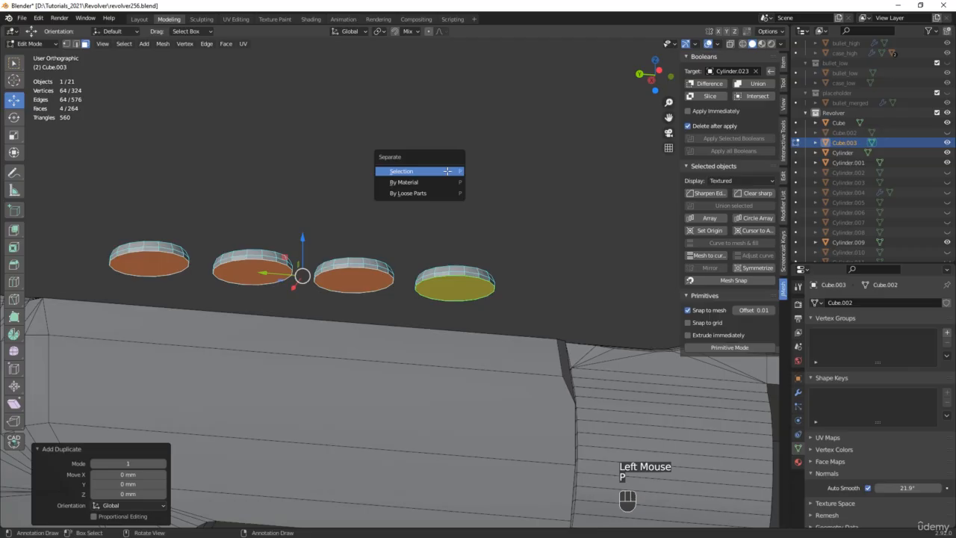
pyautogui.click(447, 171)
pyautogui.press('Tab')
pyautogui.click(450, 285)
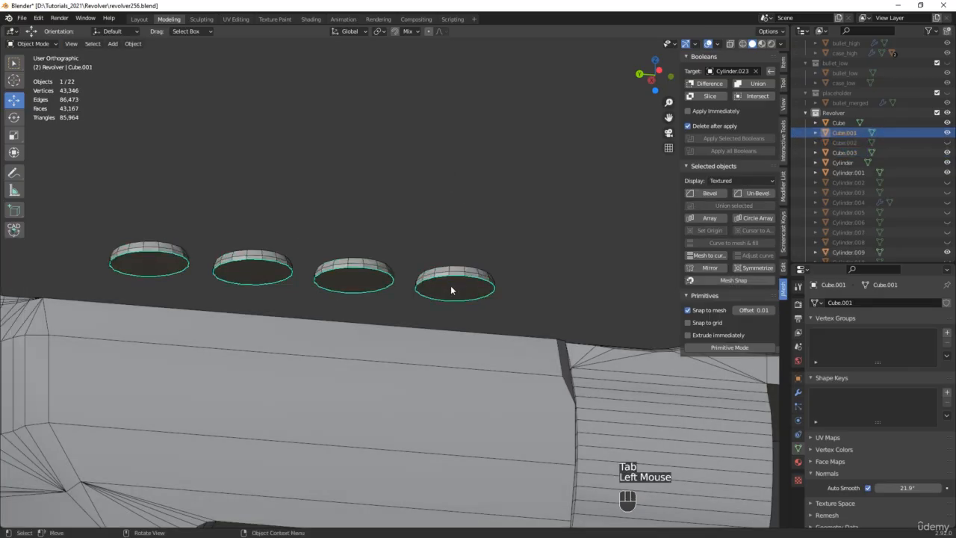
# Set the separated discs' origin to their centre and lower them vertically to just above the revolver's top surface
pyautogui.moveTo(446, 283); pyautogui.dragTo(430, 303, button='middle')
pyautogui.hotkey('alt', 'q')
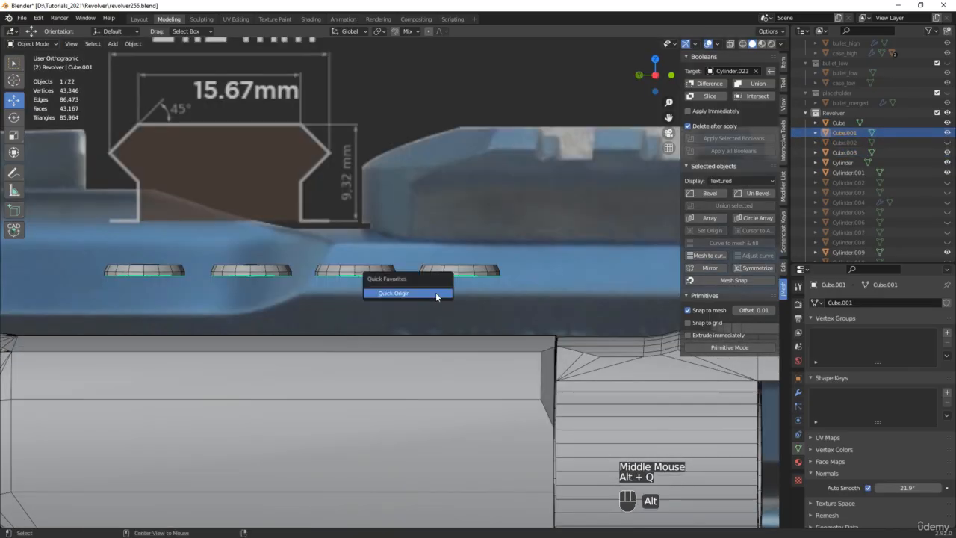
pyautogui.moveTo(301, 241); pyautogui.dragTo(304, 326)
pyautogui.middleClick(304, 327)
pyautogui.moveTo(304, 327); pyautogui.dragTo(302, 326, button='middle')
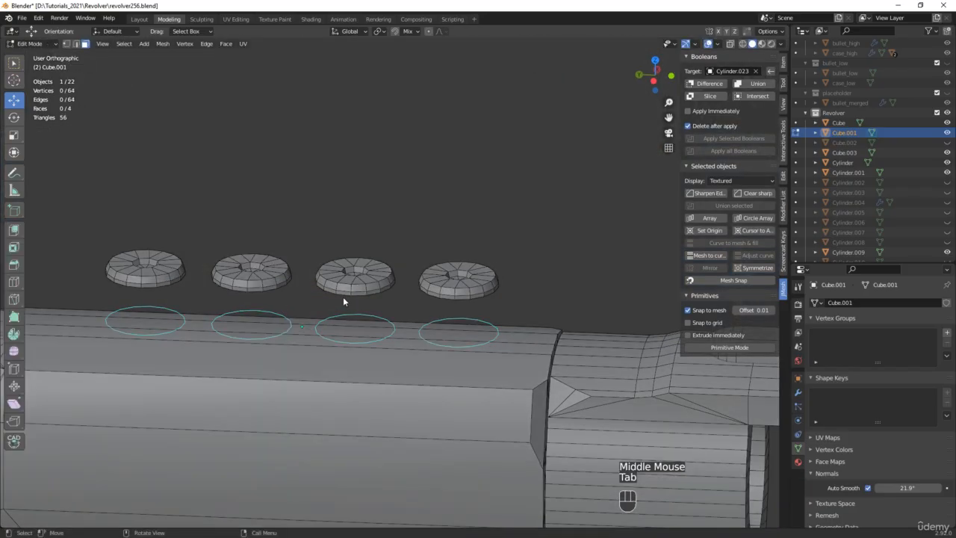
# Flip the normals of all four separated disc faces
pyautogui.press('Tab')
pyautogui.press('a')
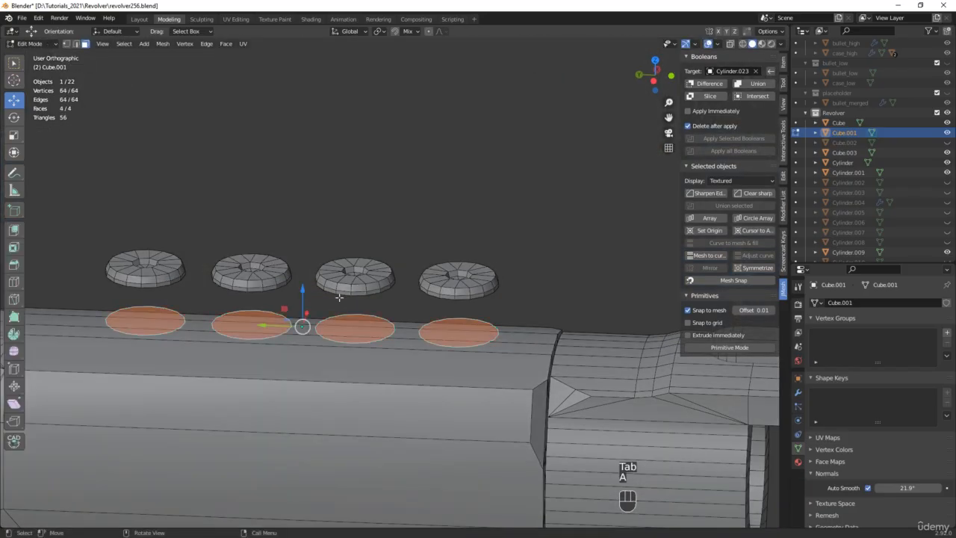
pyautogui.click(163, 44)
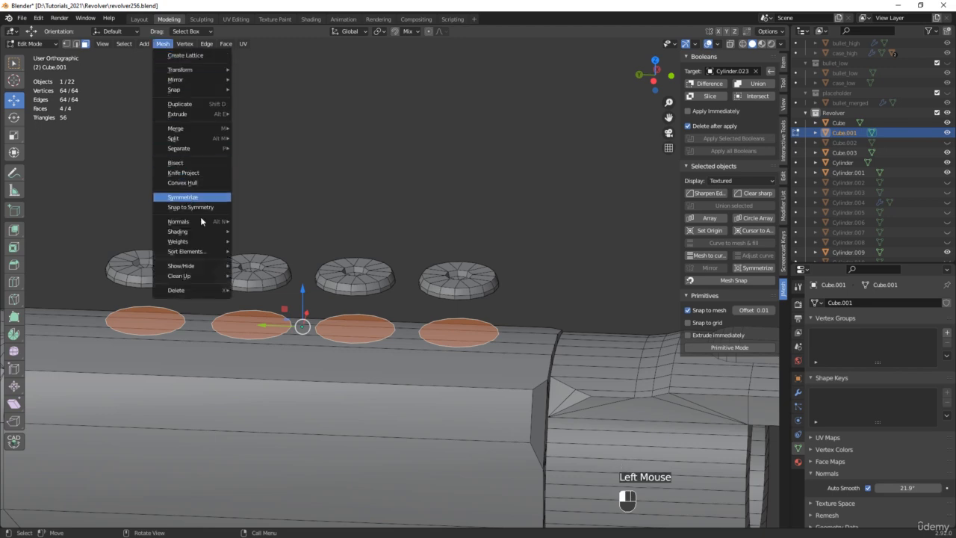
pyautogui.moveTo(209, 221)
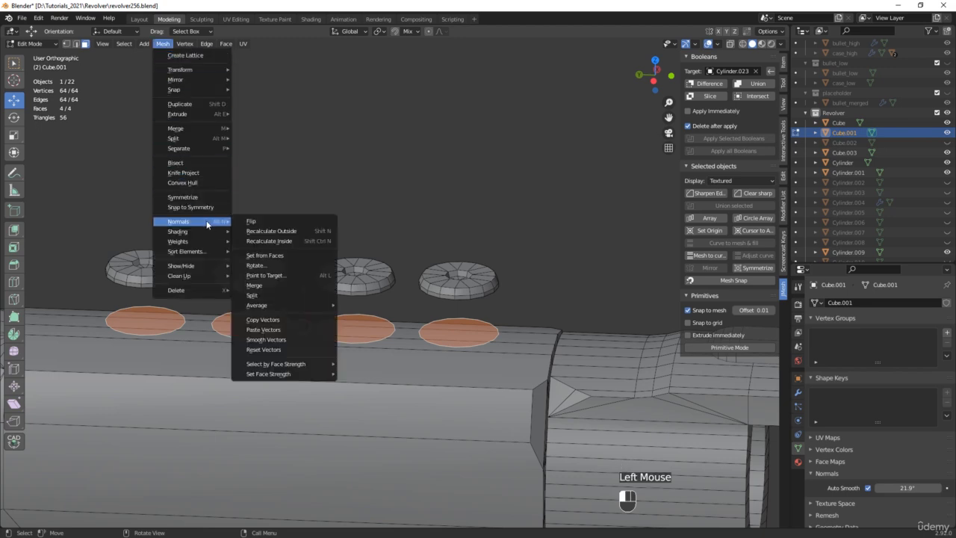
pyautogui.click(261, 220)
pyautogui.hotkey('alt', 'q')
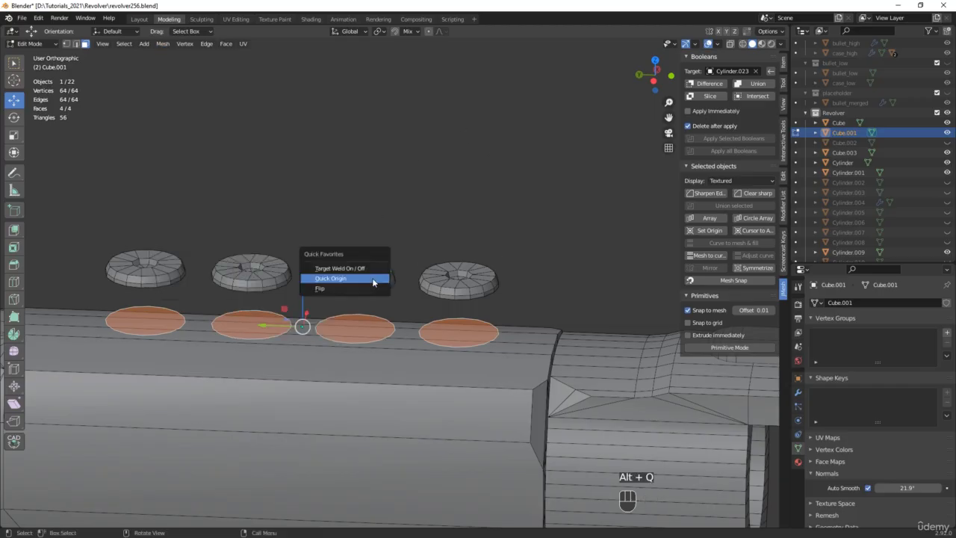
pyautogui.click(358, 289)
pyautogui.moveTo(358, 291); pyautogui.dragTo(341, 320, button='middle')
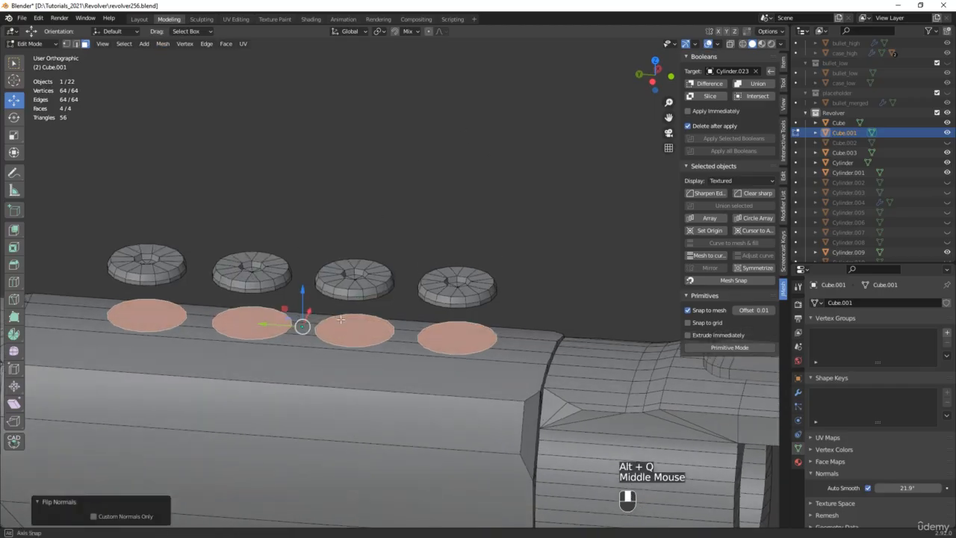
# Inset the four disc faces by about 2.13 mm and delete the surrounding ring faces, keeping only the small inner discs
pyautogui.scroll(2, 340, 320)
pyautogui.press('i')
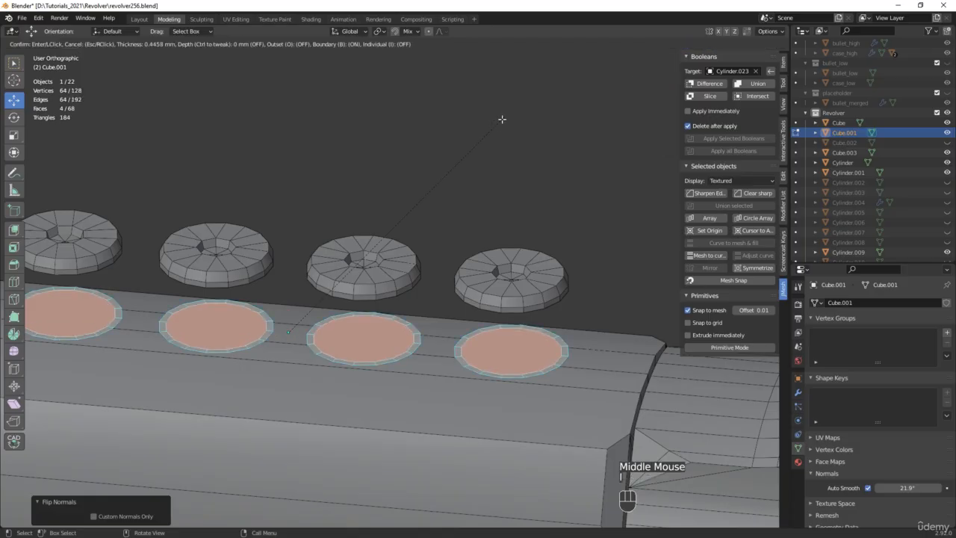
pyautogui.click(483, 132)
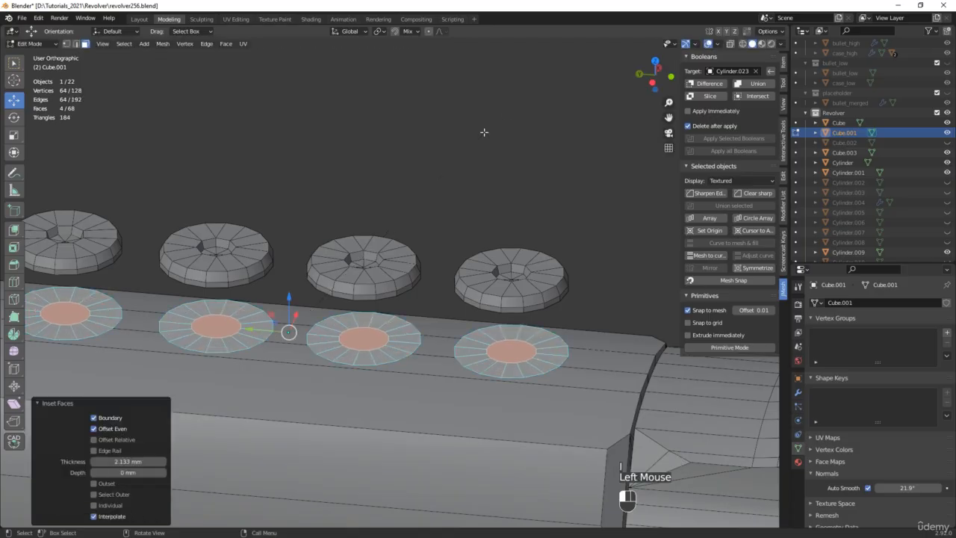
pyautogui.hotkey('ctrl', 'i')
pyautogui.press('x')
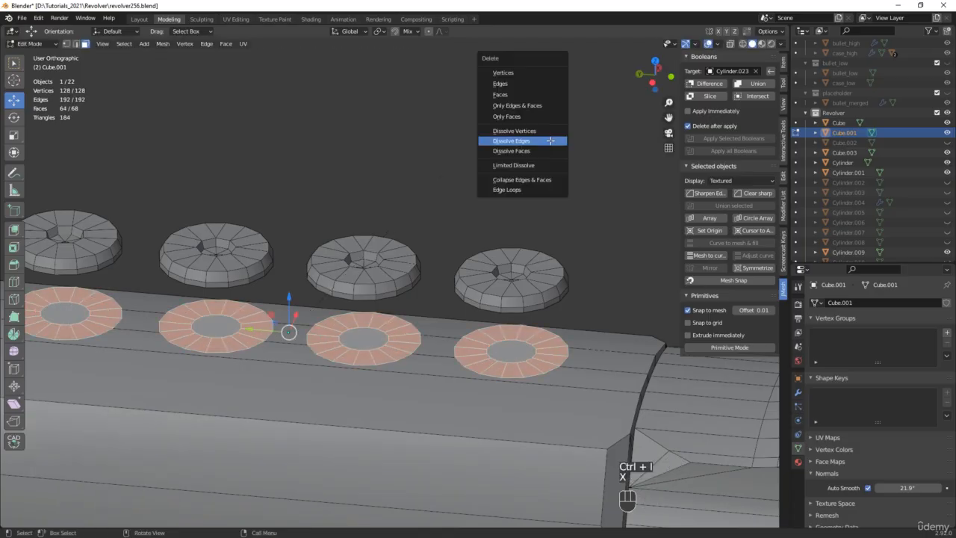
pyautogui.click(520, 95)
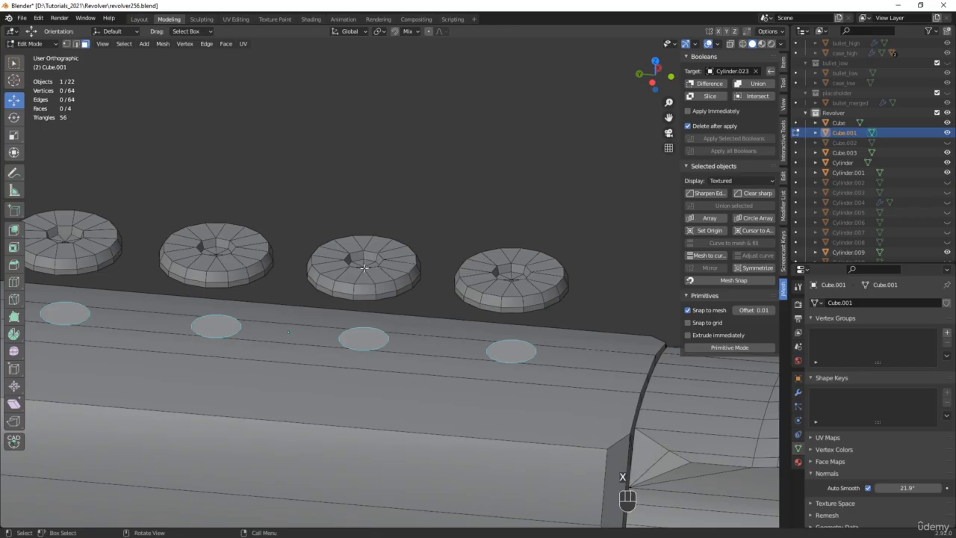
# Inset all four small disc faces by about 0.59 mm to form a flat rim
pyautogui.press('a')
pyautogui.keyDown('shift'); pyautogui.moveTo(364, 268); pyautogui.dragTo(429, 241, button='middle'); pyautogui.keyUp('shift')
pyautogui.scroll(2, 429, 241)
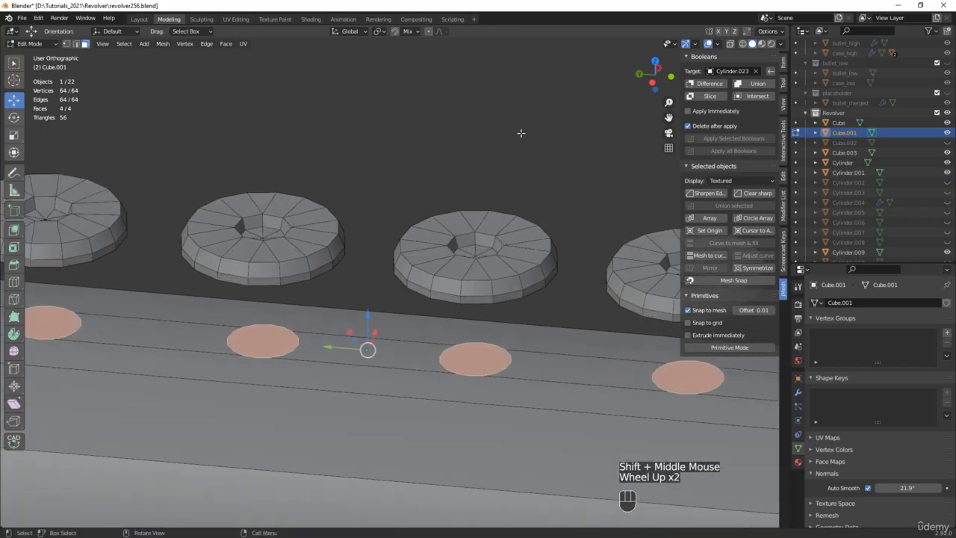
pyautogui.press('i')
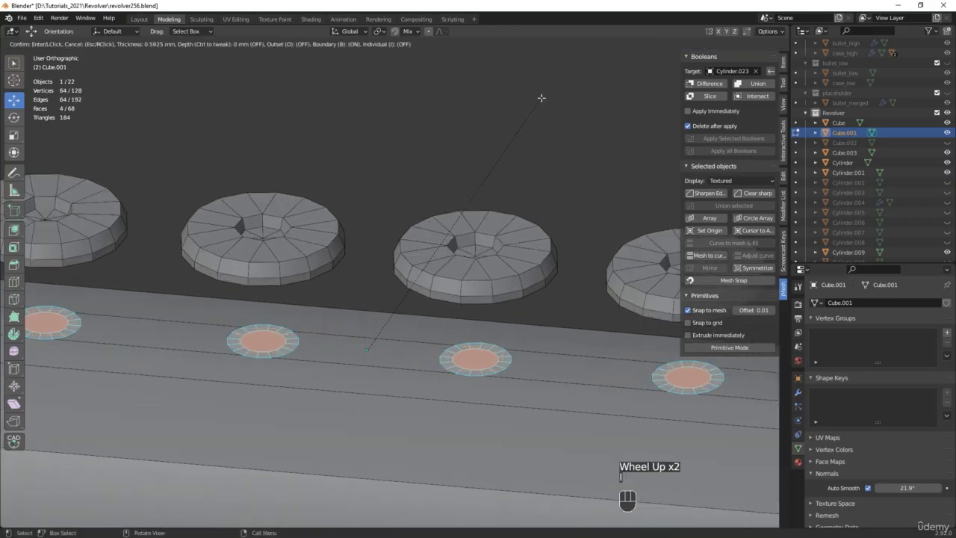
pyautogui.click(541, 98)
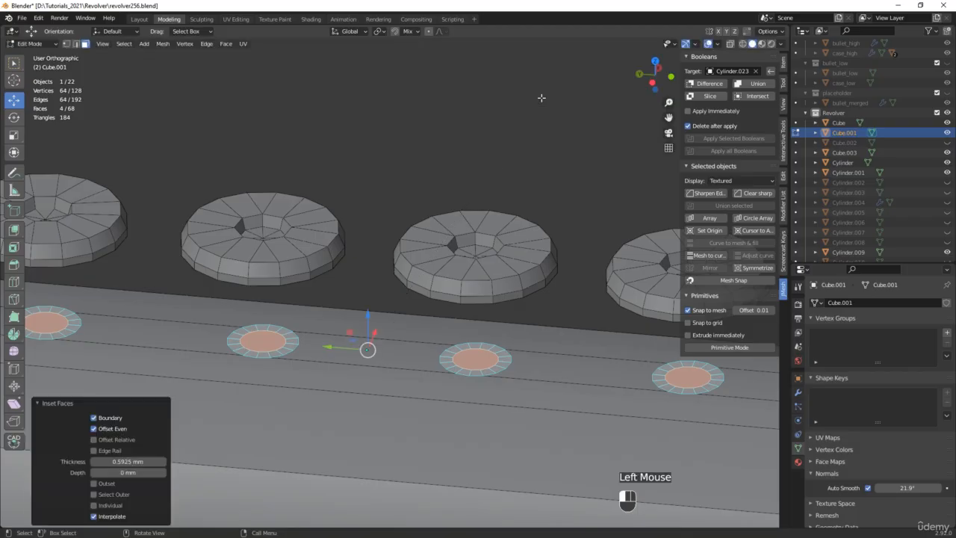
# Inset the inner faces by about 0.45 mm with a depth of about -0.6 mm to form tapered recesses
pyautogui.press('i')
pyautogui.press('ctrl')
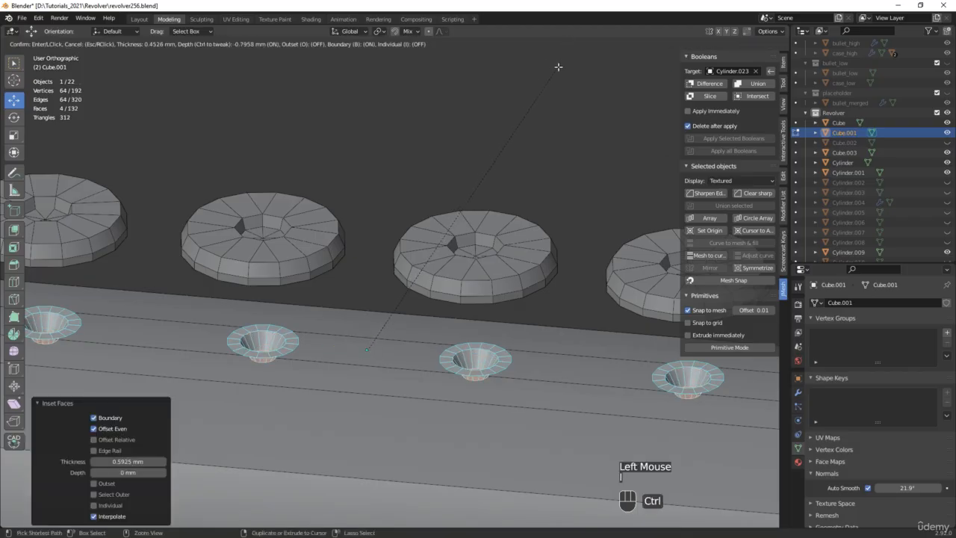
pyautogui.keyDown('ctrl'); pyautogui.click(557, 88); pyautogui.keyUp('ctrl')
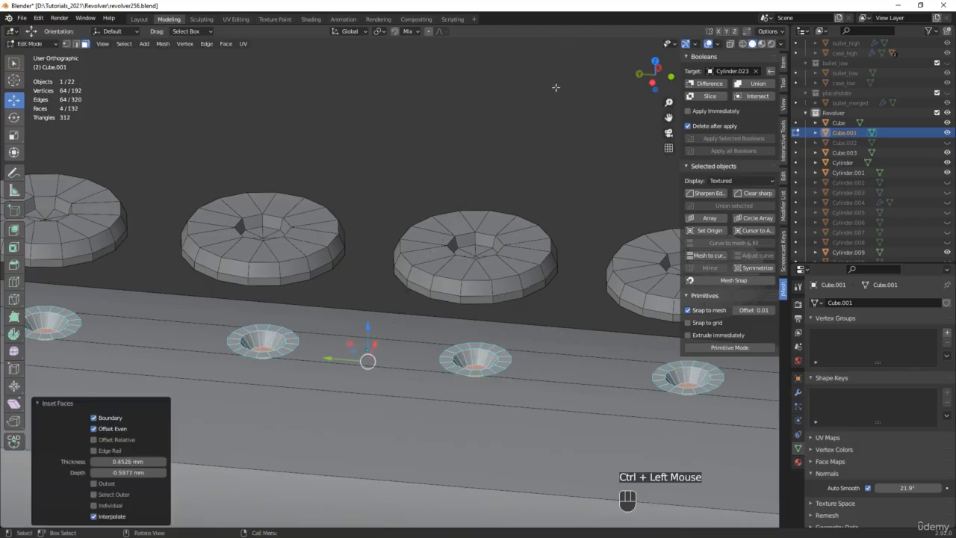
# Inset the recess floors by about 0.35 mm and collapse each inner face to a centre point
pyautogui.moveTo(557, 88); pyautogui.dragTo(552, 109, button='middle')
pyautogui.scroll(2, 552, 109)
pyautogui.press('i')
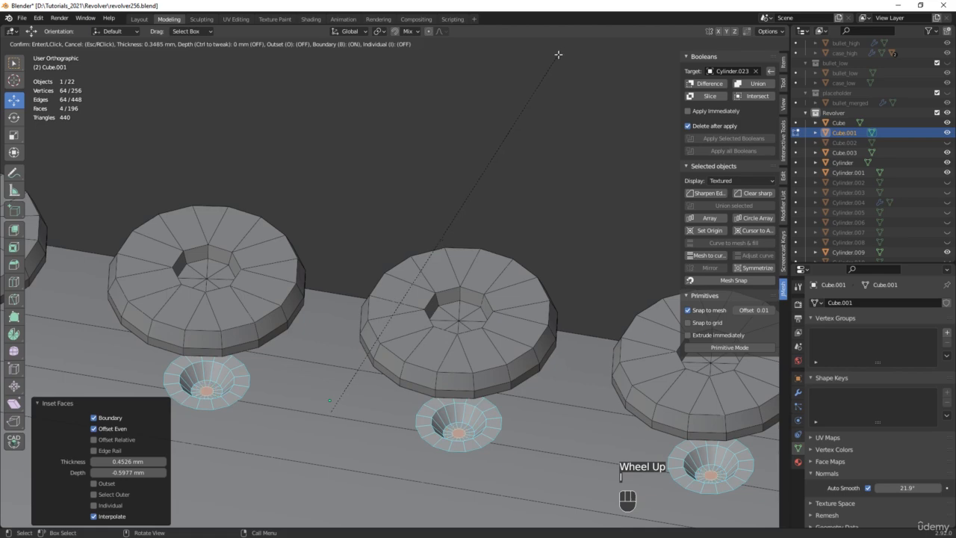
pyautogui.click(532, 139)
pyautogui.press('m')
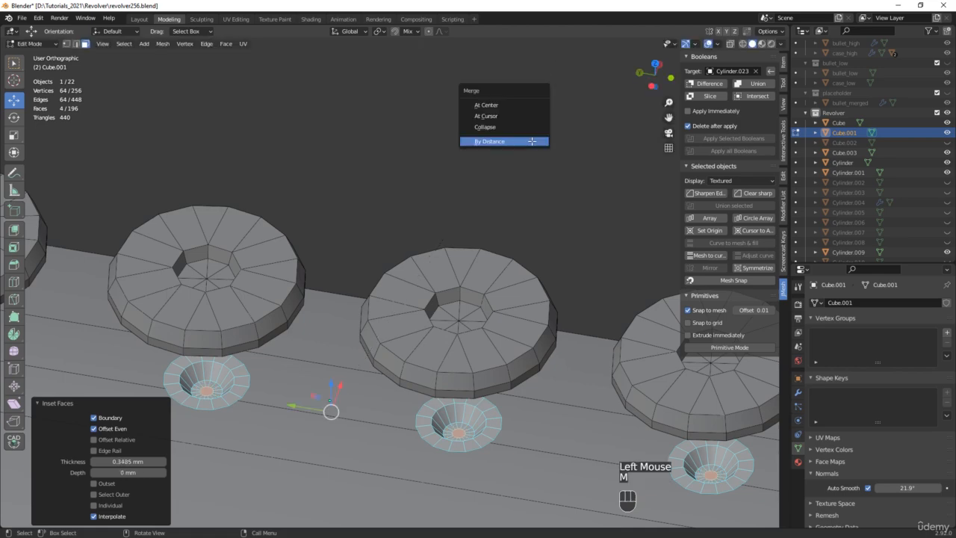
pyautogui.click(527, 127)
# Select the outer rim edge loops of all four recesses and raise them along Z by about 0.14 mm
pyautogui.moveTo(455, 330); pyautogui.dragTo(467, 351, button='middle')
pyautogui.scroll(-2, 493, 357)
pyautogui.scroll(2, 476, 390)
pyautogui.scroll(3, 476, 390)
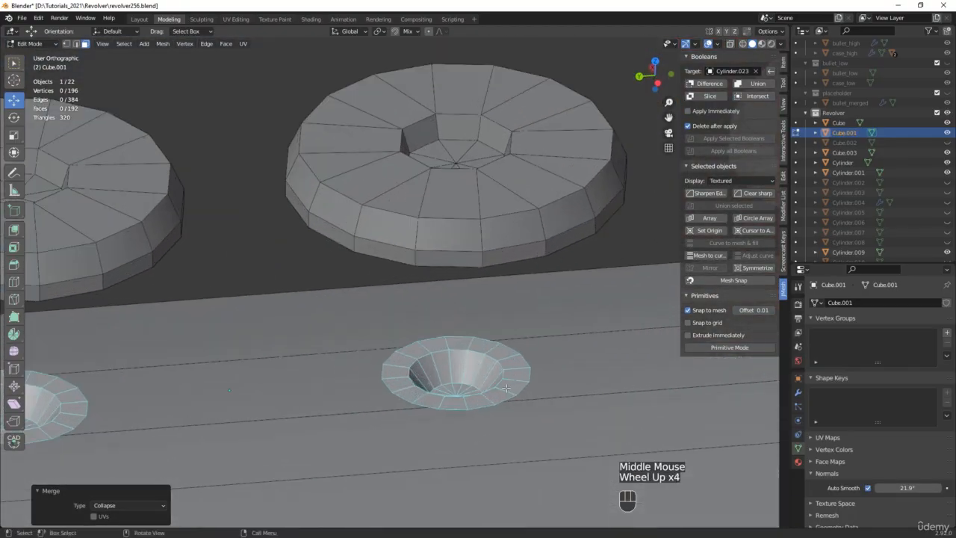
pyautogui.keyDown('alt'); pyautogui.click(518, 391); pyautogui.keyUp('alt')
pyautogui.scroll(-2, 520, 390)
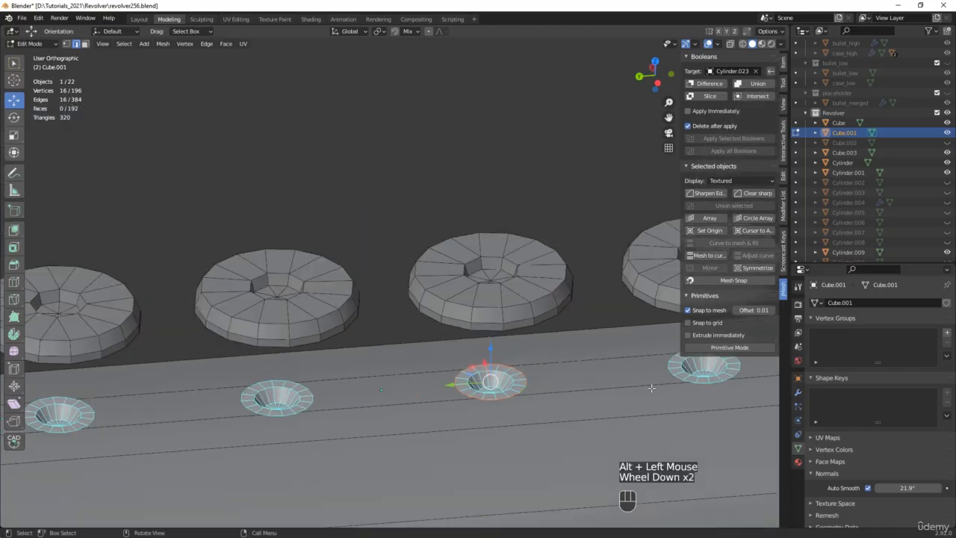
pyautogui.keyDown('alt'); pyautogui.keyDown('shift'); pyautogui.click(703, 383); pyautogui.keyUp('shift'); pyautogui.keyUp('alt')
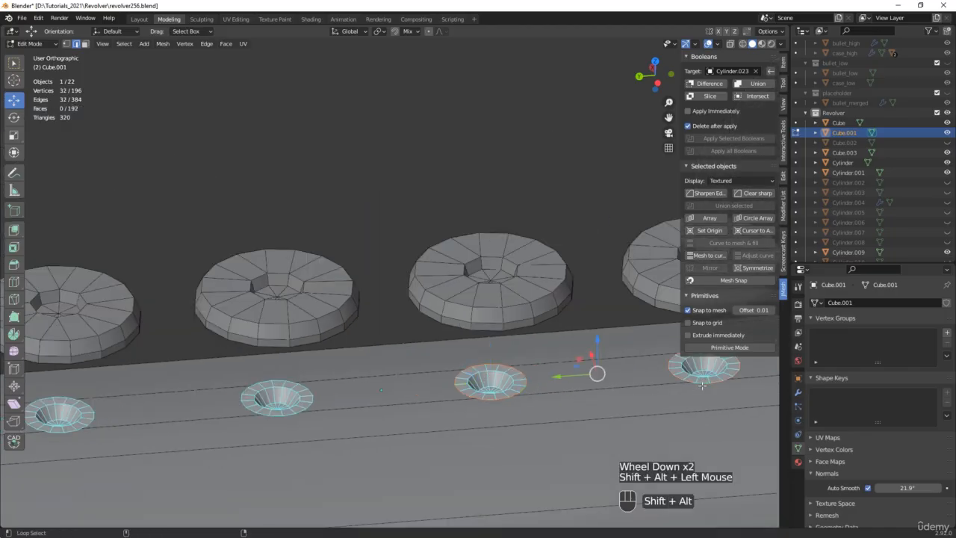
pyautogui.keyDown('alt'); pyautogui.keyDown('shift'); pyautogui.click(290, 413); pyautogui.keyUp('shift'); pyautogui.keyUp('alt')
pyautogui.keyDown('alt'); pyautogui.keyDown('shift'); pyautogui.click(75, 422); pyautogui.keyUp('shift'); pyautogui.keyUp('alt')
pyautogui.keyDown('alt'); pyautogui.moveTo(239, 404); pyautogui.dragTo(229, 396, button='middle'); pyautogui.keyUp('alt')
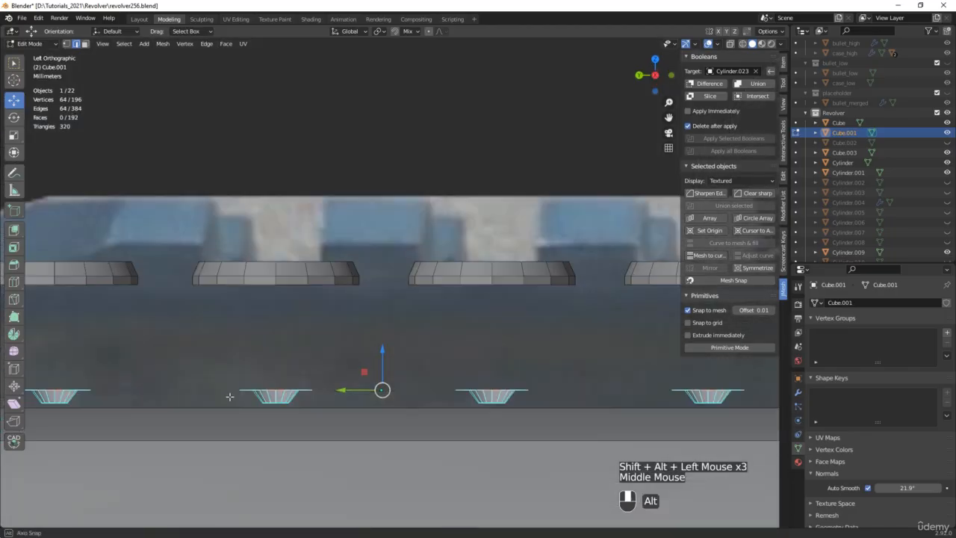
pyautogui.moveTo(381, 352); pyautogui.dragTo(382, 351)
# Flatten all four recessed pieces slightly along Z and lower them by about 0.23 mm
pyautogui.scroll(-2, 398, 352)
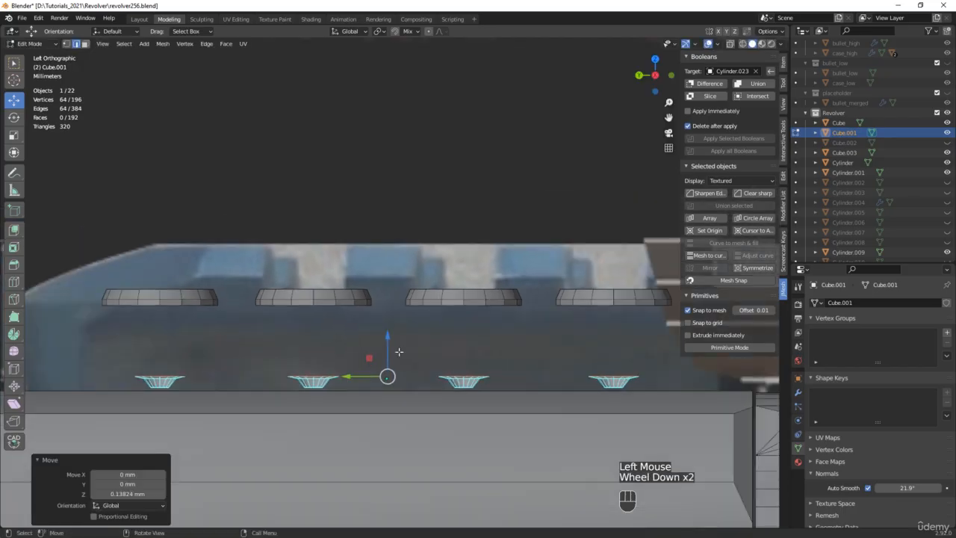
pyautogui.press('a')
pyautogui.press('r')
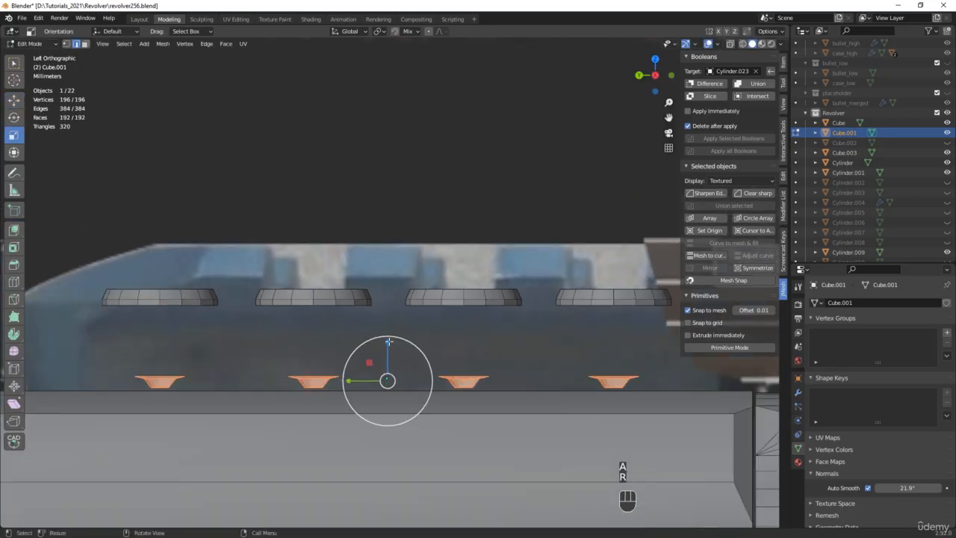
pyautogui.moveTo(388, 342); pyautogui.dragTo(387, 351)
pyautogui.press('w')
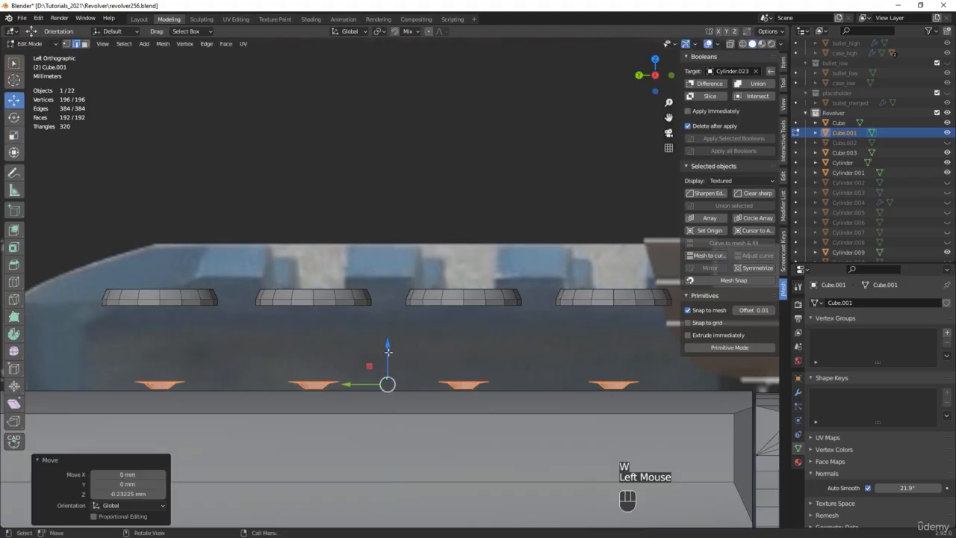
pyautogui.moveTo(388, 351); pyautogui.dragTo(508, 361, button='middle')
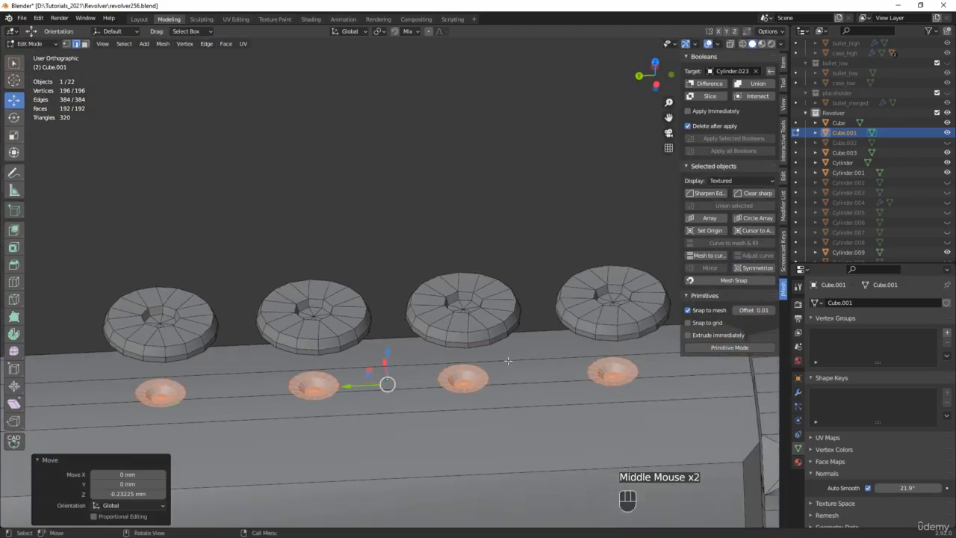
# Add a bevel to the recessed pieces in Object Mode and set its offset to 0.1 mm
pyautogui.press('Tab')
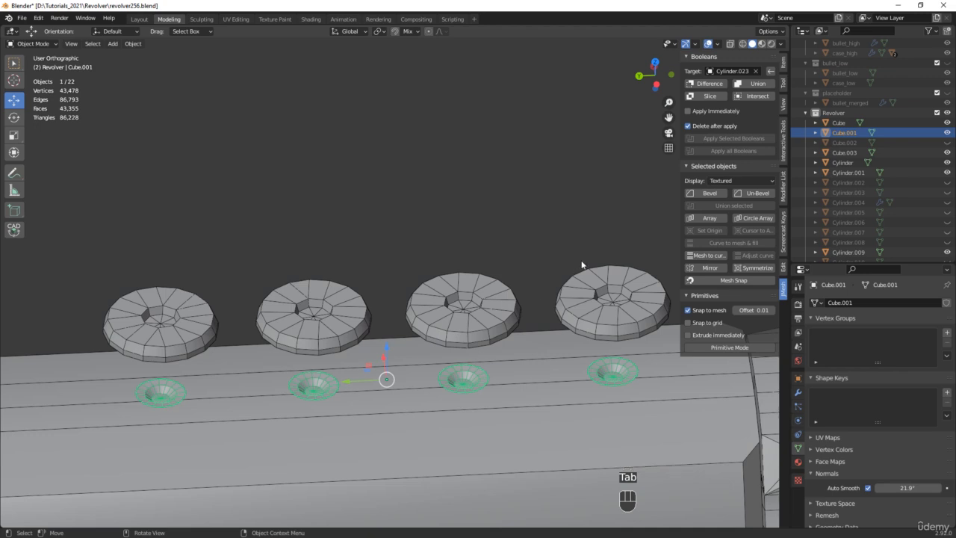
pyautogui.click(708, 195)
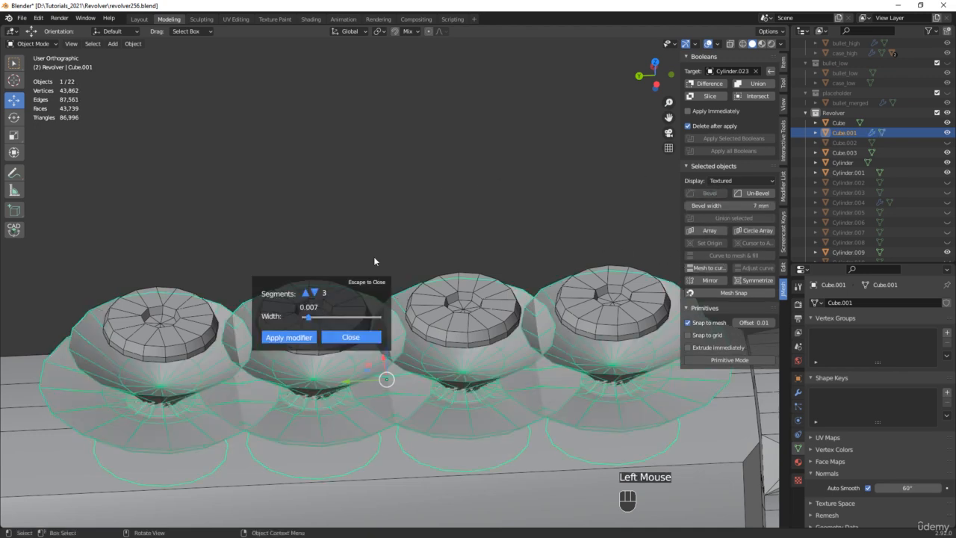
pyautogui.click(351, 338)
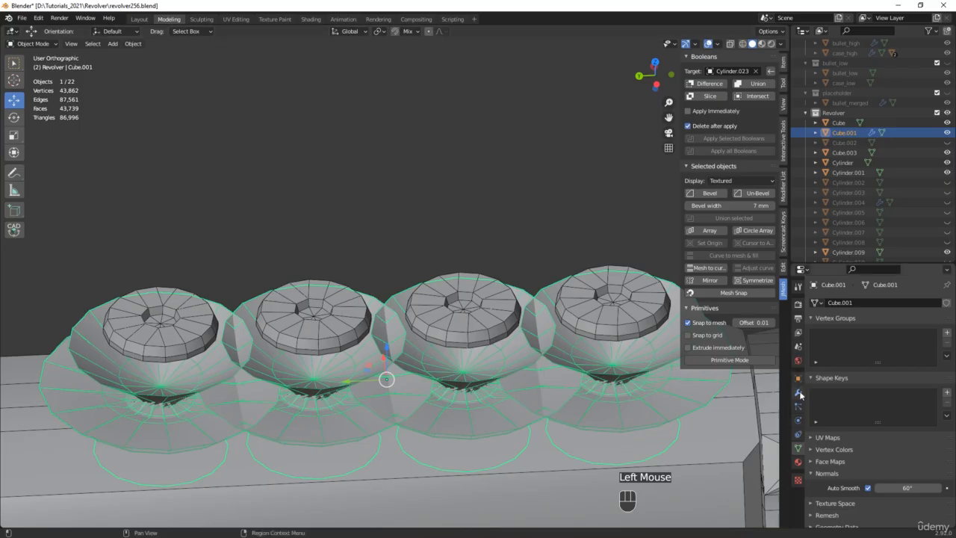
pyautogui.click(798, 392)
pyautogui.doubleClick(881, 423)
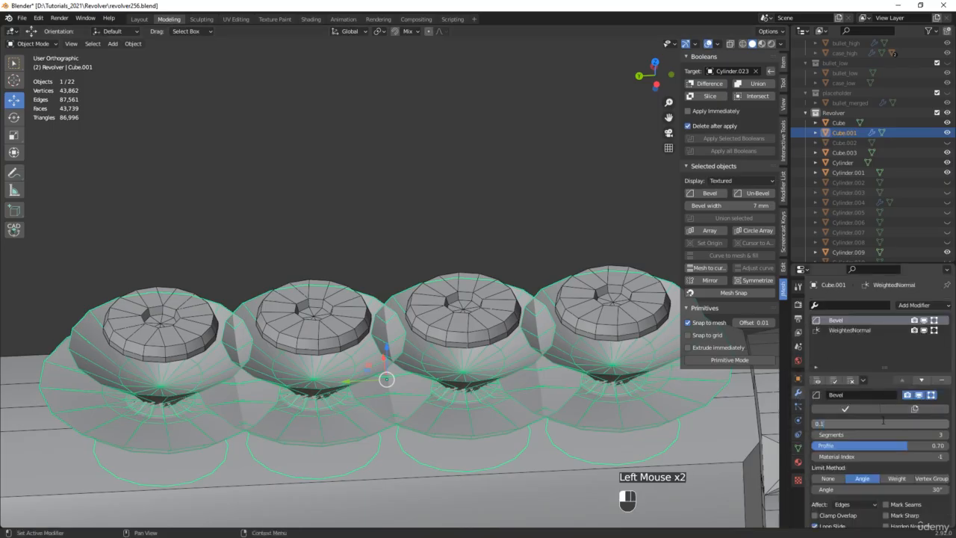
pyautogui.write('0.1')
pyautogui.press('Return')
pyautogui.scroll(6, 450, 380)
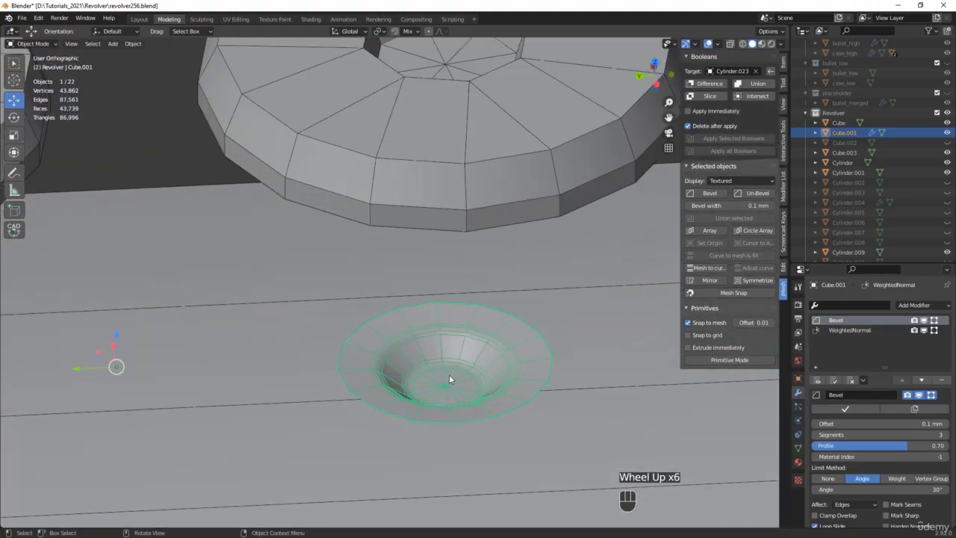
# Add a Subdivision Surface modifier to the recessed pieces with 2 viewport levels and turn off the wireframe overlay
pyautogui.scroll(-4, 443, 375)
pyautogui.moveTo(443, 375); pyautogui.dragTo(424, 356, button='middle')
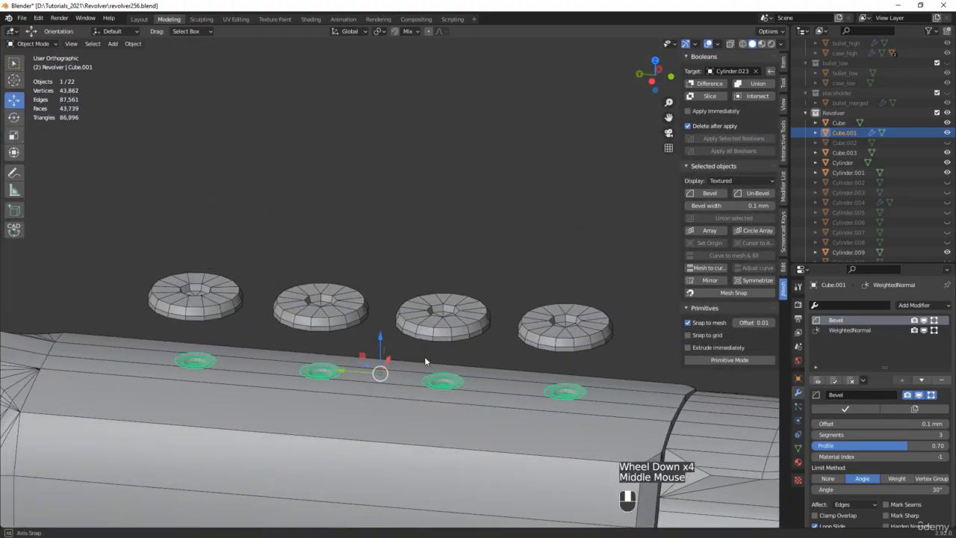
pyautogui.click(926, 306)
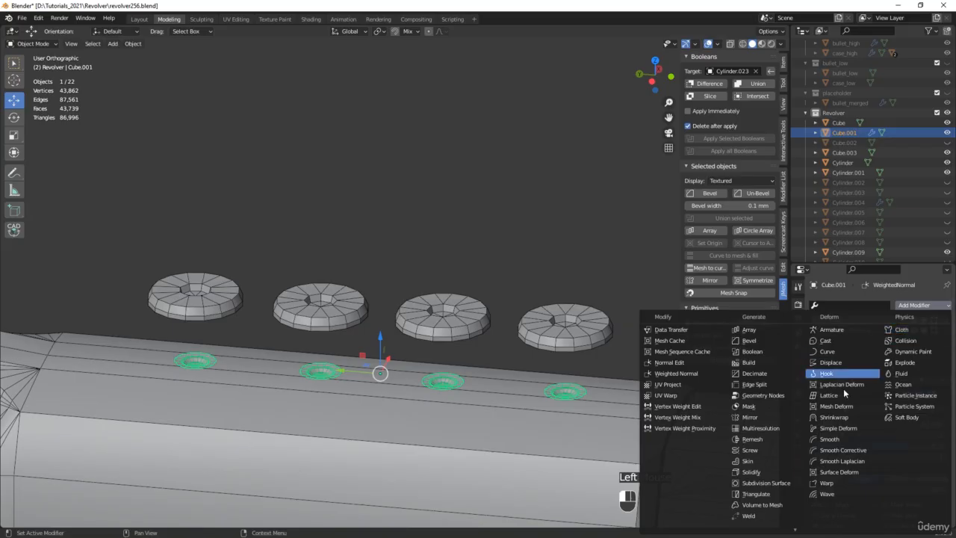
pyautogui.click(766, 483)
pyautogui.scroll(4, 485, 407)
pyautogui.scroll(1, 485, 406)
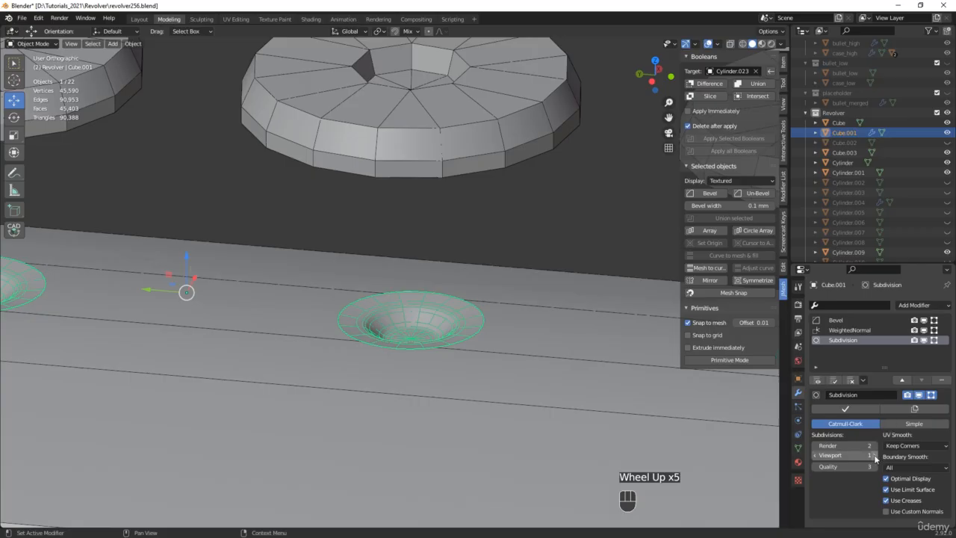
pyautogui.click(874, 455)
pyautogui.moveTo(505, 326); pyautogui.dragTo(505, 334, button='middle')
pyautogui.press('F4')
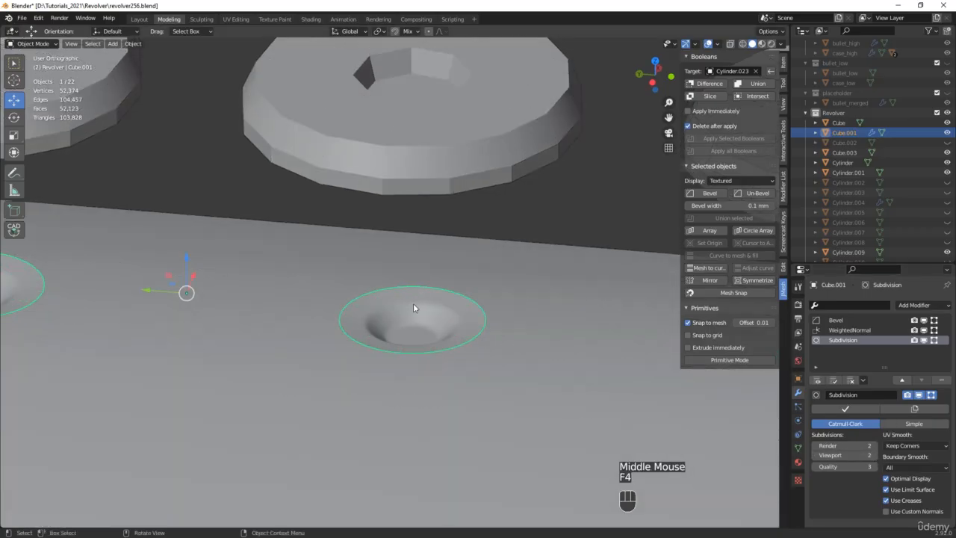
# Check the smoothed recesses, deselect them and save the scene as the incremental file revolver257.blend
pyautogui.scroll(-1, 413, 303)
pyautogui.moveTo(412, 303); pyautogui.dragTo(384, 315, button='middle')
pyautogui.keyDown('shift'); pyautogui.moveTo(174, 303); pyautogui.dragTo(437, 319, button='middle'); pyautogui.keyUp('shift')
pyautogui.scroll(-1, 437, 320)
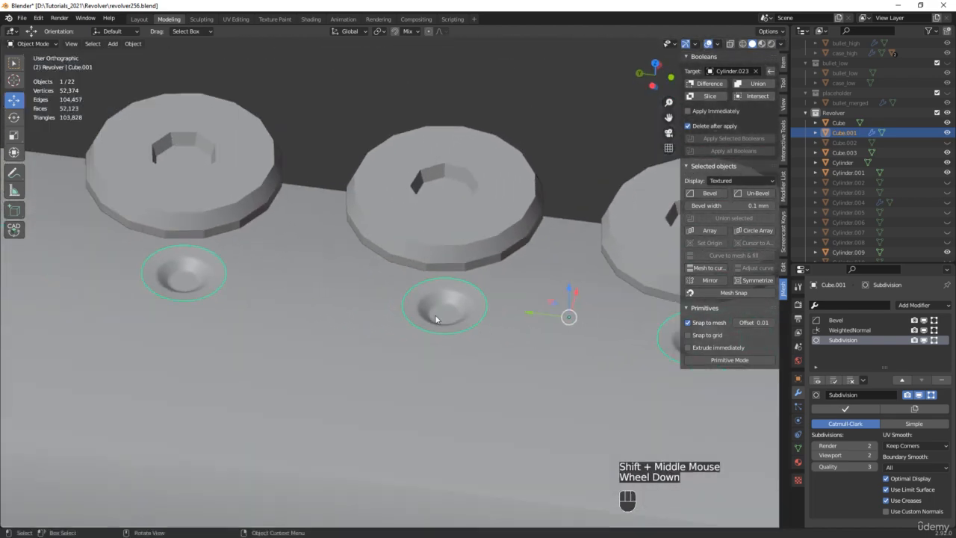
pyautogui.scroll(-1, 436, 319)
pyautogui.click(526, 162)
pyautogui.scroll(-3, 525, 162)
pyautogui.keyDown('shift'); pyautogui.moveTo(573, 194); pyautogui.dragTo(244, 264, button='middle'); pyautogui.keyUp('shift')
pyautogui.hotkey('ctrl', 'alt', 's')
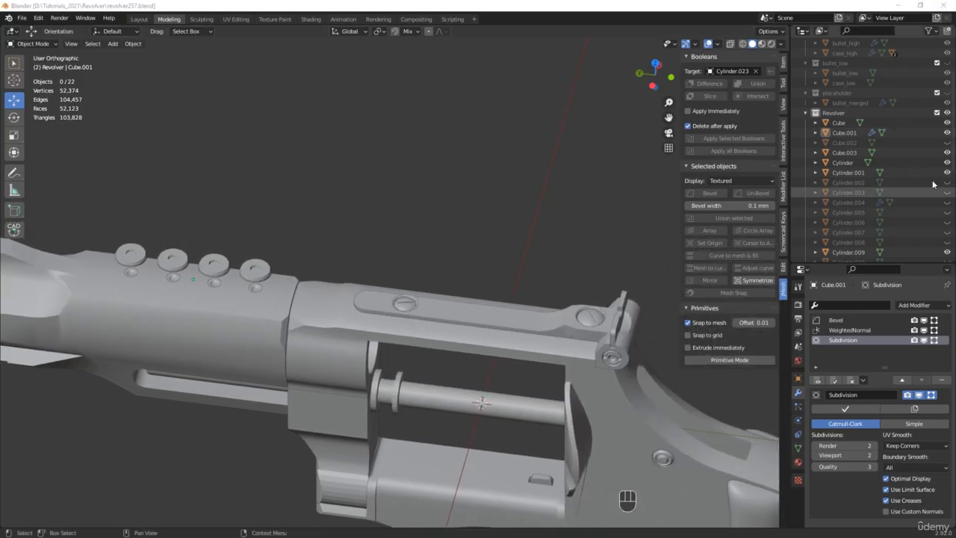
# Duplicate the frame's underside face above the cylinder opening in place and separate it into its own object
pyautogui.moveTo(474, 298); pyautogui.dragTo(490, 248, button='middle')
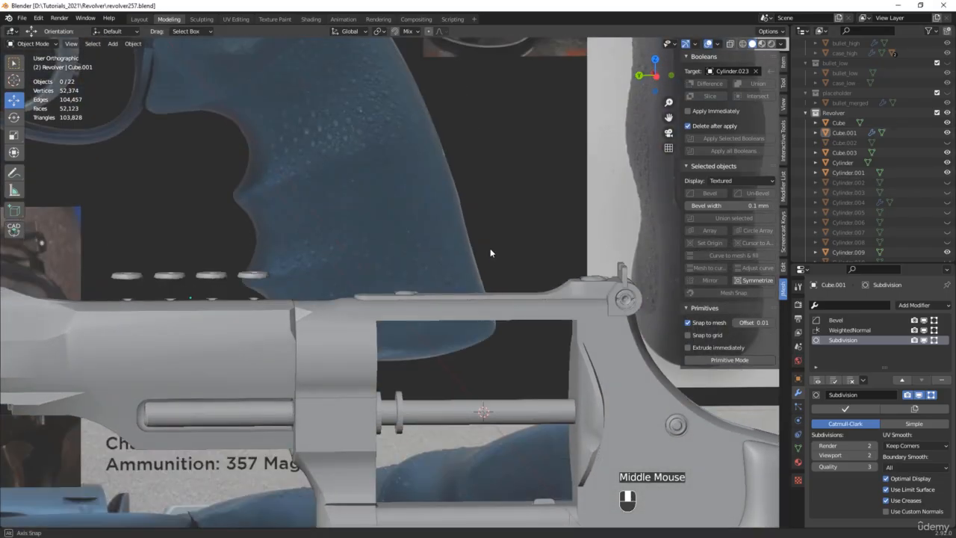
pyautogui.scroll(6, 486, 244)
pyautogui.scroll(4, 403, 146)
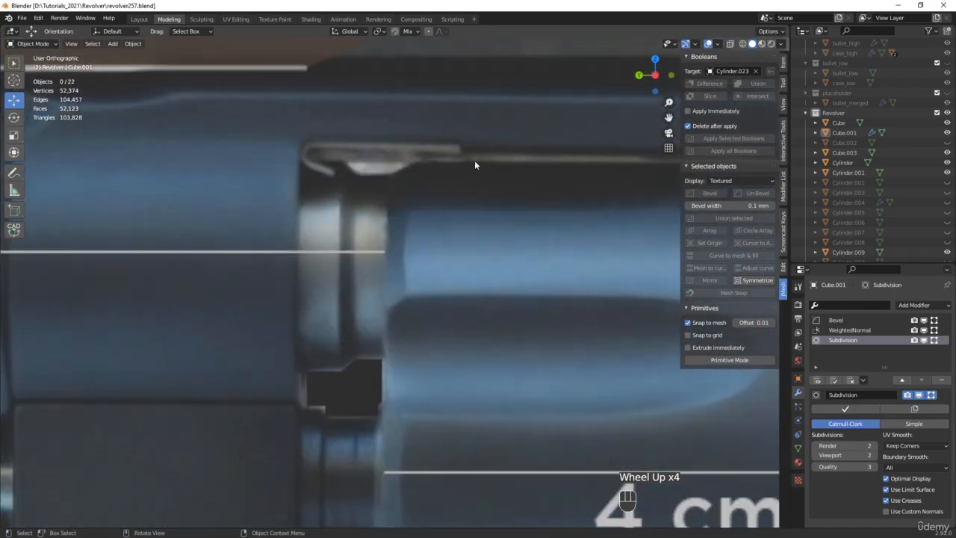
pyautogui.scroll(-4, 433, 341)
pyautogui.moveTo(433, 341); pyautogui.dragTo(406, 256, button='middle')
pyautogui.click(466, 424)
pyautogui.scroll(1, 406, 256)
pyautogui.press('Tab')
pyautogui.press('3')
pyautogui.click(398, 251)
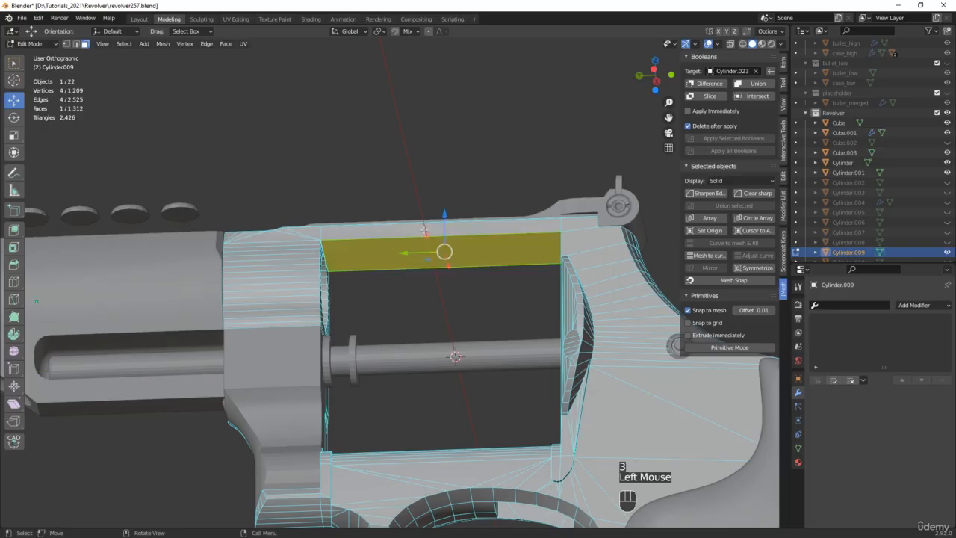
pyautogui.hotkey('shift', 'd')
pyautogui.rightClick(440, 269)
pyautogui.press('p')
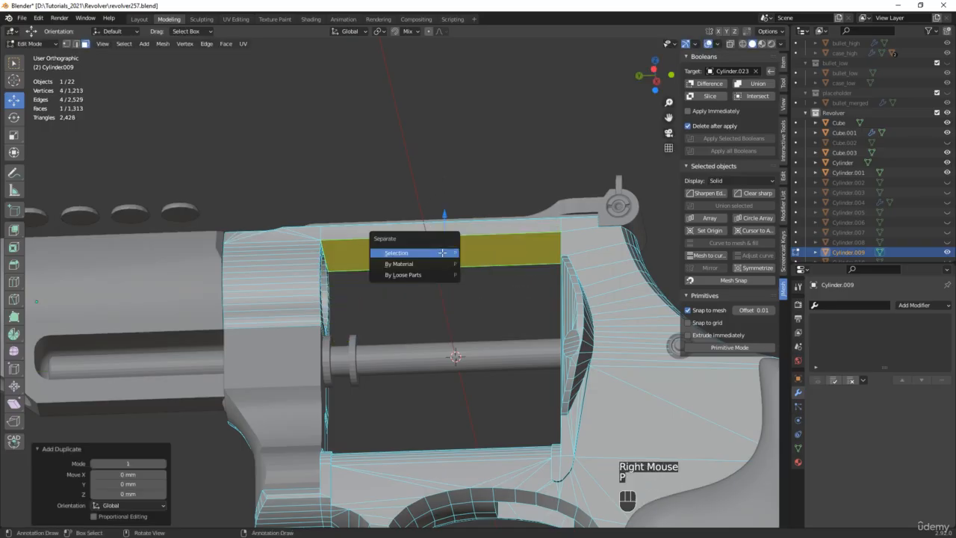
pyautogui.click(442, 252)
# Return to Object Mode, select the separated strip and set its origin to the centre of its geometry
pyautogui.press('Tab')
pyautogui.click(495, 251)
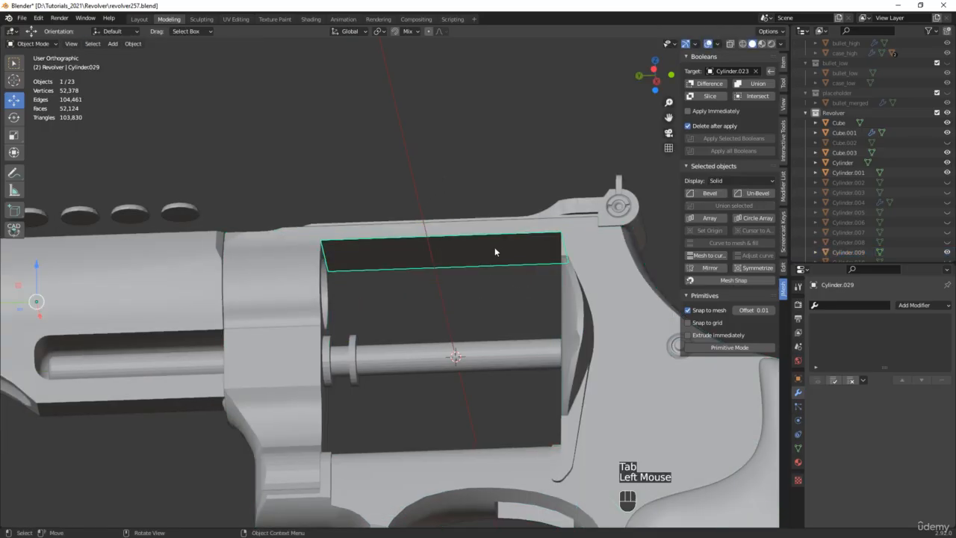
pyautogui.hotkey('alt', 'q')
pyautogui.click(495, 250)
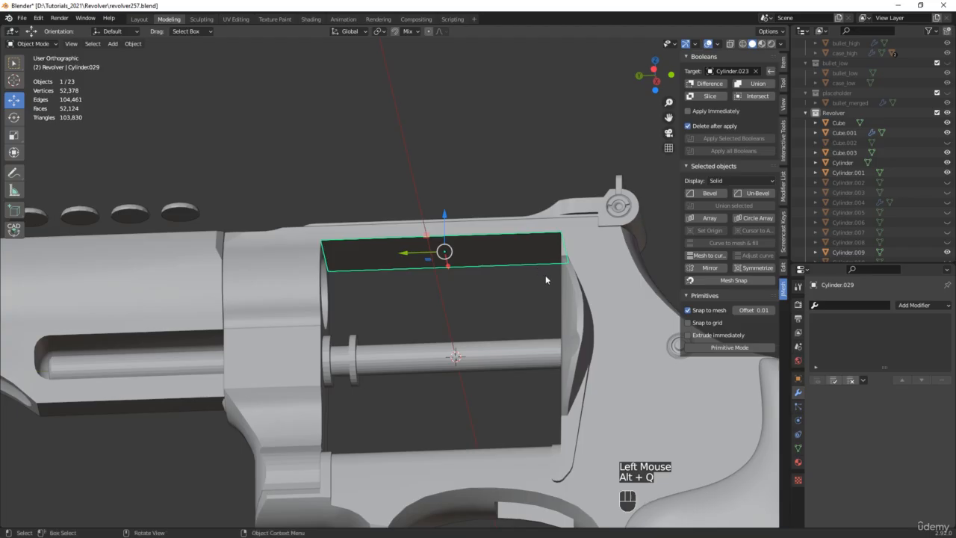
# Shorten the strip by moving its rear end vertices about 34 mm forward along Y, then adjust them to the plate end in the reference
pyautogui.hotkey('alt', 'z')
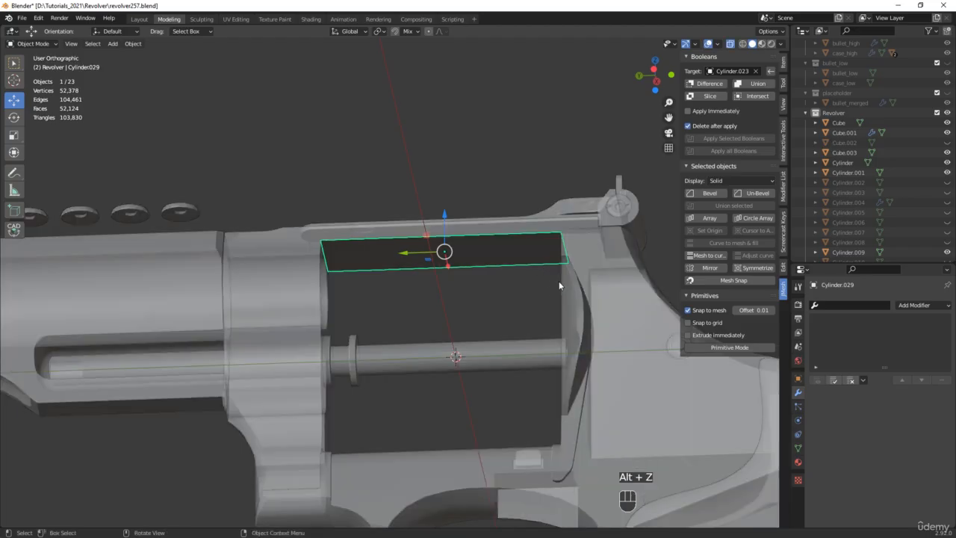
pyautogui.press('Tab')
pyautogui.press('1')
pyautogui.moveTo(520, 304); pyautogui.dragTo(590, 196)
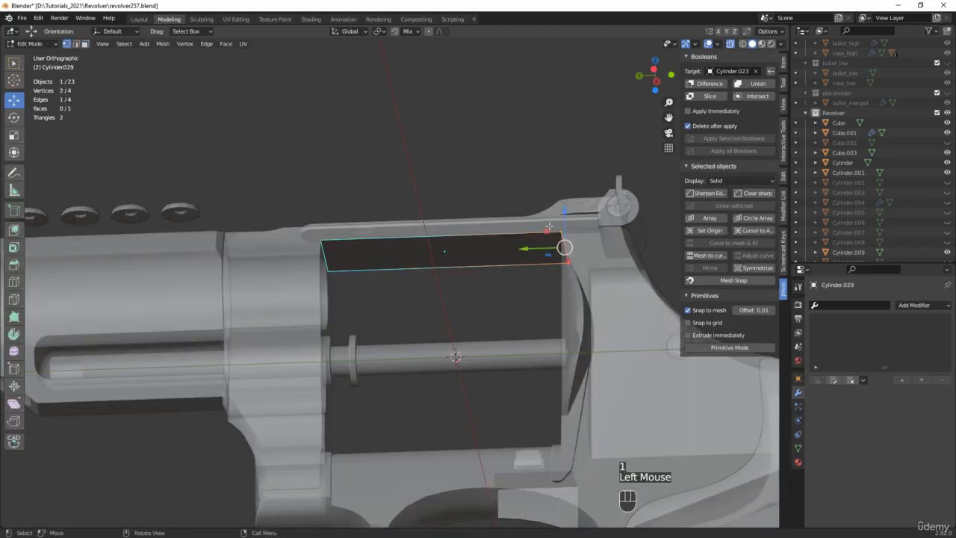
pyautogui.moveTo(504, 248); pyautogui.dragTo(372, 246)
pyautogui.keyDown('alt'); pyautogui.moveTo(372, 246); pyautogui.dragTo(373, 247, button='middle'); pyautogui.keyUp('alt')
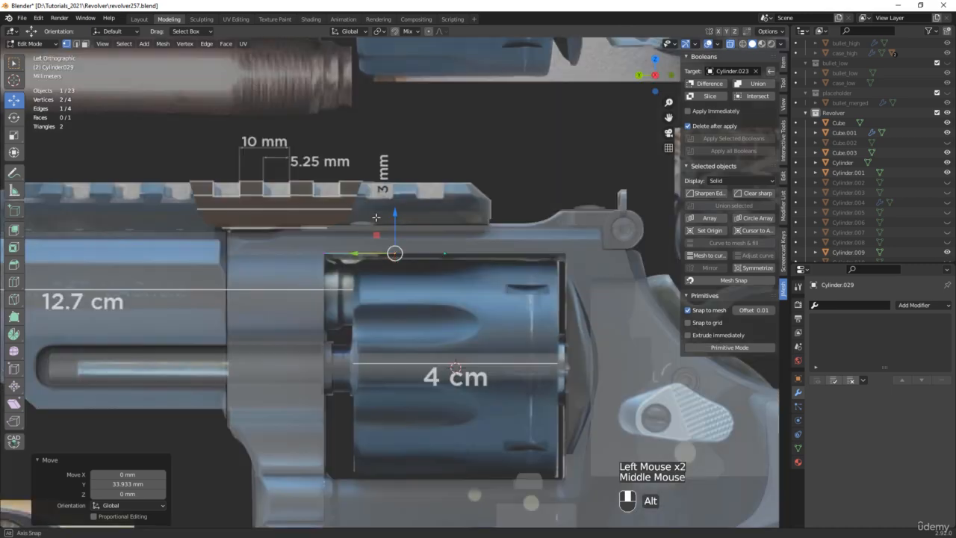
pyautogui.scroll(3, 372, 246)
pyautogui.scroll(5, 373, 246)
pyautogui.moveTo(413, 269); pyautogui.dragTo(363, 264)
# Extrude the strip's front edge about 0.88 mm down, then about 3 mm backward and 0.8 mm down to form a hook
pyautogui.moveTo(202, 285); pyautogui.dragTo(233, 298, button='middle')
pyautogui.press('2')
pyautogui.click(200, 270)
pyautogui.scroll(2, 234, 299)
pyautogui.press('e')
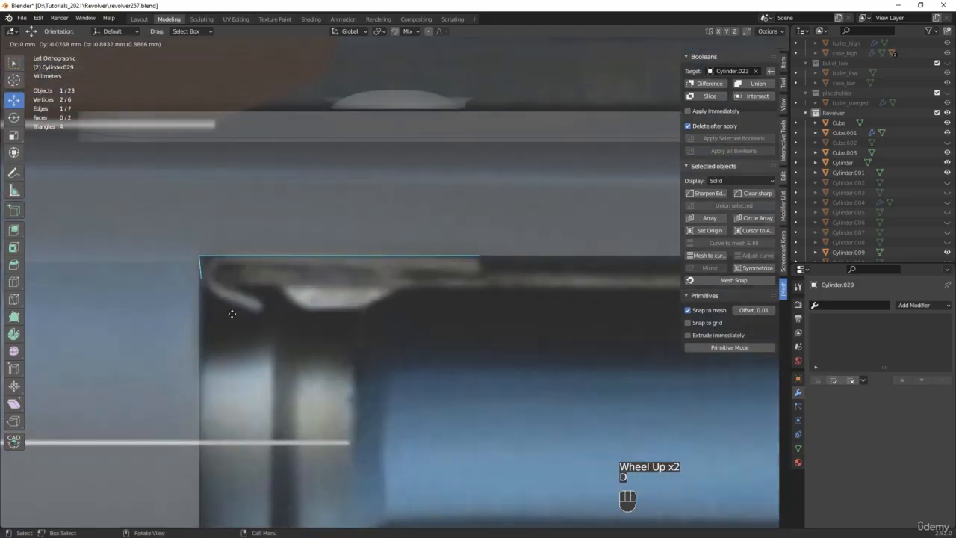
pyautogui.click(231, 313)
pyautogui.press('e')
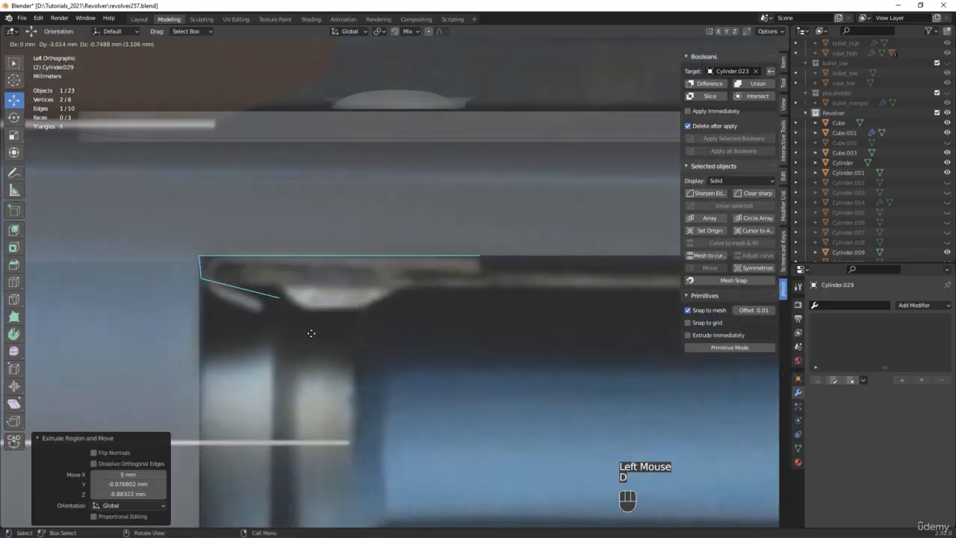
pyautogui.click(310, 334)
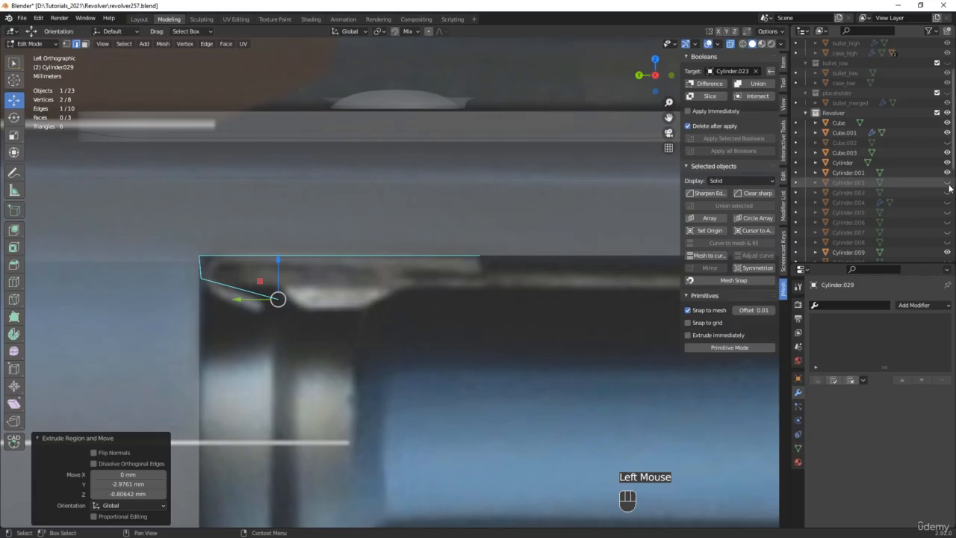
# Show the hidden parts Cylinder.002 through Cylinder.006 and check the hooked strip against them without X-ray
pyautogui.moveTo(947, 182); pyautogui.dragTo(948, 216)
pyautogui.hotkey('alt', 'z')
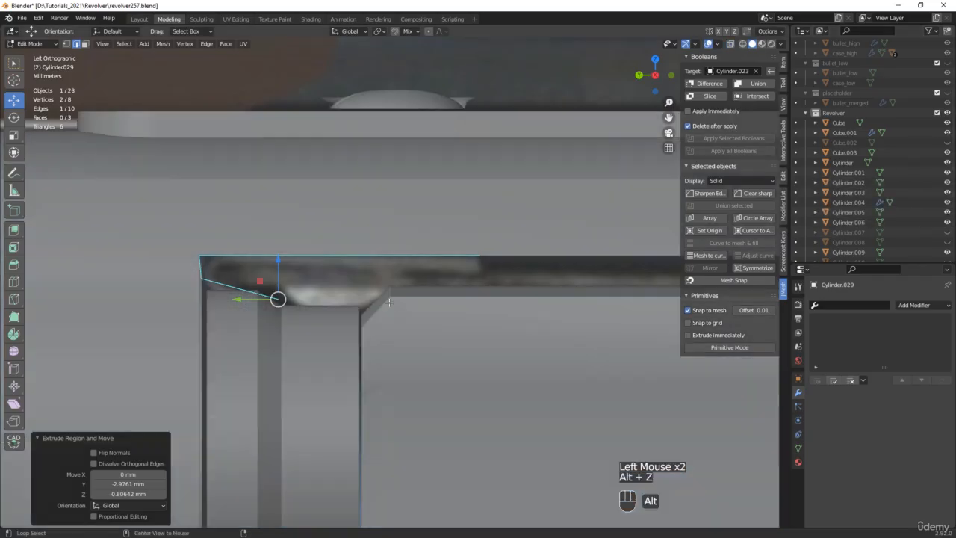
pyautogui.moveTo(242, 283); pyautogui.dragTo(254, 278, button='middle')
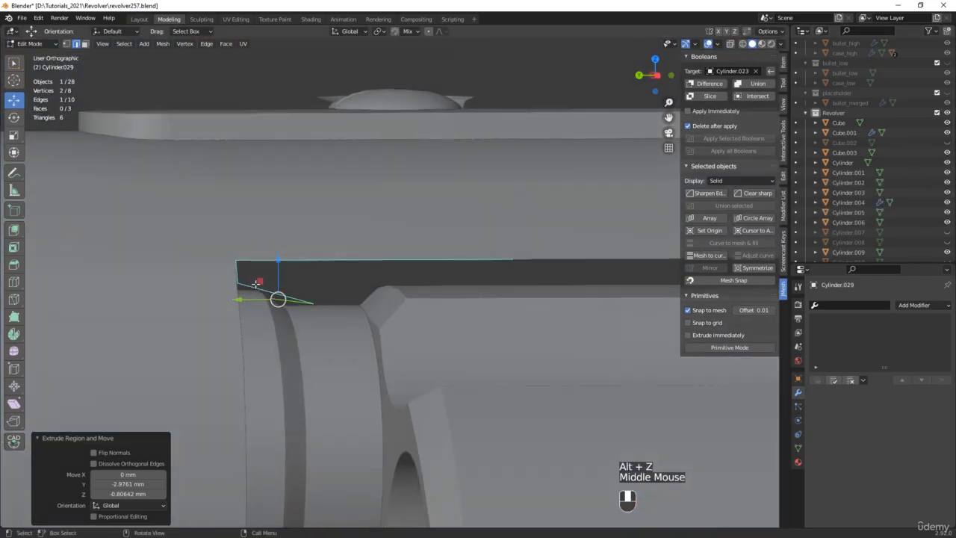
# Bevel the two bend edges at the front of the hooked strip with 2 segments
pyautogui.hotkey('alt', 'z')
pyautogui.click(222, 263)
pyautogui.keyDown('shift'); pyautogui.click(224, 285); pyautogui.keyUp('shift')
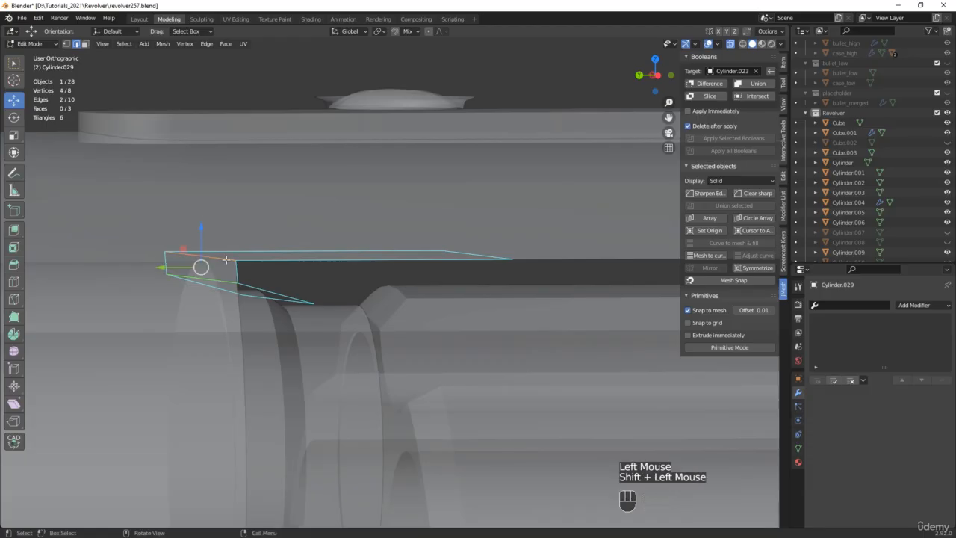
pyautogui.scroll(2, 225, 261)
pyautogui.hotkey('ctrl', 'b')
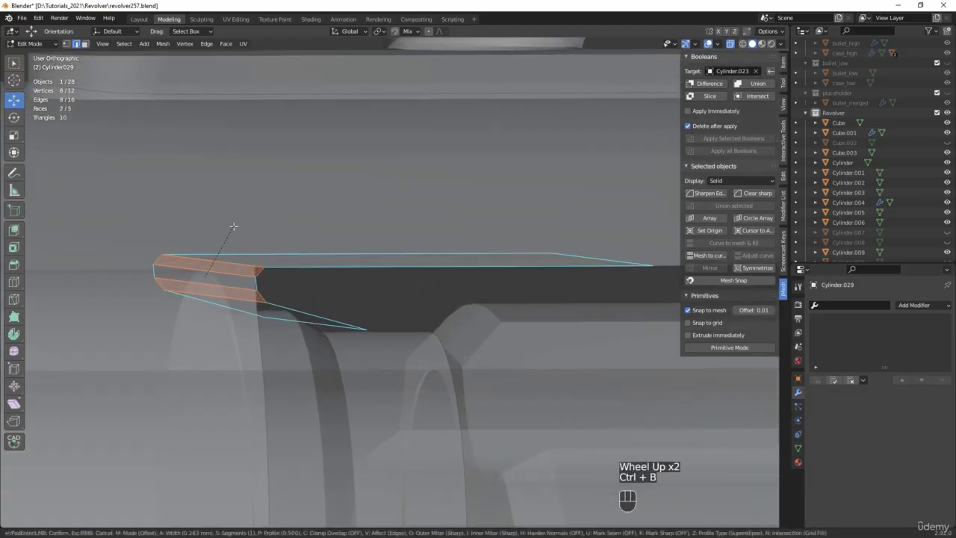
pyautogui.scroll(1, 234, 226)
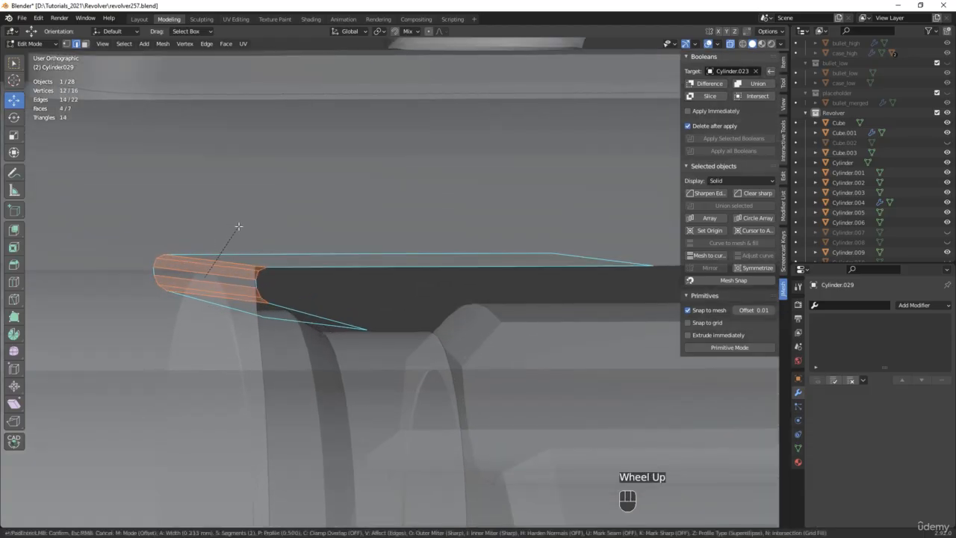
pyautogui.click(238, 227)
pyautogui.scroll(-2, 238, 226)
pyautogui.moveTo(239, 227); pyautogui.dragTo(286, 243, button='middle')
# Add a Solidify modifier to the hooked strip in Object Mode and set its thickness to 0.3 mm
pyautogui.press('Tab')
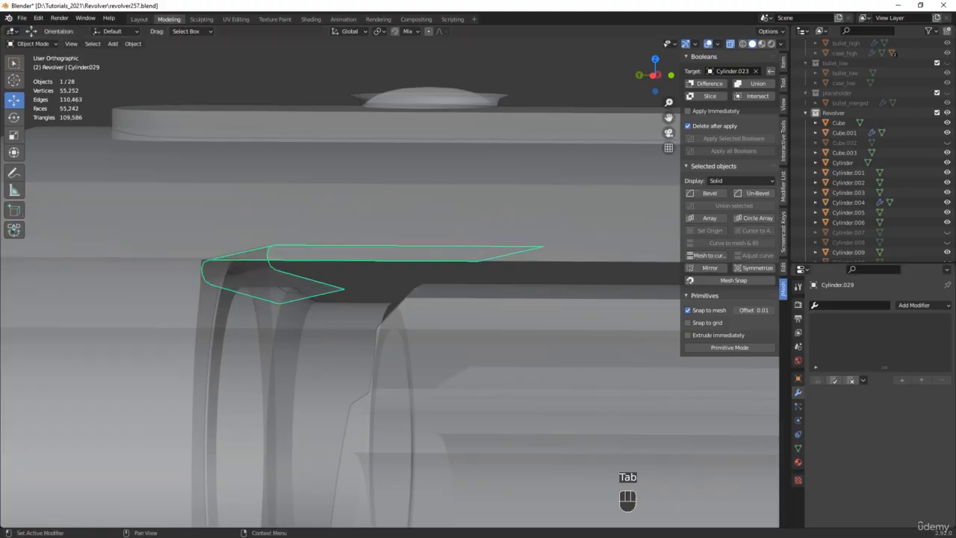
pyautogui.click(906, 306)
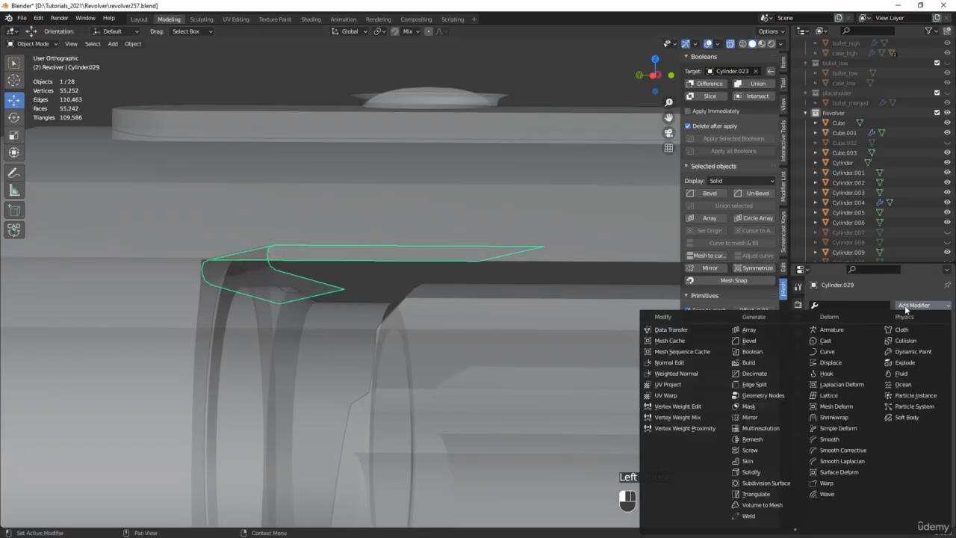
pyautogui.click(750, 471)
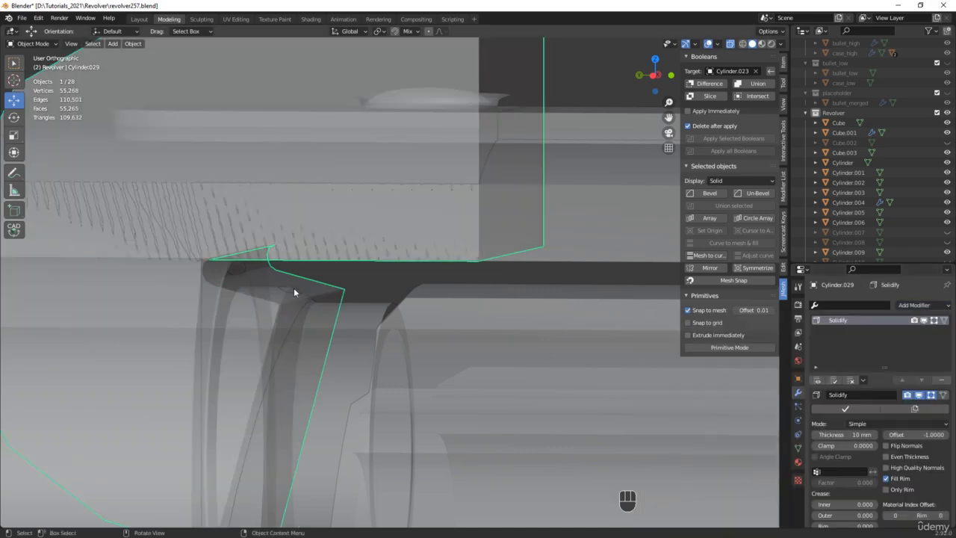
pyautogui.scroll(-4, 294, 291)
pyautogui.scroll(2, 341, 345)
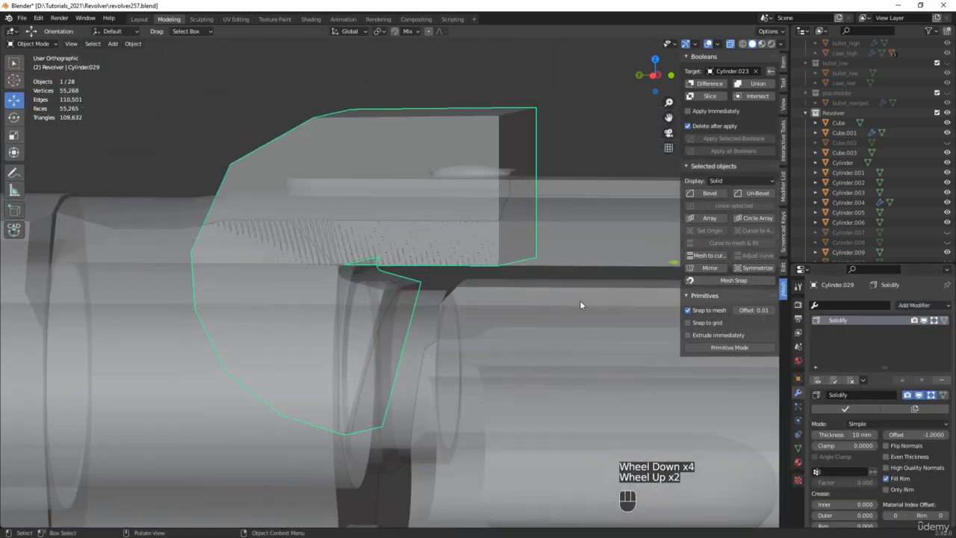
pyautogui.click(843, 434)
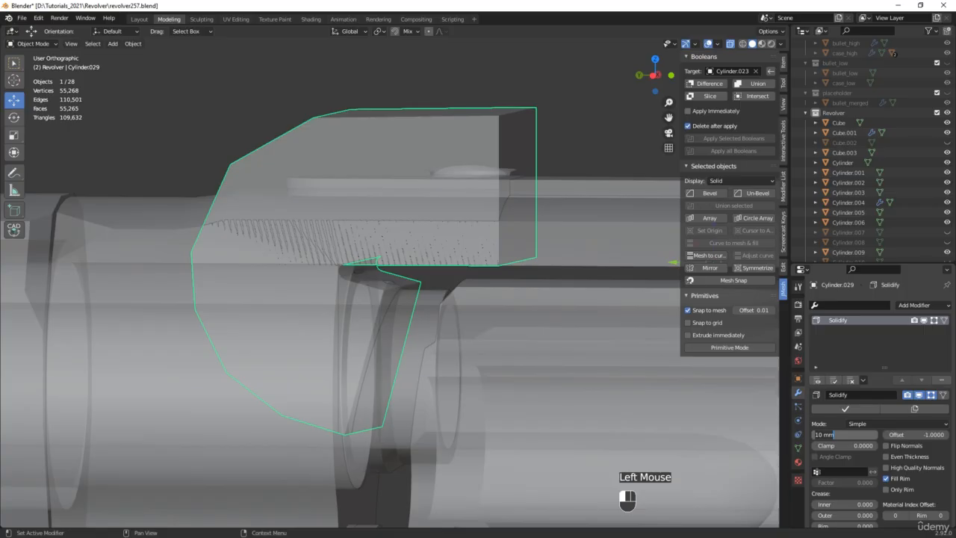
pyautogui.write('0.3')
pyautogui.press('Return')
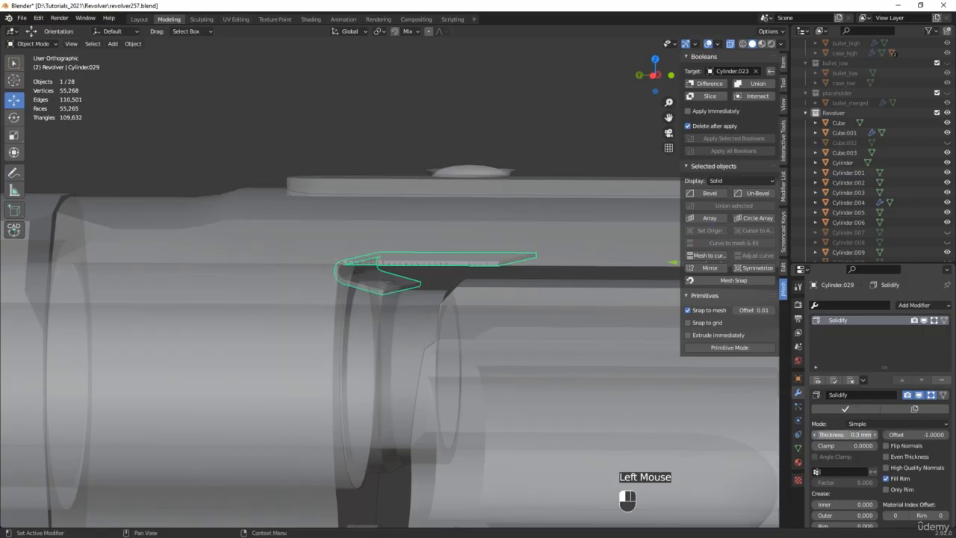
# Compare the clip with the side-view reference and set the Solidify offset to -0.03
pyautogui.scroll(3, 433, 283)
pyautogui.keyDown('alt'); pyautogui.moveTo(432, 279); pyautogui.dragTo(425, 268, button='middle'); pyautogui.keyUp('alt')
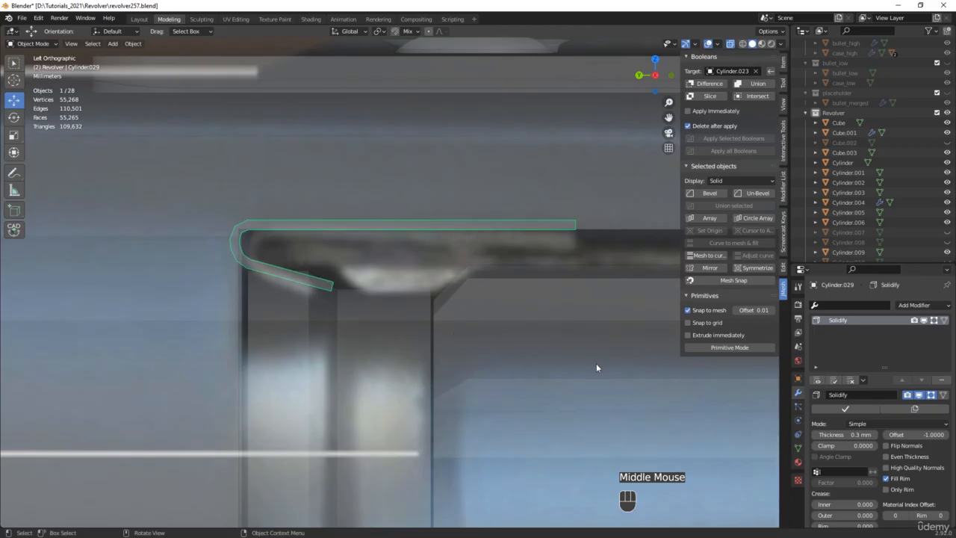
pyautogui.click(920, 435)
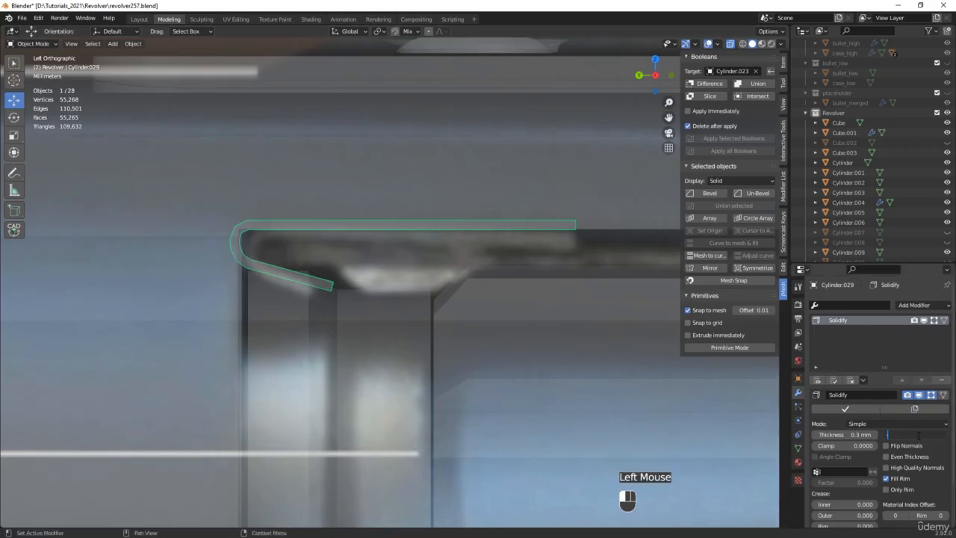
pyautogui.write('-0.03')
pyautogui.press('Return')
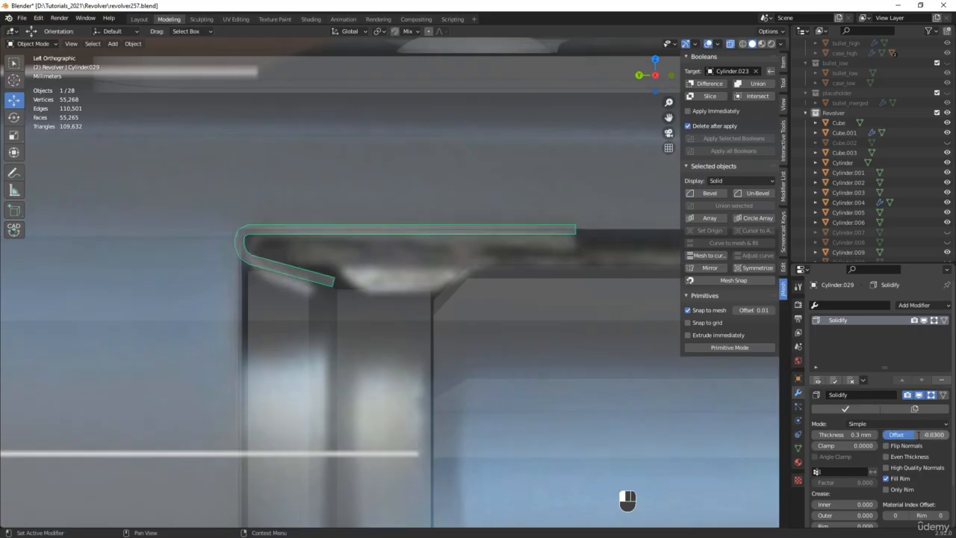
# Move the vertices of the clip's front bend about 0.24 mm along negative Y to match the reference
pyautogui.keyDown('alt'); pyautogui.scroll(2, 227, 249); pyautogui.keyUp('alt')
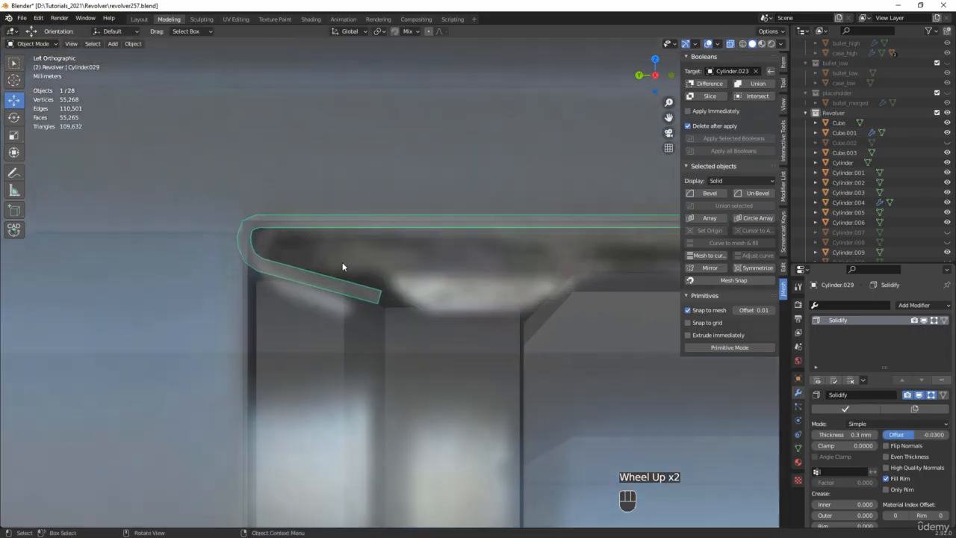
pyautogui.hotkey('alt', 'z')
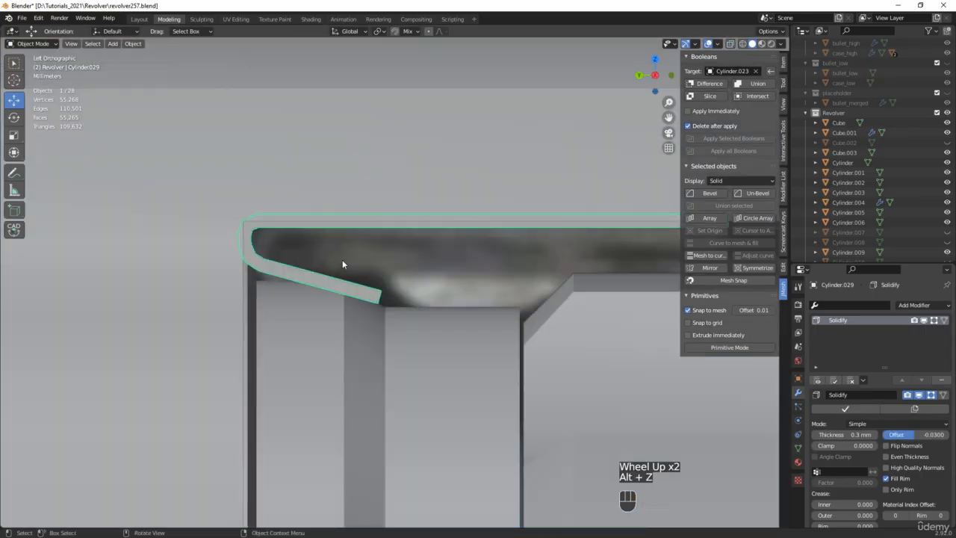
pyautogui.hotkey('alt', 'z')
pyautogui.press('Tab')
pyautogui.press('1')
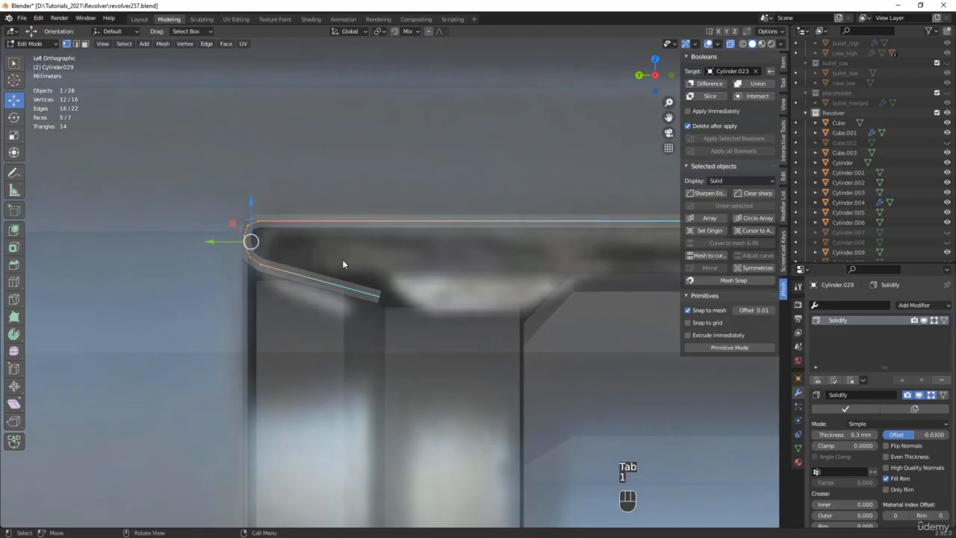
pyautogui.moveTo(190, 186); pyautogui.dragTo(273, 277)
pyautogui.scroll(2, 251, 240)
pyautogui.click(231, 241)
pyautogui.moveTo(231, 242); pyautogui.dragTo(249, 241)
pyautogui.hotkey('alt', 'z')
pyautogui.scroll(-3, 301, 253)
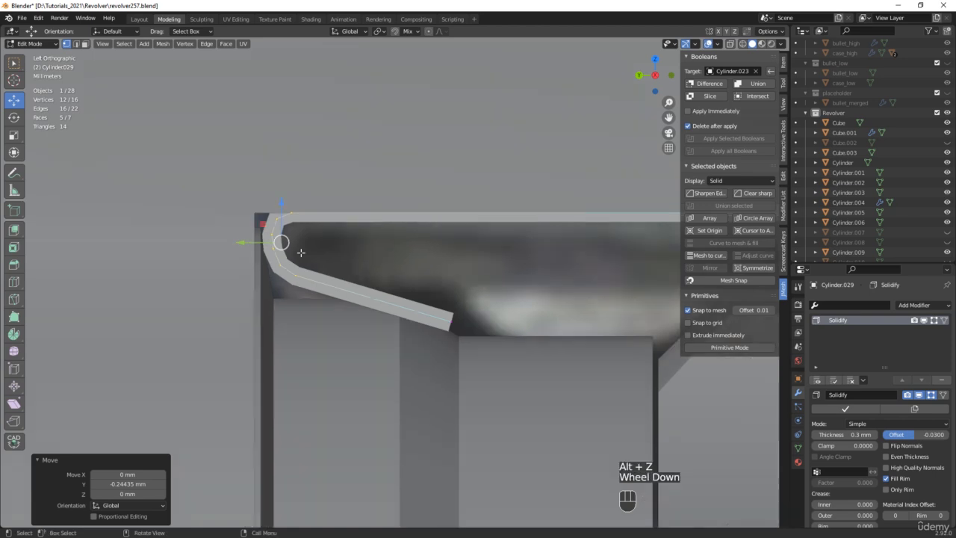
# Select the whole clip mesh and flatten it by scaling to about 0.71 along Z
pyautogui.scroll(-2, 196, 267)
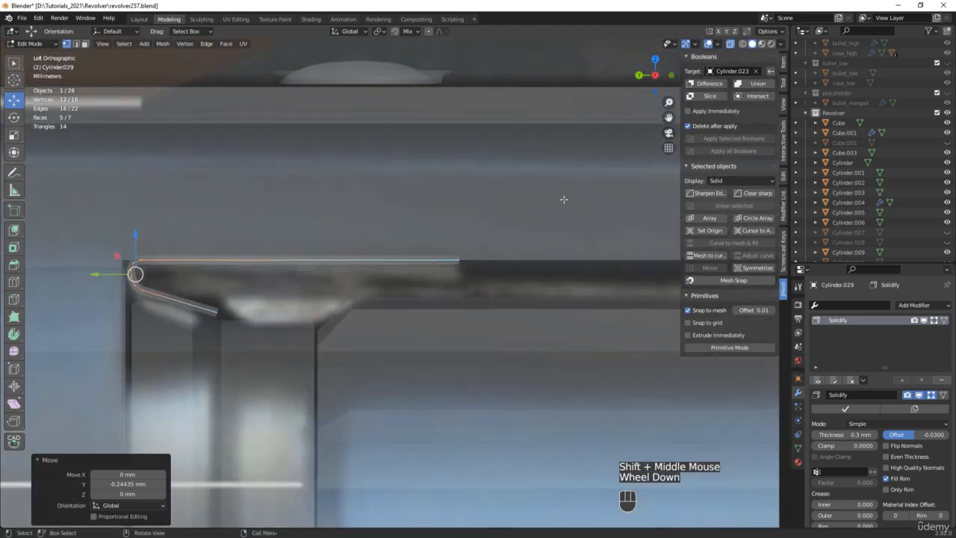
pyautogui.moveTo(565, 203); pyautogui.dragTo(132, 320)
pyautogui.scroll(2, 184, 265)
pyautogui.press('r')
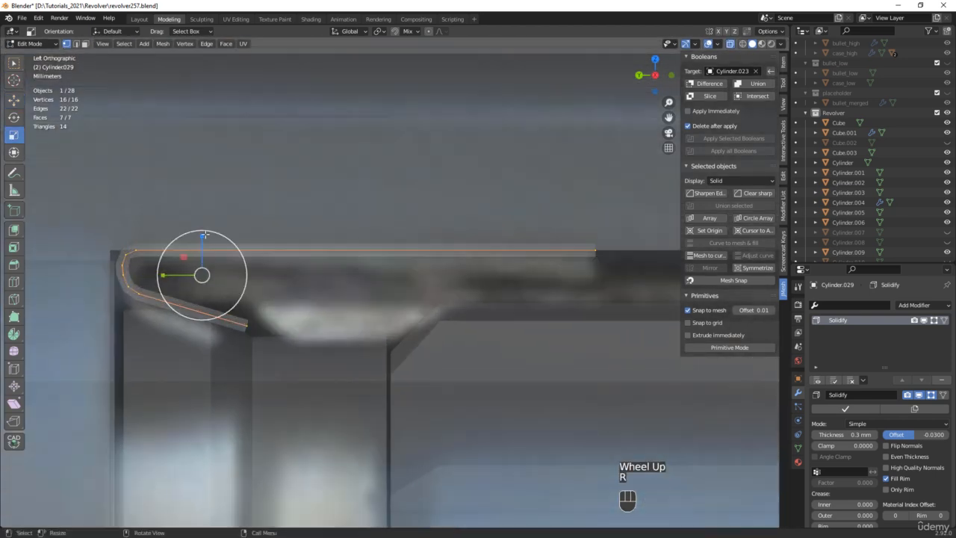
pyautogui.moveTo(202, 238); pyautogui.dragTo(201, 249)
pyautogui.scroll(-2, 217, 271)
pyautogui.hotkey('alt', 'z')
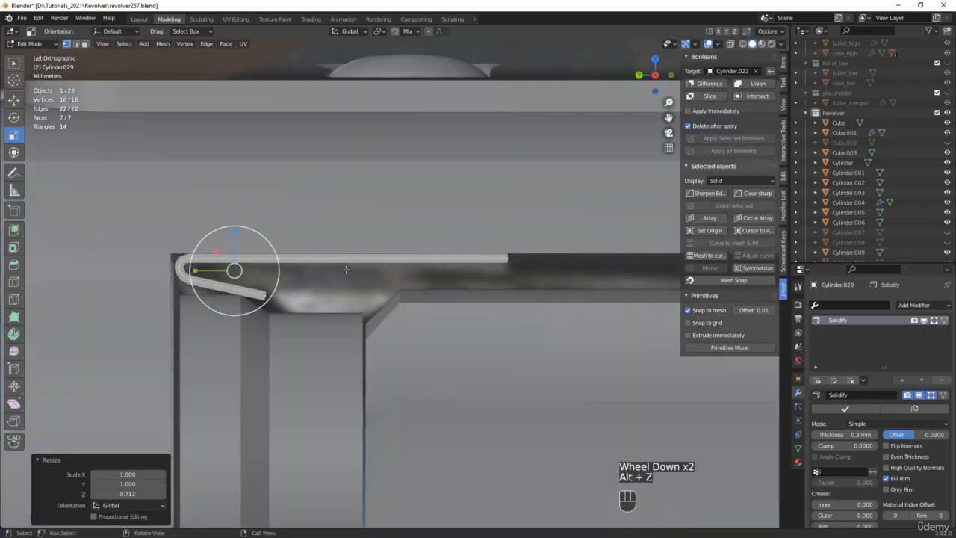
pyautogui.moveTo(347, 269); pyautogui.dragTo(321, 275, button='middle')
pyautogui.scroll(-1, 348, 267)
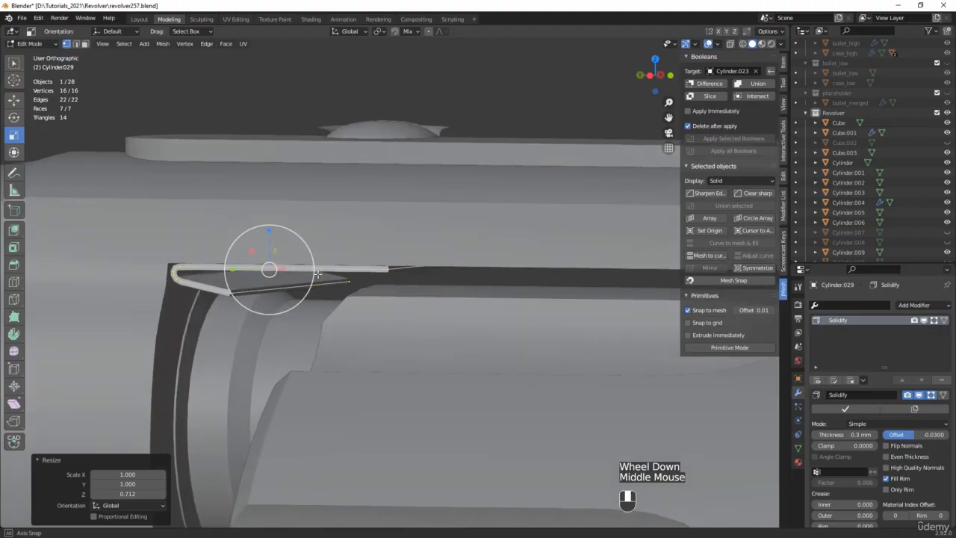
# Return to Object Mode, deselect the clip and save the file as revolver258.blend
pyautogui.press('Tab')
pyautogui.scroll(-1, 311, 279)
pyautogui.scroll(-2, 311, 279)
pyautogui.scroll(1, 311, 279)
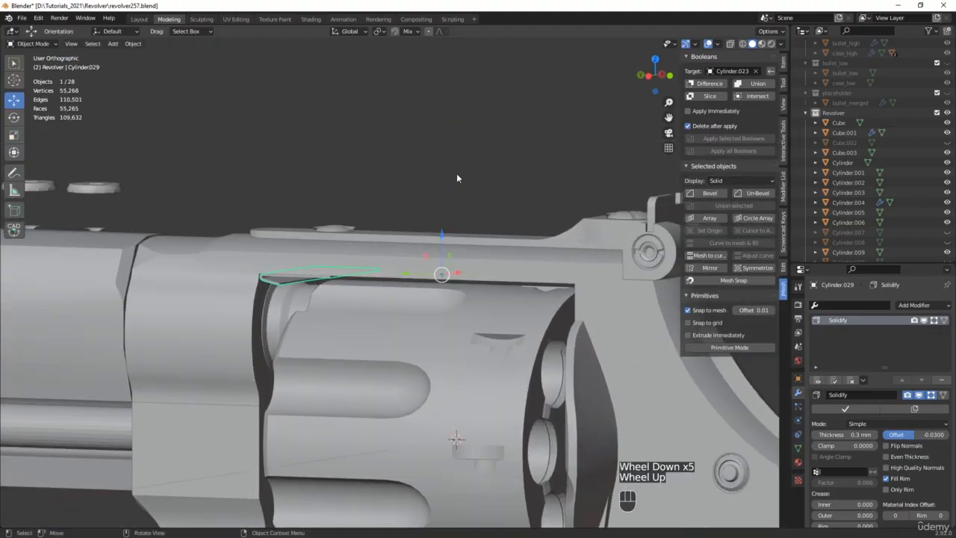
pyautogui.click(440, 193)
pyautogui.hotkey('ctrl', 'shift', 's')
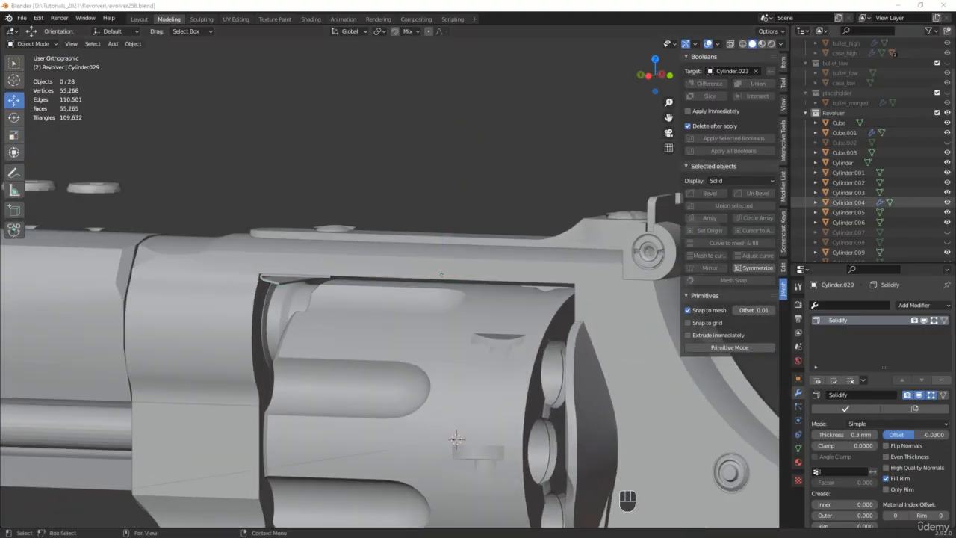
pyautogui.press('Return')
# Examine the trigger in the side-view reference and the surrounding reference photos
pyautogui.moveTo(443, 221); pyautogui.dragTo(440, 322, button='middle')
pyautogui.scroll(-3, 418, 224)
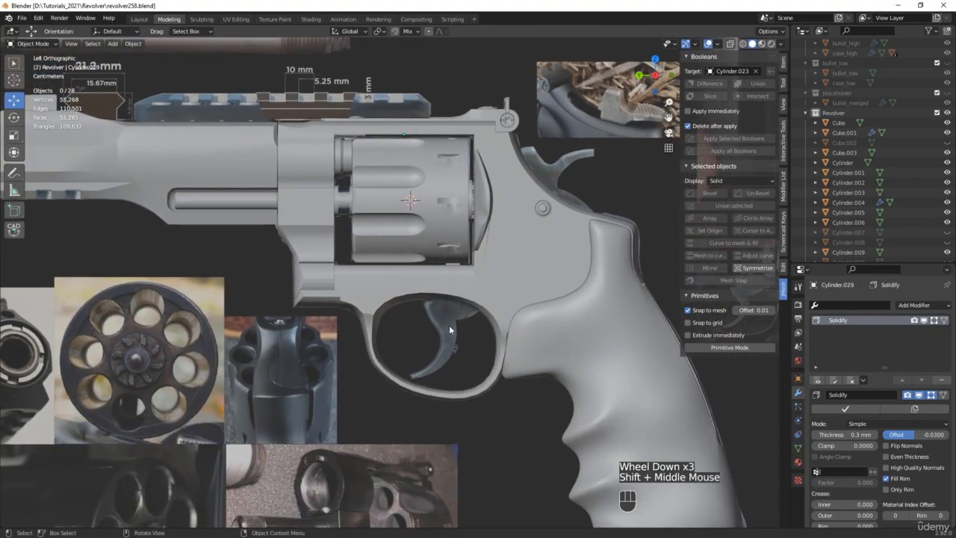
pyautogui.moveTo(542, 321); pyautogui.dragTo(487, 300, button='middle')
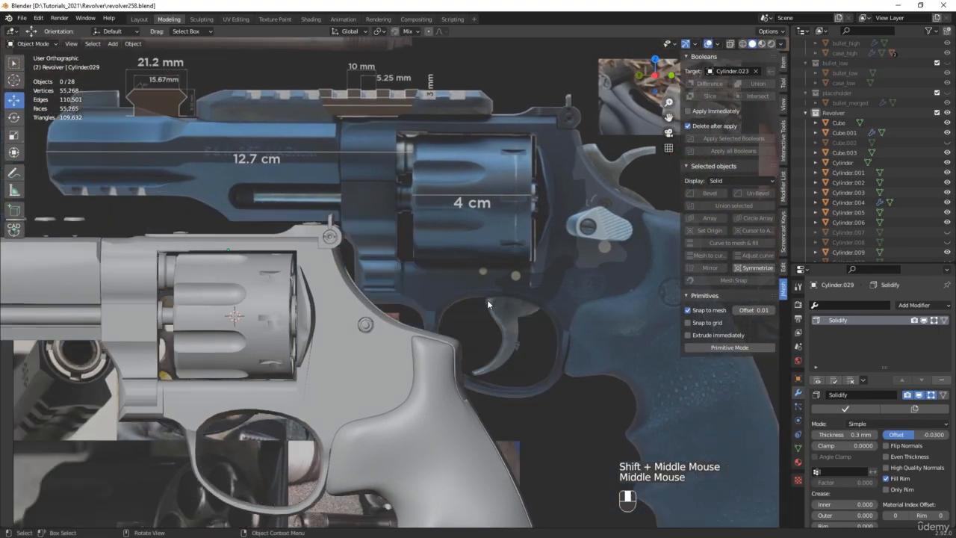
pyautogui.scroll(1, 564, 288)
pyautogui.scroll(2, 564, 288)
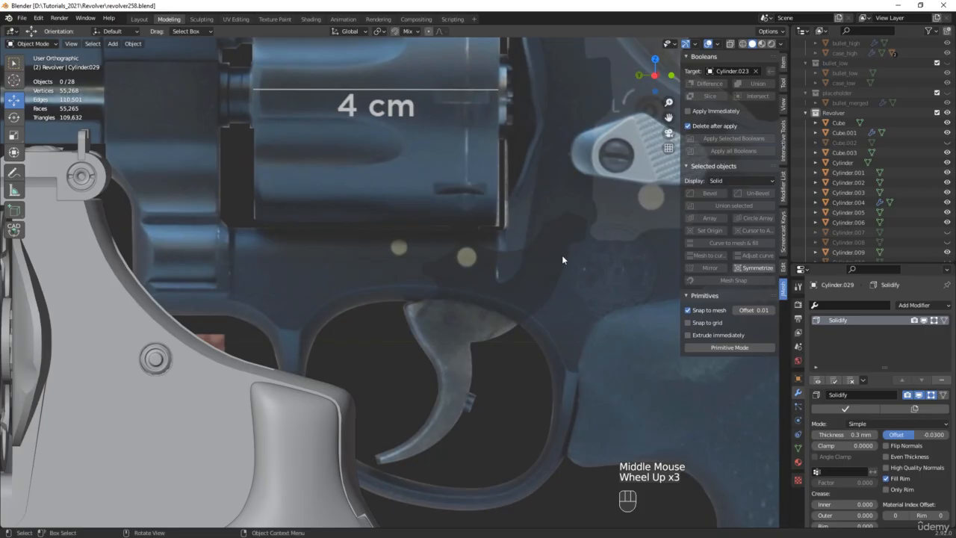
pyautogui.scroll(-3, 412, 269)
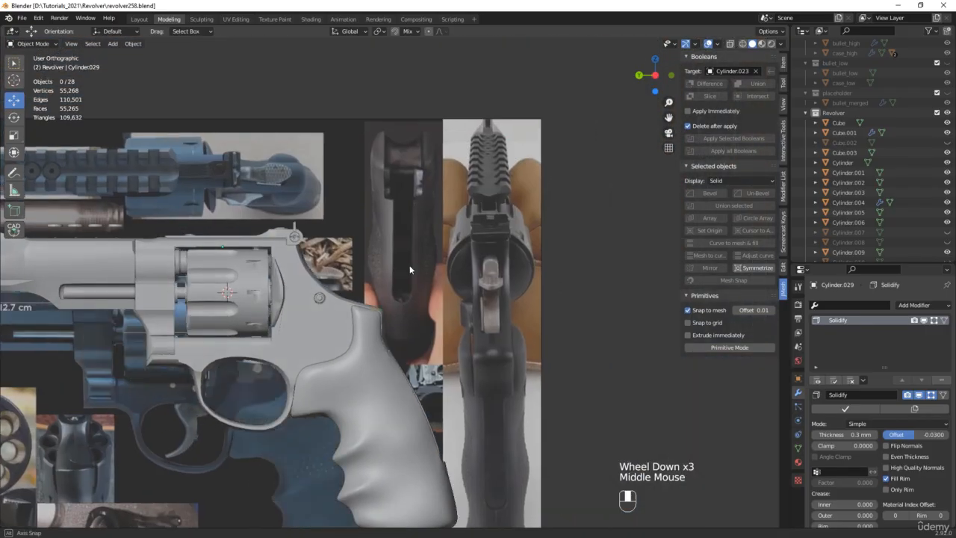
pyautogui.moveTo(409, 265); pyautogui.dragTo(422, 267, button='middle')
pyautogui.keyDown('shift'); pyautogui.moveTo(422, 267); pyautogui.dragTo(445, 271, button='middle'); pyautogui.keyUp('shift')
# Add a mesh cylinder with a 20 mm radius and rotate it 90° about Y
pyautogui.hotkey('shift', 'a')
pyautogui.moveTo(445, 271)
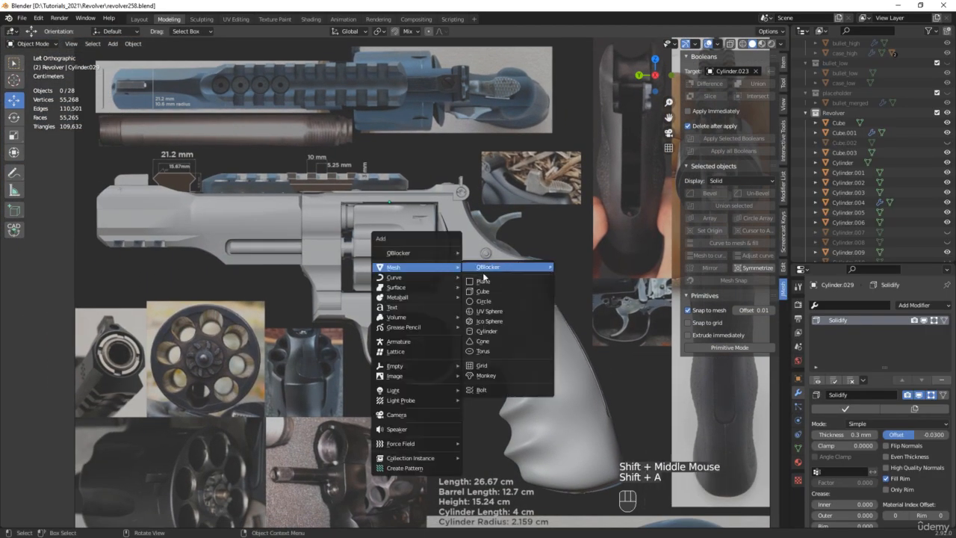
pyautogui.click(489, 323)
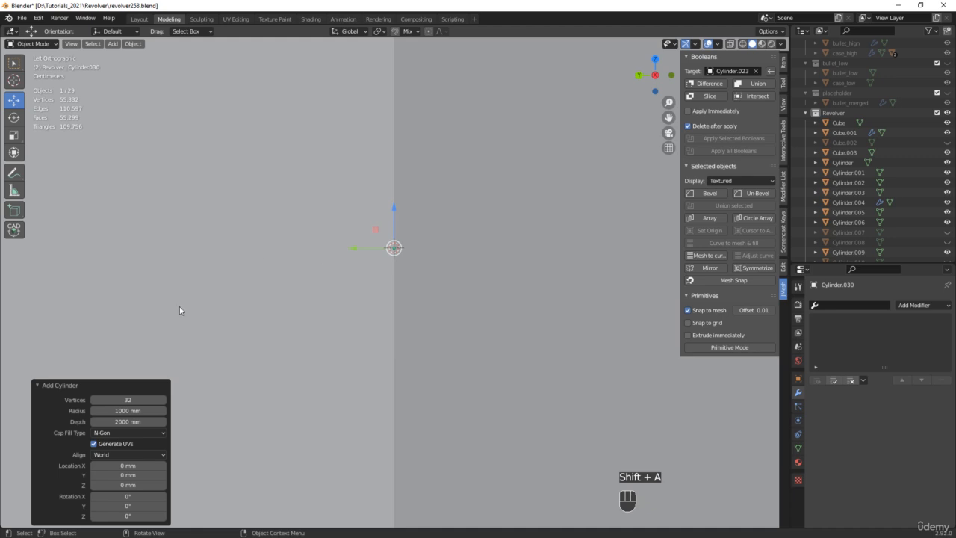
pyautogui.click(140, 411)
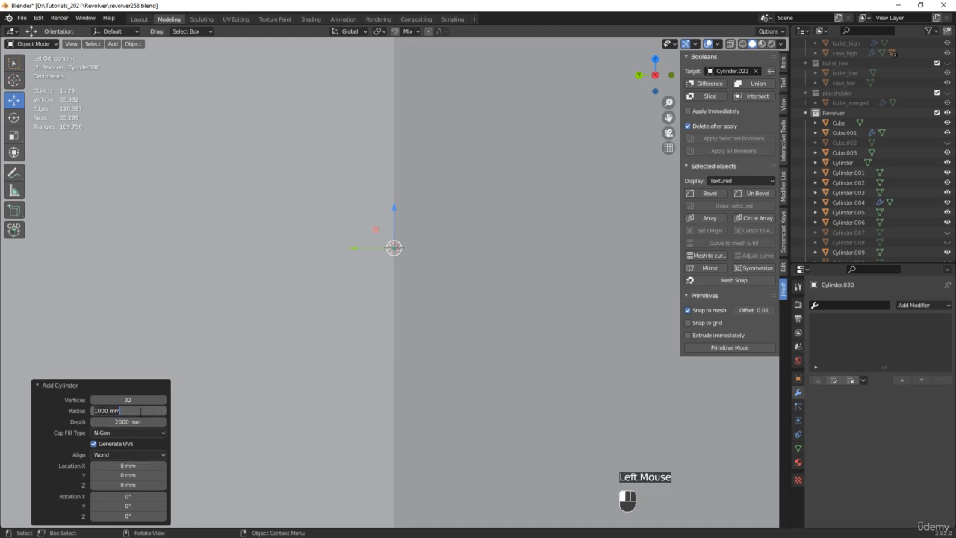
pyautogui.write('20')
pyautogui.press('Return')
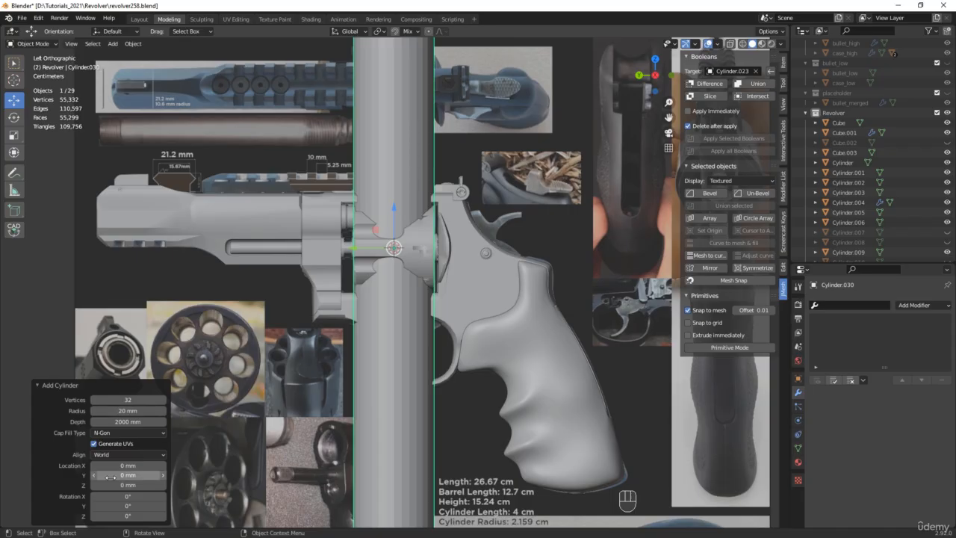
pyautogui.click(125, 506)
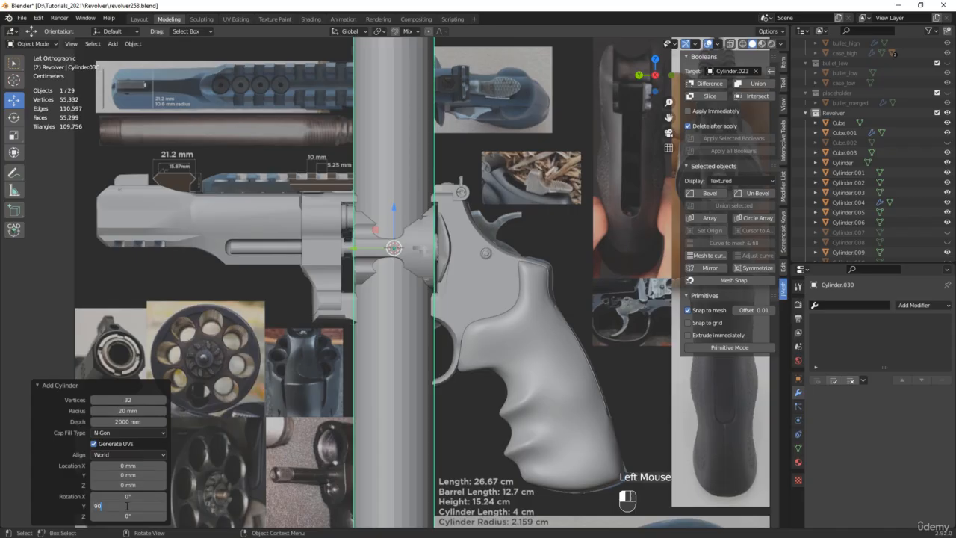
pyautogui.write('90')
pyautogui.press('Return')
pyautogui.scroll(6, 388, 273)
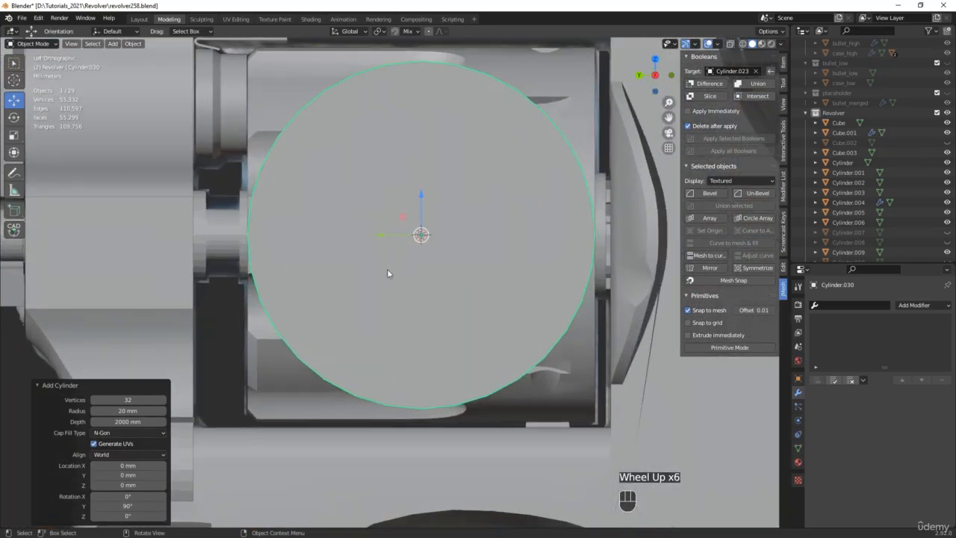
# Set the new cylinder to 48 vertices and a depth of 5 mm
pyautogui.click(137, 401)
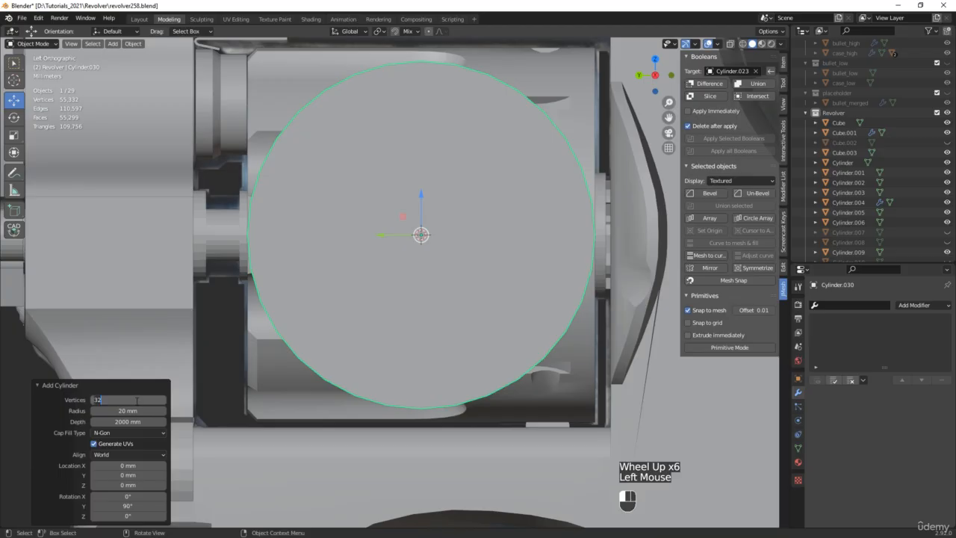
pyautogui.write('48')
pyautogui.press('Return')
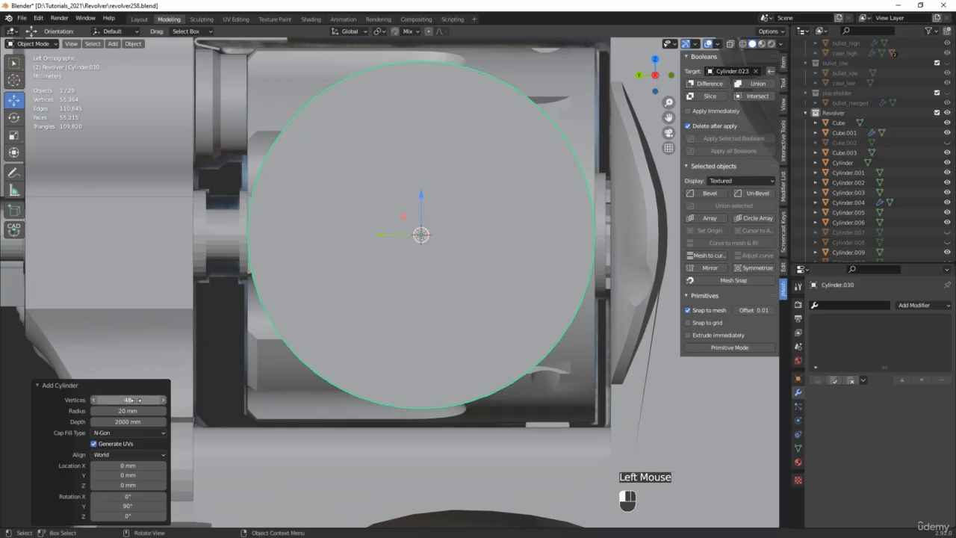
pyautogui.scroll(-3, 484, 246)
pyautogui.keyDown('shift'); pyautogui.moveTo(465, 273); pyautogui.dragTo(437, 239, button='middle'); pyautogui.keyUp('shift')
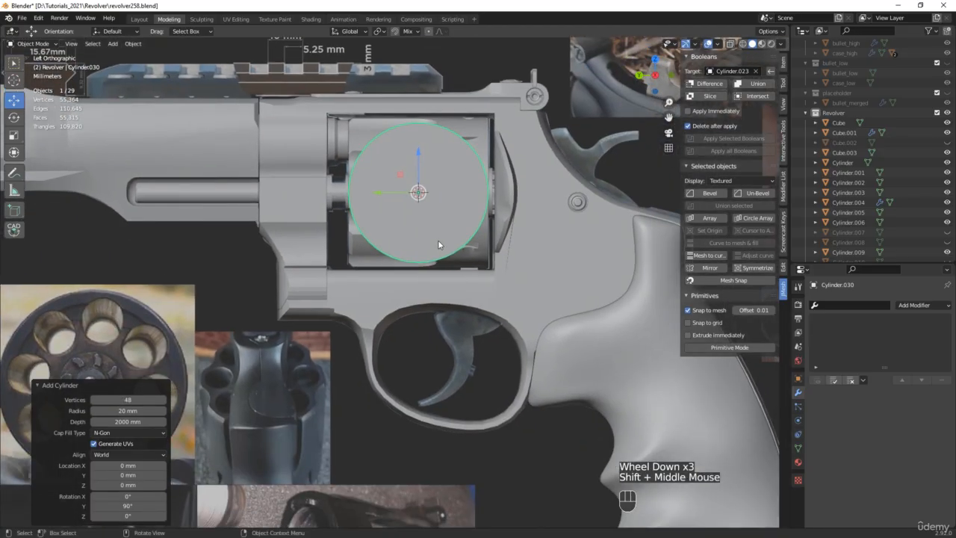
pyautogui.hotkey('alt', 'z')
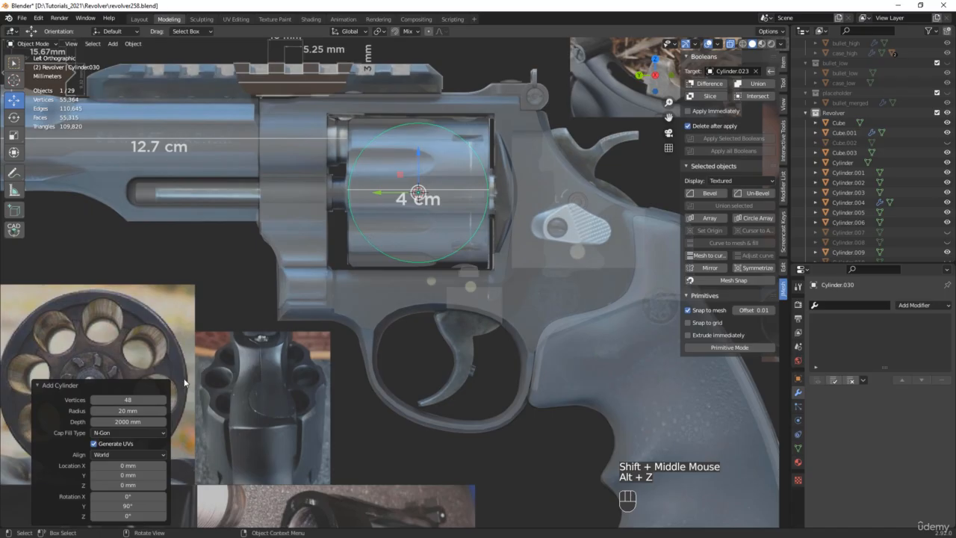
pyautogui.click(127, 421)
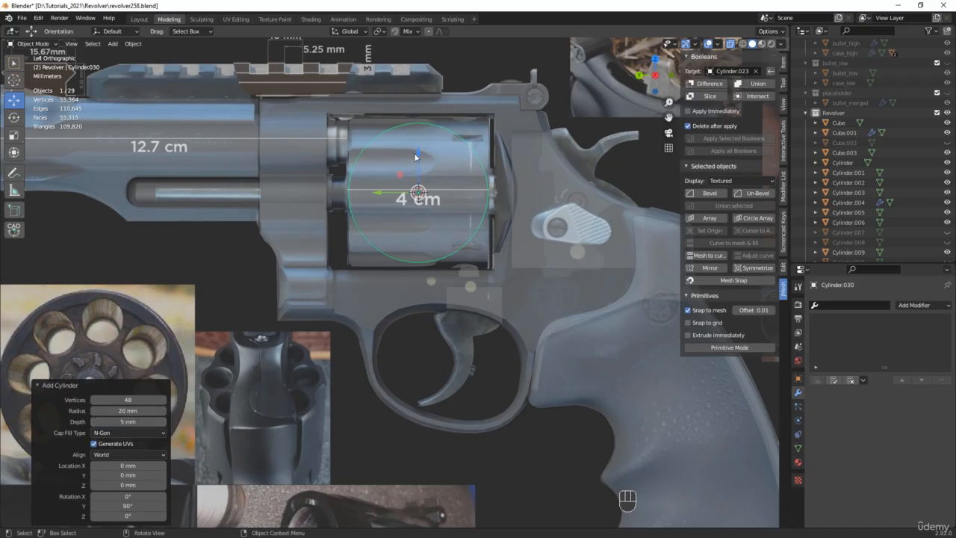
# Move the cylinder about 34.7 mm down onto the trigger guard opening and set its Z dimension to 8 mm
pyautogui.moveTo(398, 177); pyautogui.dragTo(407, 298)
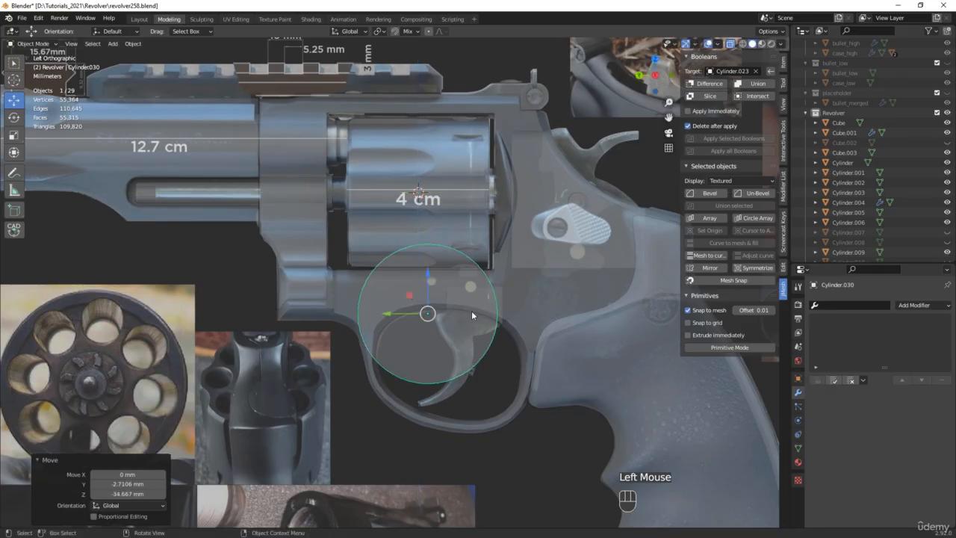
pyautogui.hotkey('alt', 'z')
pyautogui.moveTo(474, 314); pyautogui.dragTo(486, 301, button='middle')
pyautogui.scroll(4, 496, 292)
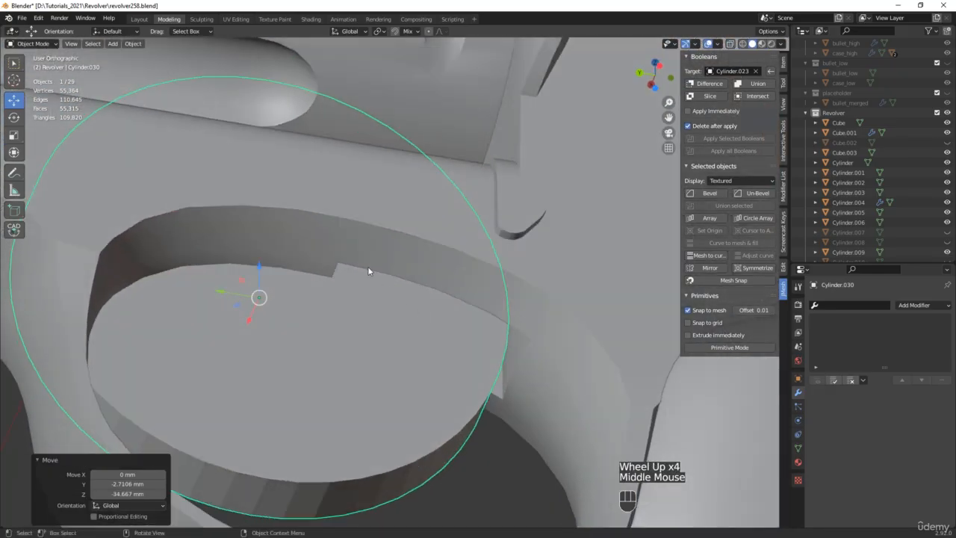
pyautogui.click(783, 63)
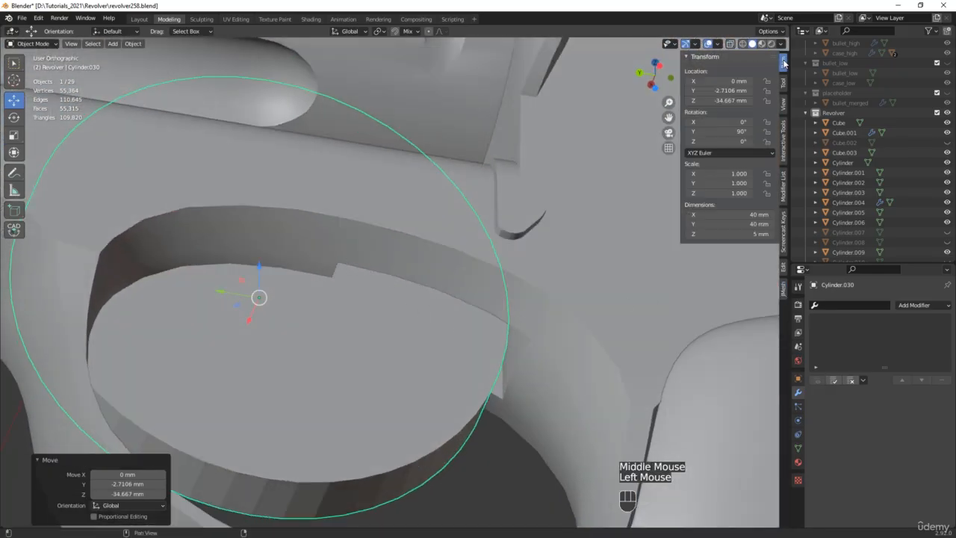
pyautogui.doubleClick(742, 231)
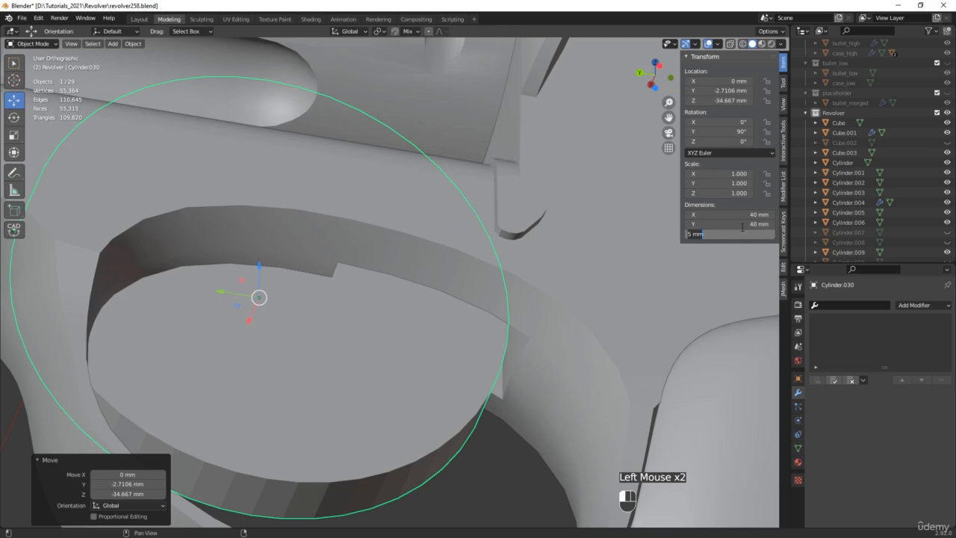
pyautogui.write('8')
pyautogui.press('Return')
# Show wireframes and X-ray in the left view and move the cylinder about 6.1 mm forward and 8.9 mm down over the trigger
pyautogui.moveTo(458, 250); pyautogui.dragTo(417, 336, button='middle')
pyautogui.press('F4')
pyautogui.scroll(-2, 433, 276)
pyautogui.hotkey('alt', 'z')
pyautogui.keyDown('shift'); pyautogui.moveTo(350, 321); pyautogui.dragTo(447, 297, button='middle'); pyautogui.keyUp('shift')
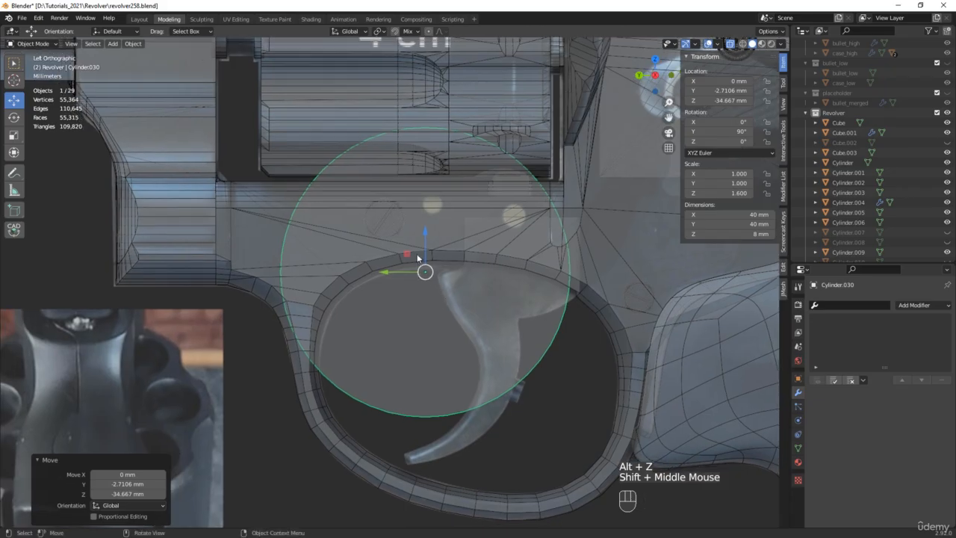
pyautogui.moveTo(406, 255); pyautogui.dragTo(362, 319)
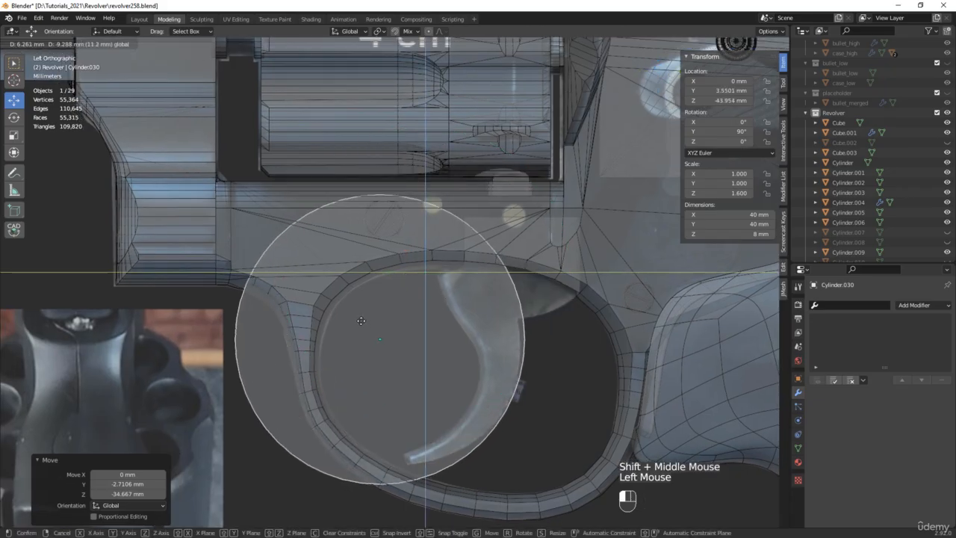
# Scale the cylinder to about 32 mm in diameter, align its edge with the reference trigger's rear curve and check it without X-ray
pyautogui.press('s')
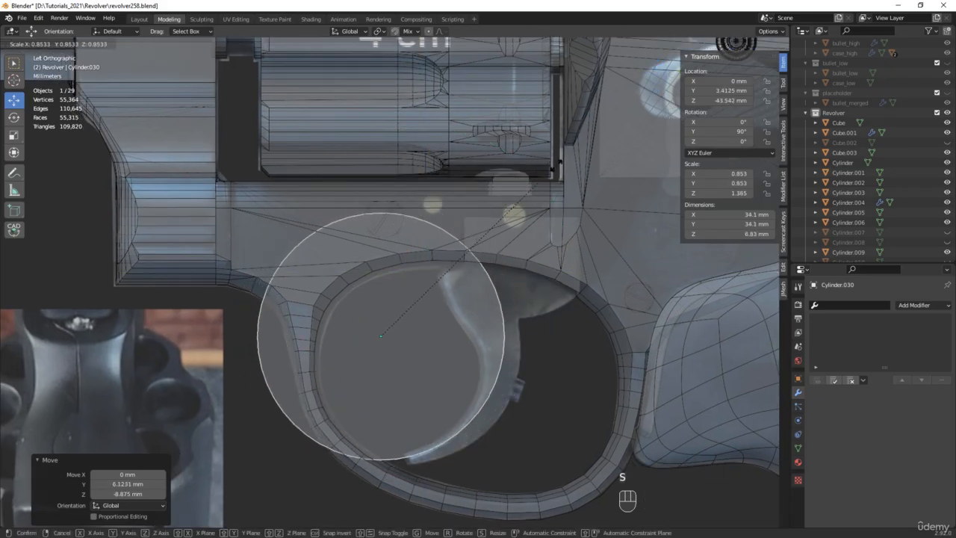
pyautogui.click(429, 263)
pyautogui.moveTo(366, 319)
pyautogui.mouseDown()
pyautogui.moveTo(400, 327)
pyautogui.moveTo(383, 327)
pyautogui.mouseUp()
pyautogui.press('s')
pyautogui.click(599, 263)
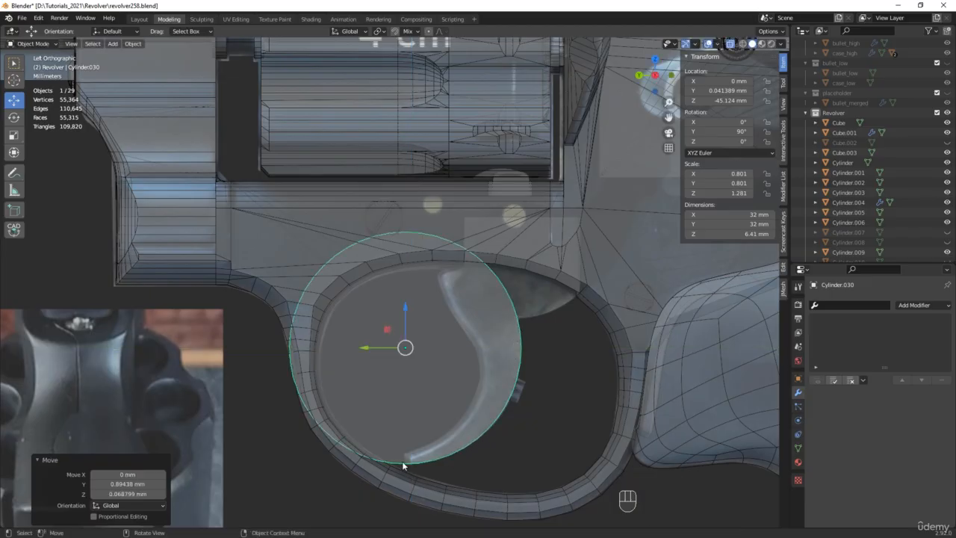
pyautogui.scroll(-2, 458, 262)
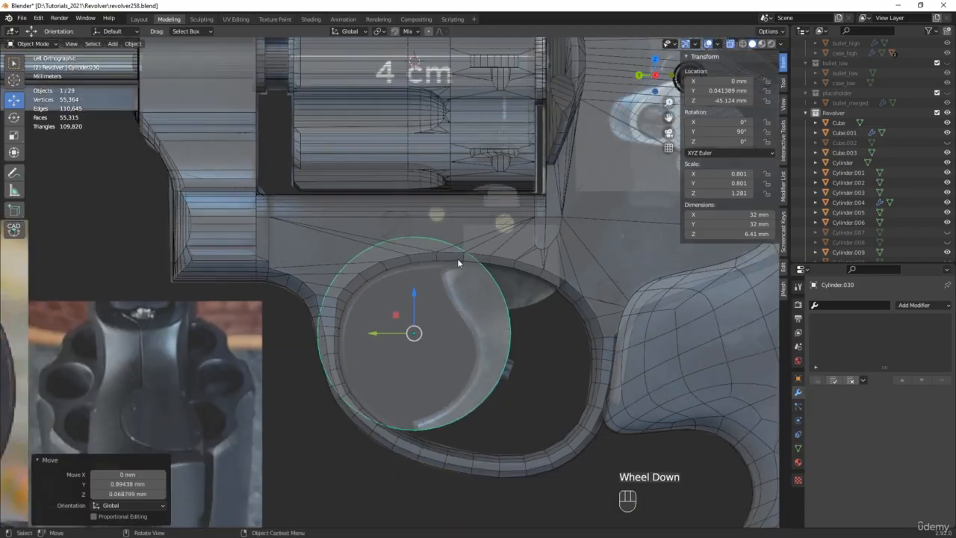
pyautogui.moveTo(457, 258)
pyautogui.mouseDown(button='middle')
pyautogui.moveTo(511, 233)
pyautogui.moveTo(465, 275)
pyautogui.moveTo(486, 255)
pyautogui.mouseUp(button='middle')
pyautogui.hotkey('alt', 'z')
pyautogui.scroll(4, 456, 294)
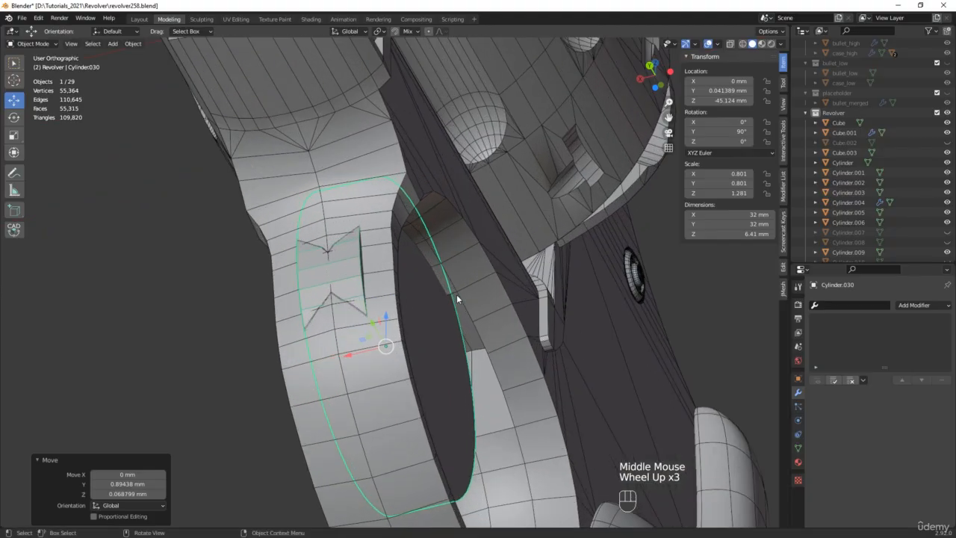
# Set the trigger cylinder's Z dimension to 8 mm and save an incremental copy as revolver259.blend with X-ray on in the left view
pyautogui.click(754, 234)
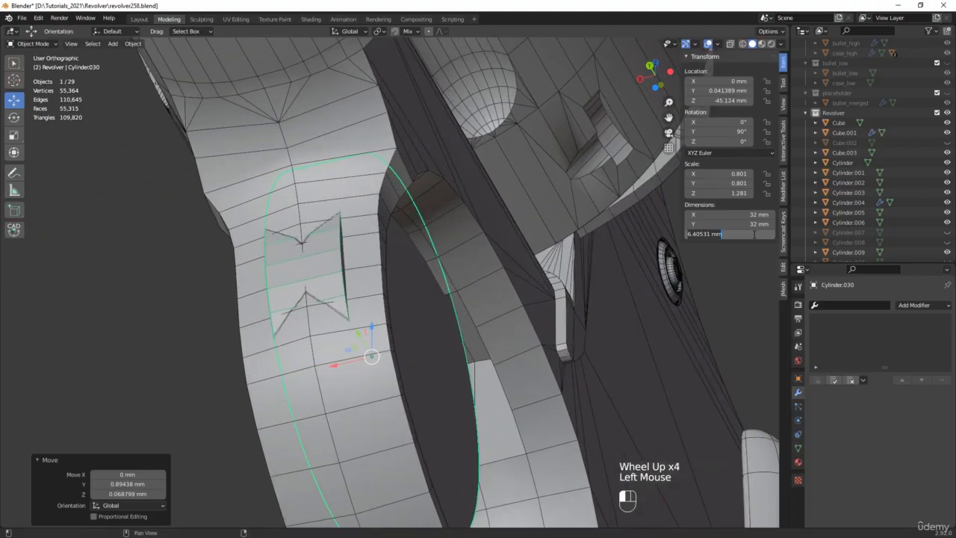
pyautogui.press('Return')
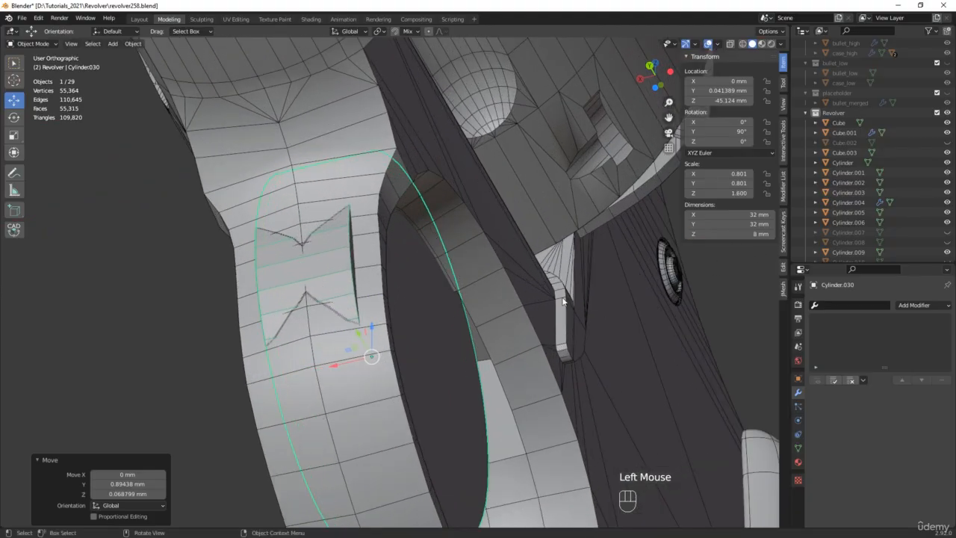
pyautogui.scroll(-3, 523, 306)
pyautogui.moveTo(522, 306); pyautogui.dragTo(454, 345, button='middle')
pyautogui.hotkey('alt', 'z')
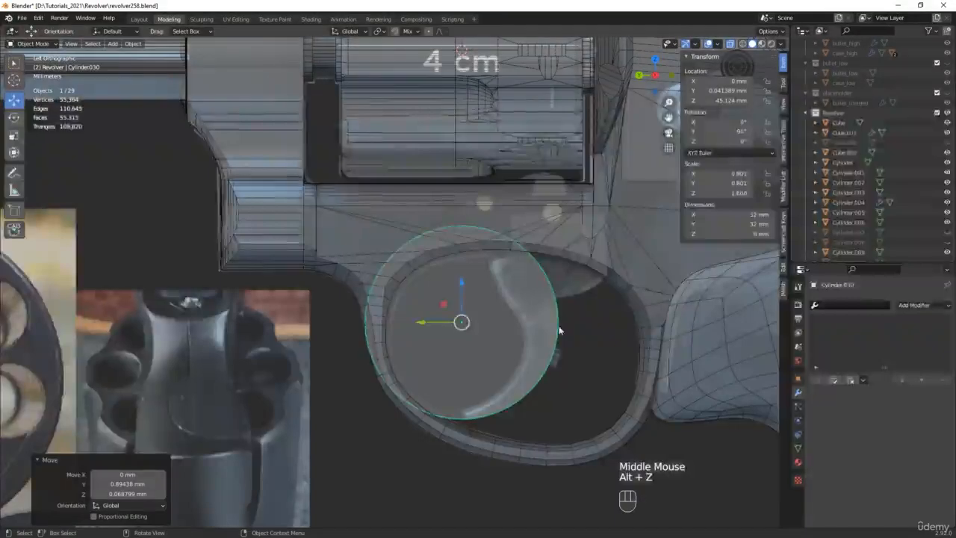
pyautogui.hotkey('ctrl', 'alt', 's')
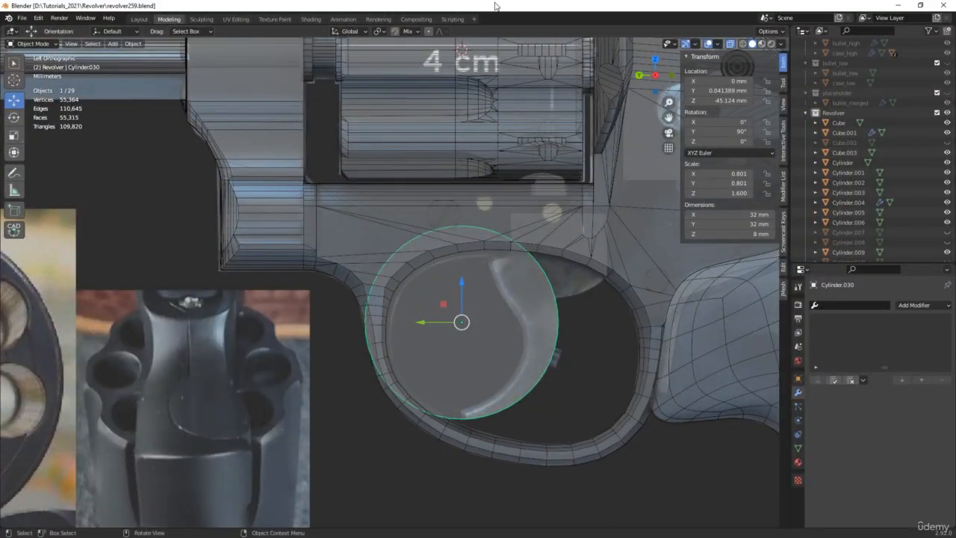
# Reduce the cylinder to its front cap by selecting that face, inverting the selection and deleting the other faces
pyautogui.press('Tab')
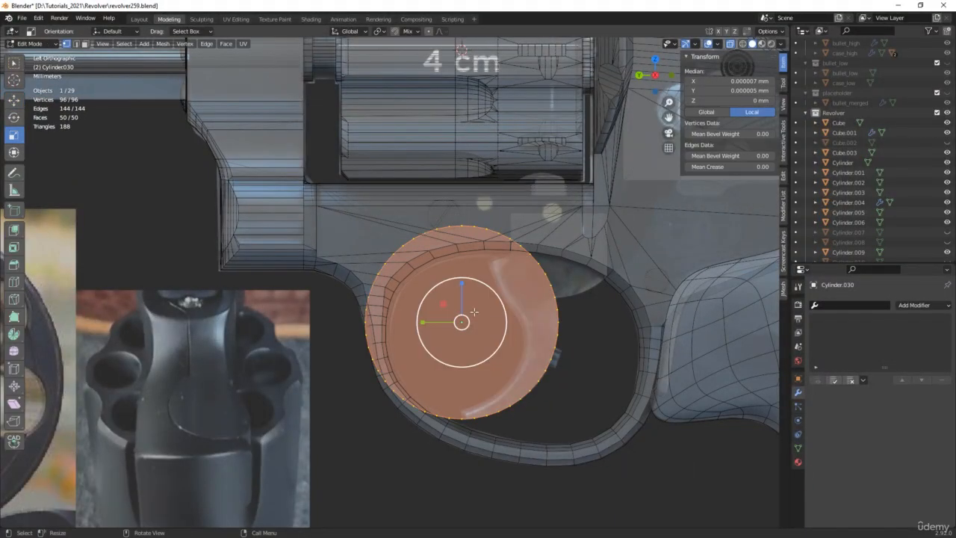
pyautogui.press('g')
pyautogui.scroll(2, 478, 316)
pyautogui.press('3')
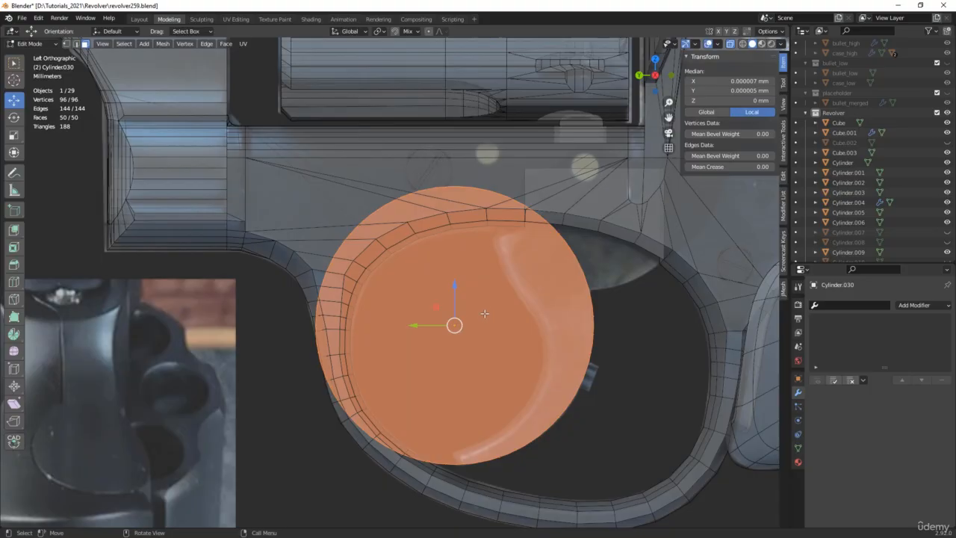
pyautogui.scroll(-2, 485, 313)
pyautogui.hotkey('alt', 'z')
pyautogui.moveTo(485, 314); pyautogui.dragTo(502, 341, button='middle')
pyautogui.click(501, 342)
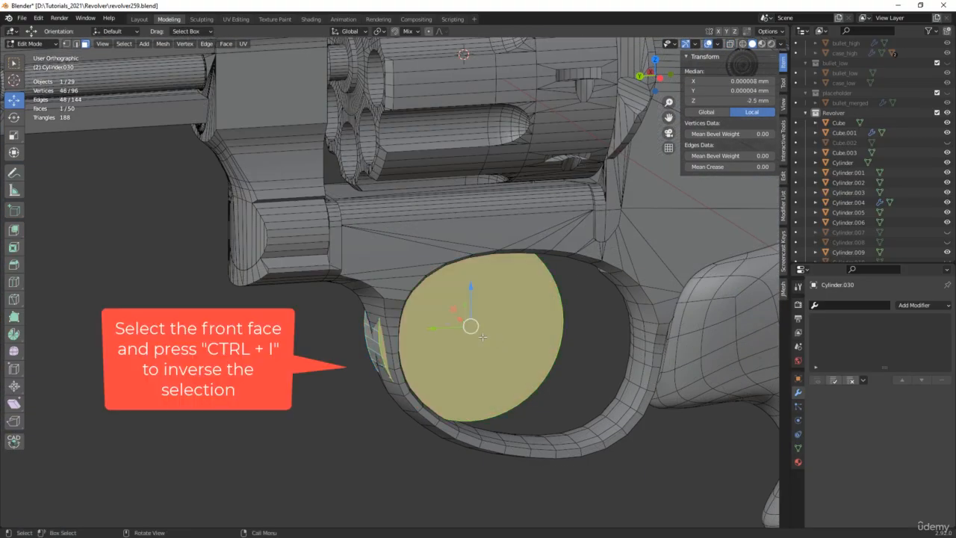
pyautogui.hotkey('ctrl', 'i')
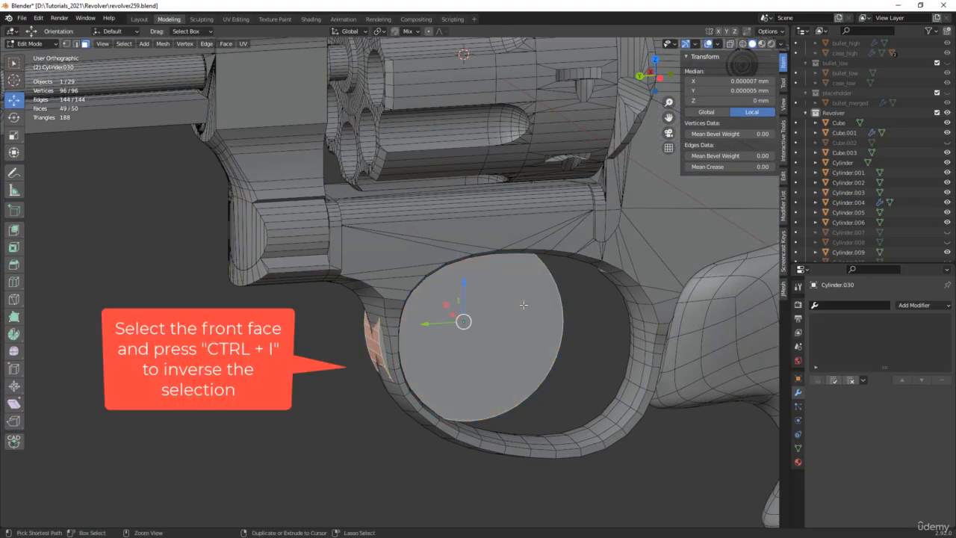
pyautogui.moveTo(523, 305); pyautogui.dragTo(533, 299, button='middle')
pyautogui.press('x')
pyautogui.click(534, 300)
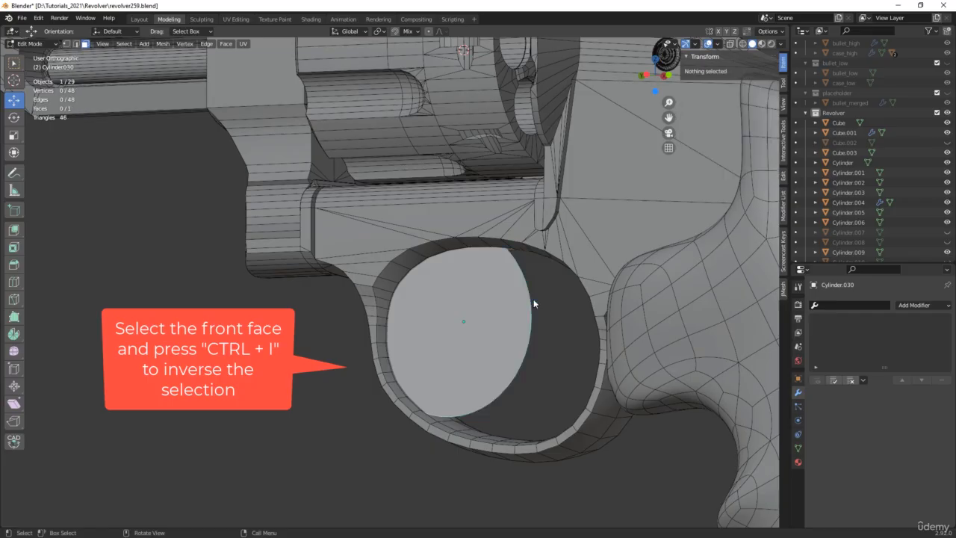
# Inset the remaining round face by about 4 mm in the left X-ray view
pyautogui.click(489, 304)
pyautogui.moveTo(488, 304); pyautogui.dragTo(497, 305, button='middle')
pyautogui.hotkey('alt', 'z')
pyautogui.scroll(2, 486, 304)
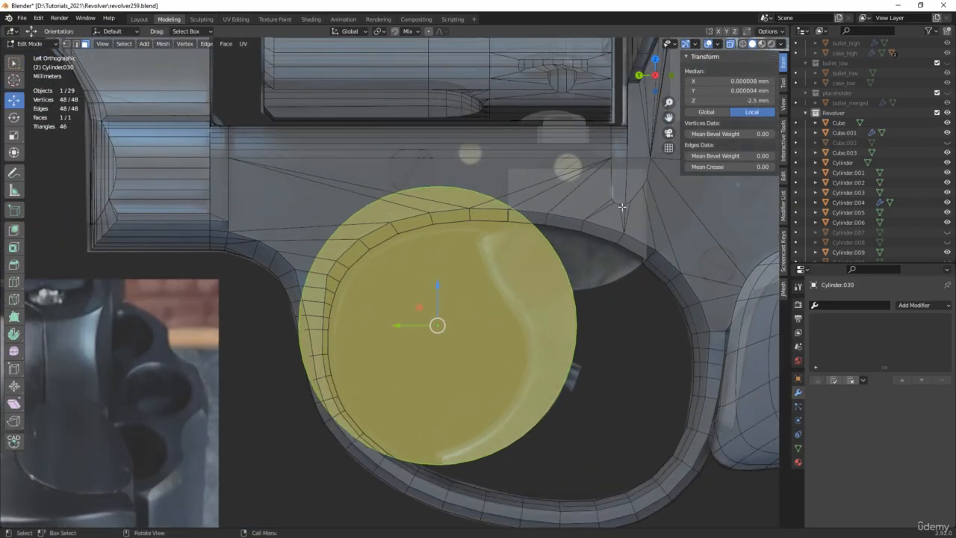
pyautogui.press('i')
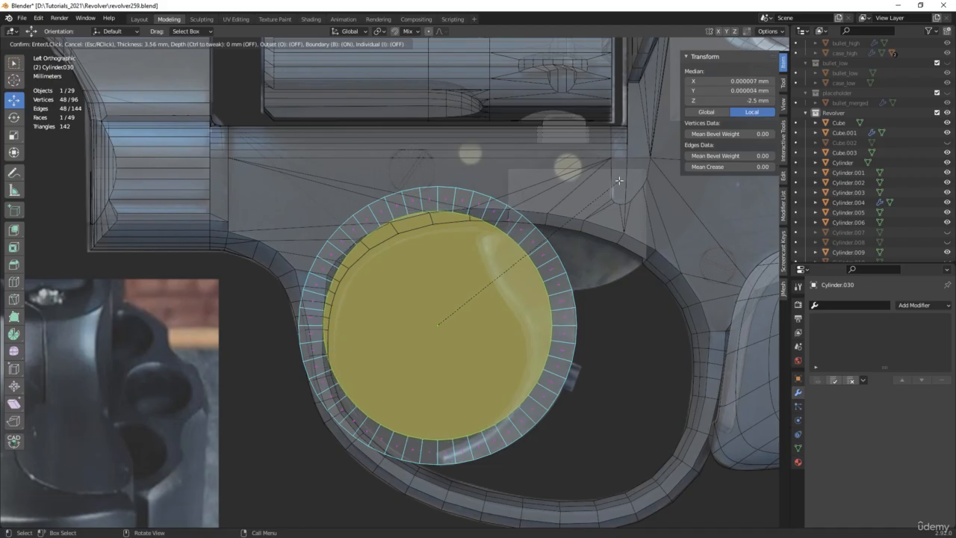
pyautogui.click(423, 317)
pyautogui.scroll(2, 423, 317)
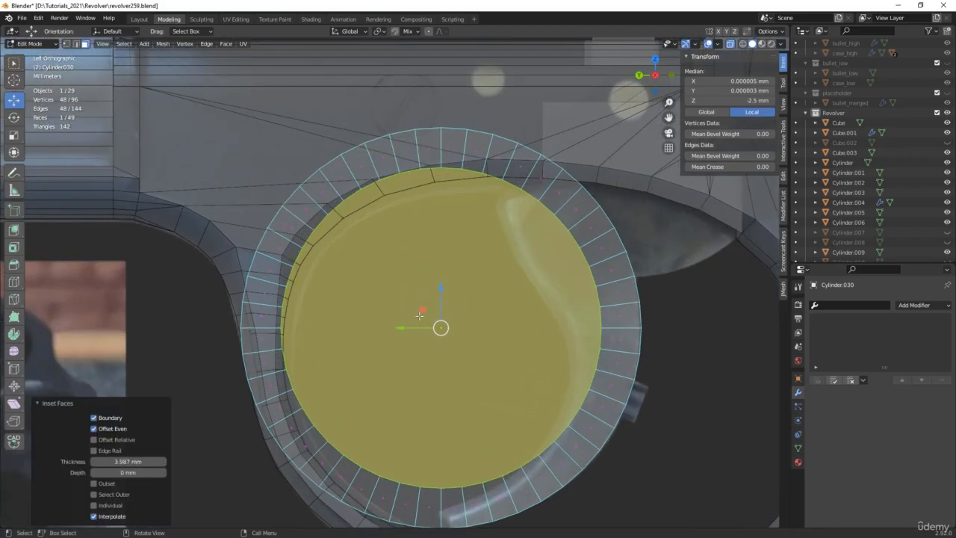
# Move the inset face about 1.5 mm forward along Y and scale it to about 1.14 along Z
pyautogui.press('g')
pyautogui.press('y')
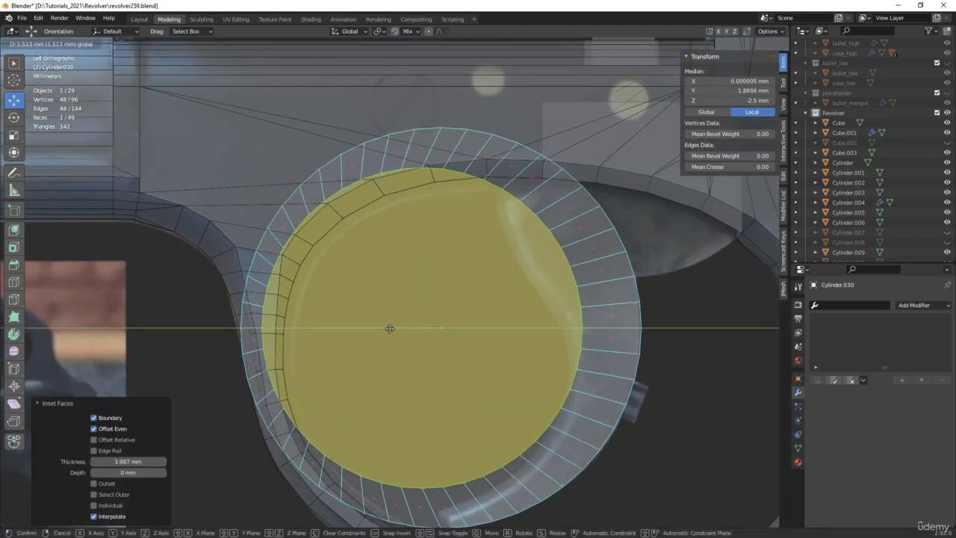
pyautogui.click(389, 329)
pyautogui.keyDown('shift'); pyautogui.moveTo(461, 328); pyautogui.dragTo(455, 295, button='middle'); pyautogui.keyUp('shift')
pyautogui.press('s')
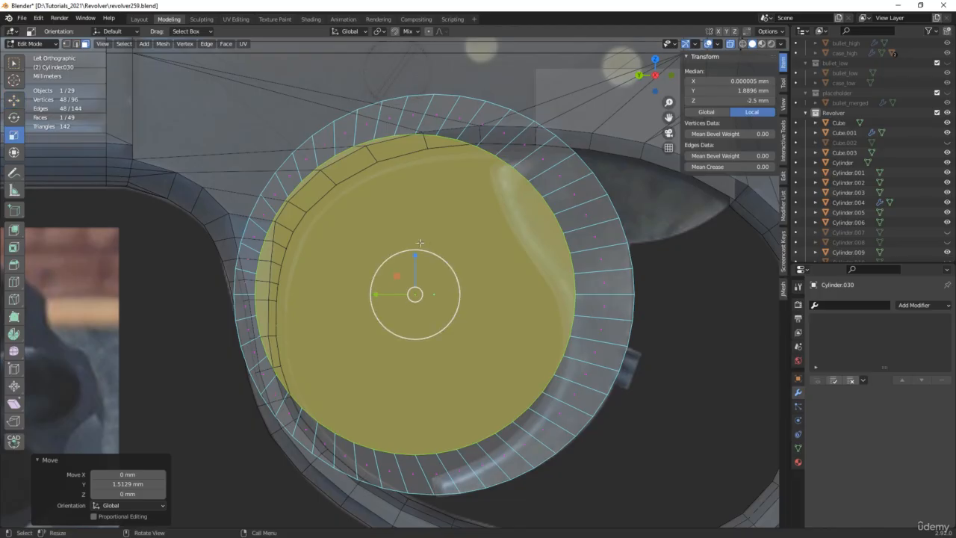
pyautogui.moveTo(416, 255); pyautogui.dragTo(415, 292)
# Shift the inset face about 0.24 mm up and 0.28 mm forward to follow the reference trigger's front curve
pyautogui.keyDown('shift'); pyautogui.moveTo(416, 292); pyautogui.dragTo(418, 257, button='middle'); pyautogui.keyUp('shift')
pyautogui.press('g')
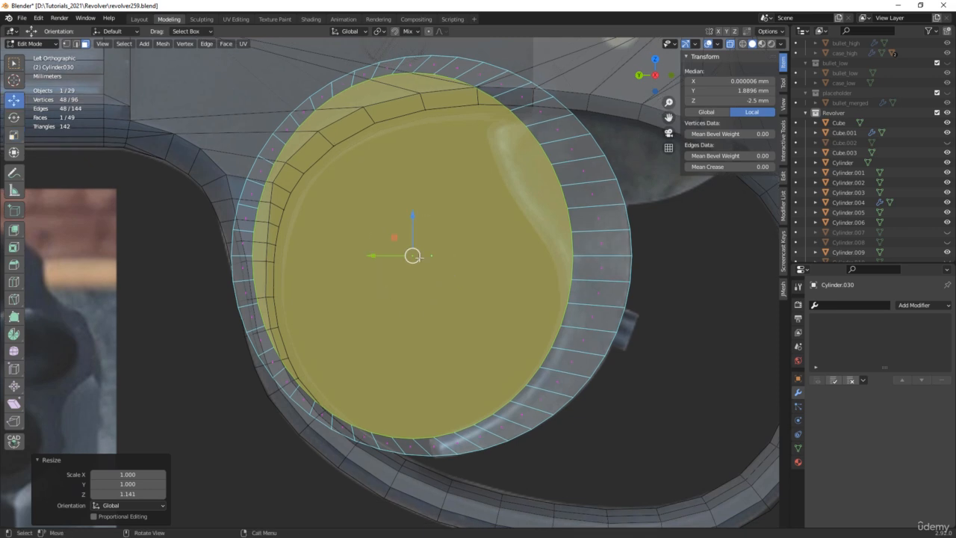
pyautogui.moveTo(413, 228); pyautogui.dragTo(412, 226)
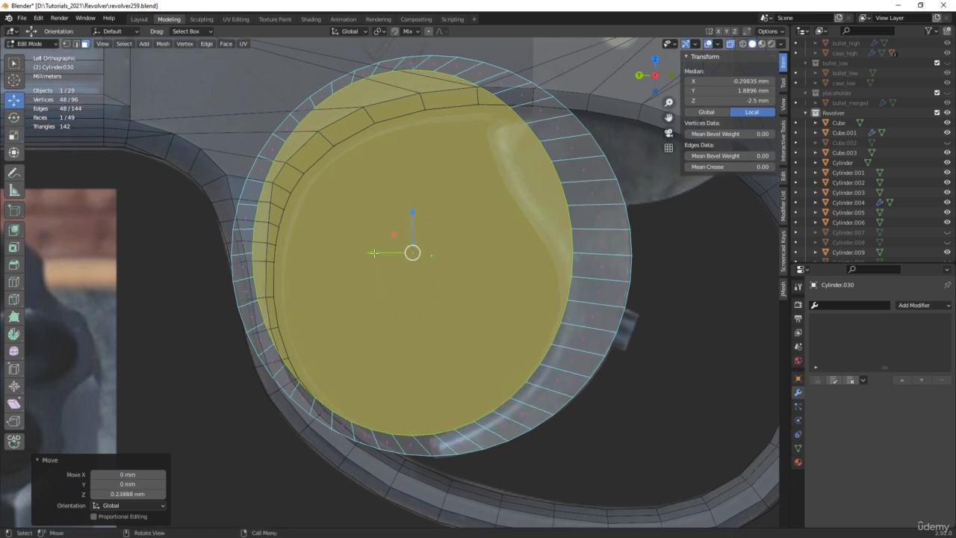
pyautogui.moveTo(374, 253); pyautogui.dragTo(370, 252)
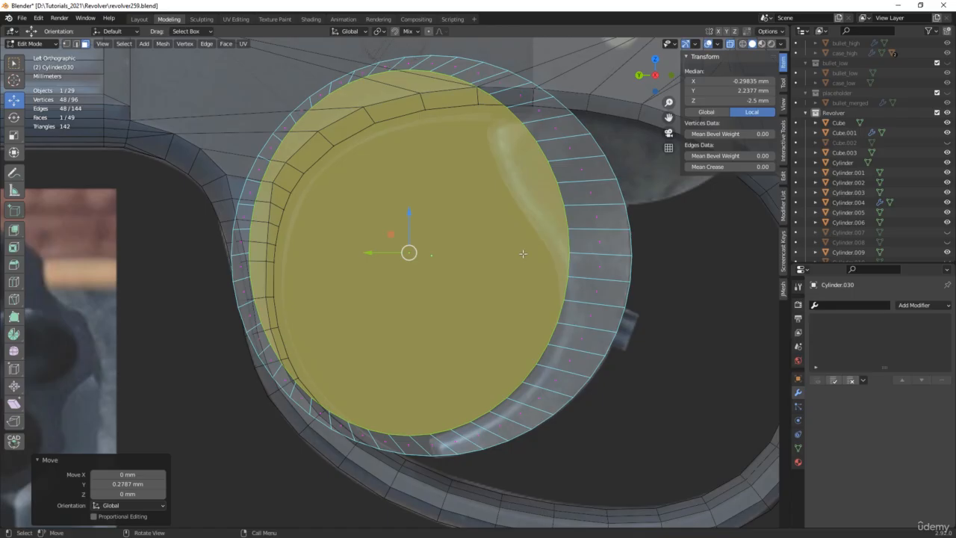
# Delete the inner face and the ring's upper, front and lower front faces, keeping the crescent over the reference trigger
pyautogui.scroll(-1, 522, 254)
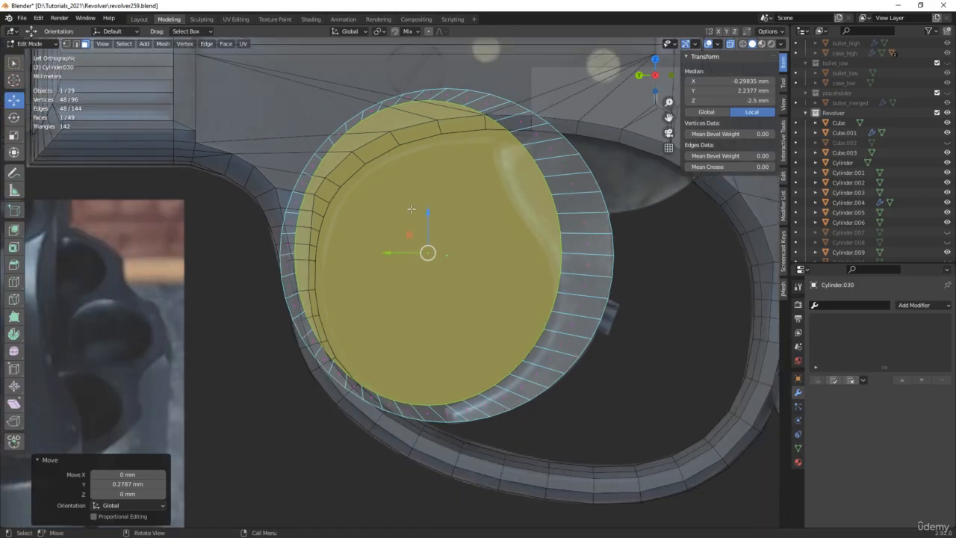
pyautogui.press('x')
pyautogui.click(414, 208)
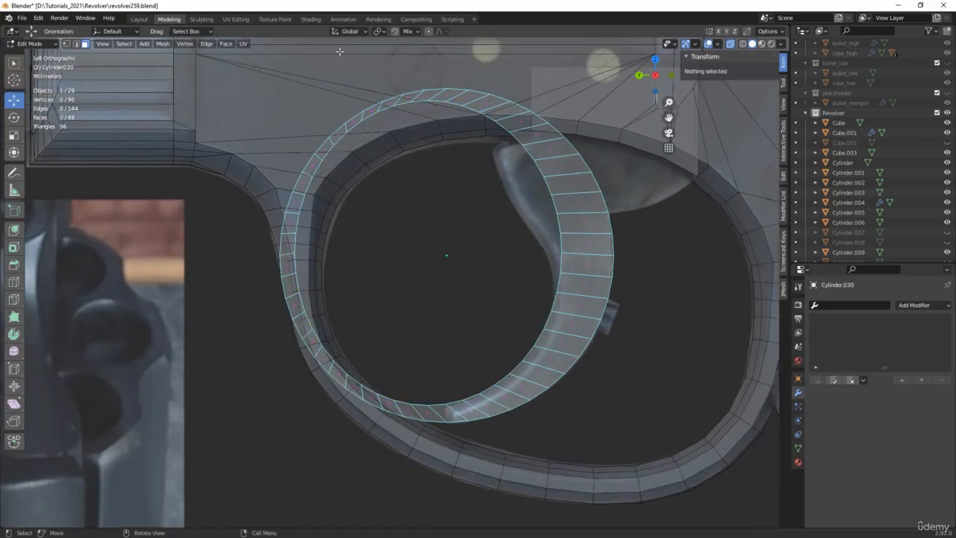
pyautogui.moveTo(221, 61); pyautogui.dragTo(494, 134)
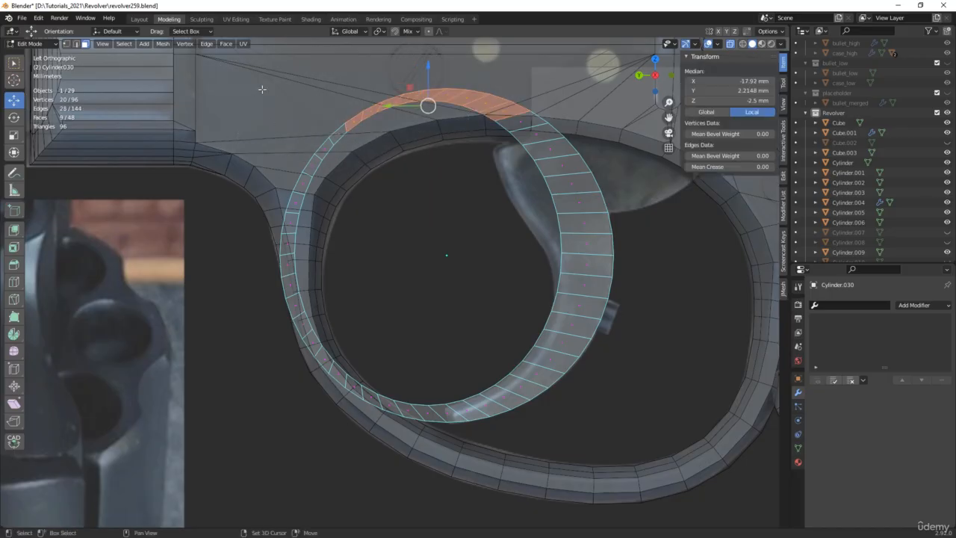
pyautogui.keyDown('shift'); pyautogui.moveTo(262, 88); pyautogui.dragTo(364, 336); pyautogui.keyUp('shift')
pyautogui.moveTo(222, 266)
pyautogui.keyDown('shift'); pyautogui.mouseDown()
pyautogui.moveTo(378, 442)
pyautogui.moveTo(427, 460)
pyautogui.mouseUp(); pyautogui.keyUp('shift')
pyautogui.press('x')
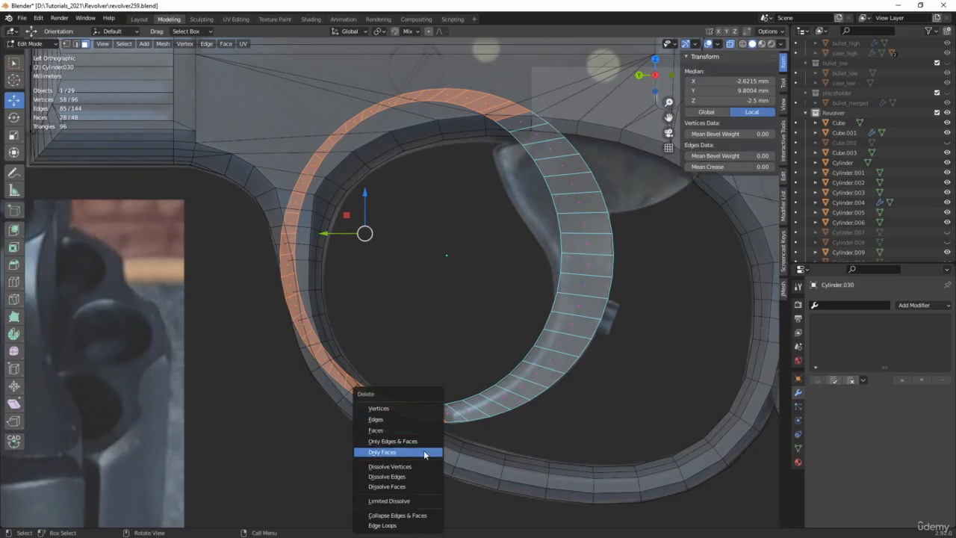
pyautogui.click(411, 429)
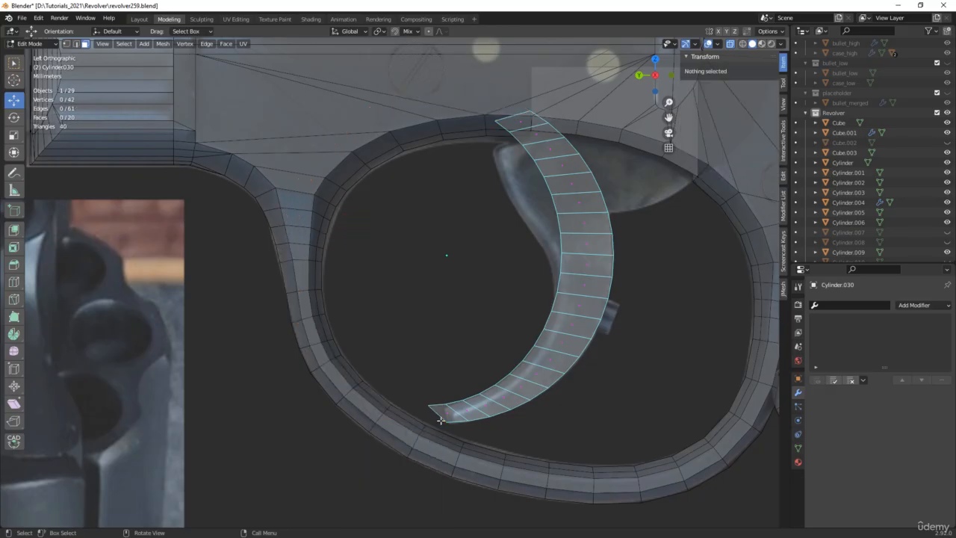
# Move three inner-edge vertices around the crescent's middle forward onto the reference trigger's front edge, the uppermost by about 1.5 mm
pyautogui.scroll(3, 461, 415)
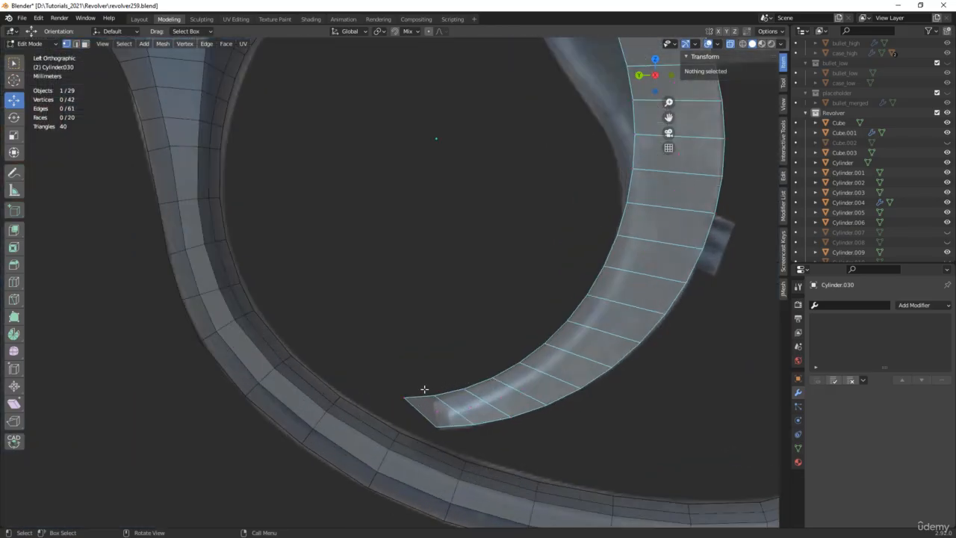
pyautogui.scroll(2, 448, 386)
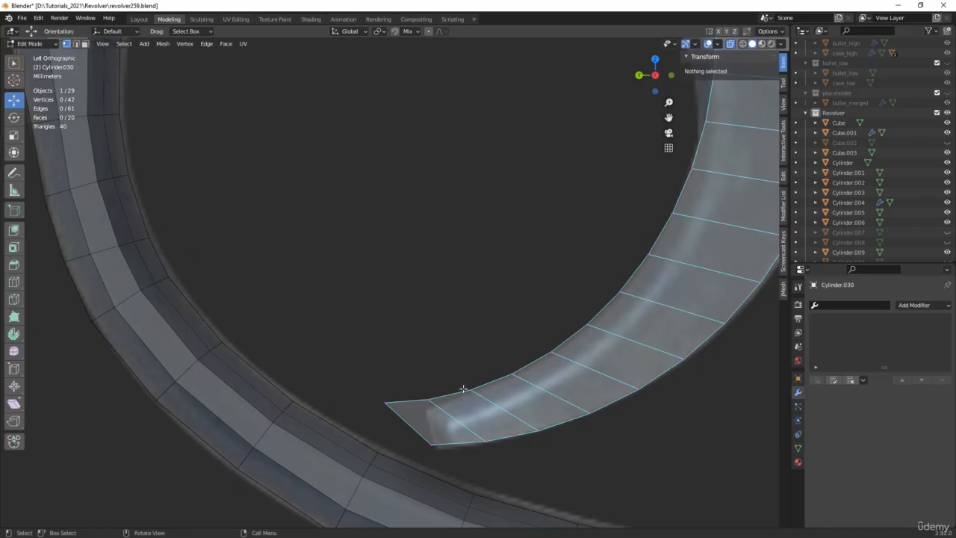
pyautogui.scroll(-2, 488, 381)
pyautogui.keyDown('shift'); pyautogui.moveTo(542, 311); pyautogui.dragTo(467, 382, button='middle'); pyautogui.keyUp('shift')
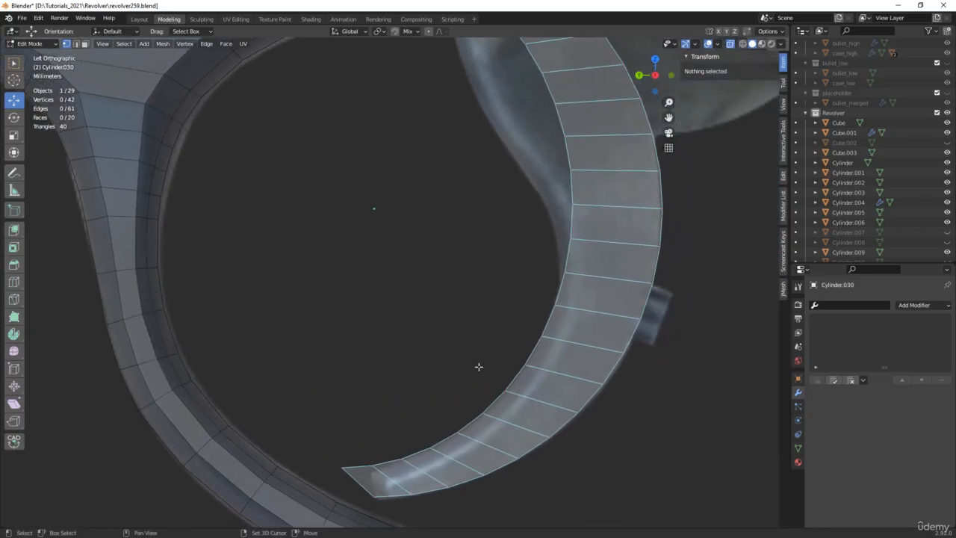
pyautogui.scroll(-1, 503, 351)
pyautogui.scroll(2, 559, 277)
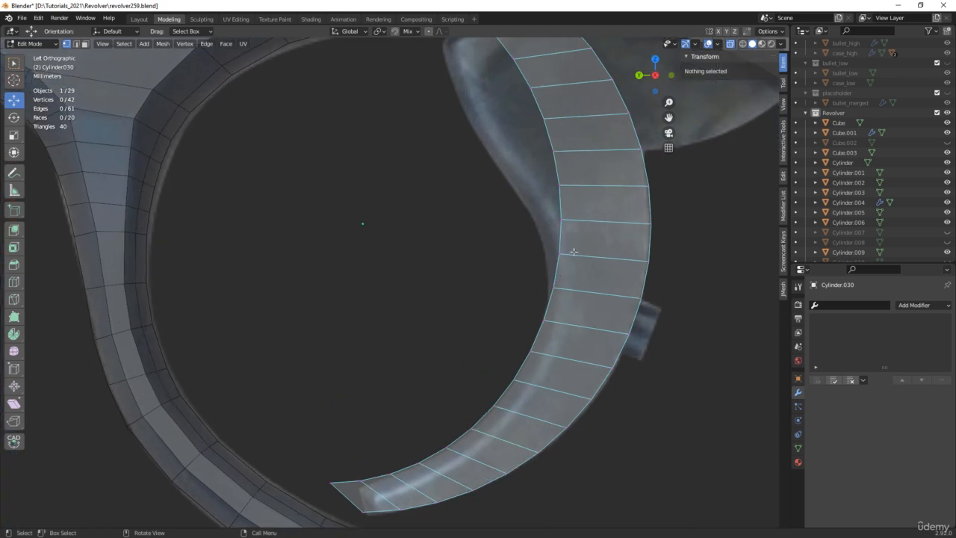
pyautogui.click(553, 252)
pyautogui.moveTo(525, 251); pyautogui.dragTo(515, 251)
pyautogui.moveTo(578, 280); pyautogui.dragTo(554, 300)
pyautogui.moveTo(560, 283); pyautogui.dragTo(527, 287)
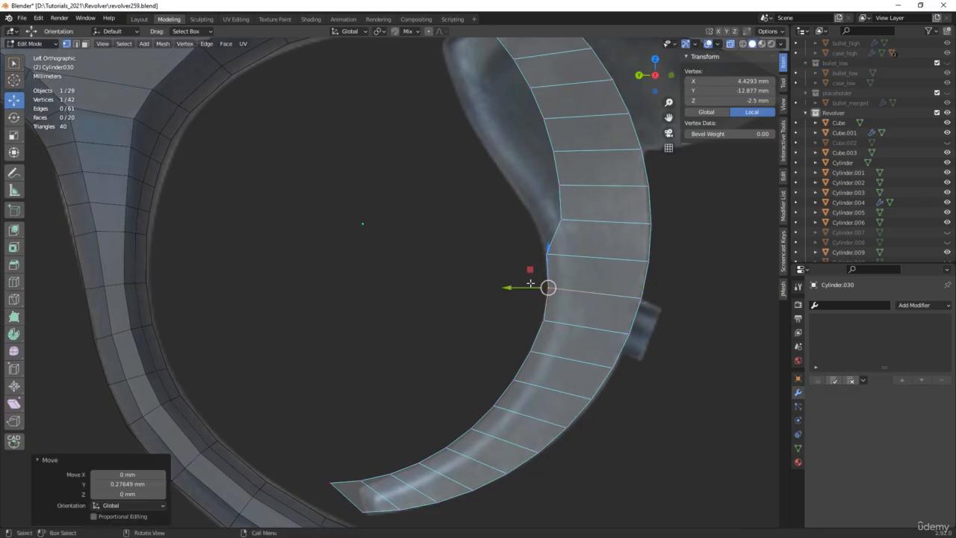
pyautogui.moveTo(575, 202); pyautogui.dragTo(502, 219)
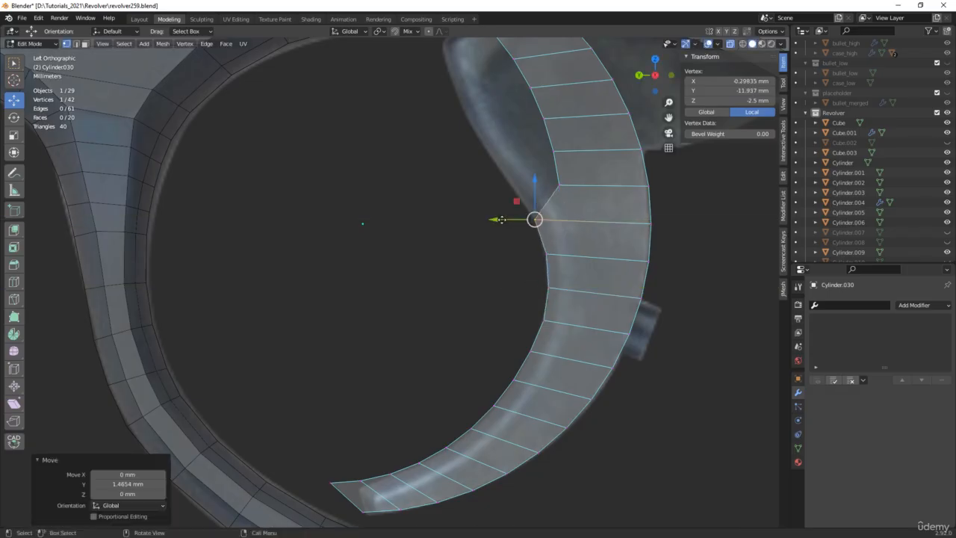
# Move the inner-edge vertices of the crescent's upper half forward along Y onto the reference trigger's front outline
pyautogui.keyDown('shift'); pyautogui.moveTo(566, 173); pyautogui.dragTo(529, 314, button='middle'); pyautogui.keyUp('shift')
pyautogui.moveTo(545, 285); pyautogui.dragTo(427, 289)
pyautogui.click(458, 293)
pyautogui.press('g')
pyautogui.press('y')
pyautogui.moveTo(527, 222); pyautogui.dragTo(391, 245)
pyautogui.moveTo(502, 189); pyautogui.dragTo(389, 180)
# Move the inner-edge vertex at the reference trigger's upper front corner about 2.8 mm forward and 0.2 mm down
pyautogui.keyDown('shift'); pyautogui.moveTo(457, 160); pyautogui.dragTo(473, 273, button='middle'); pyautogui.keyUp('shift')
pyautogui.scroll(2, 473, 274)
pyautogui.moveTo(492, 281); pyautogui.dragTo(453, 312)
pyautogui.moveTo(457, 276); pyautogui.dragTo(379, 279)
pyautogui.scroll(-1, 456, 233)
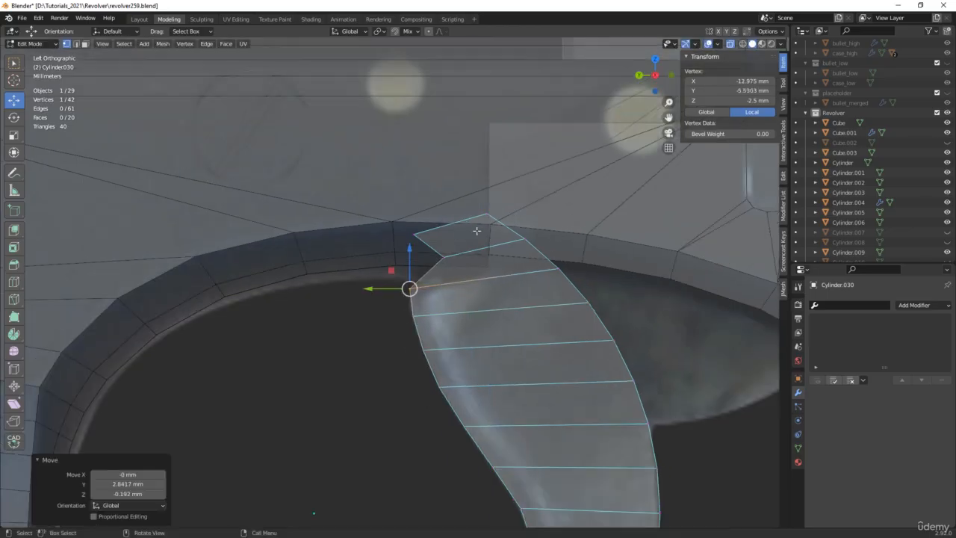
# Delete the topmost face of the trigger strip inside the frame
pyautogui.click(470, 233)
pyautogui.press('x')
pyautogui.click(469, 235)
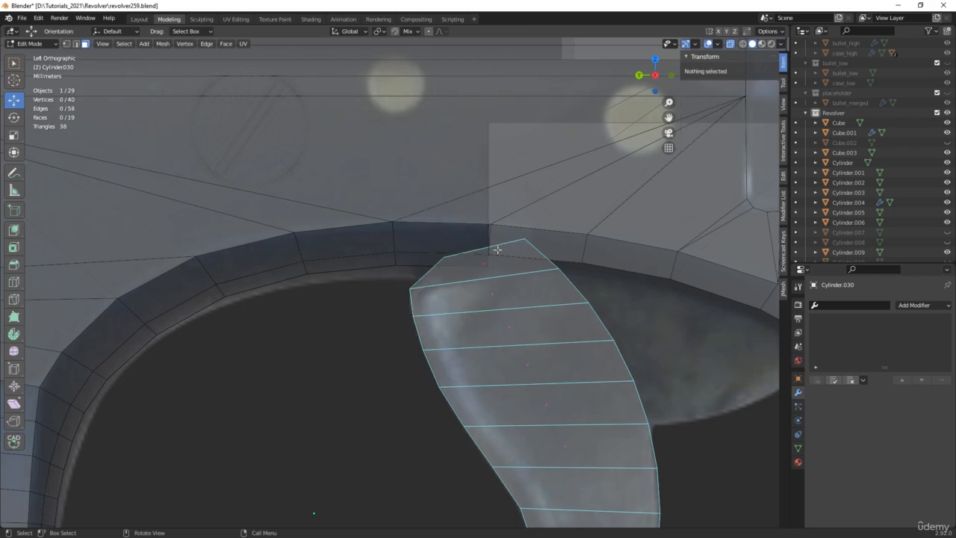
# Vertex-slide the eight inner-edge vertices of the trigger's lower end along the edge, away from the tip, by a factor of about 0.398
pyautogui.scroll(-7, 497, 249)
pyautogui.keyDown('shift'); pyautogui.moveTo(506, 331); pyautogui.dragTo(500, 258, button='middle'); pyautogui.keyUp('shift')
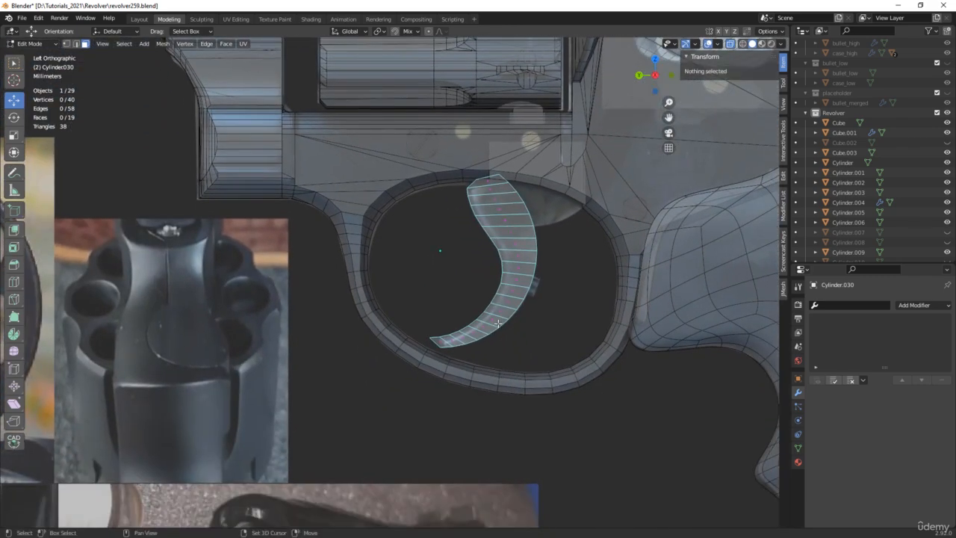
pyautogui.scroll(3, 482, 331)
pyautogui.scroll(3, 427, 340)
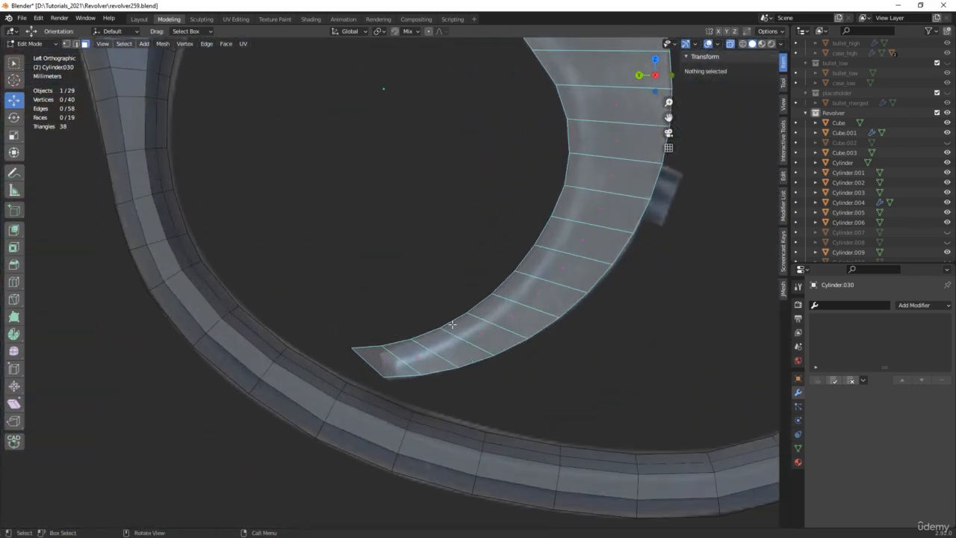
pyautogui.keyDown('shift'); pyautogui.moveTo(457, 296); pyautogui.dragTo(444, 348, button='middle'); pyautogui.keyUp('shift')
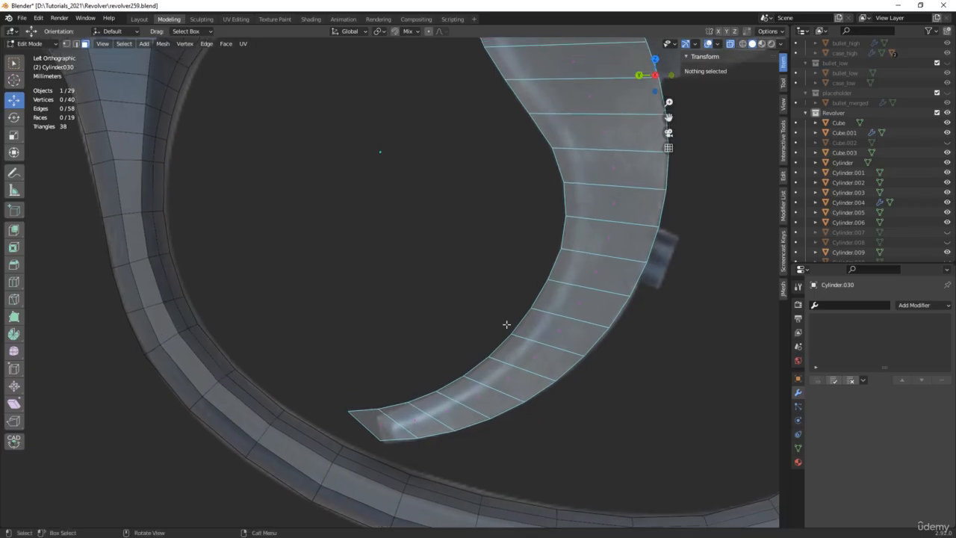
pyautogui.moveTo(542, 297); pyautogui.dragTo(466, 358)
pyautogui.keyDown('shift'); pyautogui.moveTo(366, 385); pyautogui.dragTo(446, 407); pyautogui.keyUp('shift')
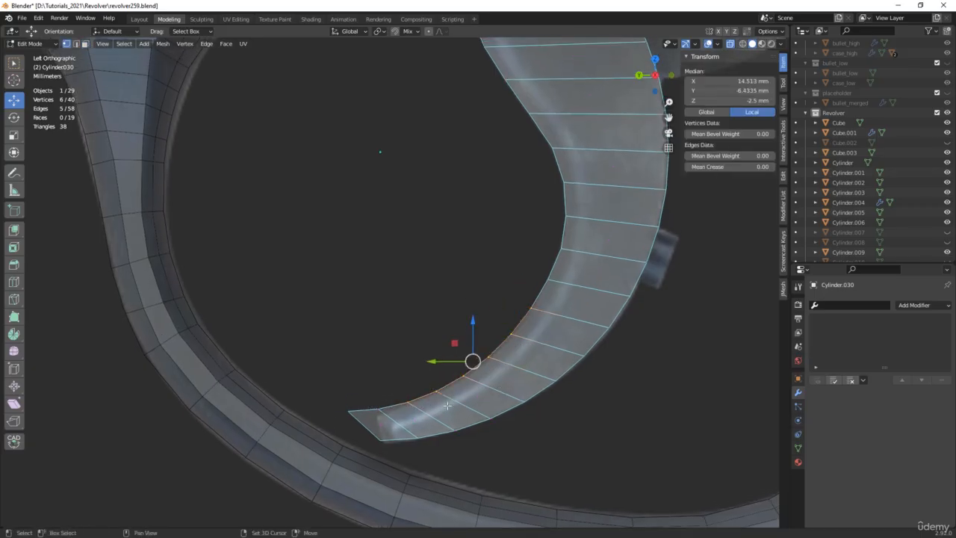
pyautogui.keyDown('shift'); pyautogui.moveTo(359, 409); pyautogui.dragTo(448, 416); pyautogui.keyUp('shift')
pyautogui.keyDown('shift'); pyautogui.moveTo(508, 286); pyautogui.dragTo(472, 343, button='middle'); pyautogui.keyUp('shift')
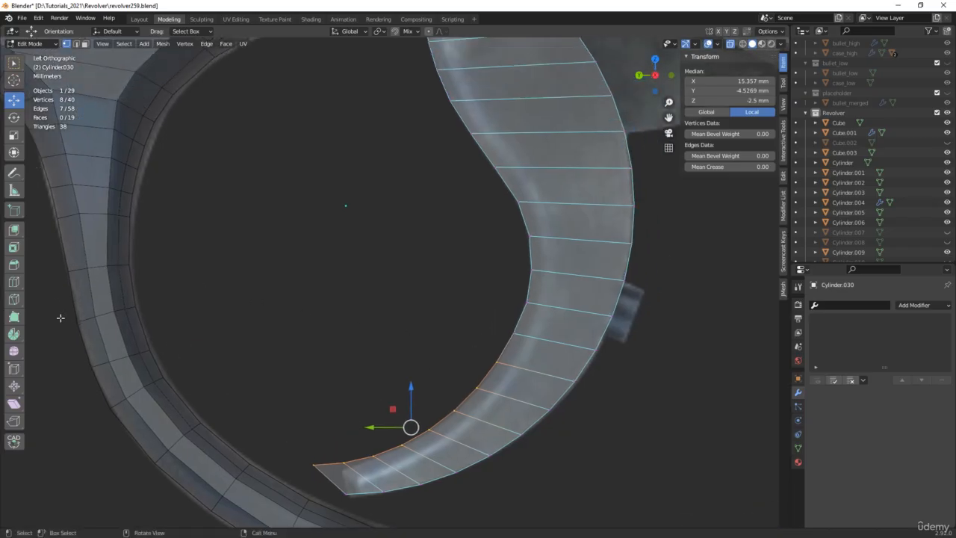
pyautogui.click(14, 369)
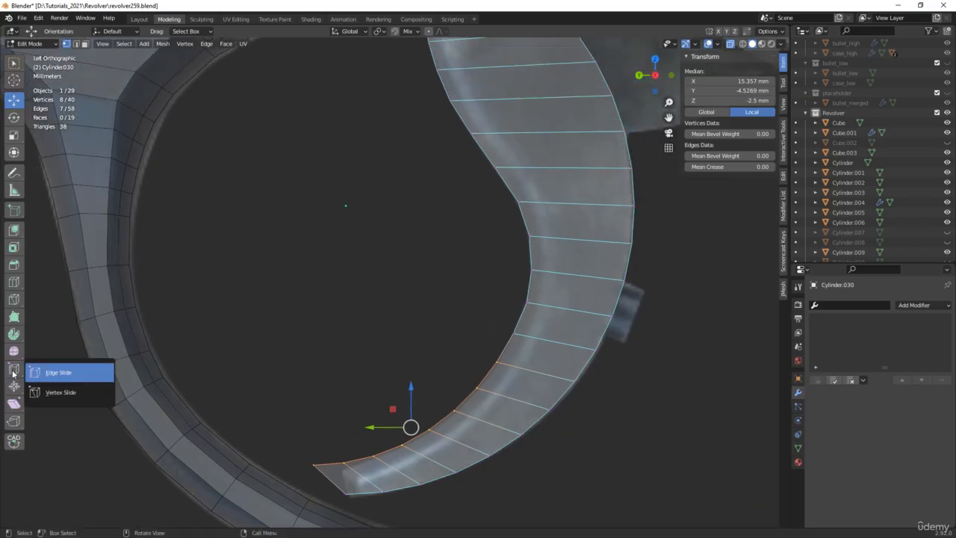
pyautogui.click(60, 392)
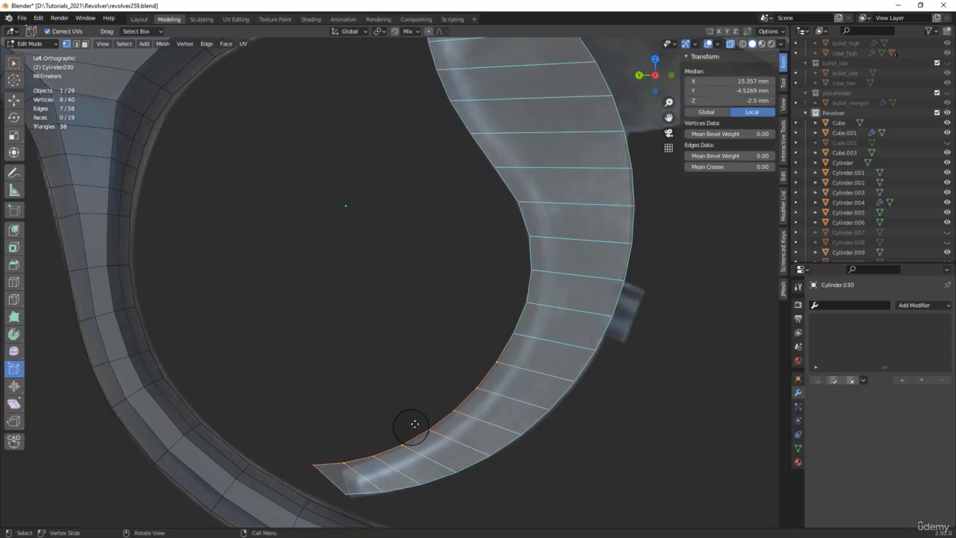
pyautogui.moveTo(414, 424); pyautogui.dragTo(425, 419)
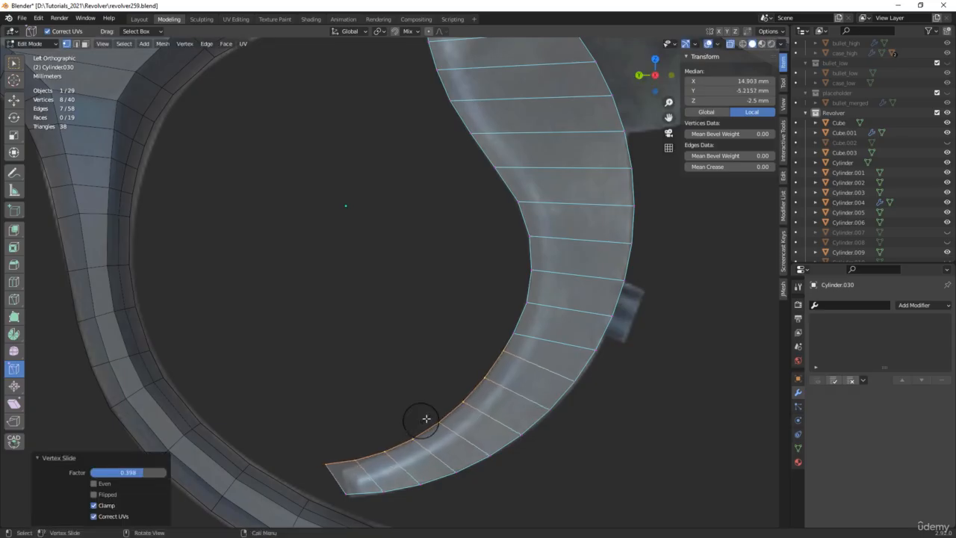
# Slide the same eight inner-edge vertices further from the tip by a factor of about 0.373
pyautogui.moveTo(426, 418); pyautogui.dragTo(468, 370, button='middle')
pyautogui.keyDown('alt'); pyautogui.moveTo(429, 363); pyautogui.dragTo(416, 352, button='middle'); pyautogui.keyUp('alt')
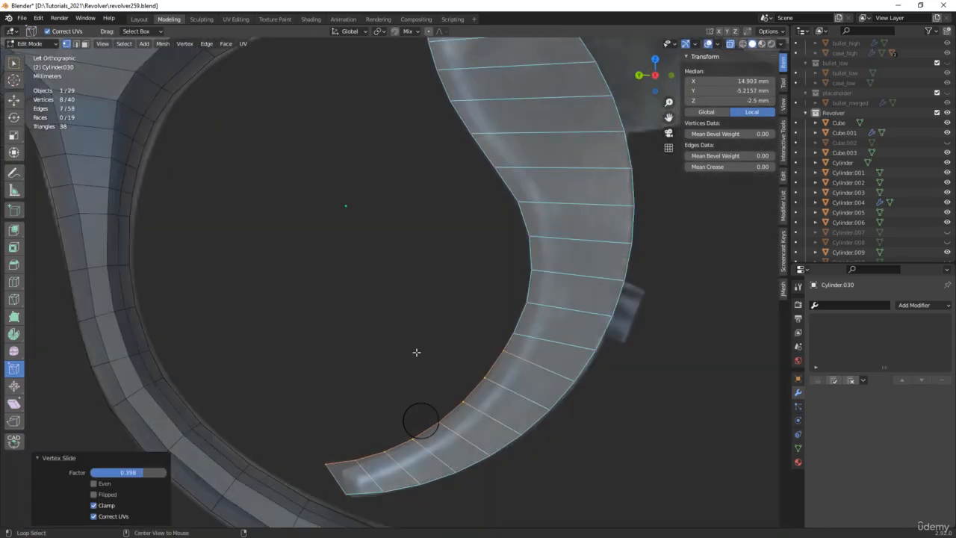
pyautogui.moveTo(428, 420); pyautogui.dragTo(430, 414)
pyautogui.hotkey('ctrl', 'z')
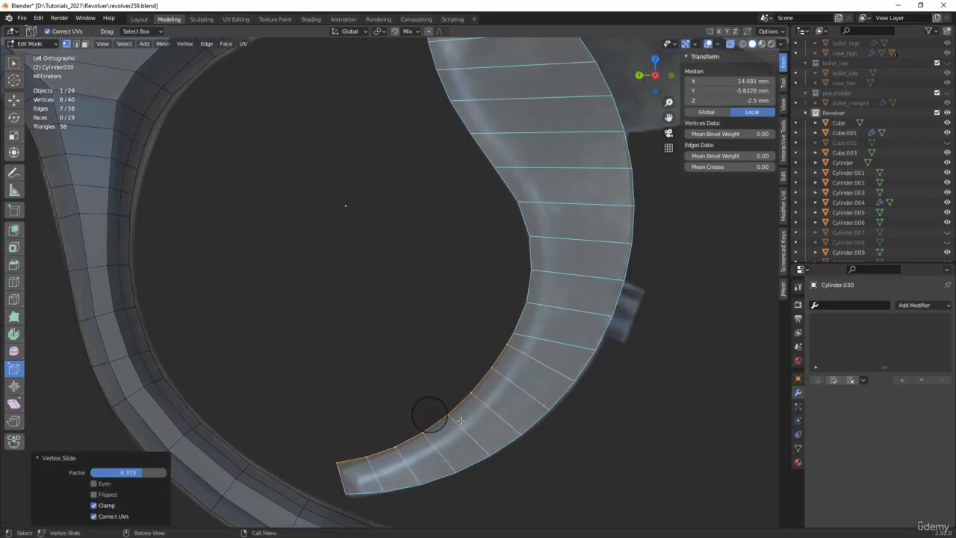
# Slide the single inner-edge vertex just above the shifted group upward along the edge by a factor of about 0.328
pyautogui.keyDown('shift'); pyautogui.moveTo(430, 414); pyautogui.dragTo(396, 468, button='middle'); pyautogui.keyUp('shift')
pyautogui.click(481, 387)
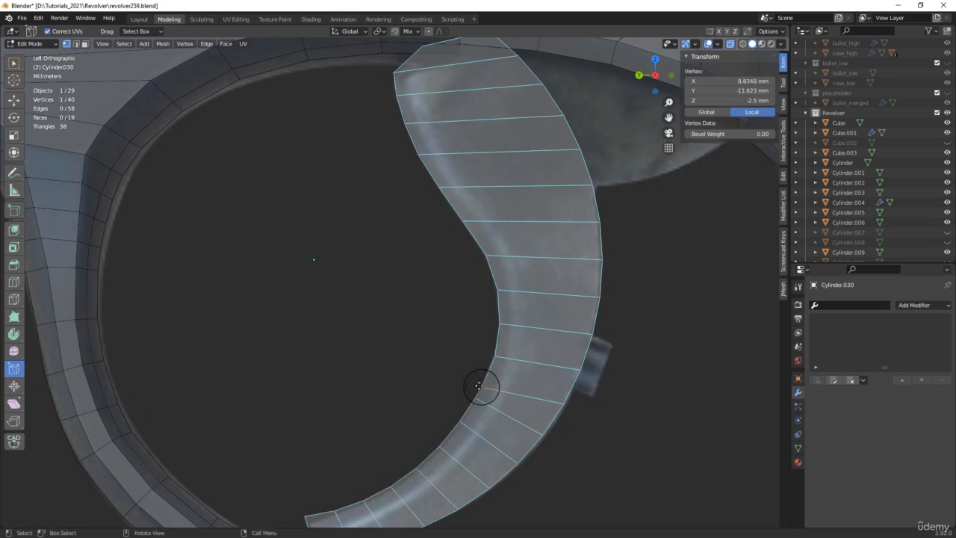
pyautogui.press('g')
pyautogui.press('g')
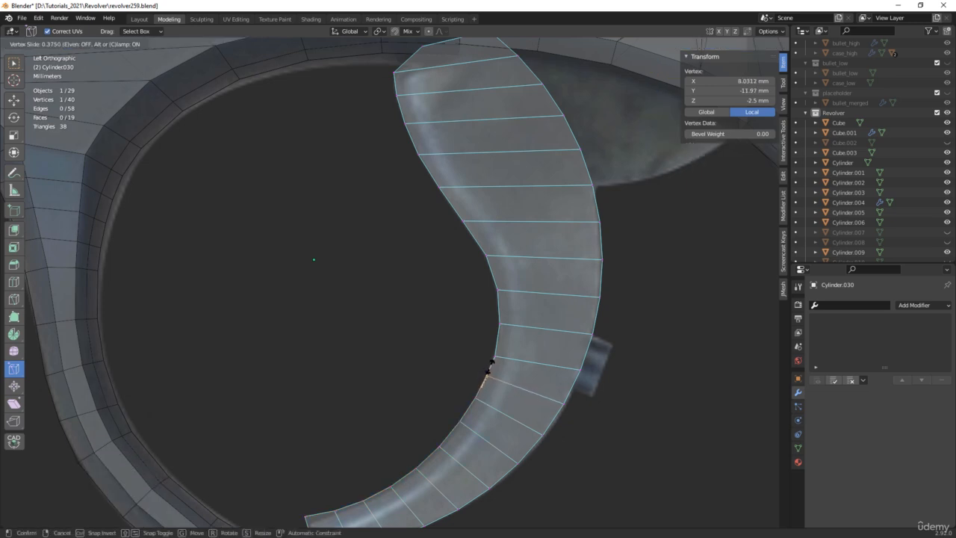
pyautogui.click(490, 368)
pyautogui.scroll(-2, 535, 349)
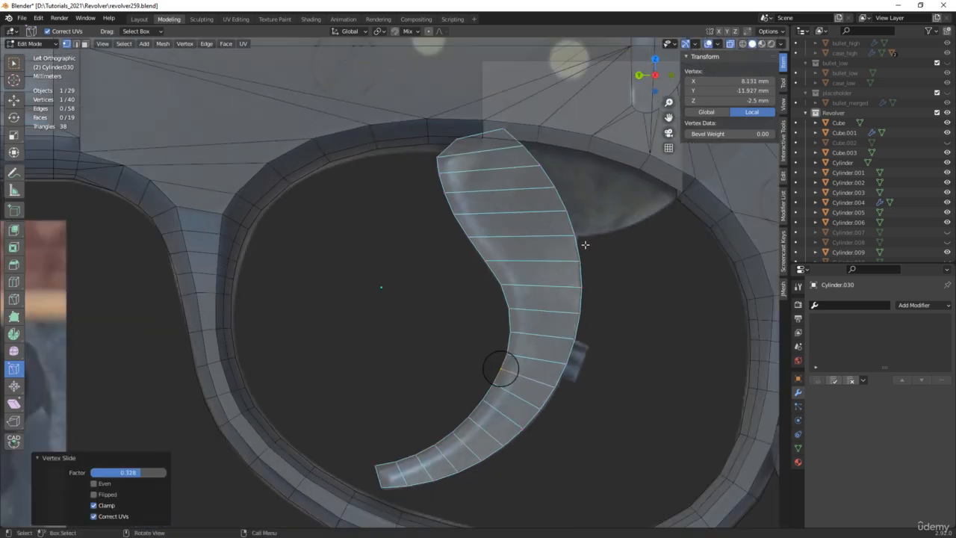
# Move the inner-edge vertex next to the trigger's tip slightly back and down onto the reference outline
pyautogui.scroll(5, 382, 487)
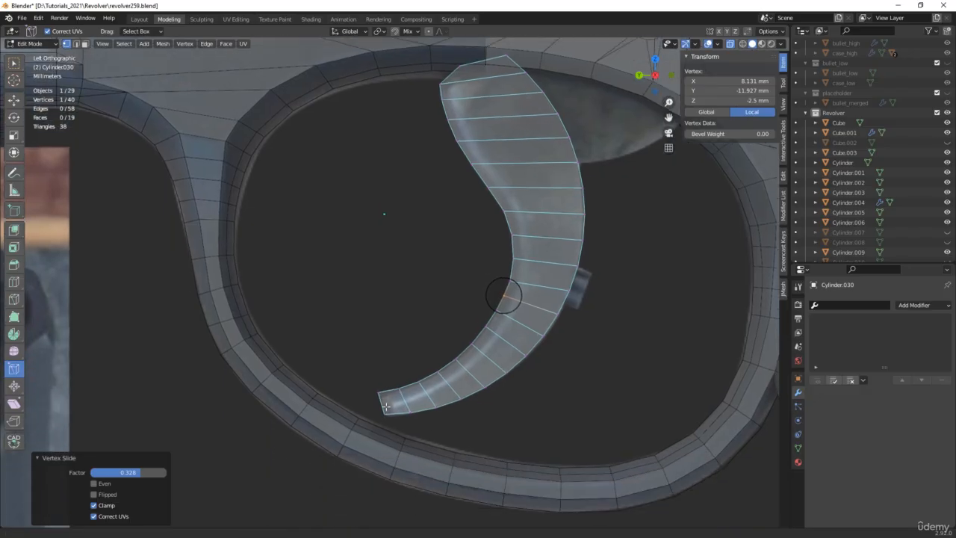
pyautogui.hotkey('shift', 'space')
pyautogui.press('g')
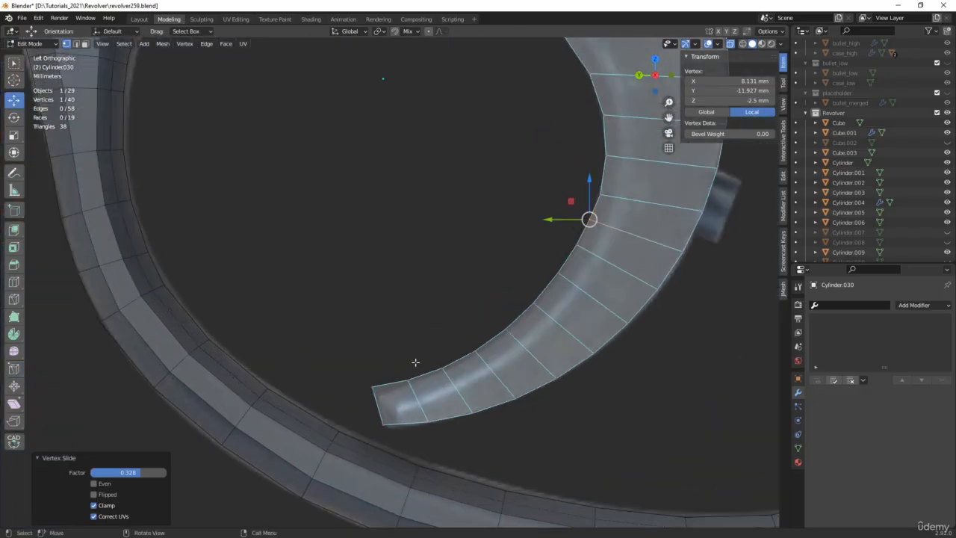
pyautogui.click(407, 380)
pyautogui.press('g')
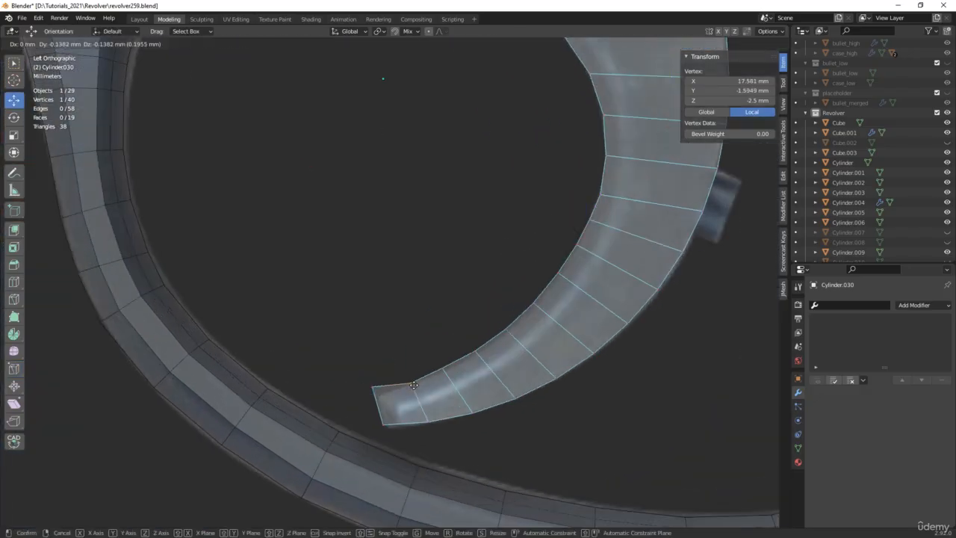
pyautogui.click(411, 384)
# Move the tip's two corner vertices slightly back and down onto the reference outline, and save an incremental version as revolver260.blend
pyautogui.moveTo(336, 364); pyautogui.dragTo(407, 407)
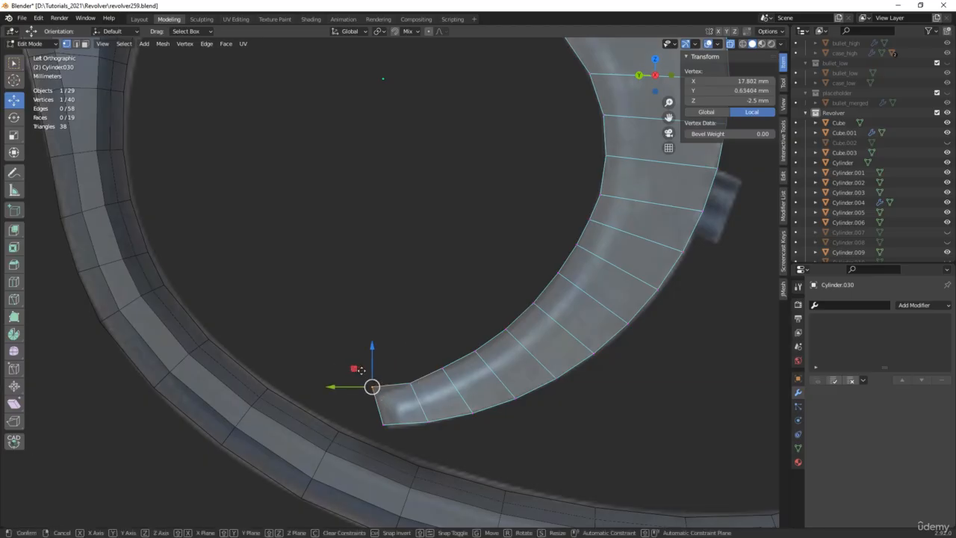
pyautogui.press('g')
pyautogui.click(367, 377)
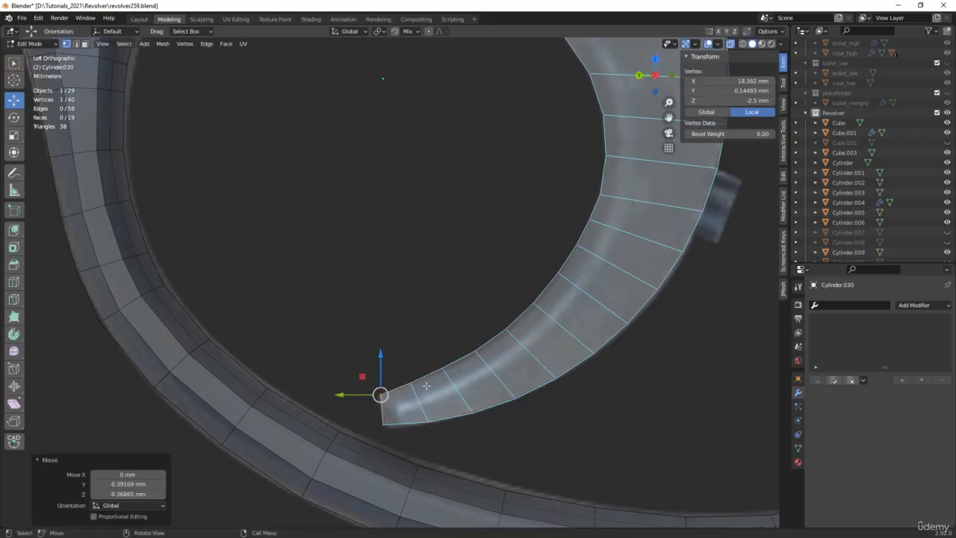
pyautogui.moveTo(395, 412); pyautogui.dragTo(369, 436)
pyautogui.press('g')
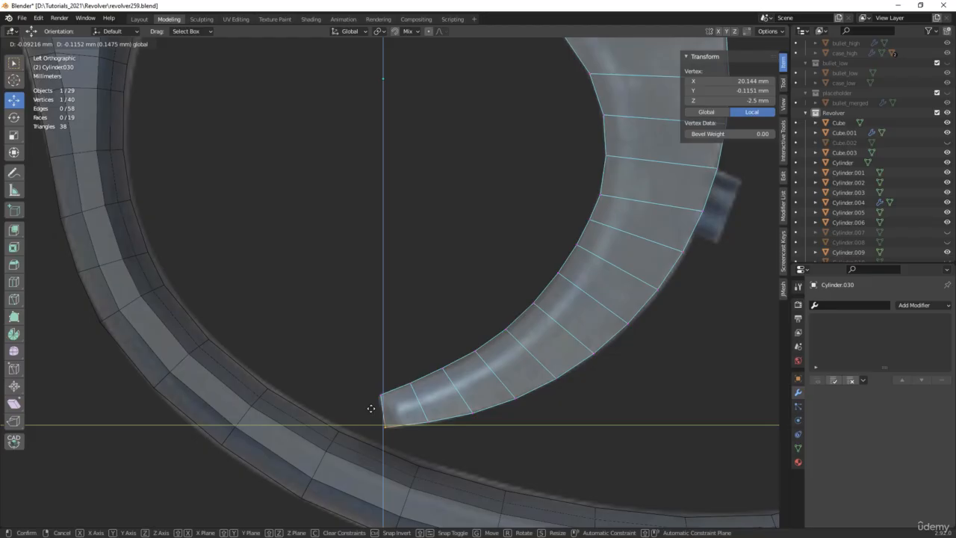
pyautogui.click(371, 408)
pyautogui.scroll(-4, 475, 386)
pyautogui.keyDown('shift'); pyautogui.moveTo(552, 329); pyautogui.dragTo(493, 401, button='middle'); pyautogui.keyUp('shift')
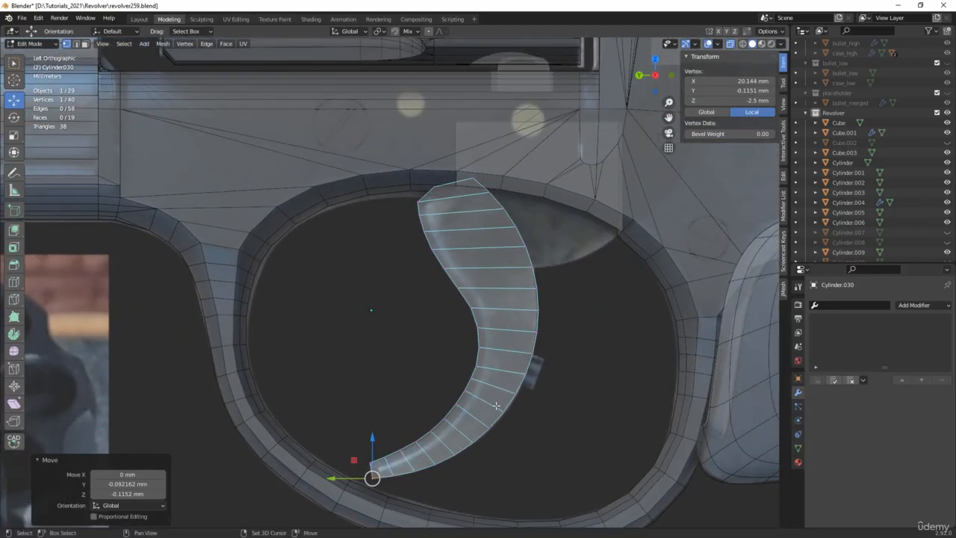
pyautogui.hotkey('ctrl', 'alt', 's')
# Delete the two topmost vertices of the trigger strip inside the frame
pyautogui.moveTo(483, 167); pyautogui.dragTo(418, 192)
pyautogui.press('x')
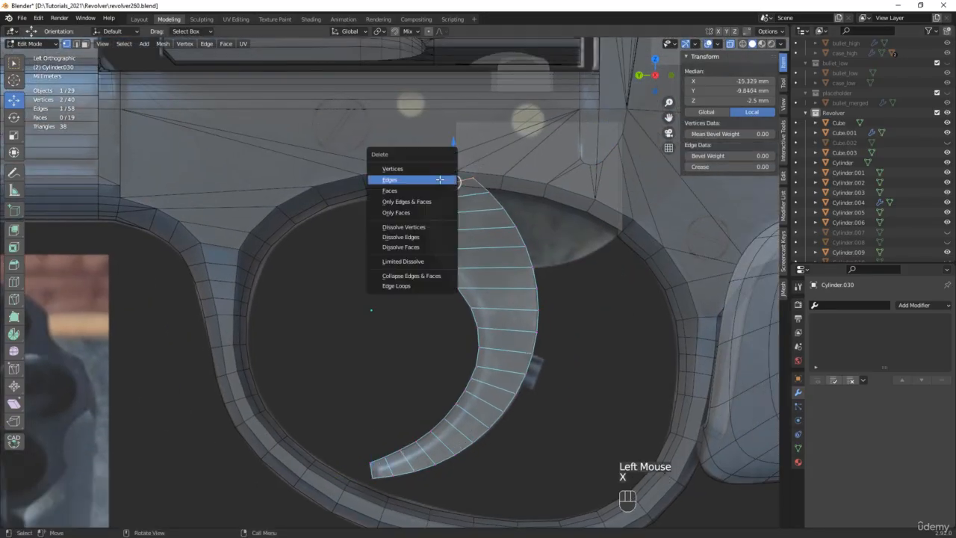
pyautogui.click(433, 171)
# Connect the second front-edge vertex from the top to the strip's top rear corner and dissolve the original cross edge below it
pyautogui.scroll(3, 504, 184)
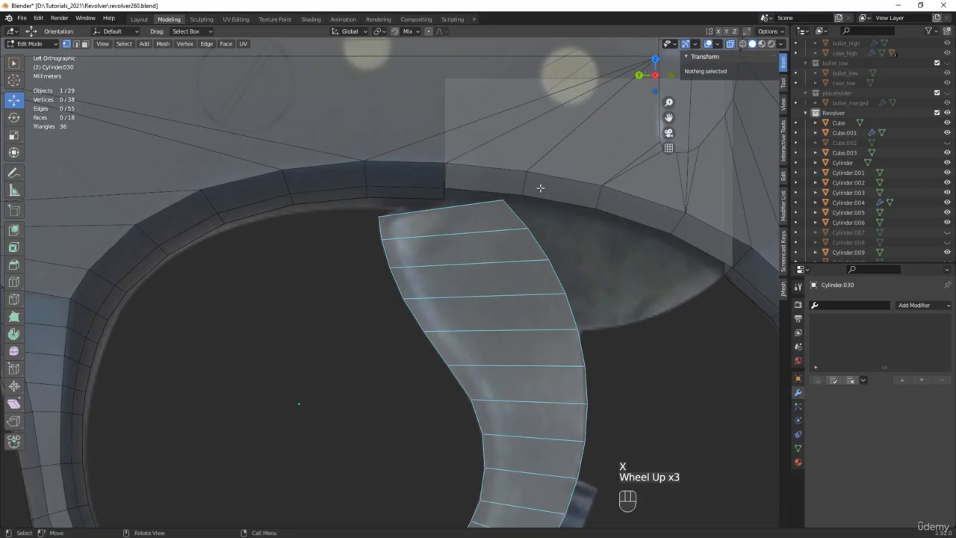
pyautogui.click(382, 237)
pyautogui.keyDown('shift'); pyautogui.click(499, 203); pyautogui.keyUp('shift')
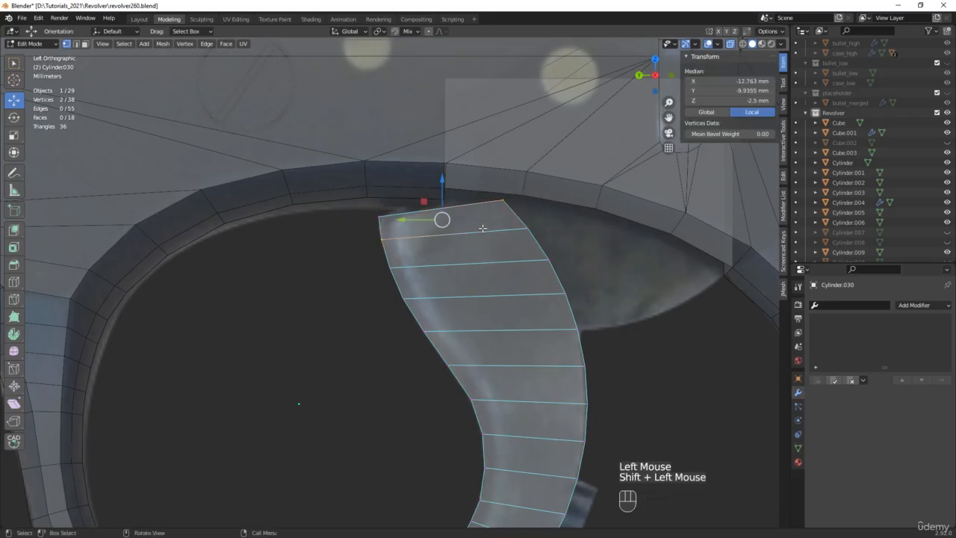
pyautogui.press('2')
pyautogui.click(489, 229)
pyautogui.press('x')
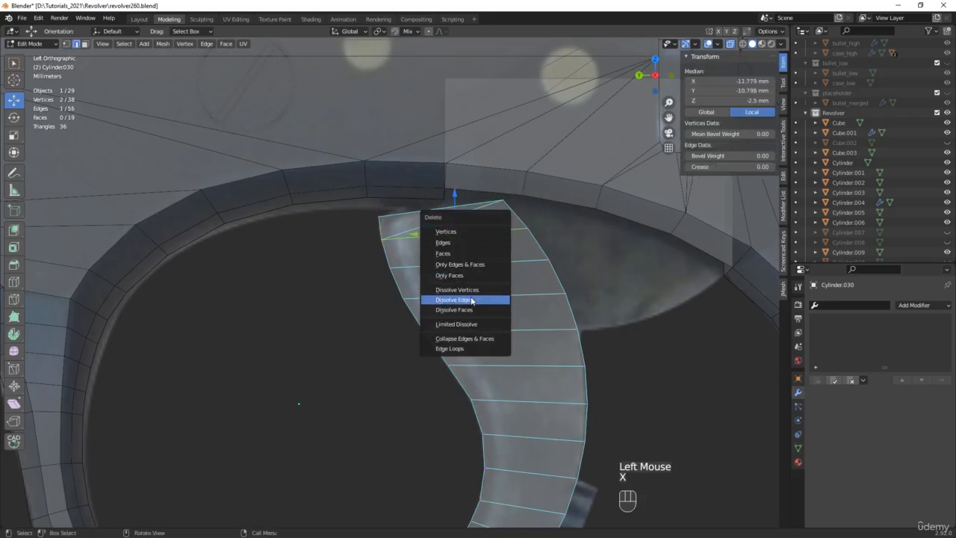
pyautogui.click(471, 299)
# Connect the third front-edge vertex from the top to the top rear corner and dissolve that vertex's original cross edge
pyautogui.press('1')
pyautogui.click(388, 267)
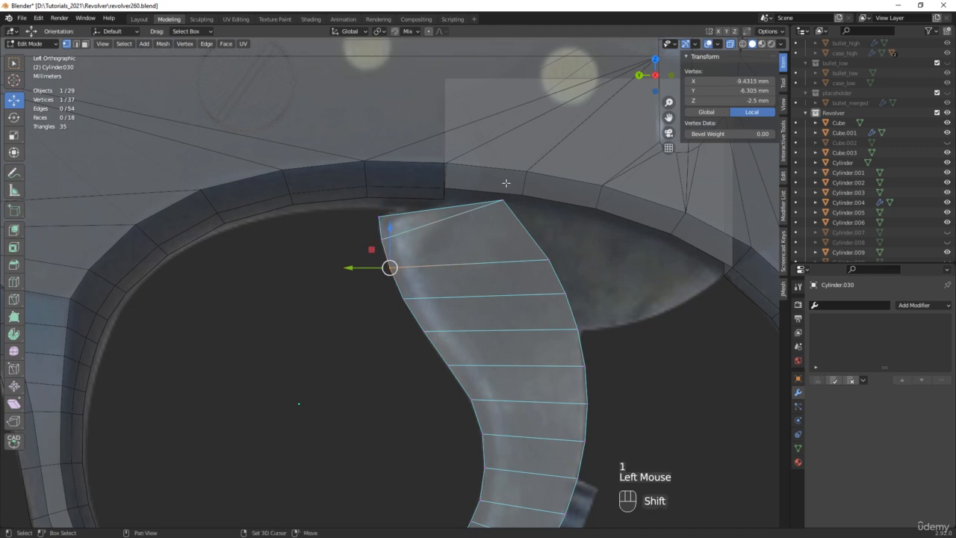
pyautogui.keyDown('shift'); pyautogui.click(502, 200); pyautogui.keyUp('shift')
pyautogui.press('j')
pyautogui.press('2')
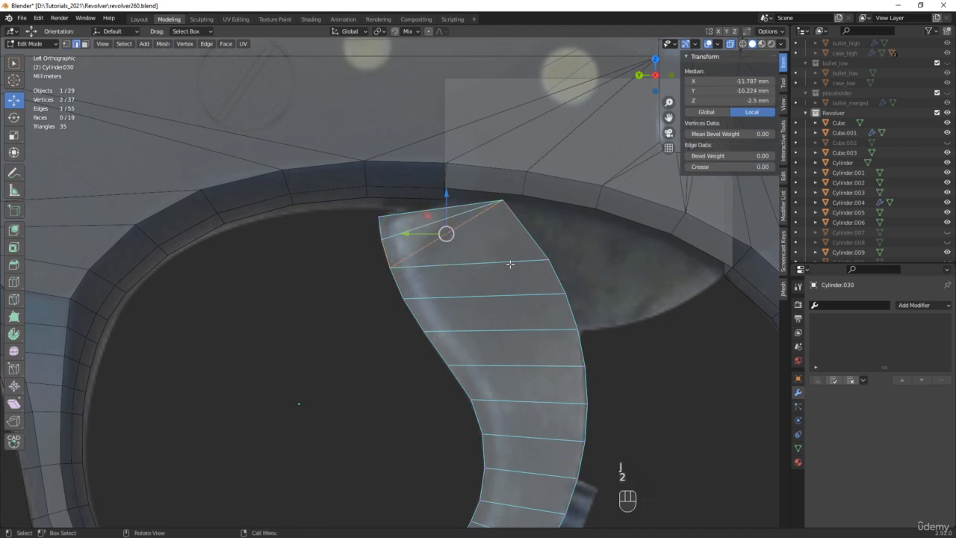
pyautogui.click(510, 262)
pyautogui.press('x')
pyautogui.click(510, 265)
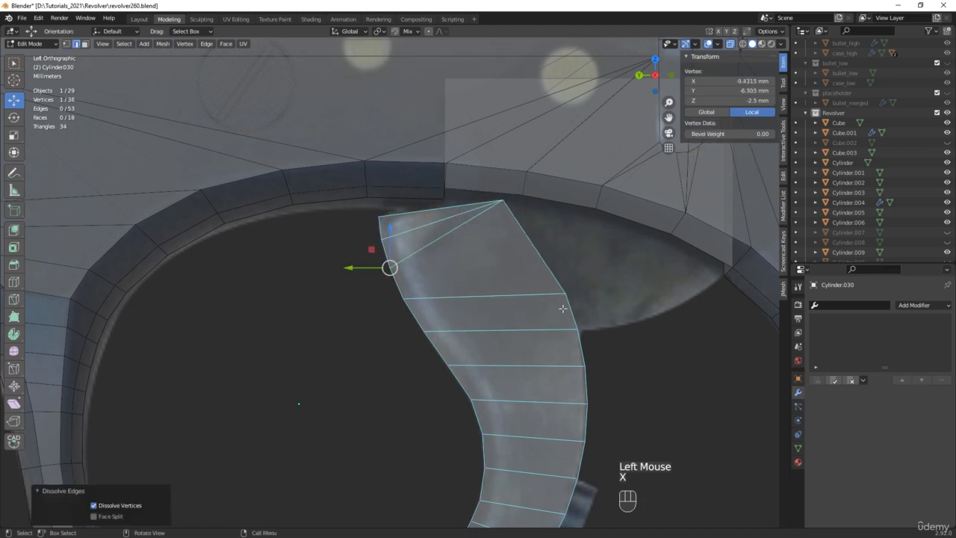
# Connect the fourth front-edge vertex to the rear vertex where the dark reference lobe meets the trigger, and dissolve the cross edge above
pyautogui.press('1')
pyautogui.click(578, 329)
pyautogui.keyDown('shift'); pyautogui.click(404, 299); pyautogui.keyUp('shift')
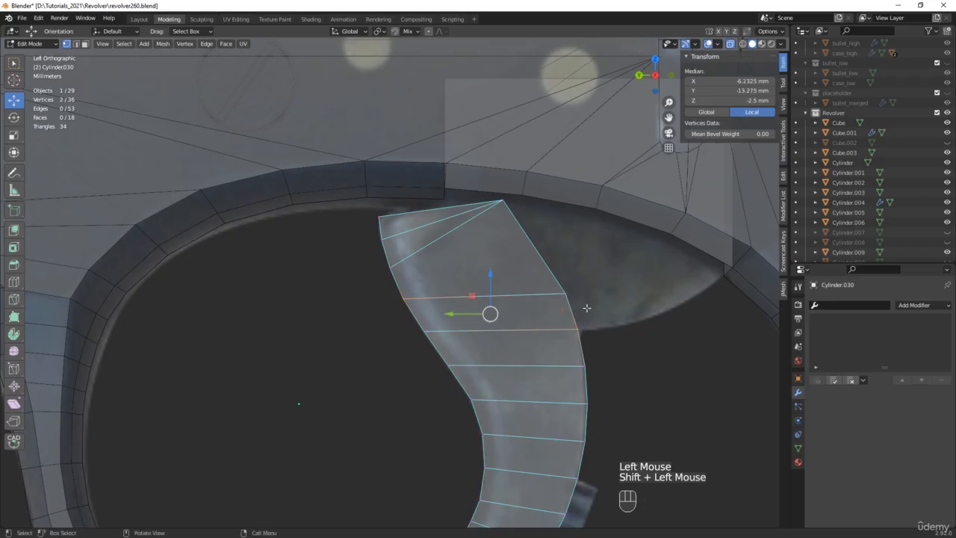
pyautogui.press('j')
pyautogui.press('2')
pyautogui.click(483, 297)
pyautogui.press('x')
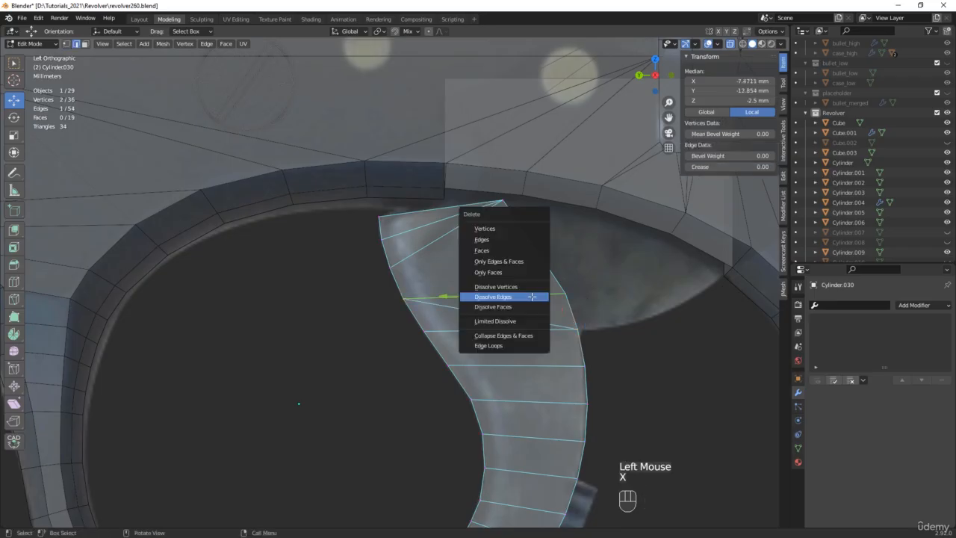
pyautogui.click(531, 296)
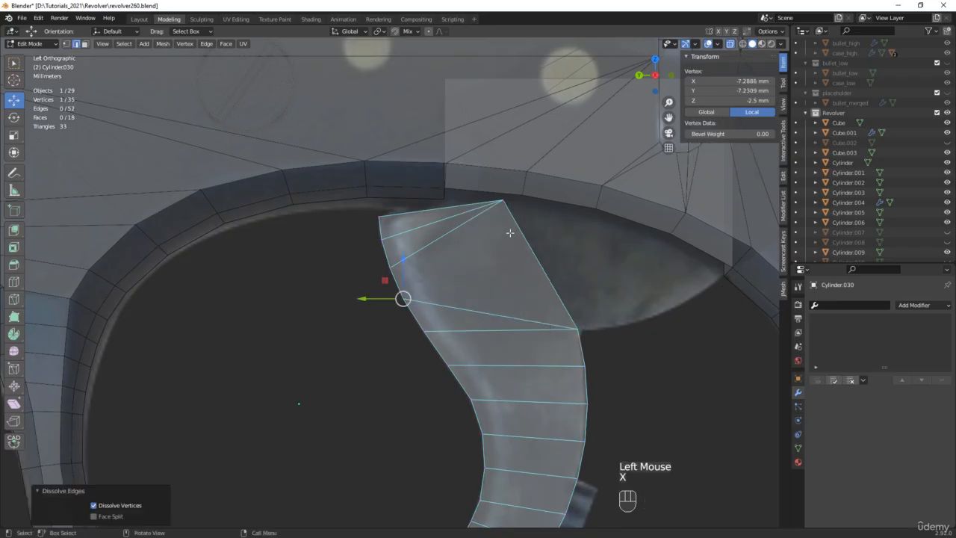
# Move the strip's top rear corner vertex forward and slightly up toward the trigger guard's inner edge
pyautogui.press('1')
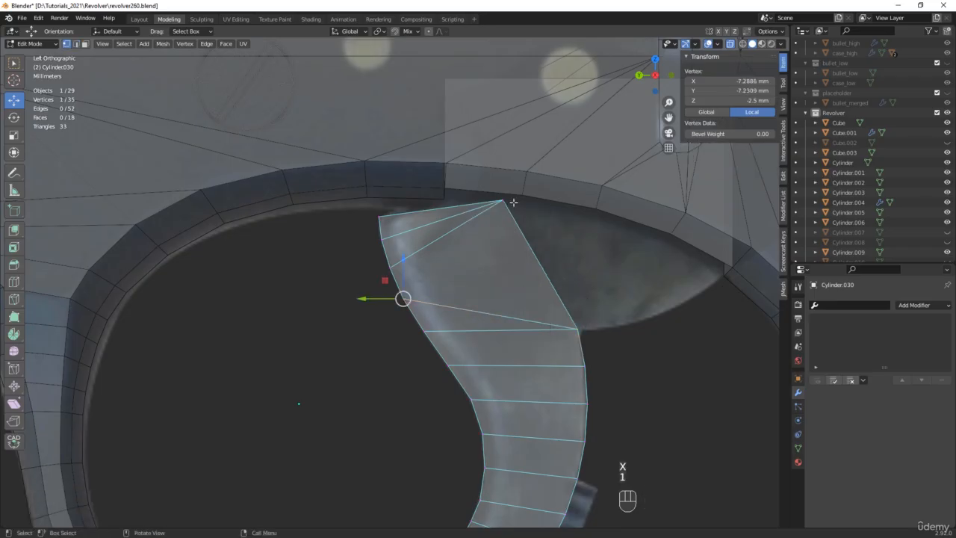
pyautogui.click(489, 203)
pyautogui.moveTo(485, 180); pyautogui.dragTo(447, 187)
pyautogui.scroll(2, 445, 213)
pyautogui.scroll(-4, 482, 208)
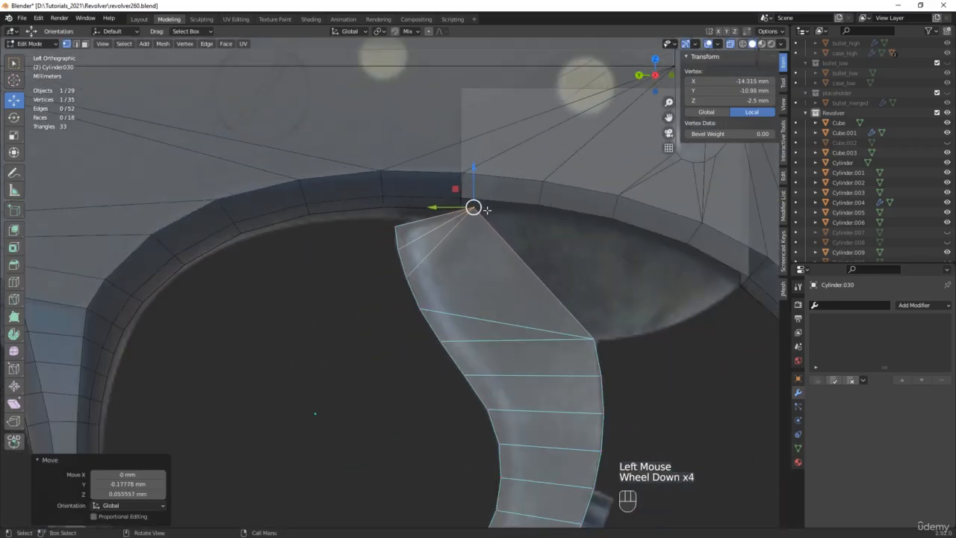
# Extrude the strip's sloping upper rear edge into the frame, about 16.1 mm back along Y and 8.5 mm up
pyautogui.keyDown('shift'); pyautogui.moveTo(486, 209); pyautogui.dragTo(455, 365, button='middle'); pyautogui.keyUp('shift')
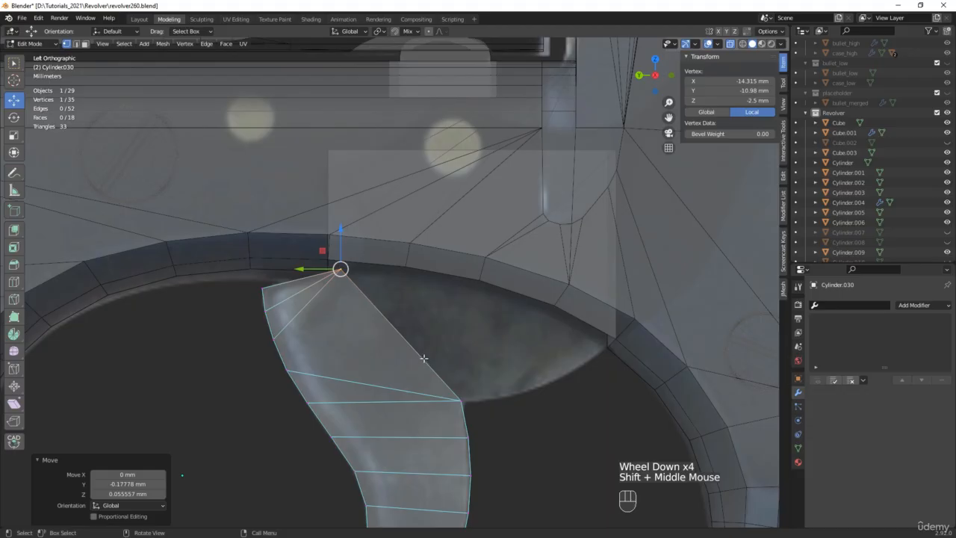
pyautogui.keyDown('shift'); pyautogui.click(459, 399); pyautogui.keyUp('shift')
pyautogui.scroll(-2, 518, 348)
pyautogui.press('d')
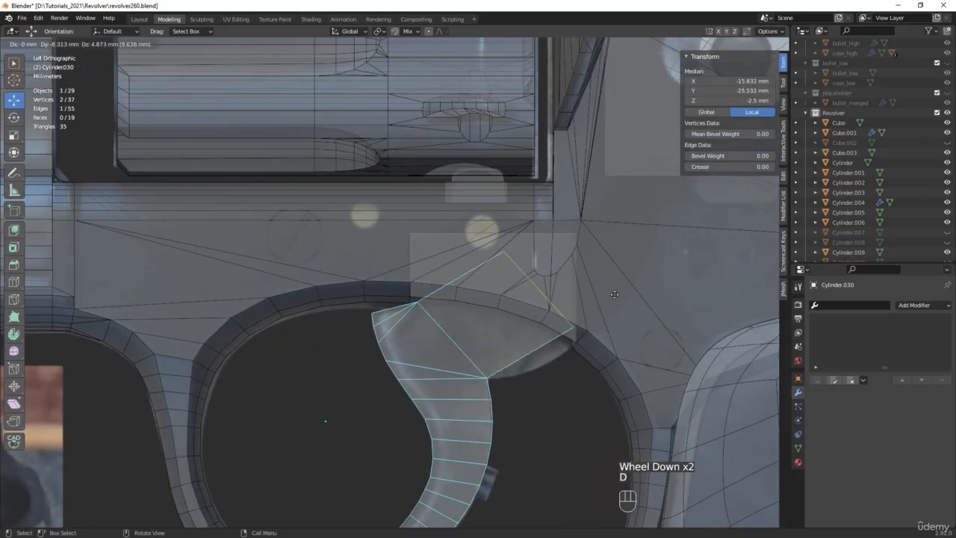
pyautogui.click(693, 258)
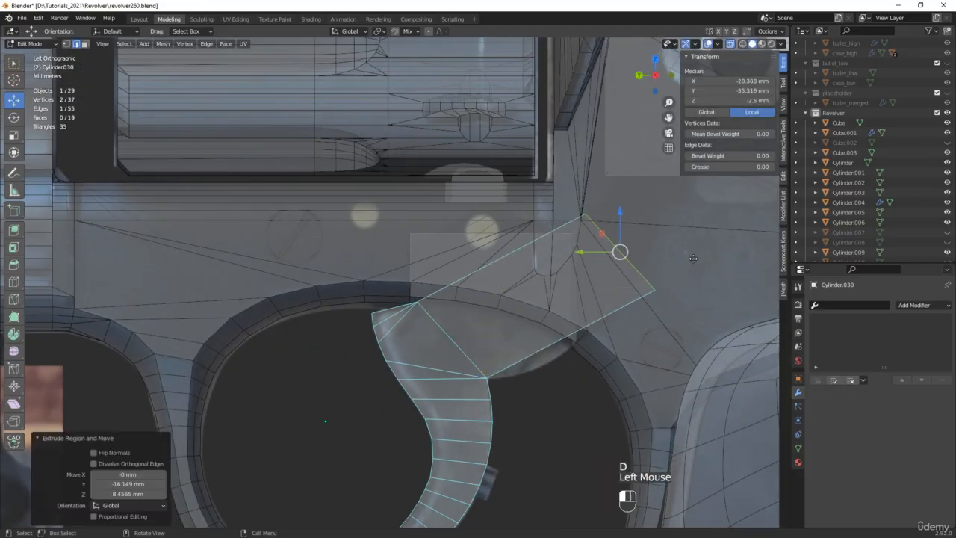
# Move the extension's upper rear corner about 3.3 mm back and 4 mm down, and knife-cut from its upper front vertex to the lower edge
pyautogui.click(577, 216)
pyautogui.moveTo(578, 216); pyautogui.dragTo(604, 238)
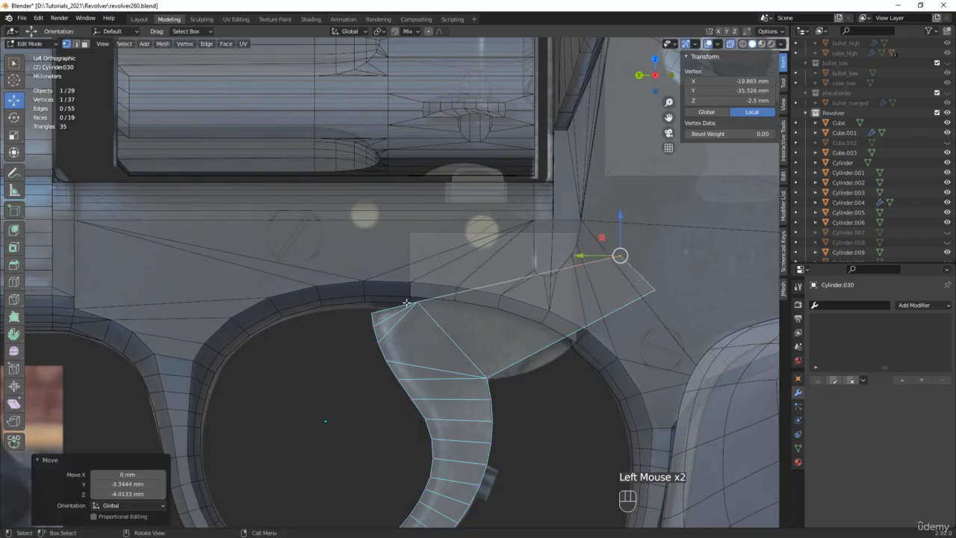
pyautogui.scroll(1, 422, 300)
pyautogui.press('k')
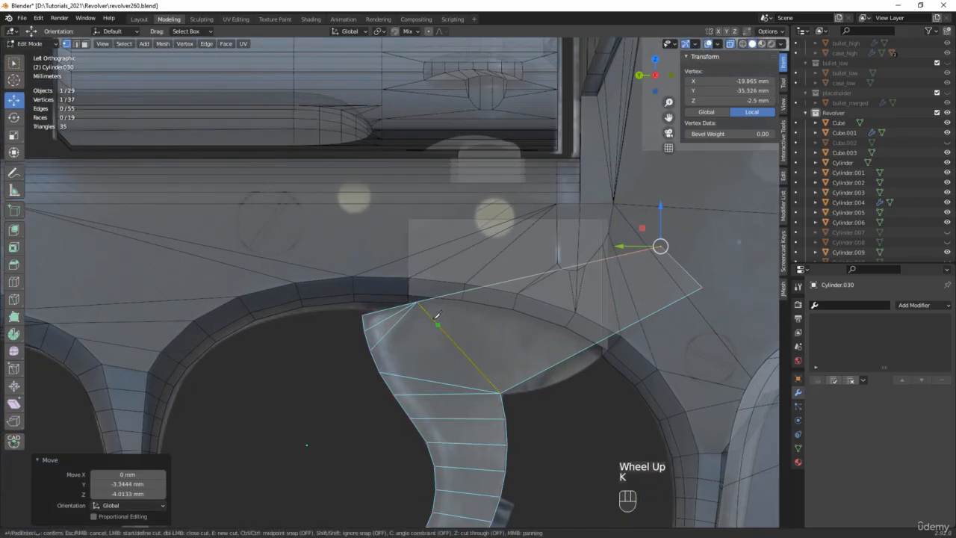
pyautogui.click(426, 302)
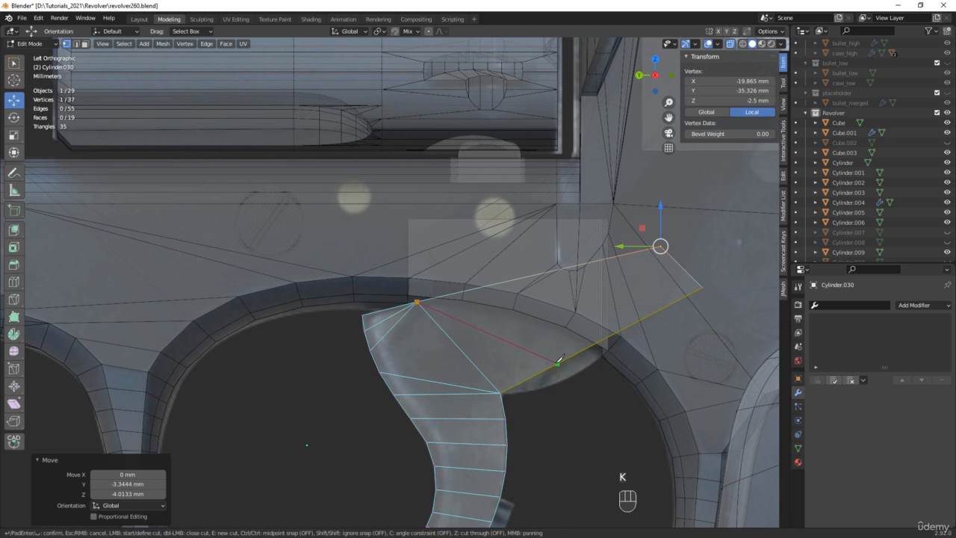
pyautogui.press('Return')
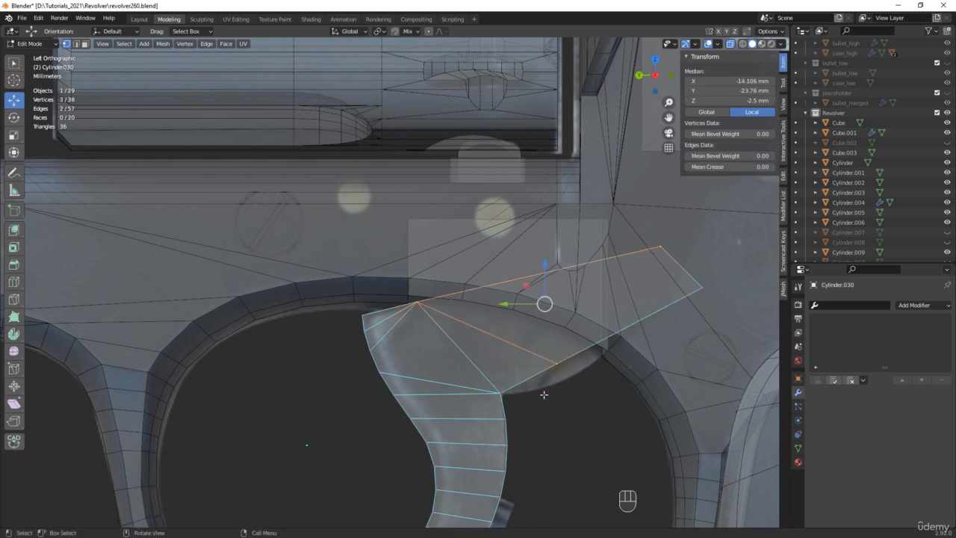
# Move the cut's new lower vertex back and down to the reference lobe's outline, and shift the extension's rear end edge forward and slightly up
pyautogui.click(556, 372)
pyautogui.moveTo(542, 345); pyautogui.dragTo(582, 390)
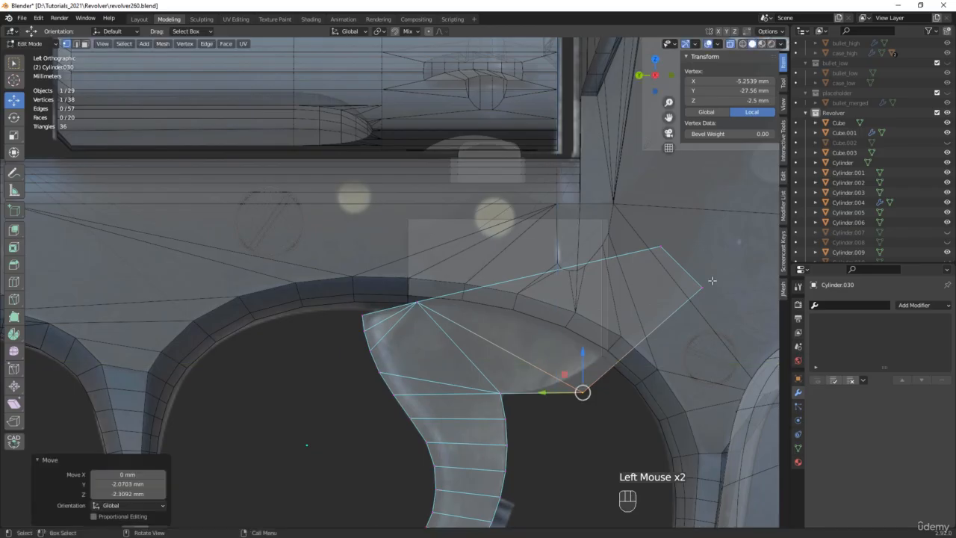
pyautogui.click(701, 287)
pyautogui.keyDown('shift'); pyautogui.click(659, 247); pyautogui.keyUp('shift')
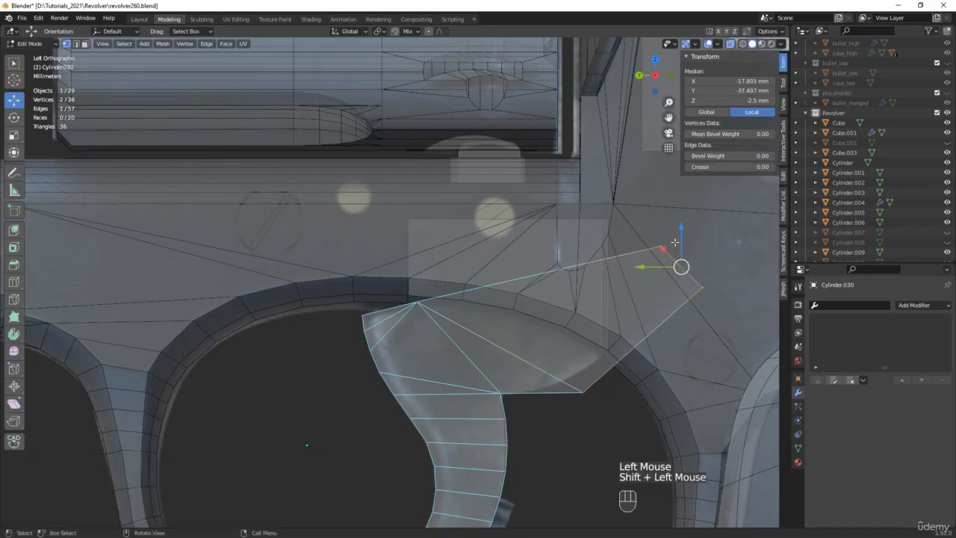
pyautogui.moveTo(674, 244); pyautogui.dragTo(615, 235)
pyautogui.moveTo(610, 384); pyautogui.dragTo(566, 410)
pyautogui.moveTo(574, 371); pyautogui.dragTo(591, 386)
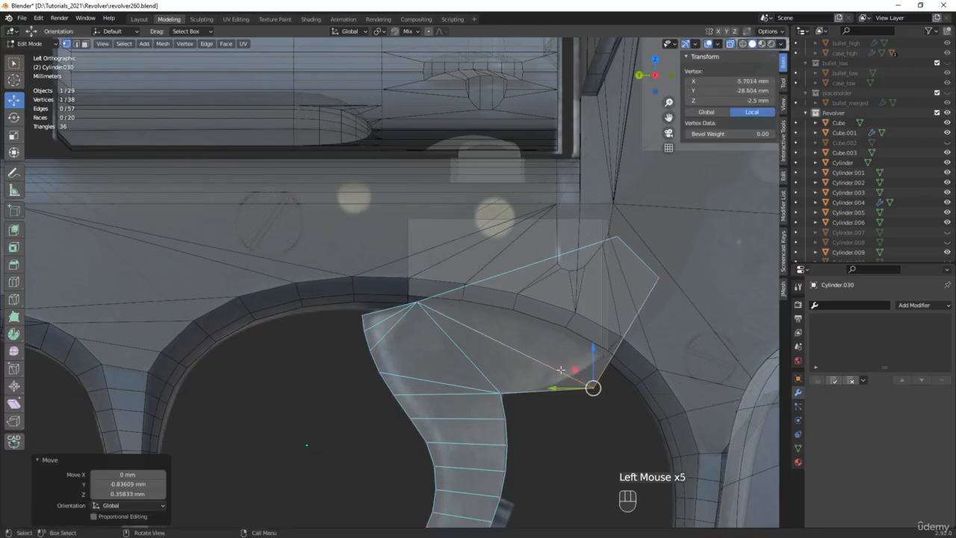
# Delete the knife-cut edge across the extension together with its adjoining faces, keeping the surrounding outline edges
pyautogui.press('2')
pyautogui.click(506, 344)
pyautogui.press('x')
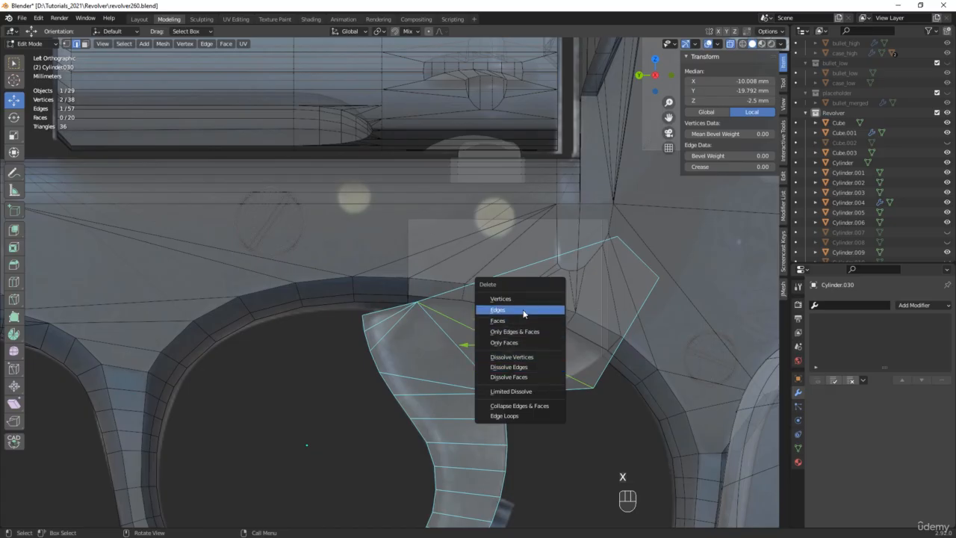
pyautogui.click(547, 309)
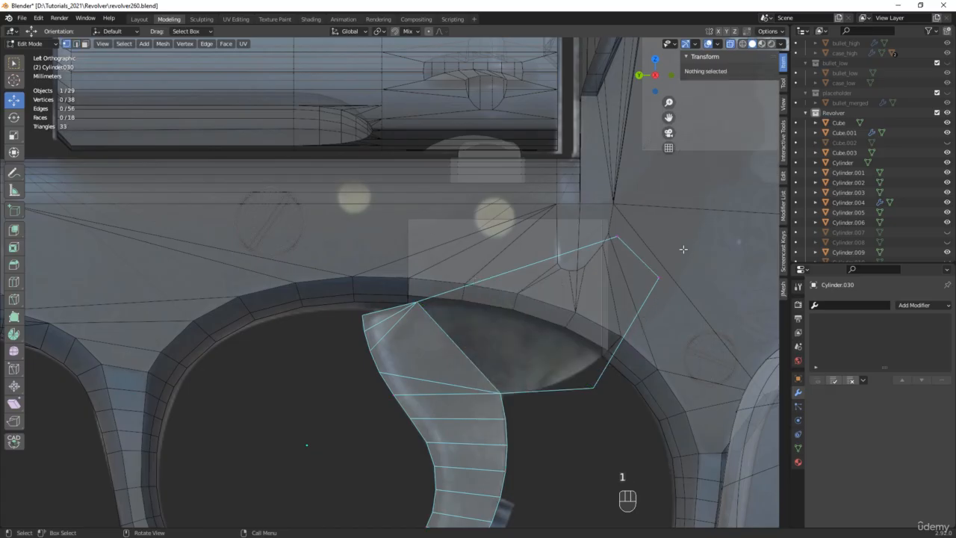
# Move the outline's two rear corner vertices forward and slightly up
pyautogui.click(668, 287)
pyautogui.moveTo(641, 260); pyautogui.dragTo(601, 227)
pyautogui.keyDown('shift'); pyautogui.click(616, 237); pyautogui.keyUp('shift')
# Round the outline's lower rear corner with a 7.27 mm vertex bevel of 5 segments, following the reference lobe
pyautogui.click(592, 388)
pyautogui.hotkey('ctrl', 'b')
pyautogui.press('v')
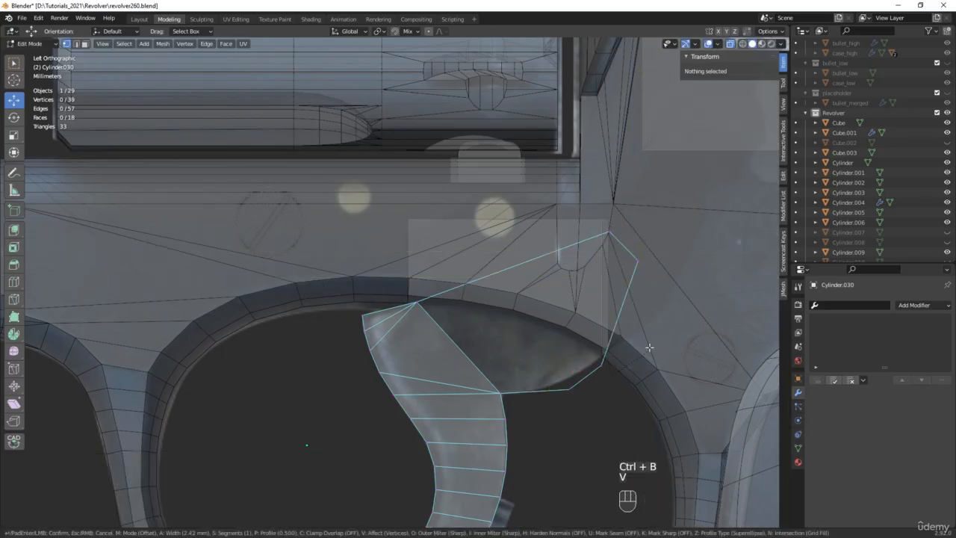
pyautogui.scroll(4, 668, 312)
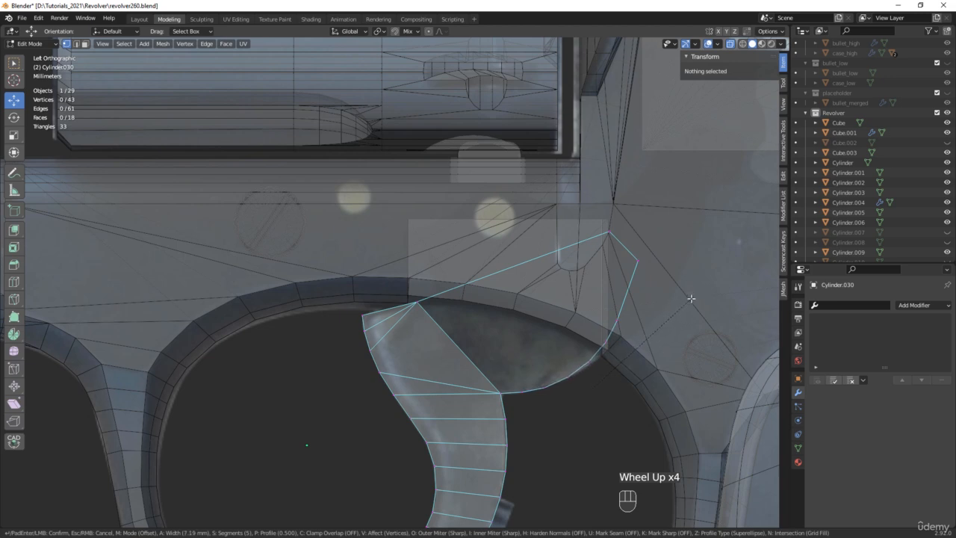
pyautogui.click(690, 297)
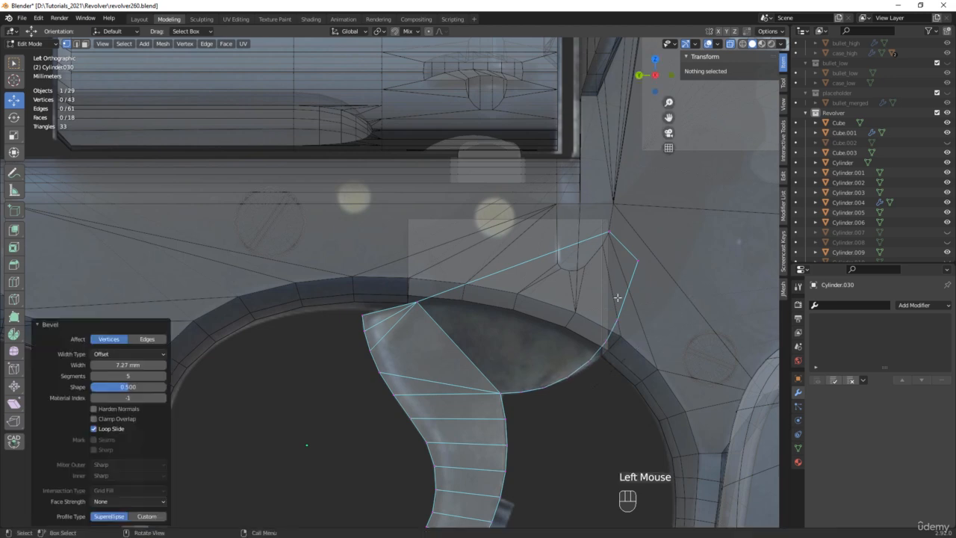
# Extrude the outline's long upper edge up into the frame and move its new front vertex about 1.9 mm back and 1.2 mm up
pyautogui.press('2')
pyautogui.click(467, 283)
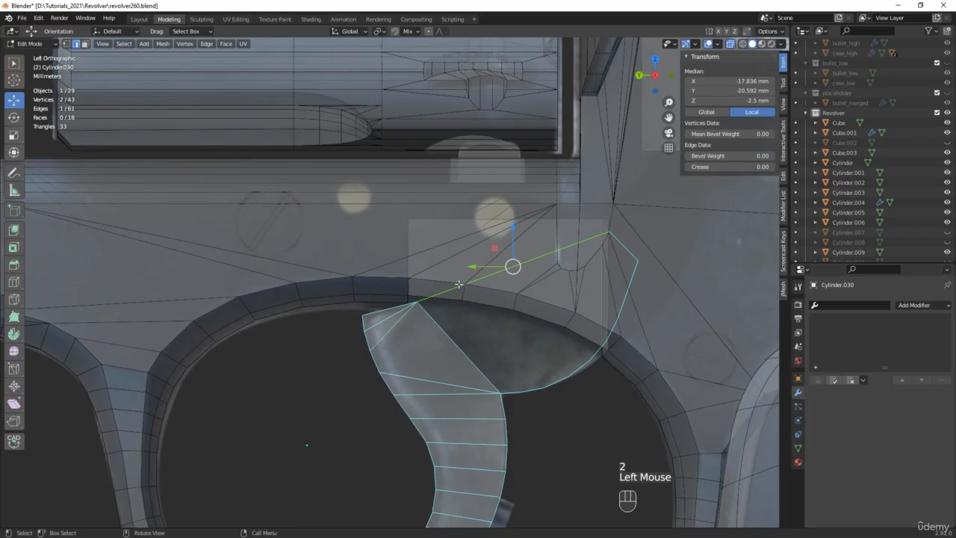
pyautogui.press('d')
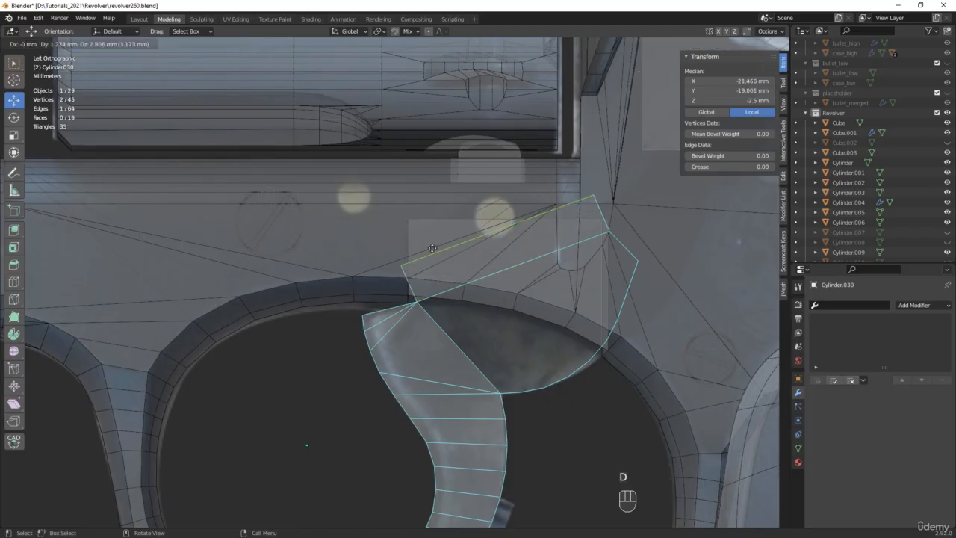
pyautogui.click(428, 246)
pyautogui.press('1')
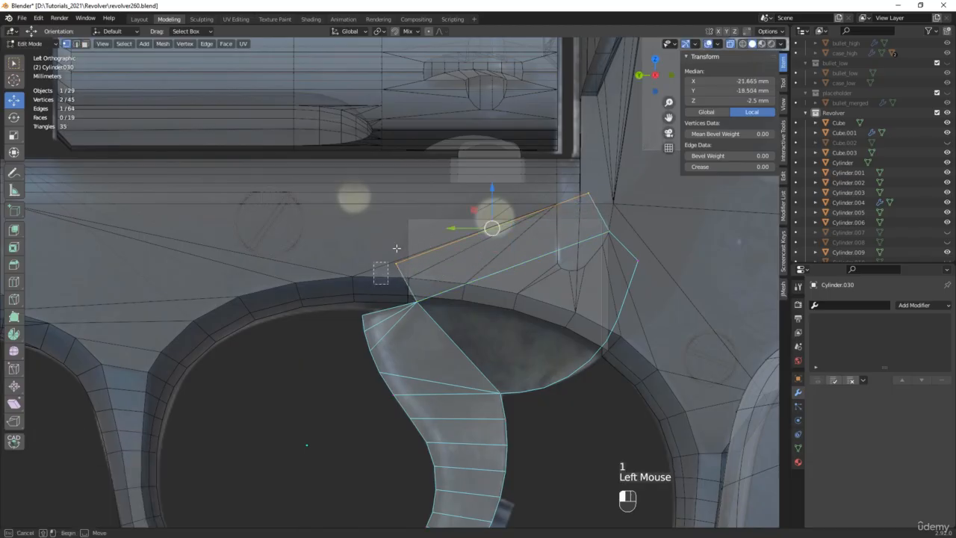
pyautogui.moveTo(396, 263); pyautogui.dragTo(407, 225)
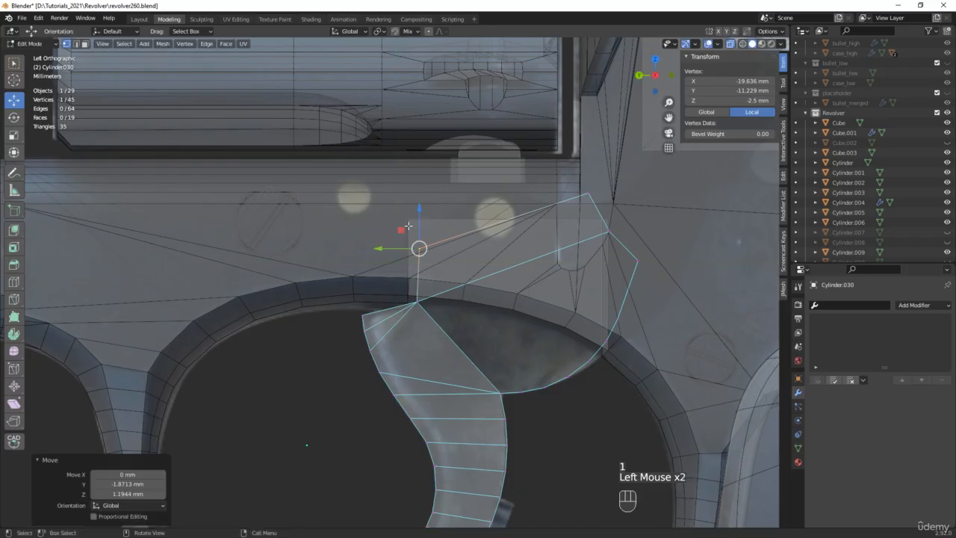
# Connect the front vertex at the trigger guard's inner edge to the extruded face's upper rear corner with an edge
pyautogui.click(416, 303)
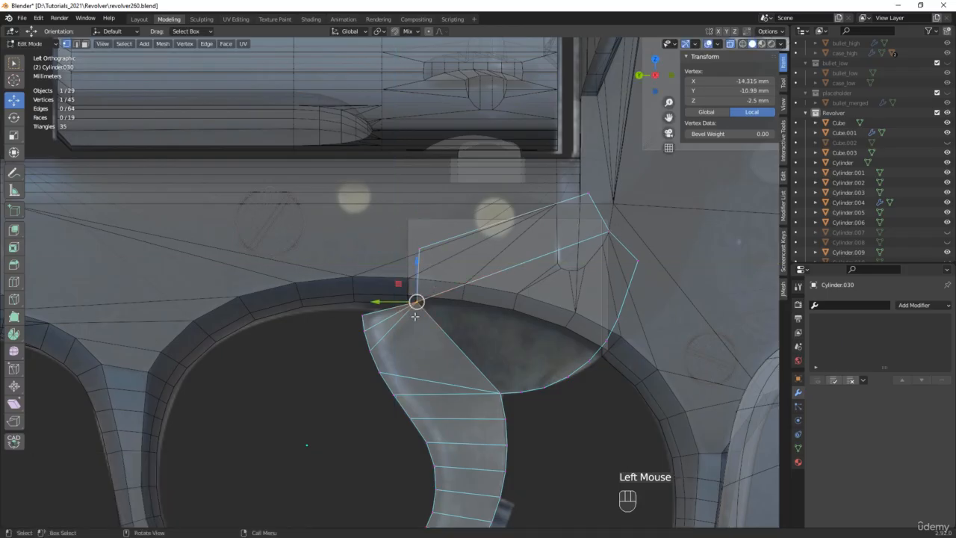
pyautogui.keyDown('shift'); pyautogui.click(587, 195); pyautogui.keyUp('shift')
pyautogui.press('j')
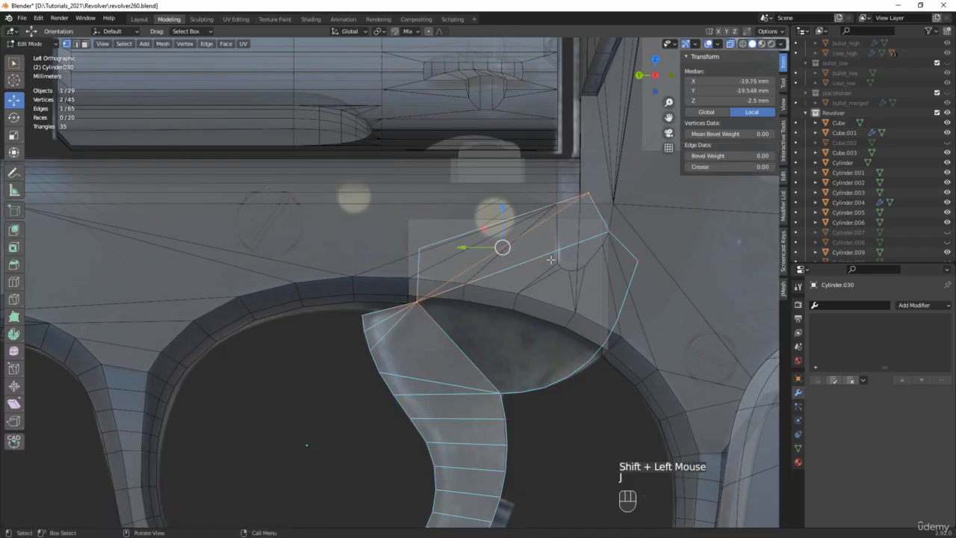
# Fill the open lobe with a face bounded by the rounded lower outline, the trigger's sloping rear edge and the long upper edge
pyautogui.press('2')
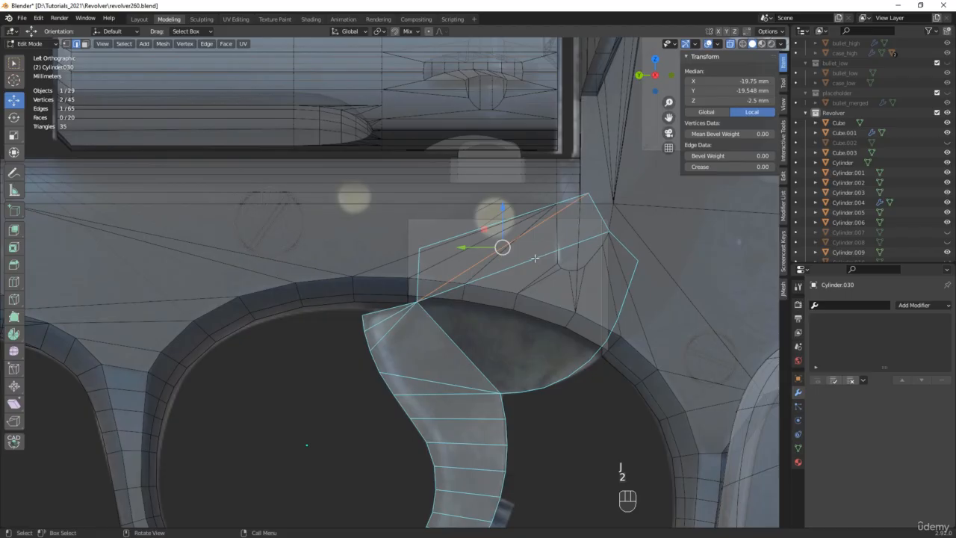
pyautogui.moveTo(561, 260); pyautogui.dragTo(550, 265, button='middle')
pyautogui.keyDown('alt'); pyautogui.click(456, 345); pyautogui.keyUp('alt')
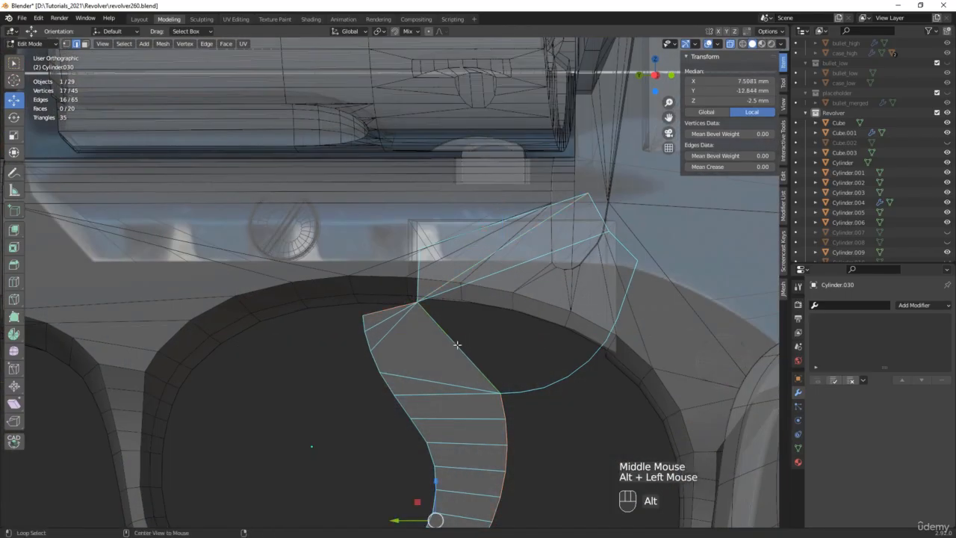
pyautogui.keyDown('alt'); pyautogui.click(553, 384); pyautogui.keyUp('alt')
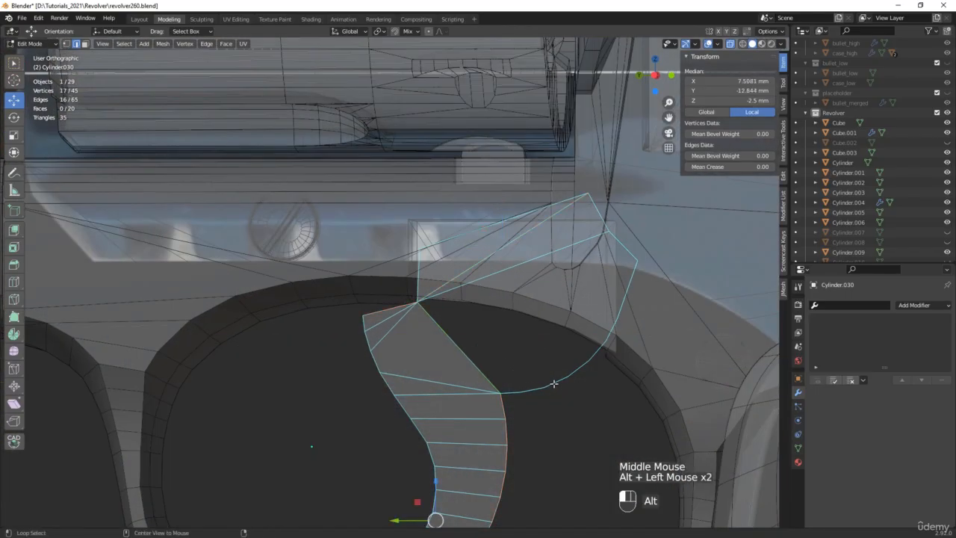
pyautogui.keyDown('alt'); pyautogui.keyDown('shift'); pyautogui.click(471, 359); pyautogui.keyUp('shift'); pyautogui.keyUp('alt')
pyautogui.keyDown('alt'); pyautogui.click(550, 385); pyautogui.keyUp('alt')
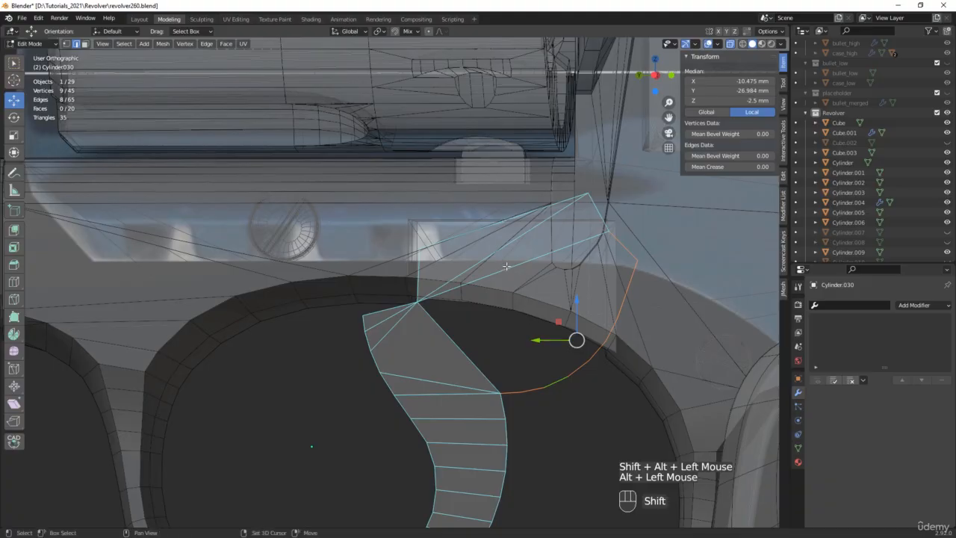
pyautogui.keyDown('shift'); pyautogui.click(461, 285); pyautogui.keyUp('shift')
pyautogui.press('f')
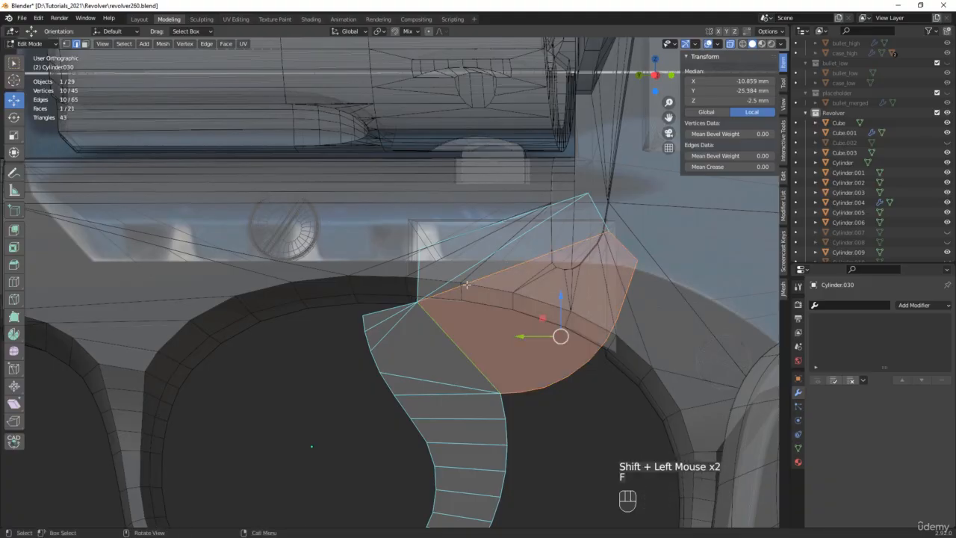
# Dissolve the long edge between the filled lobe face and the extruded triangle above it
pyautogui.keyDown('alt'); pyautogui.moveTo(472, 278); pyautogui.dragTo(486, 283, button='middle'); pyautogui.keyUp('alt')
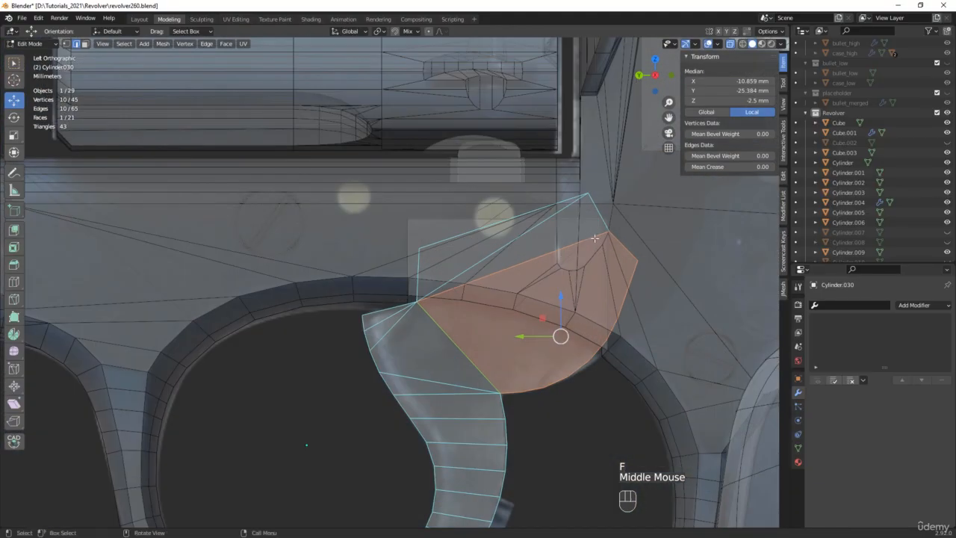
pyautogui.click(572, 246)
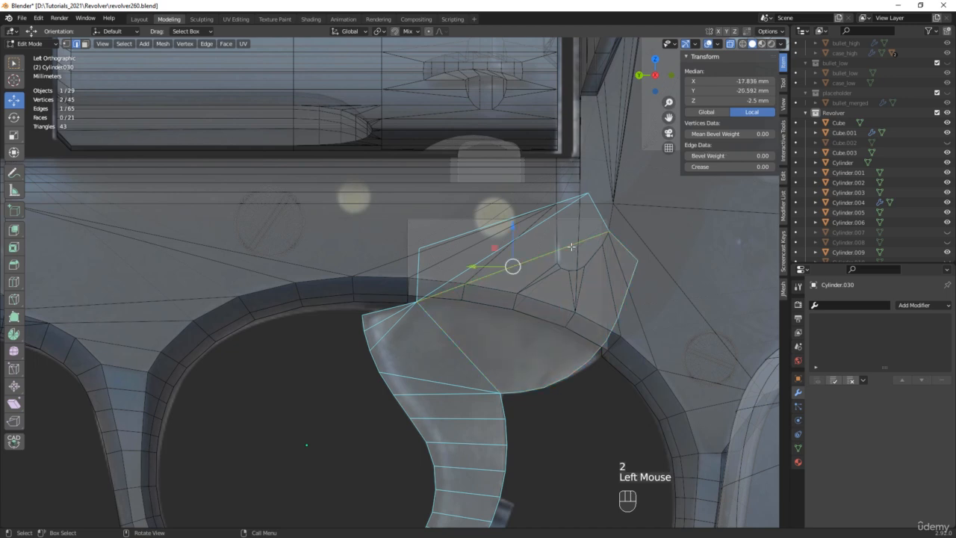
pyautogui.press('x')
pyautogui.click(542, 304)
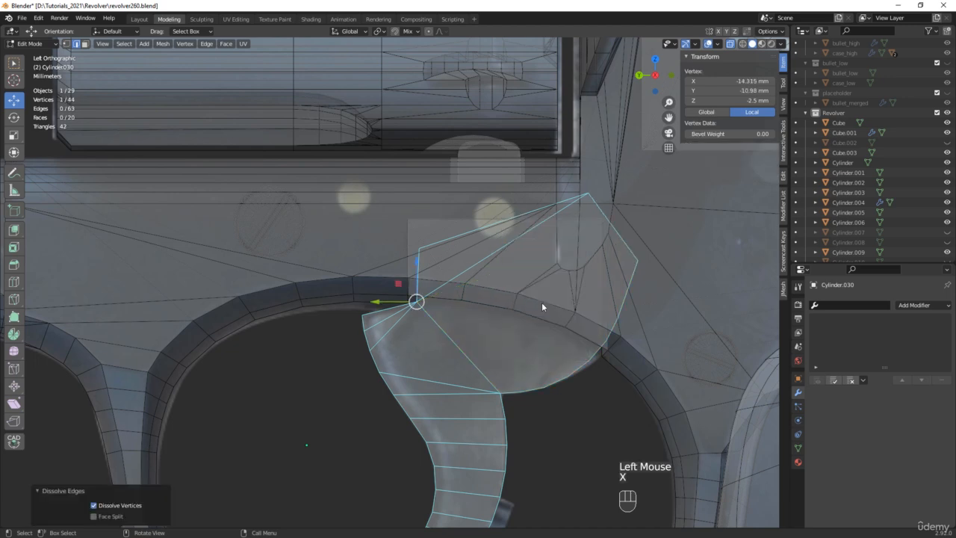
# Move the upper rear corner vertex about 2.2 mm back and 2.9 mm down, turn off X-ray, and save the file as revolver261.blend
pyautogui.click(571, 202)
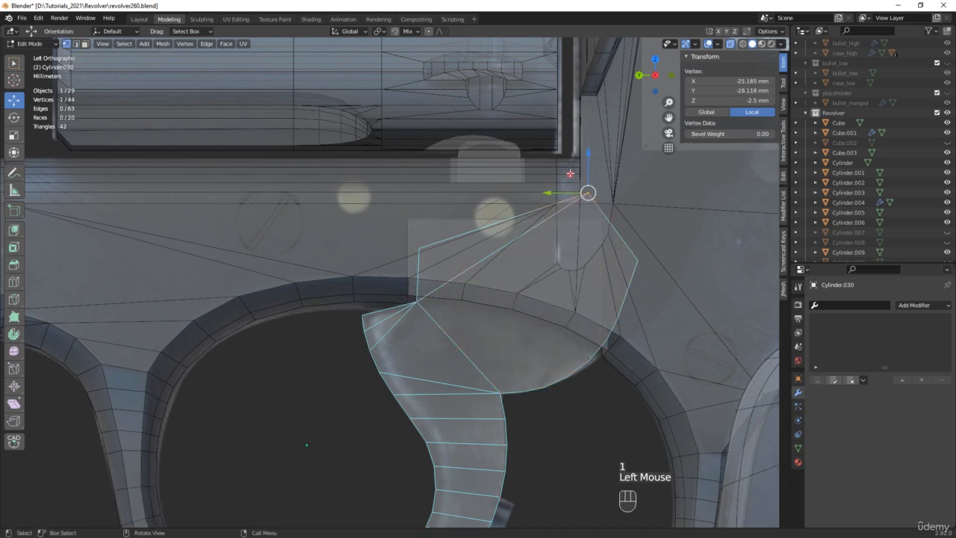
pyautogui.moveTo(570, 173); pyautogui.dragTo(599, 209)
pyautogui.hotkey('alt', 'z')
pyautogui.scroll(-3, 574, 300)
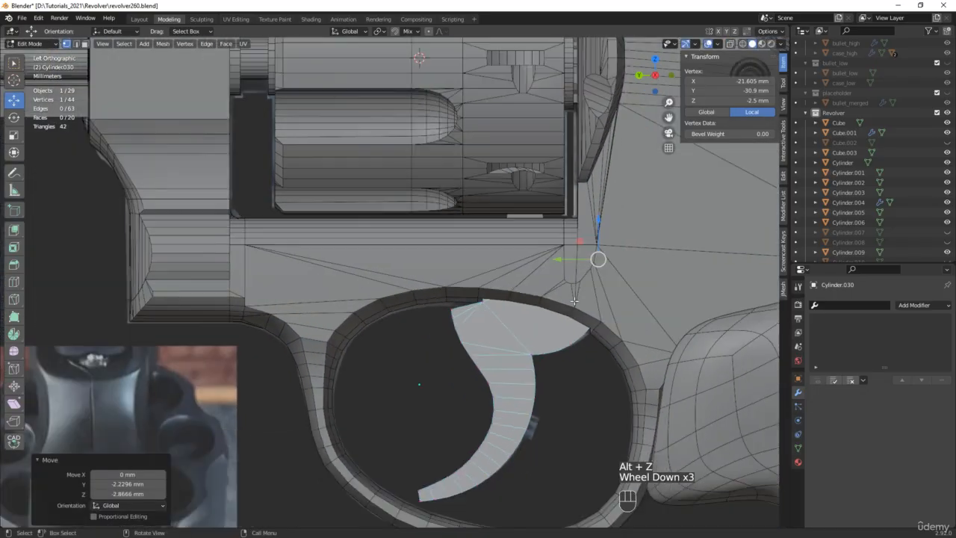
pyautogui.moveTo(574, 301)
pyautogui.mouseDown(button='middle')
pyautogui.moveTo(605, 269)
pyautogui.moveTo(625, 277)
pyautogui.moveTo(576, 293)
pyautogui.mouseUp(button='middle')
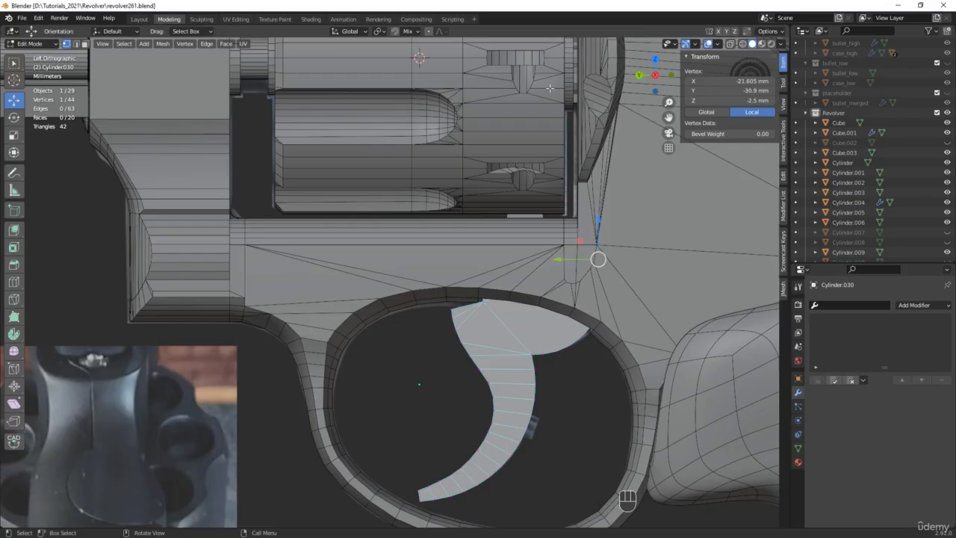
# Turn X-ray on and connect the first two vertices of the lobe's lower curve to the front vertex at the guard's inner edge
pyautogui.hotkey('alt', 'z')
pyautogui.scroll(2, 554, 345)
pyautogui.click(567, 348)
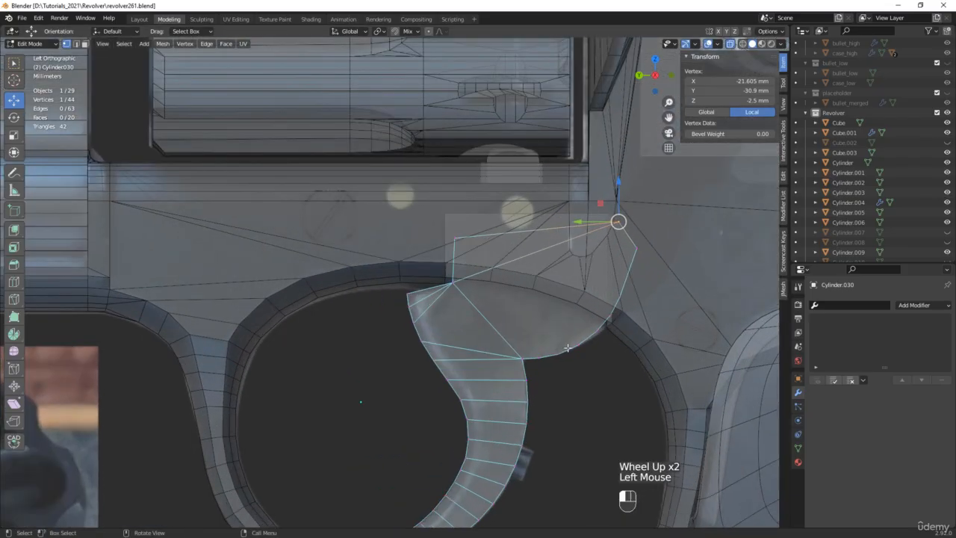
pyautogui.moveTo(567, 348); pyautogui.dragTo(533, 365)
pyautogui.keyDown('shift'); pyautogui.click(453, 282); pyautogui.keyUp('shift')
pyautogui.press('j')
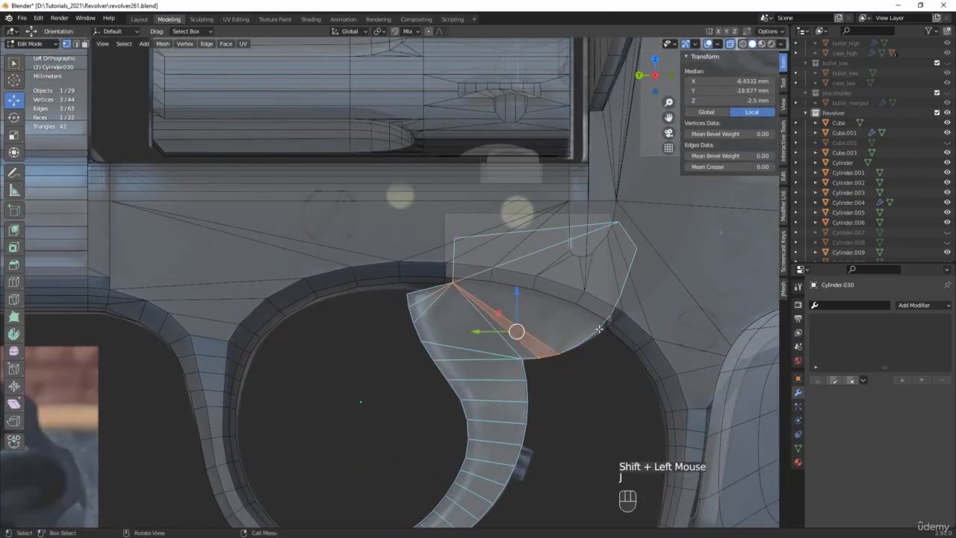
# Connect the remaining four vertices of the lobe's rounded curve to the same front vertex at the guard's inner edge
pyautogui.moveTo(606, 326); pyautogui.dragTo(570, 345)
pyautogui.keyDown('shift'); pyautogui.click(453, 283); pyautogui.keyUp('shift')
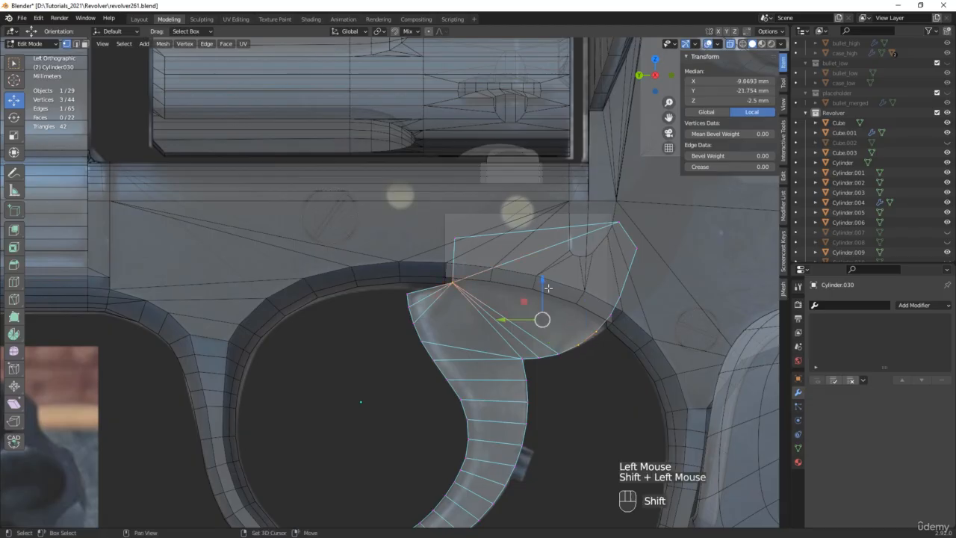
pyautogui.press('j')
pyautogui.click(612, 318)
pyautogui.keyDown('shift'); pyautogui.click(611, 313); pyautogui.keyUp('shift')
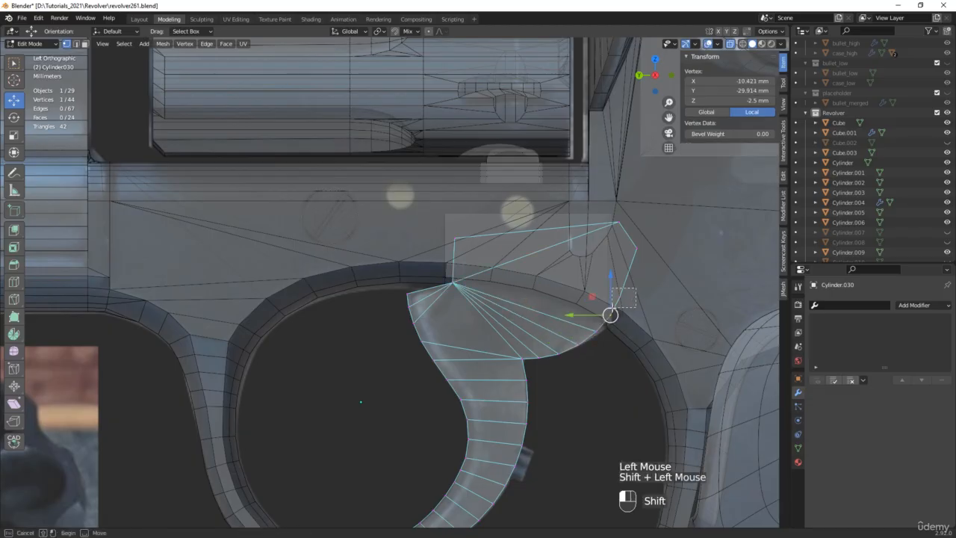
pyautogui.keyDown('shift'); pyautogui.click(454, 283); pyautogui.keyUp('shift')
pyautogui.press('j')
# Select the complete outer boundary of the trigger face, including the short tip edge, and extrude it about 3 mm along X
pyautogui.keyDown('shift'); pyautogui.moveTo(565, 380); pyautogui.dragTo(557, 288, button='middle'); pyautogui.keyUp('shift')
pyautogui.click(491, 281)
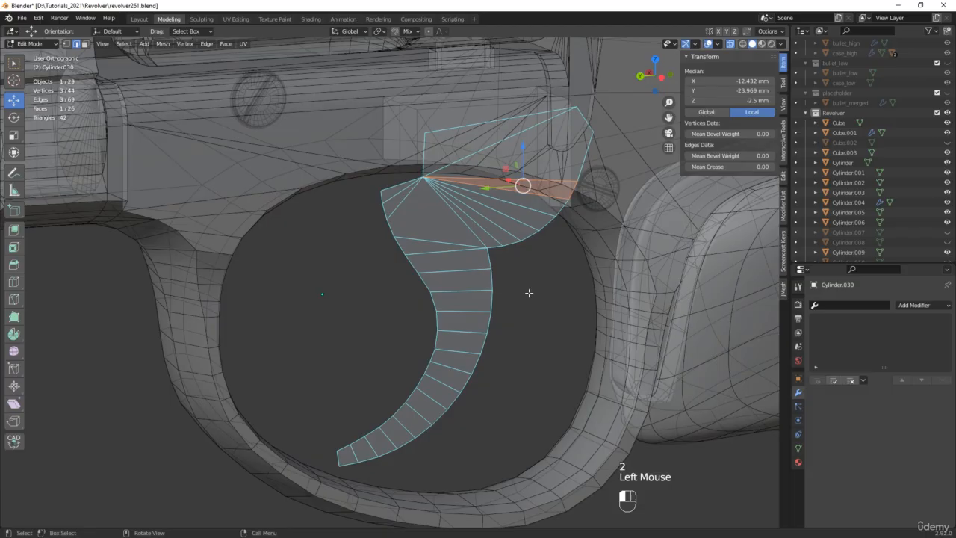
pyautogui.keyDown('alt'); pyautogui.keyDown('shift'); pyautogui.click(472, 285); pyautogui.keyUp('shift'); pyautogui.keyUp('alt')
pyautogui.keyDown('alt'); pyautogui.keyDown('shift'); pyautogui.click(404, 333); pyautogui.keyUp('shift'); pyautogui.keyUp('alt')
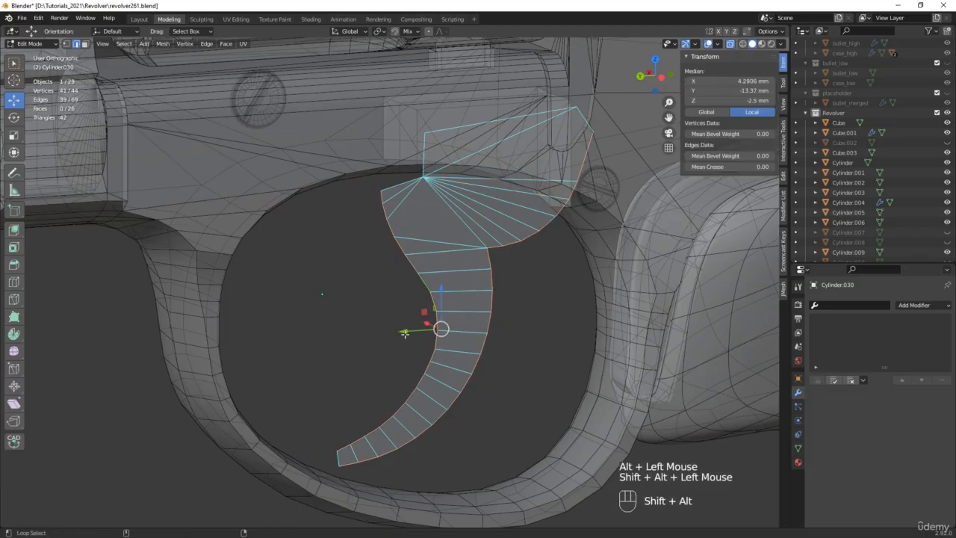
pyautogui.keyDown('alt'); pyautogui.keyDown('shift'); pyautogui.click(400, 182); pyautogui.keyUp('shift'); pyautogui.keyUp('alt')
pyautogui.keyDown('alt'); pyautogui.keyDown('shift'); pyautogui.click(440, 131); pyautogui.keyUp('shift'); pyautogui.keyUp('alt')
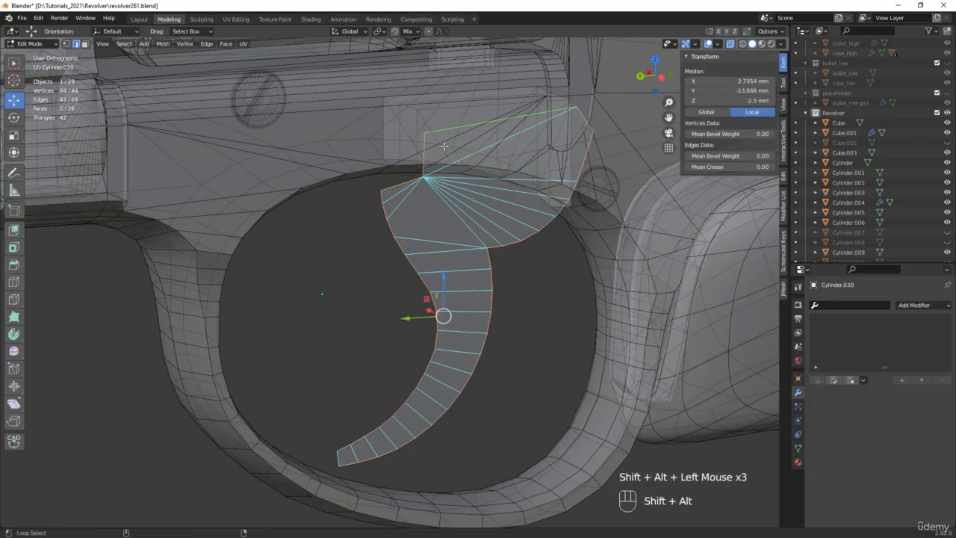
pyautogui.keyDown('shift'); pyautogui.click(339, 457); pyautogui.keyUp('shift')
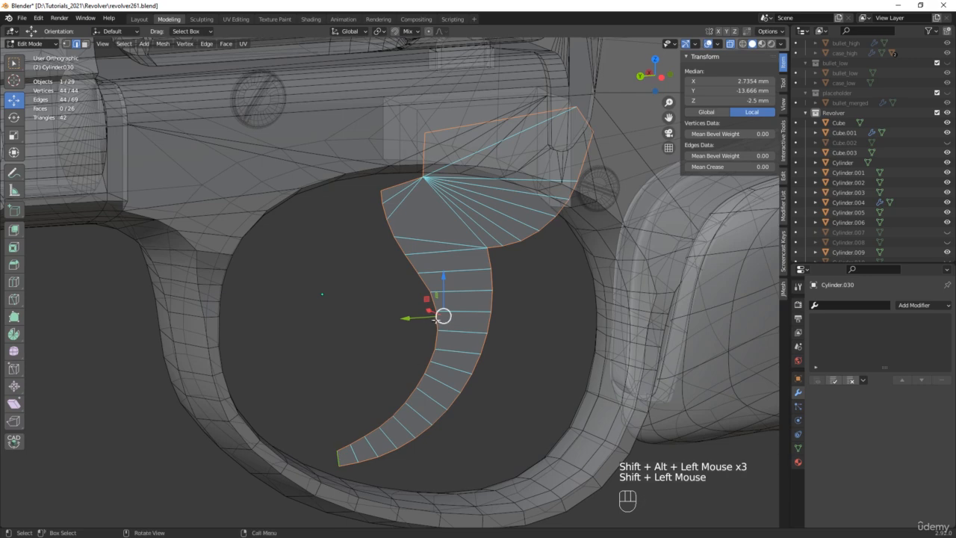
pyautogui.moveTo(445, 319); pyautogui.dragTo(472, 322, button='middle')
pyautogui.press('d')
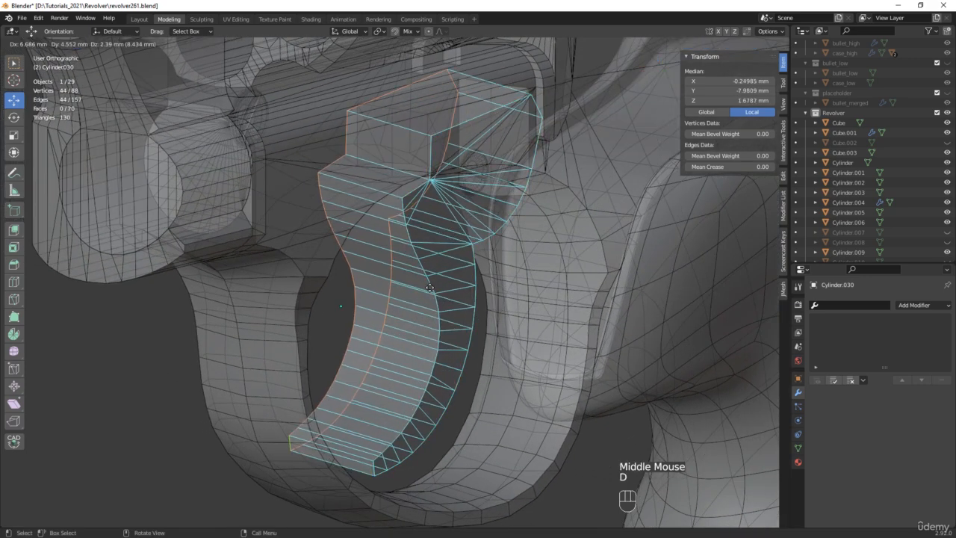
pyautogui.rightClick(425, 302)
pyautogui.moveTo(410, 313); pyautogui.dragTo(386, 313)
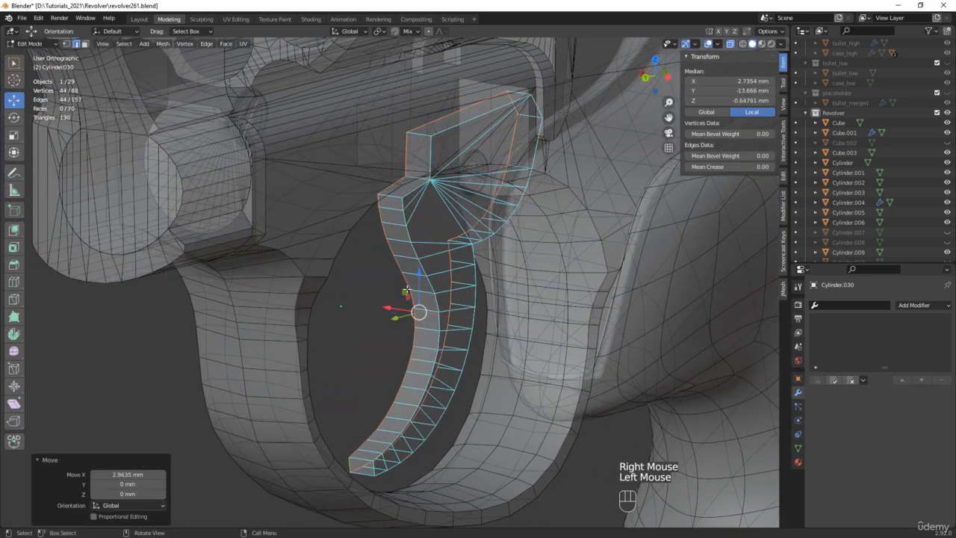
# Set the extruded boundary's local median Z to 0 mm and turn off X-ray
pyautogui.click(728, 100)
pyautogui.write('0')
pyautogui.press('Return')
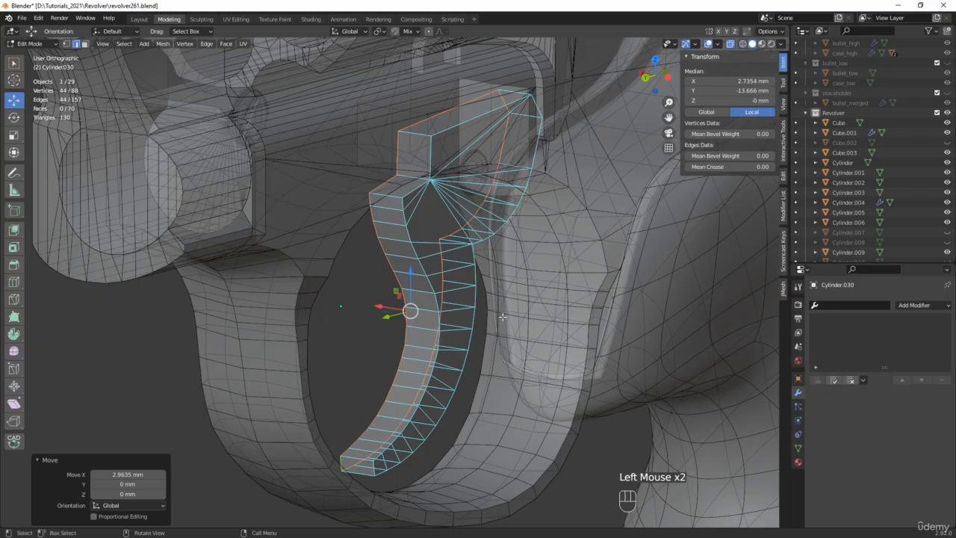
pyautogui.moveTo(503, 317); pyautogui.dragTo(500, 297, button='middle')
pyautogui.hotkey('alt', 'z')
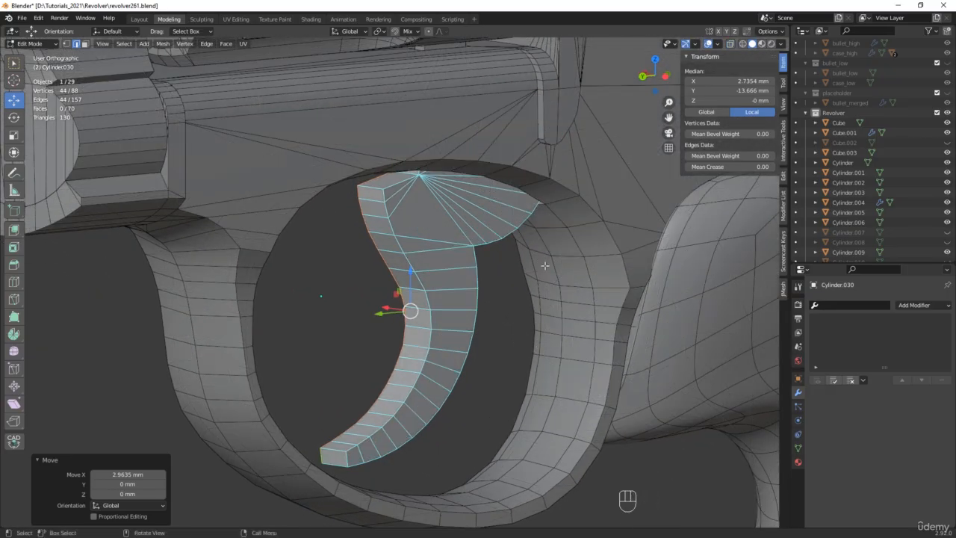
# Mirror the trigger across its X axis as a live modifier and save the file as revolver262.blend
pyautogui.press('Tab')
pyautogui.click(784, 288)
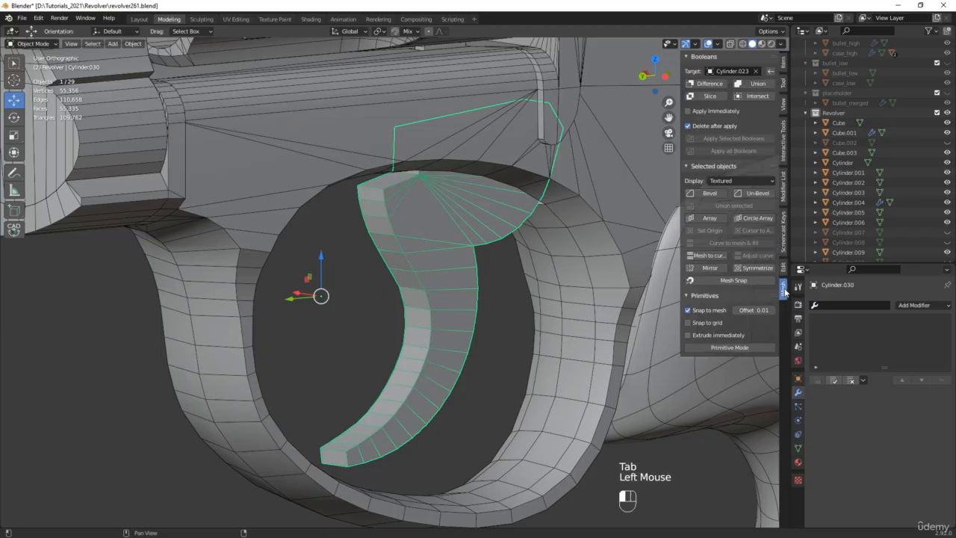
pyautogui.click(710, 269)
pyautogui.click(710, 268)
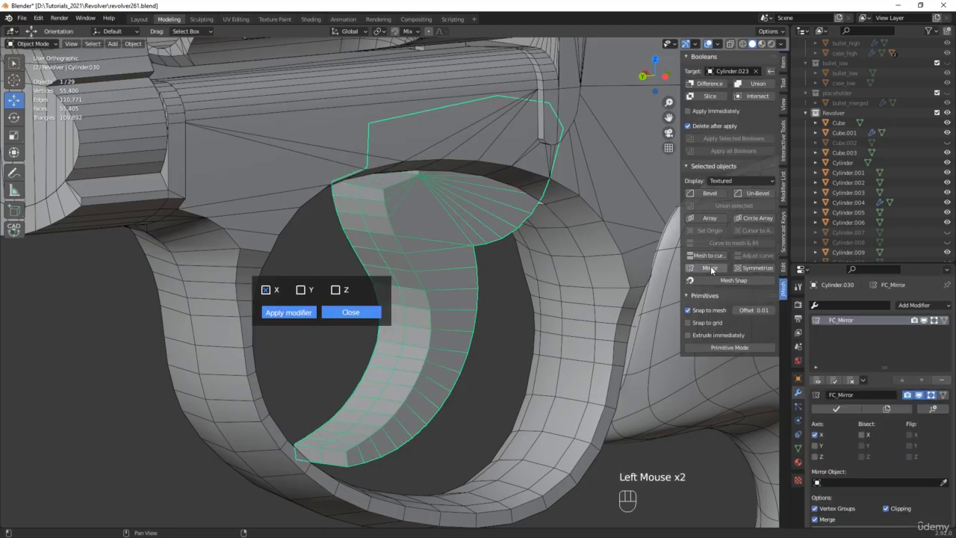
pyautogui.moveTo(425, 251); pyautogui.dragTo(473, 282, button='middle')
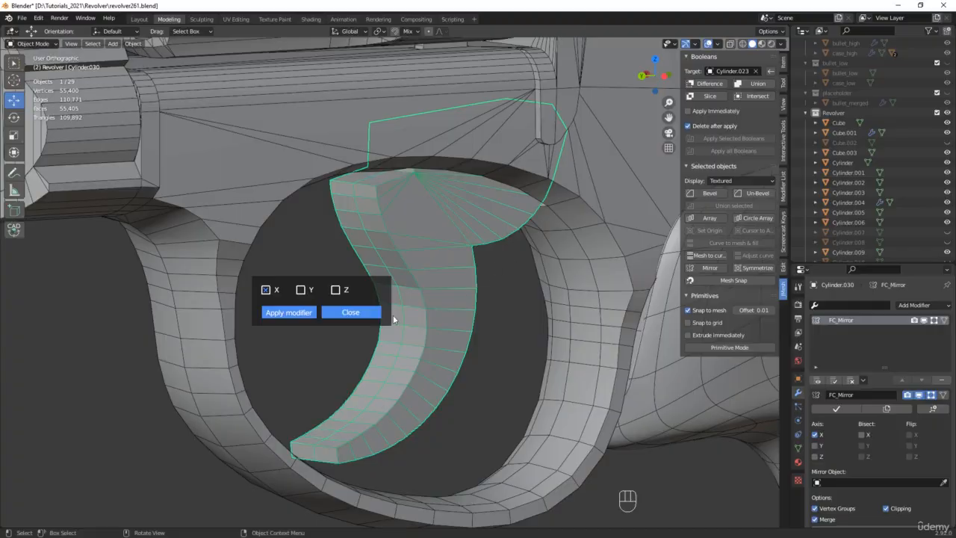
pyautogui.click(351, 312)
pyautogui.hotkey('ctrl', 'alt', 's')
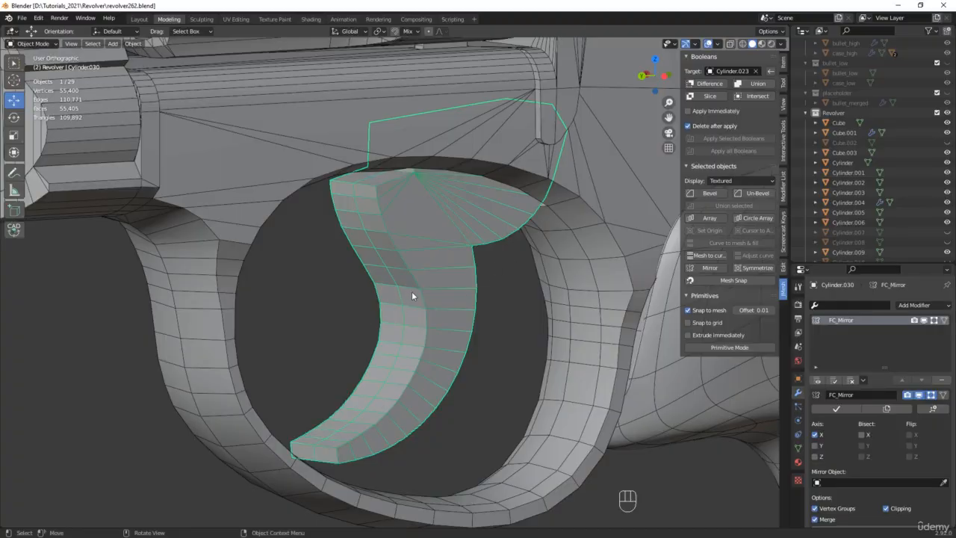
# Bevel the trigger's front side edge loop, including the short tip edge, with a 2 mm width and 2 segments
pyautogui.press('Tab')
pyautogui.keyDown('alt'); pyautogui.click(418, 279); pyautogui.keyUp('alt')
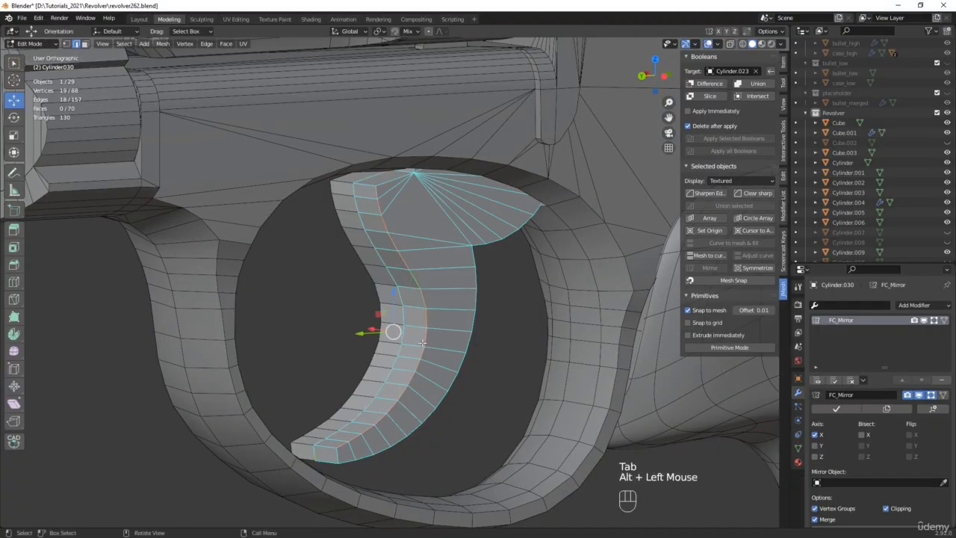
pyautogui.keyDown('shift'); pyautogui.click(334, 456); pyautogui.keyUp('shift')
pyautogui.keyDown('shift'); pyautogui.moveTo(333, 455); pyautogui.dragTo(320, 418, button='middle'); pyautogui.keyUp('shift')
pyautogui.scroll(3, 457, 294)
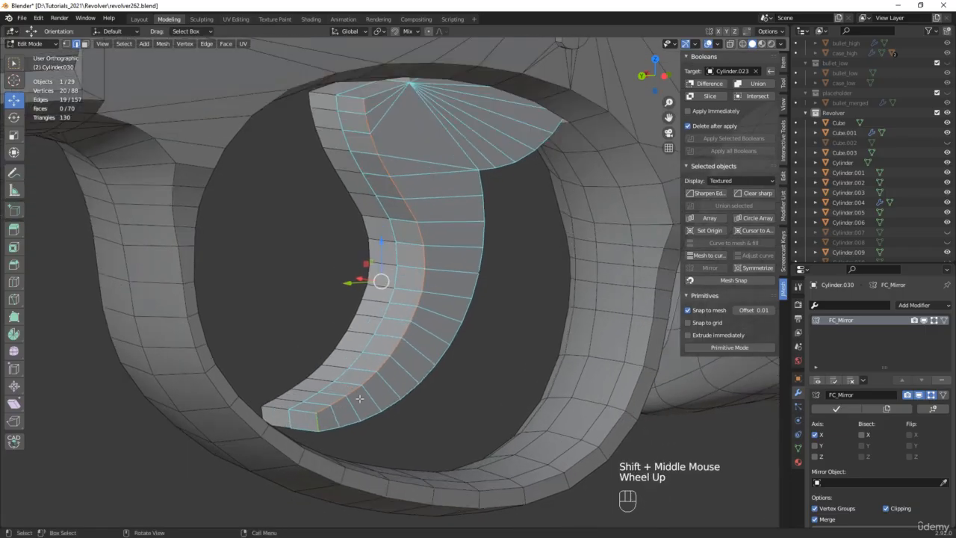
pyautogui.keyDown('shift'); pyautogui.moveTo(457, 294); pyautogui.dragTo(458, 335, button='middle'); pyautogui.keyUp('shift')
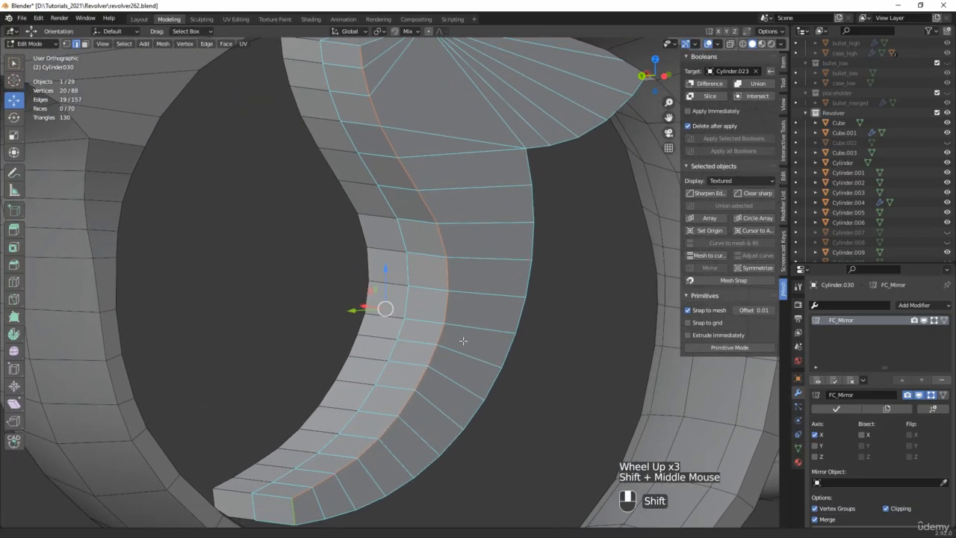
pyautogui.hotkey('ctrl', 'b')
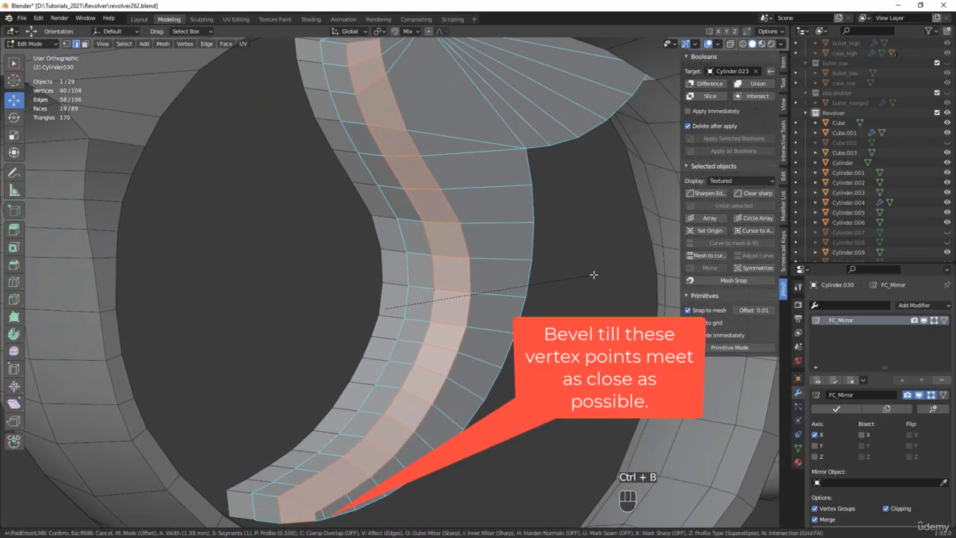
pyautogui.scroll(1, 603, 273)
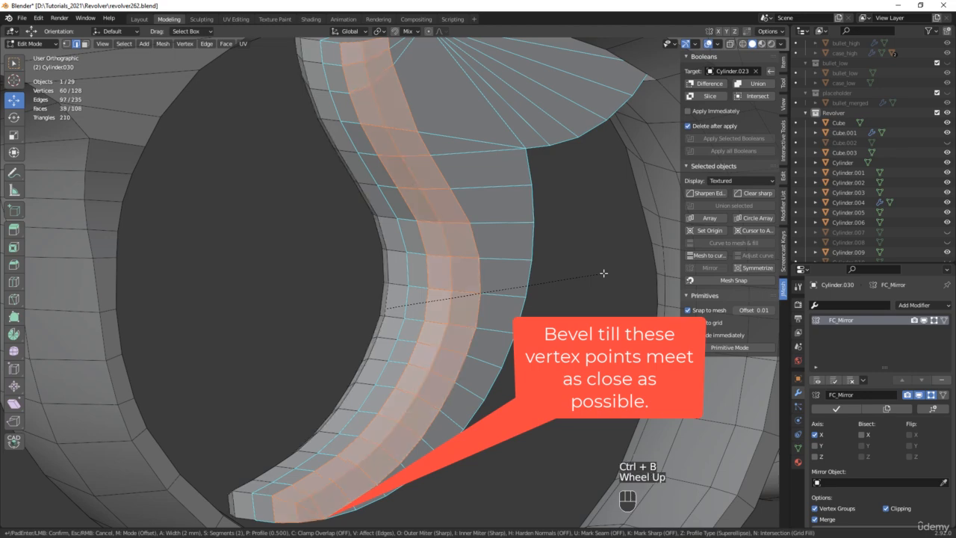
pyautogui.click(604, 273)
# With X-ray on, merge the four nearly coincident vertices at the end of the trigger tip's bevel by collapsing them
pyautogui.keyDown('shift'); pyautogui.moveTo(373, 448); pyautogui.dragTo(401, 369, button='middle'); pyautogui.keyUp('shift')
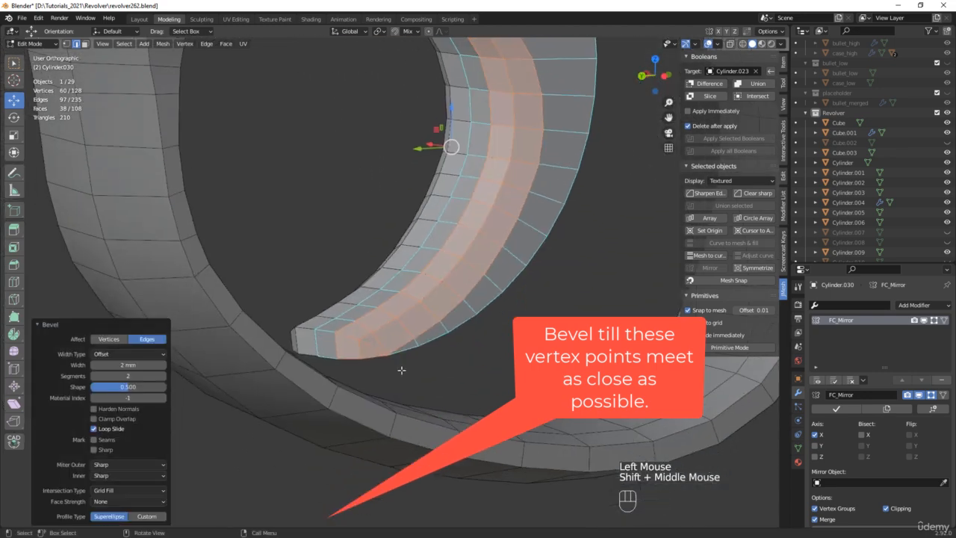
pyautogui.scroll(4, 392, 352)
pyautogui.hotkey('alt', 'z')
pyautogui.press('1')
pyautogui.click(368, 352)
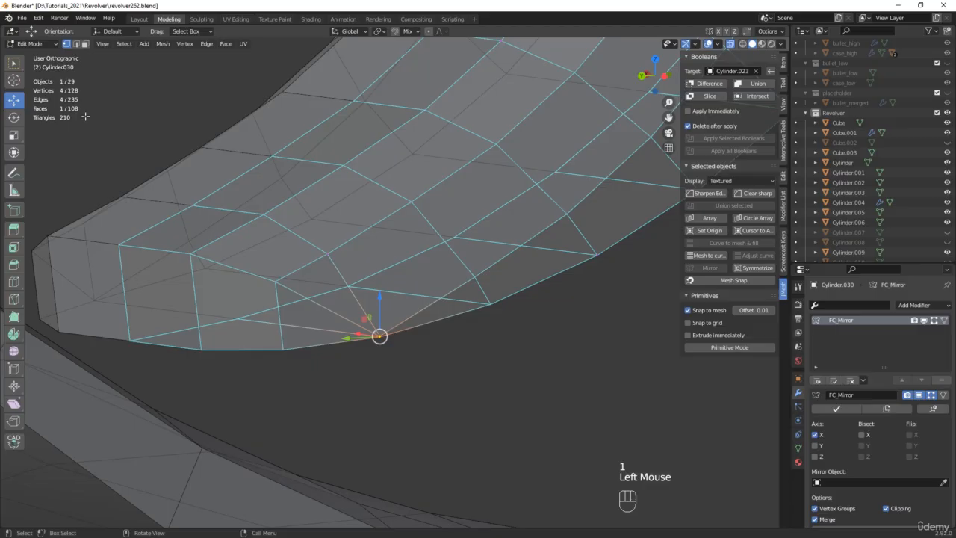
pyautogui.press('m')
pyautogui.click(304, 148)
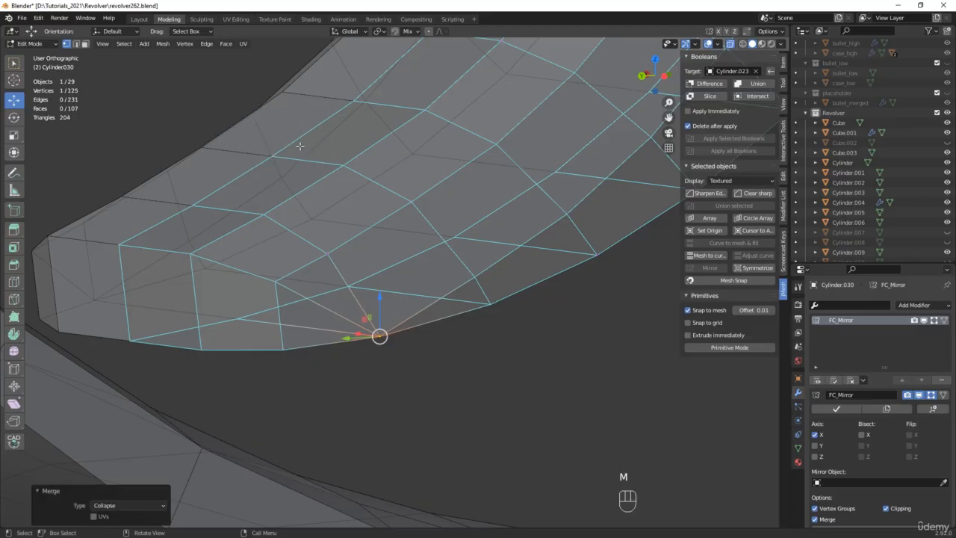
# With X-ray off, inset the eight faces along the trigger's rear side by 1.114 mm with Boundary turned off
pyautogui.scroll(-3, 435, 186)
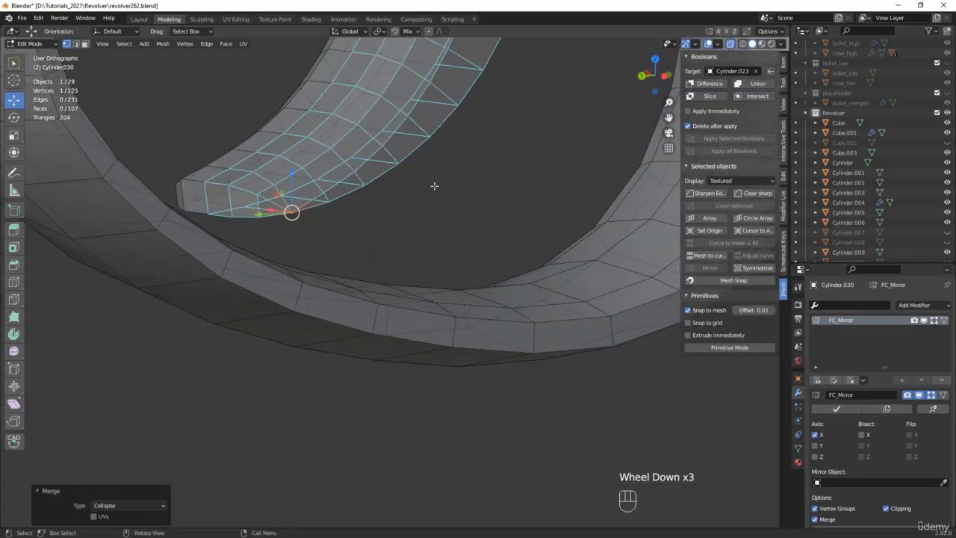
pyautogui.moveTo(435, 186); pyautogui.dragTo(371, 363, button='middle')
pyautogui.hotkey('alt', 'z')
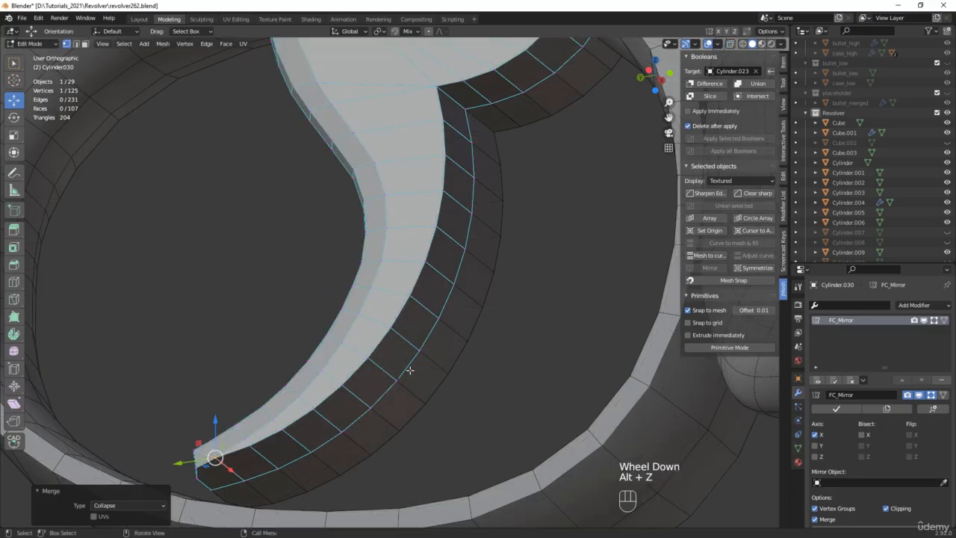
pyautogui.press('3')
pyautogui.click(379, 383)
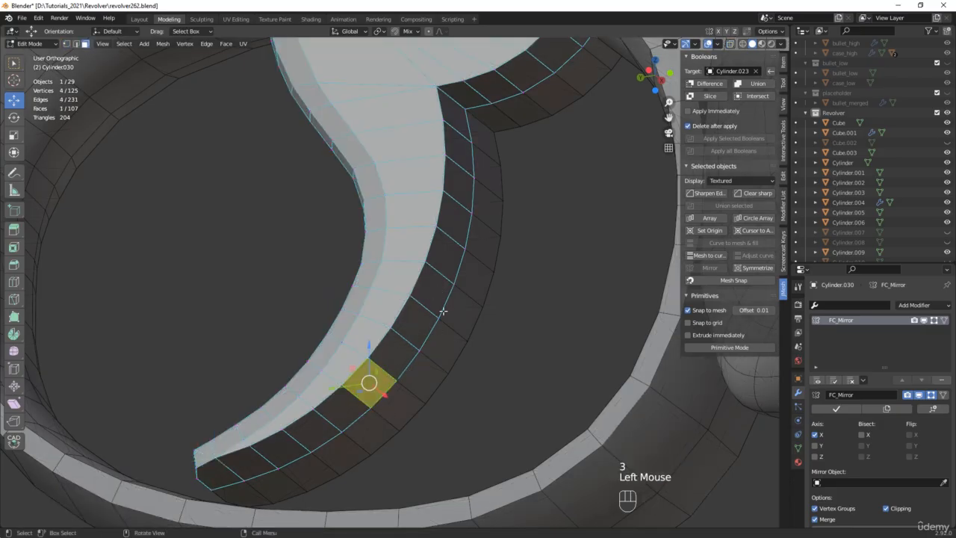
pyautogui.keyDown('ctrl'); pyautogui.click(463, 153); pyautogui.keyUp('ctrl')
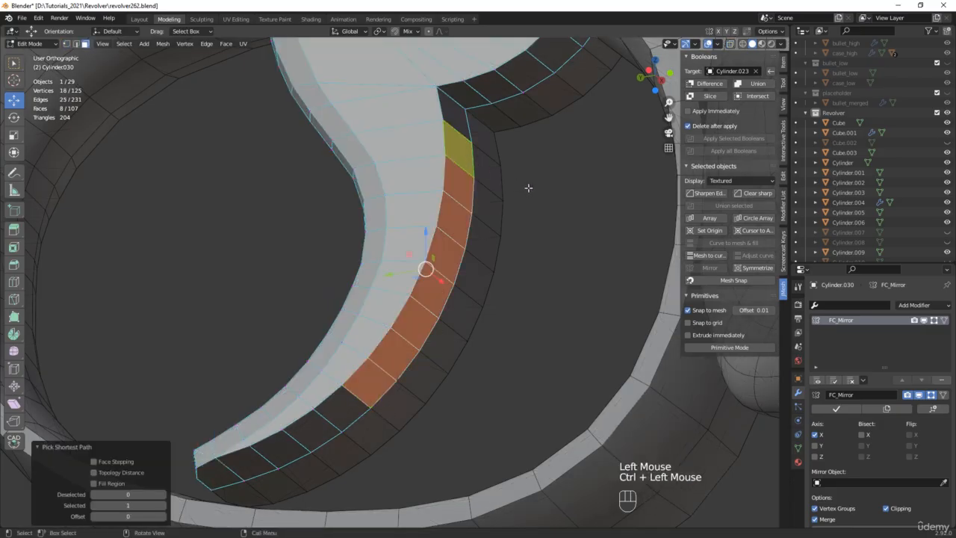
pyautogui.press('i')
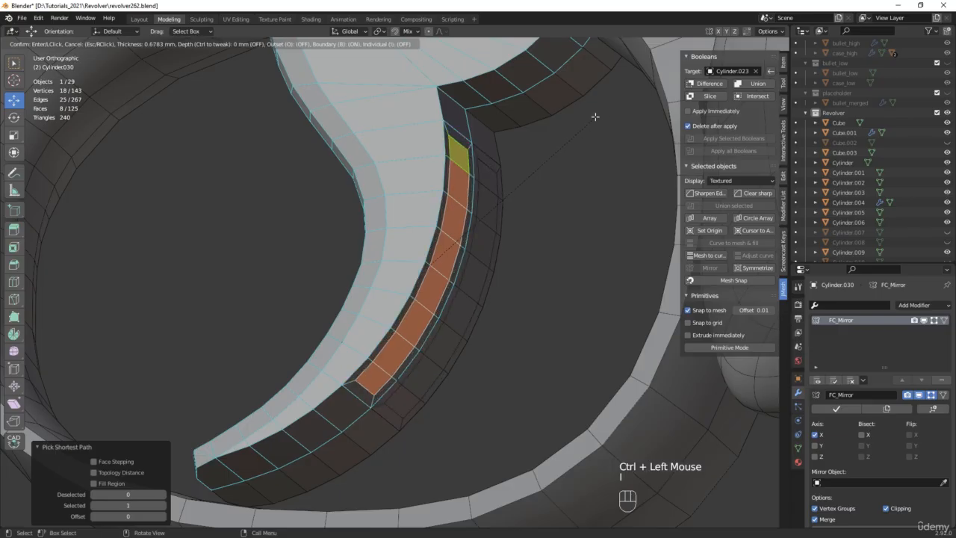
pyautogui.click(577, 141)
pyautogui.moveTo(576, 141); pyautogui.dragTo(188, 397, button='middle')
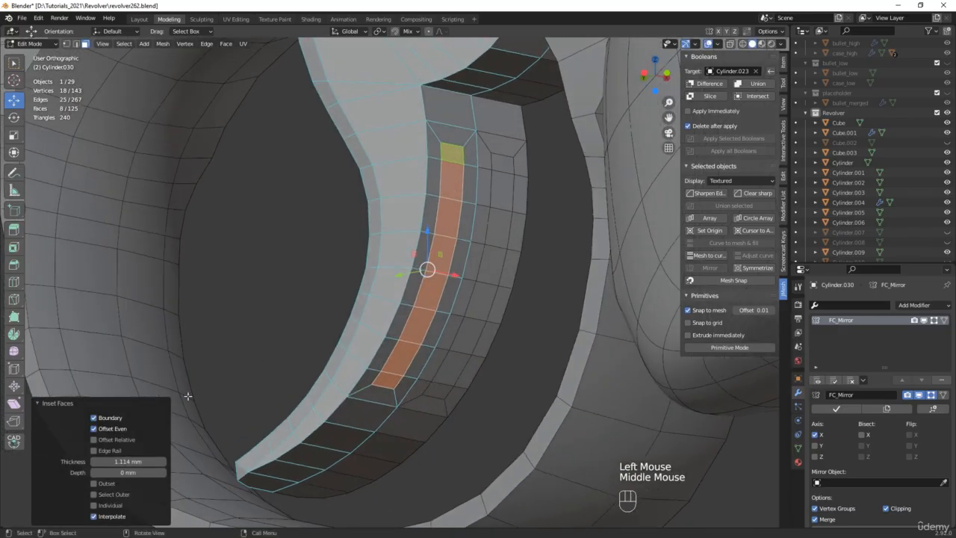
pyautogui.click(94, 418)
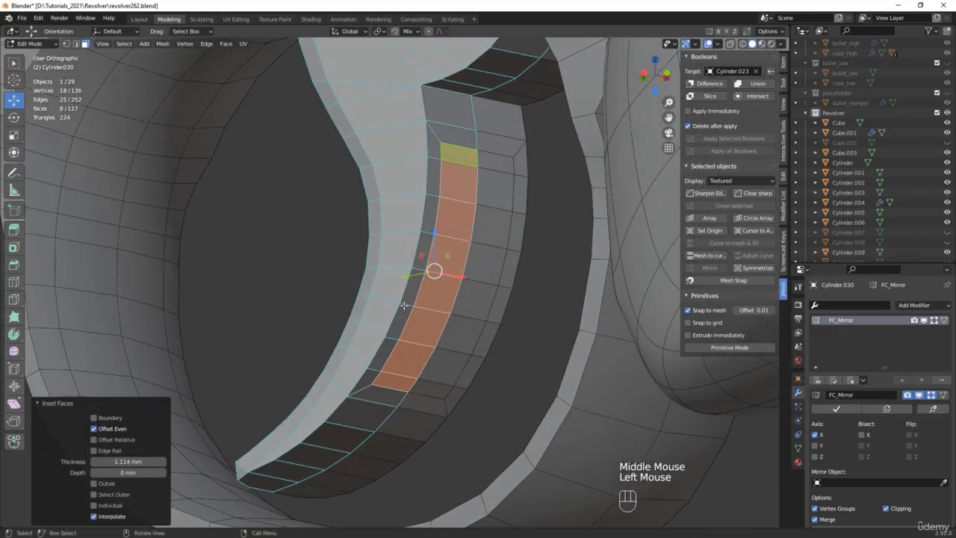
# Extrude the inset rear faces inward to form a recess, then isolate the trigger in local view with X-ray off
pyautogui.moveTo(369, 270); pyautogui.dragTo(417, 281, button='middle')
pyautogui.hotkey('alt', 'z')
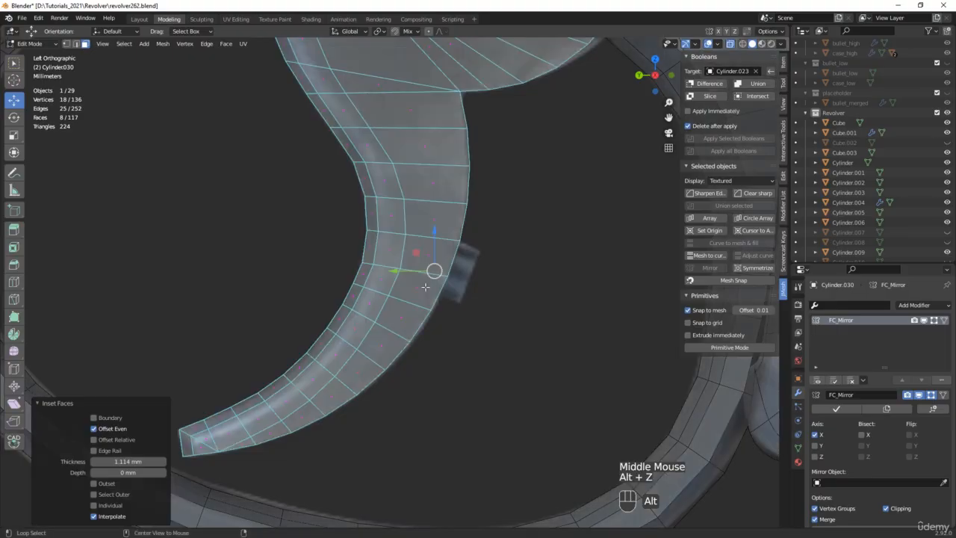
pyautogui.press('e')
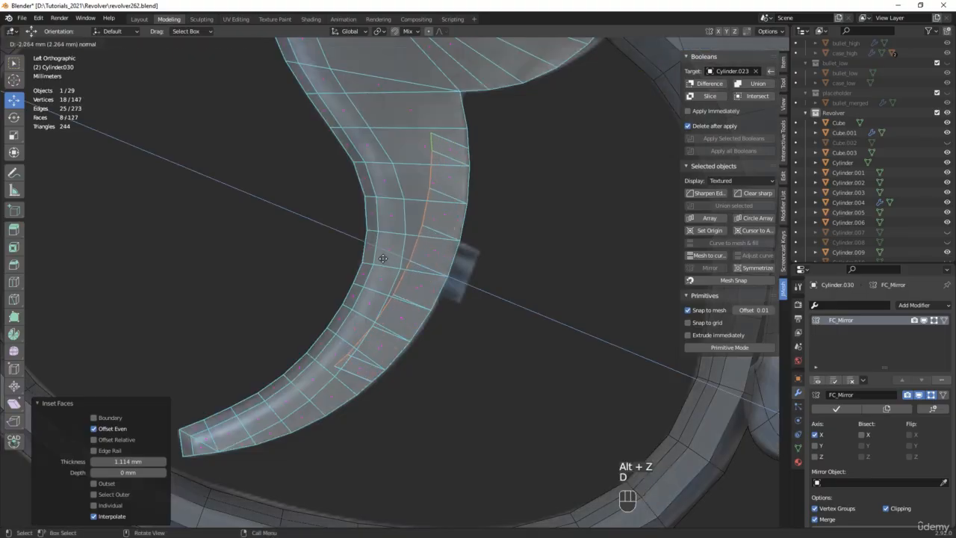
pyautogui.click(550, 310)
pyautogui.moveTo(550, 310)
pyautogui.mouseDown(button='middle')
pyautogui.moveTo(527, 301)
pyautogui.moveTo(370, 308)
pyautogui.moveTo(380, 383)
pyautogui.mouseUp(button='middle')
pyautogui.press('KP_Divide')
pyautogui.hotkey('alt', 'z')
pyautogui.scroll(3, 373, 329)
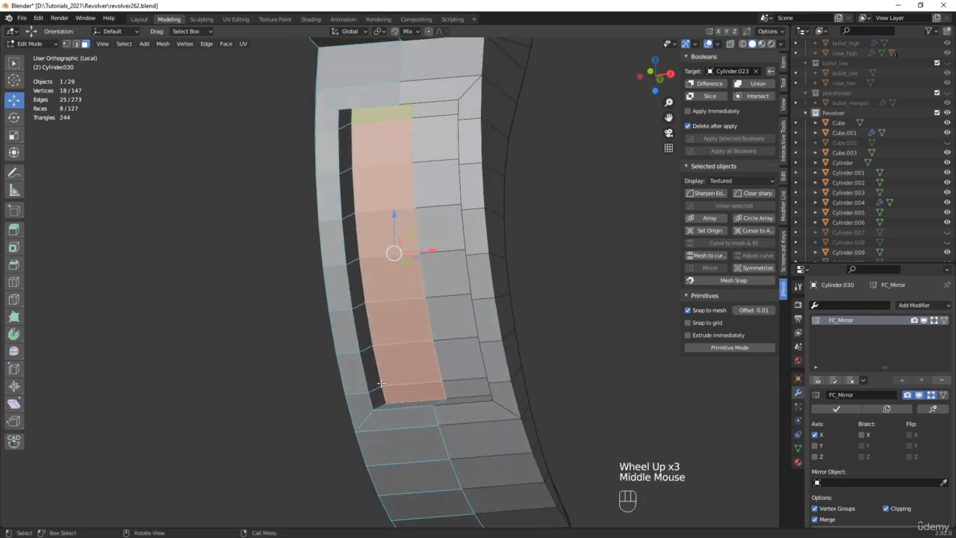
# Dissolve all the crosswise edges on the recess's floor and side wall, and switch to vertex selection
pyautogui.press('2')
pyautogui.click(375, 390)
pyautogui.keyDown('shift'); pyautogui.click(397, 385); pyautogui.keyUp('shift')
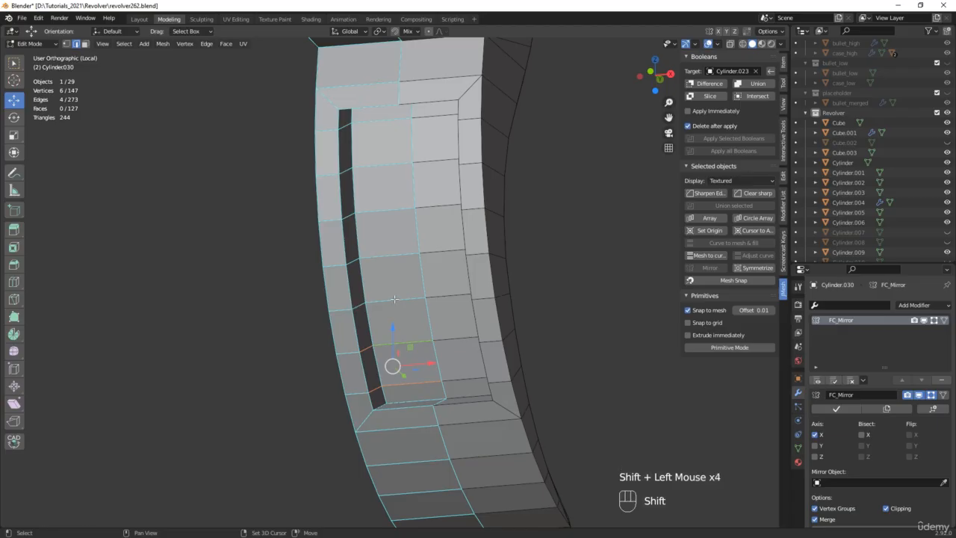
pyautogui.moveTo(394, 299); pyautogui.dragTo(374, 318, button='middle')
pyautogui.keyDown('shift'); pyautogui.click(356, 306); pyautogui.keyUp('shift')
pyautogui.keyDown('shift'); pyautogui.click(385, 301); pyautogui.keyUp('shift')
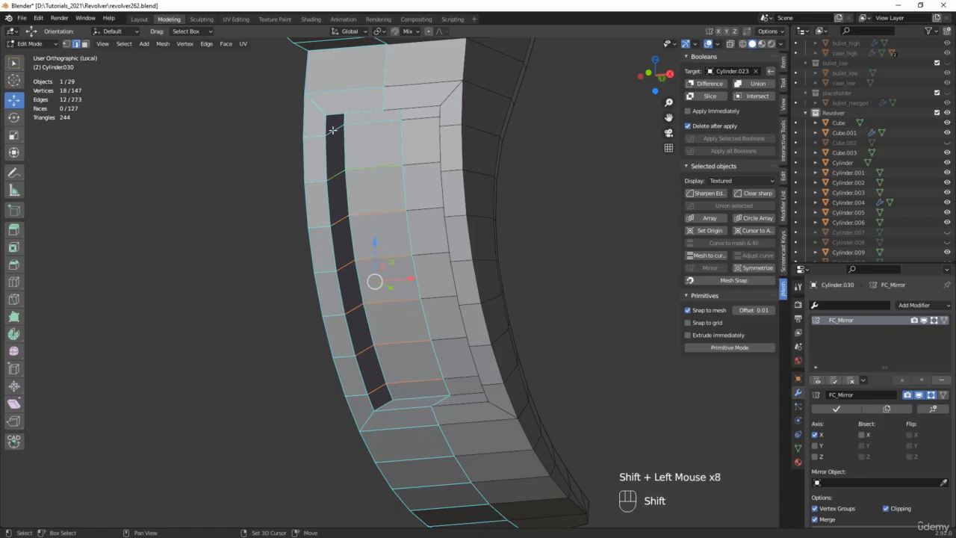
pyautogui.moveTo(359, 123); pyautogui.dragTo(322, 149, button='middle')
pyautogui.press('x')
pyautogui.click(393, 167)
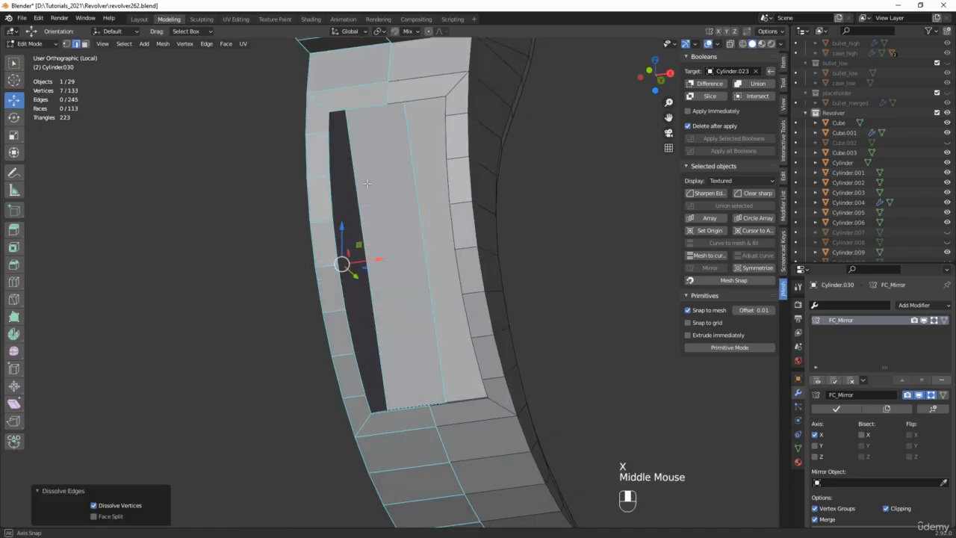
pyautogui.scroll(2, 323, 148)
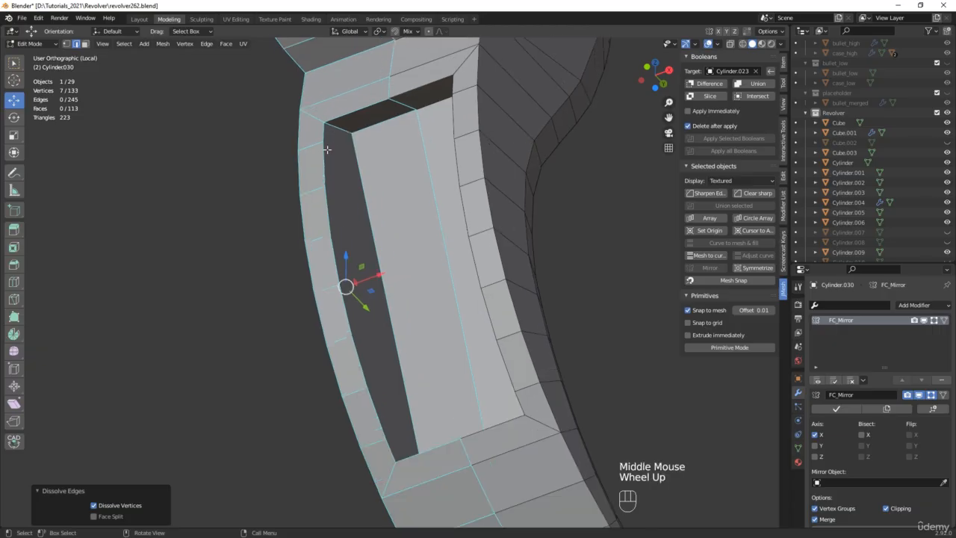
pyautogui.press('1')
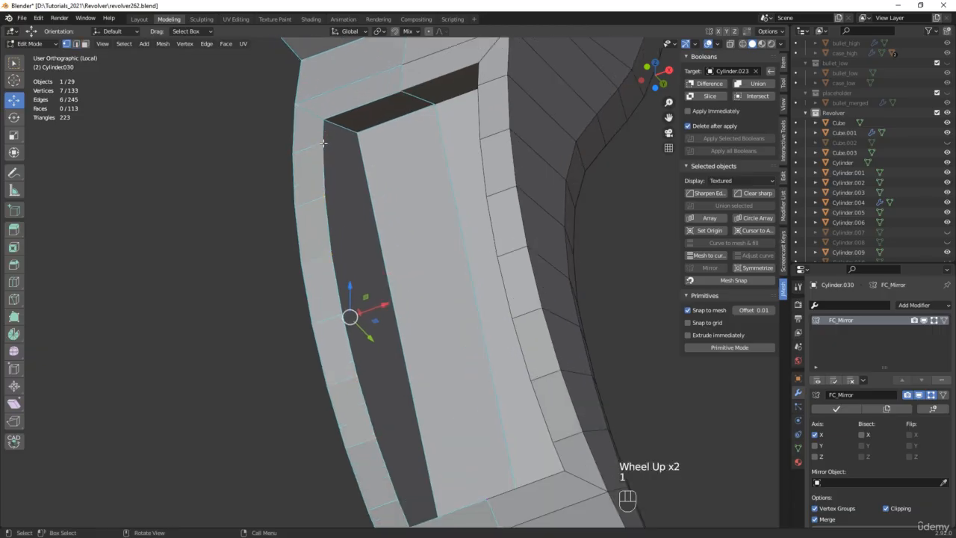
# Connect the first three side-rim vertices at the trigger recess's upper end to the floor's upper corner with new edges
pyautogui.click(322, 142)
pyautogui.keyDown('shift'); pyautogui.click(357, 132); pyautogui.keyUp('shift')
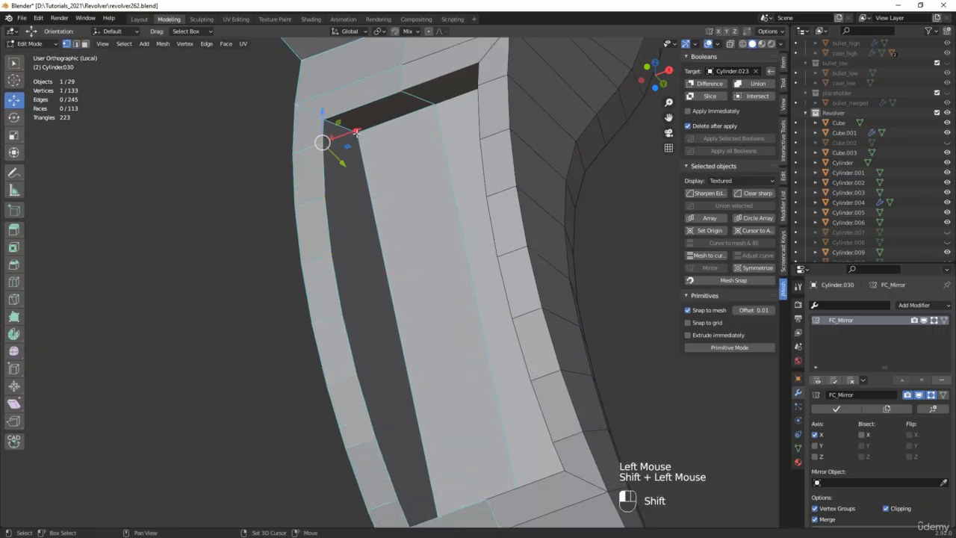
pyautogui.press('j')
pyautogui.click(325, 197)
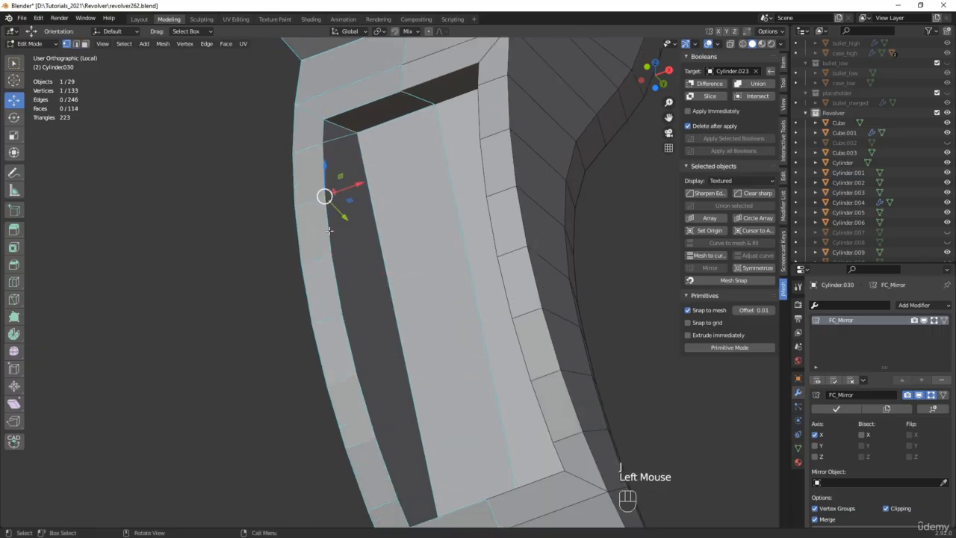
pyautogui.keyDown('shift'); pyautogui.click(330, 256); pyautogui.keyUp('shift')
pyautogui.keyDown('shift'); pyautogui.click(358, 132); pyautogui.keyUp('shift')
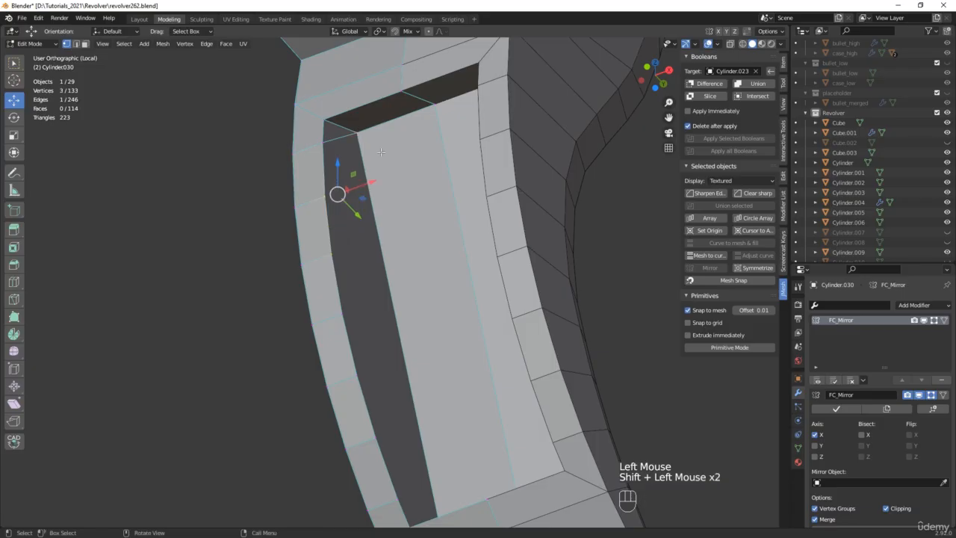
pyautogui.press('j')
pyautogui.scroll(-3, 358, 132)
pyautogui.moveTo(358, 131); pyautogui.dragTo(363, 292, button='middle')
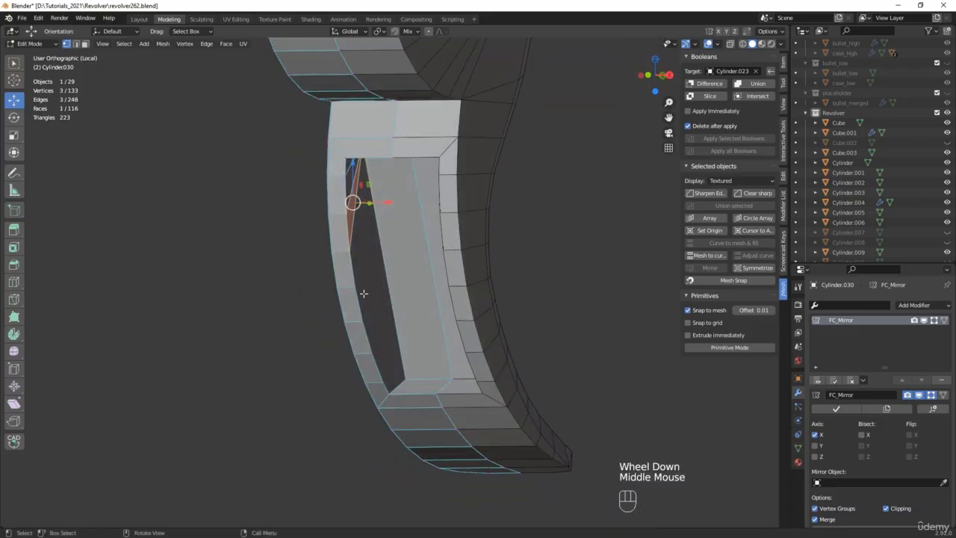
# Connect the remaining rim vertices along the recess's lower half to the floor's lower corner with new edges
pyautogui.scroll(2, 362, 292)
pyautogui.click(352, 280)
pyautogui.keyDown('shift'); pyautogui.click(375, 348); pyautogui.keyUp('shift')
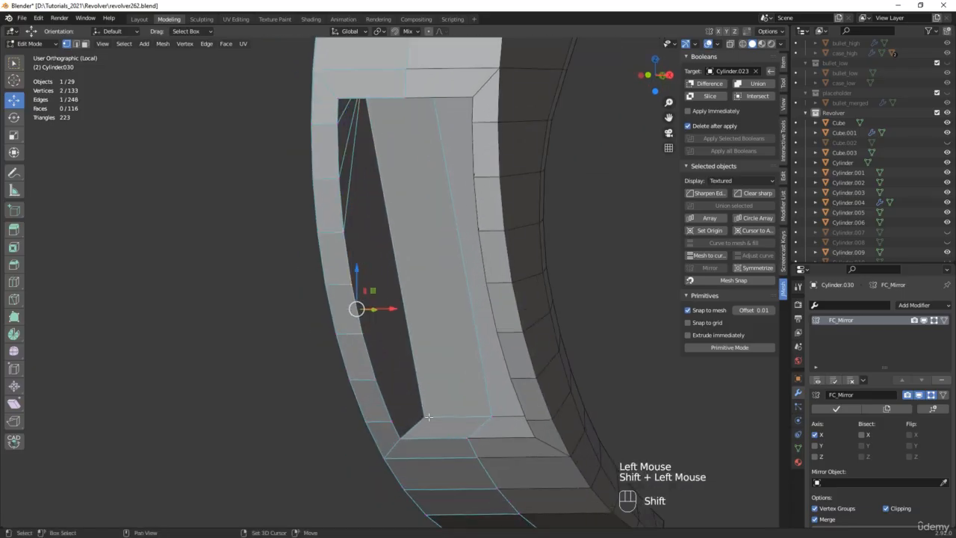
pyautogui.keyDown('shift'); pyautogui.click(426, 415); pyautogui.keyUp('shift')
pyautogui.press('j')
pyautogui.click(374, 381)
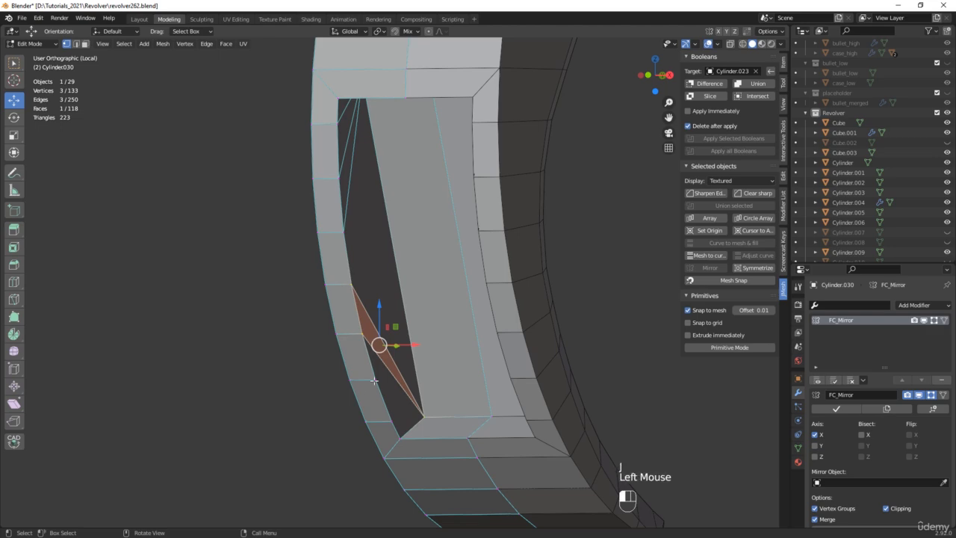
pyautogui.keyDown('shift'); pyautogui.click(425, 417); pyautogui.keyUp('shift')
pyautogui.keyDown('shift'); pyautogui.click(426, 419); pyautogui.keyUp('shift')
pyautogui.press('j')
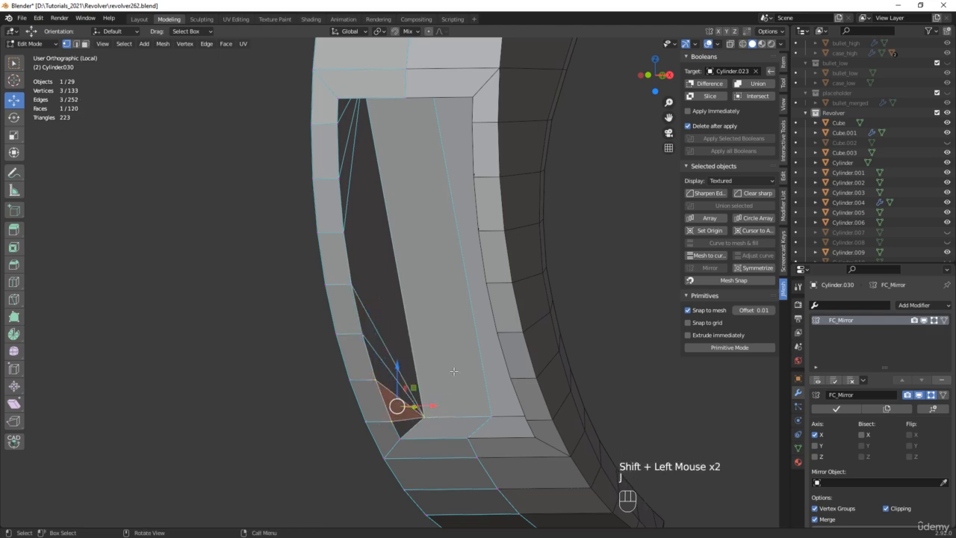
# In the left view with X-ray on, move the lower end edge of the recess floor toward the trigger's rear side
pyautogui.press('3')
pyautogui.click(439, 311)
pyautogui.scroll(-2, 438, 311)
pyautogui.keyDown('alt'); pyautogui.moveTo(406, 309); pyautogui.dragTo(553, 314, button='middle'); pyautogui.keyUp('alt')
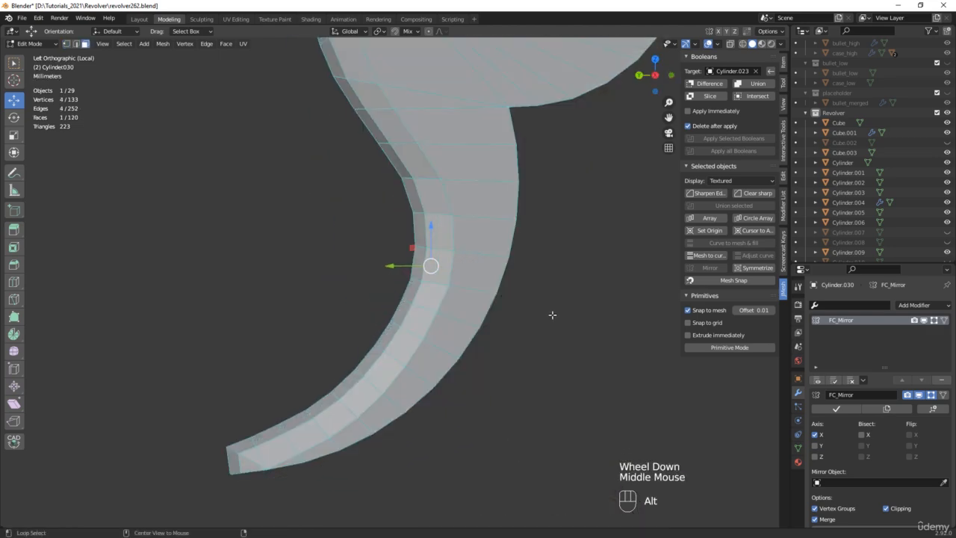
pyautogui.hotkey('alt', 'z')
pyautogui.keyDown('alt'); pyautogui.scroll(1, 524, 296); pyautogui.keyUp('alt')
pyautogui.moveTo(529, 279); pyautogui.dragTo(445, 363, button='middle')
pyautogui.press('2')
pyautogui.click(451, 372)
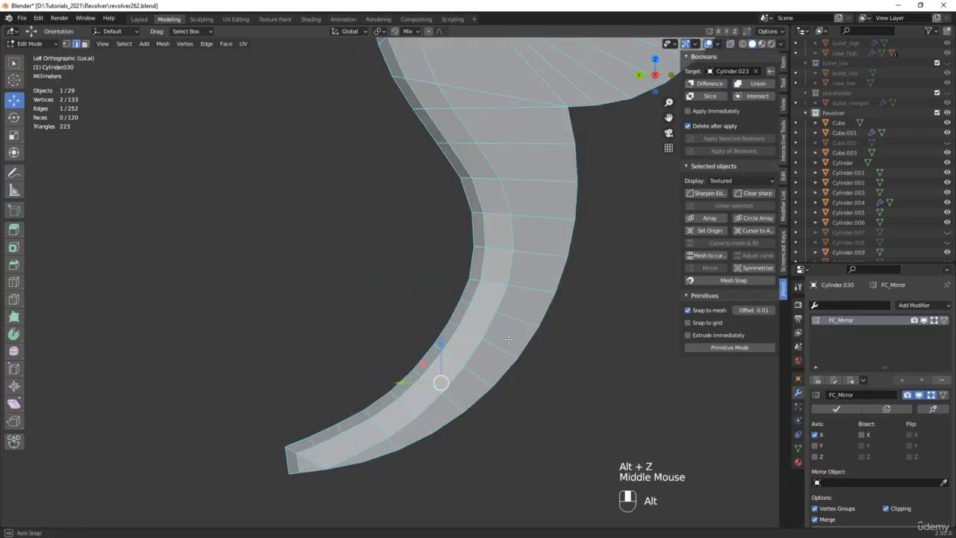
pyautogui.hotkey('alt', 'z')
pyautogui.moveTo(441, 382); pyautogui.dragTo(474, 364)
# Move the vertices at the recess floor's upper end down along the trigger, and switch X-ray off
pyautogui.scroll(2, 546, 154)
pyautogui.click(534, 146)
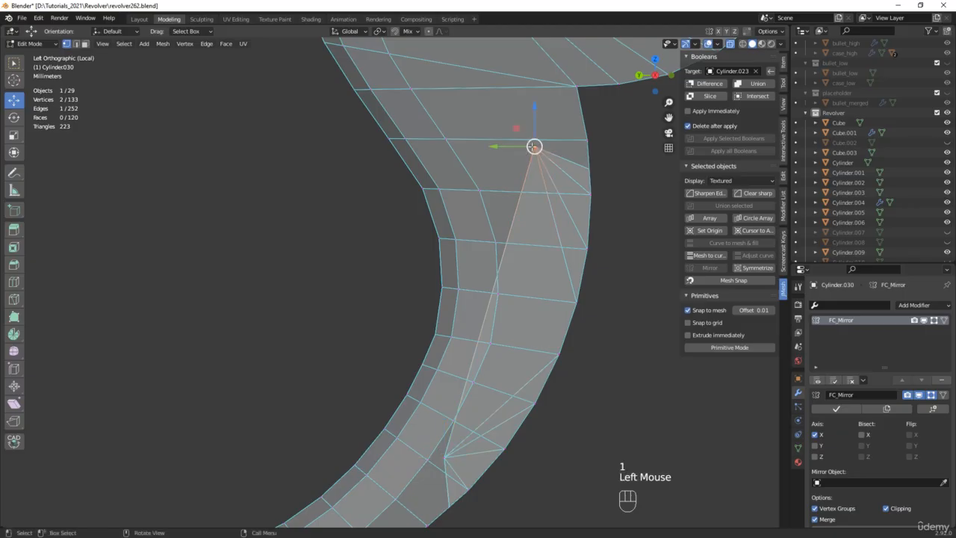
pyautogui.moveTo(518, 127); pyautogui.dragTo(533, 191)
pyautogui.scroll(-2, 533, 191)
pyautogui.hotkey('alt', 'z')
# Inset the six faces along the curved underside of the trigger's upper part by 1.524 mm with Boundary turned off
pyautogui.moveTo(533, 191); pyautogui.dragTo(443, 274, button='middle')
pyautogui.scroll(2, 448, 277)
pyautogui.press('3')
pyautogui.click(369, 324)
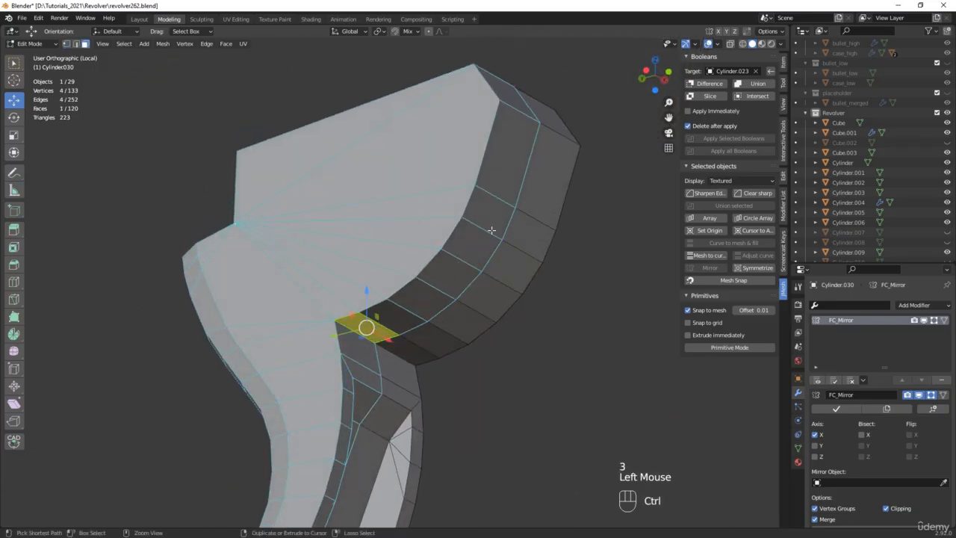
pyautogui.keyDown('ctrl'); pyautogui.click(488, 233); pyautogui.keyUp('ctrl')
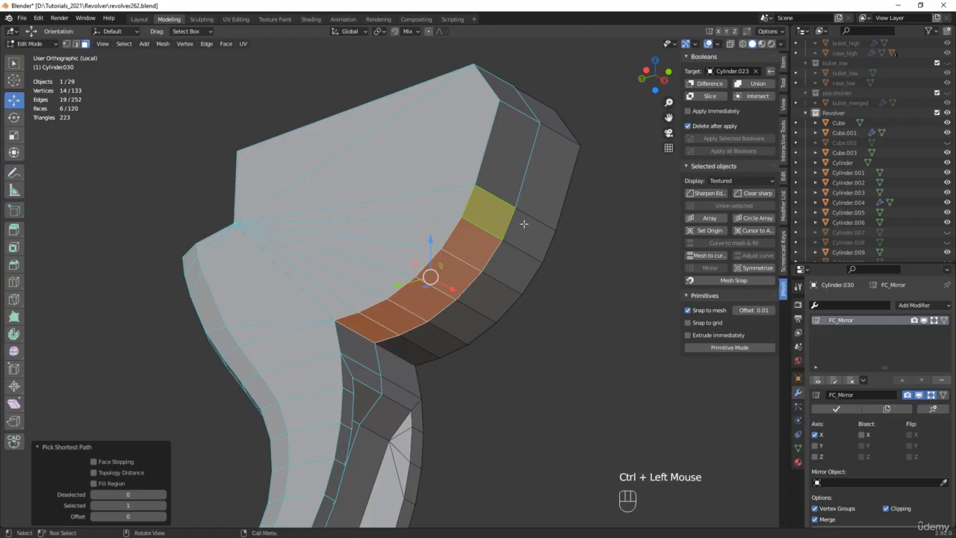
pyautogui.press('i')
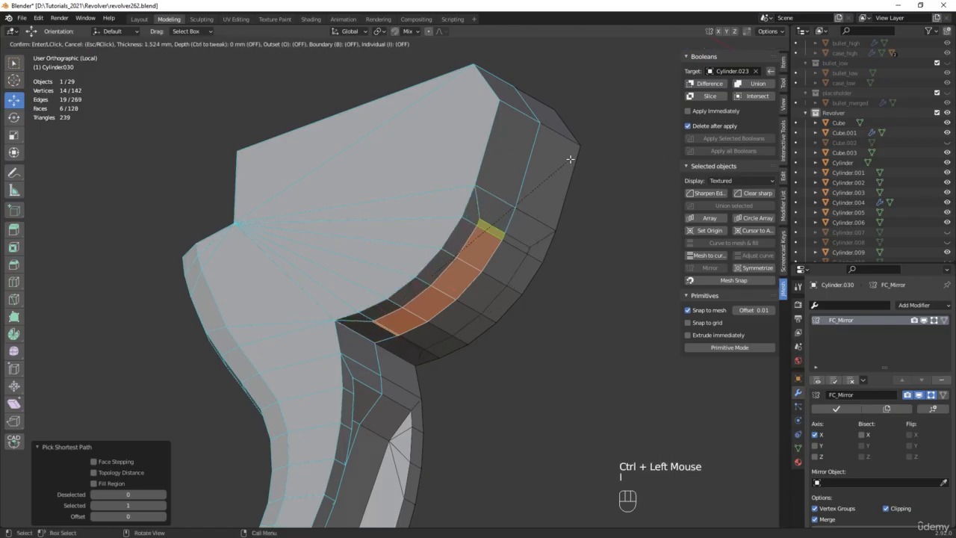
pyautogui.click(570, 159)
# Dissolve the extra crosswise edge at each end of the inset on the upper part's curved underside
pyautogui.moveTo(570, 159); pyautogui.dragTo(418, 298, button='middle')
pyautogui.scroll(3, 394, 322)
pyautogui.press('2')
pyautogui.click(394, 323)
pyautogui.press('x')
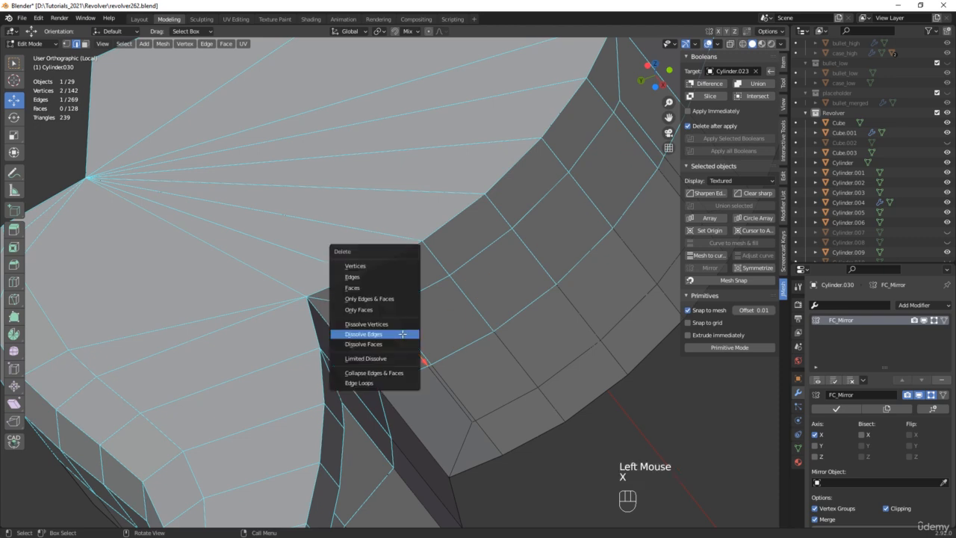
pyautogui.click(403, 339)
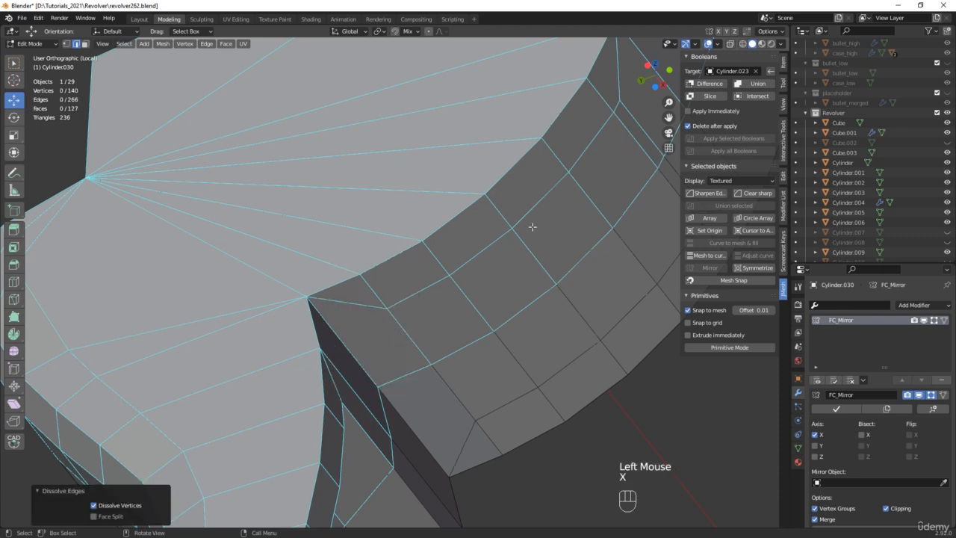
pyautogui.keyDown('shift'); pyautogui.moveTo(533, 227); pyautogui.dragTo(523, 250, button='middle'); pyautogui.keyUp('shift')
pyautogui.click(528, 238)
pyautogui.press('x')
pyautogui.click(523, 235)
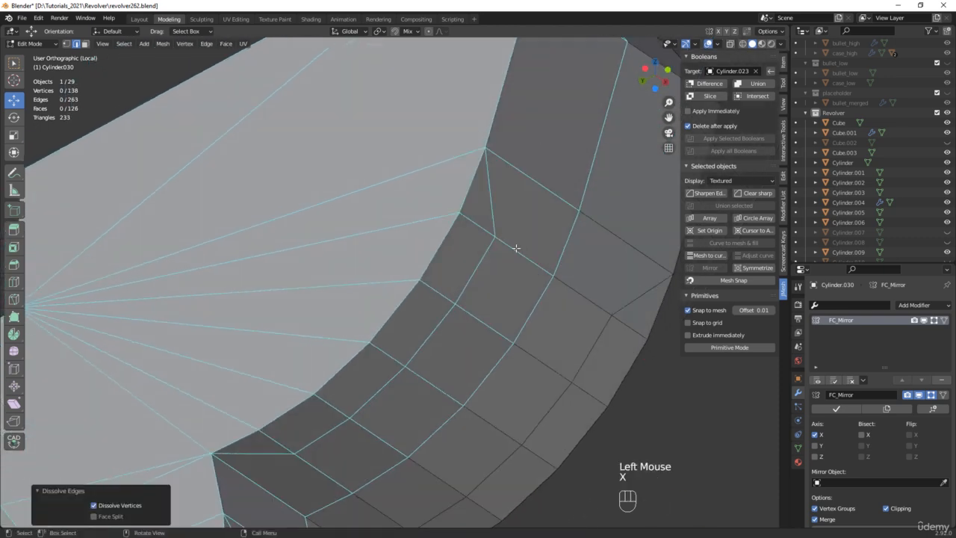
# Extrude the four inset faces on the curved underside inward by 1.8867 mm to form a second recess
pyautogui.scroll(-2, 514, 249)
pyautogui.press('3')
pyautogui.click(411, 391)
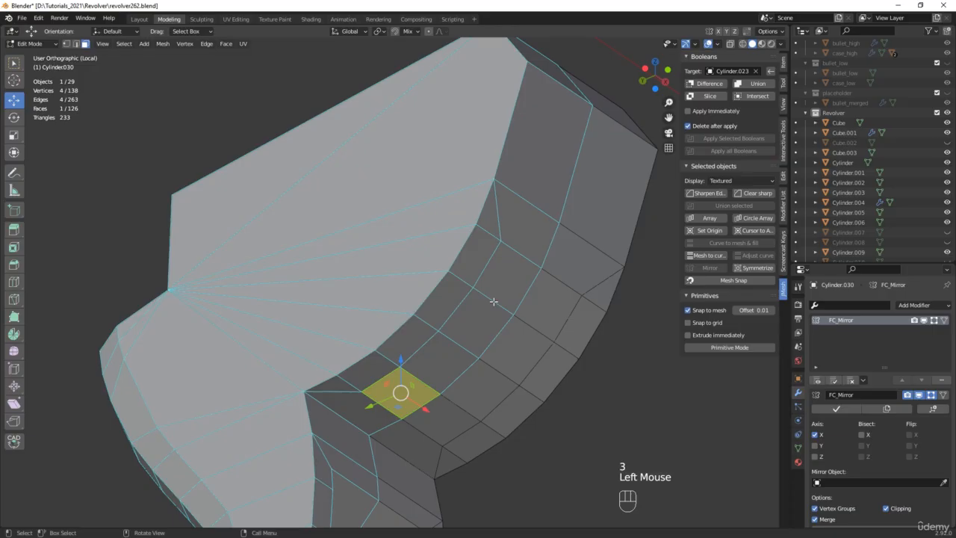
pyautogui.keyDown('ctrl'); pyautogui.click(493, 301); pyautogui.keyUp('ctrl')
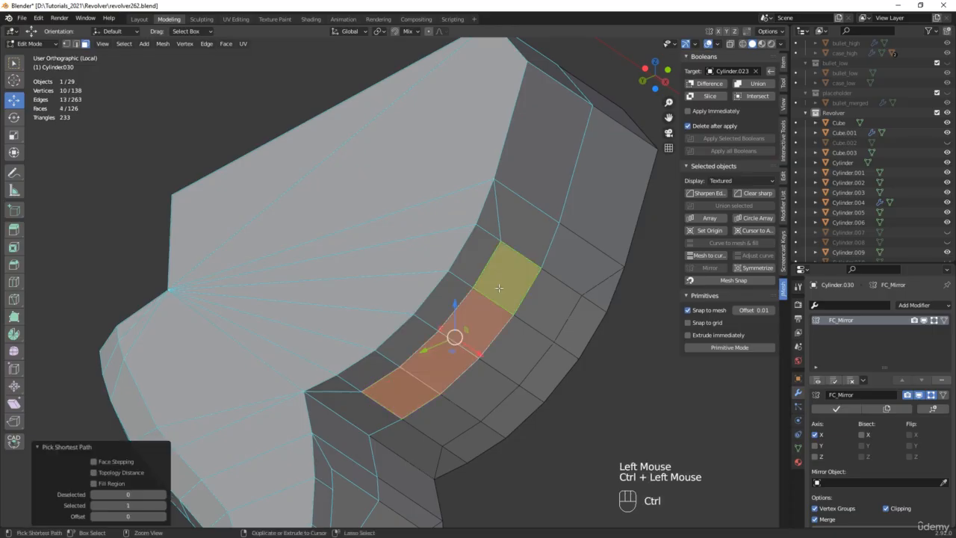
pyautogui.moveTo(493, 301); pyautogui.dragTo(495, 320, button='middle')
pyautogui.hotkey('alt', 'z')
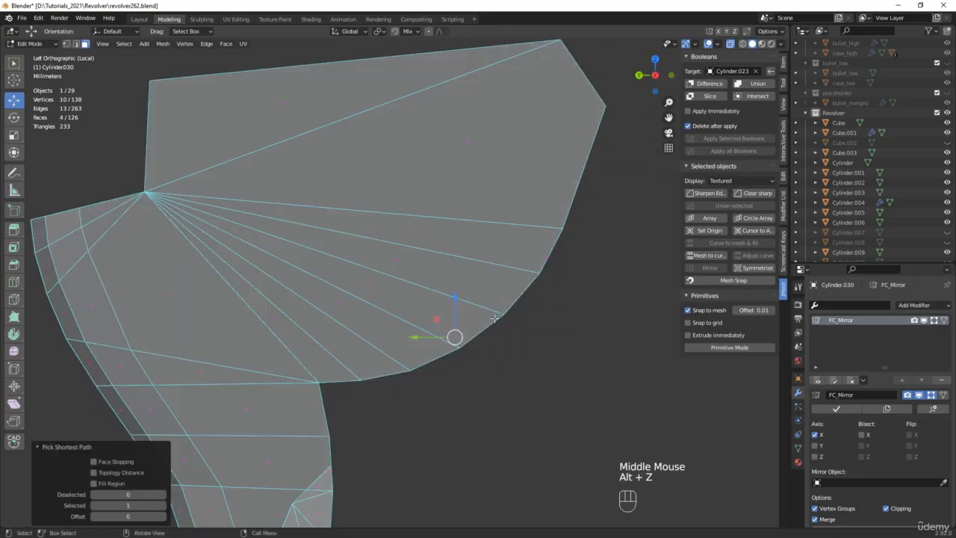
pyautogui.press('d')
pyautogui.click(500, 305)
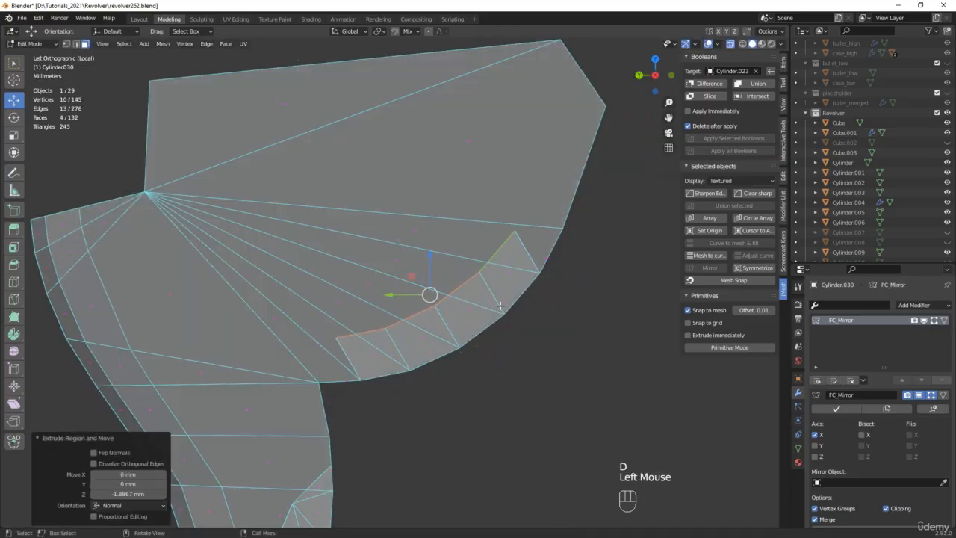
# With X-ray off, dissolve the crosswise edges on the second recess's floor and side wall
pyautogui.moveTo(503, 357); pyautogui.dragTo(455, 350, button='middle')
pyautogui.hotkey('alt', 'z')
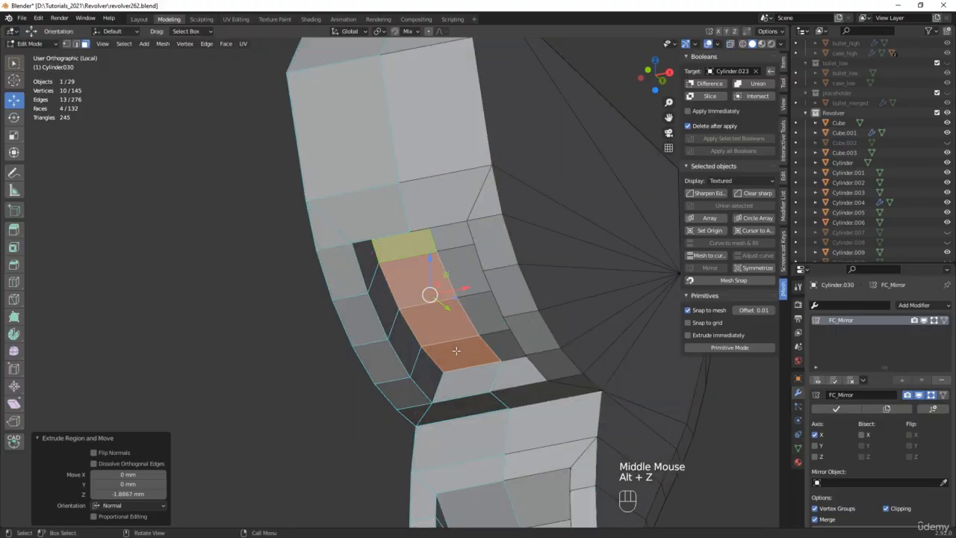
pyautogui.press('2')
pyautogui.click(418, 358)
pyautogui.keyDown('shift'); pyautogui.click(432, 340); pyautogui.keyUp('shift')
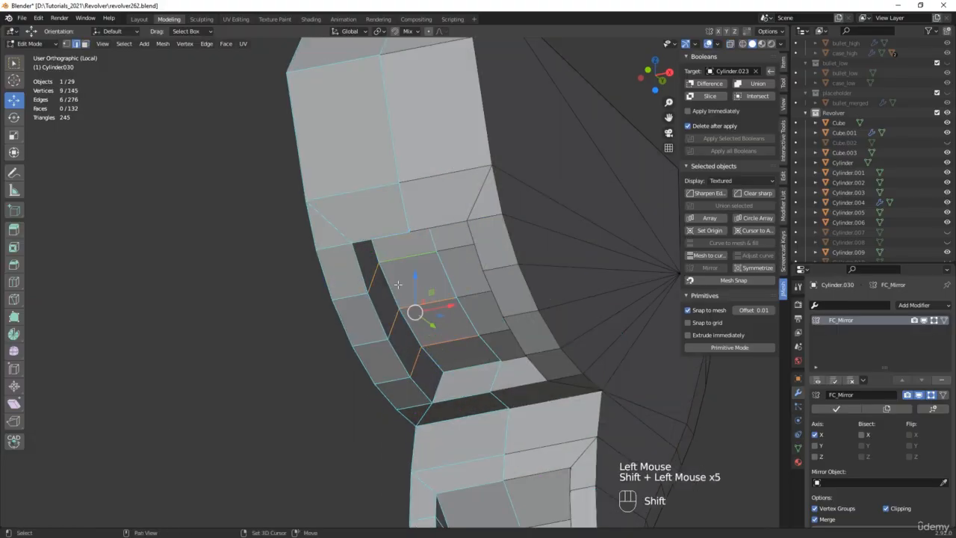
pyautogui.moveTo(398, 284); pyautogui.dragTo(512, 310, button='middle')
pyautogui.press('x')
pyautogui.click(373, 261)
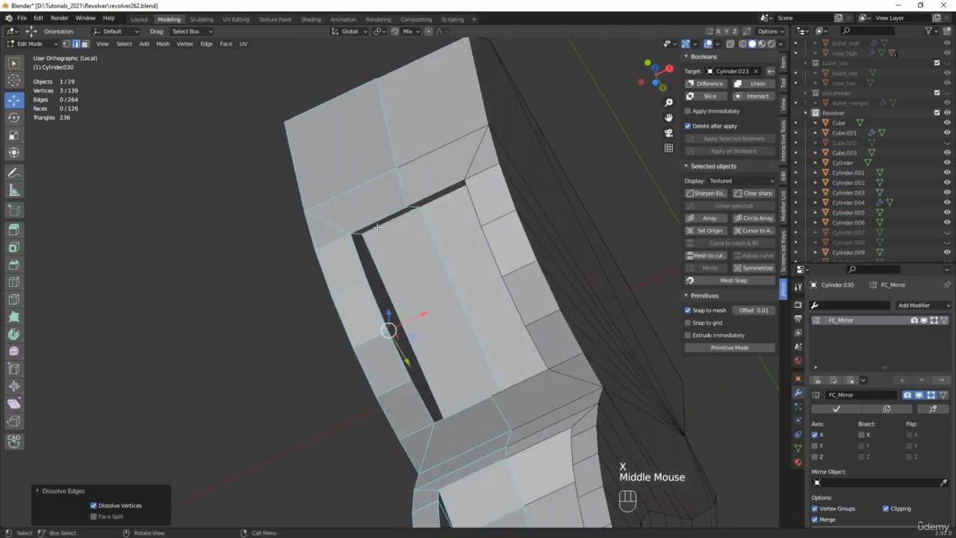
# With X-ray on, move the edge at the second recess floor's upper end by 0.53461 mm in Y and -1.642 mm in Z
pyautogui.click(378, 226)
pyautogui.hotkey('alt', 'z')
pyautogui.moveTo(372, 203); pyautogui.dragTo(362, 245)
pyautogui.scroll(3, 388, 245)
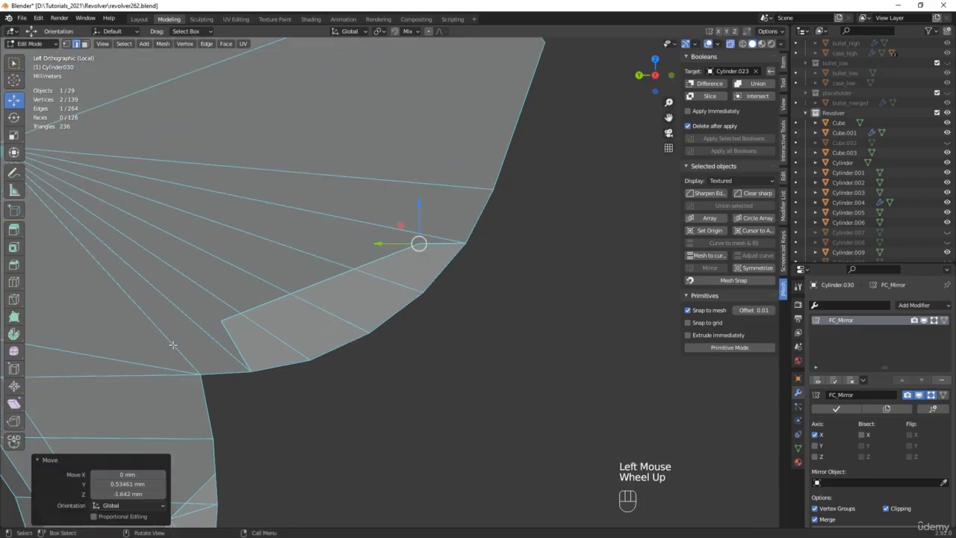
# Move the vertices at the second recess floor's lower end by -1.5911 mm in Y and -0.19889 mm in Z, with X-ray off again
pyautogui.press('1')
pyautogui.click(246, 308)
pyautogui.moveTo(214, 297); pyautogui.dragTo(275, 303)
pyautogui.scroll(-3, 288, 320)
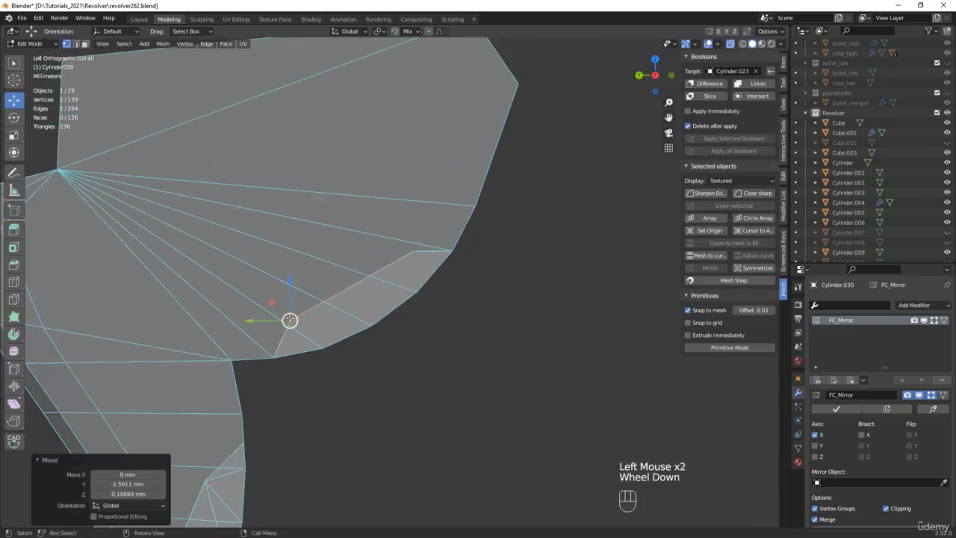
pyautogui.hotkey('alt', 'z')
pyautogui.moveTo(329, 339); pyautogui.dragTo(368, 341, button='middle')
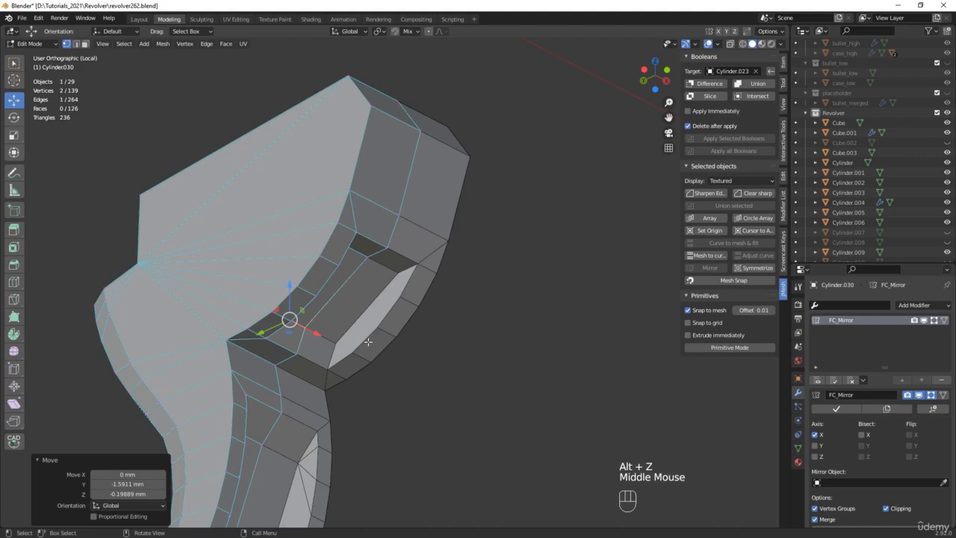
# Leave local view and unhide Cylinder.007, Cylinder.008 and Cylinder.010 through Cylinder.013
pyautogui.press('/')
pyautogui.scroll(-7, 498, 336)
pyautogui.keyDown('shift'); pyautogui.moveTo(498, 336); pyautogui.dragTo(437, 356, button='middle'); pyautogui.keyUp('shift')
pyautogui.scroll(-3, 333, 253)
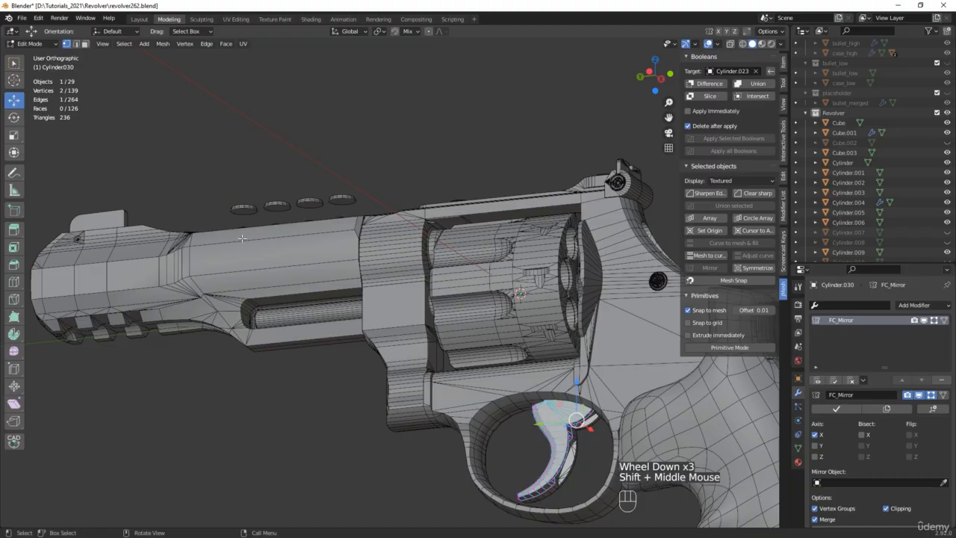
pyautogui.moveTo(141, 194); pyautogui.dragTo(168, 197, button='middle')
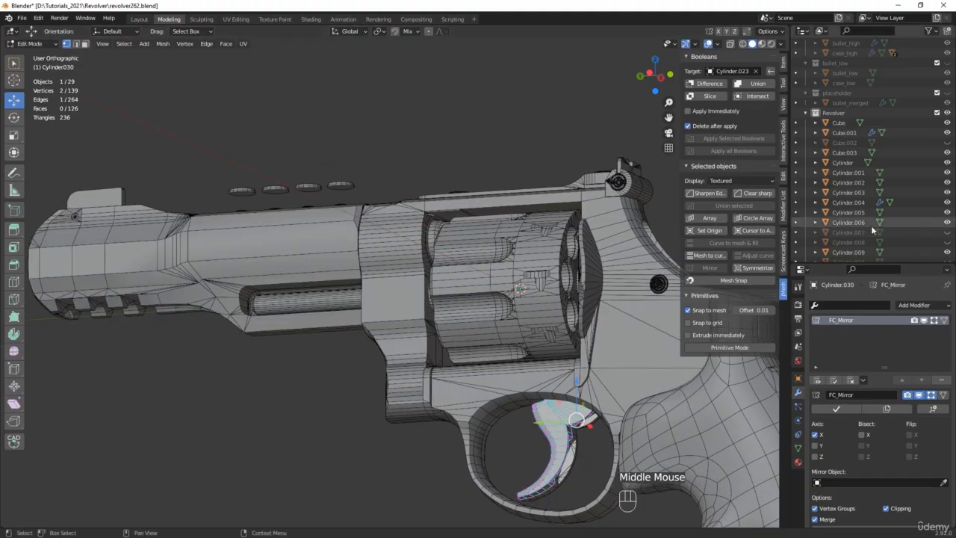
pyautogui.scroll(-1, 934, 210)
pyautogui.moveTo(947, 192); pyautogui.dragTo(946, 202)
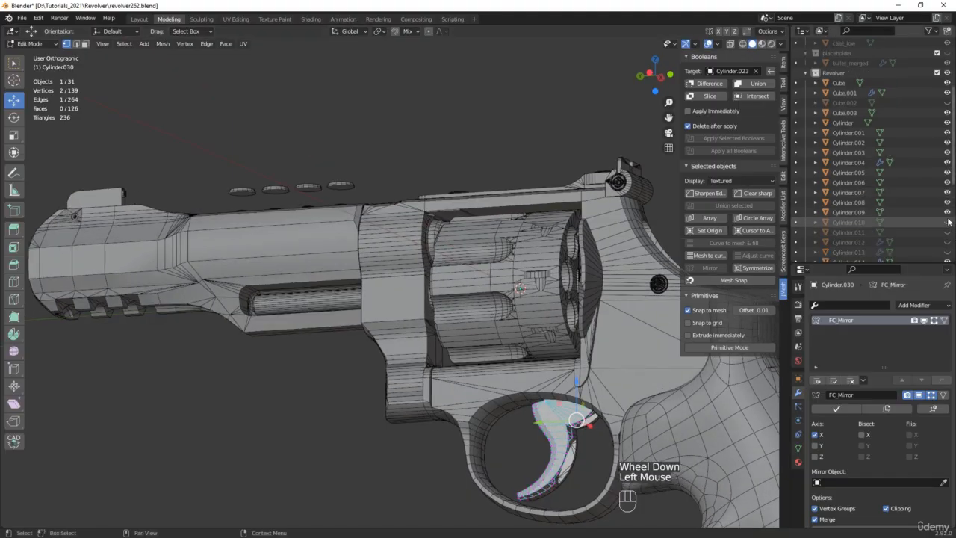
# Duplicate the small cylinder at the front sight's rear and place the copy behind the trigger, moved -137.81 mm in Y and -86.11 mm in Z
pyautogui.scroll(3, 197, 209)
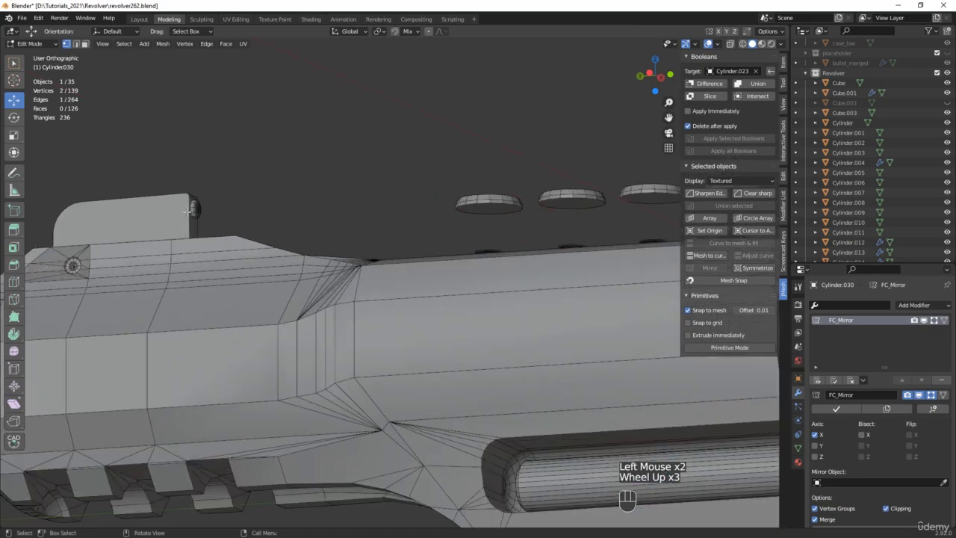
pyautogui.press('Tab')
pyautogui.click(197, 209)
pyautogui.scroll(-4, 198, 208)
pyautogui.moveTo(197, 208); pyautogui.dragTo(385, 232, button='middle')
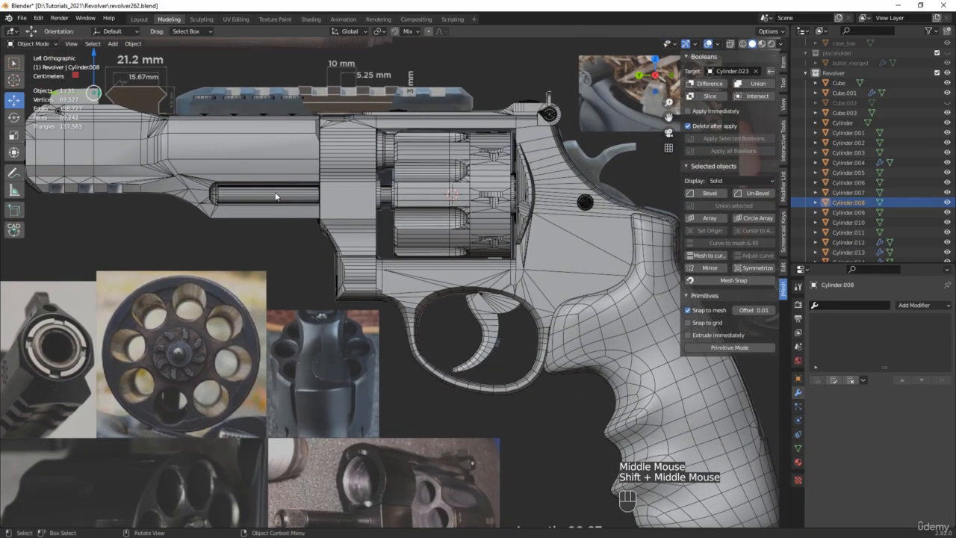
pyautogui.hotkey('shift', 'd')
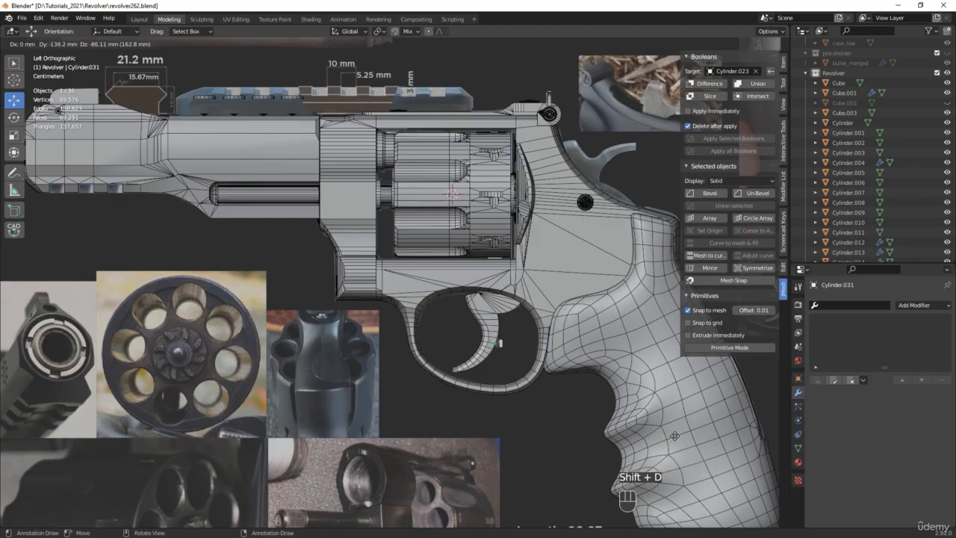
pyautogui.click(676, 439)
# With X-ray on, extend the copied pin's trigger-side end by 2.5345 mm in Y
pyautogui.scroll(7, 499, 345)
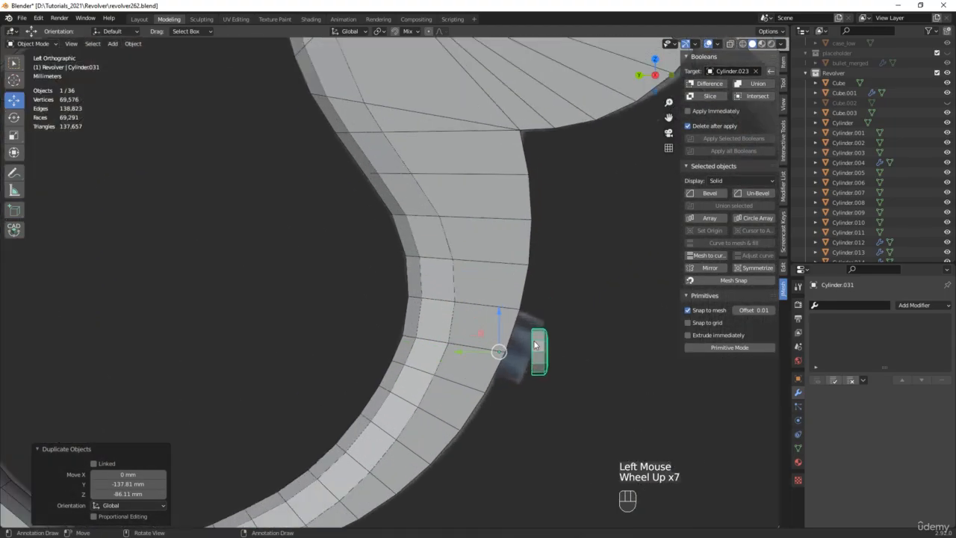
pyautogui.hotkey('alt', 'z')
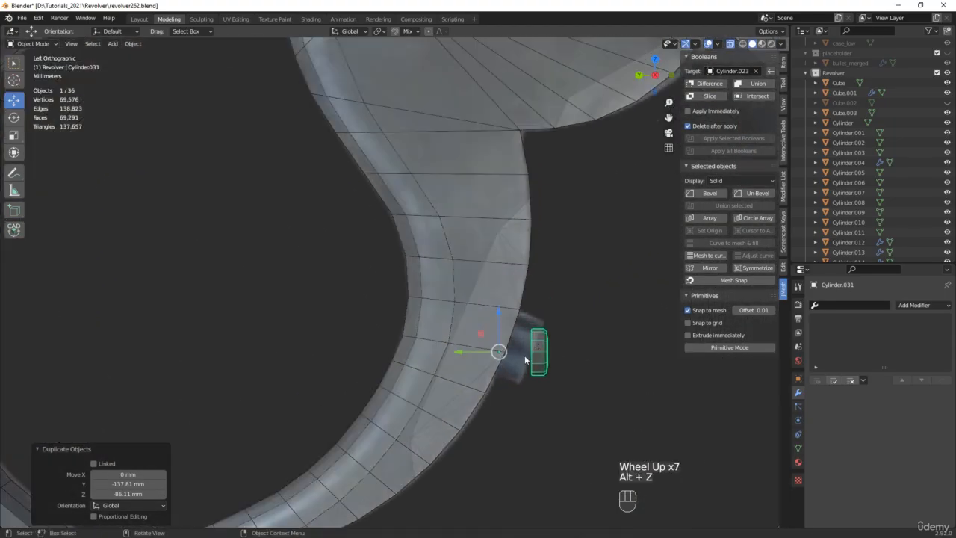
pyautogui.press('Tab')
pyautogui.moveTo(510, 418); pyautogui.dragTo(539, 315)
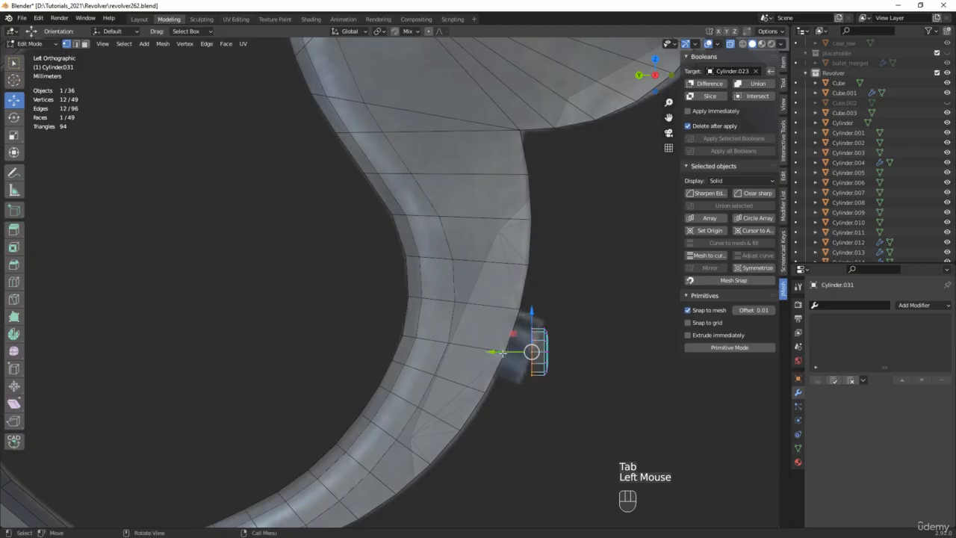
pyautogui.moveTo(502, 353); pyautogui.dragTo(441, 347)
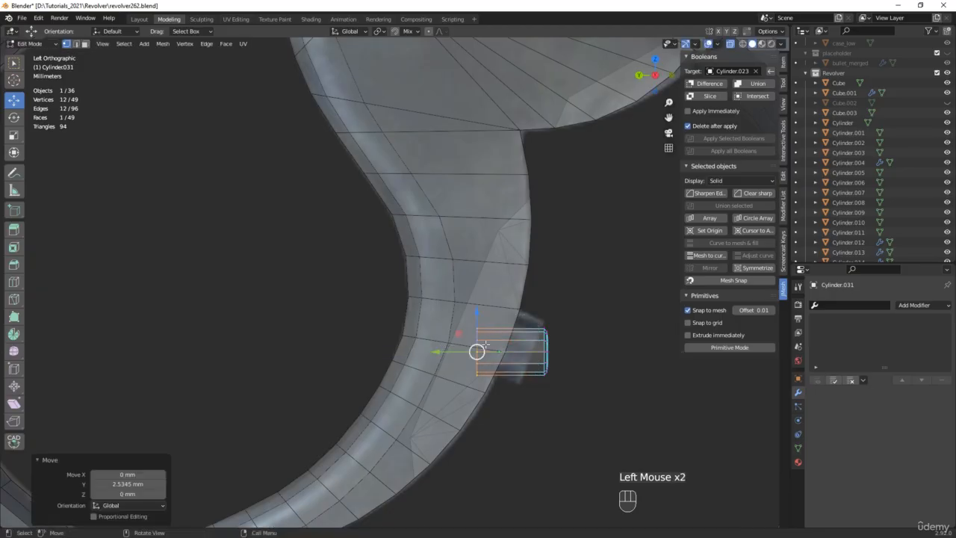
# Rotate the whole pin 20° about the X axis and scale it uniformly by 1.591
pyautogui.press('Tab')
pyautogui.press('e')
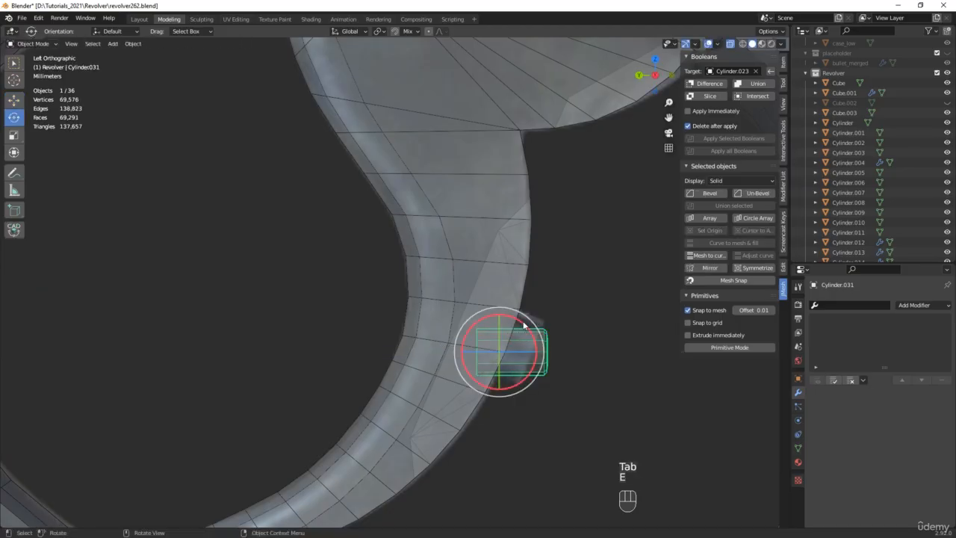
pyautogui.moveTo(520, 321); pyautogui.dragTo(531, 335)
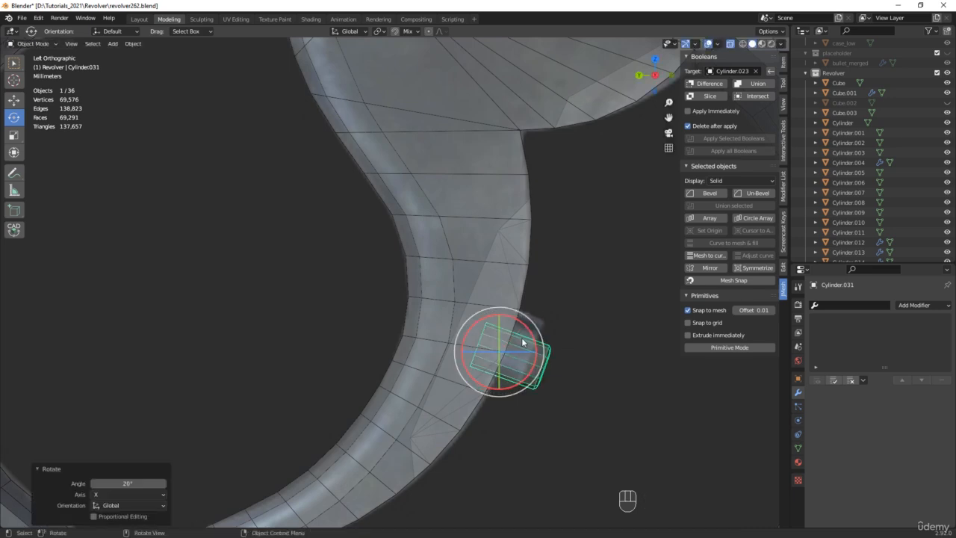
pyautogui.press('s')
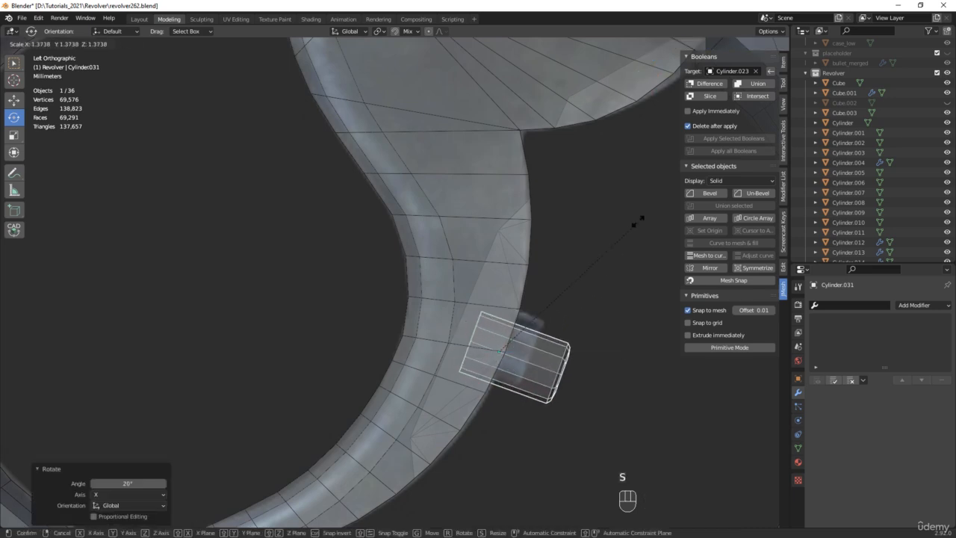
pyautogui.click(650, 192)
# Move the pin in the side view until its rear end matches the reference, undoing the accidental collection isolation
pyautogui.press('w')
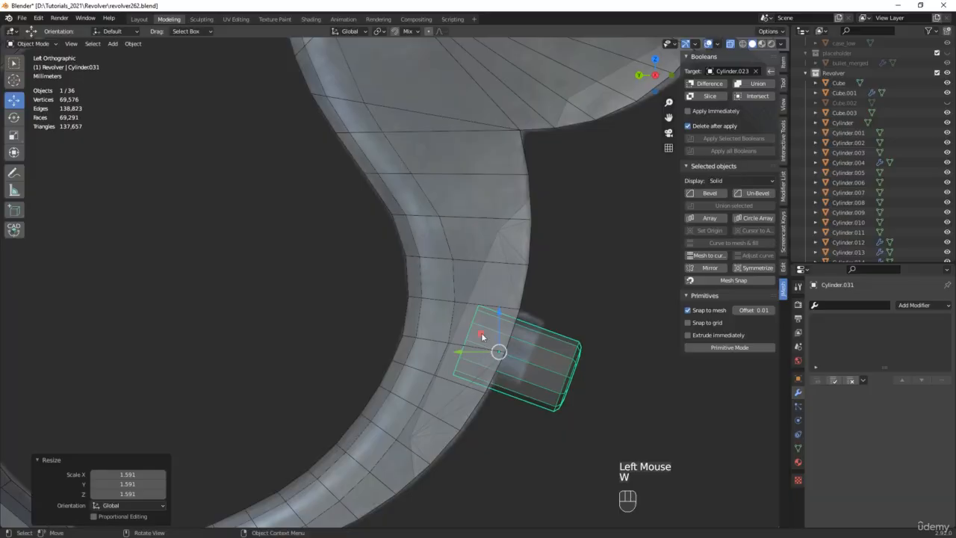
pyautogui.moveTo(482, 336); pyautogui.dragTo(442, 307)
pyautogui.press('1')
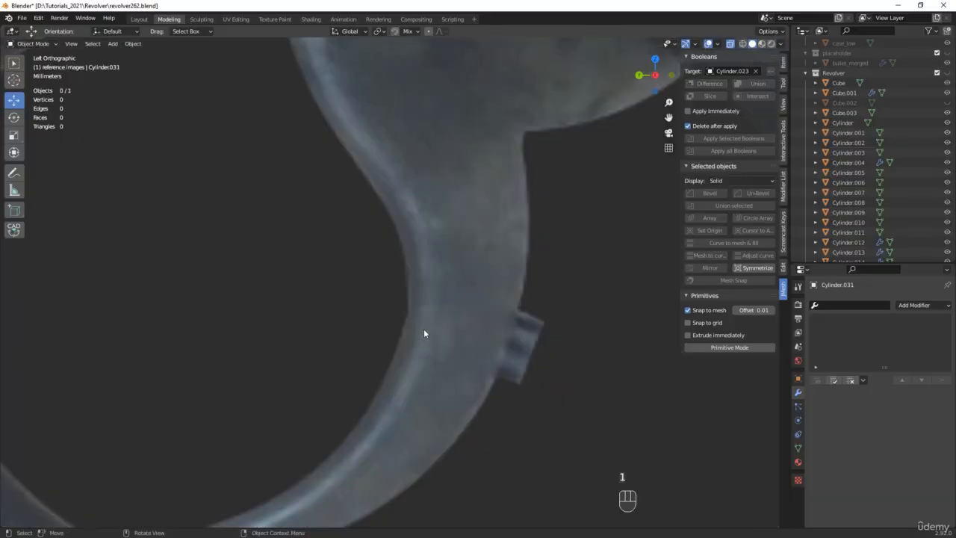
pyautogui.hotkey('ctrl', 'z')
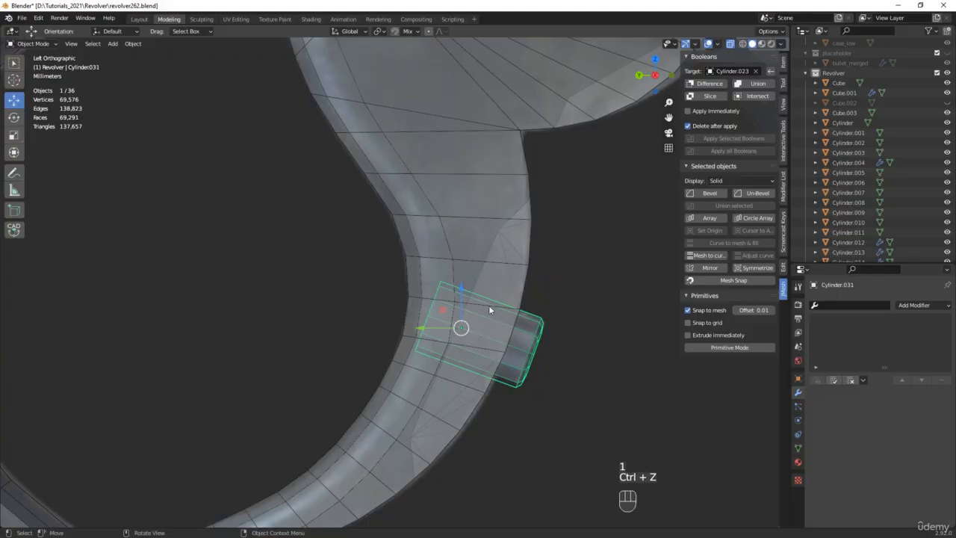
# Set the transform orientation to Local and move the pin's trigger-side end -1.4645 mm in Z, with X-ray off again
pyautogui.press('Tab')
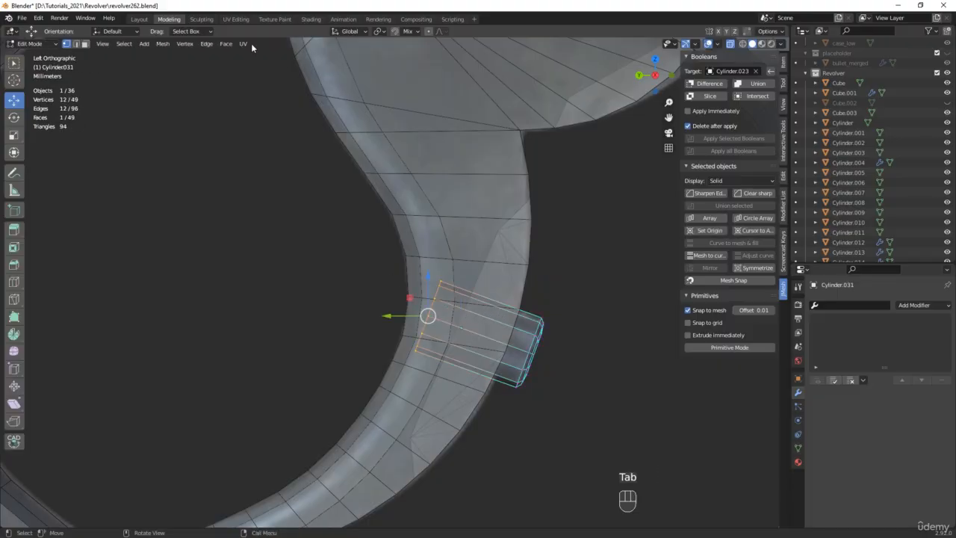
pyautogui.click(360, 32)
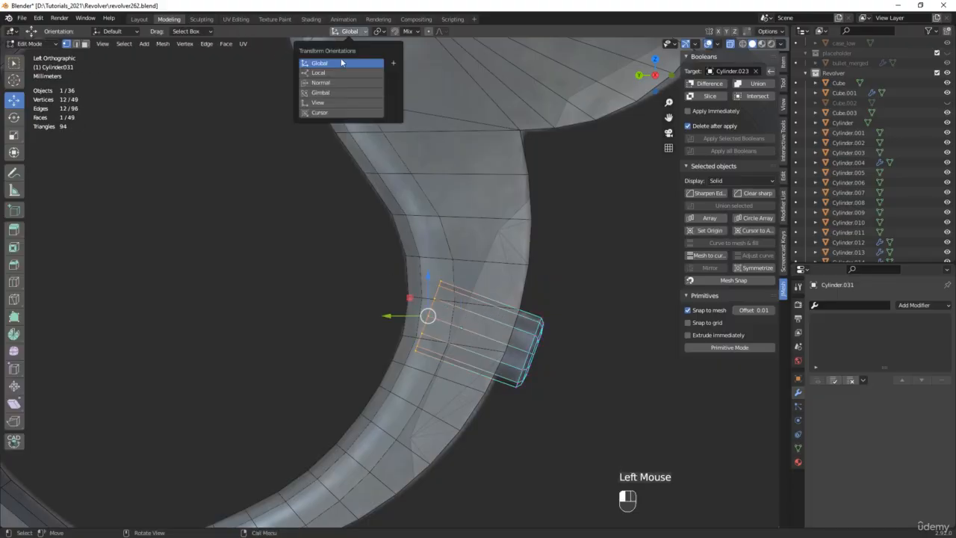
pyautogui.click(323, 71)
pyautogui.moveTo(401, 305); pyautogui.dragTo(431, 315)
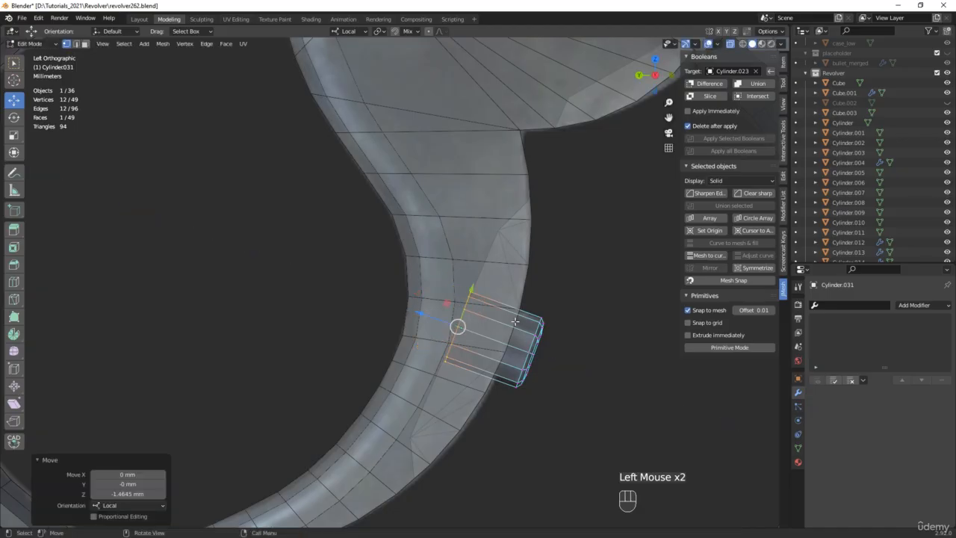
pyautogui.press('Tab')
pyautogui.scroll(-2, 478, 321)
pyautogui.hotkey('alt', 'z')
# Examine the pin in isolation and on the trigger, and compare the trigger with the revolver reference photo
pyautogui.moveTo(478, 321); pyautogui.dragTo(527, 312, button='middle')
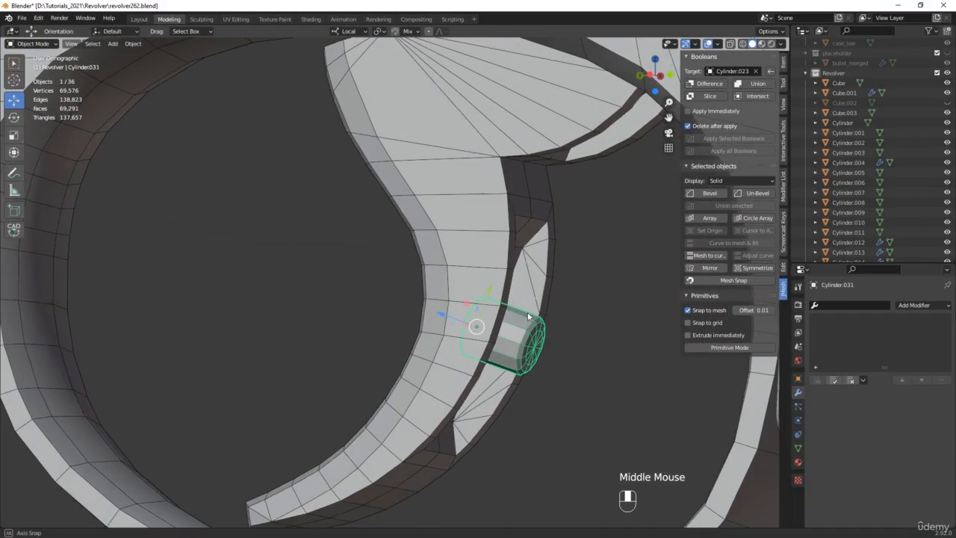
pyautogui.scroll(-5, 532, 309)
pyautogui.press('KP_Divide')
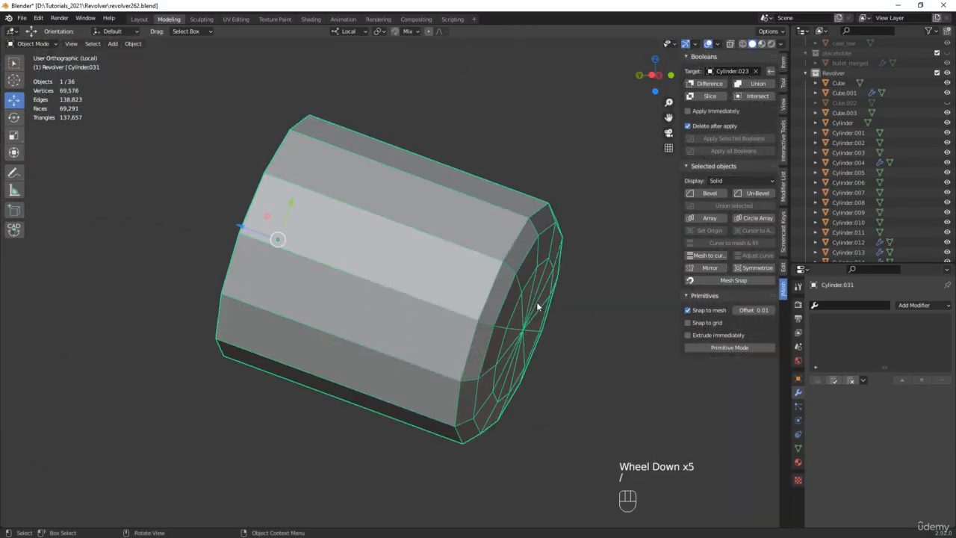
pyautogui.press('KP_Divide')
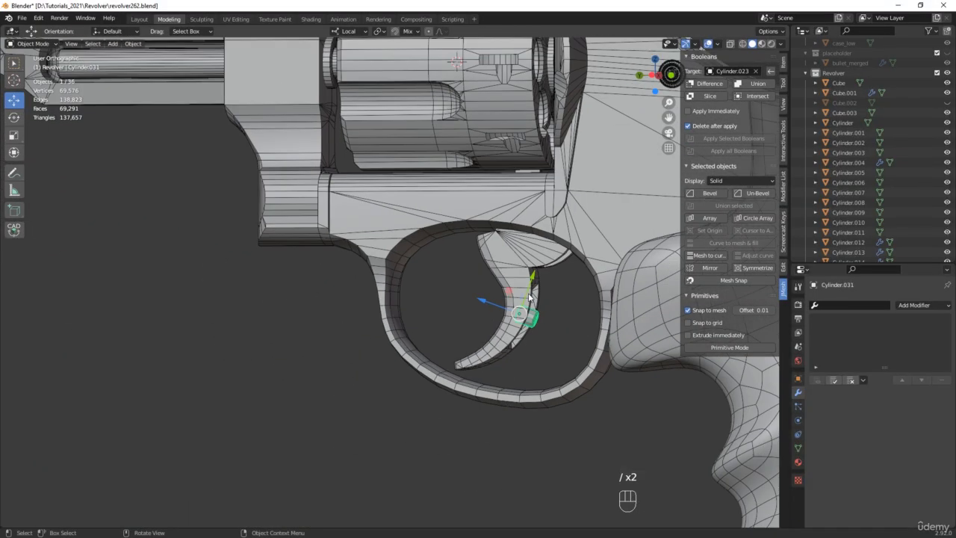
pyautogui.scroll(-2, 525, 293)
pyautogui.keyDown('shift'); pyautogui.moveTo(524, 294); pyautogui.dragTo(460, 305, button='middle'); pyautogui.keyUp('shift')
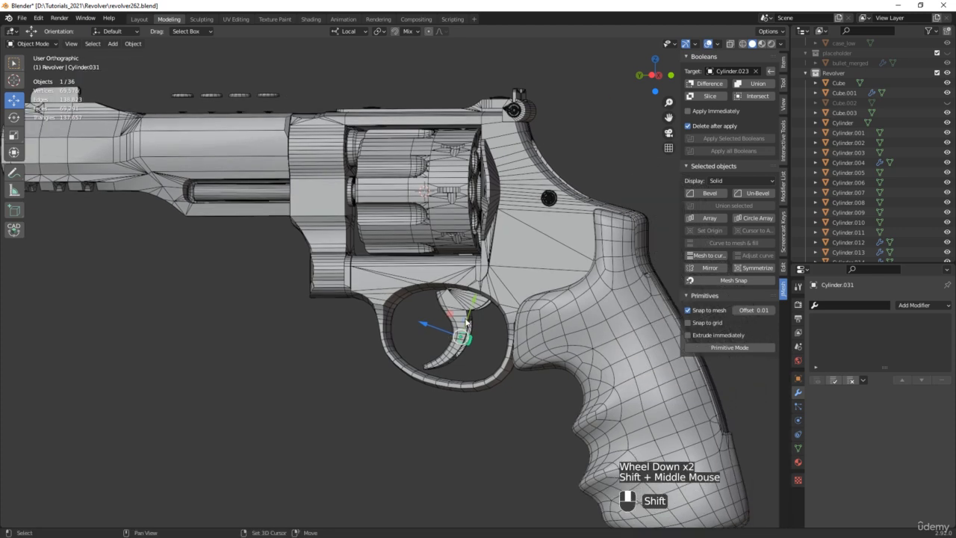
pyautogui.click(358, 402)
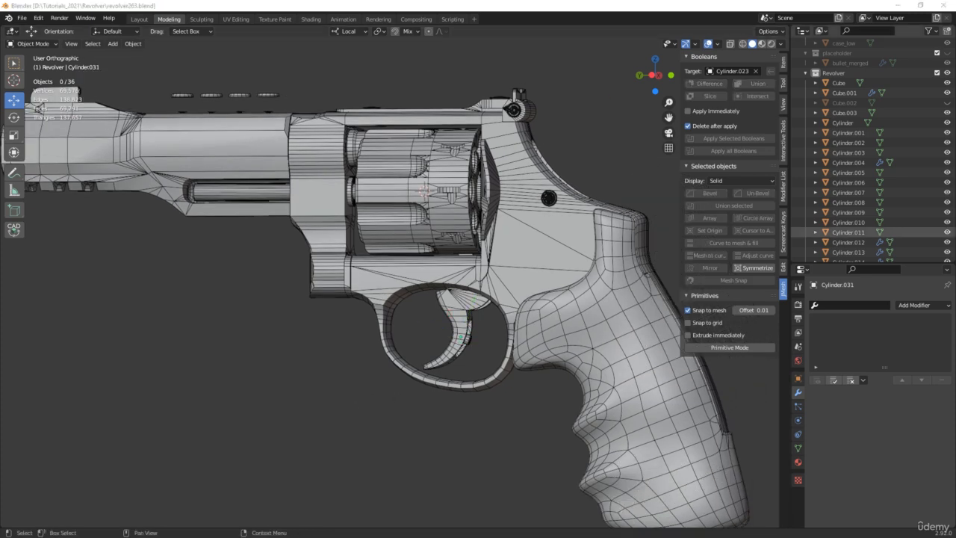
pyautogui.moveTo(955, 139); pyautogui.dragTo(666, 112)
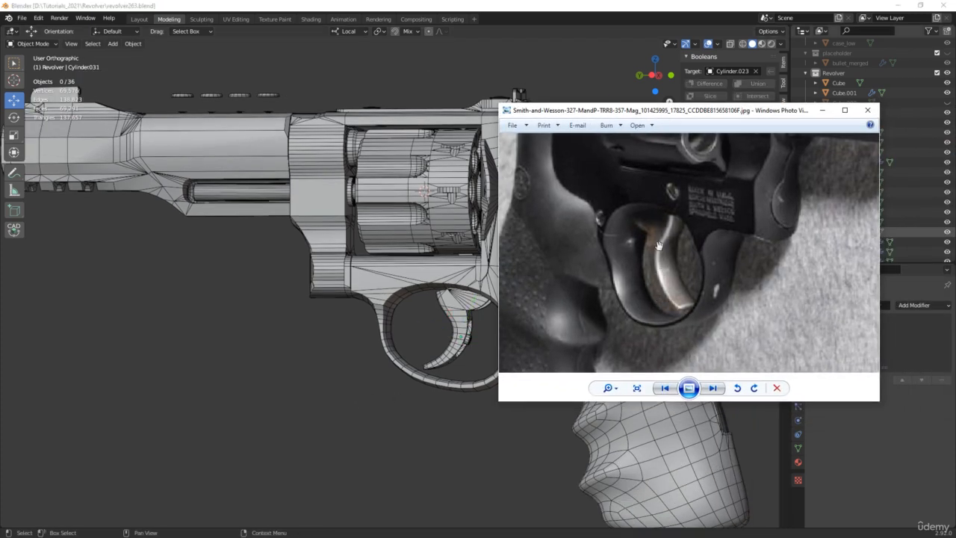
pyautogui.moveTo(662, 113); pyautogui.dragTo(955, 112)
# Select the side faces of the trigger's lower curved part down to the tip and move them outward by -1.2442 mm in local X
pyautogui.click(453, 313)
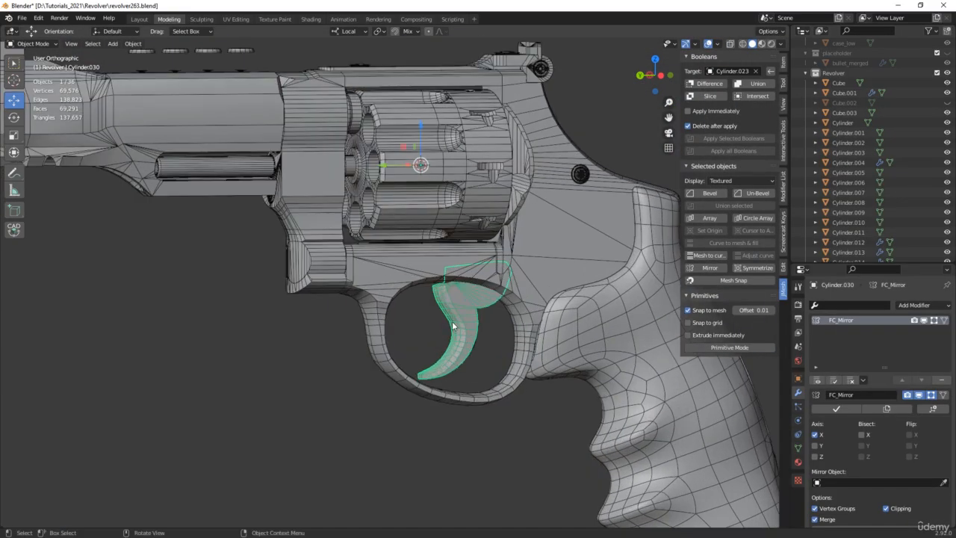
pyautogui.press('Tab')
pyautogui.scroll(5, 451, 321)
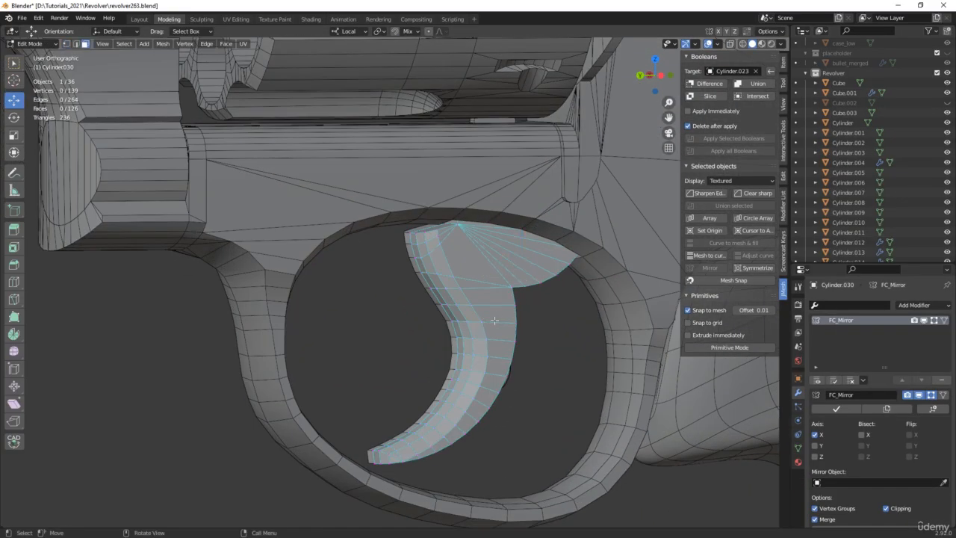
pyautogui.click(496, 314)
pyautogui.keyDown('ctrl'); pyautogui.click(415, 457); pyautogui.keyUp('ctrl')
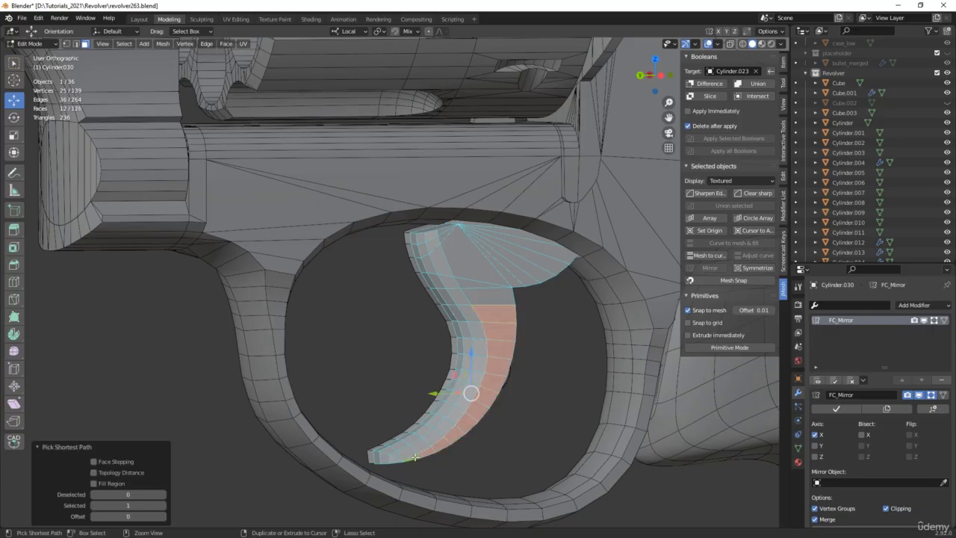
pyautogui.scroll(3, 415, 457)
pyautogui.keyDown('ctrl'); pyautogui.click(388, 459); pyautogui.keyUp('ctrl')
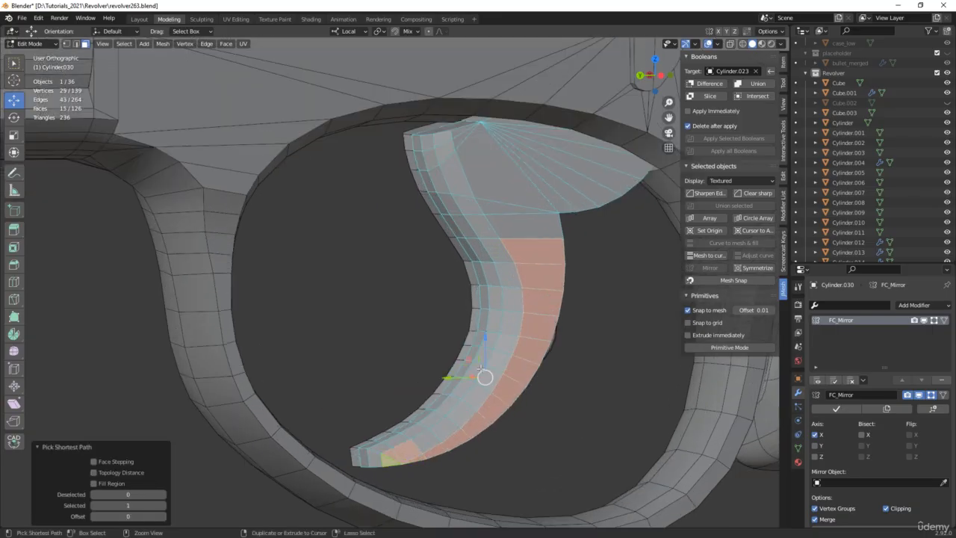
pyautogui.keyDown('ctrl'); pyautogui.click(498, 254); pyautogui.keyUp('ctrl')
pyautogui.keyDown('ctrl'); pyautogui.click(377, 451); pyautogui.keyUp('ctrl')
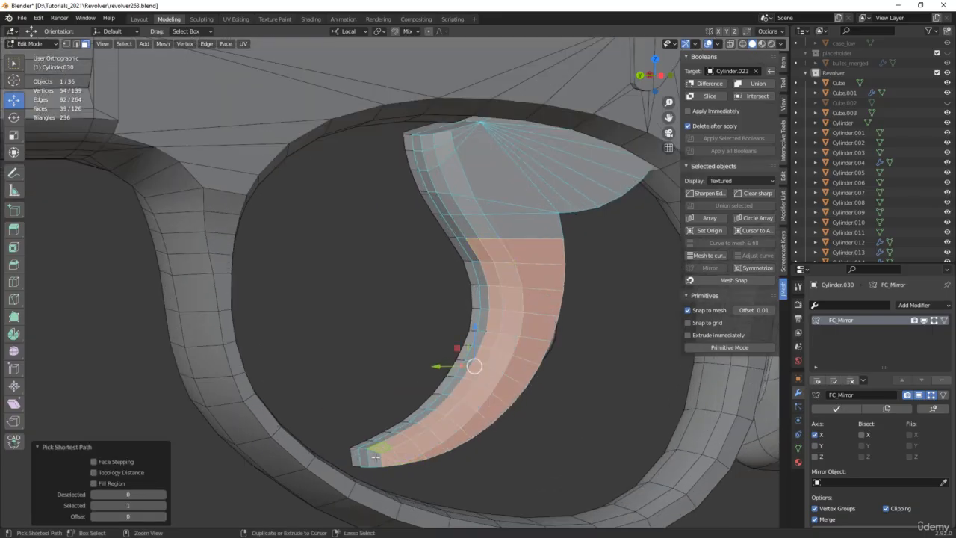
pyautogui.moveTo(429, 335); pyautogui.dragTo(506, 338, button='middle')
pyautogui.hotkey('alt', 'z')
pyautogui.scroll(2, 458, 371)
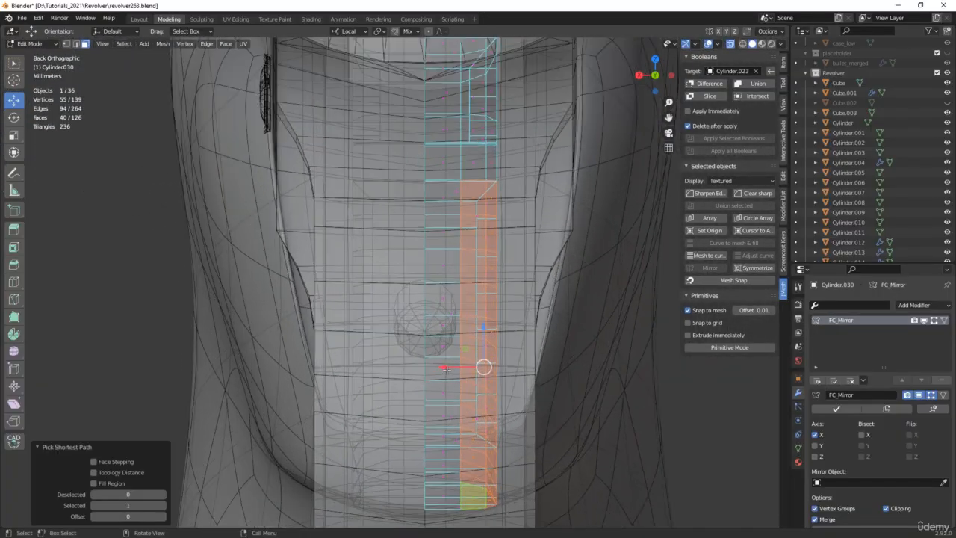
pyautogui.moveTo(453, 367); pyautogui.dragTo(477, 369)
pyautogui.scroll(-3, 499, 368)
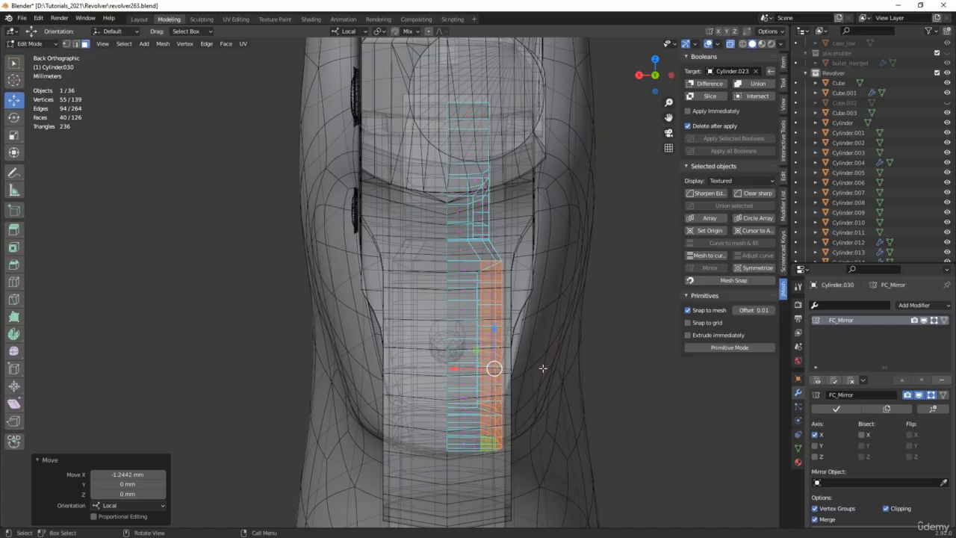
# Select the three side edges across the top of the widened section and move them 0.9677 mm in local X
pyautogui.moveTo(542, 368); pyautogui.dragTo(472, 366, button='middle')
pyautogui.hotkey('alt', 'z')
pyautogui.scroll(4, 511, 261)
pyautogui.press('2')
pyautogui.click(472, 266)
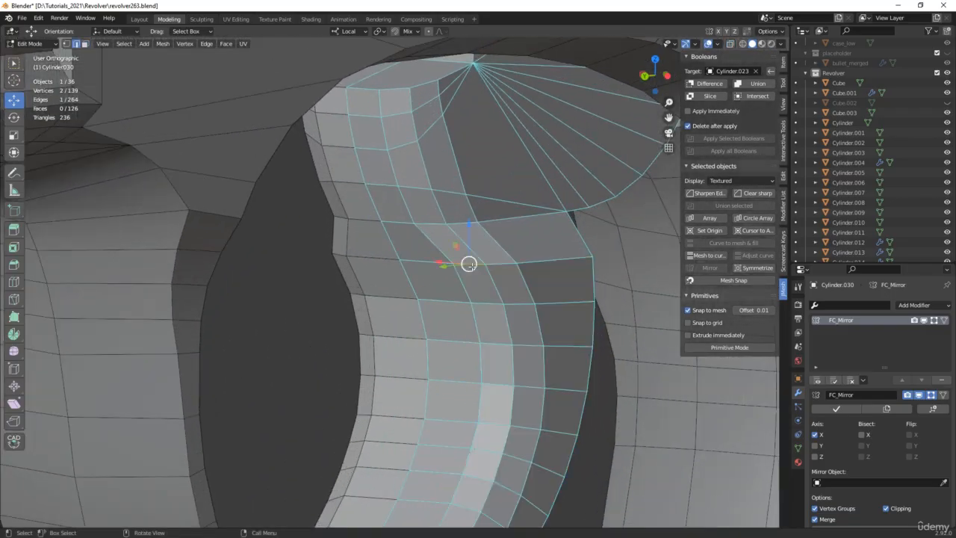
pyautogui.keyDown('ctrl'); pyautogui.click(543, 261); pyautogui.keyUp('ctrl')
pyautogui.moveTo(458, 297)
pyautogui.keyDown('alt'); pyautogui.mouseDown(button='middle')
pyautogui.moveTo(458, 309)
pyautogui.moveTo(471, 295)
pyautogui.mouseUp(button='middle'); pyautogui.keyUp('alt')
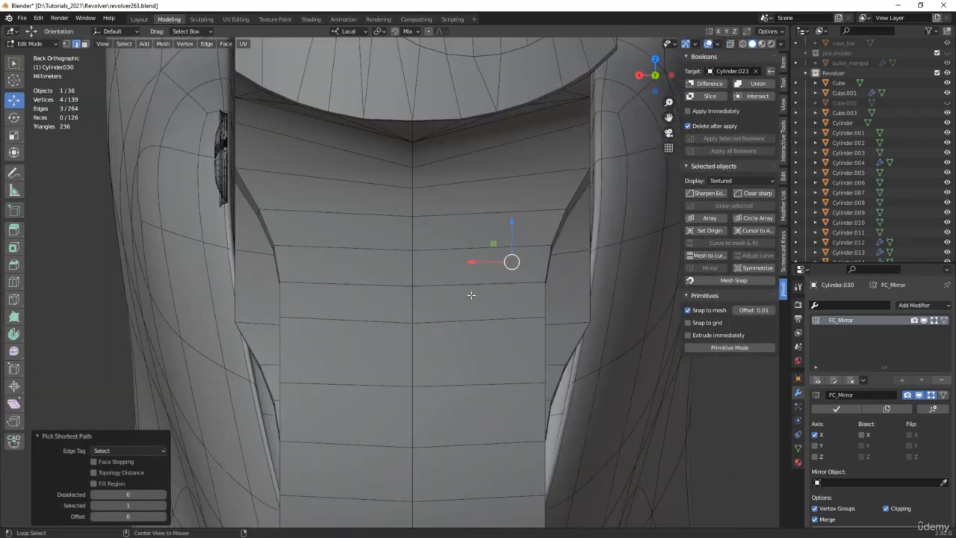
pyautogui.hotkey('alt', 'z')
pyautogui.press('g')
pyautogui.press('x')
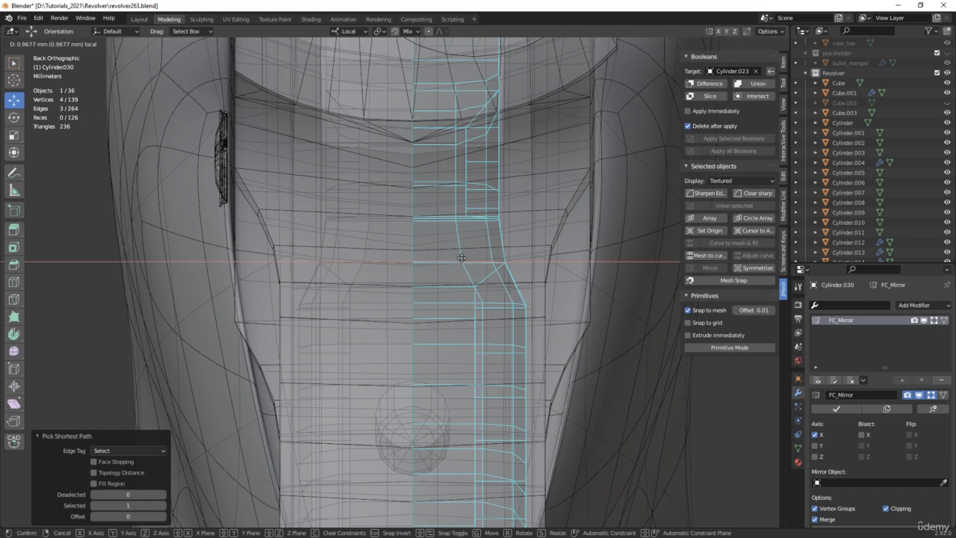
pyautogui.click(461, 258)
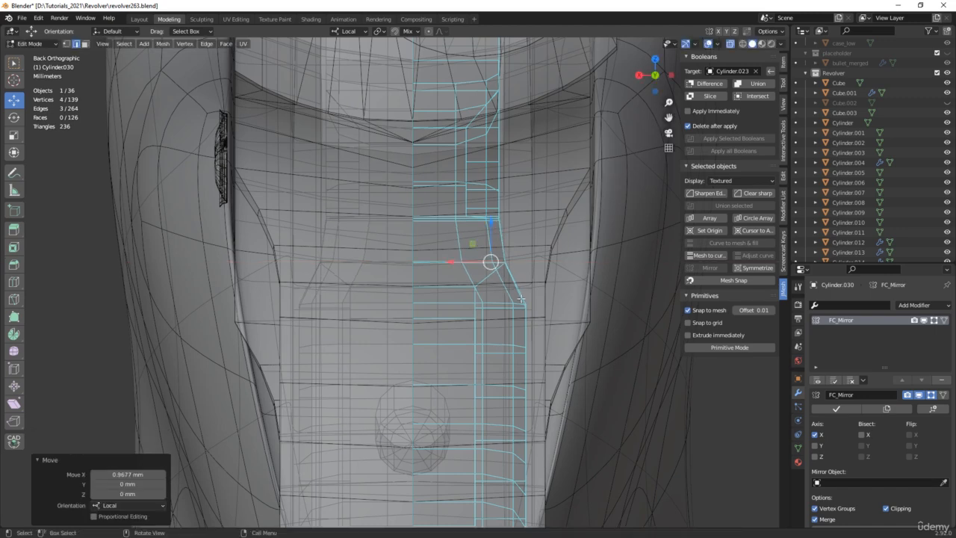
# Move the three side vertices just below that transition 0.34667 mm in local X to smooth the widening
pyautogui.scroll(3, 530, 305)
pyautogui.press('1')
pyautogui.moveTo(542, 287); pyautogui.dragTo(467, 300)
pyautogui.scroll(-5, 475, 302)
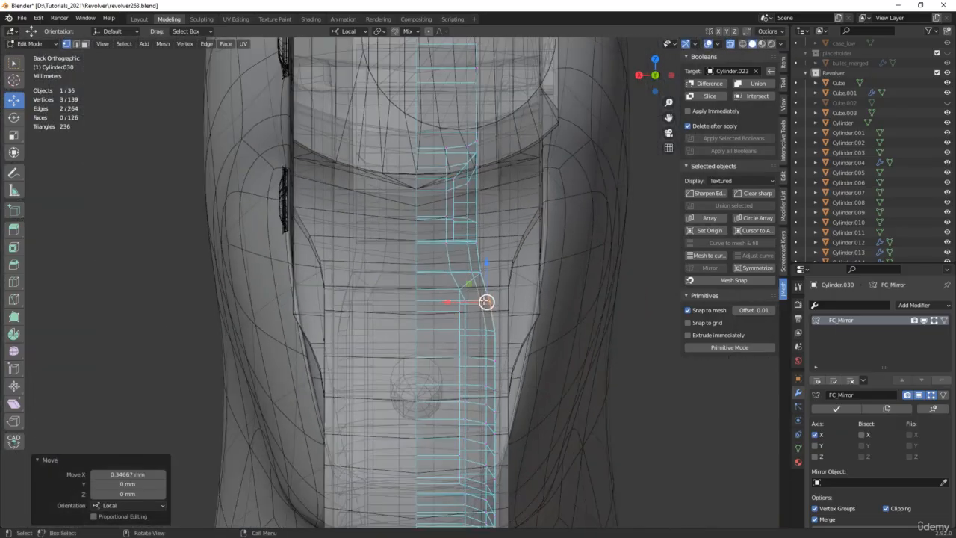
pyautogui.hotkey('alt', 'z')
pyautogui.scroll(-5, 550, 305)
pyautogui.moveTo(550, 305); pyautogui.dragTo(517, 317, button='middle')
# Select the vertices along the trigger's entire outer side through X-ray, shift them slightly in local X, and return to Object Mode
pyautogui.hotkey('alt', 'z')
pyautogui.scroll(2, 558, 418)
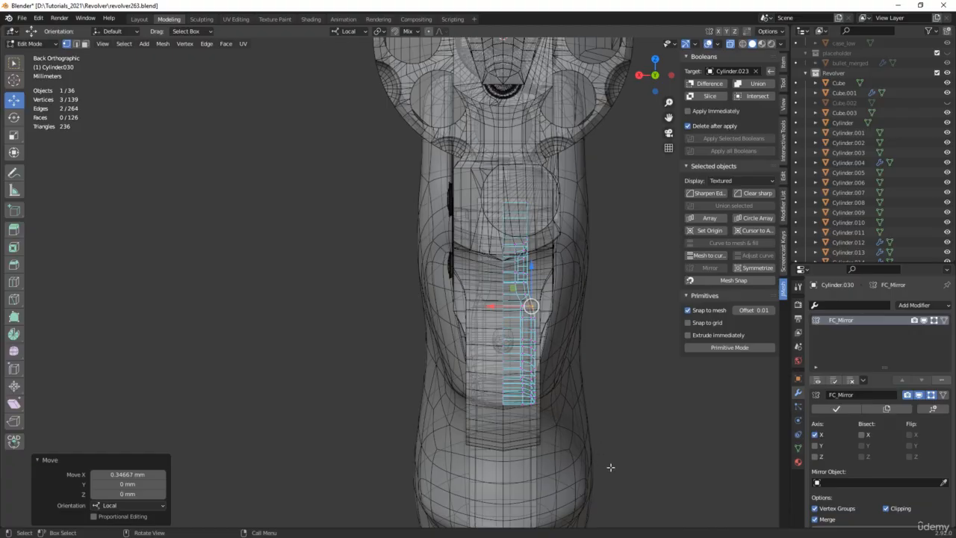
pyautogui.moveTo(610, 466); pyautogui.dragTo(509, 169)
pyautogui.scroll(3, 517, 303)
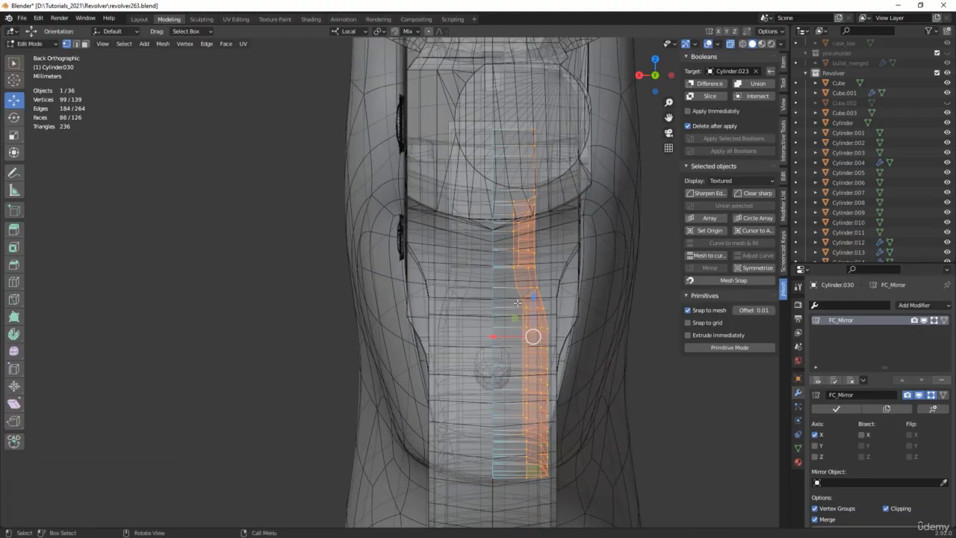
pyautogui.scroll(1, 518, 302)
pyautogui.moveTo(498, 343); pyautogui.dragTo(457, 300, button='middle')
pyautogui.moveTo(516, 304); pyautogui.dragTo(528, 297, button='middle')
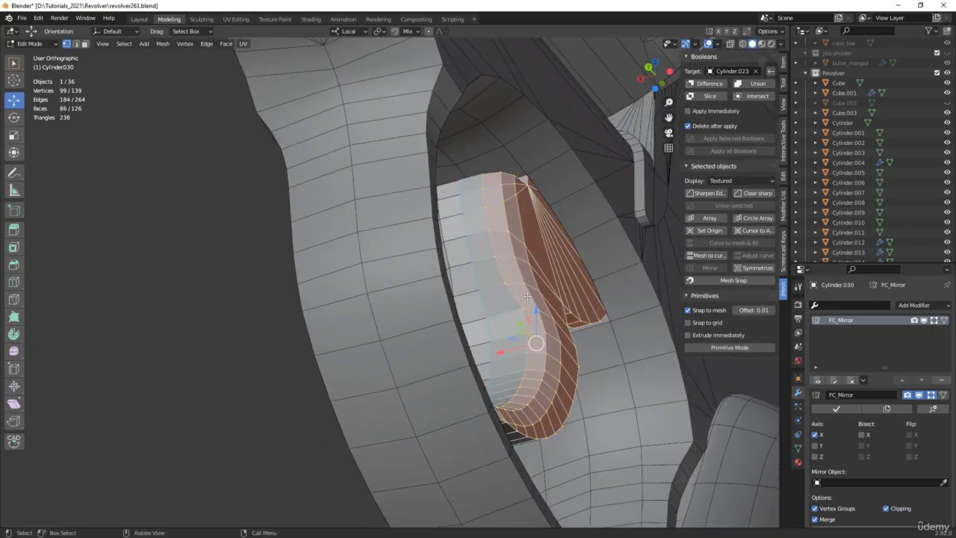
pyautogui.scroll(1, 528, 296)
pyautogui.moveTo(511, 359); pyautogui.dragTo(507, 358)
pyautogui.scroll(-3, 506, 357)
pyautogui.moveTo(506, 358); pyautogui.dragTo(497, 386, button='middle')
pyautogui.scroll(-2, 502, 362)
pyautogui.press('Tab')
# Activate the Rotate tool on the trigger and try rotating it about its current origin in the side view
pyautogui.keyDown('alt'); pyautogui.moveTo(562, 360); pyautogui.dragTo(550, 340, button='middle'); pyautogui.keyUp('alt')
pyautogui.scroll(-3, 549, 338)
pyautogui.hotkey('shift', 'space')
pyautogui.press('r')
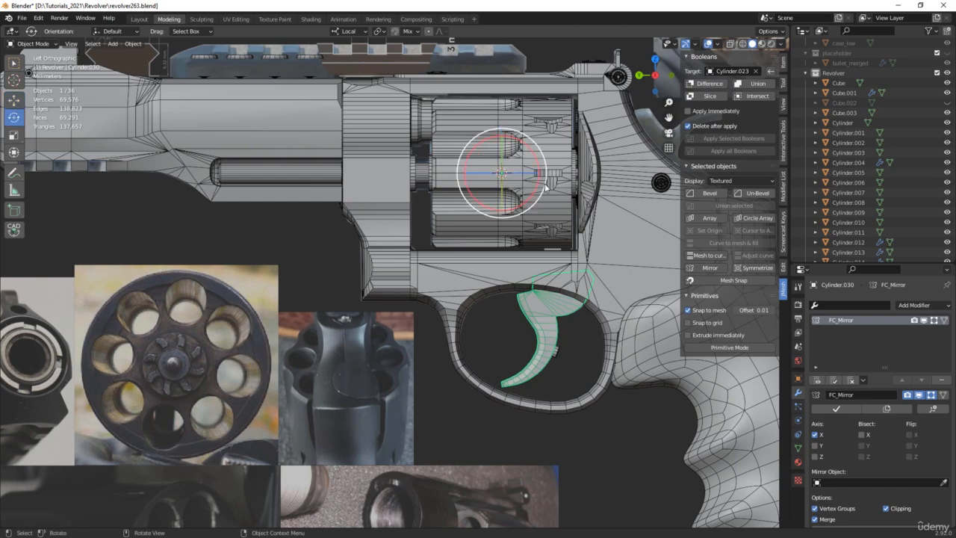
pyautogui.moveTo(523, 140)
pyautogui.mouseDown()
pyautogui.moveTo(530, 149)
pyautogui.moveTo(525, 142)
pyautogui.mouseUp()
pyautogui.scroll(6, 558, 281)
pyautogui.scroll(1, 559, 277)
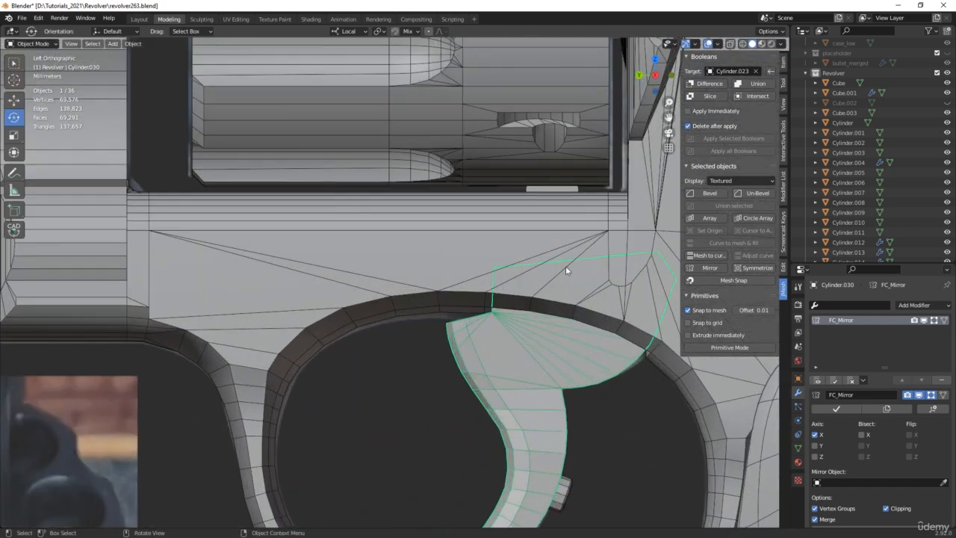
# In X-ray Edit Mode, select the two centre-line vertices at the ends of the trigger's hidden upper edge
pyautogui.hotkey('alt', 'z')
pyautogui.keyDown('shift'); pyautogui.moveTo(545, 280); pyautogui.dragTo(443, 209, button='middle'); pyautogui.keyUp('shift')
pyautogui.press('Tab')
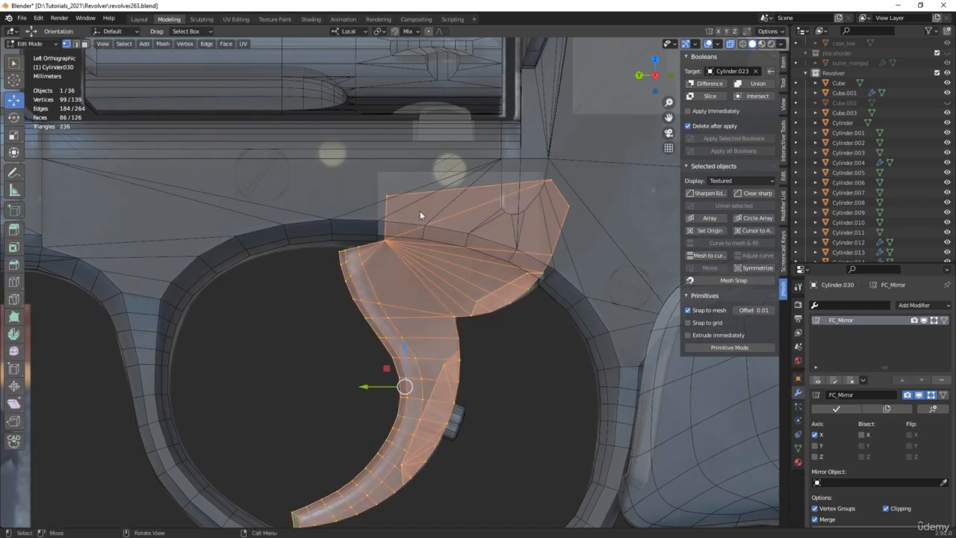
pyautogui.moveTo(411, 180); pyautogui.dragTo(350, 210)
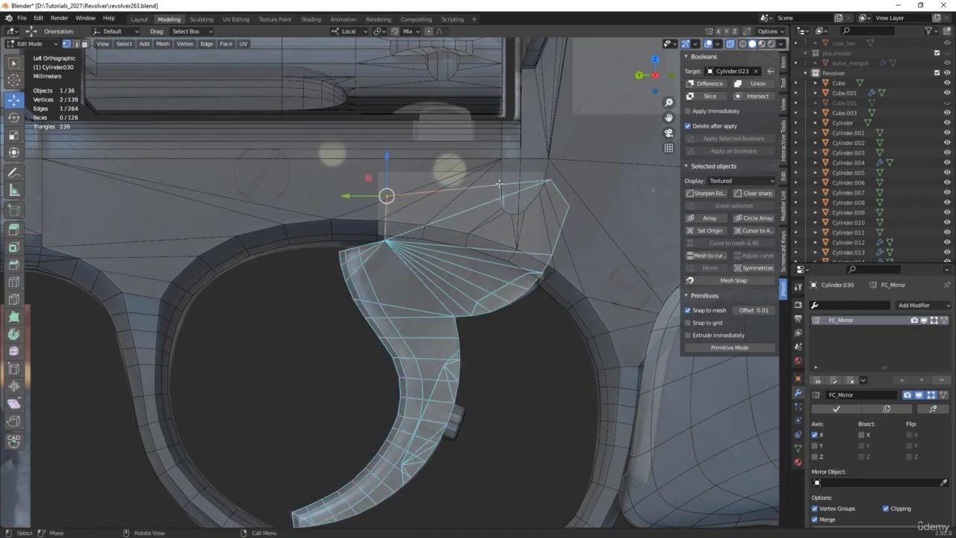
pyautogui.keyDown('shift'); pyautogui.moveTo(562, 161); pyautogui.dragTo(540, 195); pyautogui.keyUp('shift')
pyautogui.moveTo(355, 184); pyautogui.dragTo(384, 195, button='middle')
pyautogui.scroll(3, 384, 195)
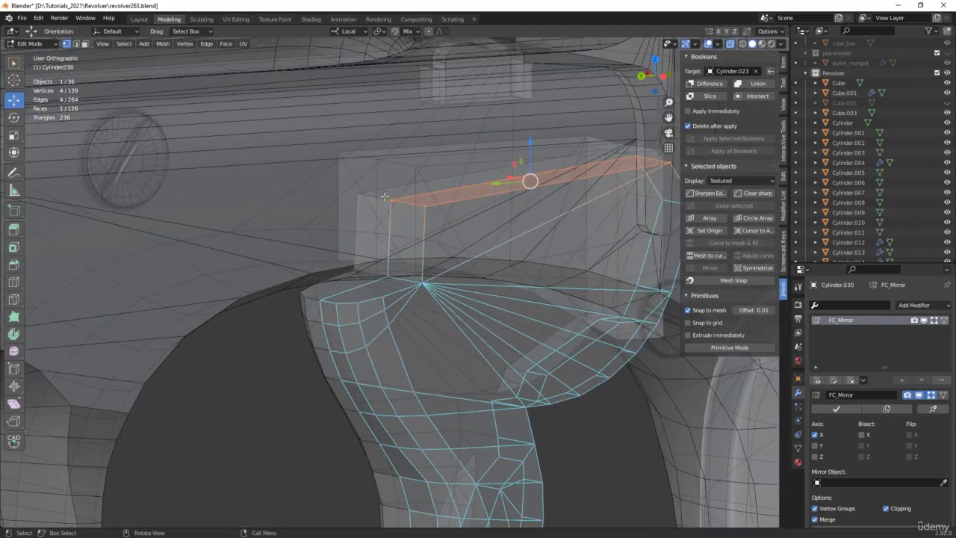
pyautogui.moveTo(400, 192); pyautogui.dragTo(374, 212)
pyautogui.keyDown('shift'); pyautogui.click(628, 161); pyautogui.keyUp('shift')
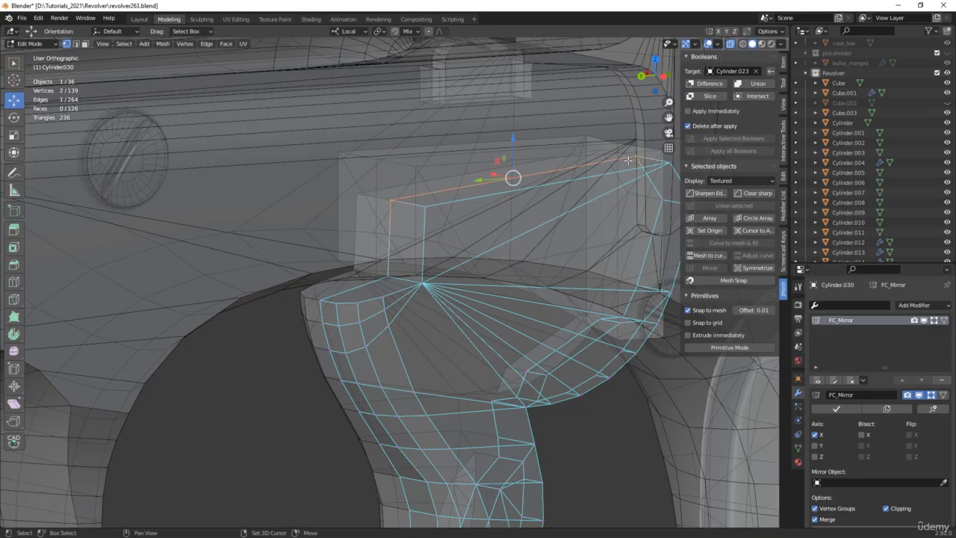
# Set the trigger's origin to the selected upper edge with Quick Origin and return to Object Mode
pyautogui.scroll(3, 510, 179)
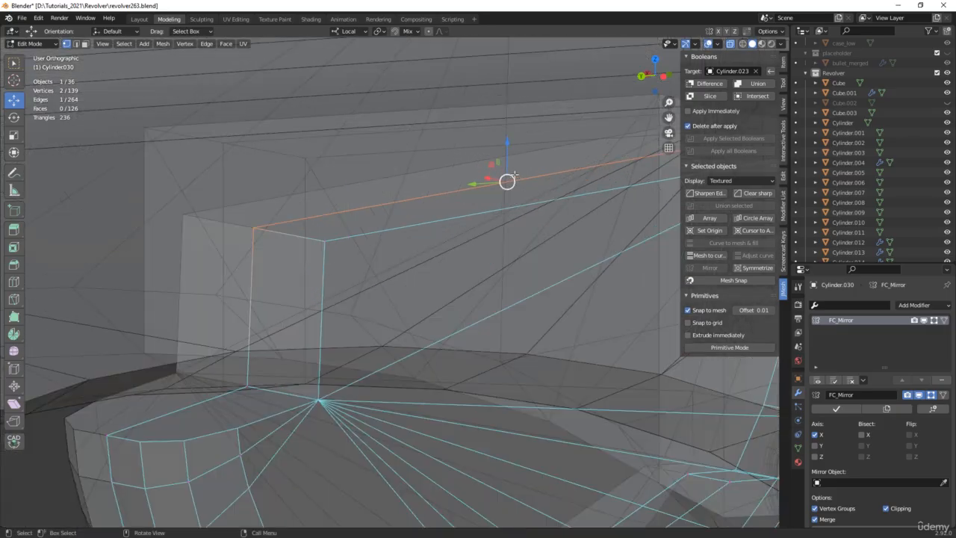
pyautogui.scroll(-3, 505, 184)
pyautogui.press('q')
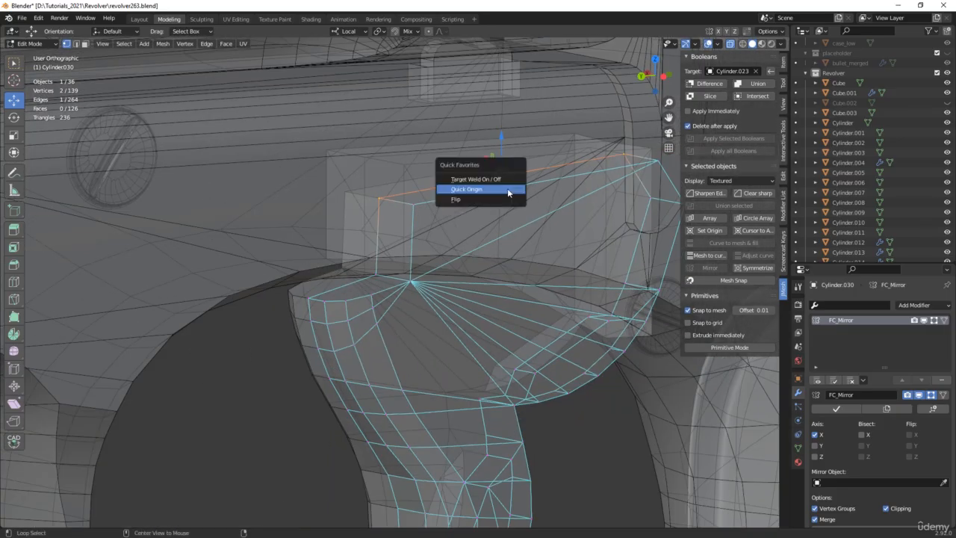
pyautogui.click(507, 190)
pyautogui.scroll(-5, 506, 185)
pyautogui.press('Tab')
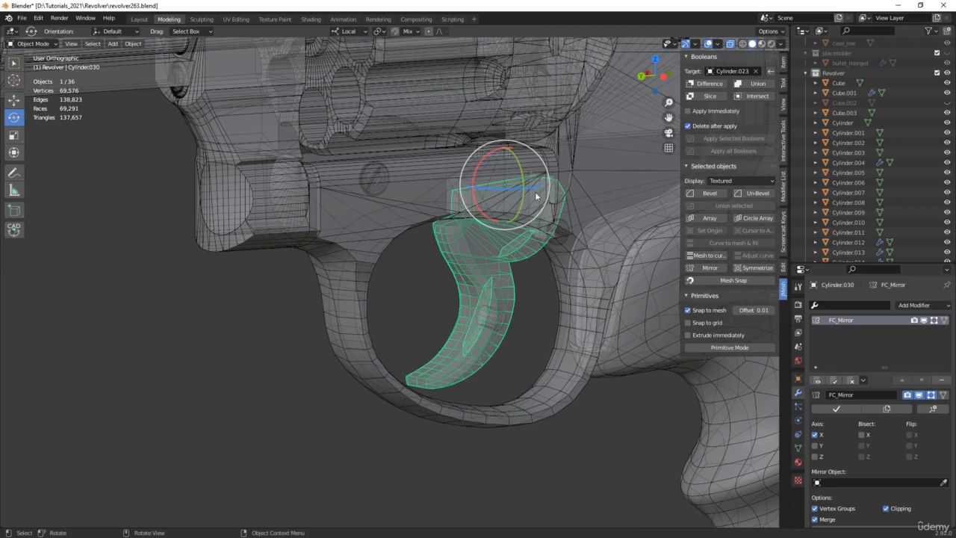
# Try rotating the trigger -34° about its local X axis around the new origin
pyautogui.moveTo(535, 197); pyautogui.dragTo(507, 192, button='middle')
pyautogui.scroll(1, 511, 193)
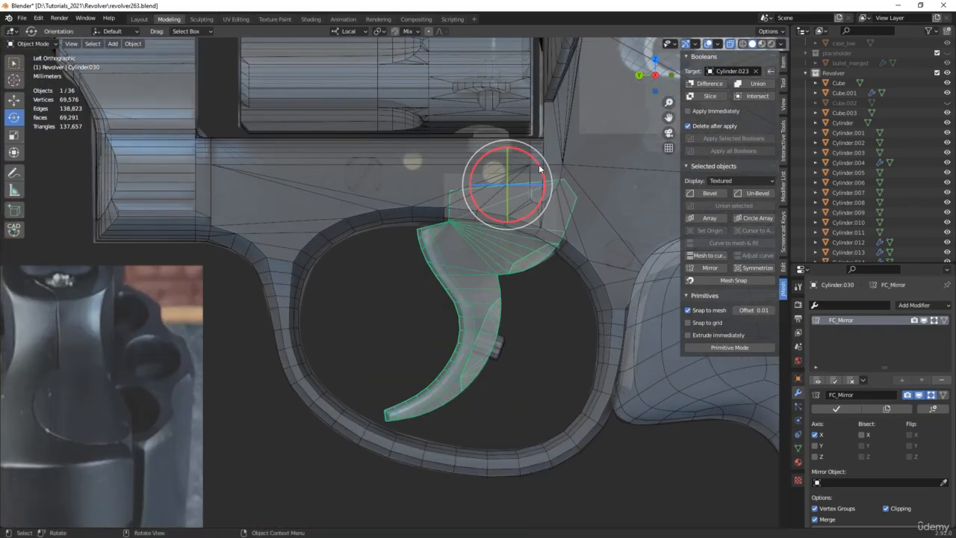
pyautogui.moveTo(539, 169); pyautogui.dragTo(529, 147)
pyautogui.scroll(4, 528, 448)
pyautogui.scroll(-5, 553, 448)
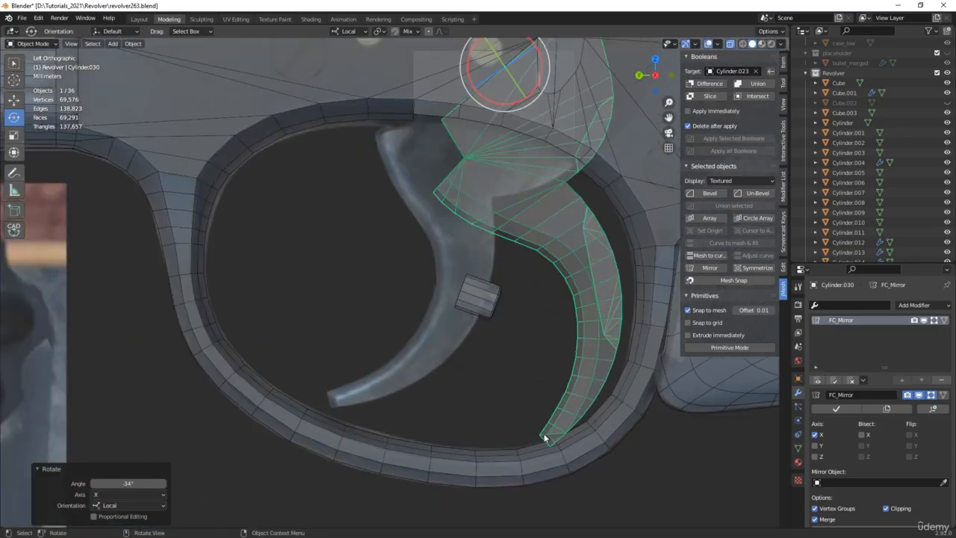
pyautogui.moveTo(557, 419); pyautogui.dragTo(580, 423, button='middle')
pyautogui.press('ctrl+KP_3')
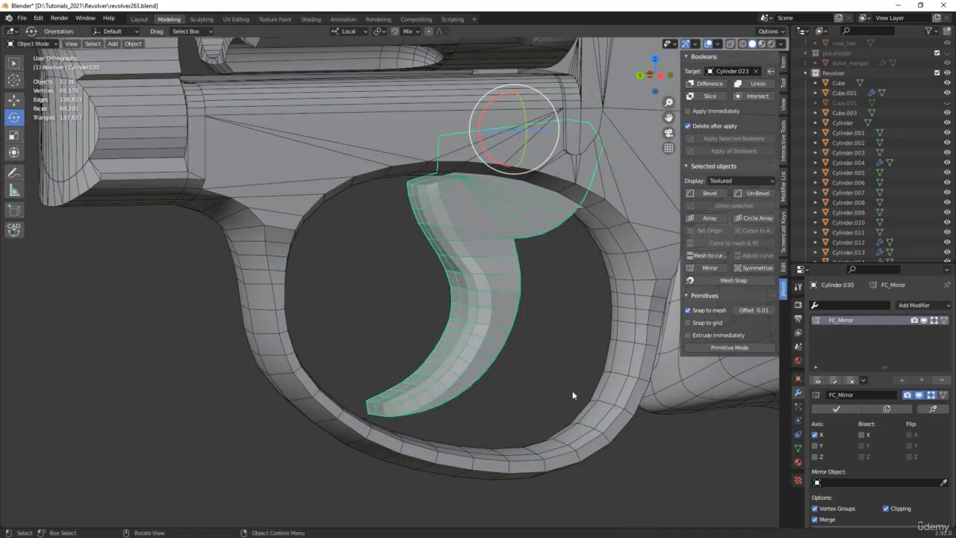
# Select the vertices at the trigger's tip through X-ray and move them -0.68002 mm in local Y and 0.29334 mm in local Z
pyautogui.scroll(6, 572, 395)
pyautogui.hotkey('alt', 'z')
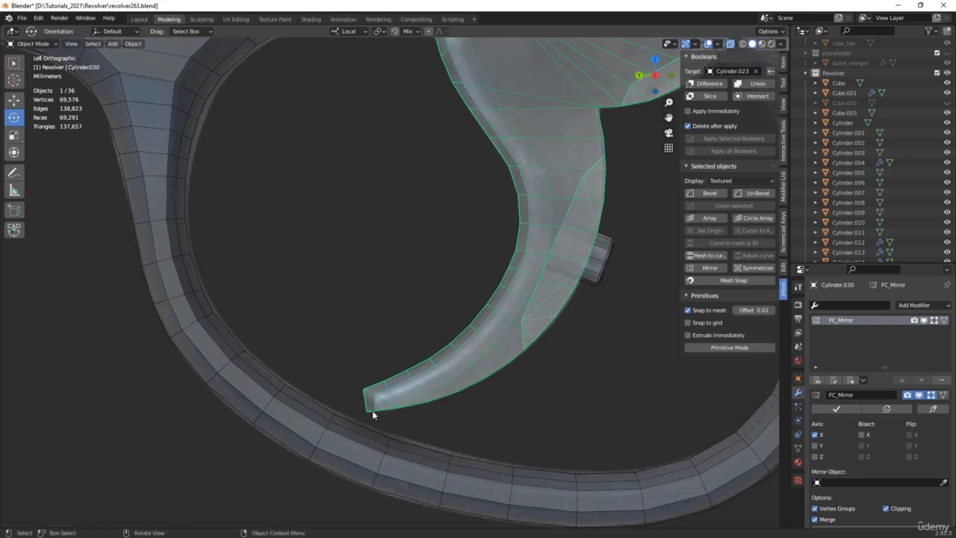
pyautogui.press('Tab')
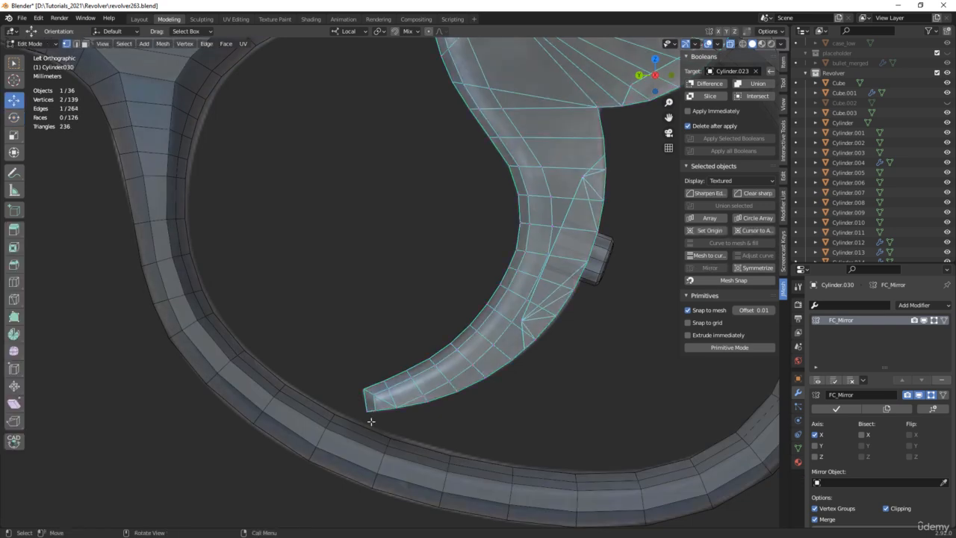
pyautogui.scroll(3, 365, 425)
pyautogui.moveTo(323, 426); pyautogui.dragTo(441, 321)
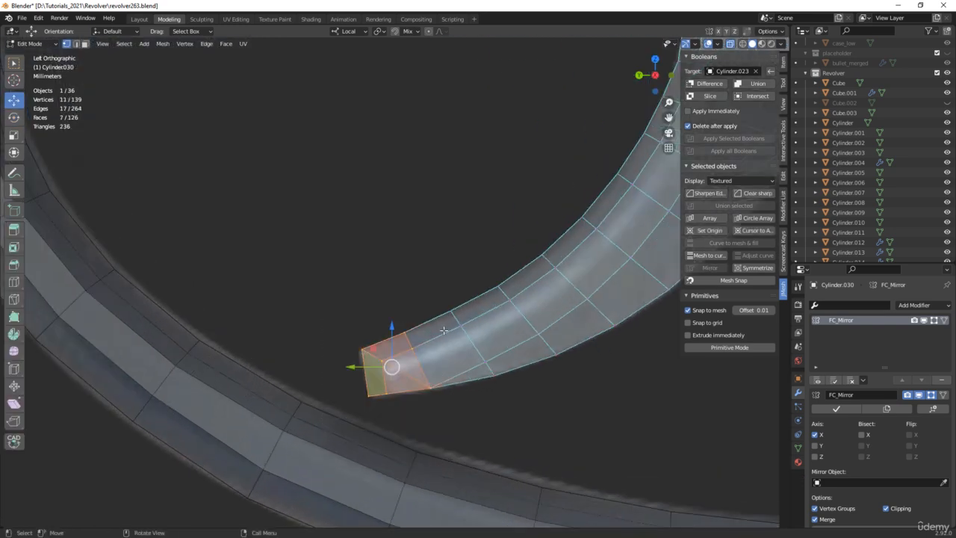
pyautogui.scroll(1, 382, 352)
pyautogui.press('g')
pyautogui.hotkey('shift', 'x')
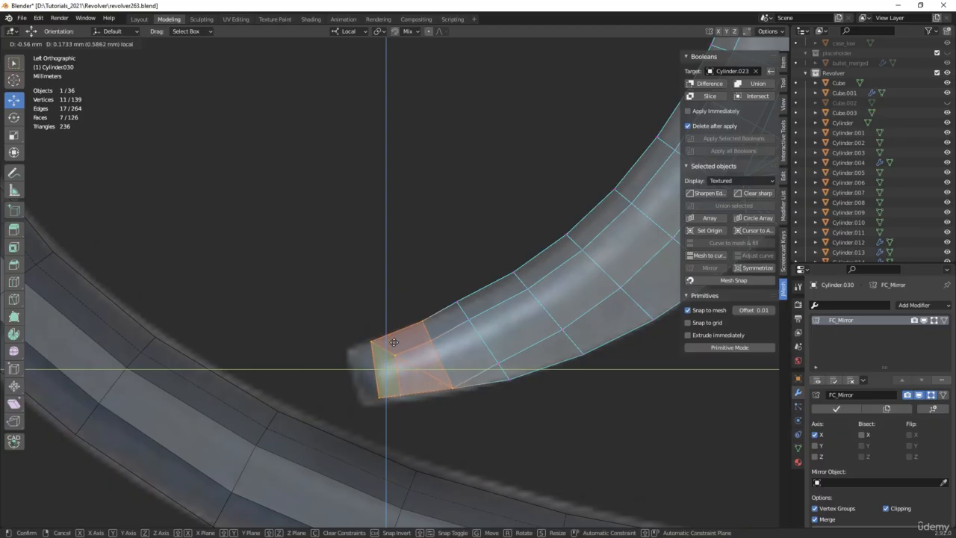
pyautogui.click(397, 337)
pyautogui.scroll(2, 441, 400)
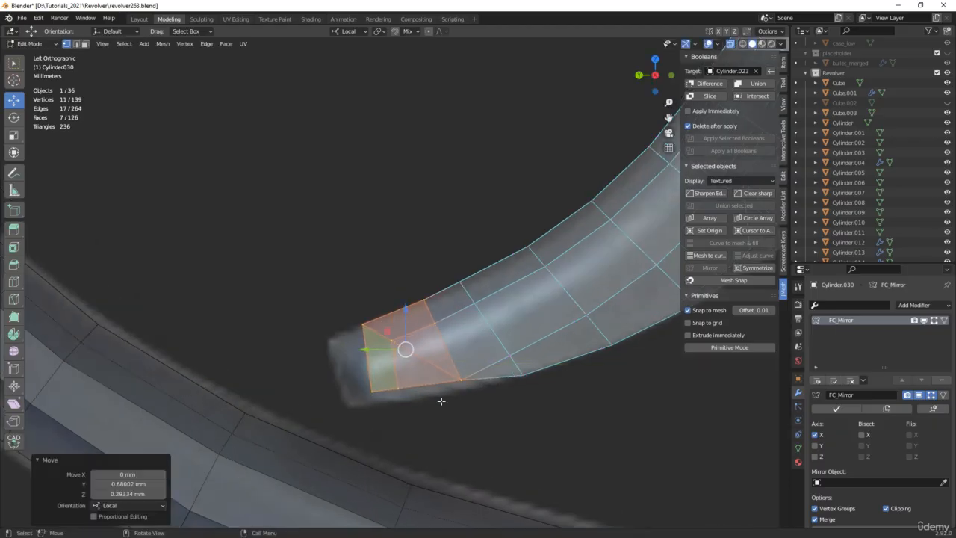
# Adjust the vertices along the tip's lower edge, shift the one beside the corner -0.025721 mm in local Z, and return to Object Mode
pyautogui.moveTo(484, 397); pyautogui.dragTo(361, 398)
pyautogui.press('g')
pyautogui.hotkey('shift', 'x')
pyautogui.click(450, 363)
pyautogui.scroll(2, 381, 392)
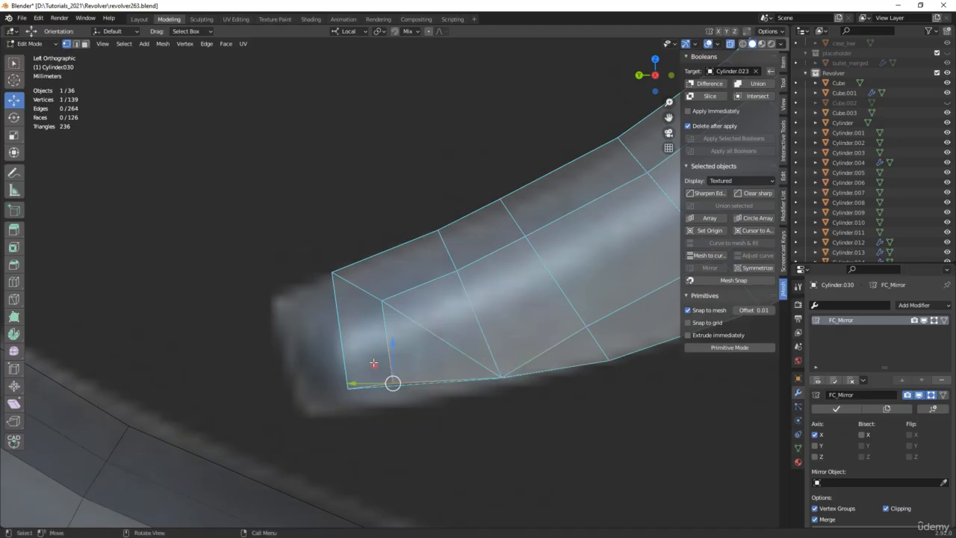
pyautogui.moveTo(375, 364); pyautogui.dragTo(375, 367)
pyautogui.scroll(-8, 416, 362)
pyautogui.scroll(-7, 430, 360)
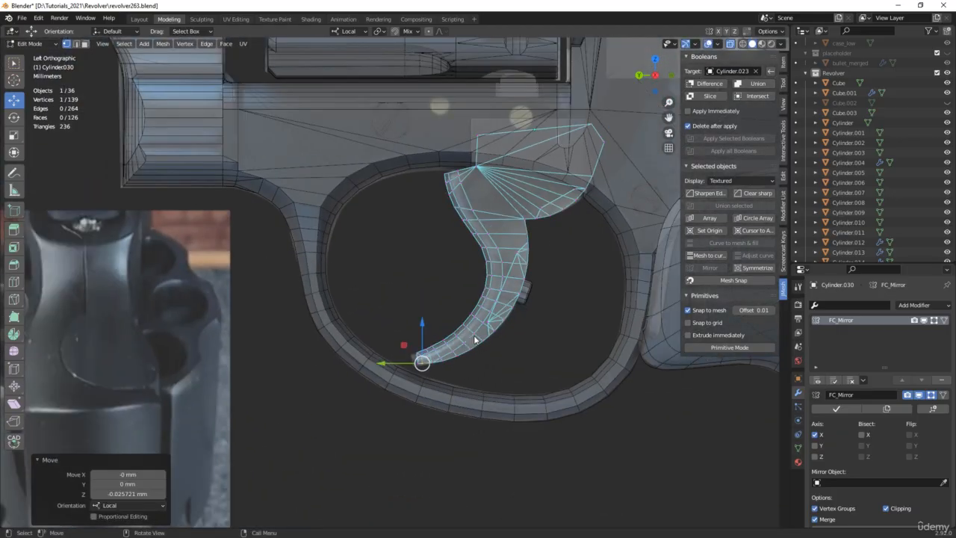
pyautogui.press('Tab')
# Try rotating the trigger 8° about local X and compare it with the frame section ahead of the trigger guard
pyautogui.moveTo(561, 155)
pyautogui.mouseDown()
pyautogui.moveTo(564, 135)
pyautogui.moveTo(558, 157)
pyautogui.mouseUp()
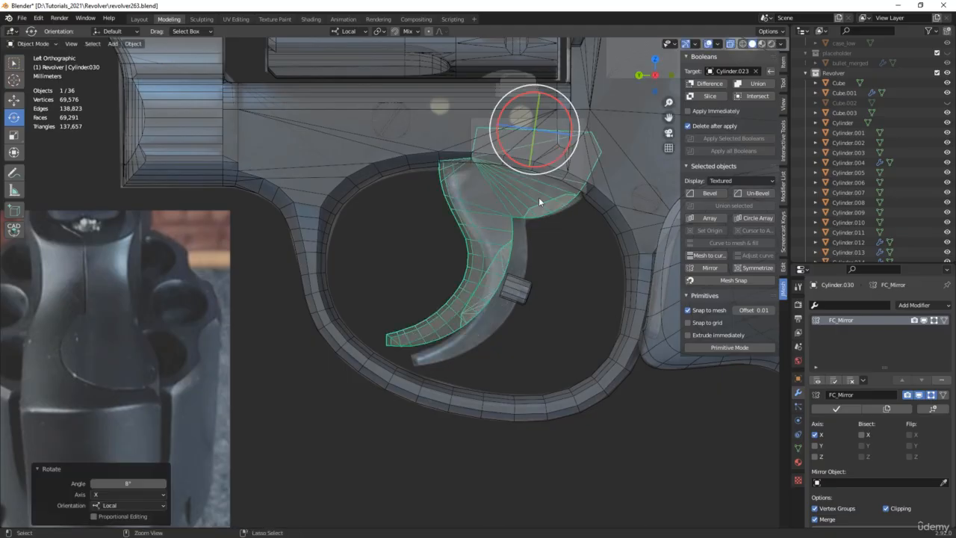
pyautogui.scroll(-5, 529, 286)
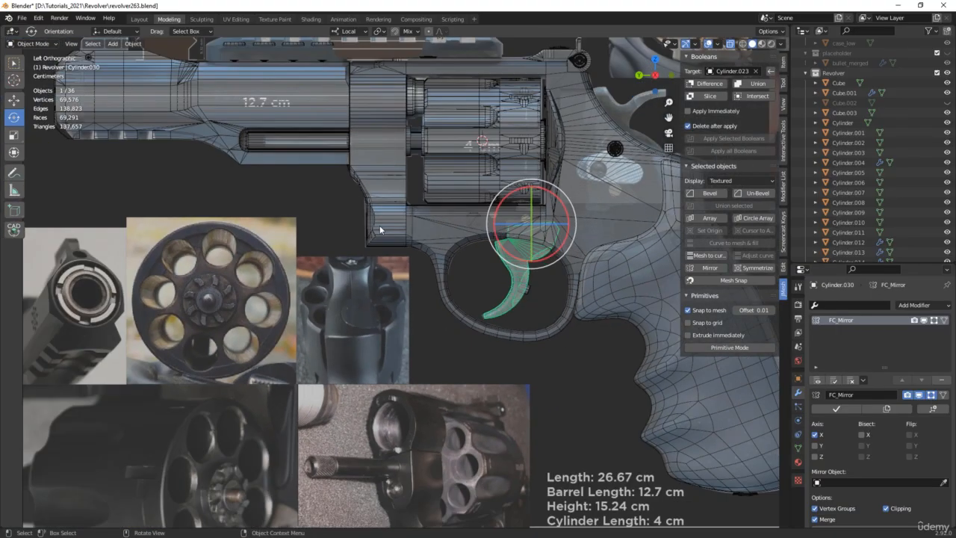
pyautogui.moveTo(400, 222); pyautogui.dragTo(468, 248, button='middle')
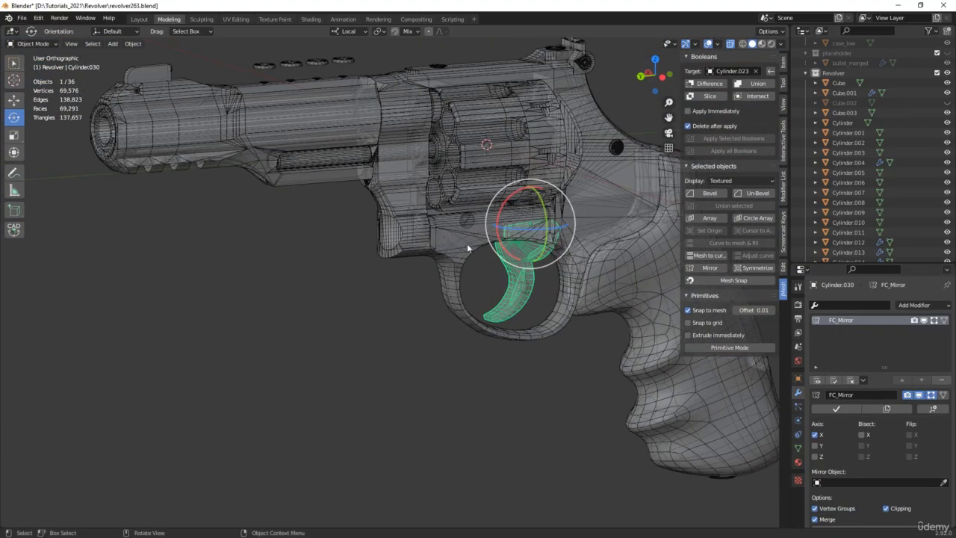
pyautogui.click(411, 228)
pyautogui.click(411, 228)
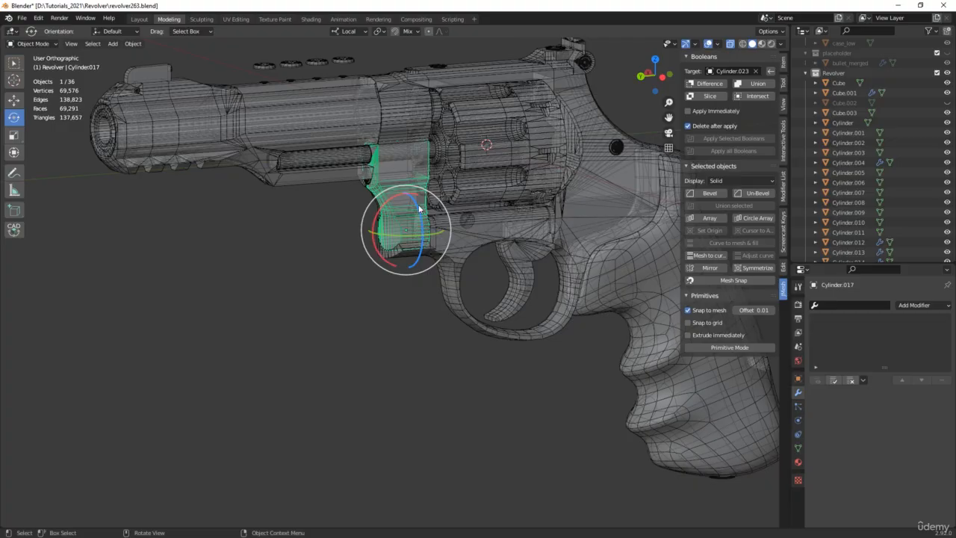
pyautogui.click(519, 257)
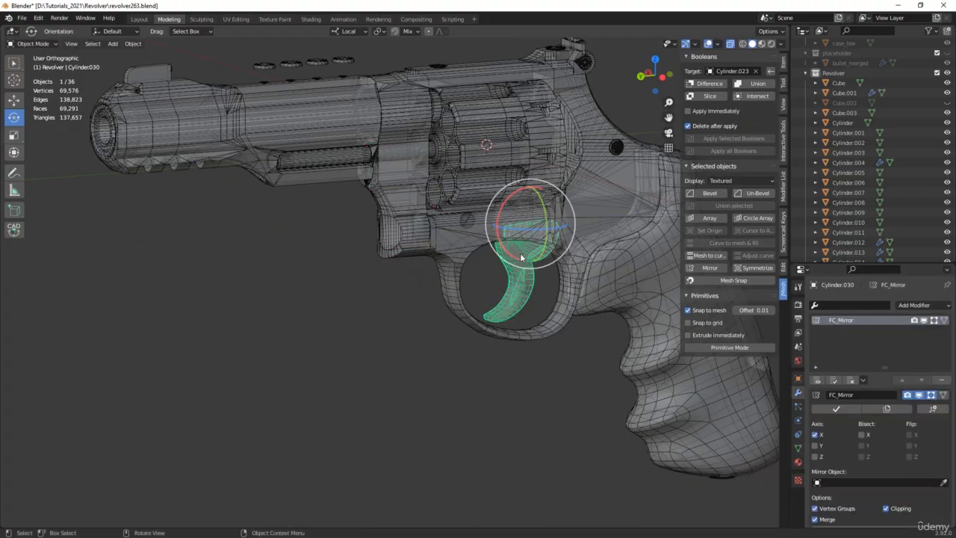
# Turn off X-ray in the side view and save the scene as the new version revolver264.blend
pyautogui.moveTo(521, 257); pyautogui.dragTo(477, 282, button='middle')
pyautogui.hotkey('alt', 'z')
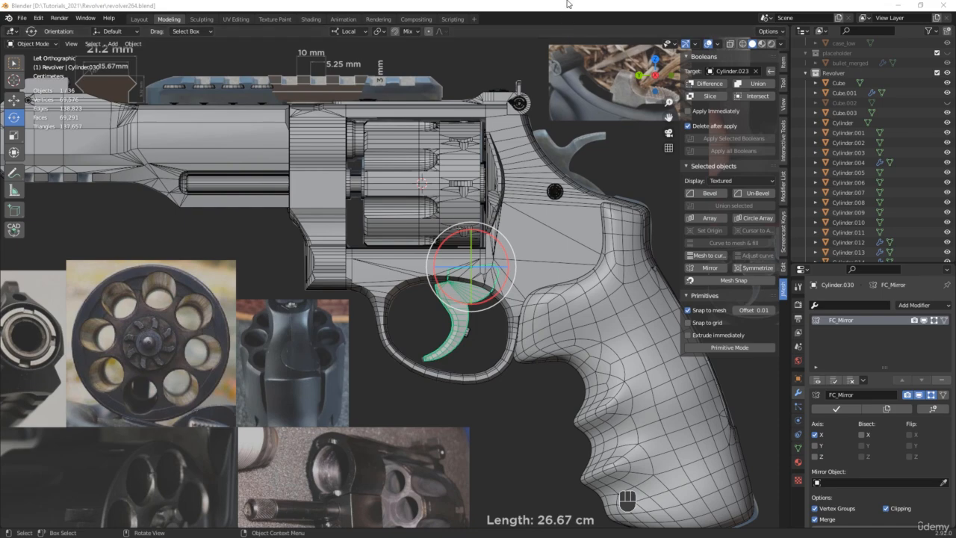
pyautogui.hotkey('ctrl', 'alt', 's')
# Examine the cylinder release latch behind the cylinder in the side and top reference images, using X-ray
pyautogui.scroll(1, 562, 210)
pyautogui.scroll(3, 562, 207)
pyautogui.hotkey('alt', 'z')
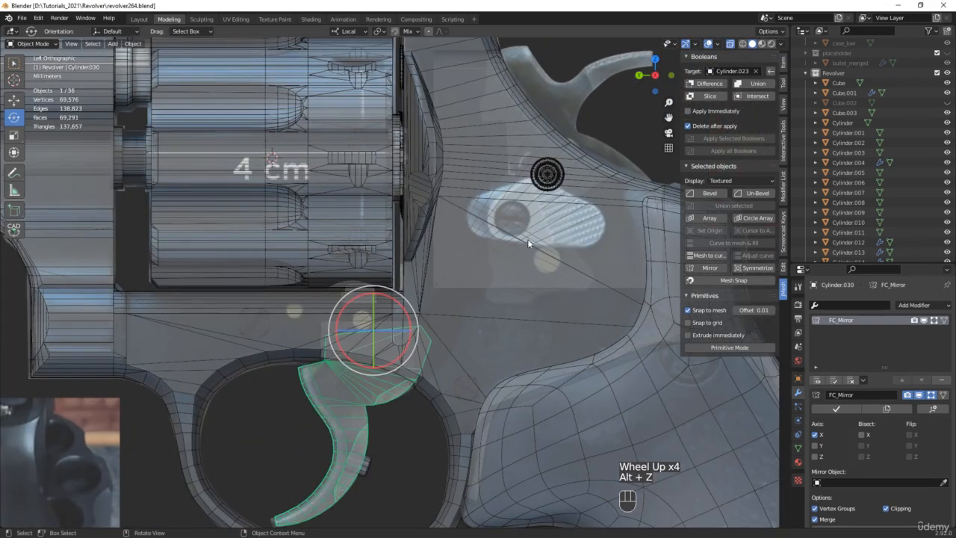
pyautogui.press('w')
pyautogui.scroll(-3, 542, 196)
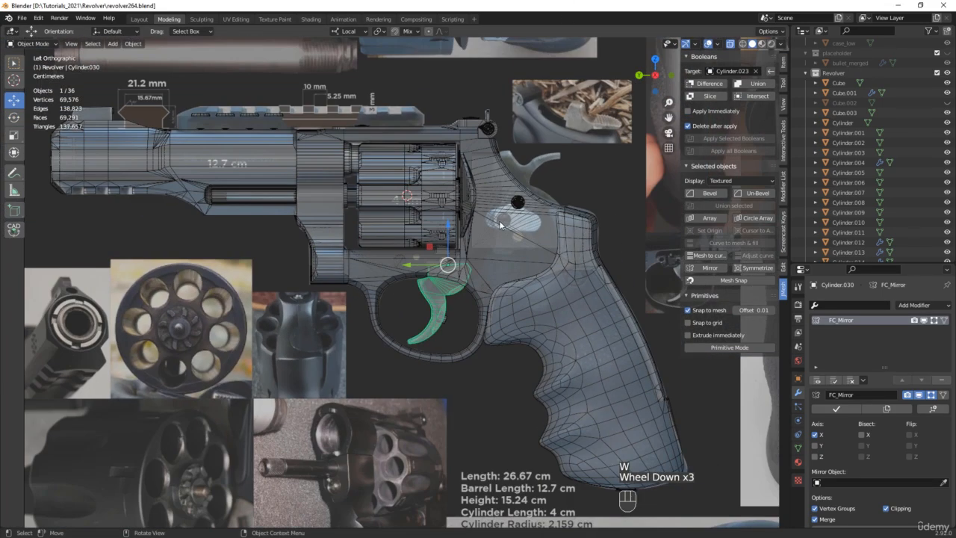
pyautogui.keyDown('shift'); pyautogui.moveTo(515, 134); pyautogui.dragTo(493, 314, button='middle'); pyautogui.keyUp('shift')
pyautogui.scroll(4, 479, 239)
pyautogui.scroll(2, 408, 234)
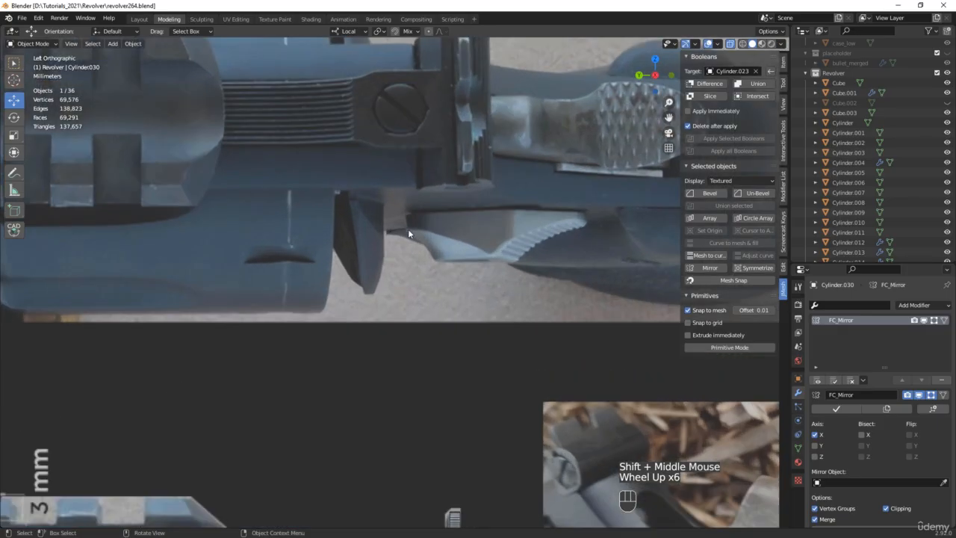
pyautogui.scroll(-4, 486, 253)
pyautogui.keyDown('shift'); pyautogui.moveTo(481, 252); pyautogui.dragTo(479, 206, button='middle'); pyautogui.keyUp('shift')
# Add a mesh cylinder with 24 vertices, a 4 mm radius, a 2 mm depth and a 90° Y rotation
pyautogui.hotkey('shift', 'a')
pyautogui.moveTo(583, 244)
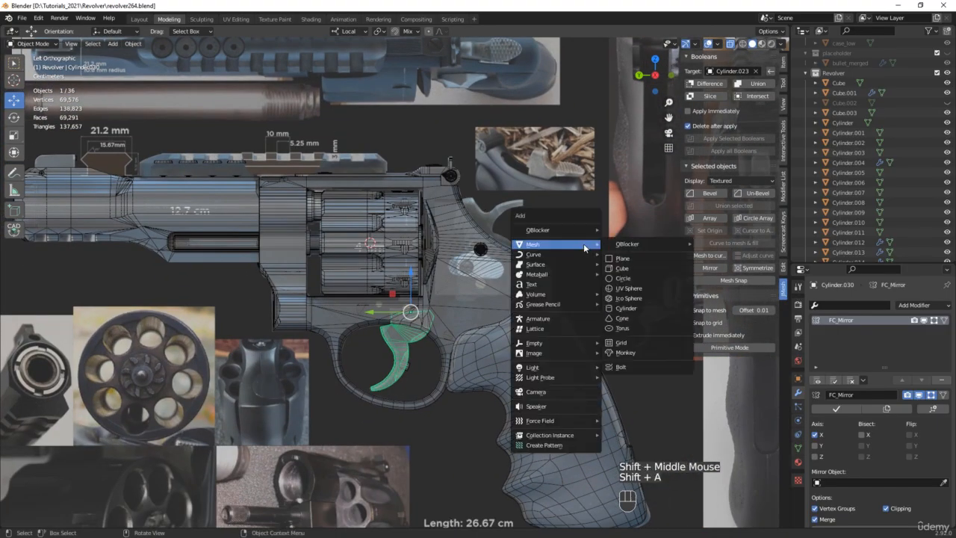
pyautogui.click(624, 308)
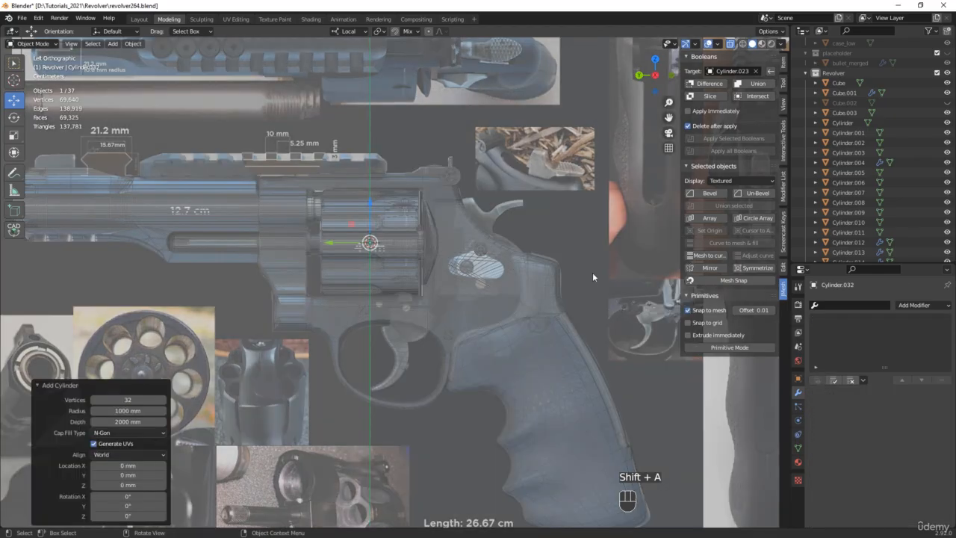
pyautogui.click(147, 400)
pyautogui.click(128, 411)
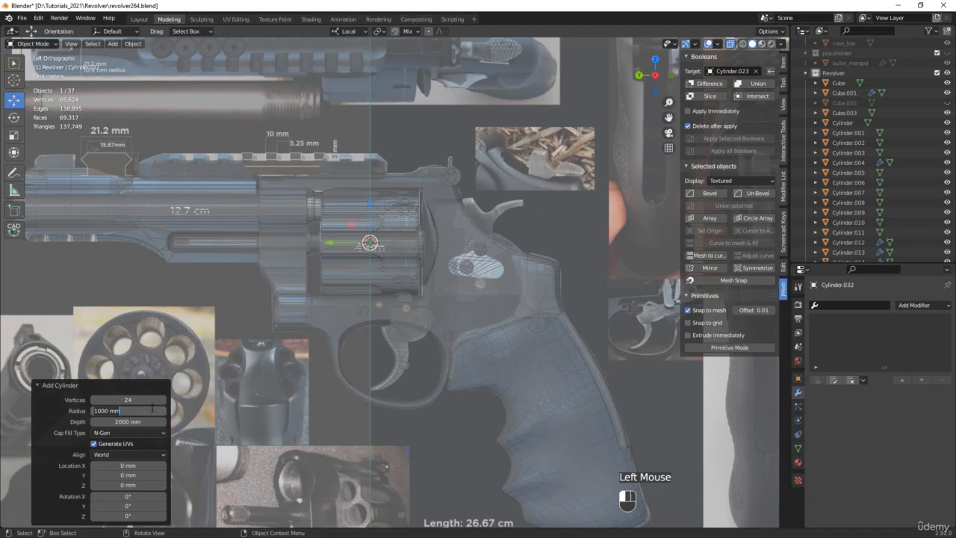
pyautogui.press('Return')
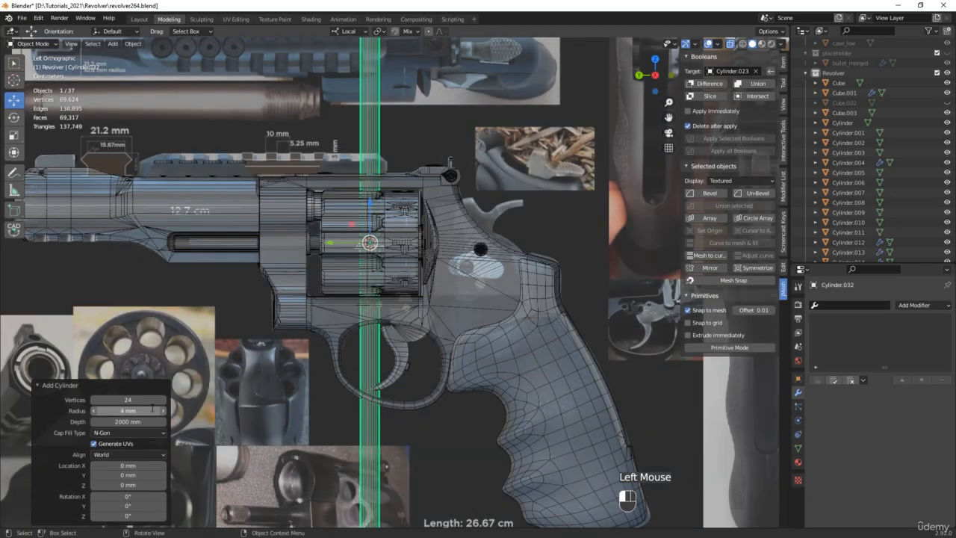
pyautogui.click(127, 420)
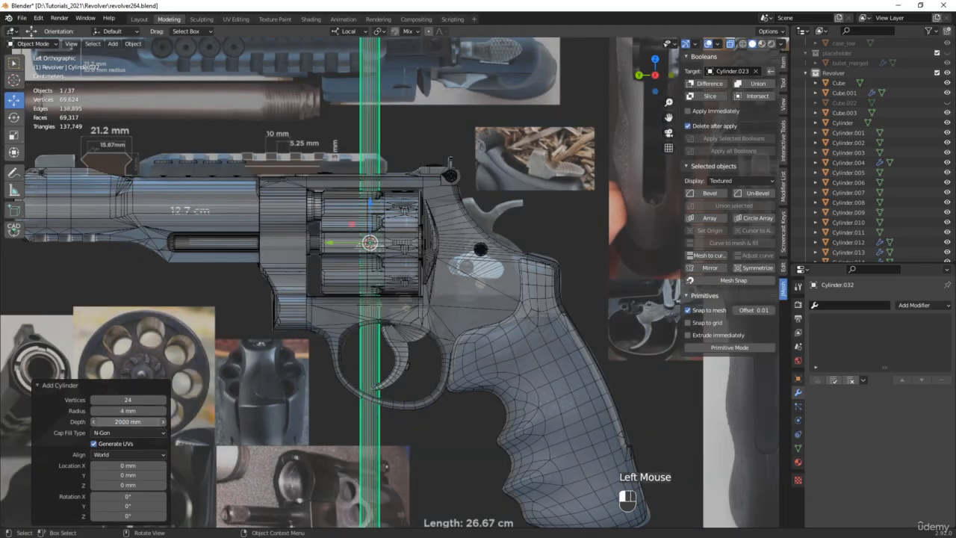
pyautogui.write('2')
pyautogui.press('Return')
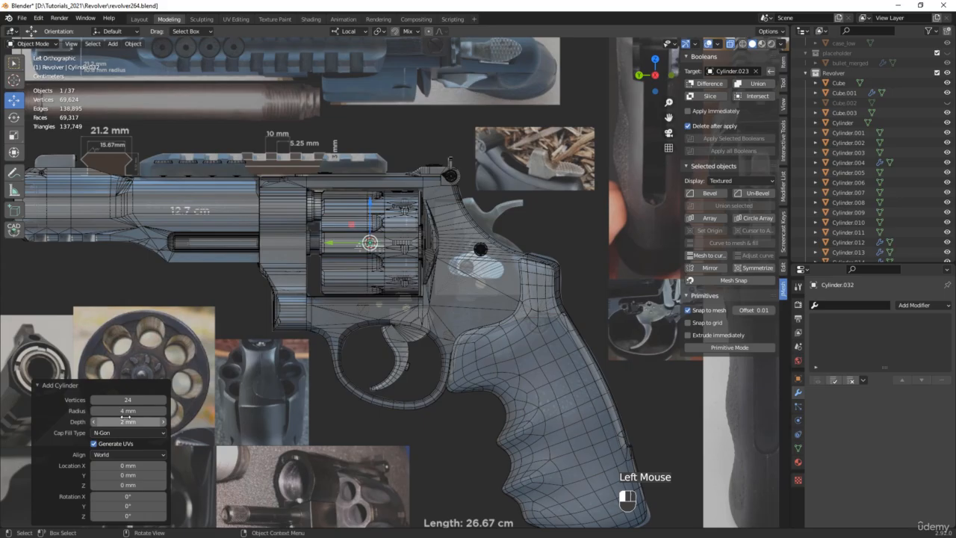
pyautogui.click(123, 507)
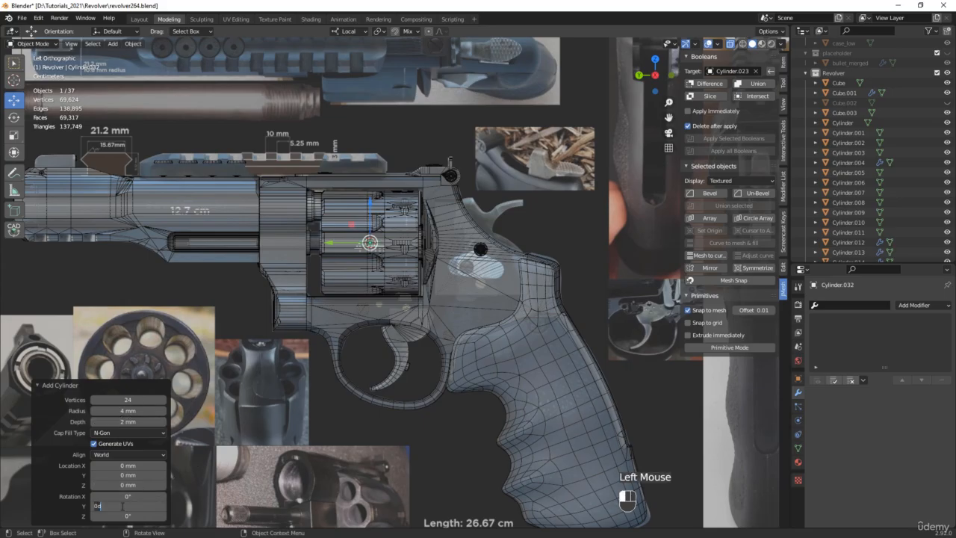
pyautogui.press('Return')
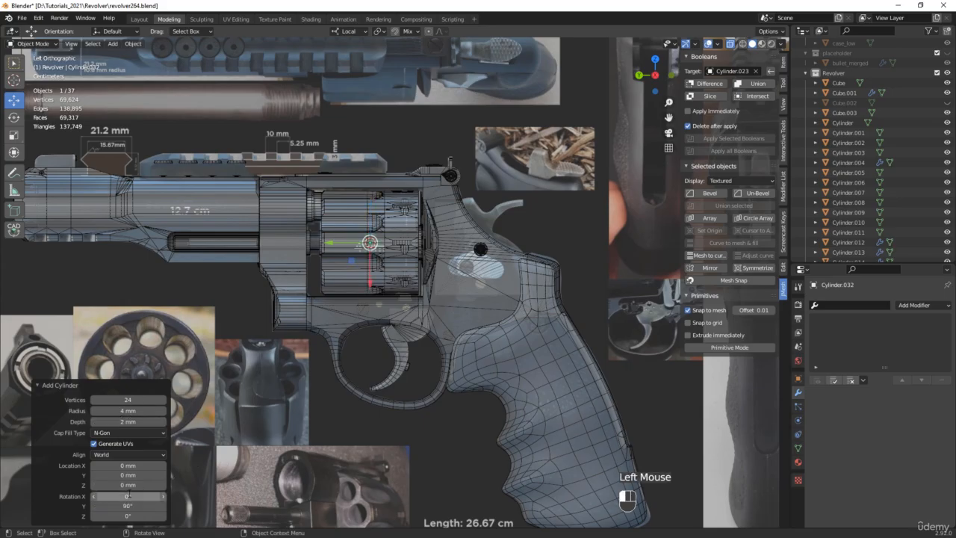
# Switch the transform orientation to Global and move the cylinder onto the release latch's front end in the side view
pyautogui.click(349, 32)
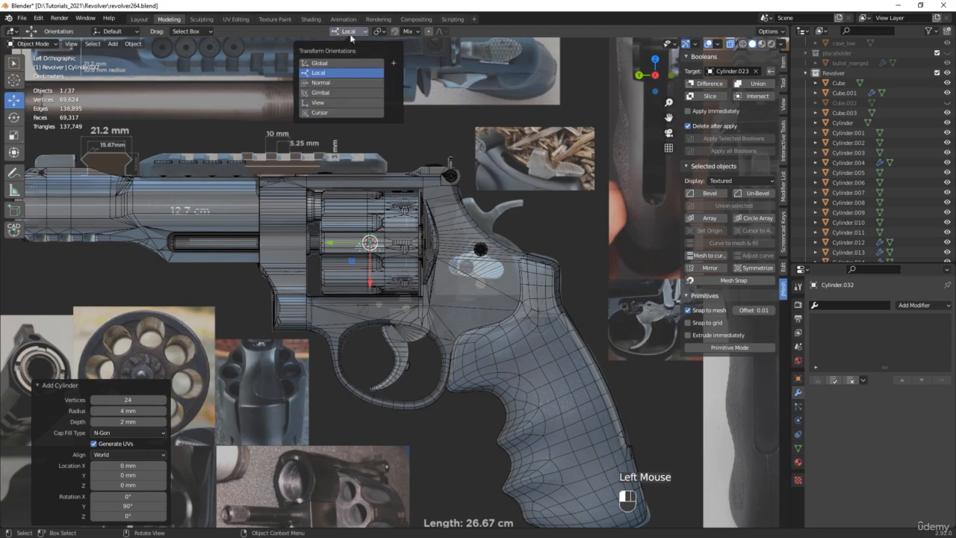
pyautogui.scroll(4, 366, 240)
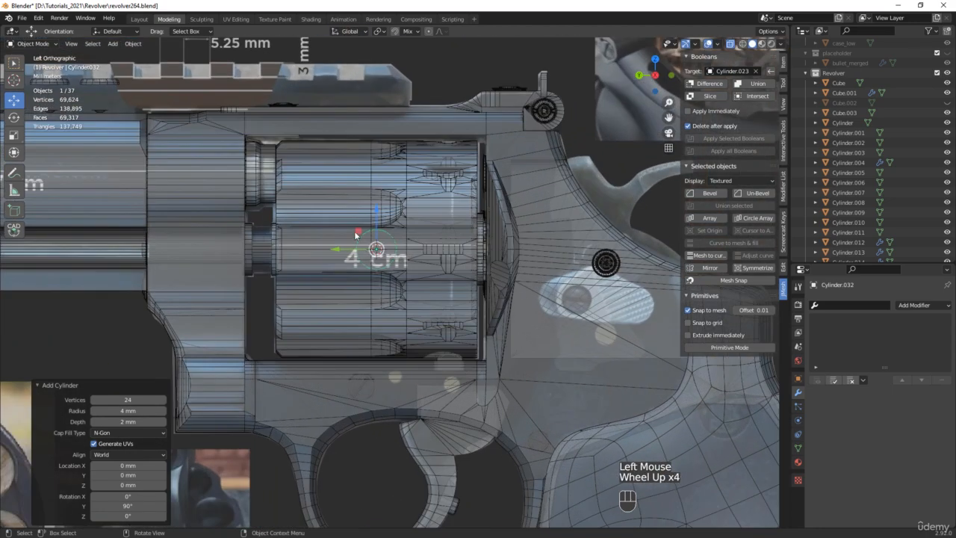
pyautogui.moveTo(373, 247); pyautogui.dragTo(546, 280)
pyautogui.scroll(4, 559, 295)
pyautogui.scroll(-5, 510, 258)
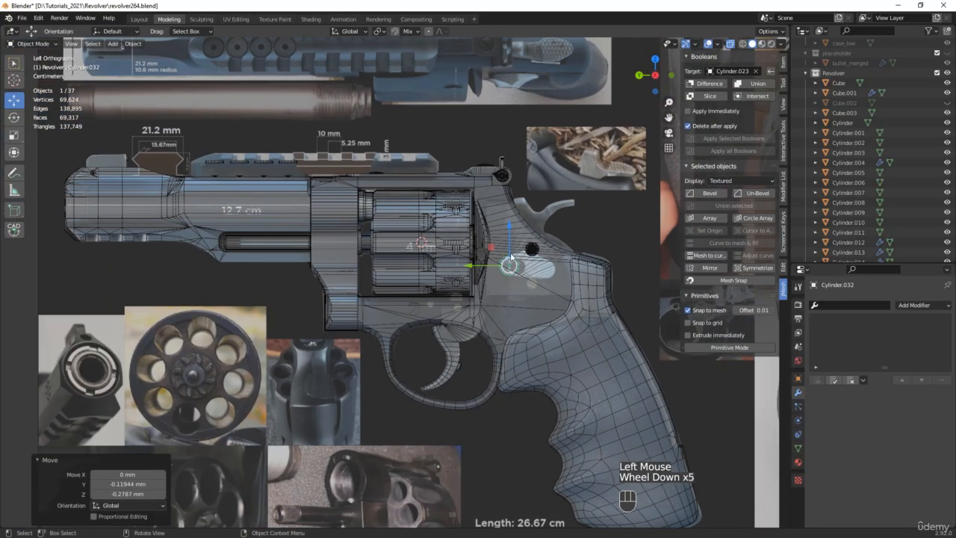
pyautogui.scroll(-2, 493, 157)
# Move the cylinder -9.1145 mm along global X to the side of the frame, working in the front view
pyautogui.keyDown('shift'); pyautogui.moveTo(493, 157); pyautogui.dragTo(389, 220, button='middle'); pyautogui.keyUp('shift')
pyautogui.scroll(4, 389, 220)
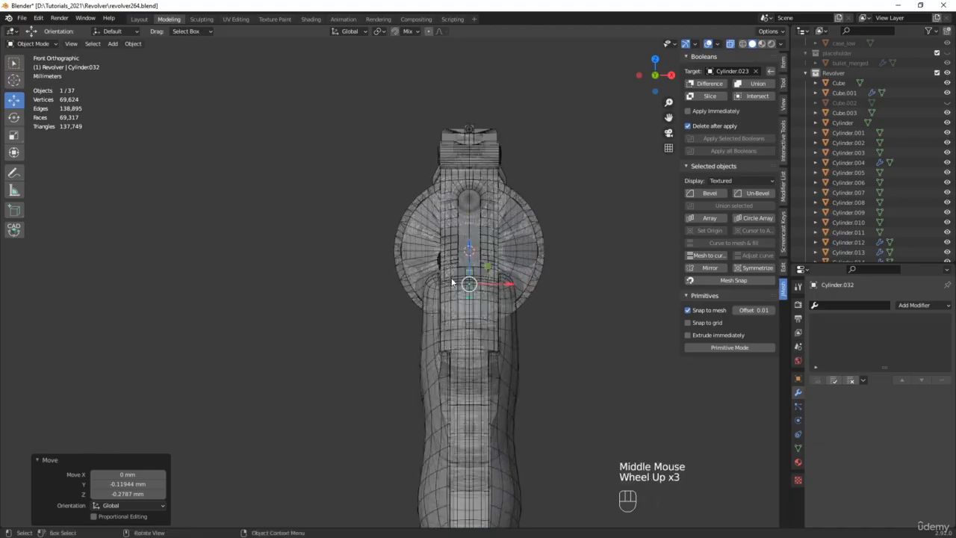
pyautogui.moveTo(505, 289); pyautogui.dragTo(454, 279)
pyautogui.scroll(4, 441, 274)
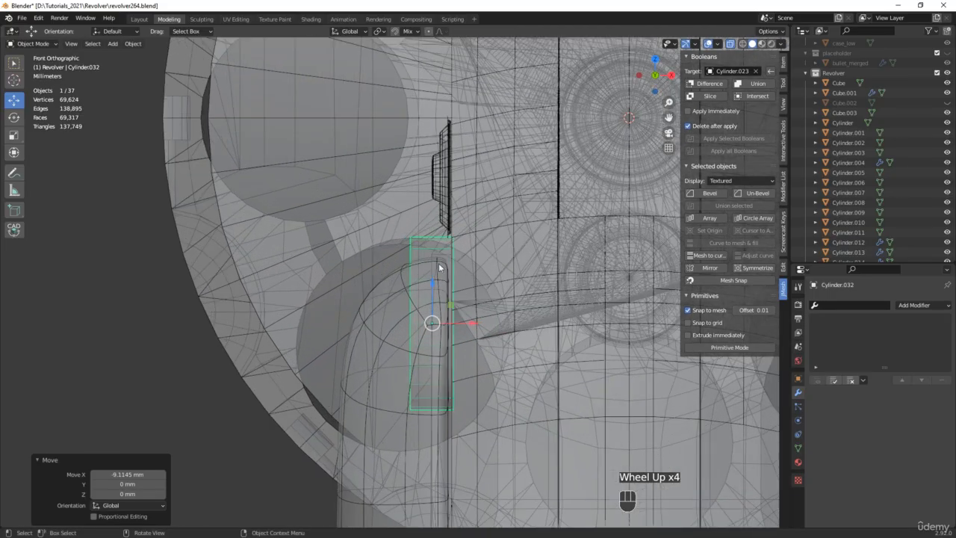
pyautogui.scroll(-2, 436, 246)
pyautogui.scroll(-4, 436, 246)
pyautogui.scroll(-1, 436, 246)
# Select the side reference image empty and set its Y rotation to -6° so the latch lies level
pyautogui.keyDown('alt'); pyautogui.moveTo(437, 247); pyautogui.dragTo(519, 241, button='middle'); pyautogui.keyUp('alt')
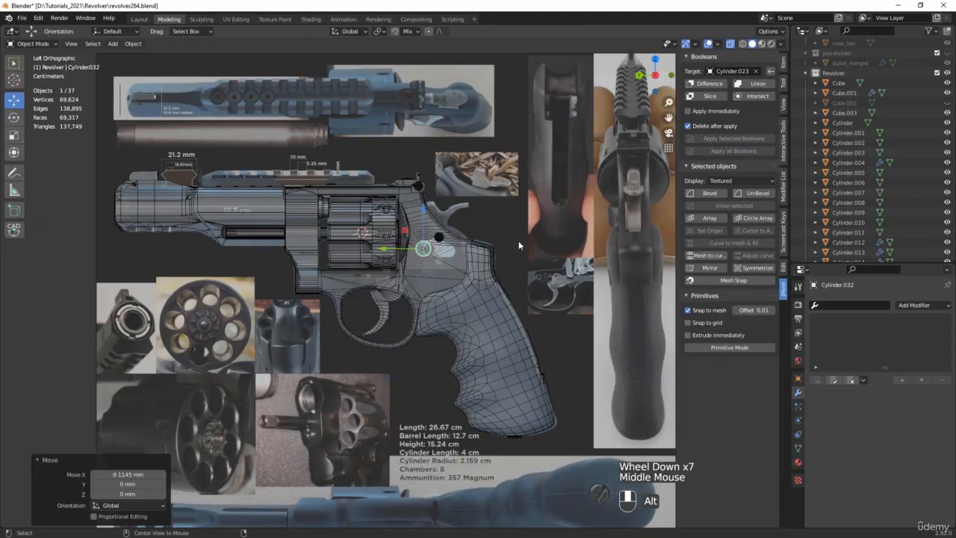
pyautogui.click(505, 172)
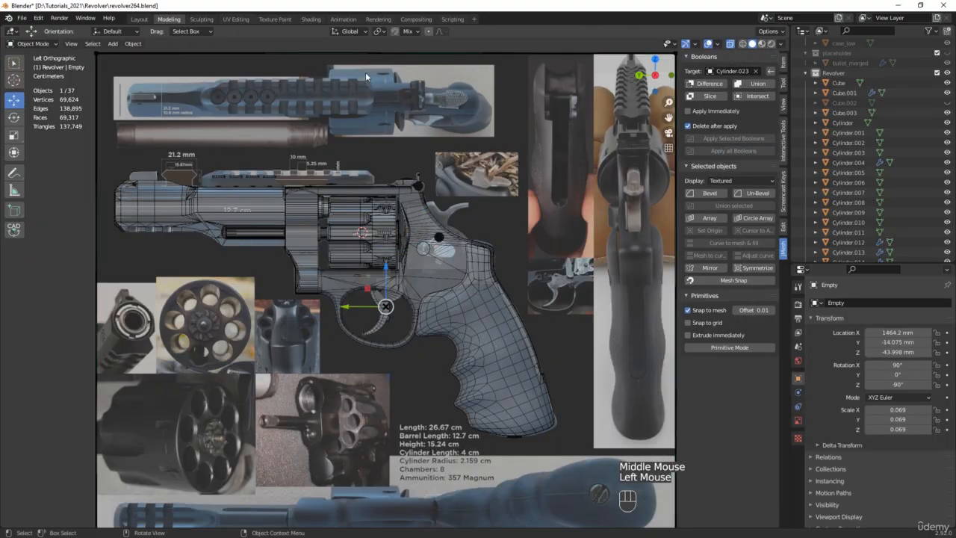
pyautogui.scroll(5, 445, 256)
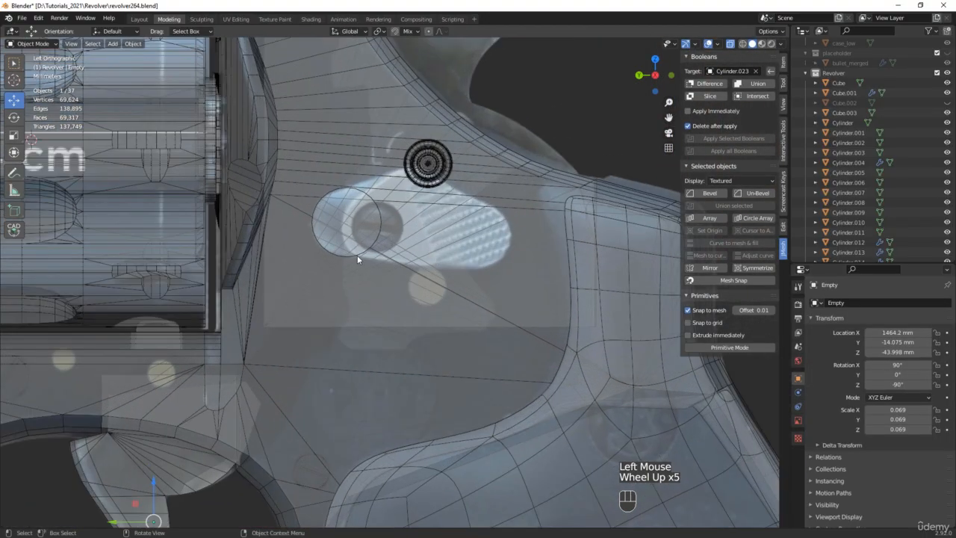
pyautogui.scroll(-3, 483, 267)
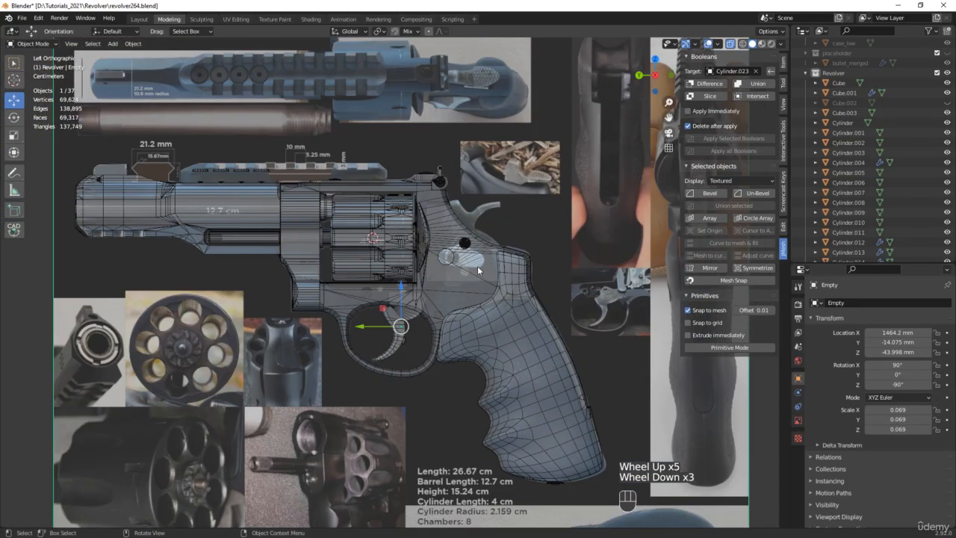
pyautogui.keyDown('shift'); pyautogui.moveTo(483, 266); pyautogui.dragTo(441, 243, button='middle'); pyautogui.keyUp('shift')
pyautogui.press('e')
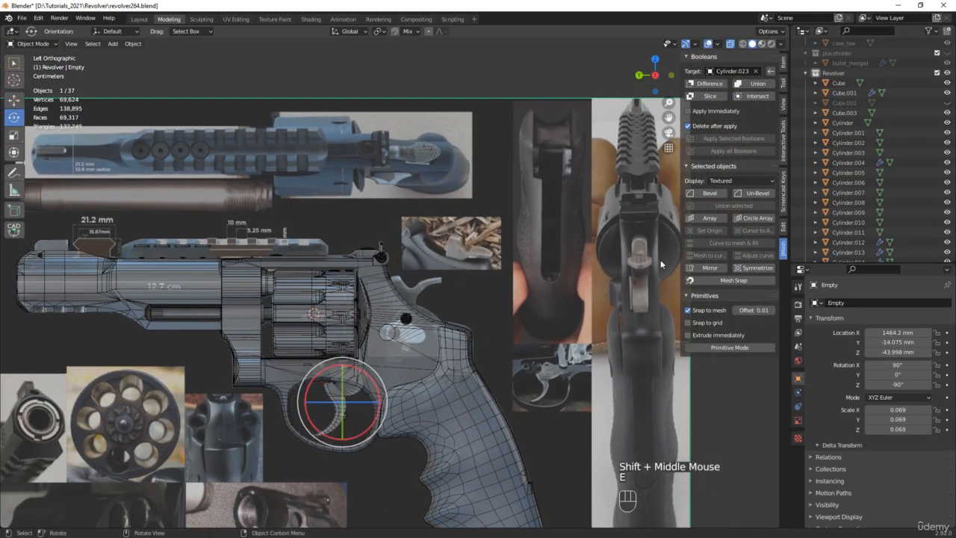
pyautogui.click(783, 64)
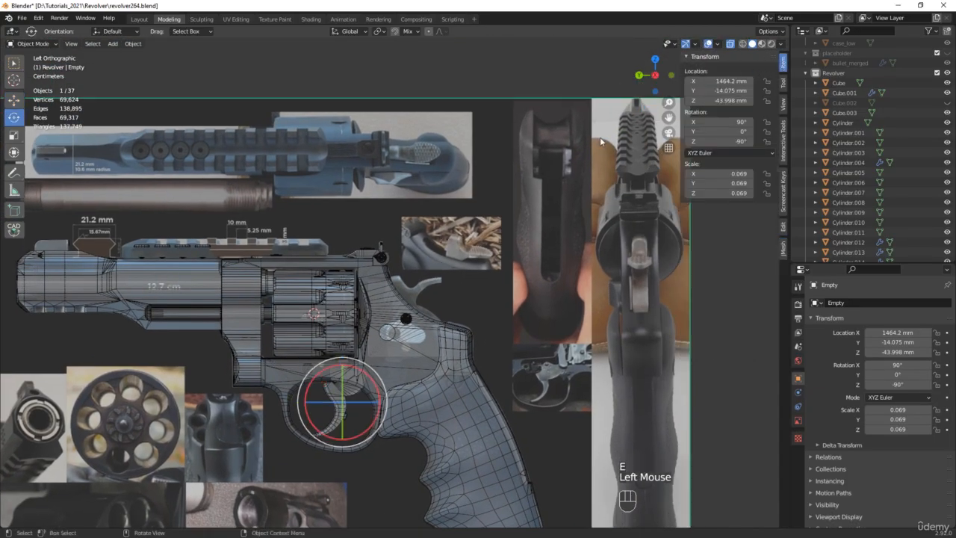
pyautogui.doubleClick(720, 132)
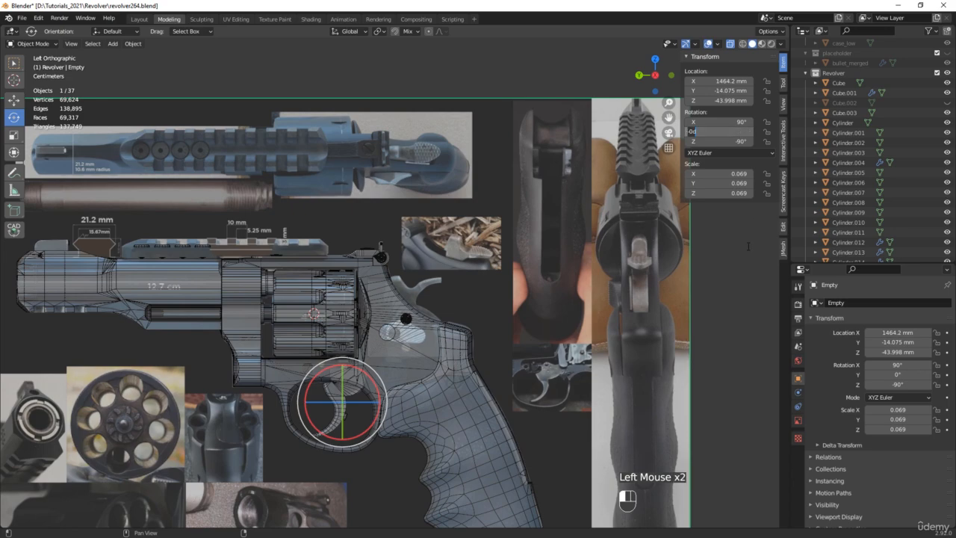
pyautogui.write('-6')
pyautogui.press('Return')
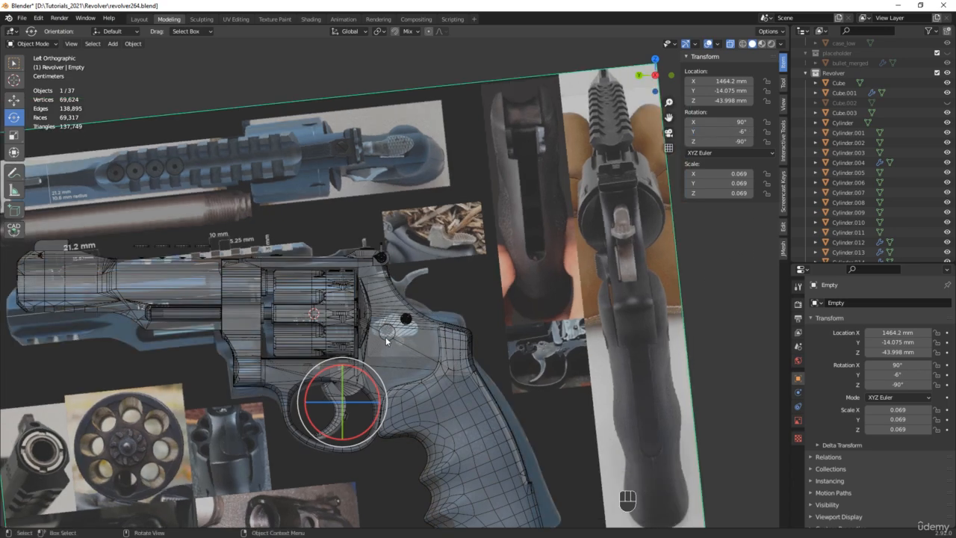
# Select the latch cylinder and move it 3.6097 mm in Y and 2.0545 mm in Z onto the latch's rounded front end
pyautogui.scroll(5, 385, 337)
pyautogui.doubleClick(393, 339)
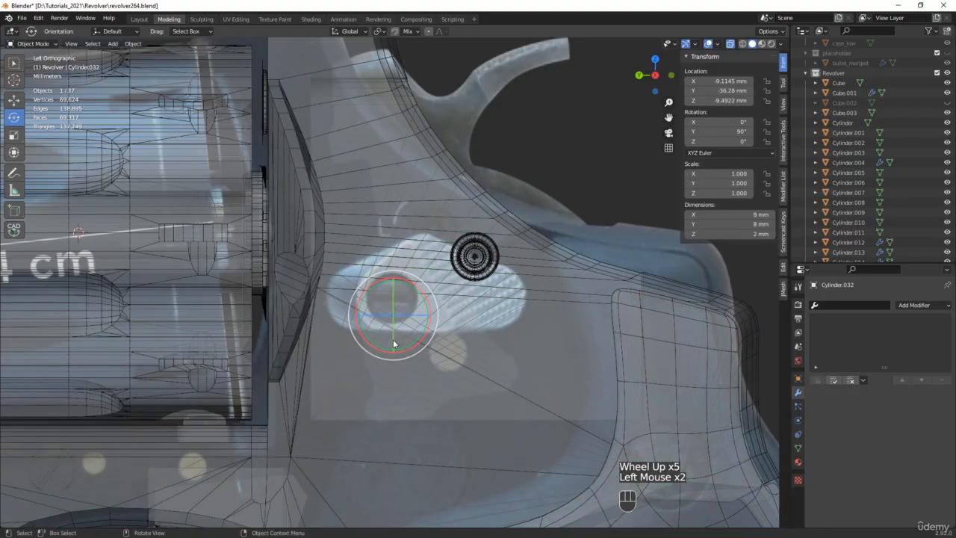
pyautogui.scroll(3, 360, 307)
pyautogui.press('w')
pyautogui.moveTo(440, 313); pyautogui.dragTo(348, 250)
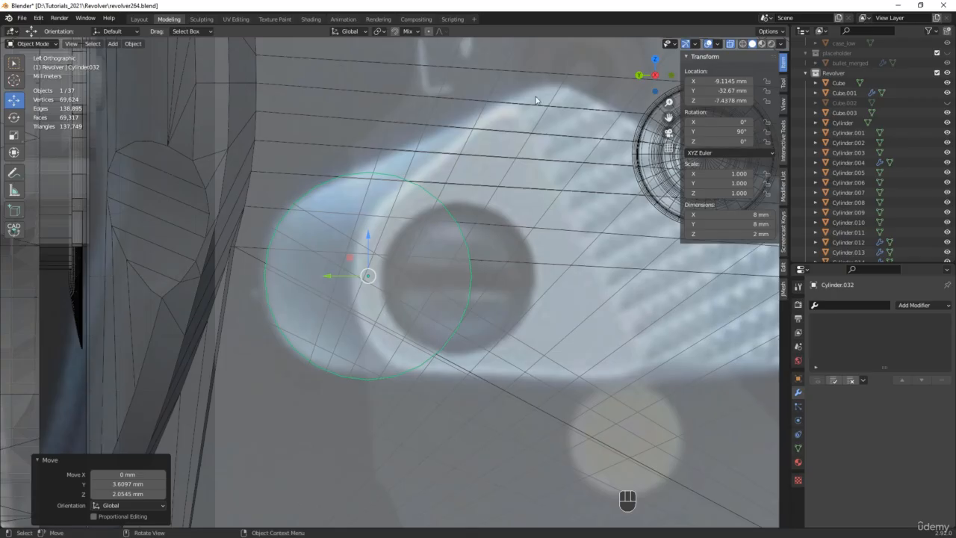
# Scale the cylinder to 0.936, nudge it 0.28801 mm in Y to match the latch outline, and save as revolver265.blend
pyautogui.press('s')
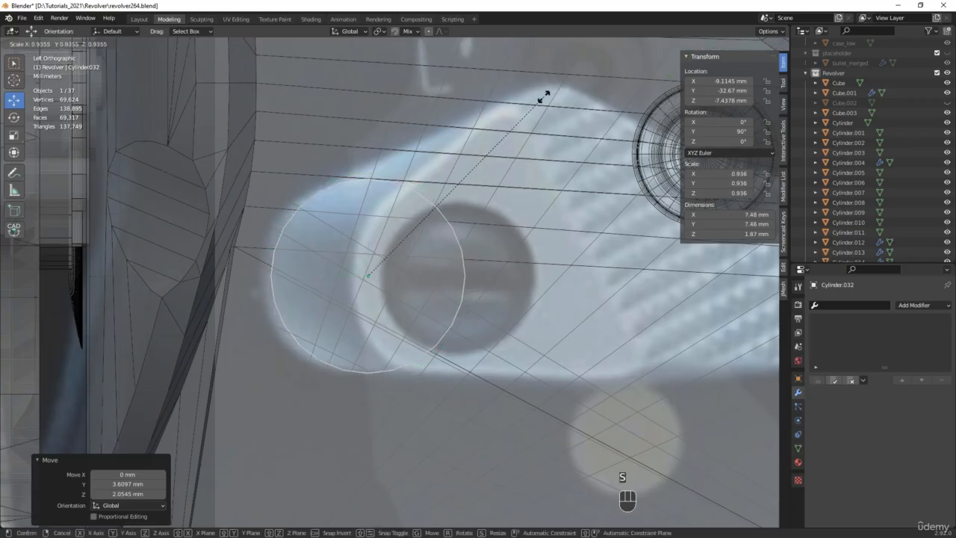
pyautogui.click(544, 97)
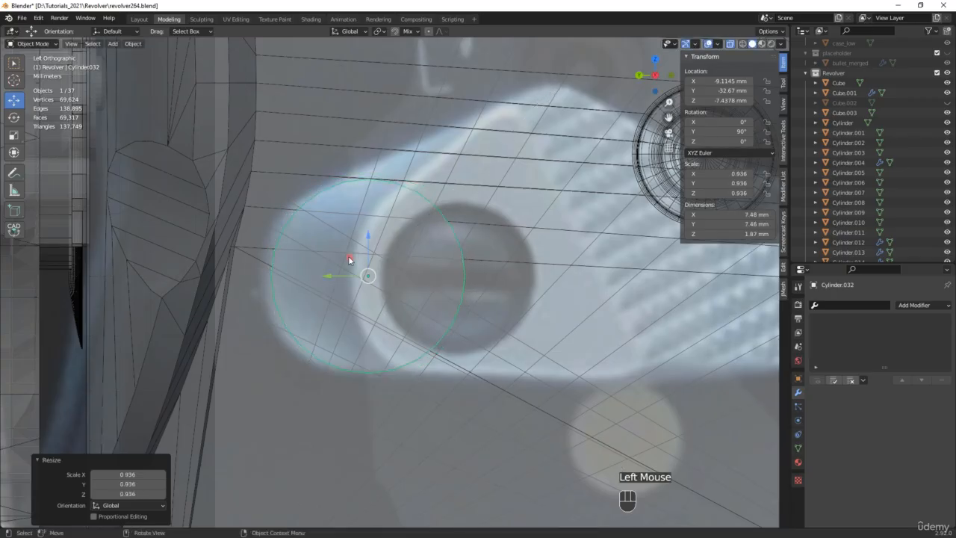
pyautogui.moveTo(349, 259); pyautogui.dragTo(339, 257)
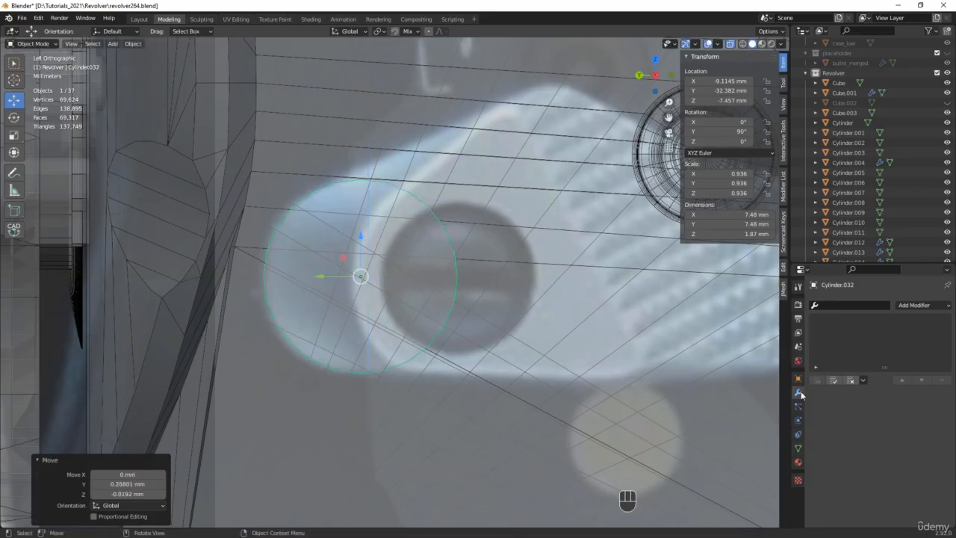
pyautogui.hotkey('ctrl', 'alt', 's')
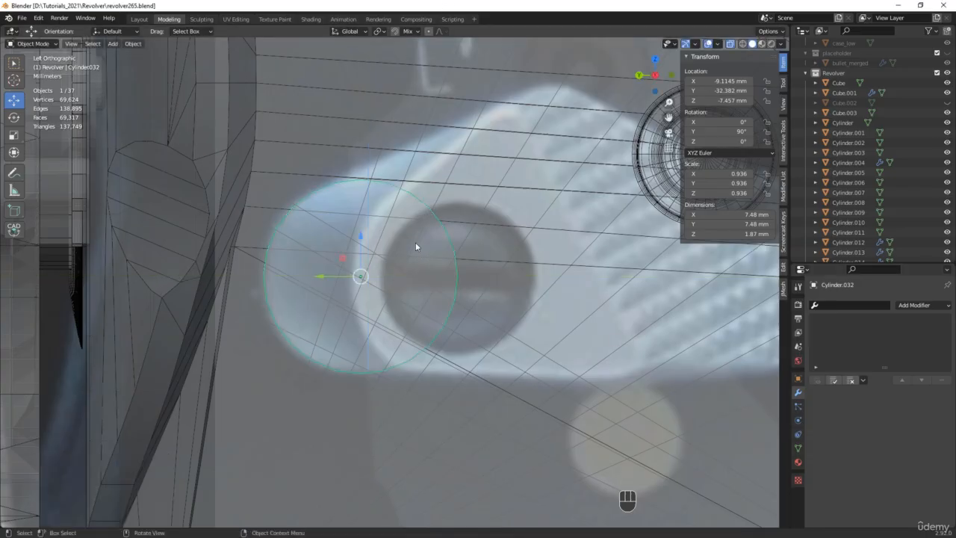
# Enter Edit Mode on the cylinder and set the 3D Viewport theme's vertex size to 4 px in the preferences
pyautogui.press('Tab')
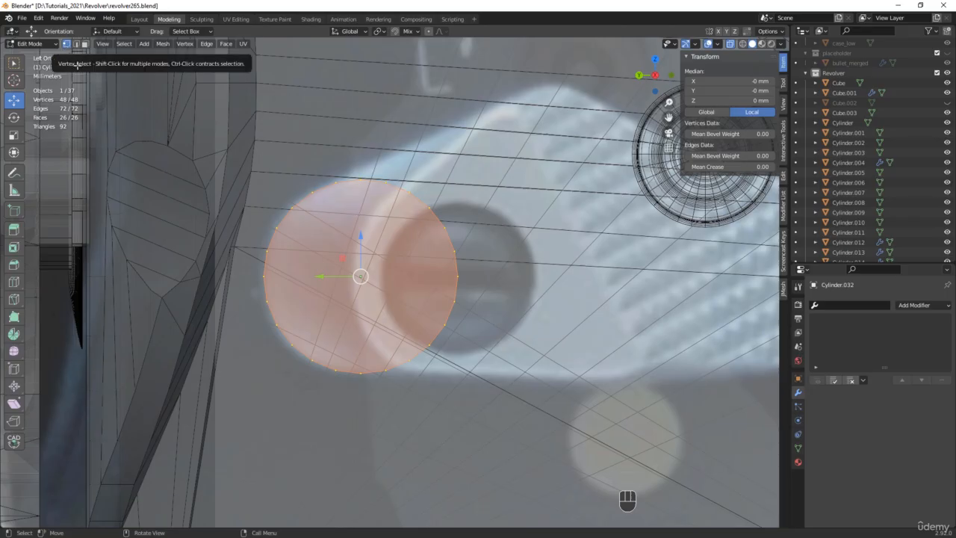
pyautogui.click(38, 18)
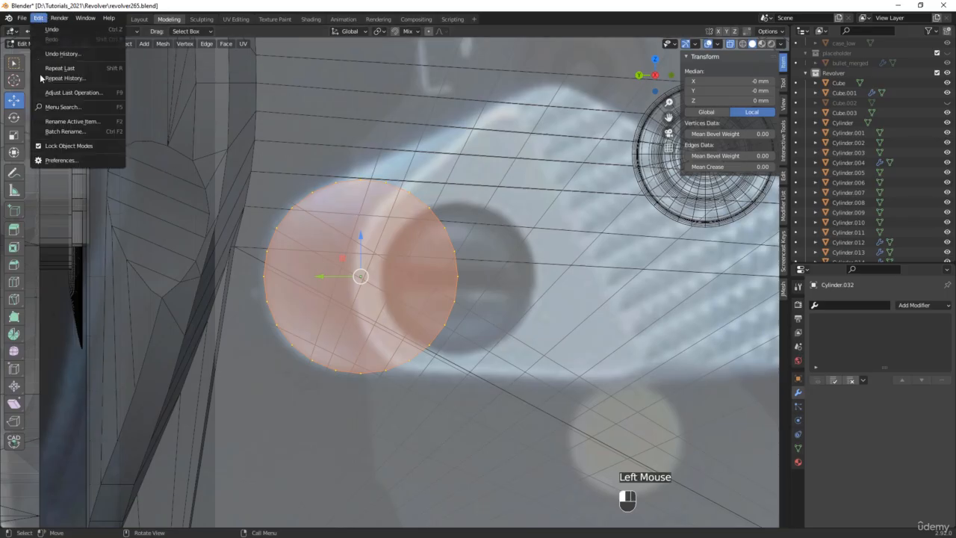
pyautogui.click(60, 160)
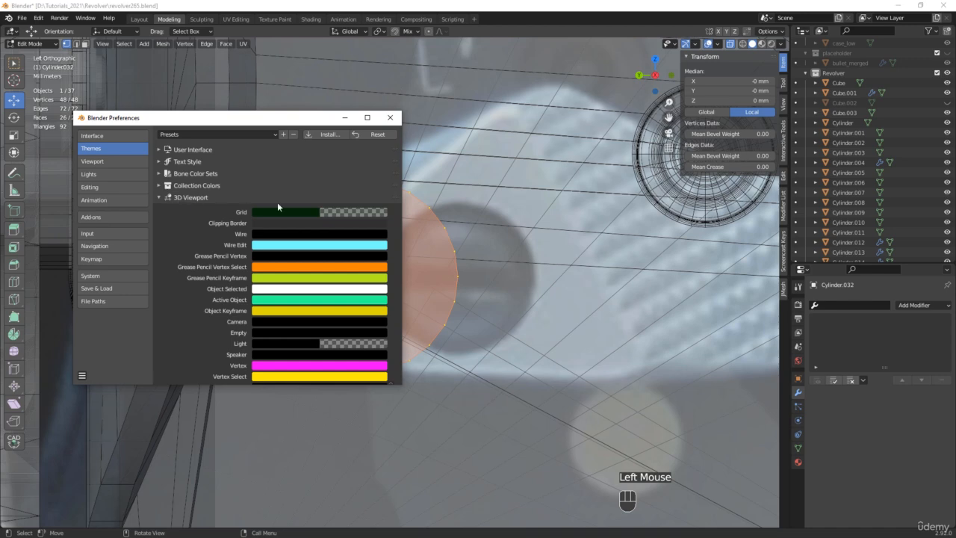
pyautogui.moveTo(399, 169); pyautogui.dragTo(398, 304)
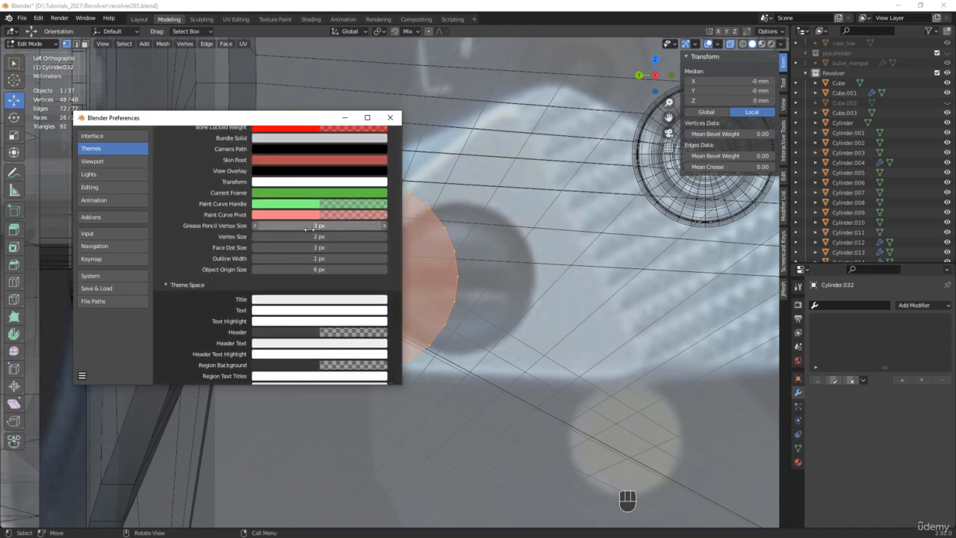
pyautogui.click(365, 237)
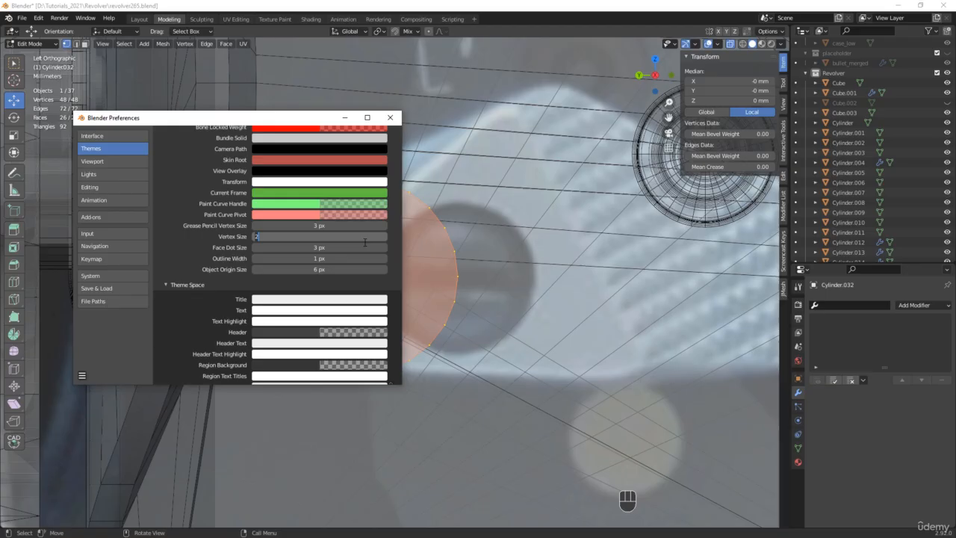
pyautogui.write('4')
pyautogui.press('Return')
pyautogui.click(590, 3)
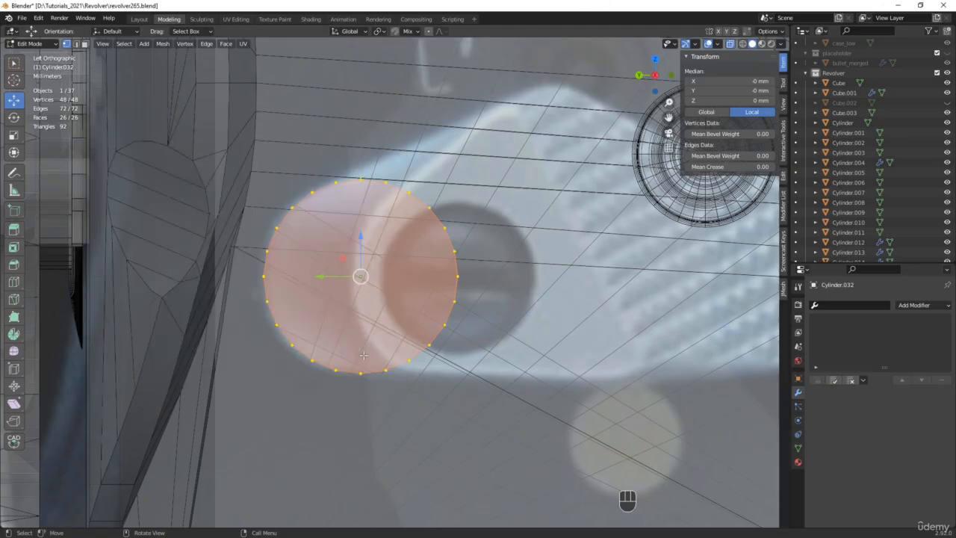
# Connect the cylinder's topmost and bottommost vertices with a vertical edge across both caps, and switch to edge selection
pyautogui.moveTo(348, 403); pyautogui.dragTo(364, 336)
pyautogui.moveTo(365, 142); pyautogui.dragTo(366, 142)
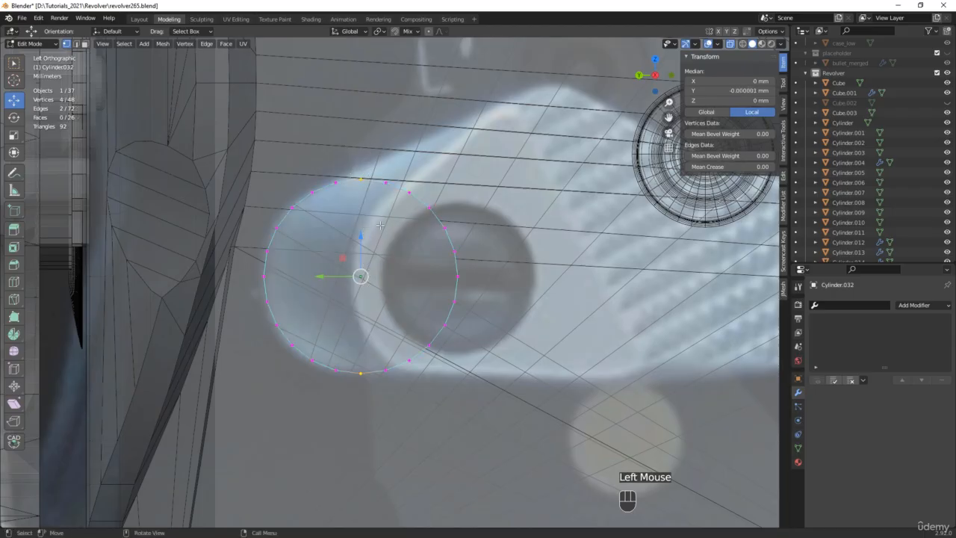
pyautogui.press('j')
pyautogui.press('2')
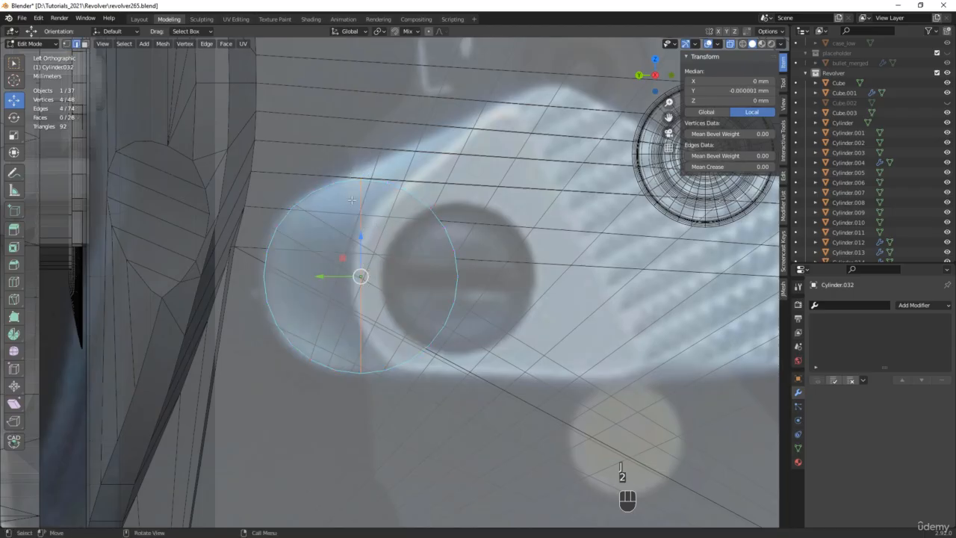
# Bevel the cylinder's vertical centre edge loop into two parallel edges with a 0.279 mm width and one segment
pyautogui.keyDown('alt'); pyautogui.click(361, 212); pyautogui.keyUp('alt')
pyautogui.moveTo(361, 216); pyautogui.dragTo(354, 240, button='middle')
pyautogui.moveTo(407, 284); pyautogui.dragTo(411, 264, button='middle')
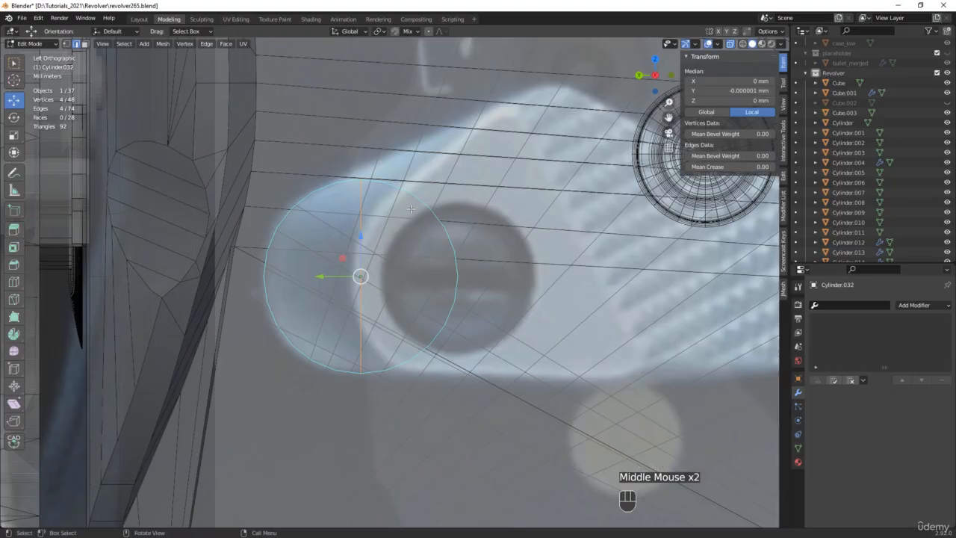
pyautogui.hotkey('ctrl', 'b')
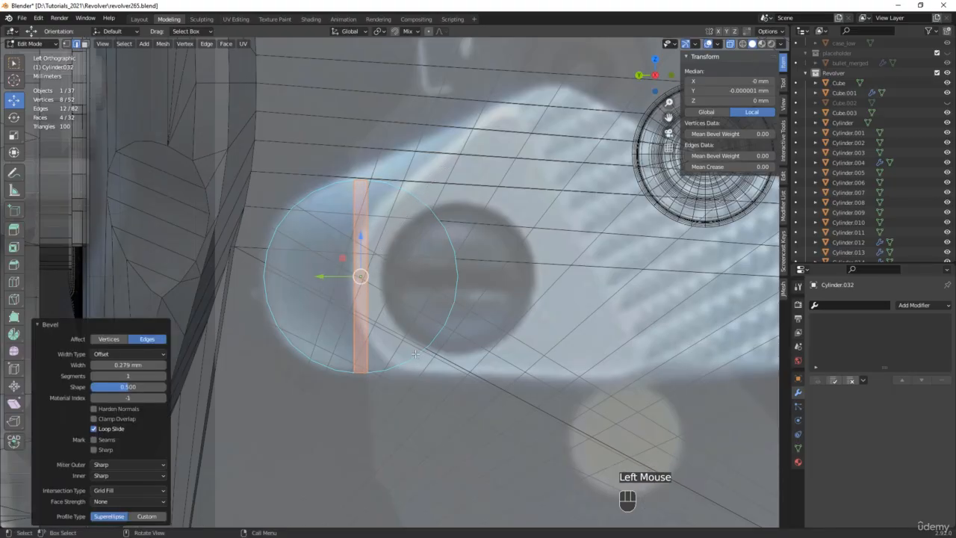
# Select the rear half's vertices through the mesh and move them -15.4 mm in Y to the latch's rear end
pyautogui.press('1')
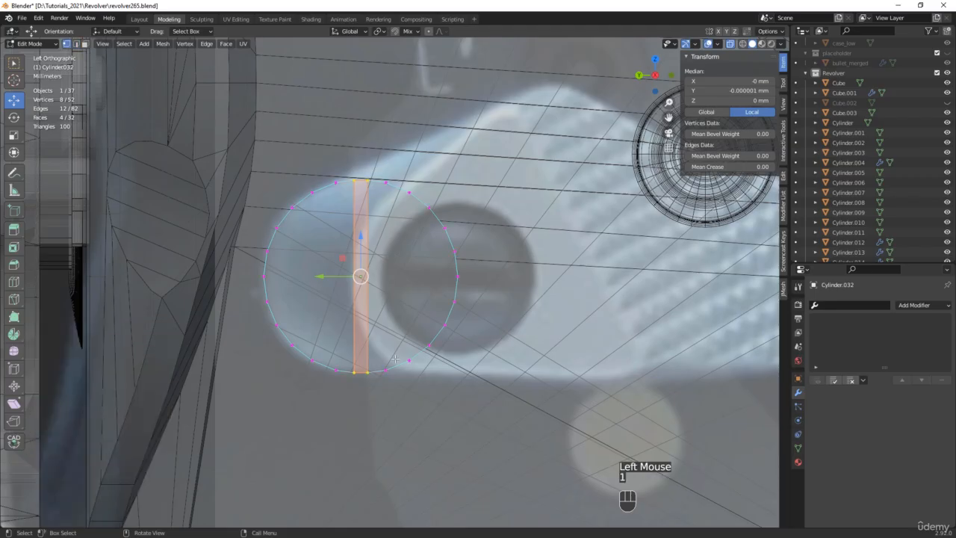
pyautogui.moveTo(511, 129); pyautogui.dragTo(360, 401)
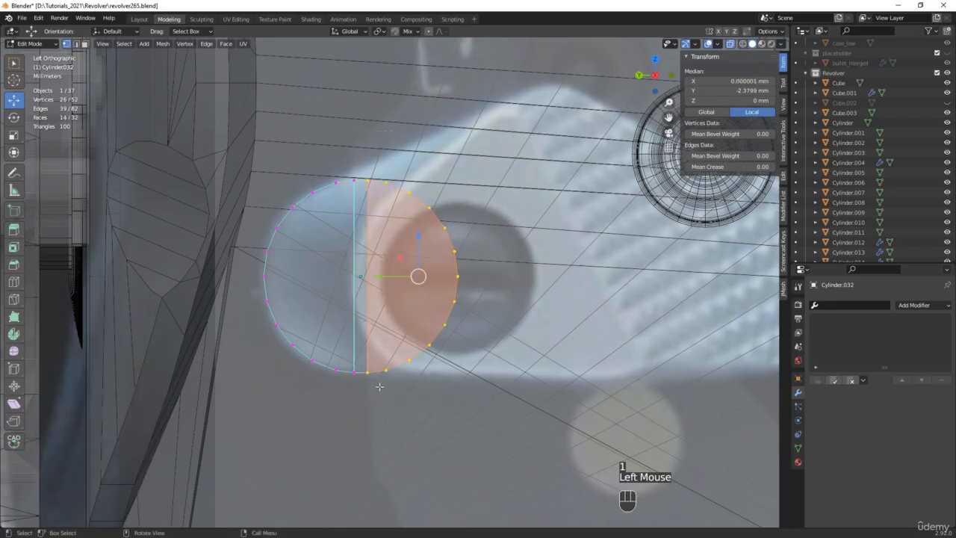
pyautogui.scroll(-2, 389, 295)
pyautogui.keyDown('shift'); pyautogui.moveTo(389, 295); pyautogui.dragTo(272, 305, button='middle'); pyautogui.keyUp('shift')
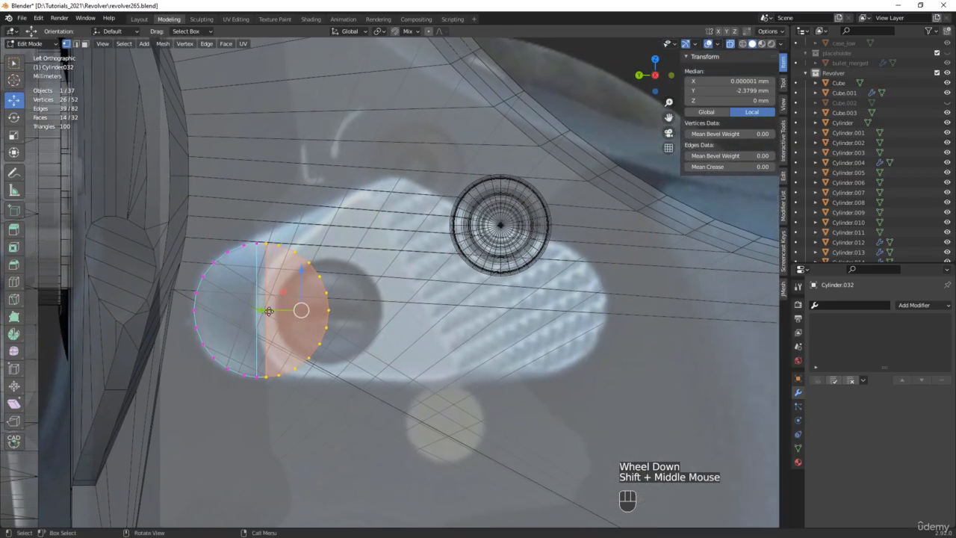
pyautogui.moveTo(269, 311); pyautogui.dragTo(545, 314)
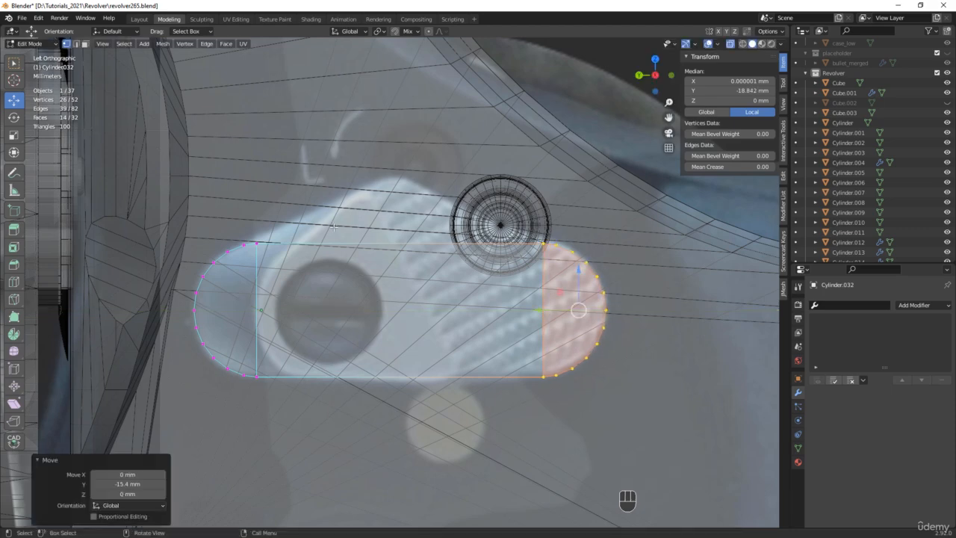
# Subdivide the long upper and lower edges and raise the upper midpoint vertices 3.8155 mm in Z to the latch's peak
pyautogui.press('2')
pyautogui.moveTo(398, 229); pyautogui.dragTo(405, 388)
pyautogui.rightClick(396, 284)
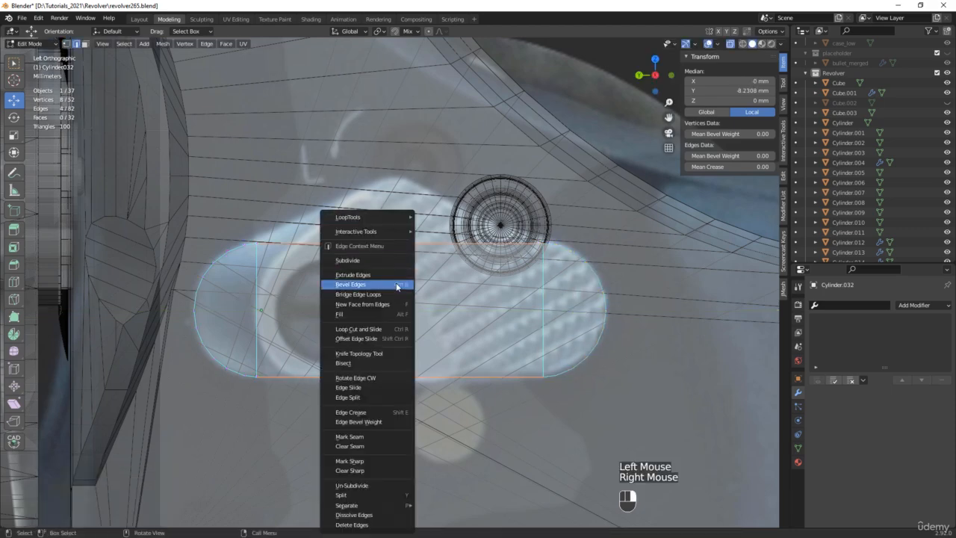
pyautogui.click(374, 260)
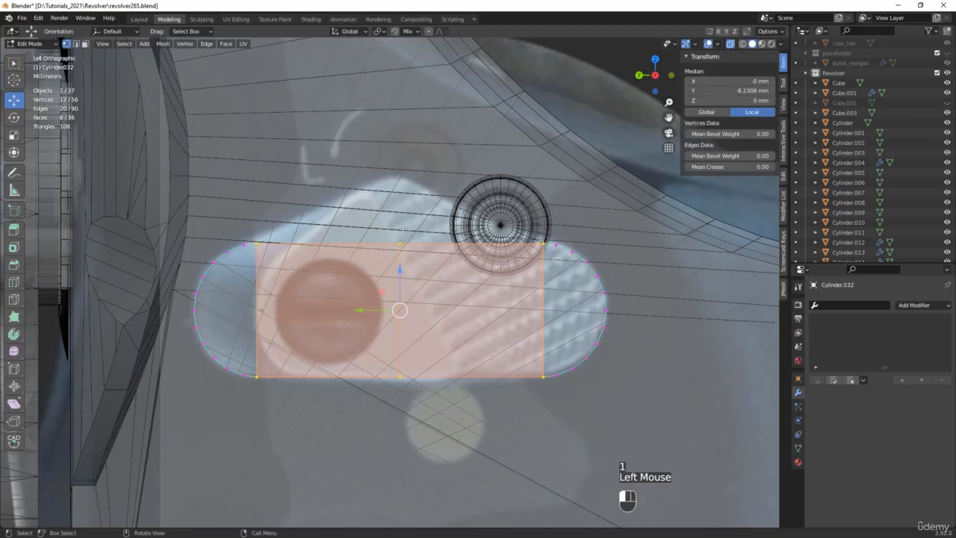
pyautogui.click(400, 244)
pyautogui.press('1')
pyautogui.moveTo(400, 209); pyautogui.dragTo(403, 142)
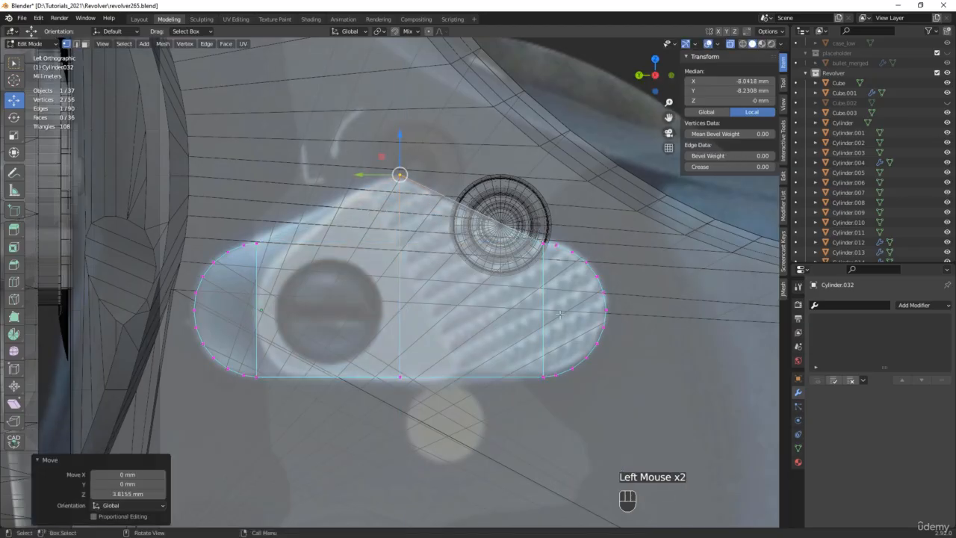
# Raise the upper vertices where both rounded ends meet the slopes by 0.16 mm in Z, and save as revolver266.blend
pyautogui.click(254, 246)
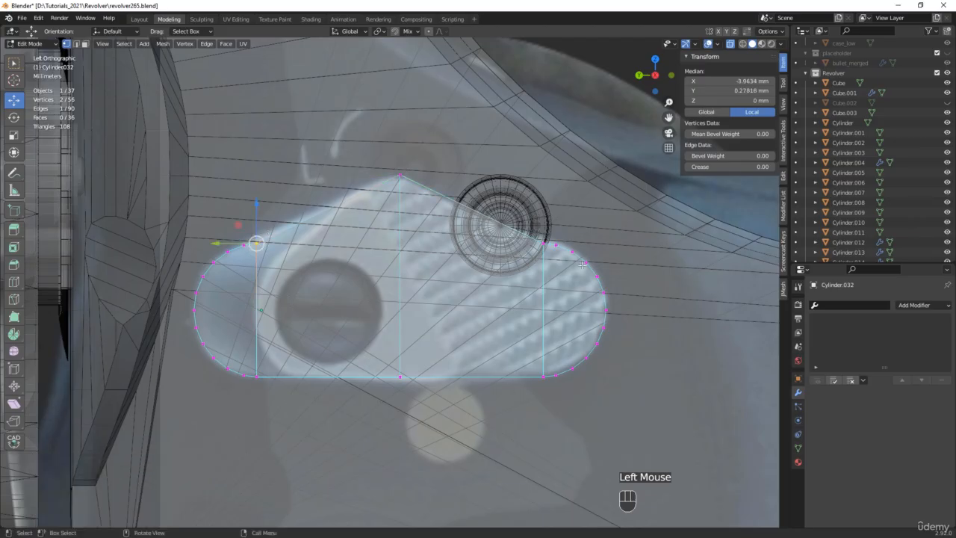
pyautogui.keyDown('shift'); pyautogui.click(547, 227); pyautogui.keyUp('shift')
pyautogui.scroll(3, 247, 244)
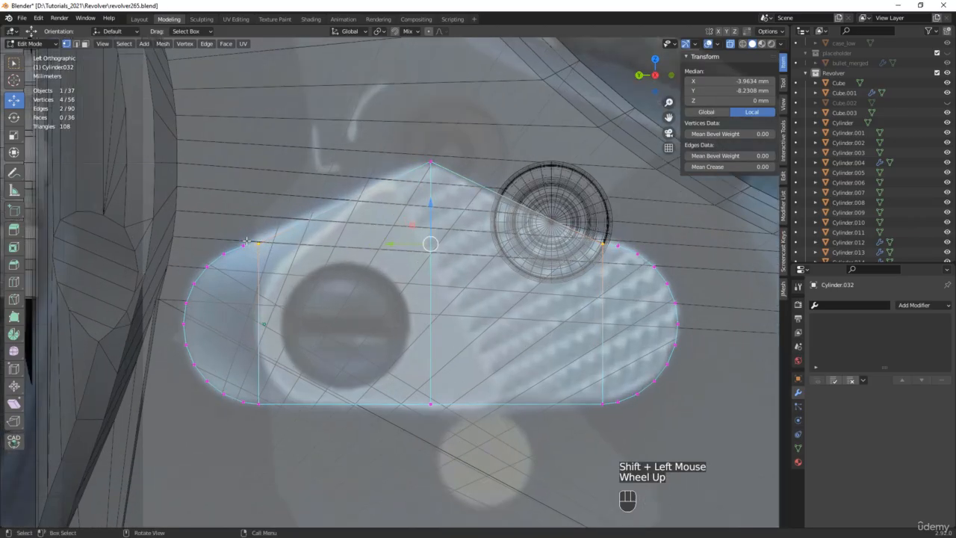
pyautogui.moveTo(511, 215); pyautogui.dragTo(510, 207)
pyautogui.keyDown('shift'); pyautogui.moveTo(575, 238); pyautogui.dragTo(472, 211, button='middle'); pyautogui.keyUp('shift')
pyautogui.hotkey('alt', 'z')
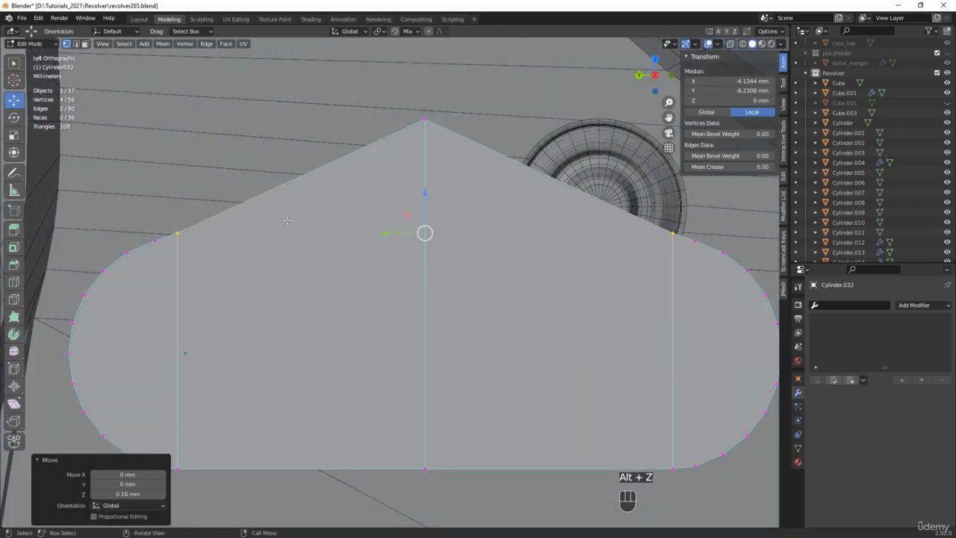
pyautogui.hotkey('alt', 'z')
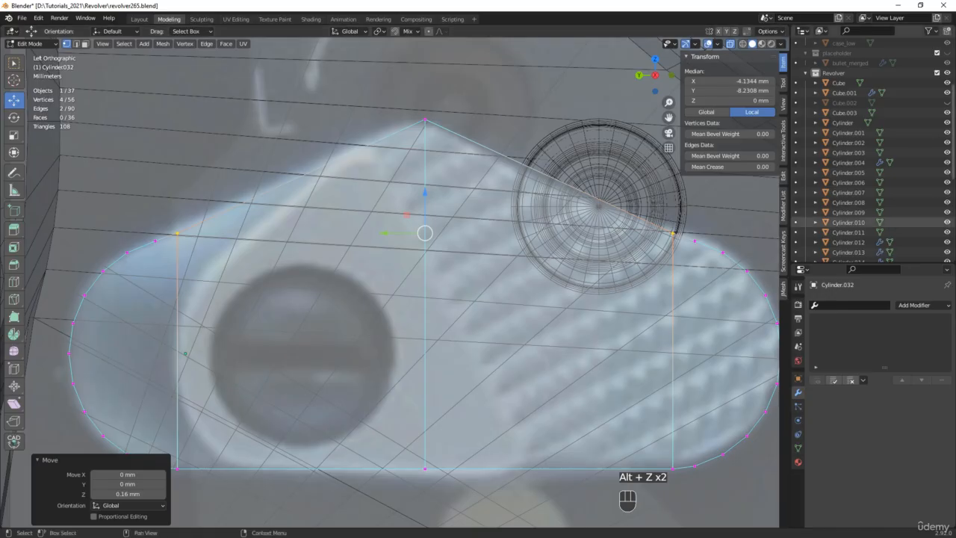
pyautogui.hotkey('ctrl', 'alt', 's')
# Turn off X-ray and dissolve the vertical edge beside the front rounded end on the latch's outer face
pyautogui.scroll(-1, 456, 296)
pyautogui.hotkey('alt', 'z')
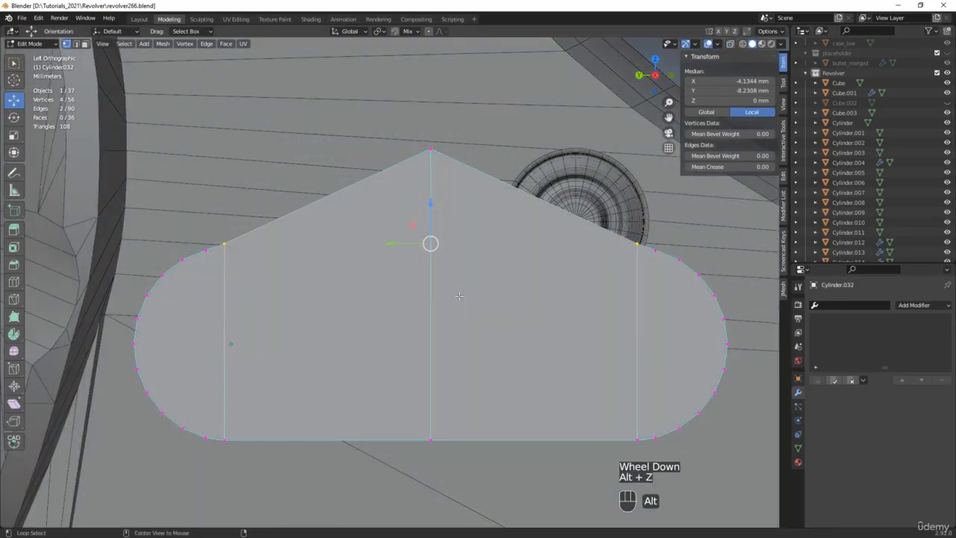
pyautogui.moveTo(452, 295); pyautogui.dragTo(264, 335, button='middle')
pyautogui.middleClick(222, 312)
pyautogui.click(222, 312)
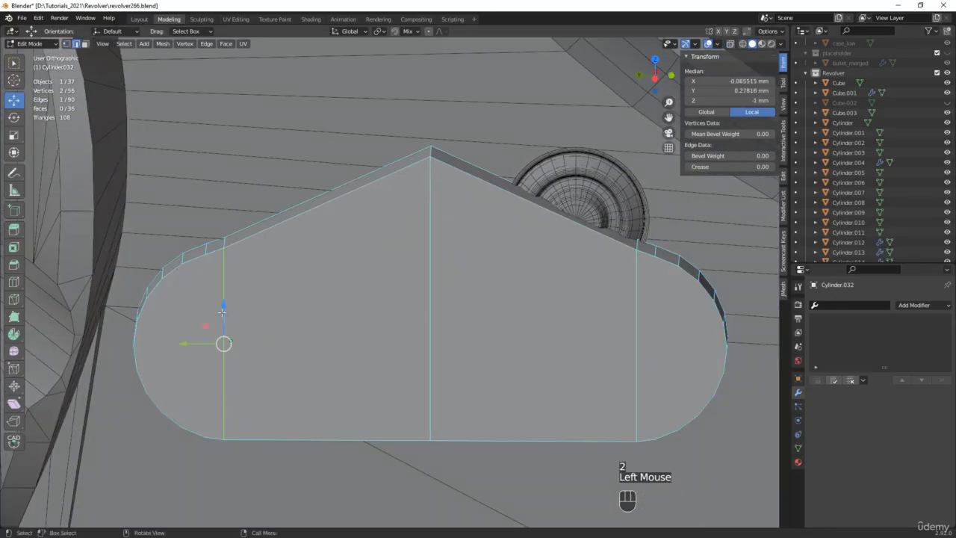
pyautogui.press('x')
pyautogui.click(211, 321)
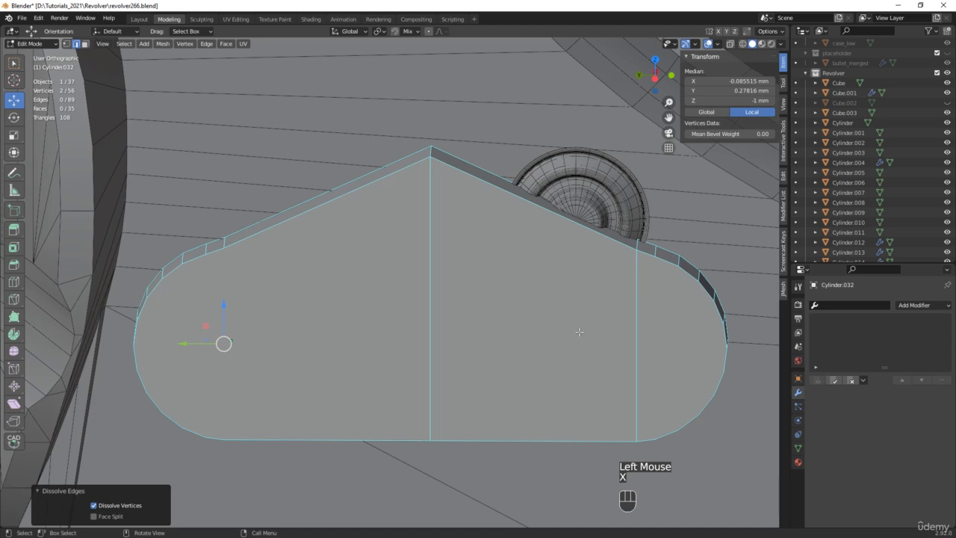
# Connect four opposite upper and lower vertex pairs across the rear rounded end of the outer face with vertical edges
pyautogui.press('1')
pyautogui.click(655, 254)
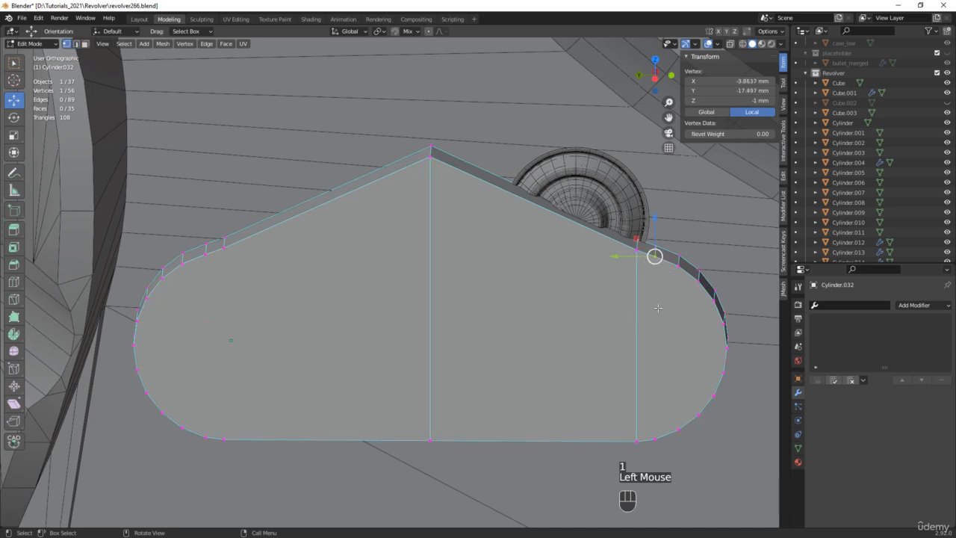
pyautogui.moveTo(656, 254); pyautogui.dragTo(655, 431, button='middle')
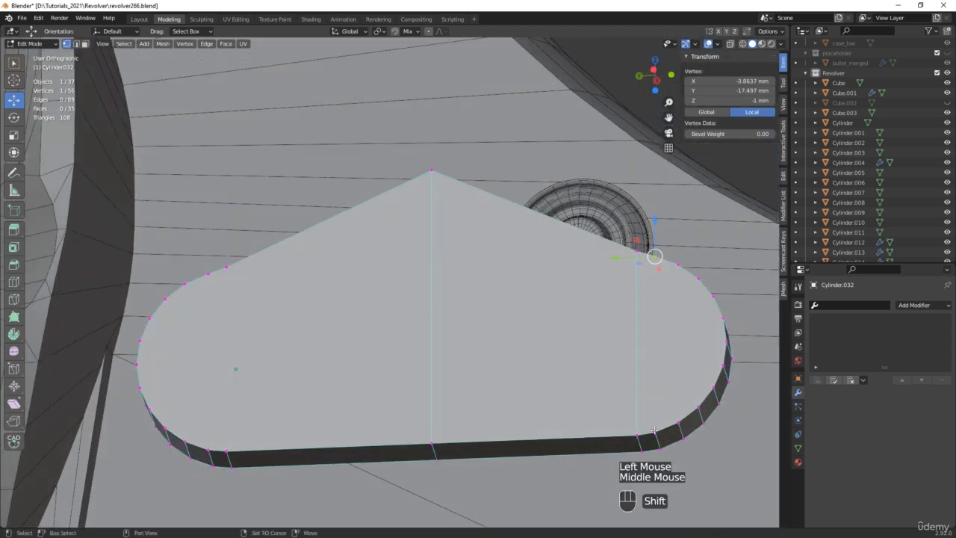
pyautogui.keyDown('shift'); pyautogui.click(655, 432); pyautogui.keyUp('shift')
pyautogui.press('j')
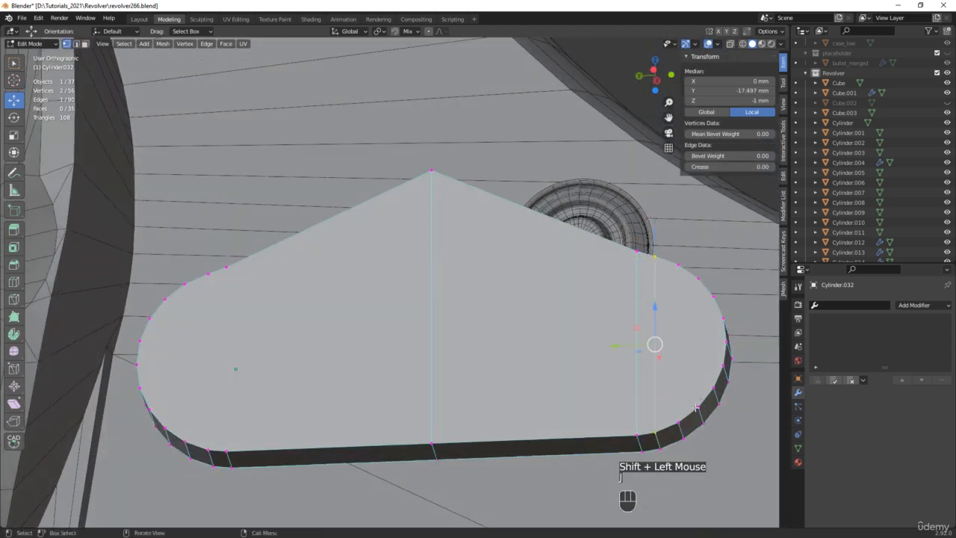
pyautogui.click(677, 422)
pyautogui.keyDown('shift'); pyautogui.click(678, 263); pyautogui.keyUp('shift')
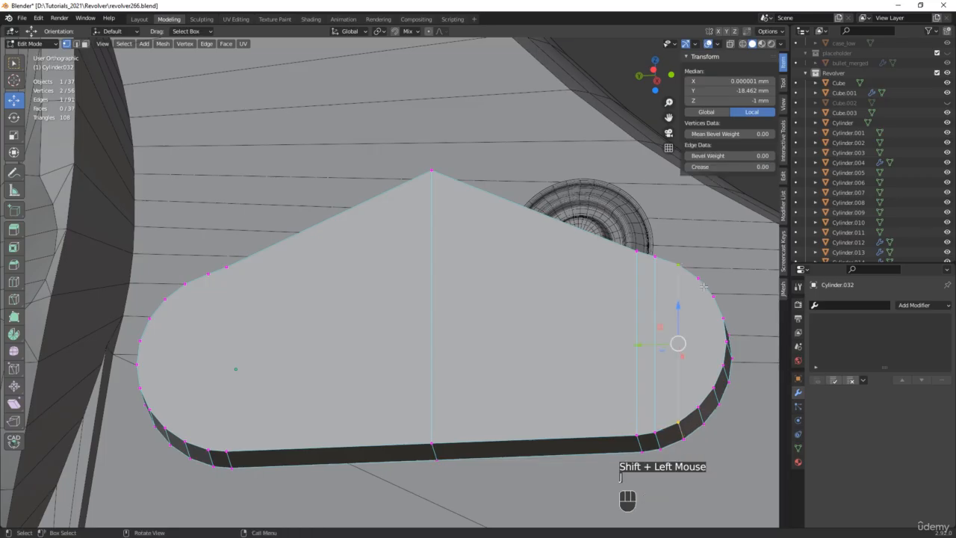
pyautogui.press('j')
pyautogui.click(698, 277)
pyautogui.keyDown('shift'); pyautogui.click(703, 423); pyautogui.keyUp('shift')
pyautogui.press('j')
pyautogui.click(715, 389)
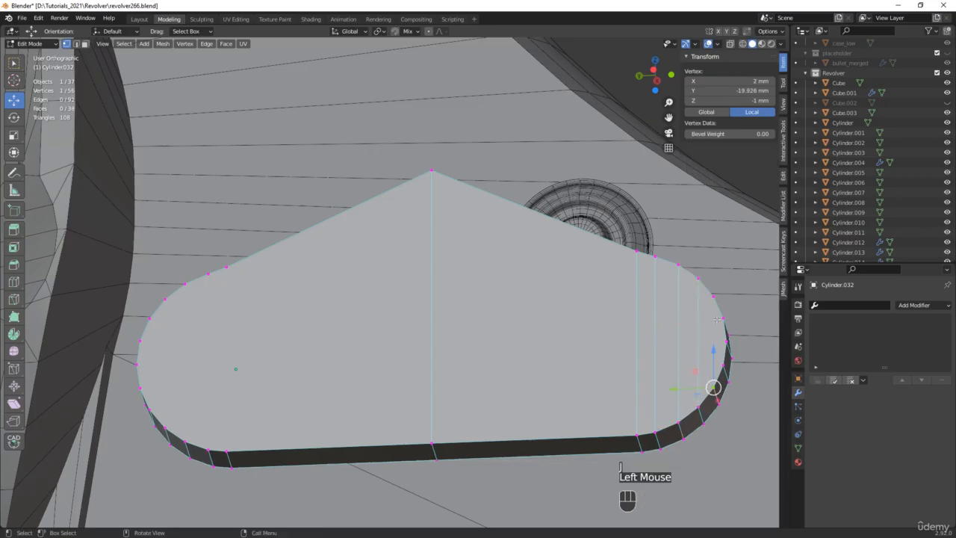
pyautogui.keyDown('shift'); pyautogui.click(713, 297); pyautogui.keyUp('shift')
pyautogui.press('j')
# Select all faces of the latch's outer side from front to rear end and extrude them outward along the normal
pyautogui.moveTo(715, 312); pyautogui.dragTo(655, 317, button='middle')
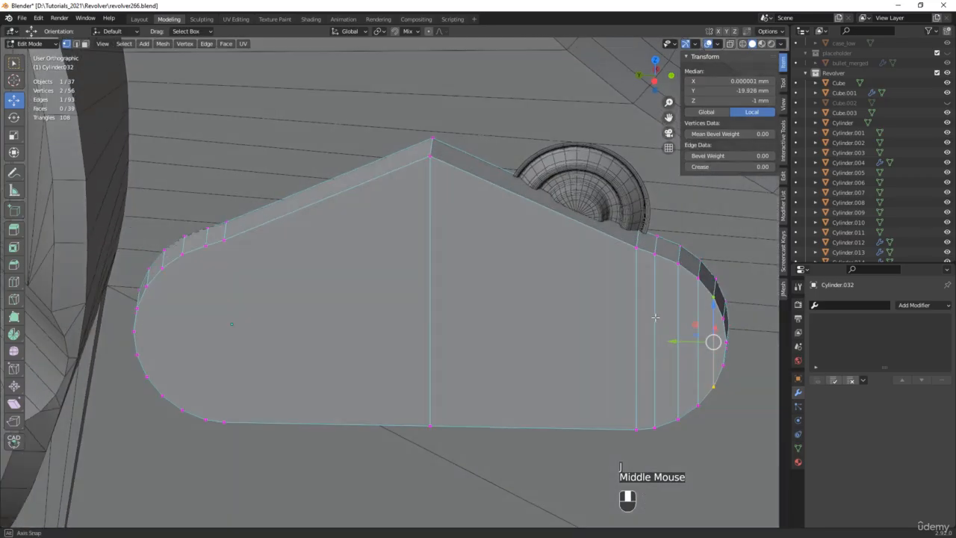
pyautogui.moveTo(326, 312); pyautogui.dragTo(326, 309, button='middle')
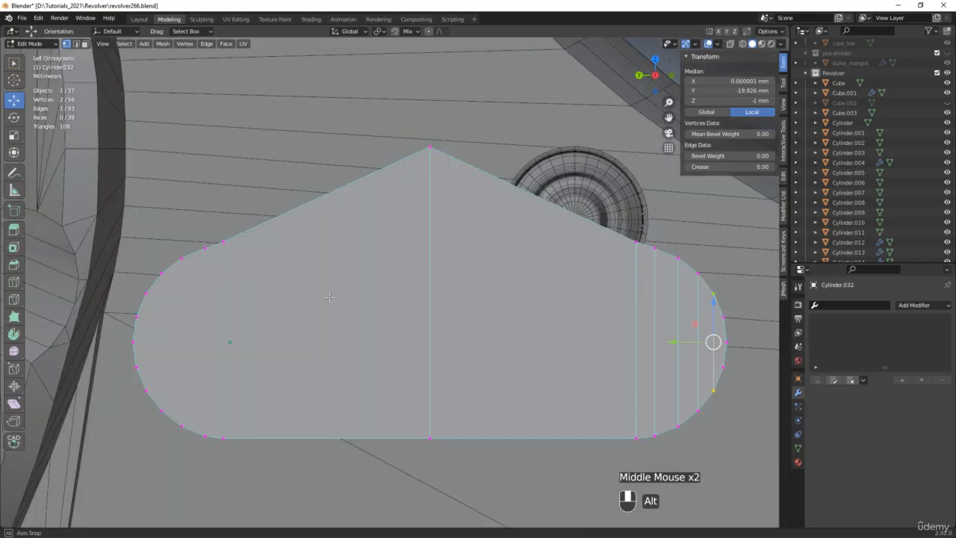
pyautogui.hotkey('alt', 'z')
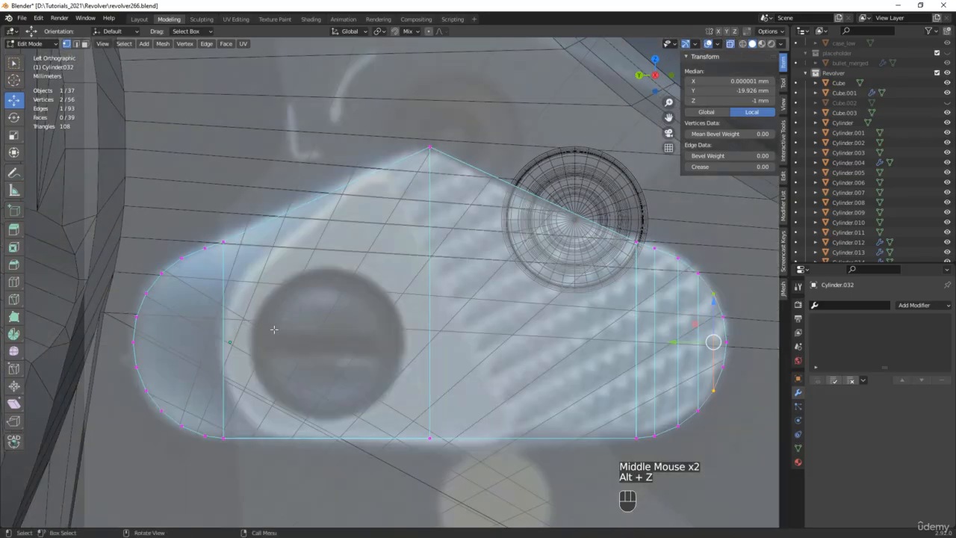
pyautogui.hotkey('alt', 'z')
pyautogui.press('3')
pyautogui.click(270, 320)
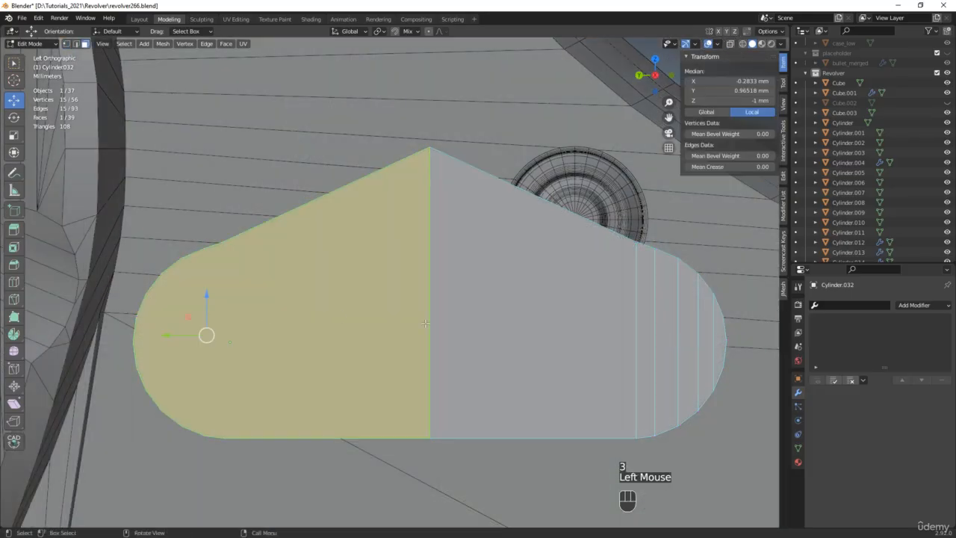
pyautogui.keyDown('ctrl'); pyautogui.click(722, 342); pyautogui.keyUp('ctrl')
pyautogui.moveTo(722, 342); pyautogui.dragTo(441, 328, button='middle')
pyautogui.scroll(-2, 457, 320)
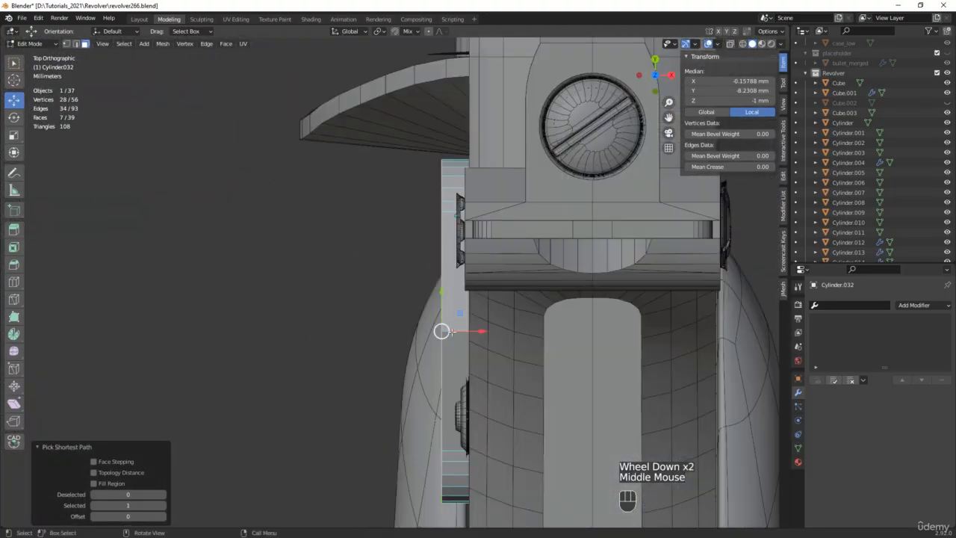
pyautogui.press('d')
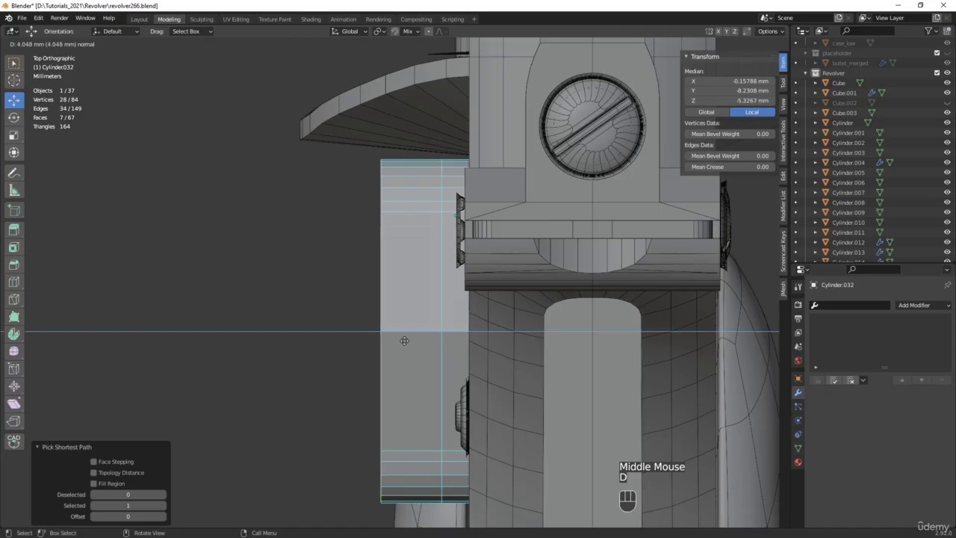
# Extrude the latch's side faces about 4.05 mm outward from the revolver frame
pyautogui.click(404, 340)
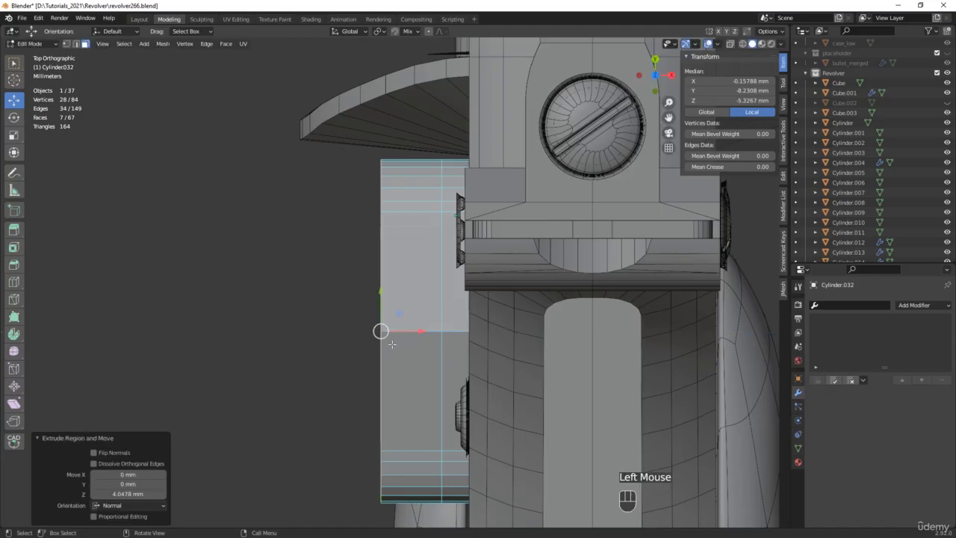
pyautogui.scroll(-3, 404, 340)
pyautogui.moveTo(404, 341); pyautogui.dragTo(454, 262, button='middle')
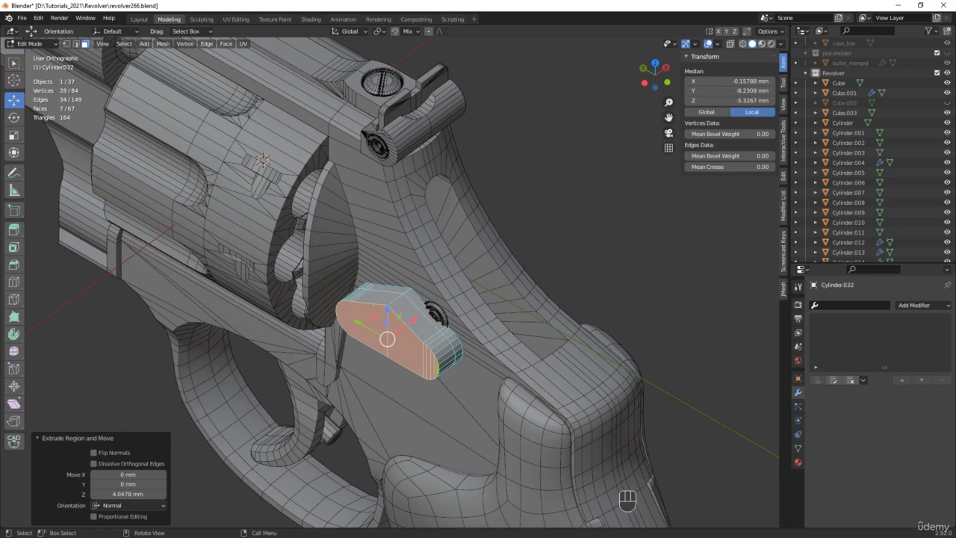
# Check the latch against the reference photo and move its outer faces about 0.24 mm further outward along X
pyautogui.moveTo(955, 172); pyautogui.dragTo(729, 174)
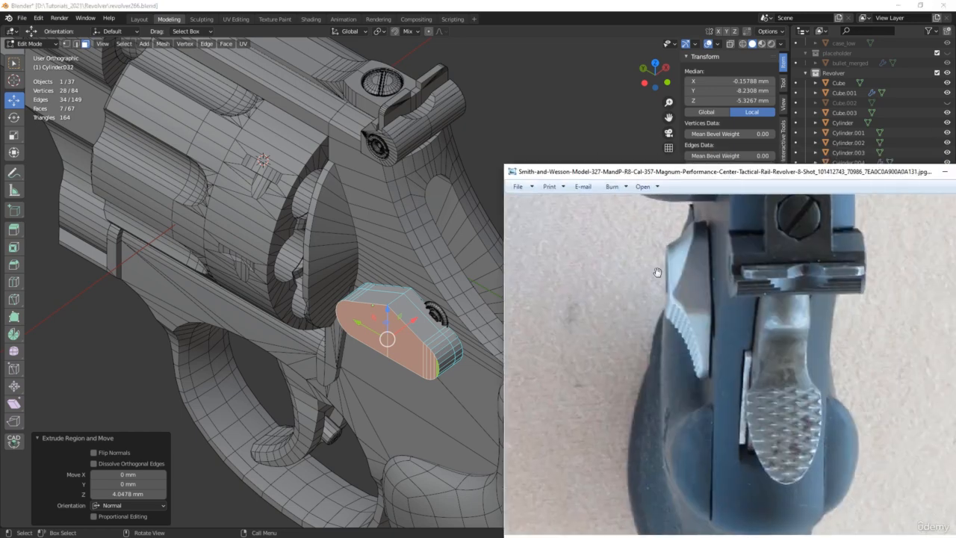
pyautogui.moveTo(699, 176); pyautogui.dragTo(955, 174)
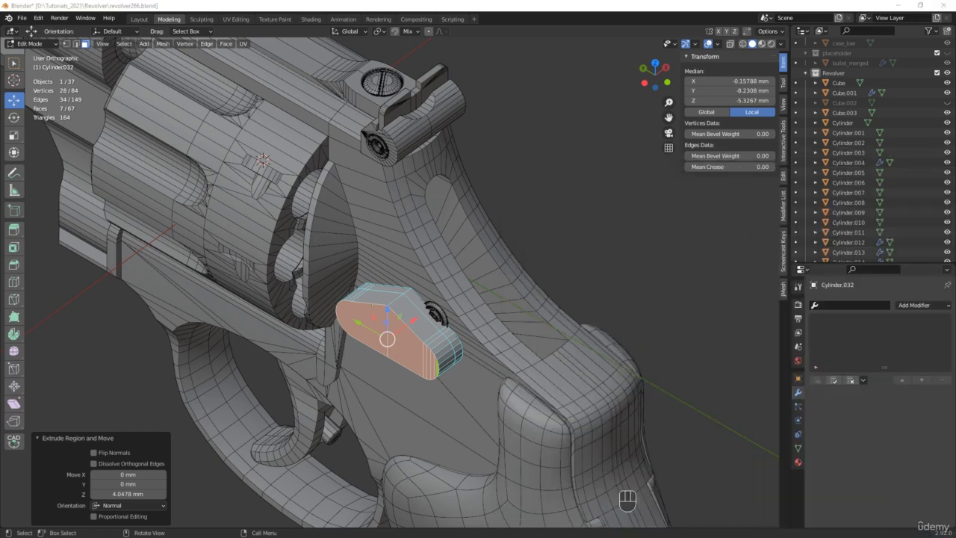
pyautogui.moveTo(418, 291); pyautogui.dragTo(357, 336, button='middle')
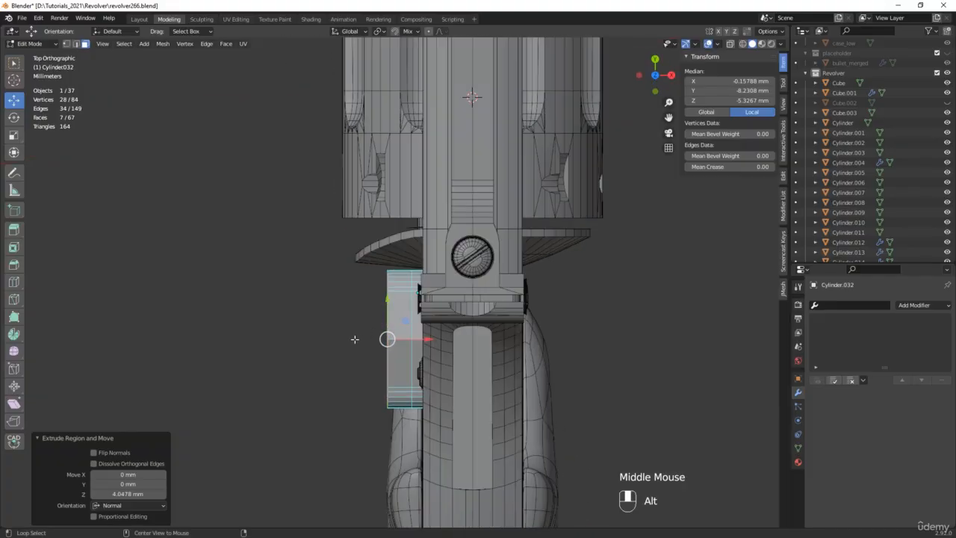
pyautogui.scroll(3, 388, 332)
pyautogui.moveTo(422, 330); pyautogui.dragTo(422, 328)
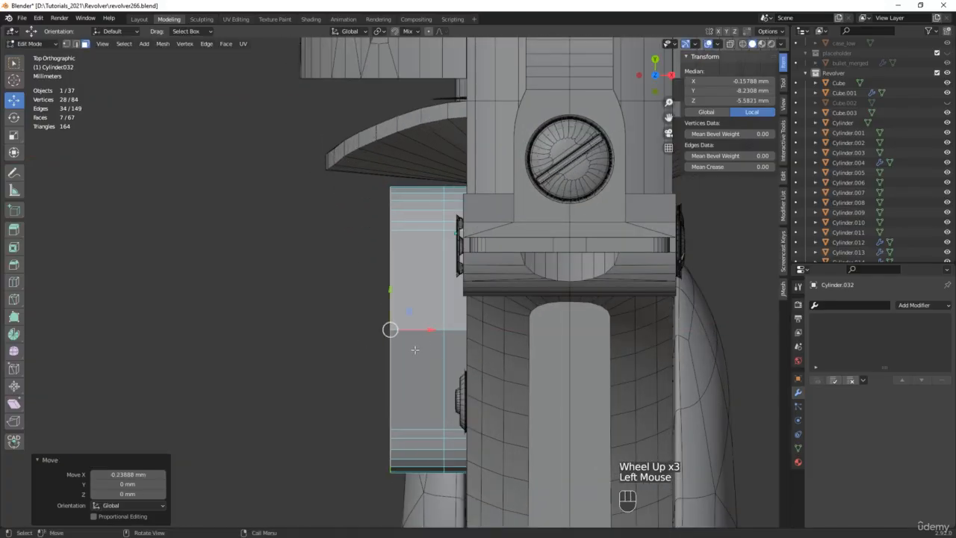
# Slide the front face of the latch's outer side about 3.29 mm rearward along Y to match the reference image
pyautogui.scroll(-2, 415, 347)
pyautogui.moveTo(415, 347); pyautogui.dragTo(534, 230, button='middle')
pyautogui.hotkey('alt', 'z')
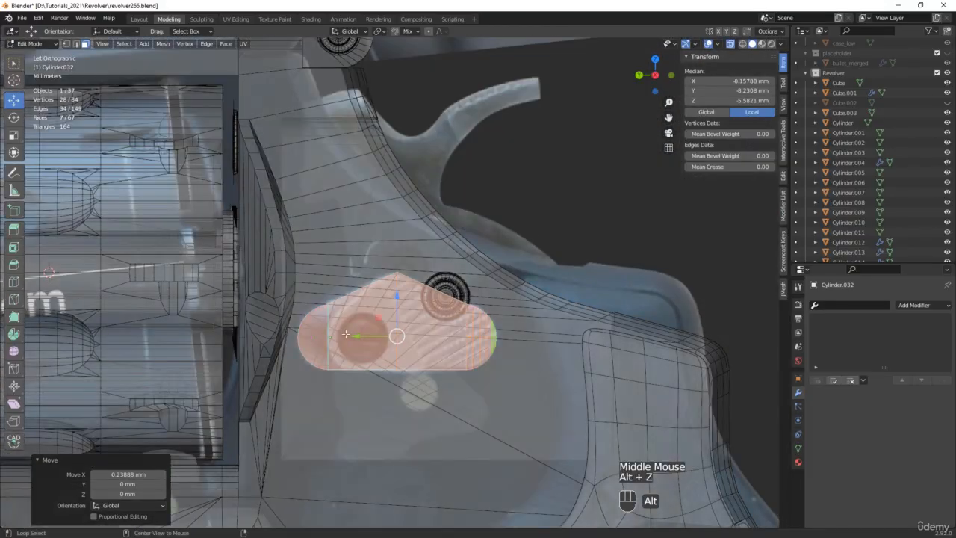
pyautogui.scroll(4, 332, 337)
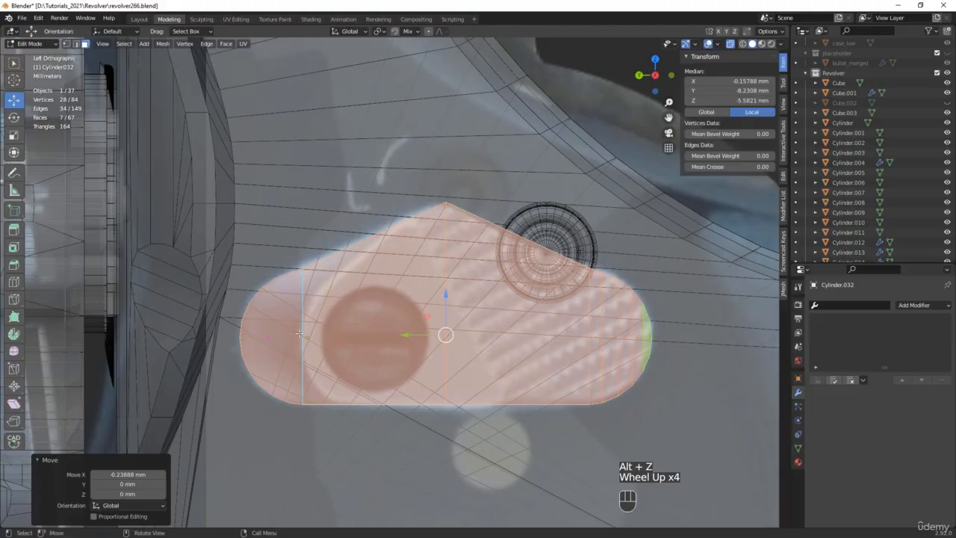
pyautogui.hotkey('alt', 'z')
pyautogui.click(290, 332)
pyautogui.hotkey('alt', 'z')
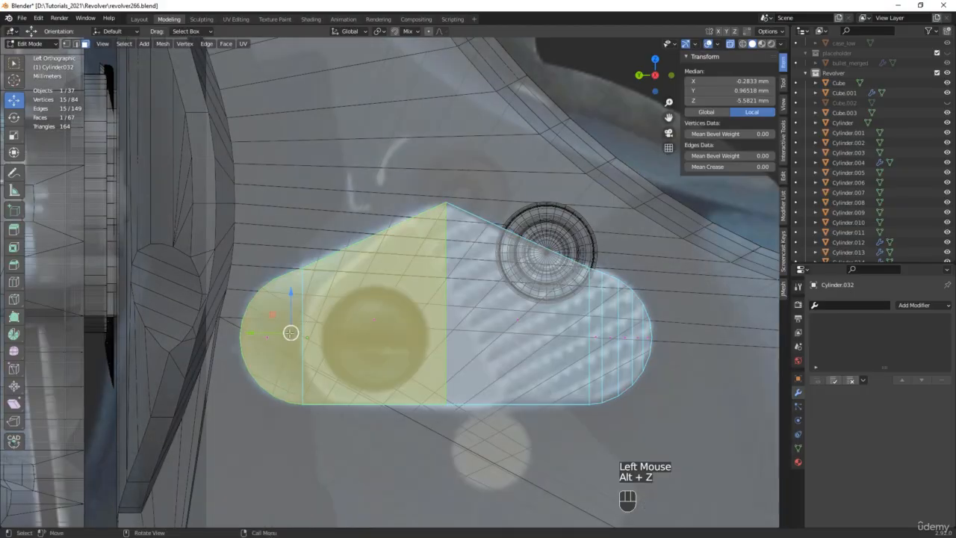
pyautogui.moveTo(257, 332); pyautogui.dragTo(320, 333)
pyautogui.scroll(3, 328, 338)
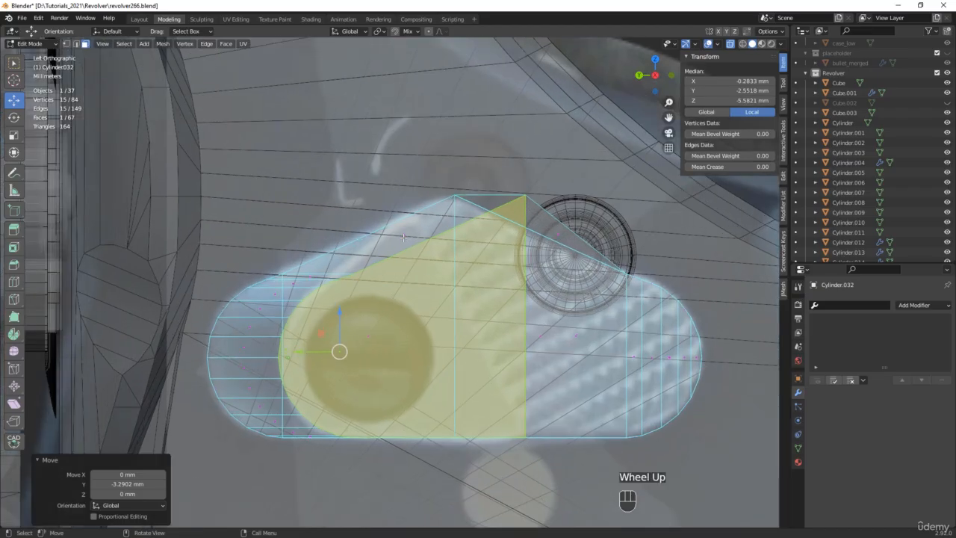
# Move the outer face's peak vertex forward onto the reference's upper slope, at about X -7.03 mm, Y -6.03 mm local
pyautogui.press('1')
pyautogui.click(580, 177)
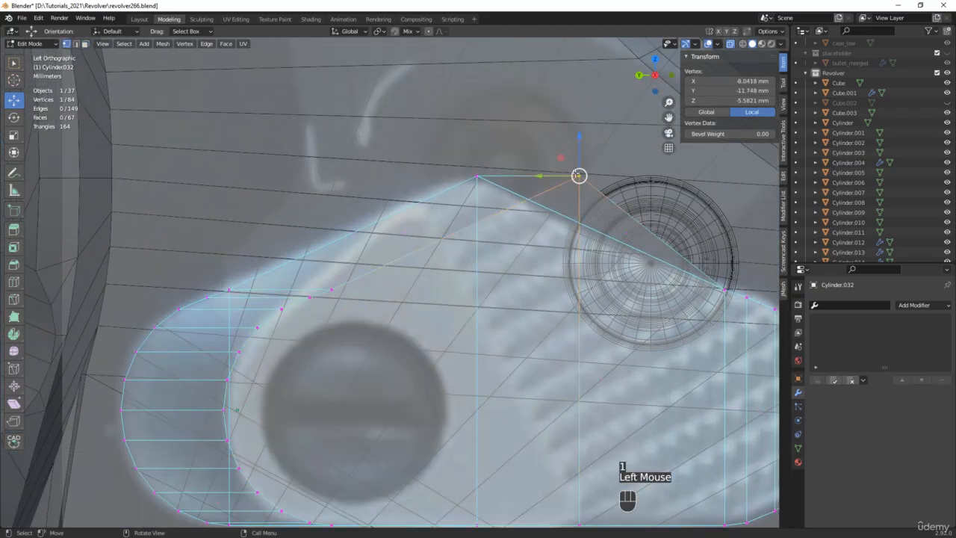
pyautogui.moveTo(556, 175); pyautogui.dragTo(423, 205)
pyautogui.scroll(7, 433, 214)
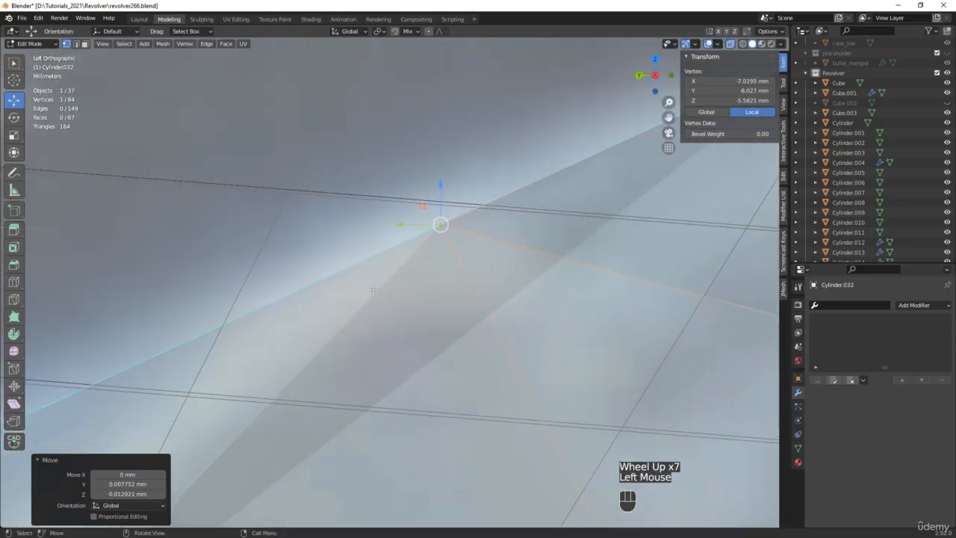
# Dissolve the horizontal loop edge running along the latch's upper front slope
pyautogui.scroll(-4, 325, 325)
pyautogui.scroll(-1, 326, 325)
pyautogui.hotkey('alt', 'z')
pyautogui.keyDown('shift'); pyautogui.moveTo(253, 408); pyautogui.dragTo(459, 126, button='middle'); pyautogui.keyUp('shift')
pyautogui.scroll(-1, 402, 270)
pyautogui.scroll(-1, 403, 270)
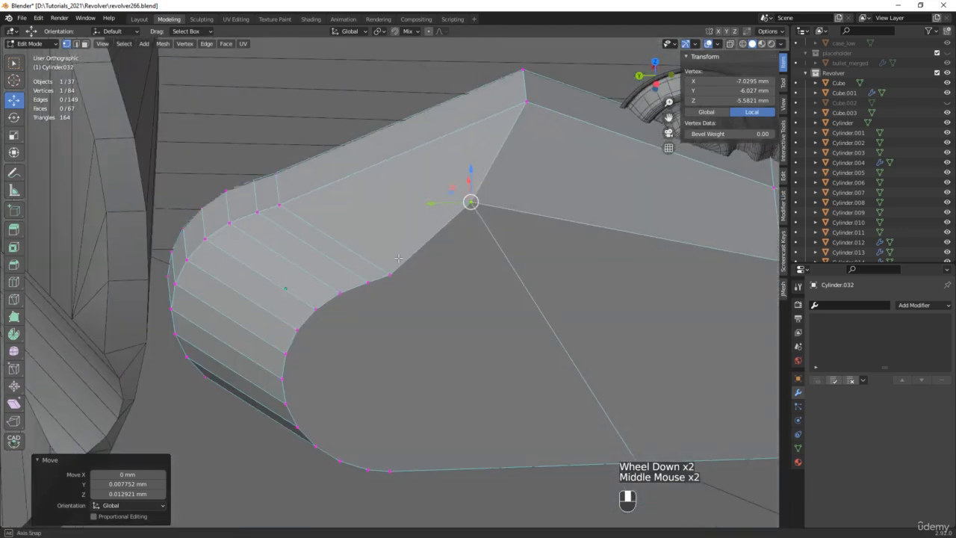
pyautogui.press('2')
pyautogui.click(449, 132)
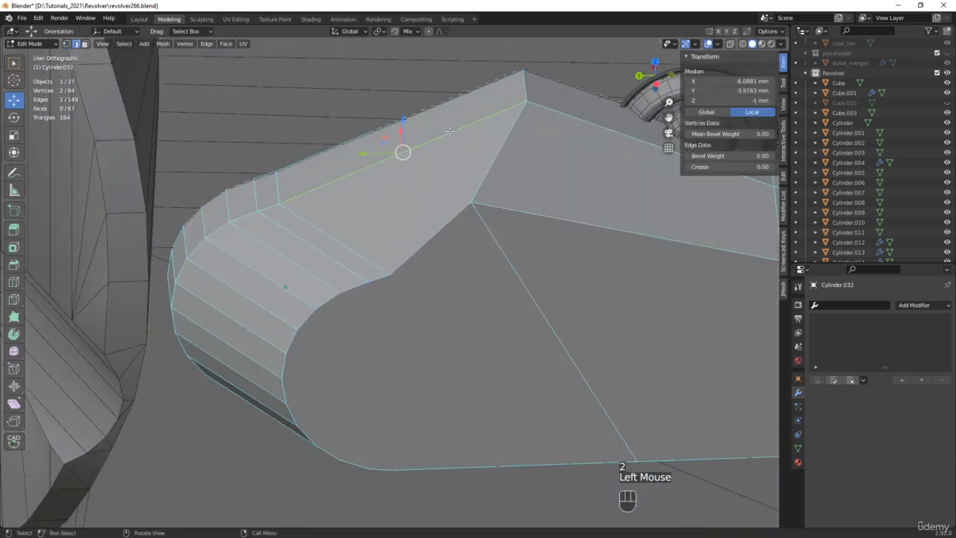
pyautogui.press('x')
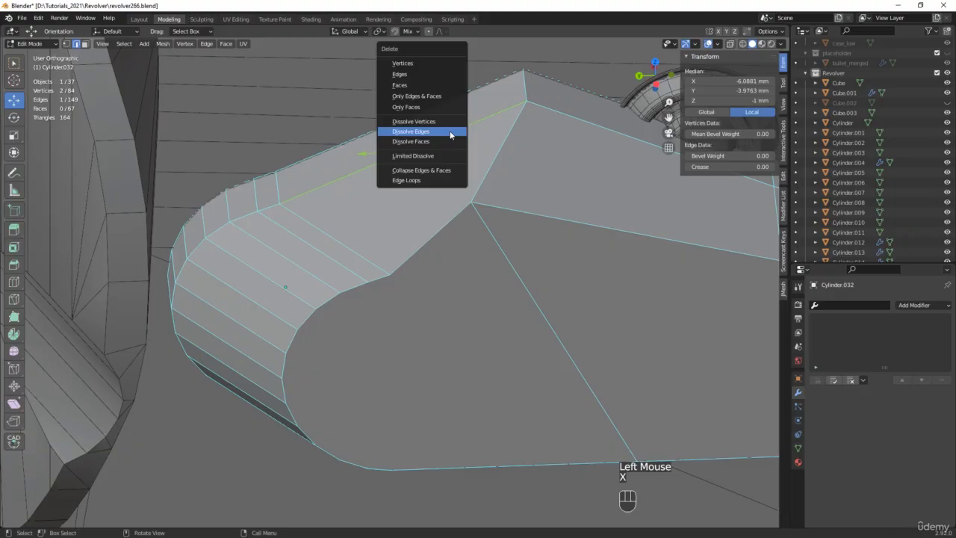
pyautogui.click(450, 134)
pyautogui.scroll(-3, 421, 154)
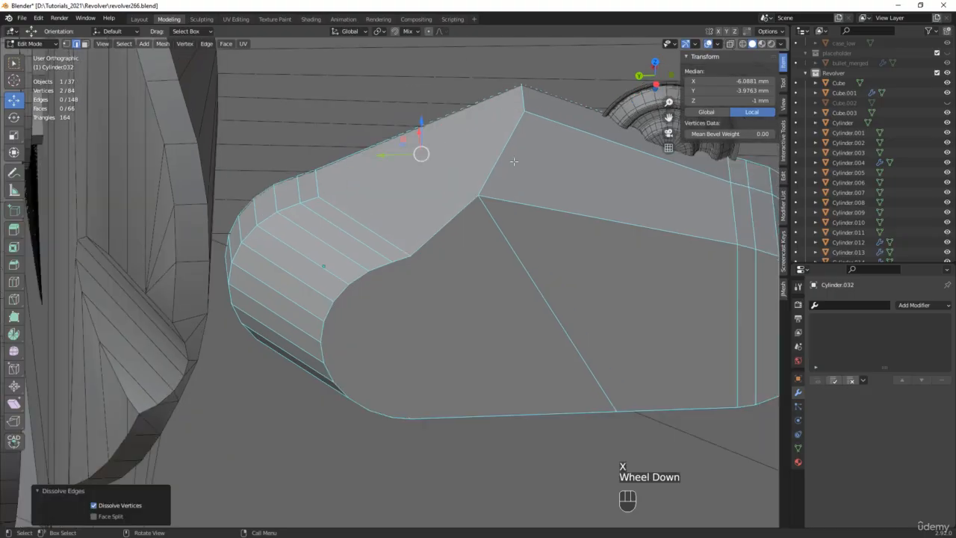
# Connect the loop's front corner vertex on the latch's underside to the base vertex near the middle with a diagonal edge
pyautogui.moveTo(420, 154); pyautogui.dragTo(533, 178, button='middle')
pyautogui.scroll(1, 533, 178)
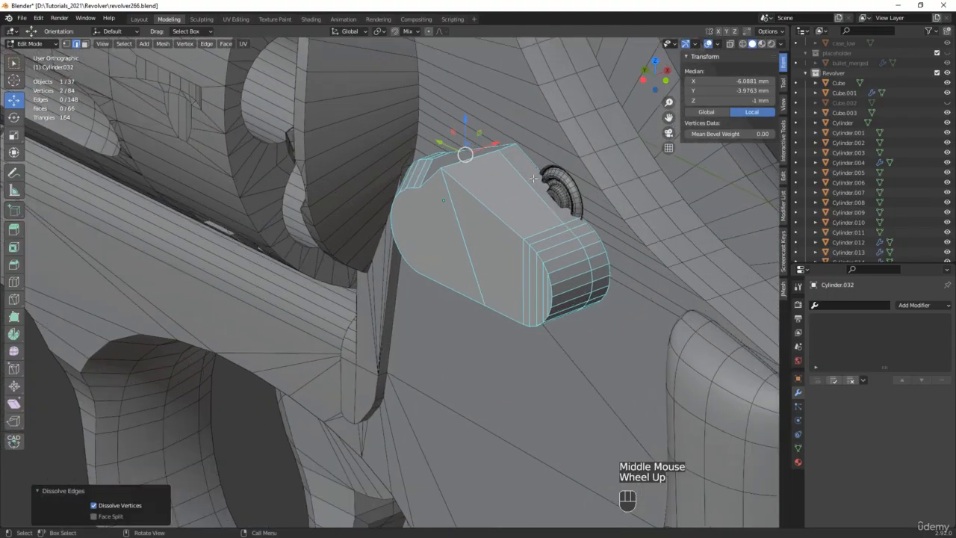
pyautogui.scroll(1, 533, 178)
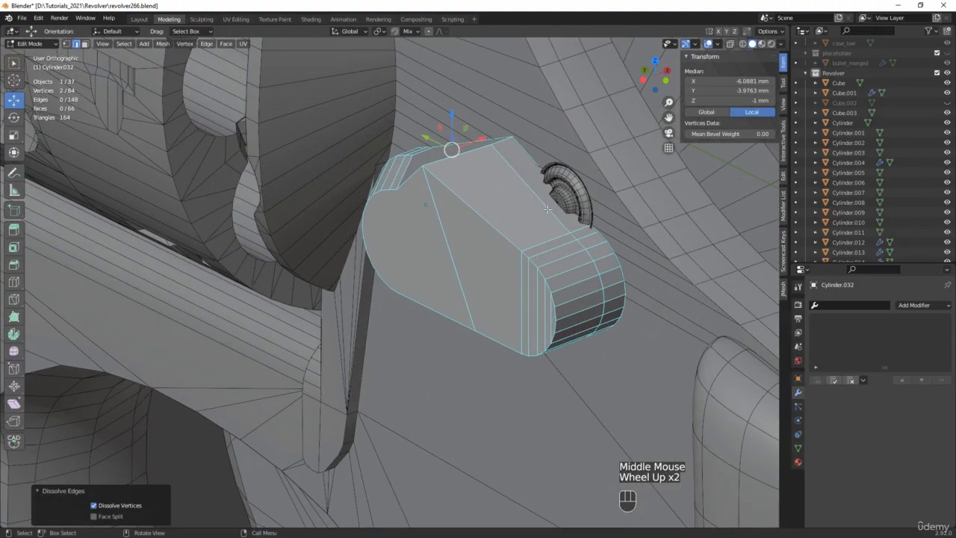
pyautogui.keyDown('alt'); pyautogui.click(548, 209); pyautogui.keyUp('alt')
pyautogui.moveTo(548, 209); pyautogui.dragTo(423, 299, button='middle')
pyautogui.scroll(1, 423, 298)
pyautogui.press('1')
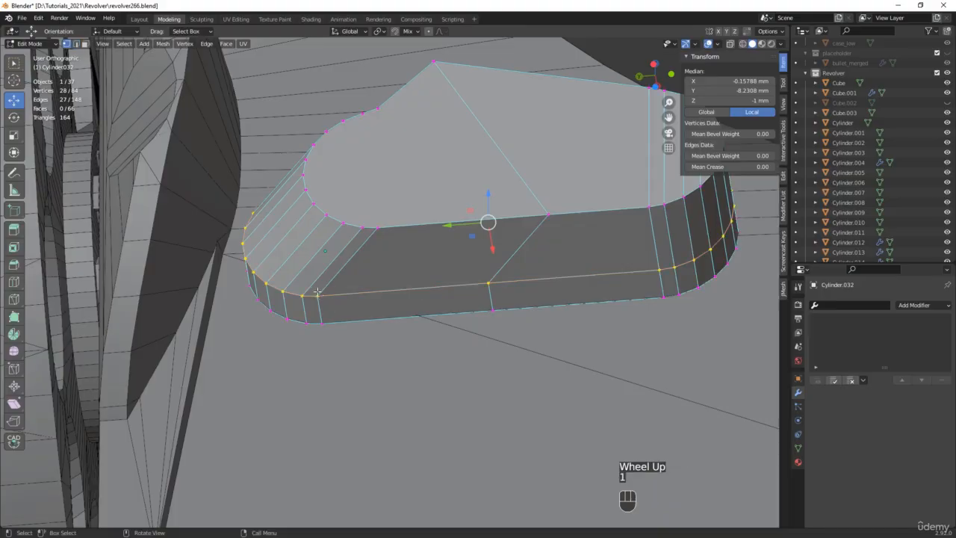
pyautogui.click(354, 300)
pyautogui.keyDown('shift'); pyautogui.click(493, 310); pyautogui.keyUp('shift')
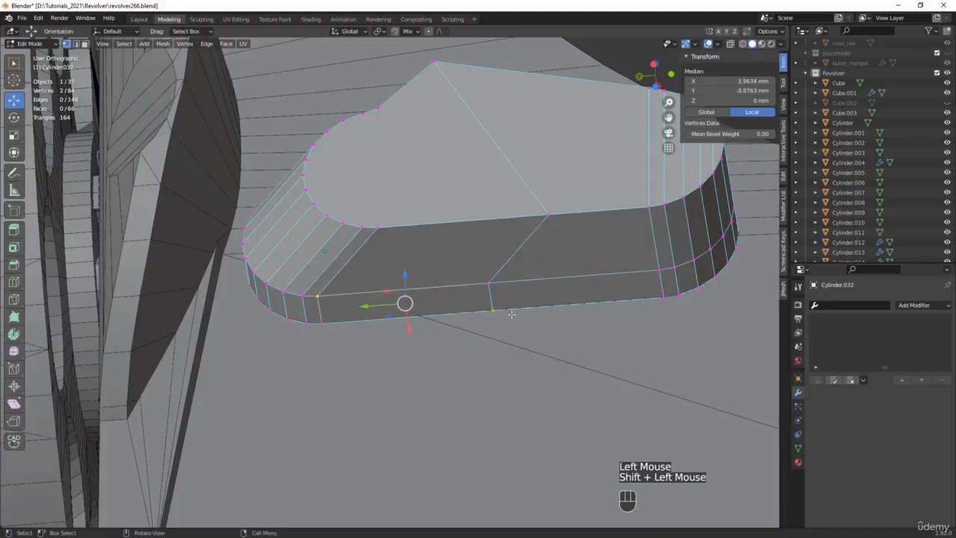
pyautogui.press('j')
# Dissolve the remaining edge loop that wraps around the rear end of the latch
pyautogui.moveTo(548, 274); pyautogui.dragTo(545, 380, button='middle')
pyautogui.press('2')
pyautogui.press('2')
pyautogui.keyDown('alt'); pyautogui.click(584, 258); pyautogui.keyUp('alt')
pyautogui.press('x')
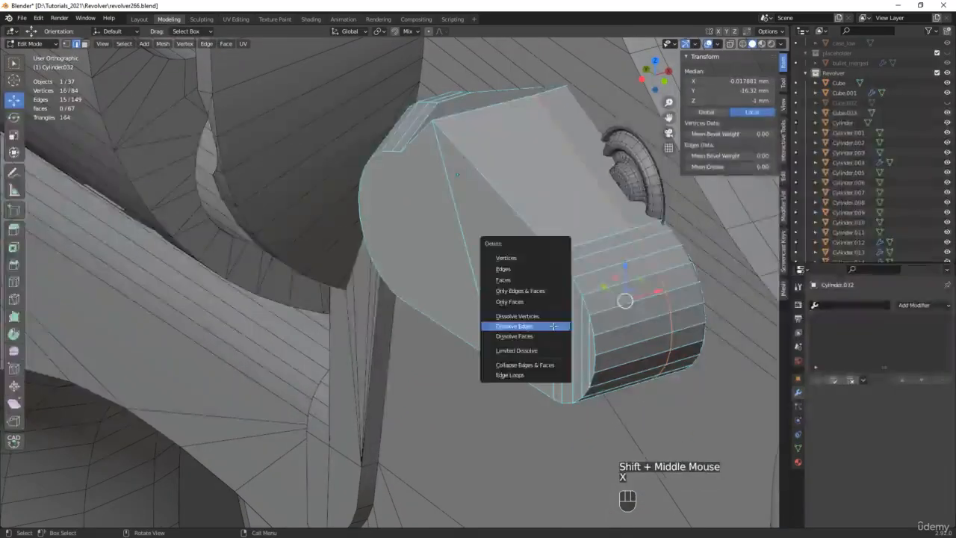
pyautogui.click(552, 326)
# Raise the uppermost vertex of the outer face's front curve about 0.88 mm along Z to follow the reference outline
pyautogui.moveTo(521, 319); pyautogui.dragTo(494, 277, button='middle')
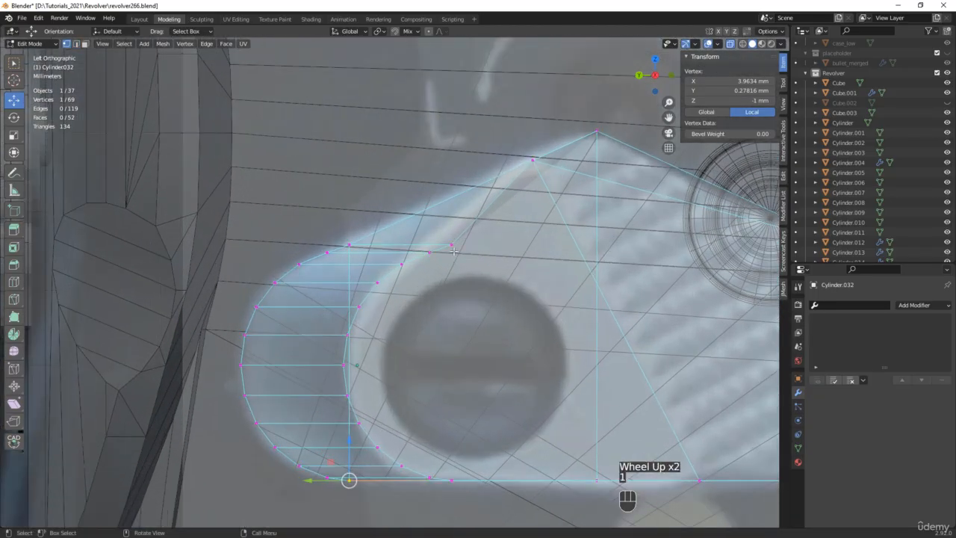
pyautogui.moveTo(451, 217); pyautogui.dragTo(452, 202)
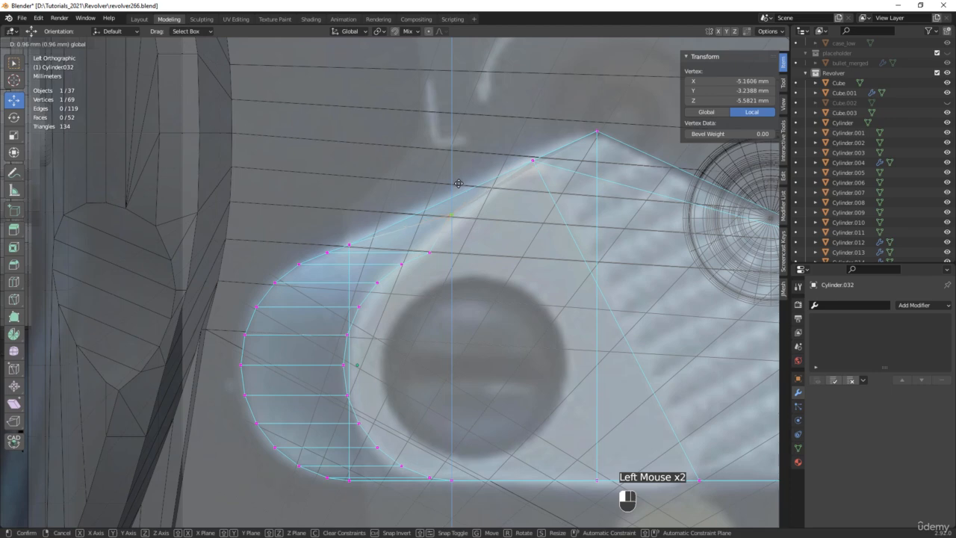
pyautogui.moveTo(458, 185); pyautogui.dragTo(457, 187)
pyautogui.hotkey('alt', 'z')
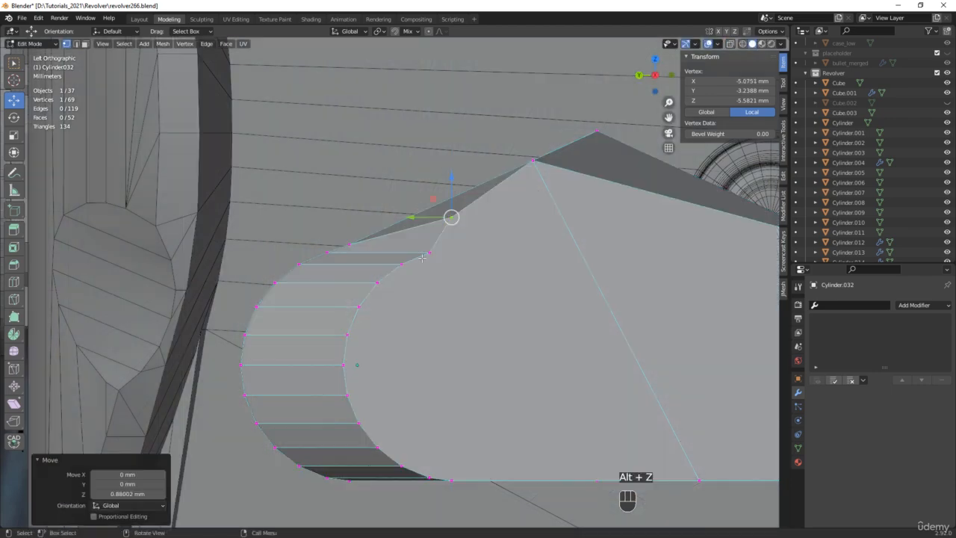
# Shift the next two vertices down the front curve forward and upward to smooth the outline against the reference
pyautogui.click(430, 254)
pyautogui.scroll(2, 430, 254)
pyautogui.moveTo(437, 258); pyautogui.dragTo(406, 220)
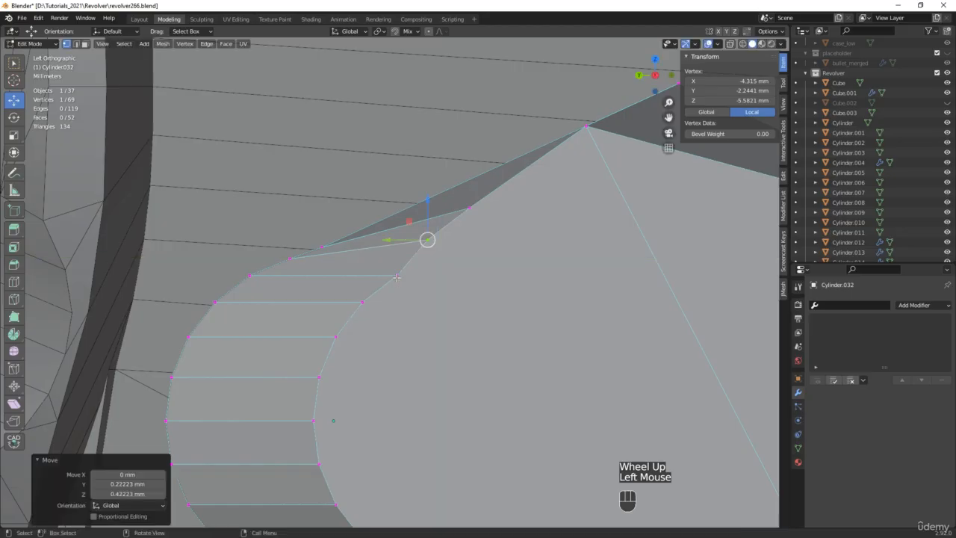
pyautogui.click(397, 275)
pyautogui.moveTo(377, 254); pyautogui.dragTo(372, 246)
pyautogui.hotkey('alt', 'z')
pyautogui.scroll(-3, 479, 211)
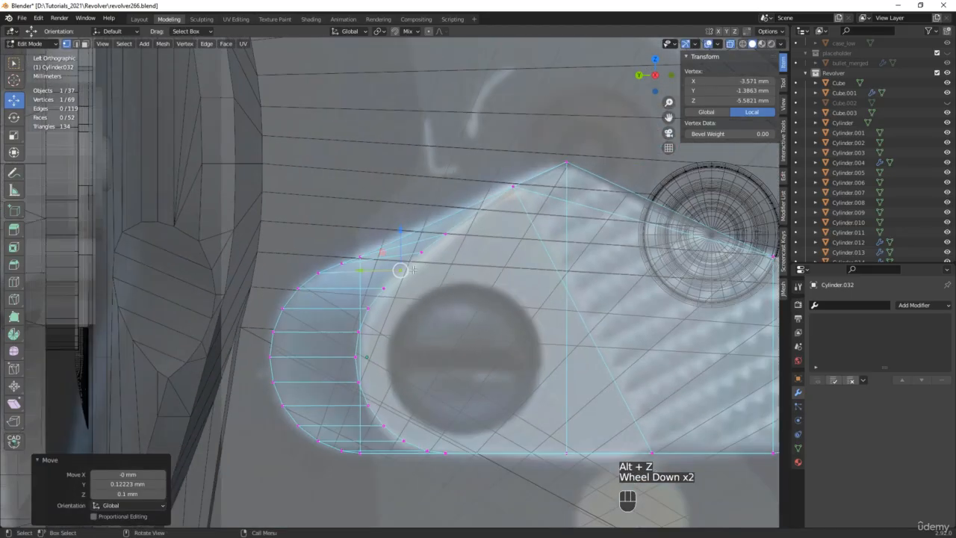
pyautogui.scroll(2, 479, 211)
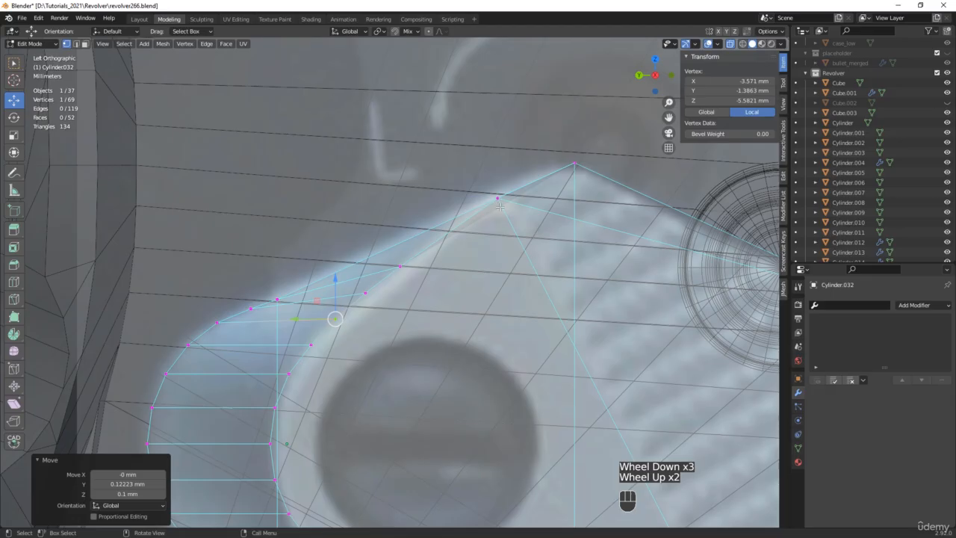
# Connect the outer face's peak vertex to the front corner vertex of the inner rim with a new edge
pyautogui.hotkey('alt', 'z')
pyautogui.moveTo(499, 207); pyautogui.dragTo(263, 247, button='middle')
pyautogui.click(494, 201)
pyautogui.keyDown('shift'); pyautogui.click(273, 253); pyautogui.keyUp('shift')
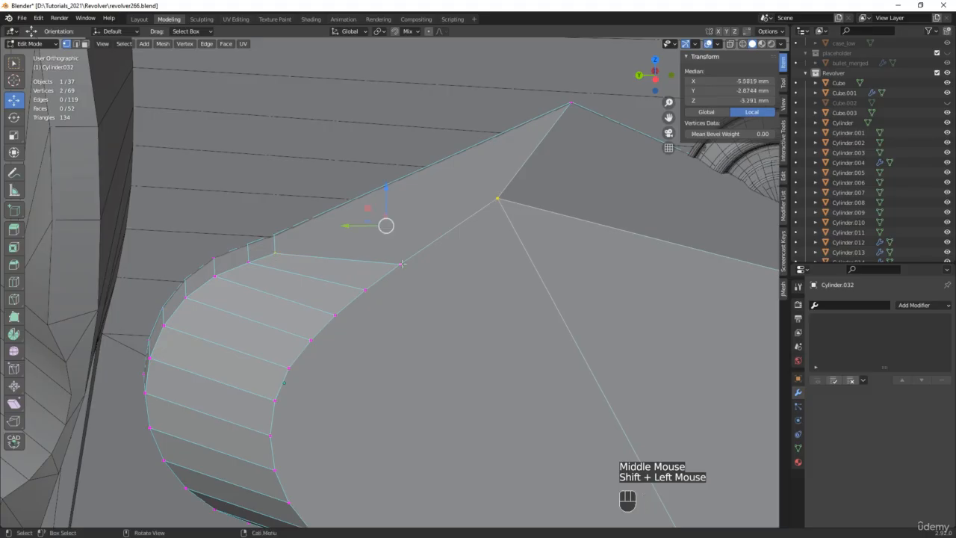
pyautogui.press('j')
pyautogui.scroll(-2, 483, 187)
pyautogui.moveTo(482, 187)
pyautogui.mouseDown(button='middle')
pyautogui.moveTo(468, 192)
pyautogui.moveTo(437, 177)
pyautogui.moveTo(493, 200)
pyautogui.mouseUp(button='middle')
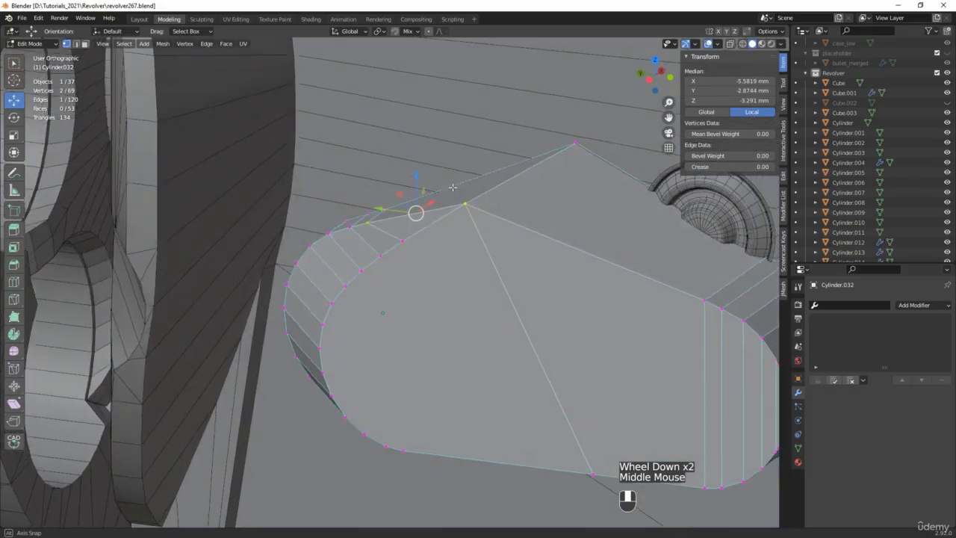
# Dissolve the short rim edge at the front corner and the adjoining edge below the new diagonal
pyautogui.scroll(1, 327, 219)
pyautogui.press('2')
pyautogui.click(328, 217)
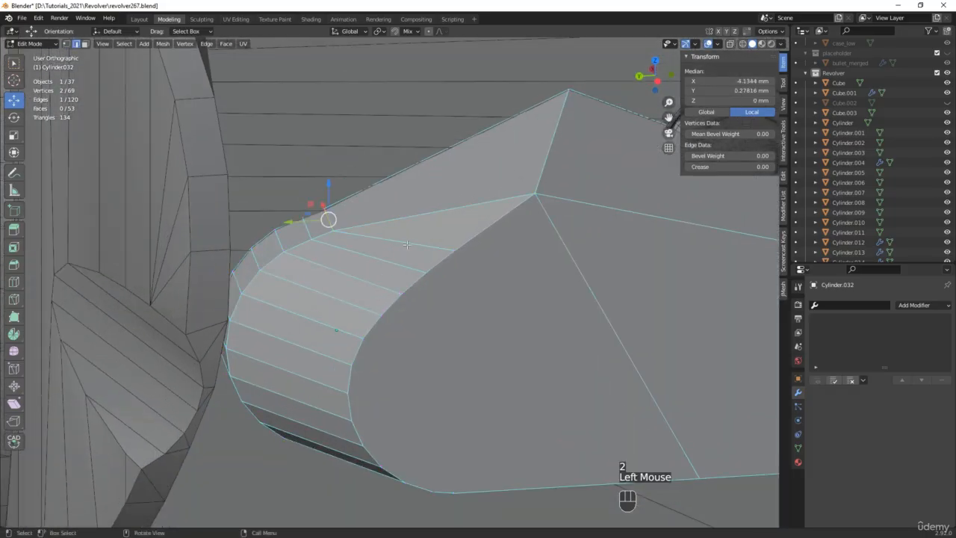
pyautogui.keyDown('shift'); pyautogui.click(406, 244); pyautogui.keyUp('shift')
pyautogui.moveTo(406, 244); pyautogui.dragTo(418, 236, button='middle')
pyautogui.press('x')
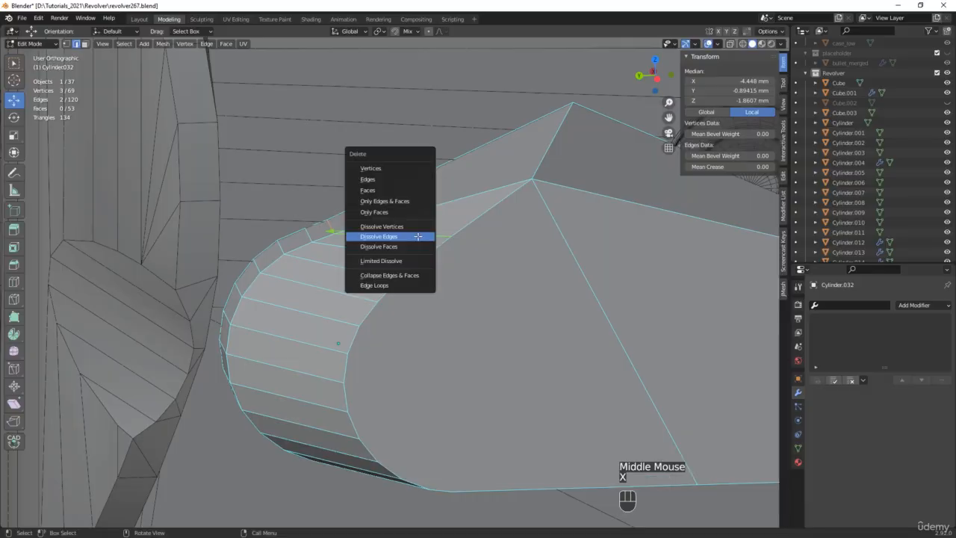
pyautogui.click(417, 235)
# Select all vertices of the latch's outer side in the top view and move them inward along X toward the frame
pyautogui.moveTo(560, 237); pyautogui.dragTo(418, 150, button='middle')
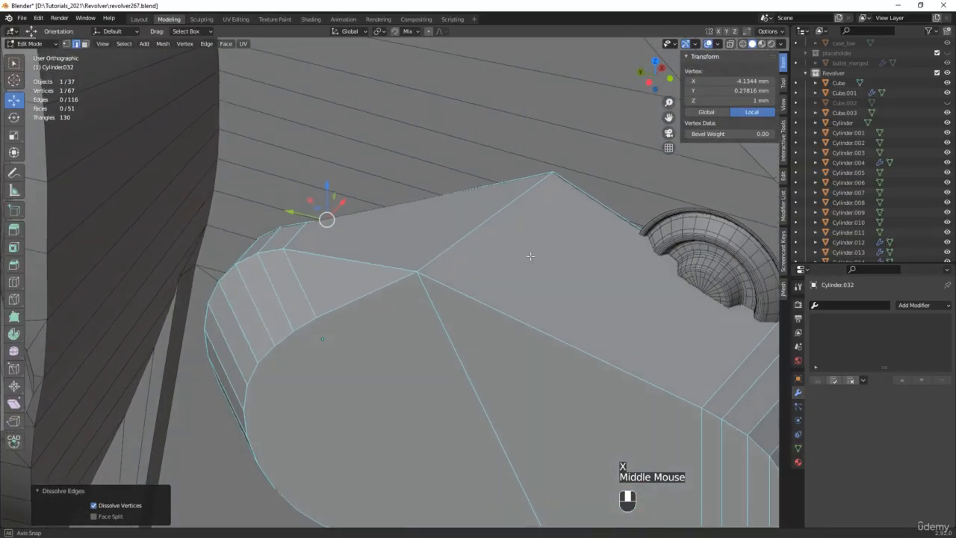
pyautogui.scroll(-3, 463, 247)
pyautogui.scroll(4, 373, 234)
pyautogui.scroll(-2, 413, 249)
pyautogui.hotkey('alt', 'z')
pyautogui.press('1')
pyautogui.click(371, 408)
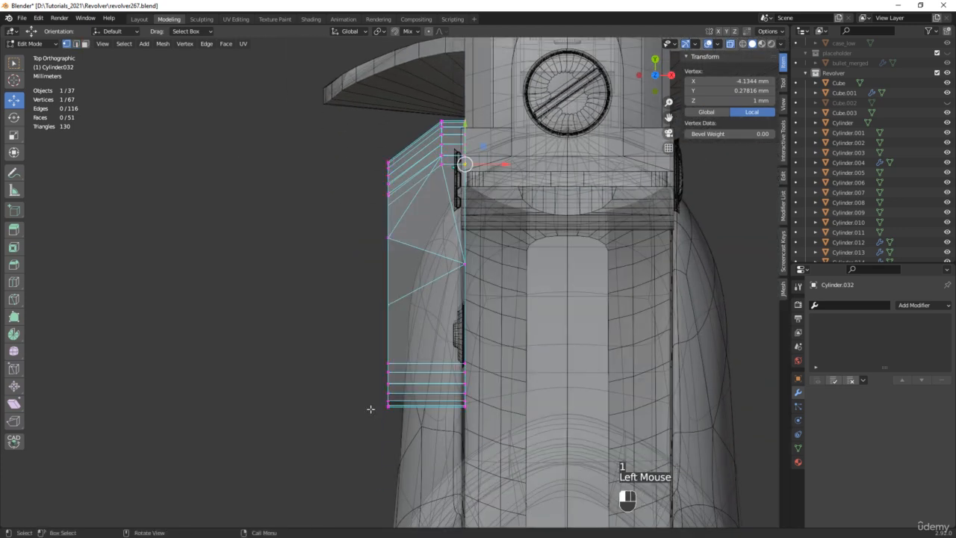
pyautogui.moveTo(361, 441); pyautogui.dragTo(411, 133)
pyautogui.moveTo(411, 286); pyautogui.dragTo(428, 285)
# Select the front rim vertices and move them about 1.02 mm along X toward the frame to thin the rim
pyautogui.scroll(3, 446, 219)
pyautogui.moveTo(416, 253); pyautogui.dragTo(465, 76)
pyautogui.moveTo(375, 202); pyautogui.dragTo(473, 155, button='middle')
pyautogui.moveTo(473, 154); pyautogui.dragTo(500, 151)
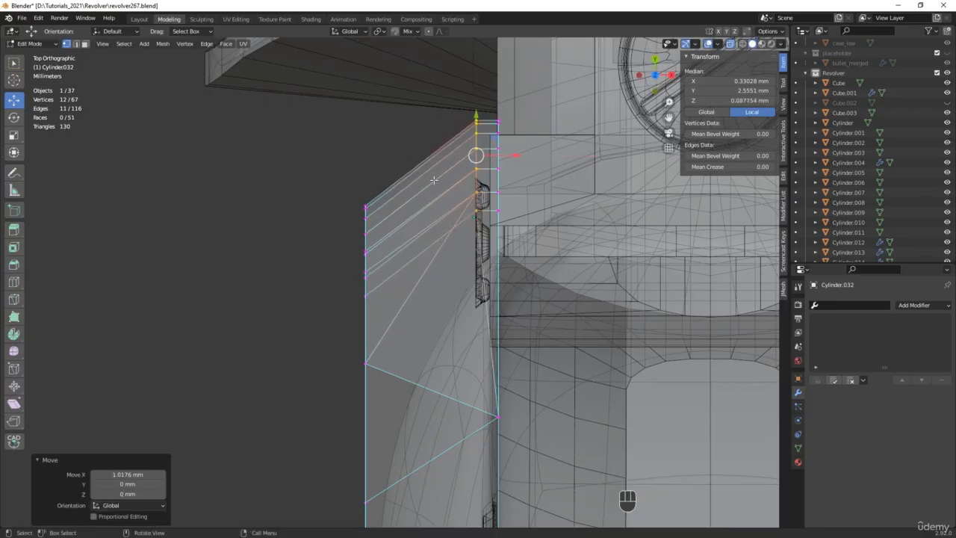
pyautogui.scroll(2, 434, 180)
pyautogui.hotkey('alt', 'z')
pyautogui.scroll(2, 488, 153)
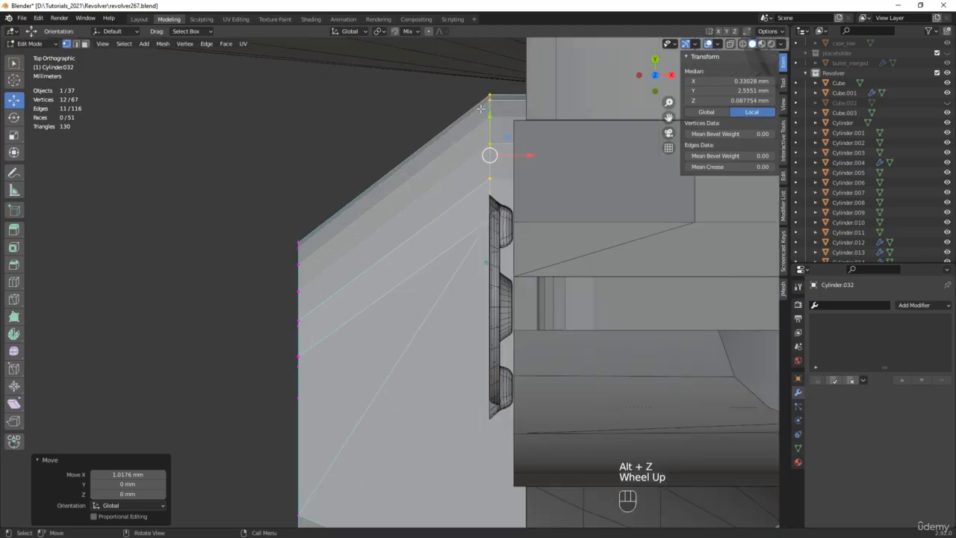
# Select the chain of four edges along the latch's front rim and move it outward along X, away from the frame
pyautogui.press('2')
pyautogui.click(491, 108)
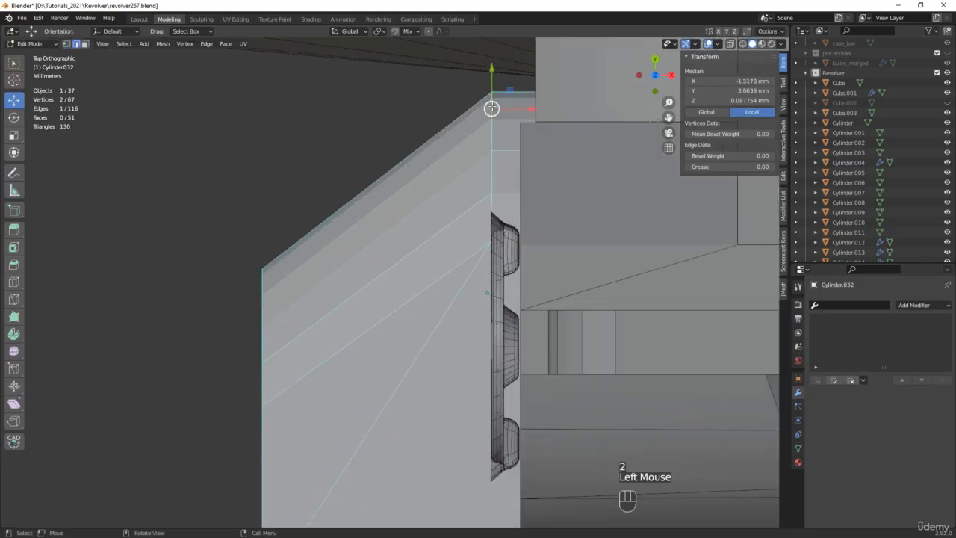
pyautogui.keyDown('ctrl'); pyautogui.click(496, 210); pyautogui.keyUp('ctrl')
pyautogui.hotkey('alt', 'z')
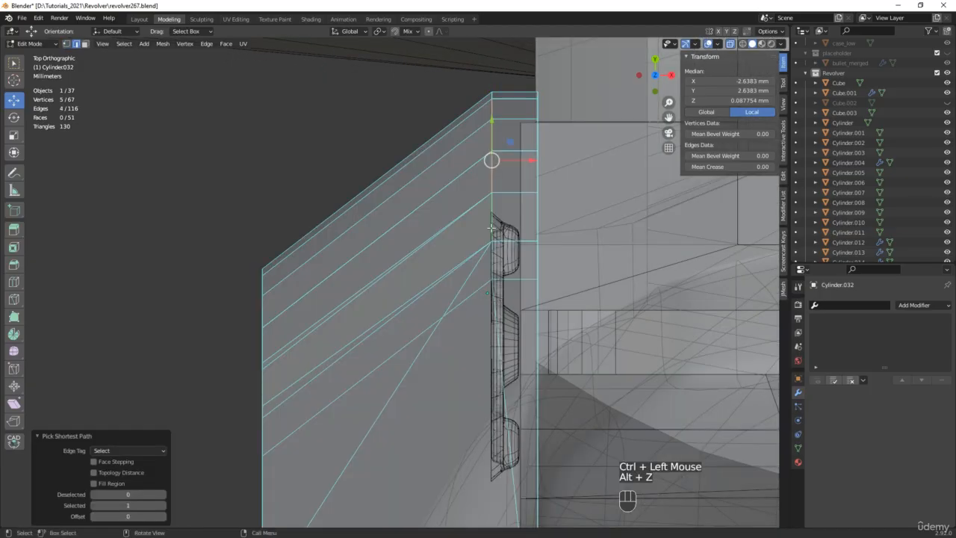
pyautogui.hotkey('alt', 'z')
pyautogui.keyDown('alt'); pyautogui.moveTo(506, 213); pyautogui.dragTo(477, 215, button='middle'); pyautogui.keyUp('alt')
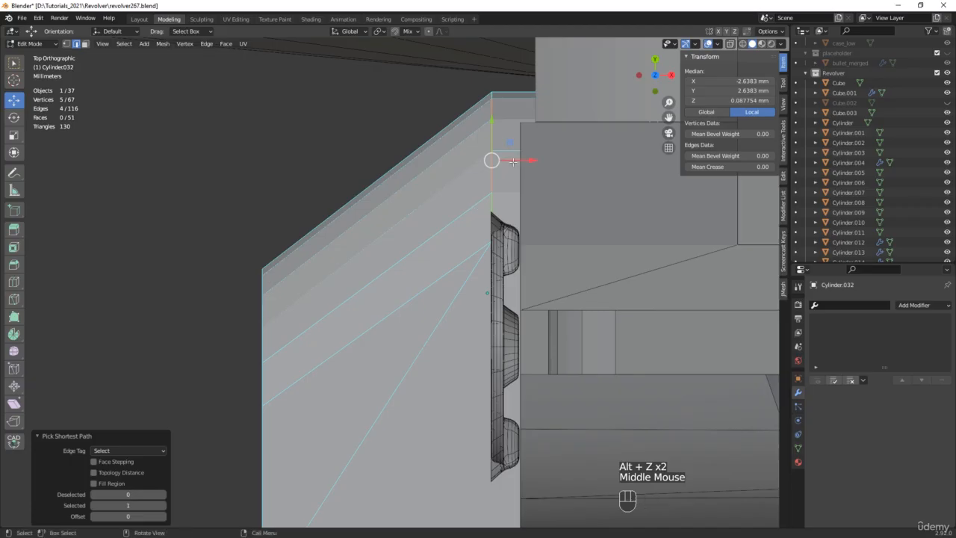
pyautogui.scroll(-3, 507, 163)
pyautogui.moveTo(526, 162); pyautogui.dragTo(458, 232)
# Stagger the front rim vertices along X into a slanted line in the top view, moving the last one about -0.38 mm
pyautogui.scroll(2, 505, 140)
pyautogui.keyDown('shift'); pyautogui.click(491, 130); pyautogui.keyUp('shift')
pyautogui.keyDown('shift'); pyautogui.click(483, 151); pyautogui.keyUp('shift')
pyautogui.keyDown('shift'); pyautogui.click(466, 184); pyautogui.keyUp('shift')
pyautogui.click(445, 239)
pyautogui.scroll(-2, 389, 369)
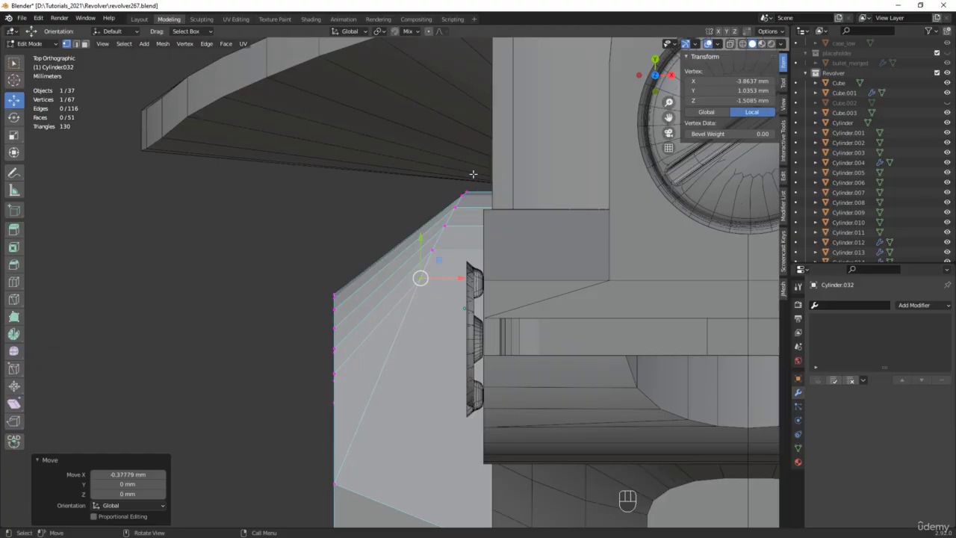
# Save an incremental copy of the file as revolver268.blend
pyautogui.scroll(-3, 473, 174)
pyautogui.moveTo(472, 174); pyautogui.dragTo(500, 167, button='middle')
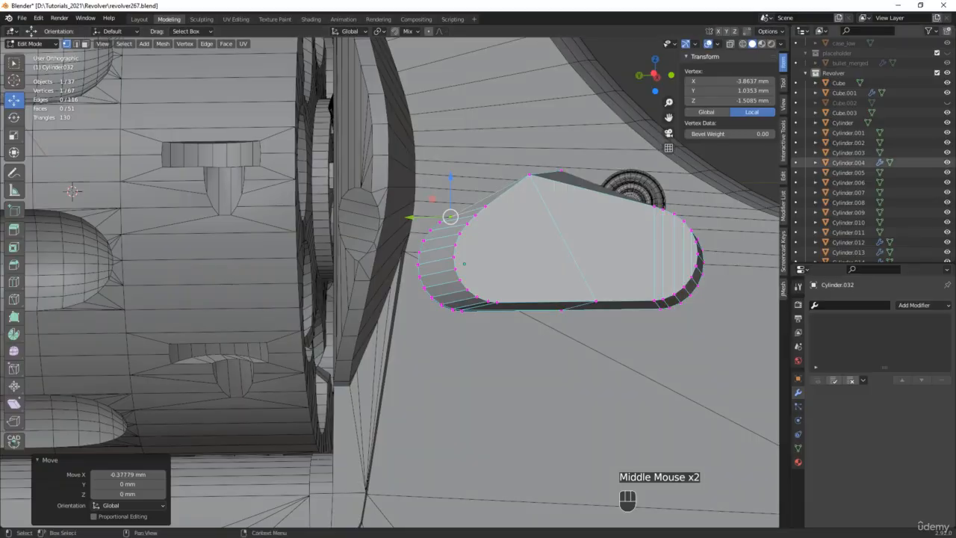
pyautogui.hotkey('ctrl', 'alt', 's')
# Move the middle vertex of the latch's lower base edge rearward along Y, beneath the outer face's matching vertex
pyautogui.moveTo(563, 321); pyautogui.dragTo(561, 291, button='middle')
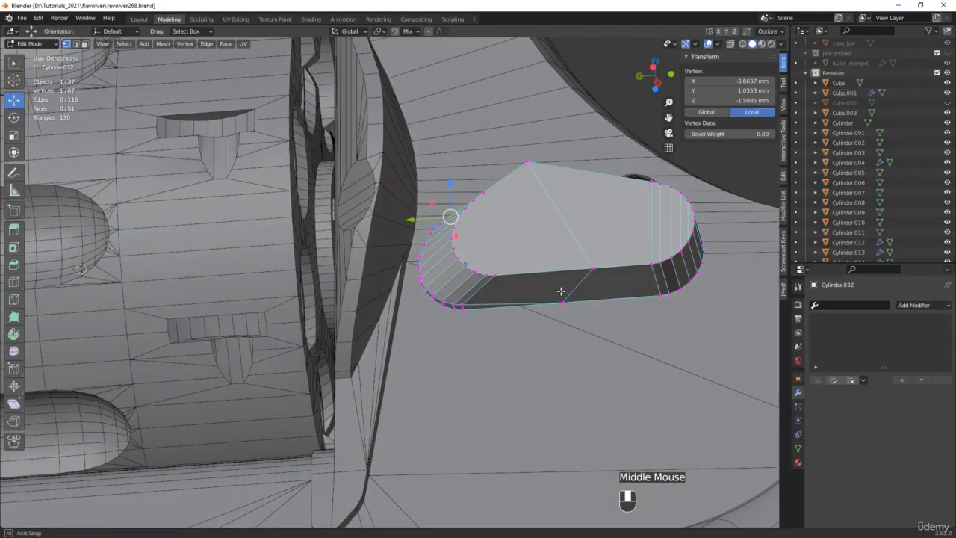
pyautogui.scroll(2, 567, 306)
pyautogui.click(559, 298)
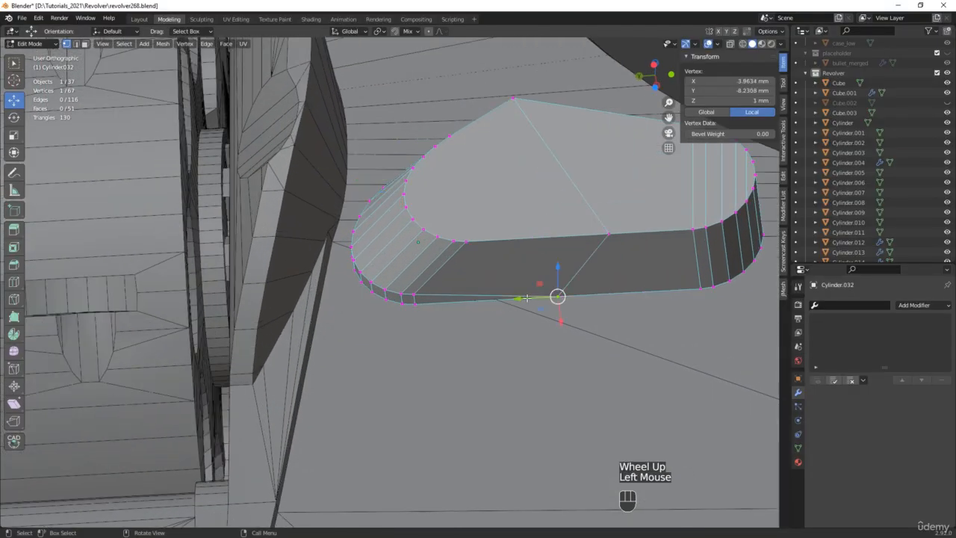
pyautogui.moveTo(527, 298); pyautogui.dragTo(585, 298)
pyautogui.scroll(-3, 585, 297)
# Select the ring of four edges between the peak loop and the latch's rounded rear, and subdivide it with one cut
pyautogui.moveTo(585, 297); pyautogui.dragTo(667, 317, button='middle')
pyautogui.moveTo(658, 218); pyautogui.dragTo(657, 218, button='middle')
pyautogui.scroll(2, 657, 218)
pyautogui.press('2')
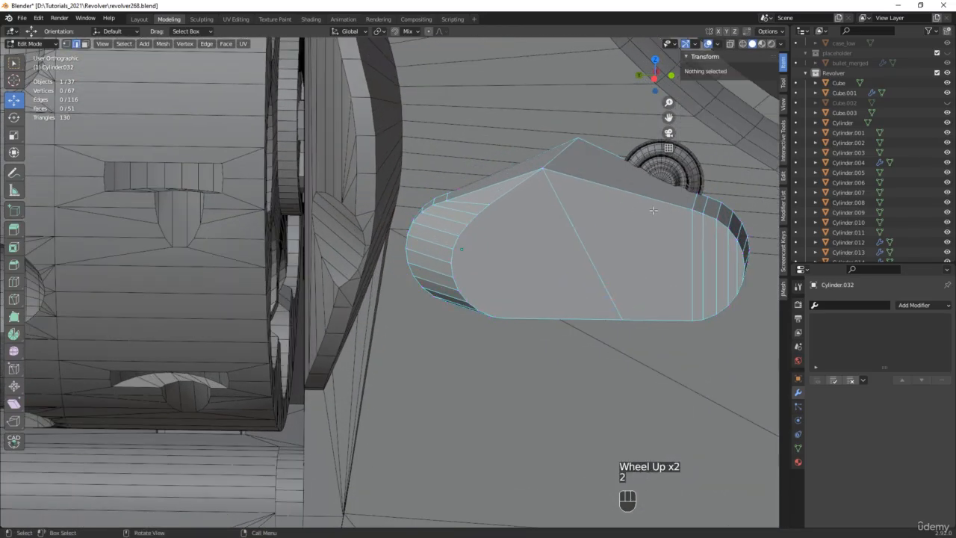
pyautogui.keyDown('ctrl'); pyautogui.keyDown('alt'); pyautogui.click(647, 195); pyautogui.keyUp('alt'); pyautogui.keyUp('ctrl')
pyautogui.hotkey('alt', 'z')
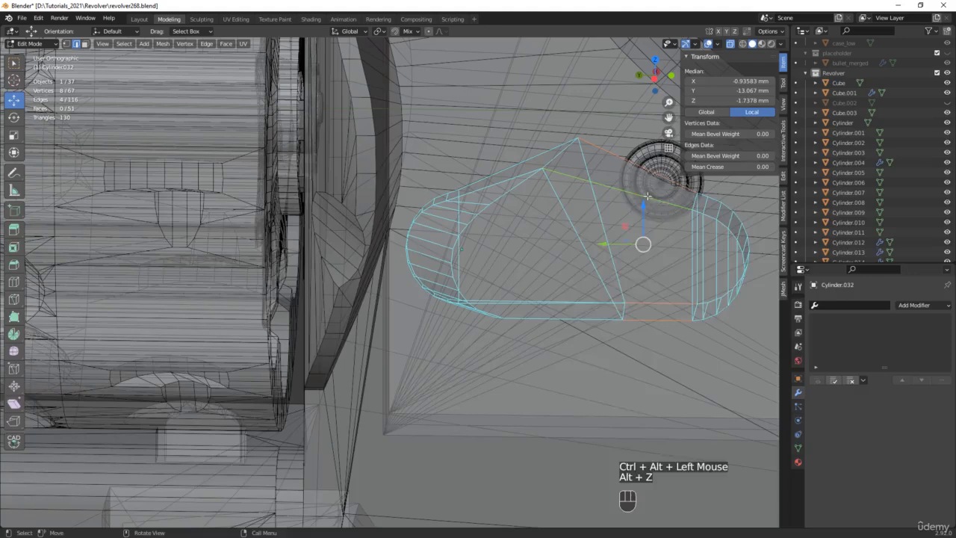
pyautogui.rightClick(646, 196)
pyautogui.click(615, 226)
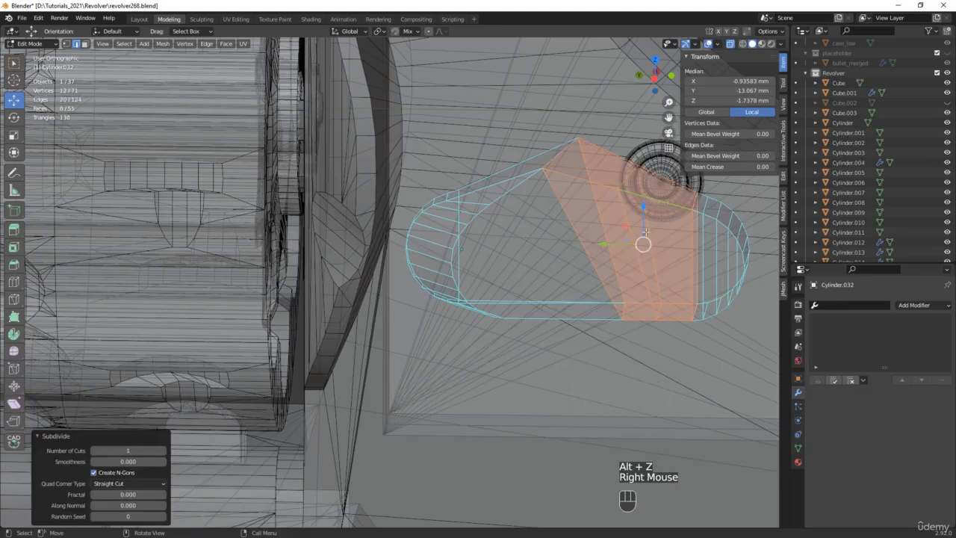
# Select the six outer faces behind the new cut and move them about 2.05 mm along X toward the frame
pyautogui.hotkey('alt', 'z')
pyautogui.keyDown('alt'); pyautogui.moveTo(645, 232); pyautogui.dragTo(707, 219, button='middle'); pyautogui.keyUp('alt')
pyautogui.scroll(2, 706, 213)
pyautogui.hotkey('alt', 'z')
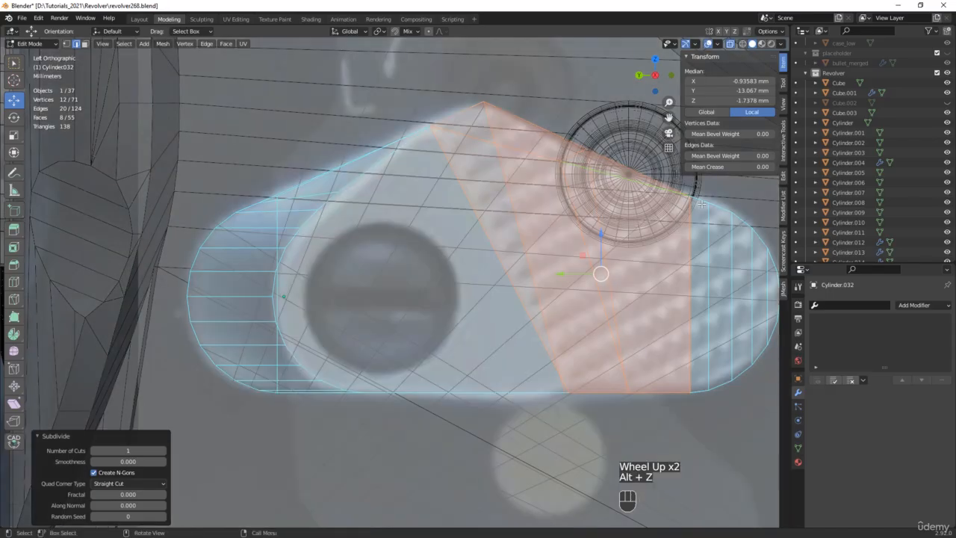
pyautogui.hotkey('alt', 'z')
pyautogui.moveTo(701, 203); pyautogui.dragTo(639, 295, button='middle')
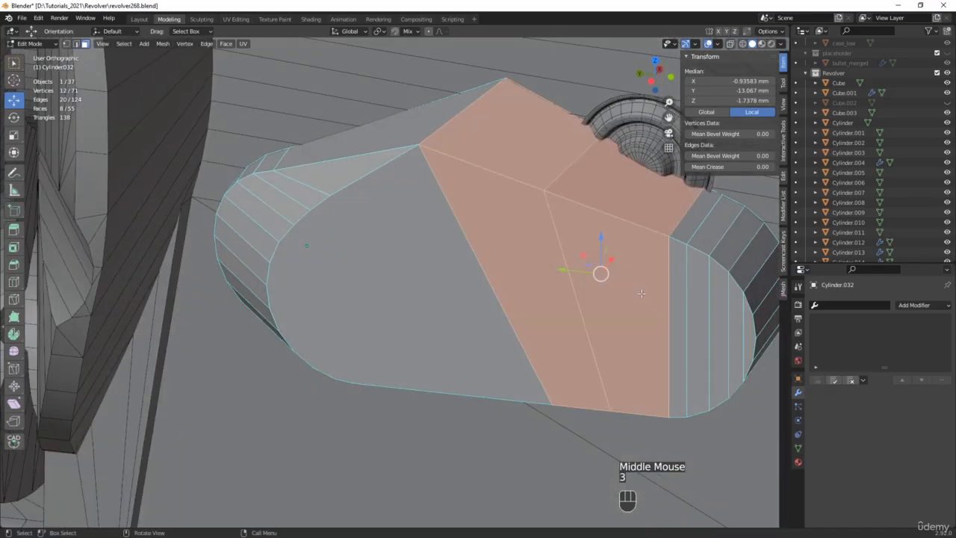
pyautogui.press('3')
pyautogui.click(634, 300)
pyautogui.keyDown('ctrl'); pyautogui.click(734, 336); pyautogui.keyUp('ctrl')
pyautogui.scroll(-2, 734, 336)
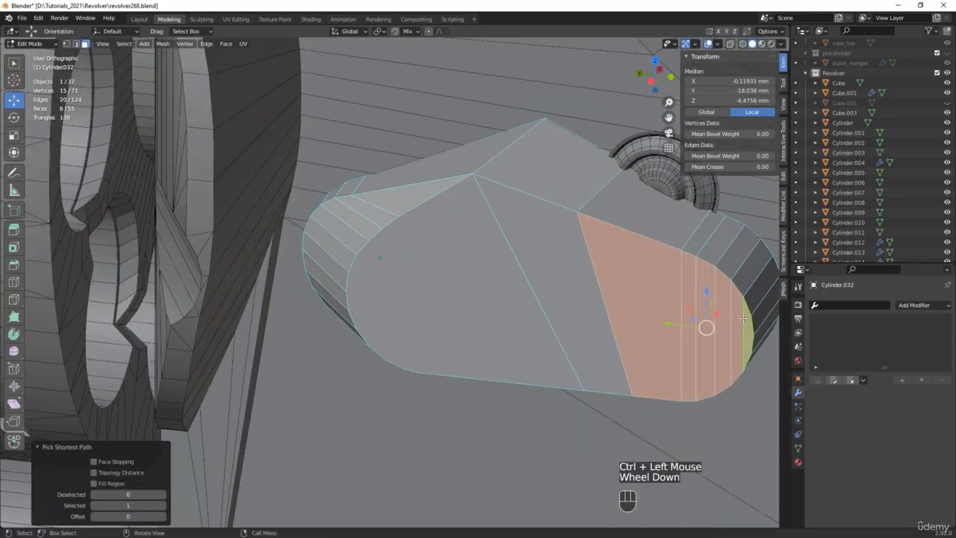
pyautogui.moveTo(734, 336); pyautogui.dragTo(601, 358, button='middle')
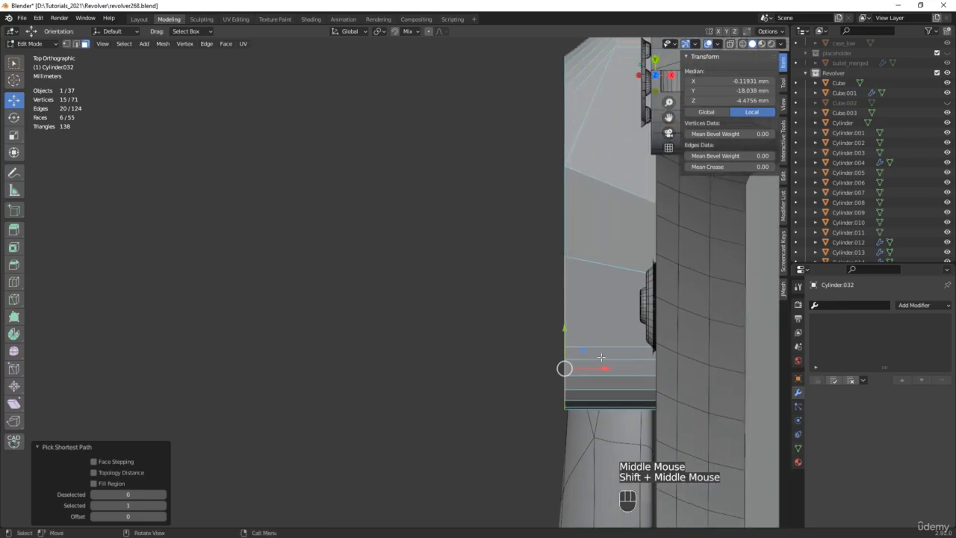
pyautogui.moveTo(586, 368); pyautogui.dragTo(622, 366)
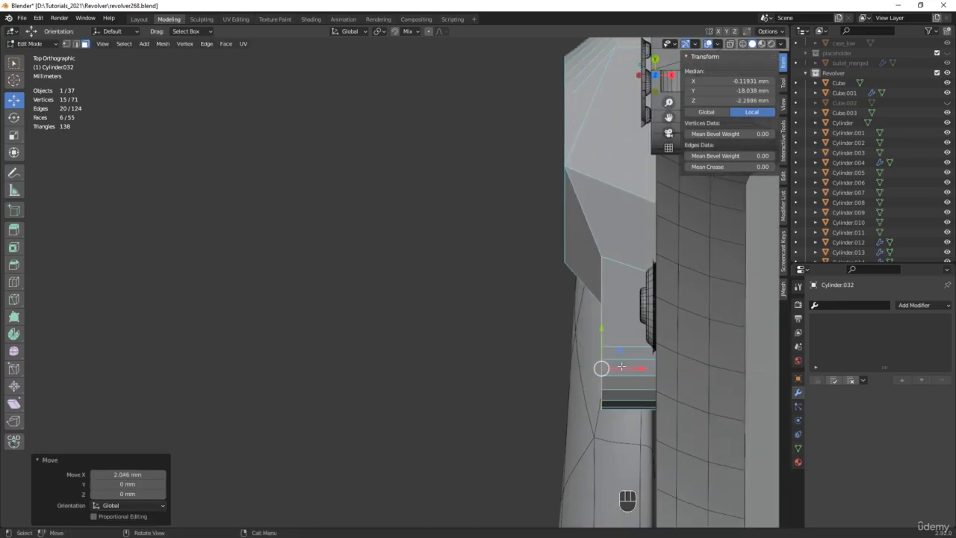
# Exclude the foremost lowered vertices from the selection and move the remaining rear vertices about 1.22 mm along X toward the frame
pyautogui.press('1')
pyautogui.hotkey('alt', 'z')
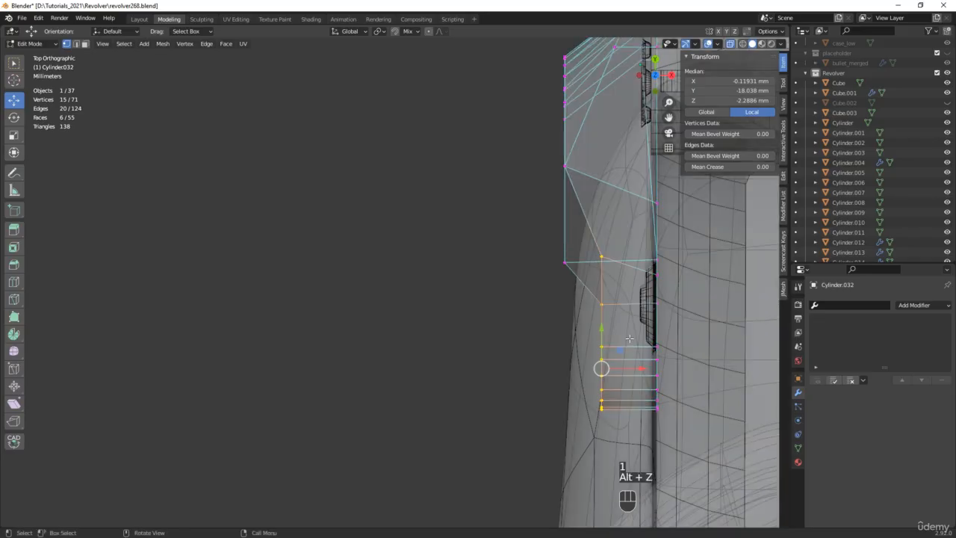
pyautogui.keyDown('shift'); pyautogui.moveTo(573, 319); pyautogui.dragTo(629, 233); pyautogui.keyUp('shift')
pyautogui.moveTo(631, 378); pyautogui.dragTo(651, 382)
# Taper the rear end by successively deselecting its front vertices and moving the rest along X, the last group about 0.18 mm
pyautogui.scroll(2, 628, 352)
pyautogui.keyDown('ctrl'); pyautogui.click(651, 374); pyautogui.keyUp('ctrl')
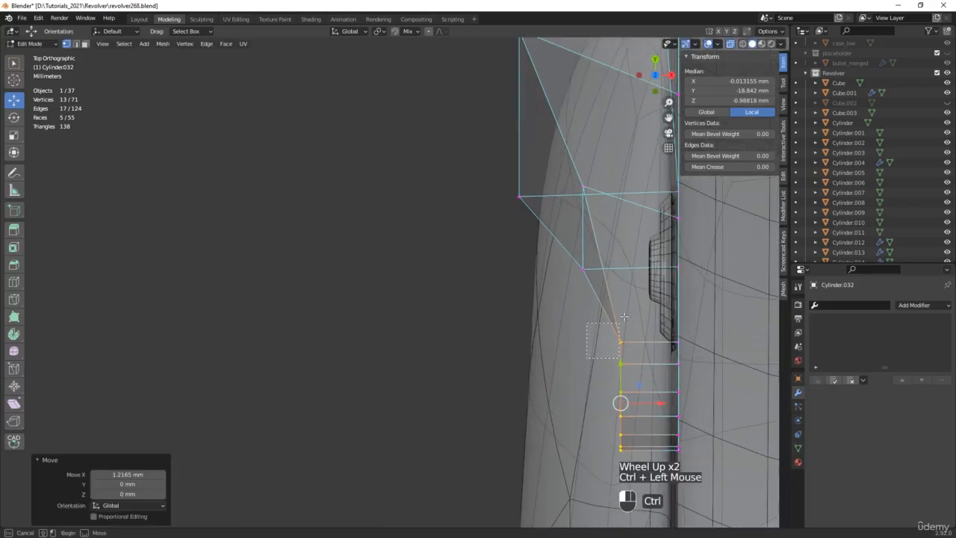
pyautogui.moveTo(647, 416)
pyautogui.mouseDown()
pyautogui.moveTo(661, 411)
pyautogui.moveTo(660, 425)
pyautogui.mouseUp()
pyautogui.keyDown('ctrl'); pyautogui.click(651, 420); pyautogui.keyUp('ctrl')
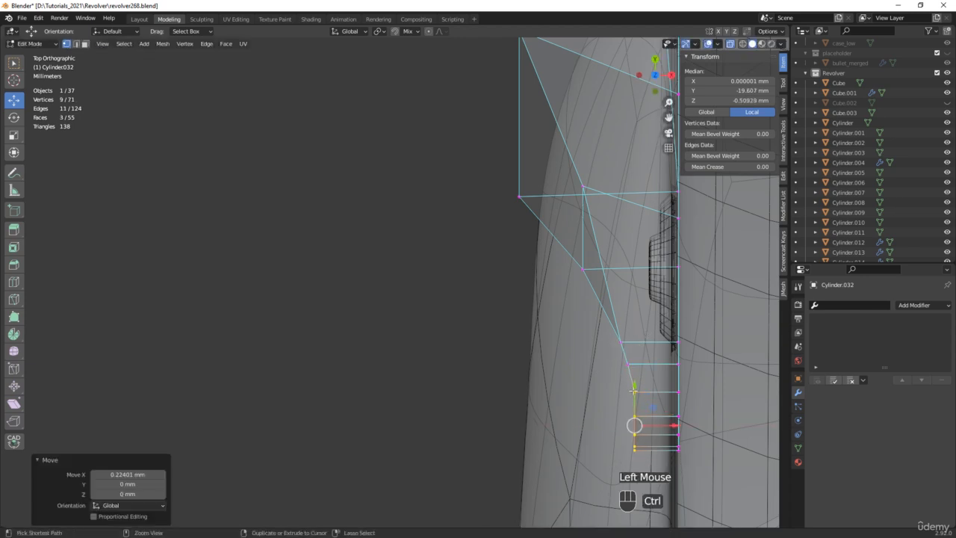
pyautogui.keyDown('ctrl'); pyautogui.moveTo(610, 399); pyautogui.dragTo(644, 381); pyautogui.keyUp('ctrl')
pyautogui.moveTo(660, 435); pyautogui.dragTo(664, 434)
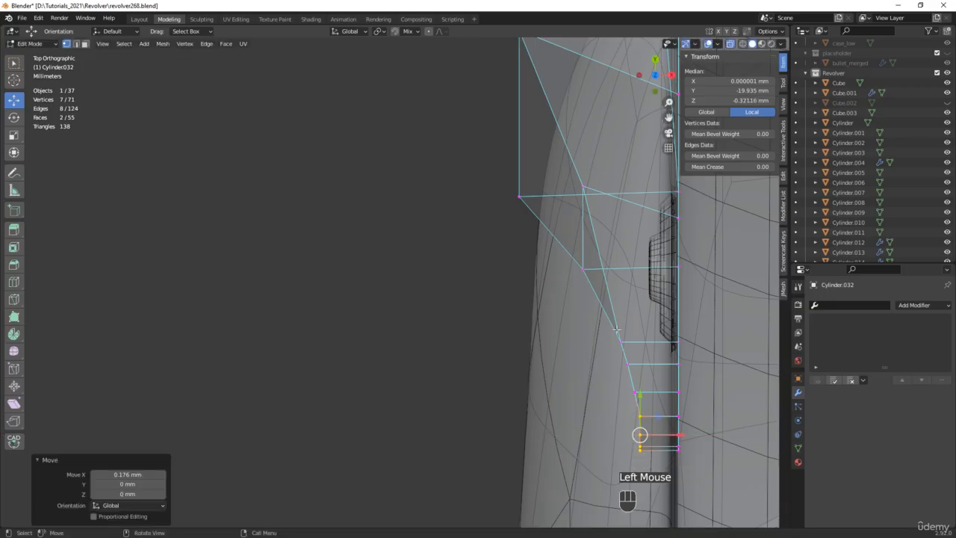
# Select the four upper vertices where the rear rounding begins and slide them forward along the upper edge with Vertex Slide
pyautogui.scroll(-3, 494, 185)
pyautogui.moveTo(495, 186); pyautogui.dragTo(527, 195, button='middle')
pyautogui.hotkey('alt', 'z')
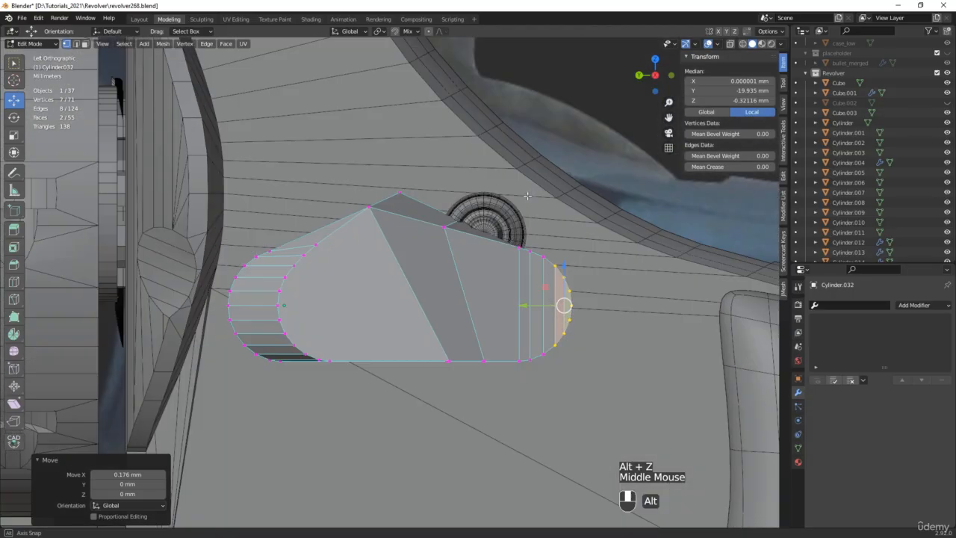
pyautogui.scroll(2, 524, 269)
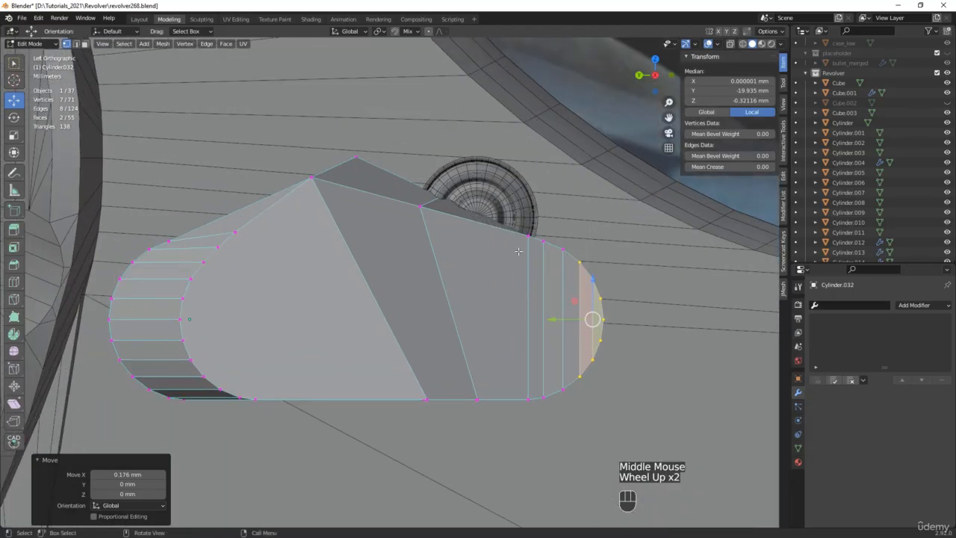
pyautogui.hotkey('alt', 'z')
pyautogui.moveTo(509, 265); pyautogui.dragTo(551, 205)
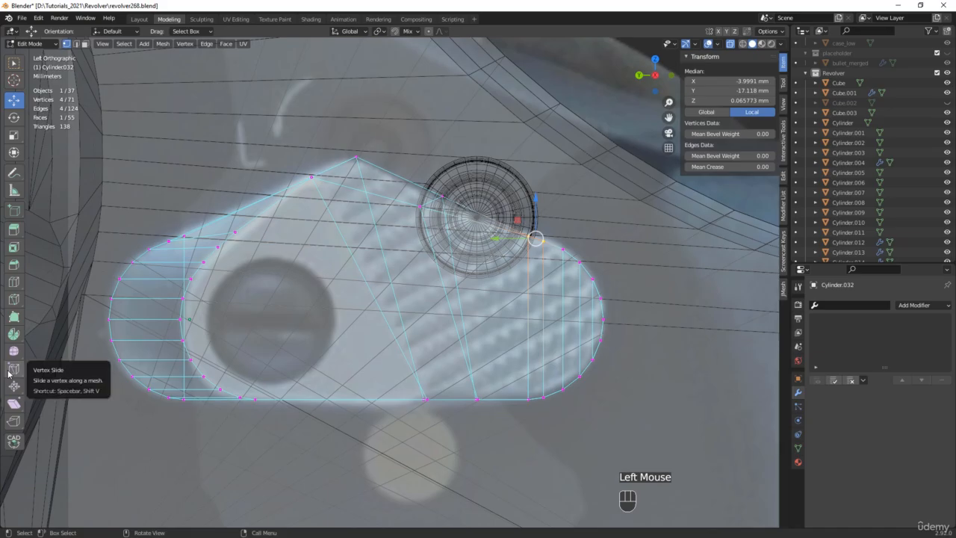
pyautogui.moveTo(14, 367); pyautogui.dragTo(53, 392)
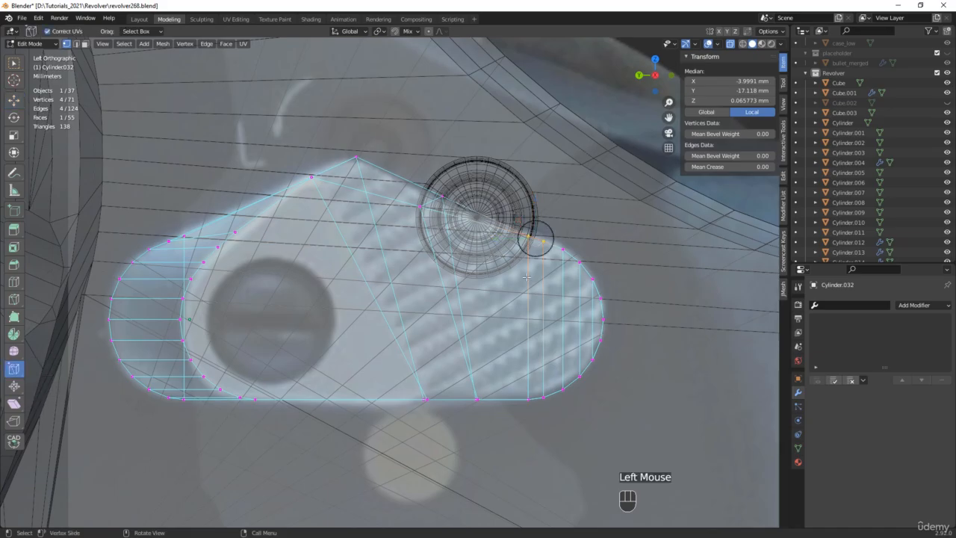
pyautogui.moveTo(534, 234); pyautogui.dragTo(531, 233)
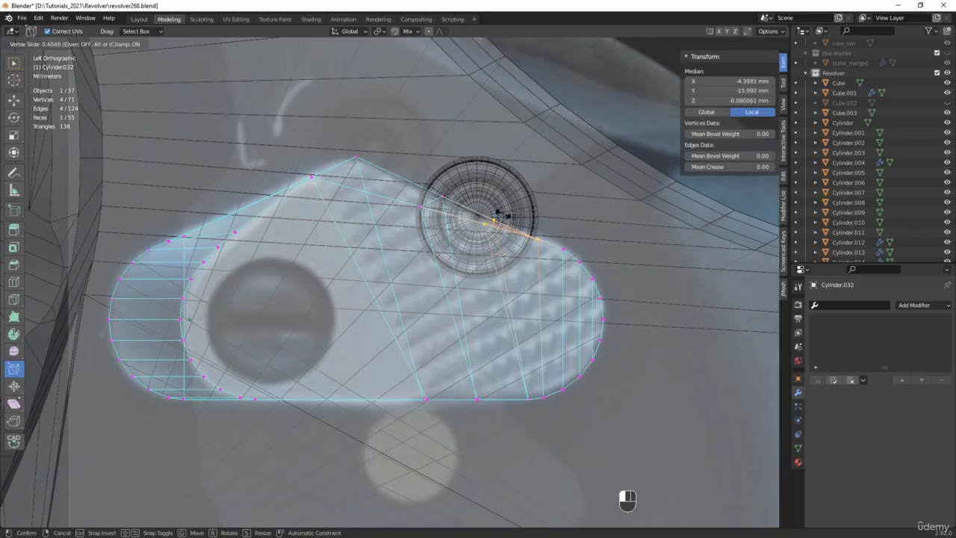
pyautogui.moveTo(508, 216); pyautogui.dragTo(508, 216)
# Bevel the edge loop just behind the peak loop with a width of 1.45 mm and one segment
pyautogui.hotkey('alt', 'z')
pyautogui.moveTo(478, 246); pyautogui.dragTo(430, 275, button='middle')
pyautogui.keyDown('alt'); pyautogui.click(429, 275); pyautogui.keyUp('alt')
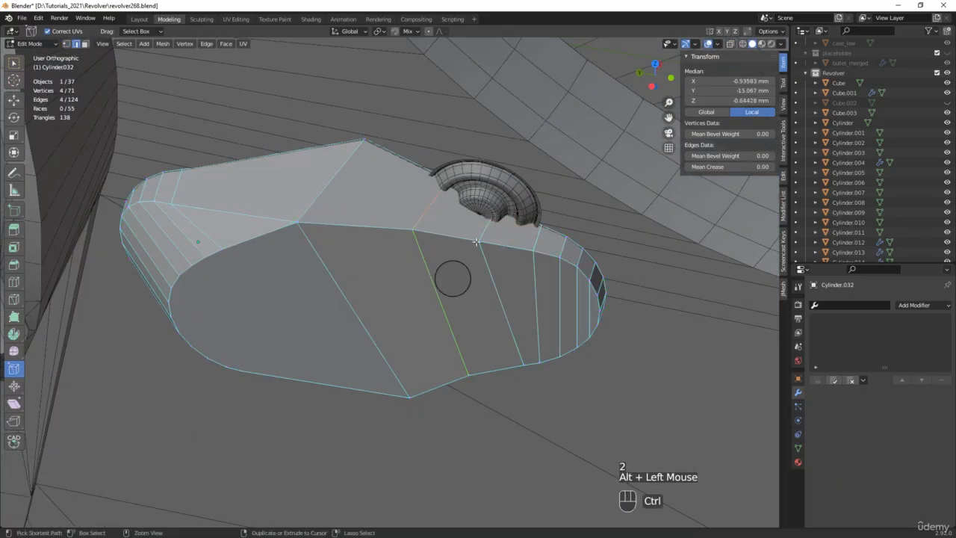
pyautogui.hotkey('ctrl', 'b')
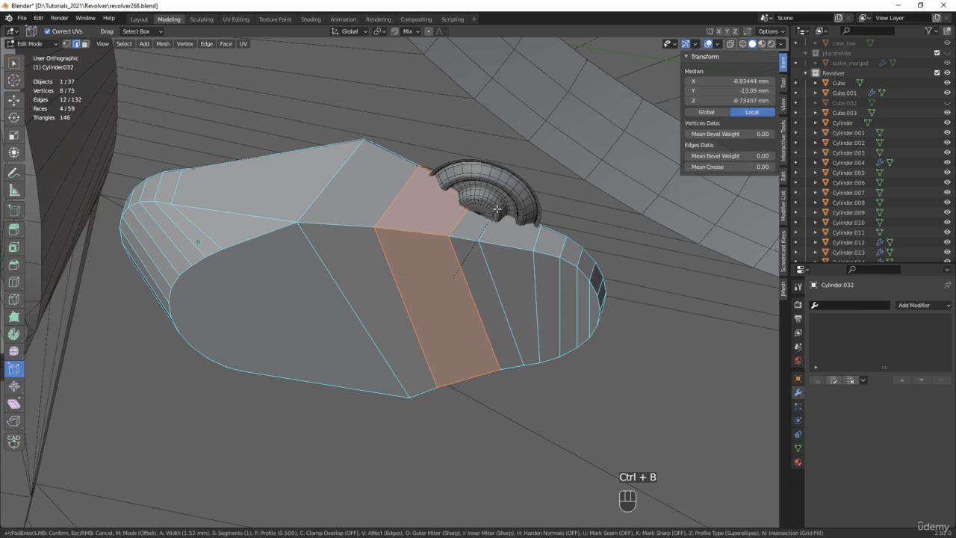
pyautogui.click(492, 208)
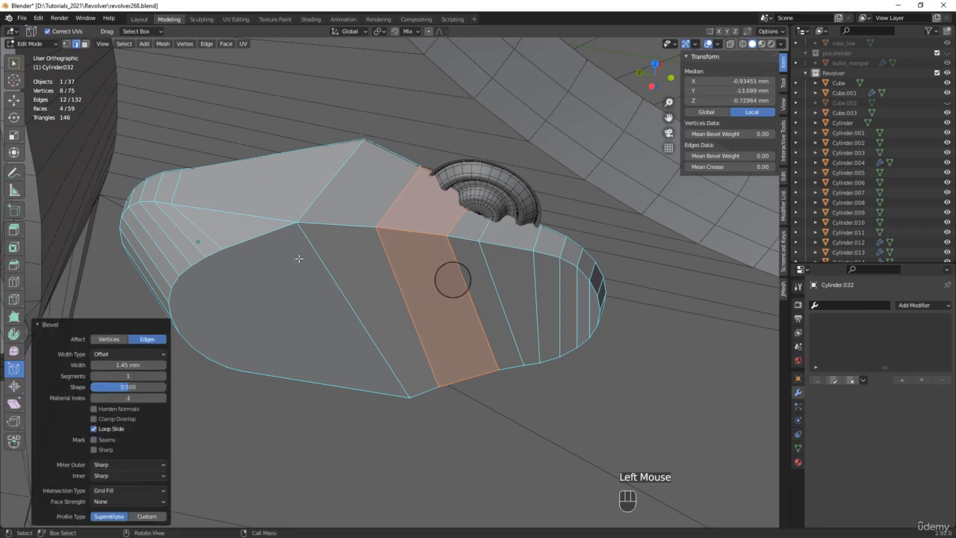
# Dissolve the upper edge joining the peak to the front rim corner and the matching long edge on the lower side
pyautogui.moveTo(298, 258); pyautogui.dragTo(278, 152, button='middle')
pyautogui.click(261, 215)
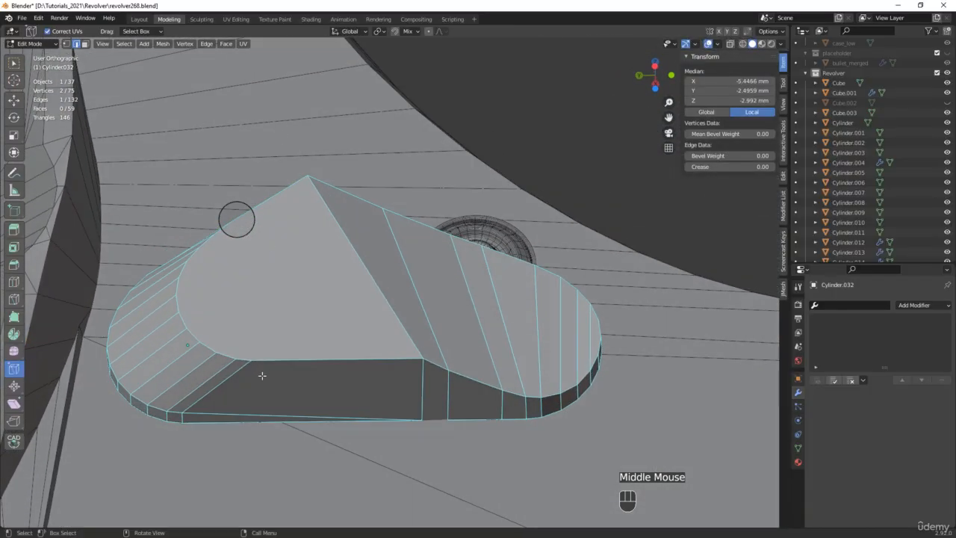
pyautogui.keyDown('shift'); pyautogui.click(236, 414); pyautogui.keyUp('shift')
pyautogui.moveTo(236, 415); pyautogui.dragTo(353, 204, button='middle')
pyautogui.press('w')
pyautogui.press('x')
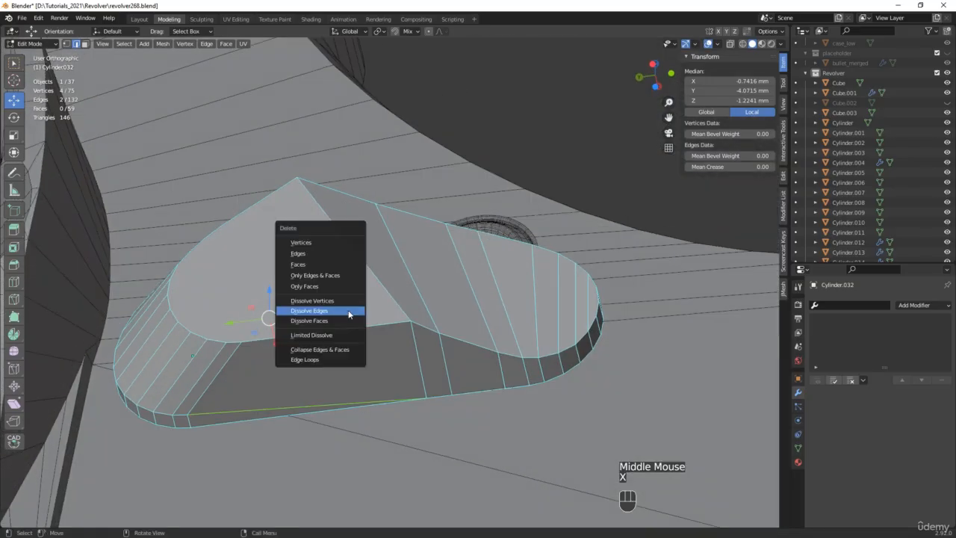
pyautogui.click(348, 312)
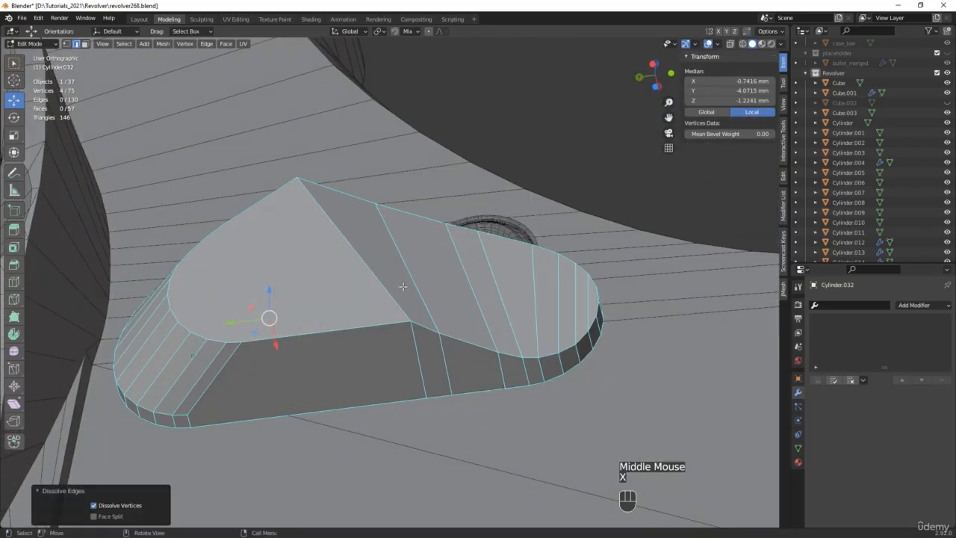
# Bevel the peak edge loop with a width of 0.333 mm and two segments
pyautogui.keyDown('alt'); pyautogui.click(416, 336); pyautogui.keyUp('alt')
pyautogui.moveTo(416, 336); pyautogui.dragTo(304, 223, button='middle')
pyautogui.scroll(1, 305, 222)
pyautogui.hotkey('ctrl', 'b')
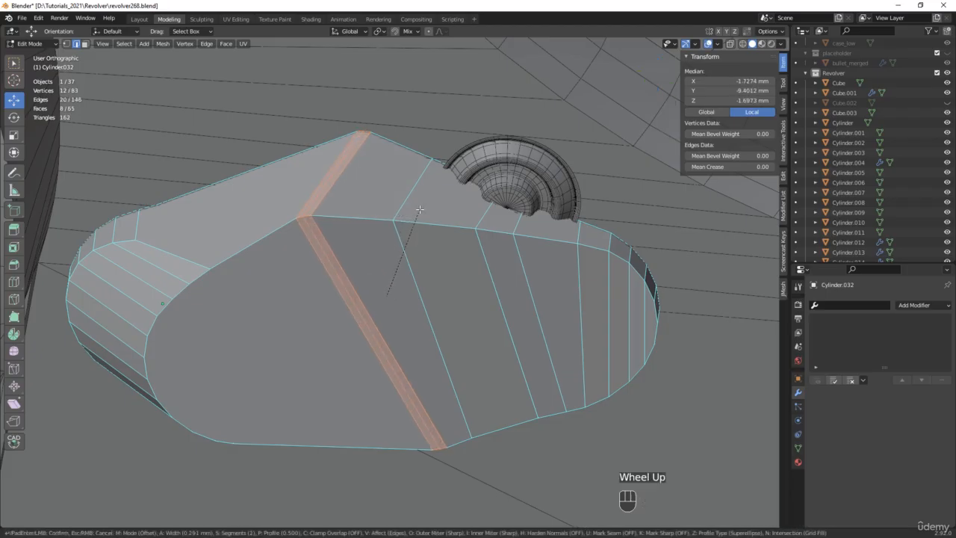
pyautogui.click(421, 209)
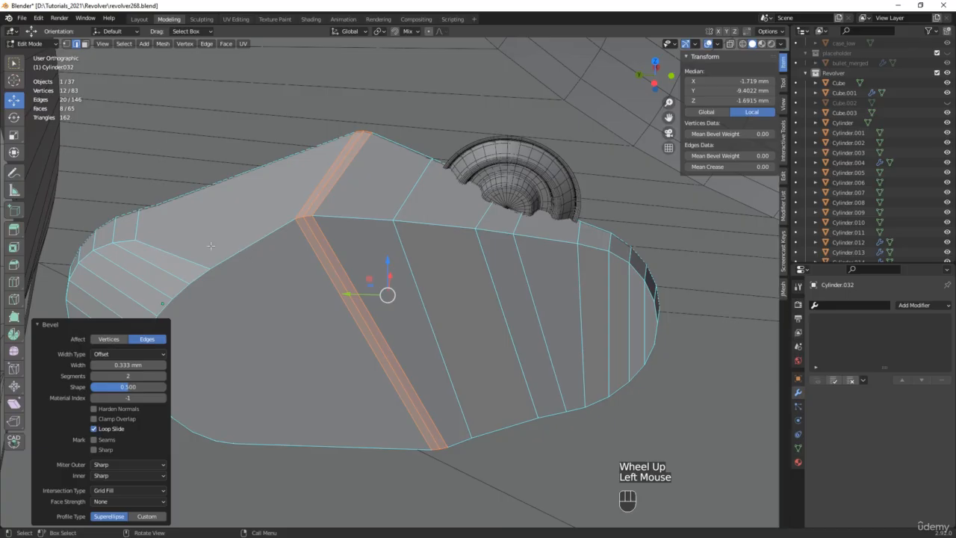
# Connect the upper corner vertex of the front rim to the front vertex of the beveled peak with a new edge
pyautogui.press('1')
pyautogui.click(135, 239)
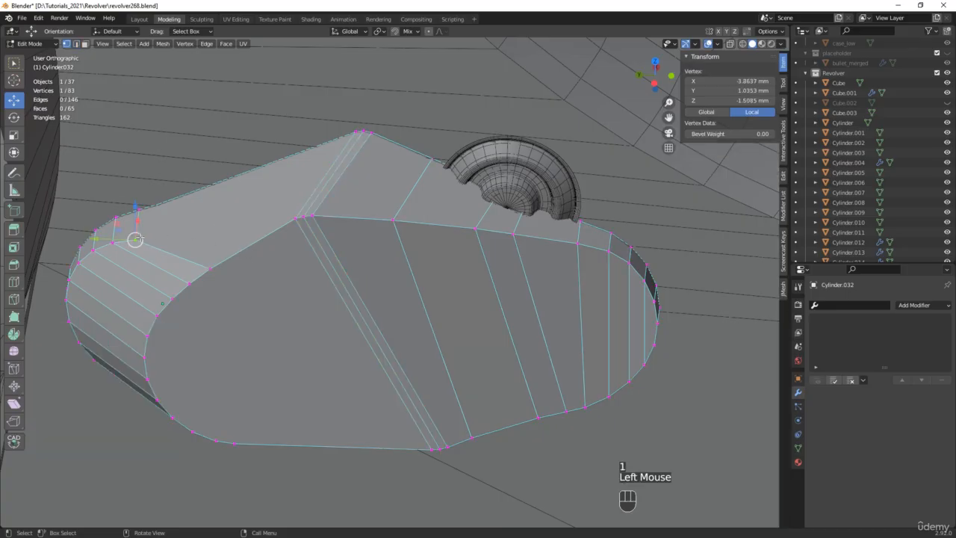
pyautogui.keyDown('shift'); pyautogui.click(296, 219); pyautogui.keyUp('shift')
pyautogui.press('j')
pyautogui.scroll(-2, 382, 225)
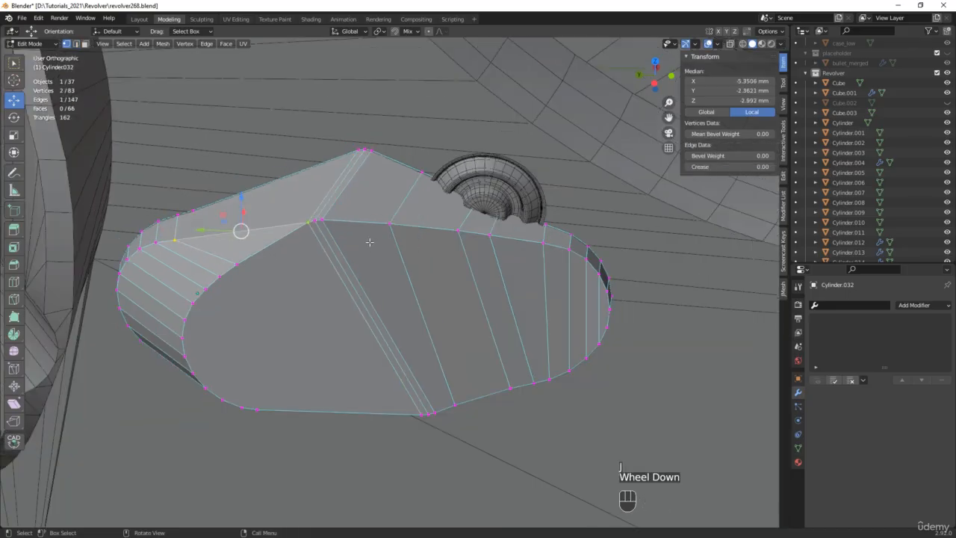
# Connect the lower corner vertex of the front rim to the front base vertex of the beveled peak with a new edge, and turn on snapping
pyautogui.moveTo(381, 224); pyautogui.dragTo(301, 286, button='middle')
pyautogui.click(221, 368)
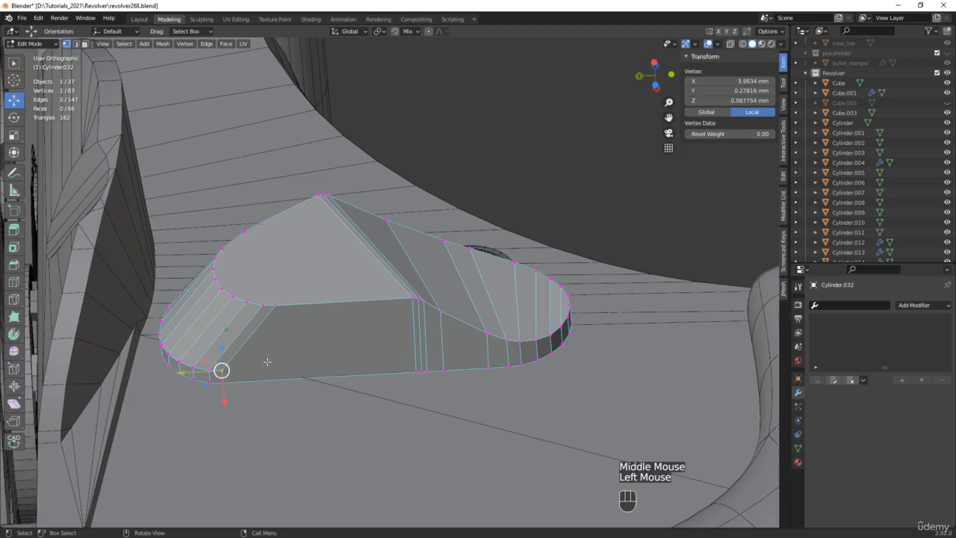
pyautogui.keyDown('shift'); pyautogui.click(415, 371); pyautogui.keyUp('shift')
pyautogui.press('j')
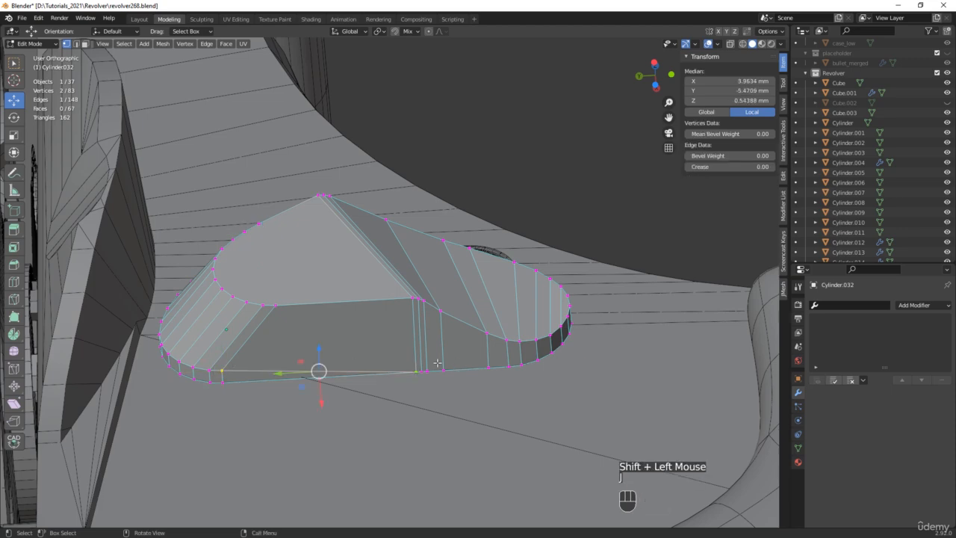
pyautogui.moveTo(420, 369)
pyautogui.mouseDown(button='middle')
pyautogui.moveTo(421, 344)
pyautogui.moveTo(410, 386)
pyautogui.mouseUp(button='middle')
pyautogui.scroll(3, 416, 371)
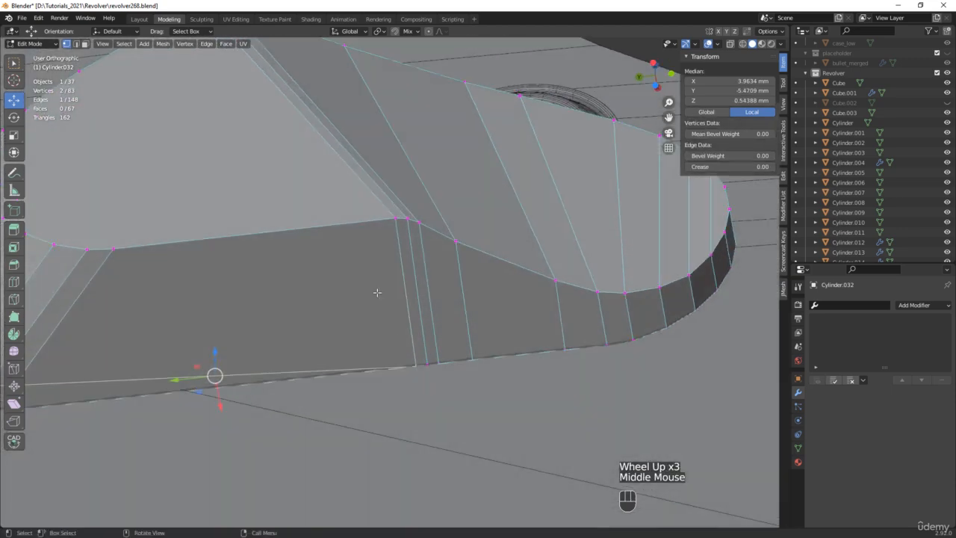
pyautogui.click(395, 31)
pyautogui.hotkey('alt', 'z')
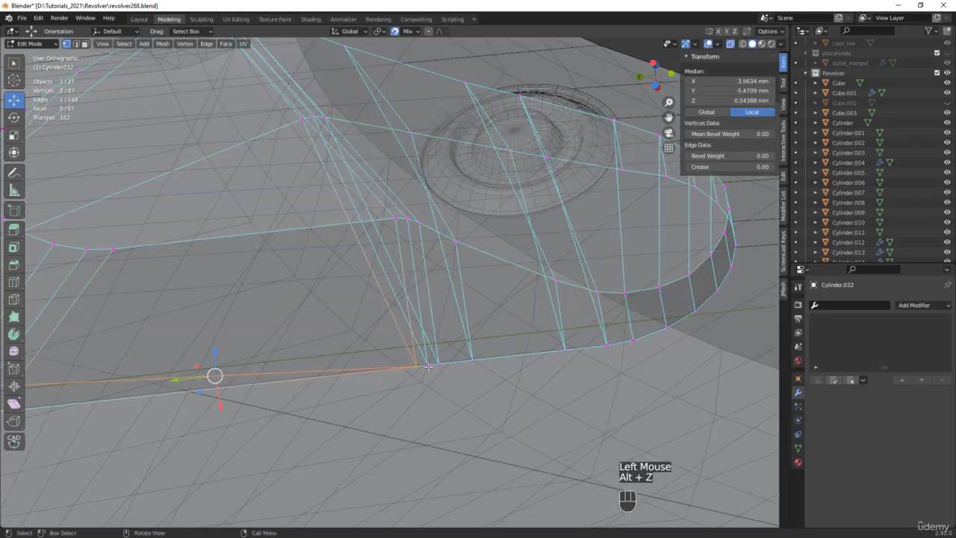
pyautogui.hotkey('alt', 'z')
pyautogui.scroll(-2, 440, 361)
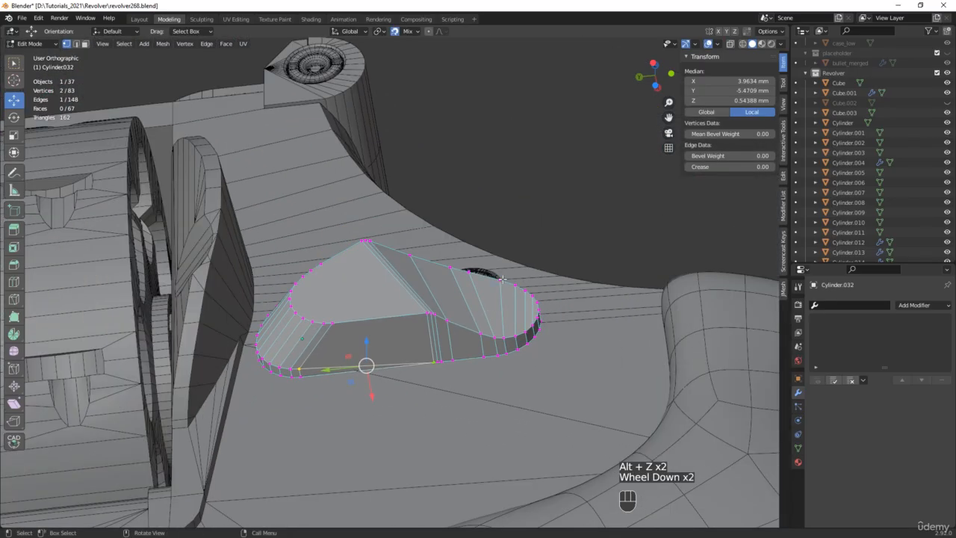
# Isolate the latch and delete the whole strip of faces covering its flat back side
pyautogui.press('/')
pyautogui.moveTo(502, 279); pyautogui.dragTo(377, 345, button='middle')
pyautogui.scroll(1, 273, 345)
pyautogui.press('3')
pyautogui.click(274, 345)
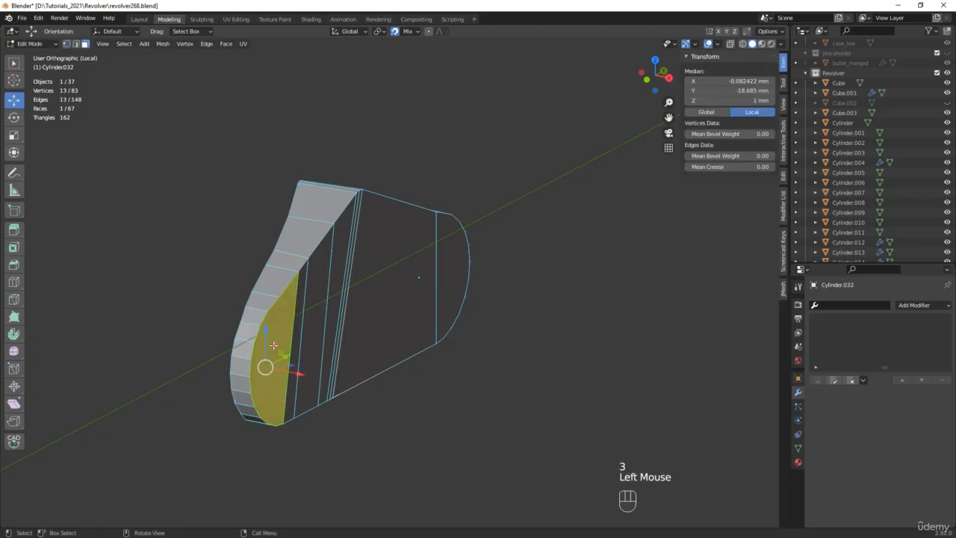
pyautogui.moveTo(274, 345); pyautogui.dragTo(559, 299, button='middle')
pyautogui.keyDown('ctrl'); pyautogui.click(557, 299); pyautogui.keyUp('ctrl')
pyautogui.press('x')
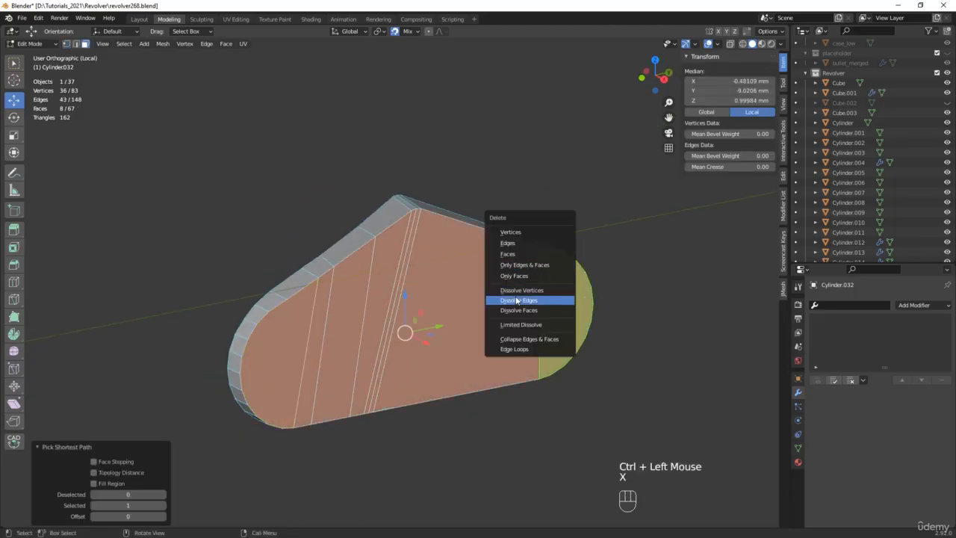
pyautogui.click(505, 254)
# Snap the other two lower base vertices of the peak bevel and the next vertex behind them onto the front base vertex
pyautogui.moveTo(330, 324); pyautogui.dragTo(365, 379, button='middle')
pyautogui.scroll(3, 363, 383)
pyautogui.press('1')
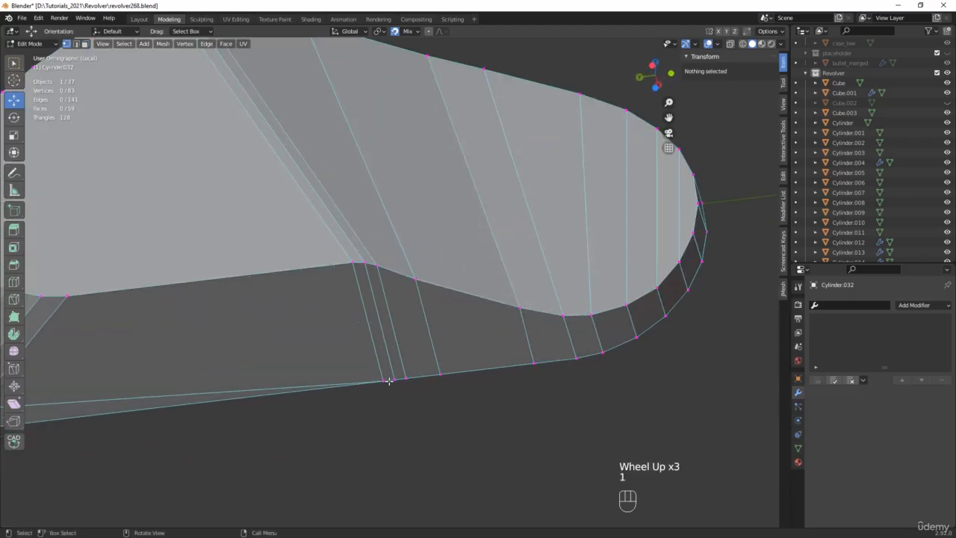
pyautogui.click(396, 380)
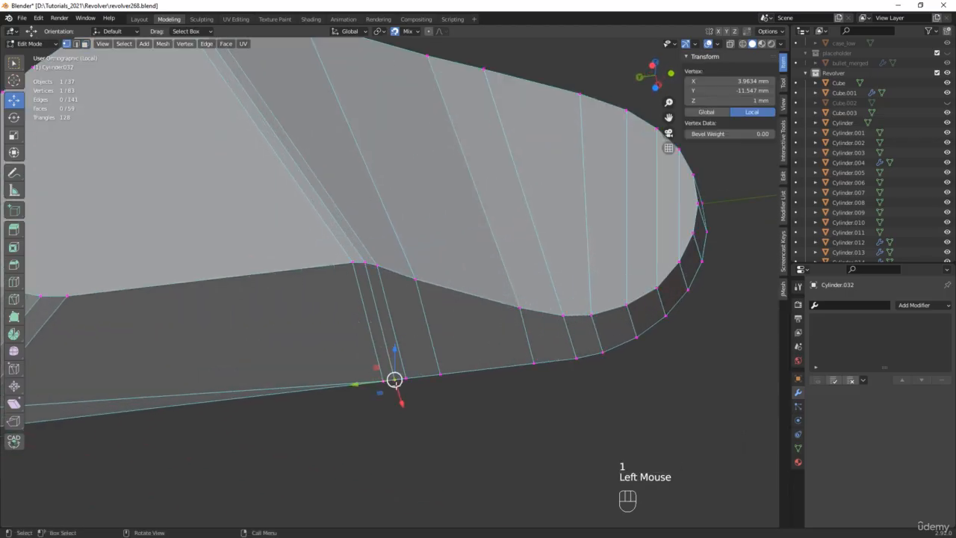
pyautogui.moveTo(395, 379); pyautogui.dragTo(383, 381)
pyautogui.click(406, 378)
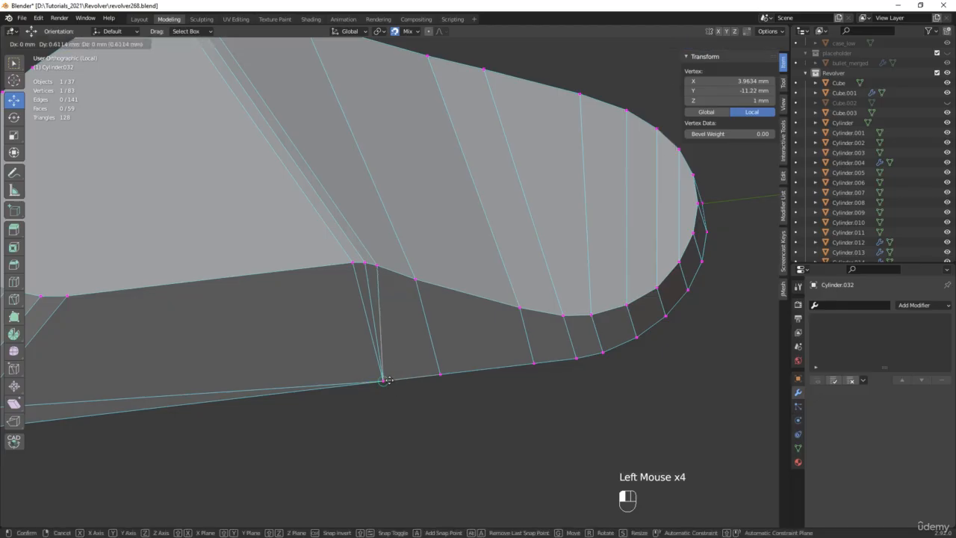
pyautogui.click(440, 374)
pyautogui.moveTo(439, 374); pyautogui.dragTo(439, 376, button='middle')
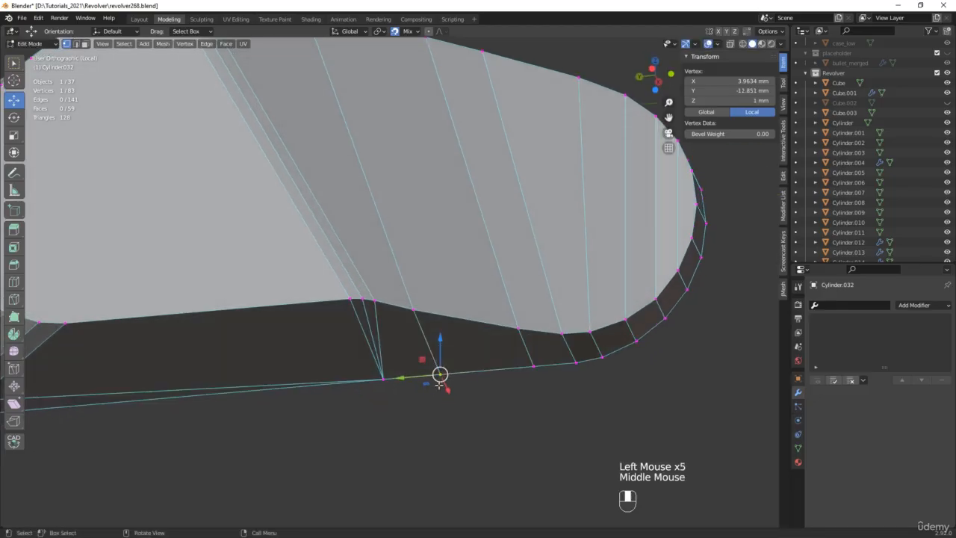
pyautogui.moveTo(439, 376); pyautogui.dragTo(420, 373)
# Snap the next lower base vertex toward the rear onto its neighbour where the rounded end begins
pyautogui.moveTo(421, 372); pyautogui.dragTo(557, 368, button='middle')
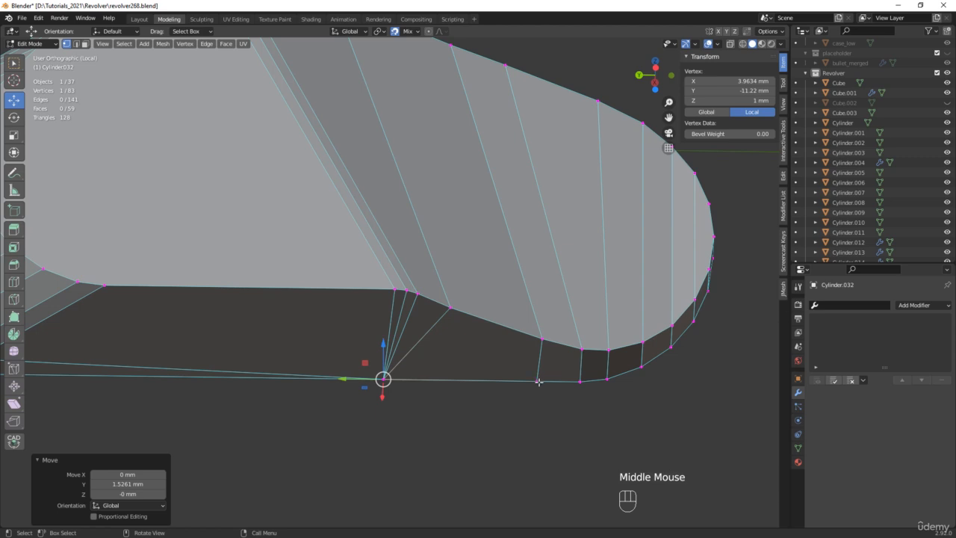
pyautogui.click(538, 381)
pyautogui.moveTo(539, 381); pyautogui.dragTo(579, 381)
pyautogui.scroll(-2, 551, 358)
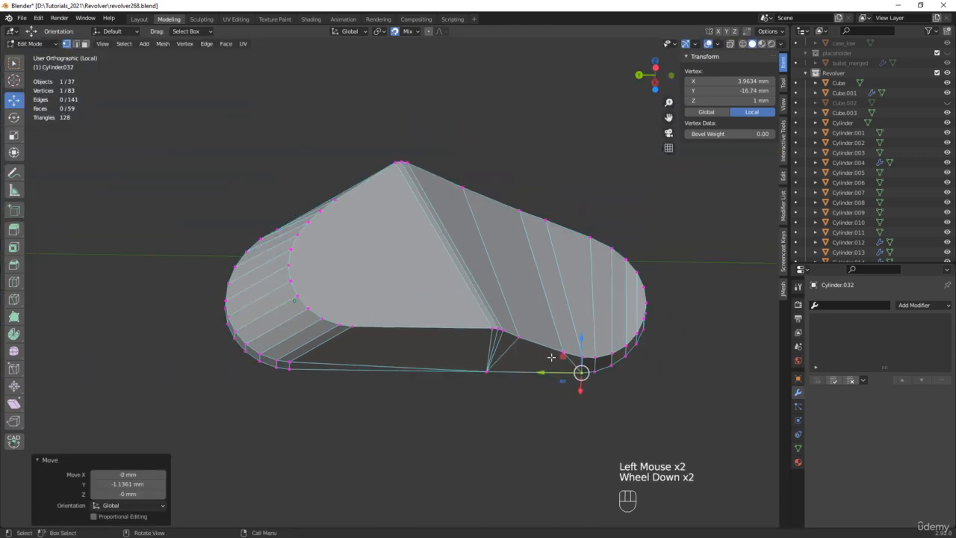
# Fill the open boundary on the latch's back side with a single face and return to the full revolver
pyautogui.moveTo(483, 174); pyautogui.dragTo(568, 251, button='middle')
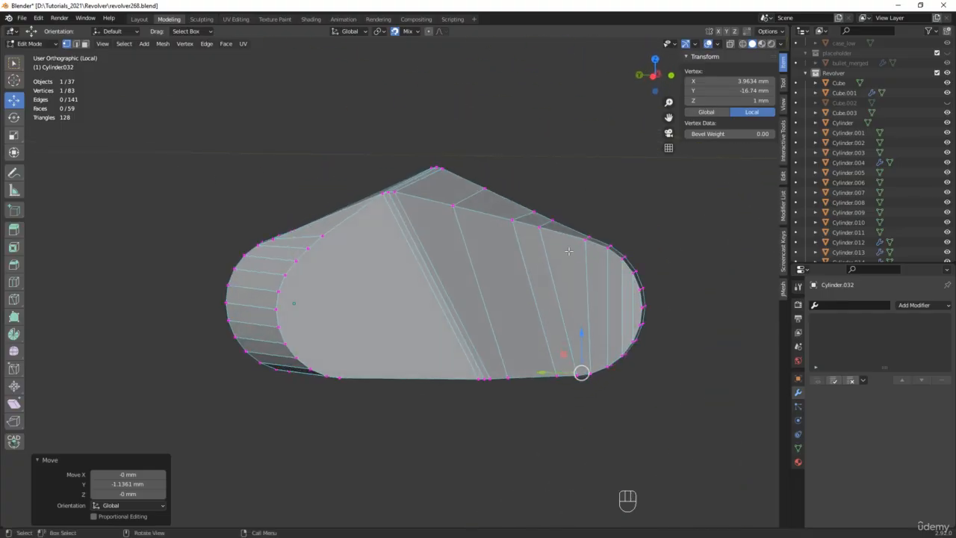
pyautogui.moveTo(608, 401); pyautogui.dragTo(453, 455, button='middle')
pyautogui.press('2')
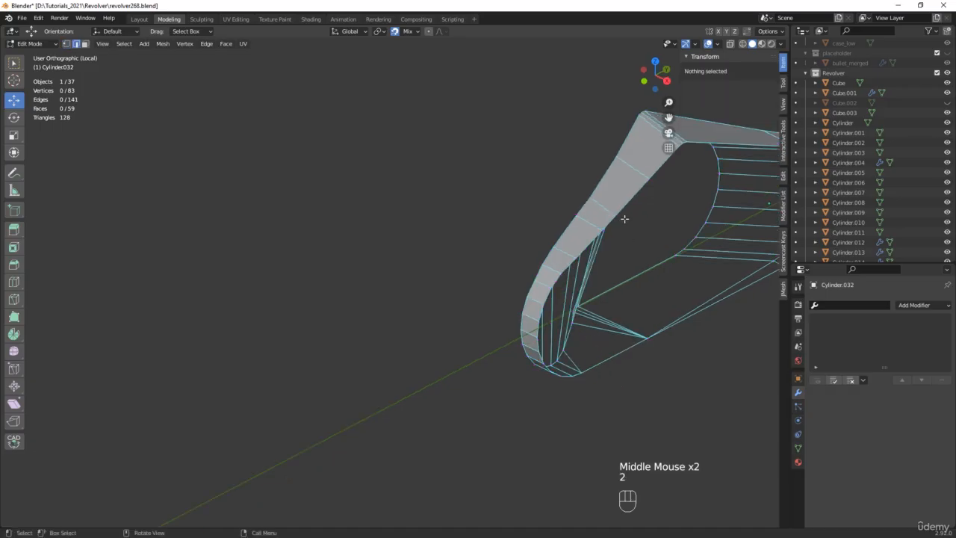
pyautogui.keyDown('alt'); pyautogui.click(607, 220); pyautogui.keyUp('alt')
pyautogui.keyDown('shift'); pyautogui.moveTo(596, 252); pyautogui.dragTo(489, 305, button='middle'); pyautogui.keyUp('shift')
pyautogui.press('f')
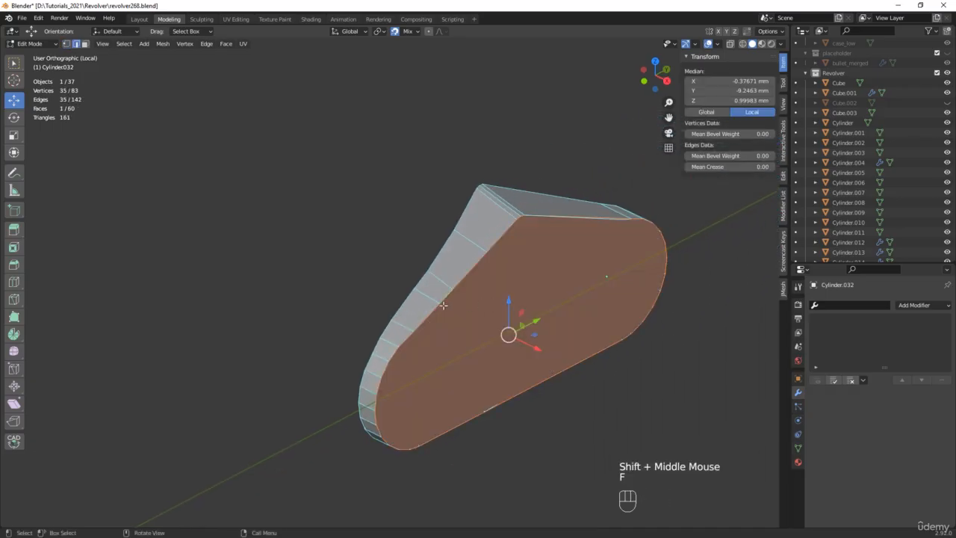
pyautogui.moveTo(280, 318); pyautogui.dragTo(389, 321, button='middle')
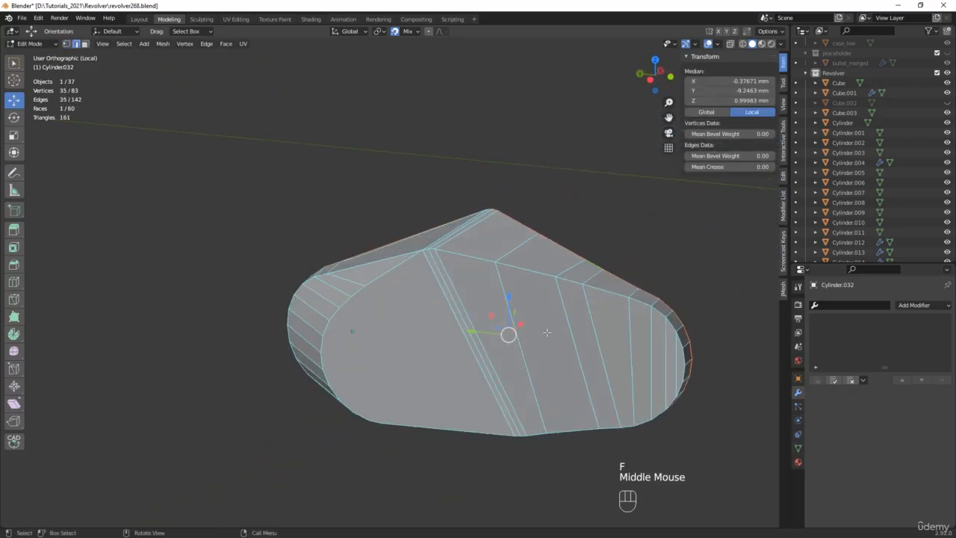
pyautogui.press('KP_Divide')
pyautogui.scroll(-2, 575, 247)
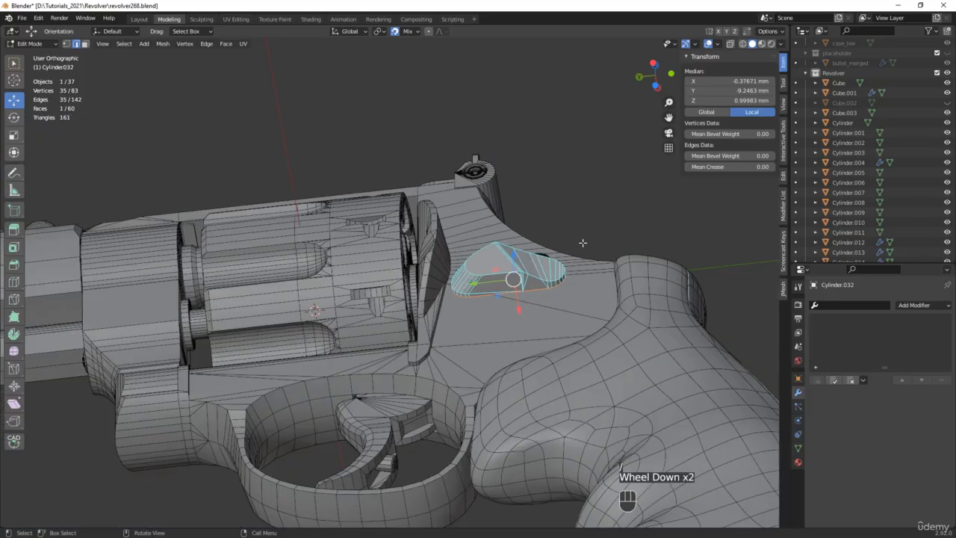
# Duplicate the slotted screw on top of the rear sight, place the copy beside the frame and turn off snapping
pyautogui.moveTo(576, 247); pyautogui.dragTo(519, 237, button='middle')
pyautogui.moveTo(519, 238); pyautogui.dragTo(485, 266, button='middle')
pyautogui.press('Tab')
pyautogui.click(548, 180)
pyautogui.hotkey('shift', 'd')
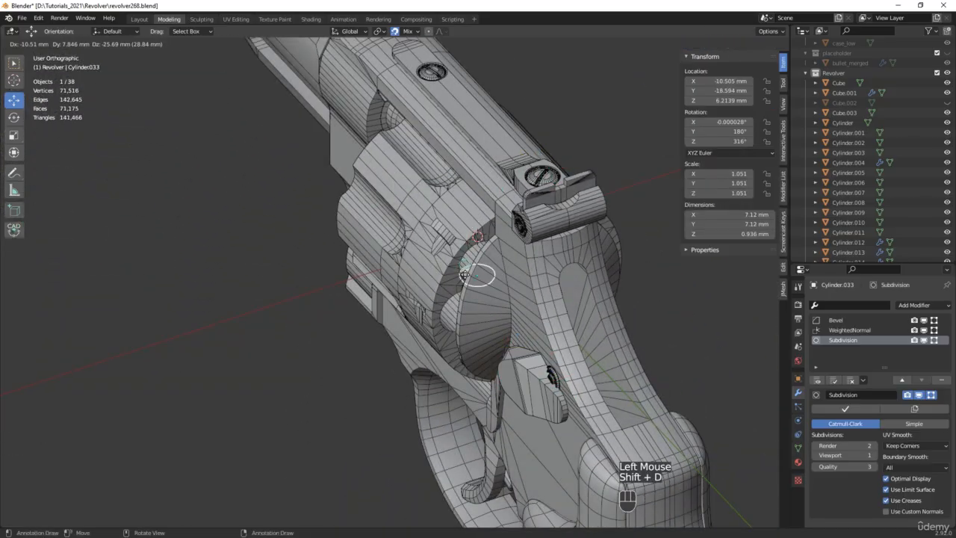
pyautogui.click(365, 383)
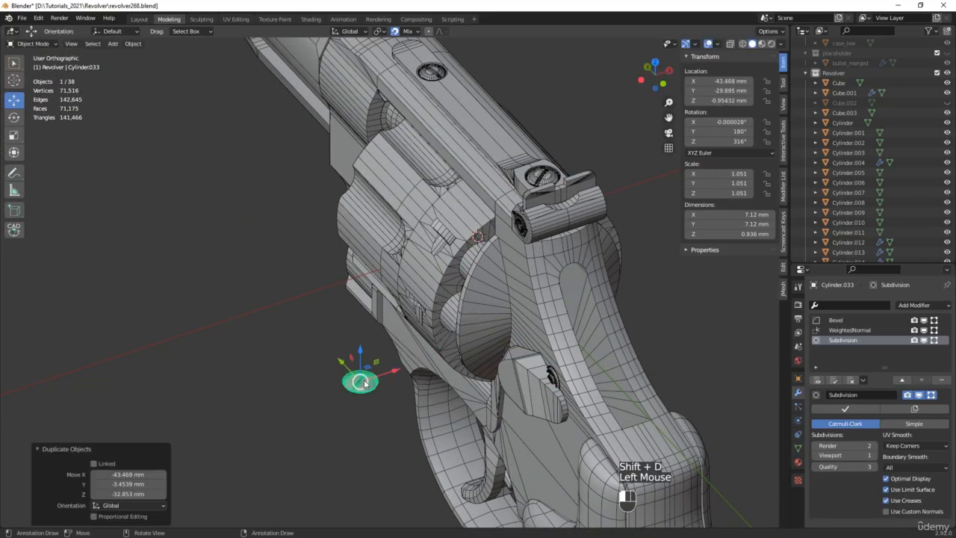
pyautogui.click(394, 31)
# Rotate the duplicated screw -90° about the global Y axis so it faces sideways
pyautogui.moveTo(434, 298); pyautogui.dragTo(406, 355, button='middle')
pyautogui.press('e')
pyautogui.moveTo(342, 359); pyautogui.dragTo(326, 408)
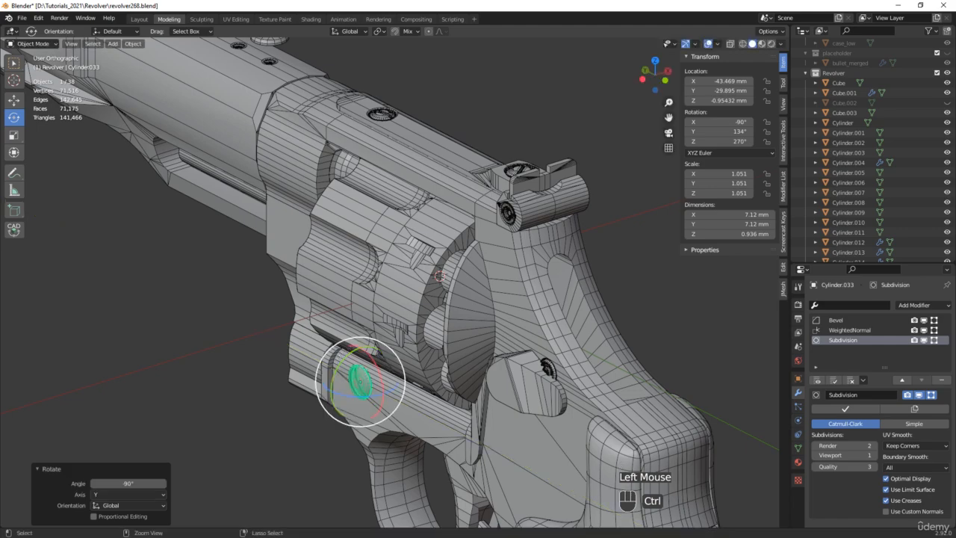
# Move the screw over the latch in left view by about -6.45 mm in Y and -6.4 mm in Z, and scale it by 0.827
pyautogui.moveTo(351, 403); pyautogui.dragTo(508, 297, button='middle')
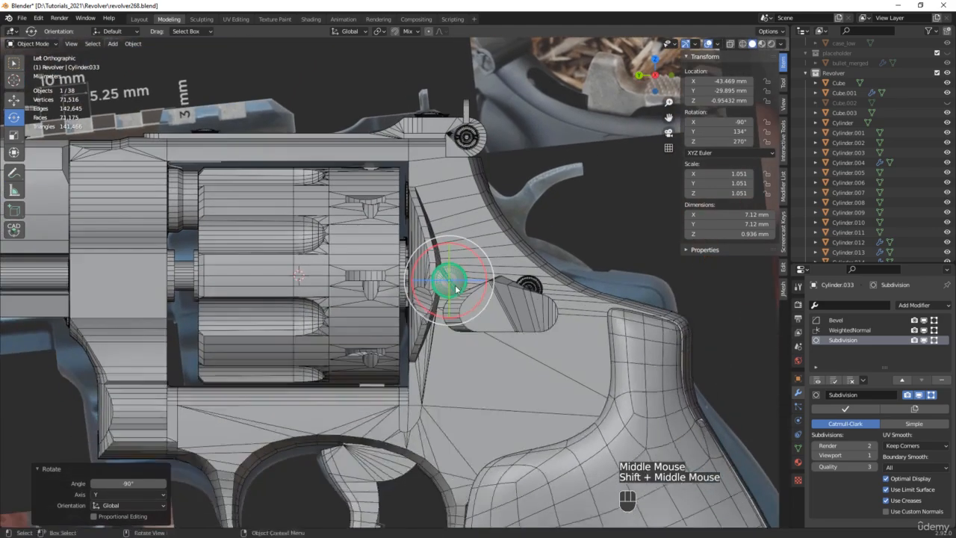
pyautogui.scroll(4, 478, 280)
pyautogui.press('w')
pyautogui.moveTo(397, 266); pyautogui.dragTo(461, 331)
pyautogui.scroll(2, 475, 337)
pyautogui.press('s')
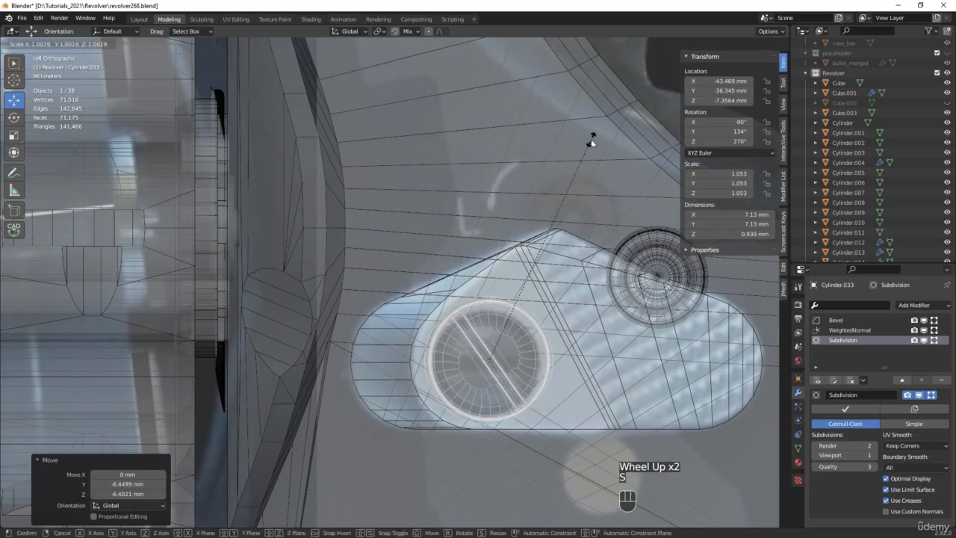
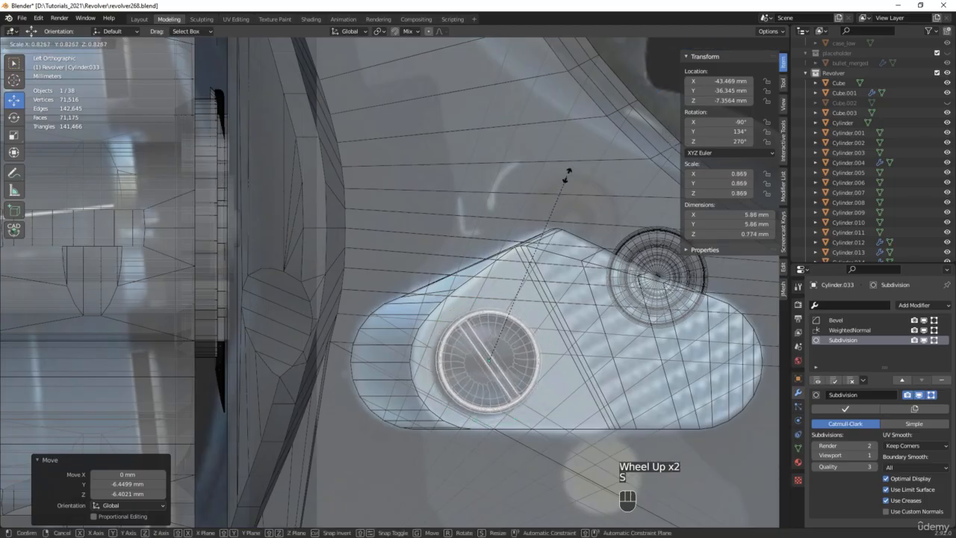
pyautogui.click(567, 173)
# Set the tilted reference image's Y rotation to 0°
pyautogui.scroll(-6, 520, 323)
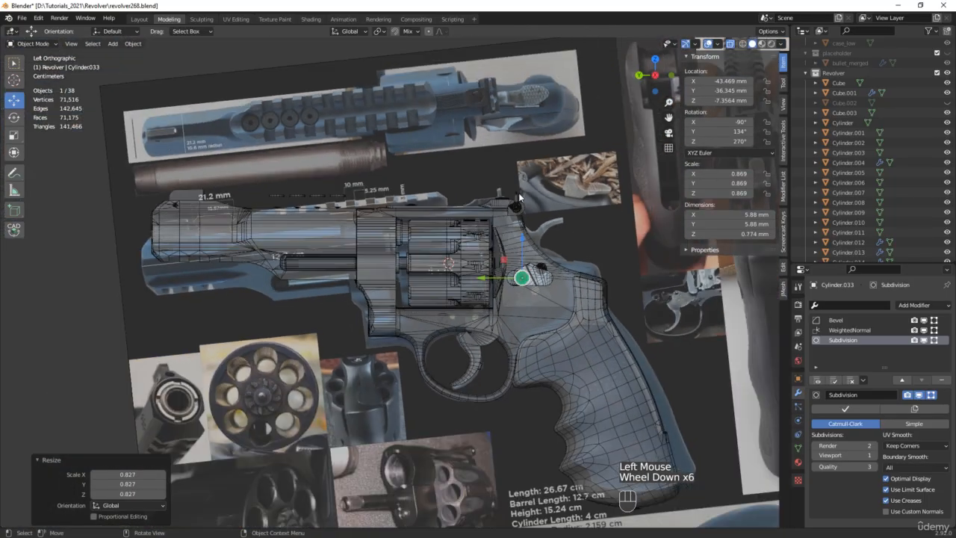
pyautogui.click(535, 146)
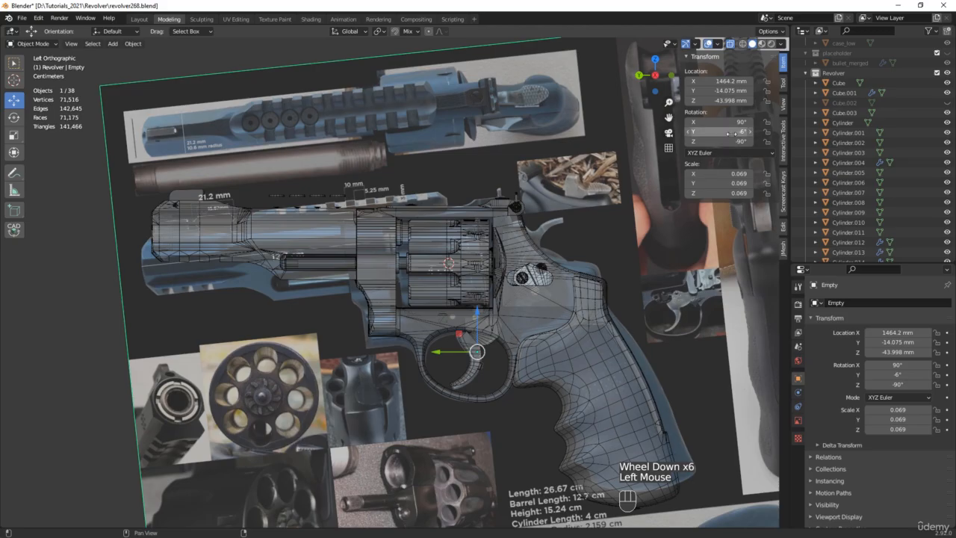
pyautogui.moveTo(731, 132); pyautogui.dragTo(747, 132)
pyautogui.scroll(3, 528, 301)
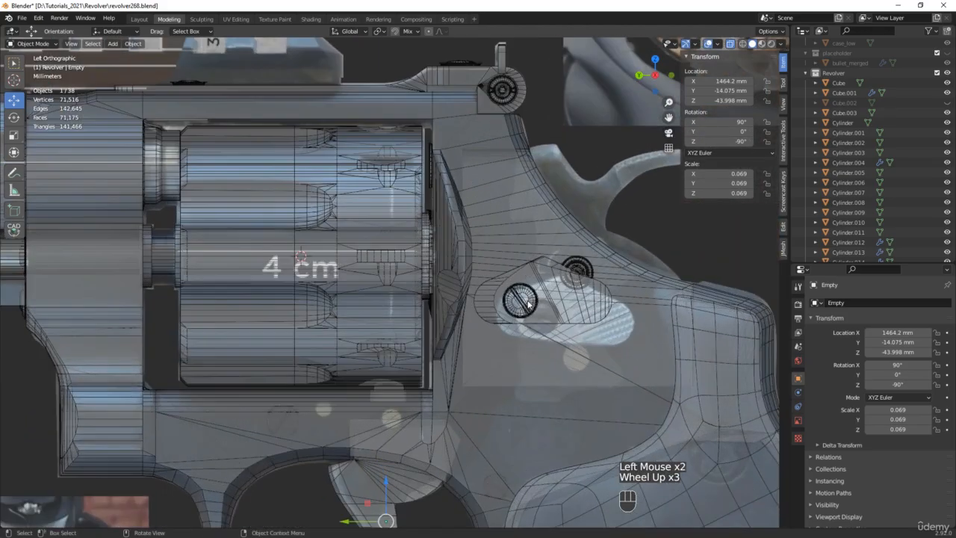
pyautogui.scroll(3, 527, 302)
# Move the latch over its shape in the reference image and rotate it 4.76° about X to match
pyautogui.click(523, 289)
pyautogui.click(521, 287)
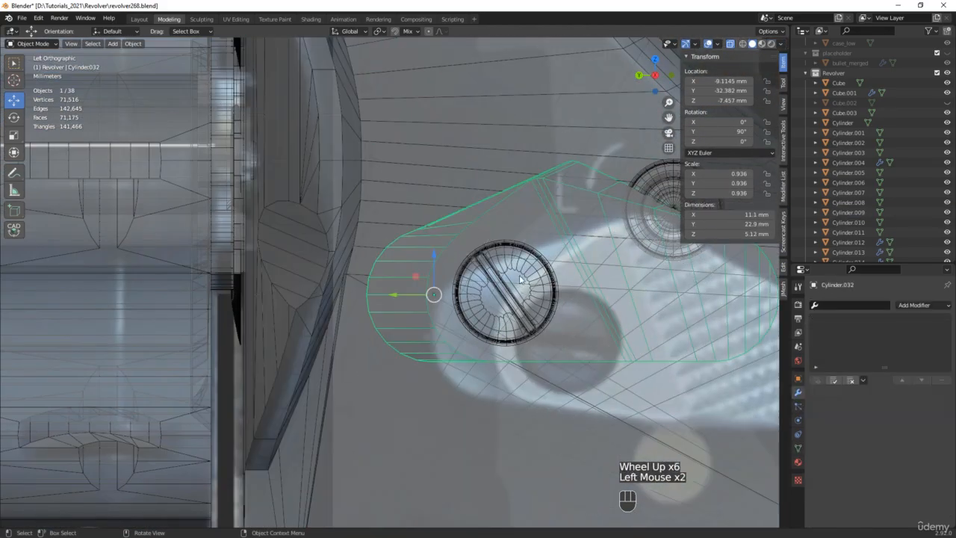
pyautogui.scroll(-2, 521, 279)
pyautogui.hotkey('alt', 'z')
pyautogui.hotkey('alt', 'z')
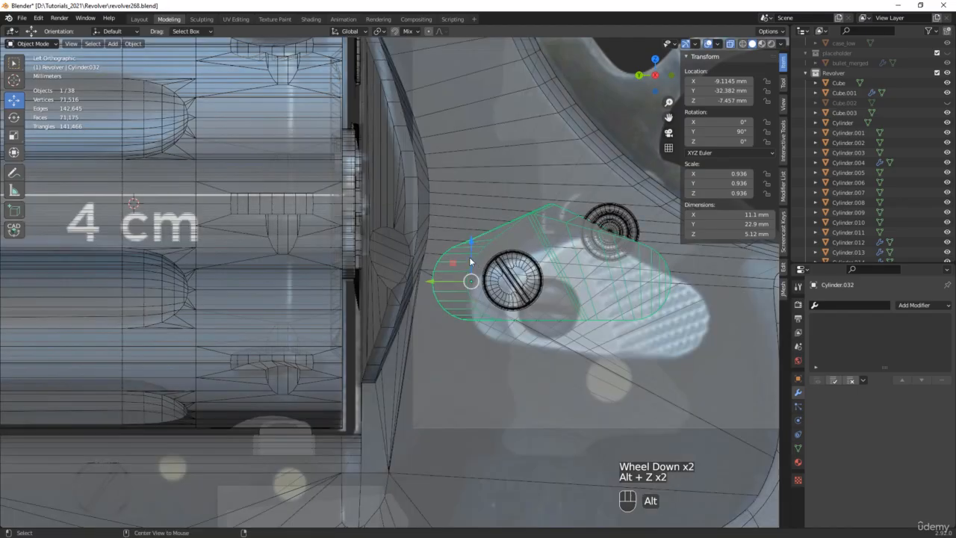
pyautogui.moveTo(453, 262); pyautogui.dragTo(540, 291)
pyautogui.scroll(1, 554, 282)
pyautogui.press('e')
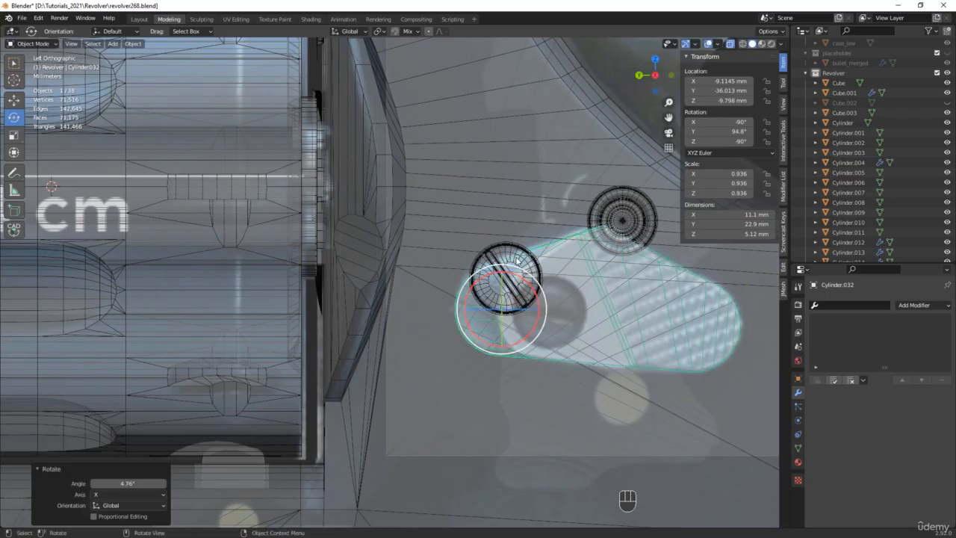
# Move the screw onto the reference latch's screw by about -3.58 mm in Y and -2.67 mm in Z
pyautogui.click(517, 258)
pyautogui.press('w')
pyautogui.moveTo(489, 258); pyautogui.dragTo(538, 295)
pyautogui.scroll(3, 568, 305)
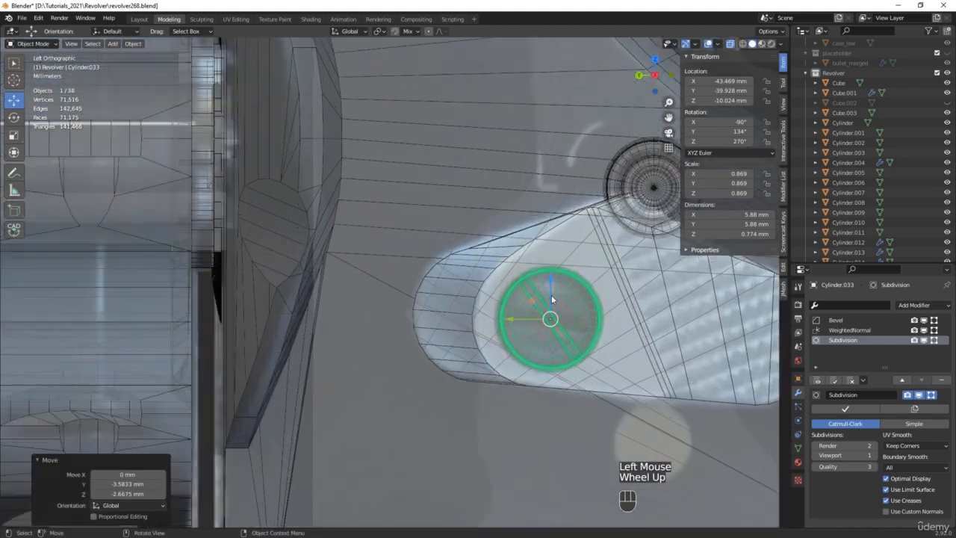
# Rotate the screw about -59.2° around X so its slot runs nearly horizontal, and switch back to solid display
pyautogui.press('e')
pyautogui.moveTo(569, 280); pyautogui.dragTo(542, 253)
pyautogui.scroll(-3, 543, 254)
pyautogui.hotkey('alt', 'z')
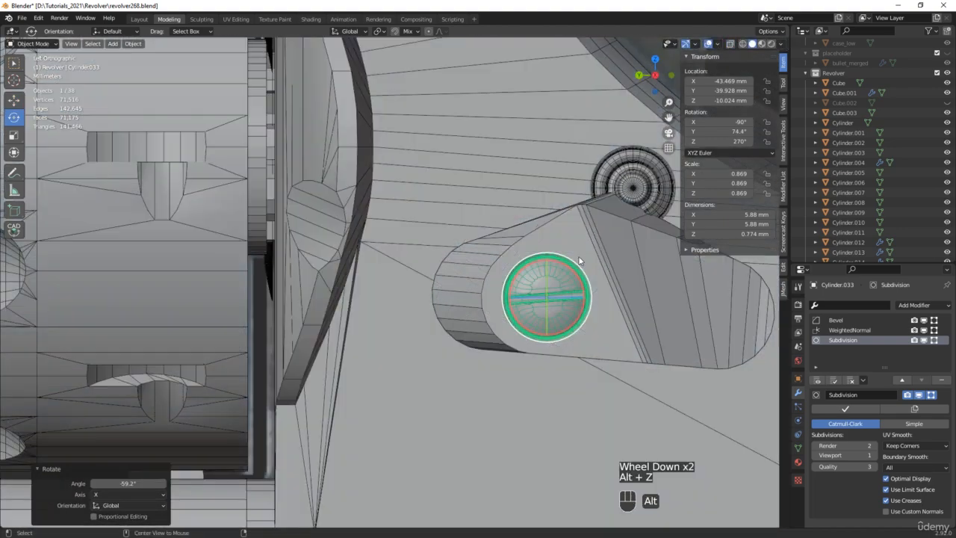
# Move the screw about 29.86 mm along X against the latch, and nudge it back outward by about 0.07 mm
pyautogui.moveTo(580, 261); pyautogui.dragTo(538, 278, button='middle')
pyautogui.scroll(-4, 535, 284)
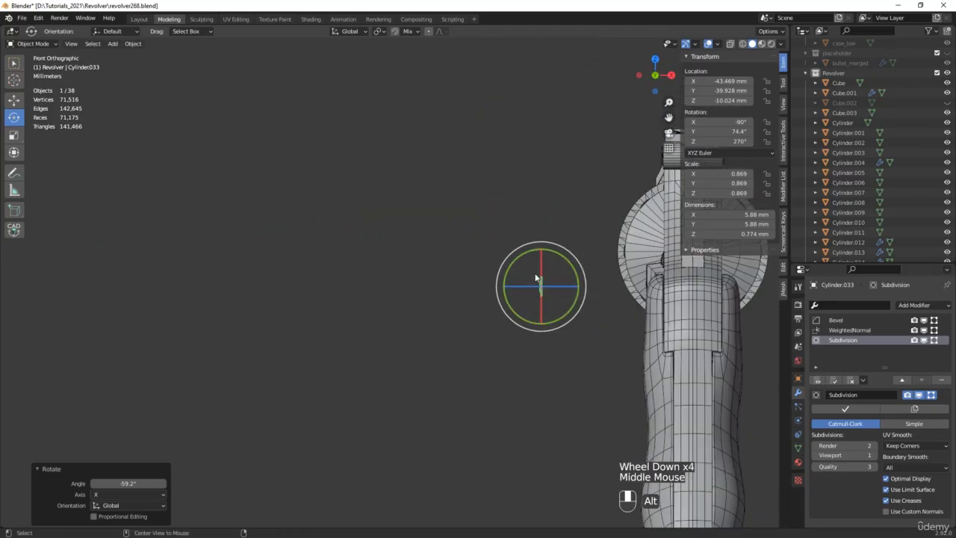
pyautogui.scroll(2, 615, 282)
pyautogui.press('w')
pyautogui.moveTo(504, 290); pyautogui.dragTo(717, 258)
pyautogui.moveTo(717, 258); pyautogui.dragTo(641, 399, button='middle')
pyautogui.scroll(3, 681, 279)
pyautogui.scroll(3, 681, 281)
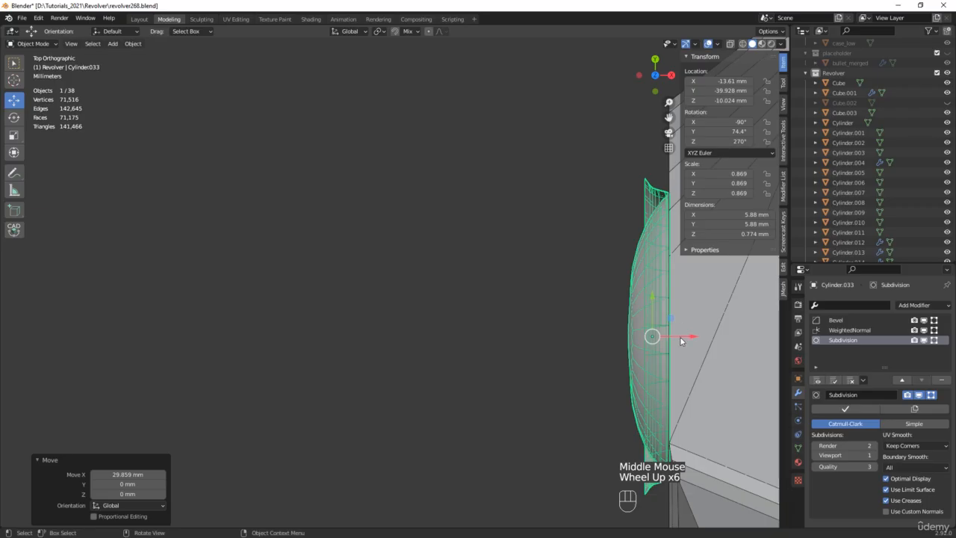
pyautogui.moveTo(680, 340); pyautogui.dragTo(673, 334)
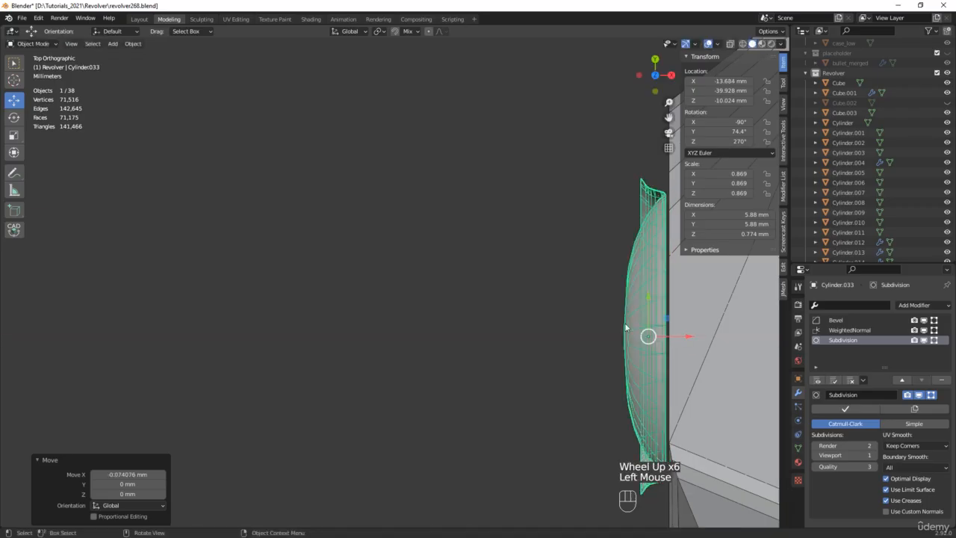
# Scale the screw up uniformly by a factor of about 1.071 to match the reference latch's screw
pyautogui.scroll(-3, 674, 334)
pyautogui.moveTo(674, 335); pyautogui.dragTo(699, 205, button='middle')
pyautogui.hotkey('alt', 'z')
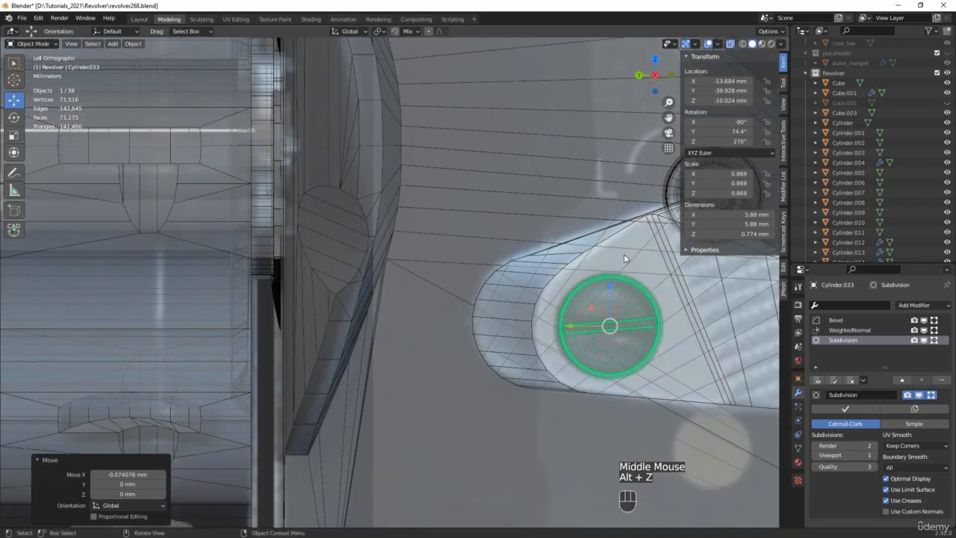
pyautogui.press('s')
pyautogui.click(624, 296)
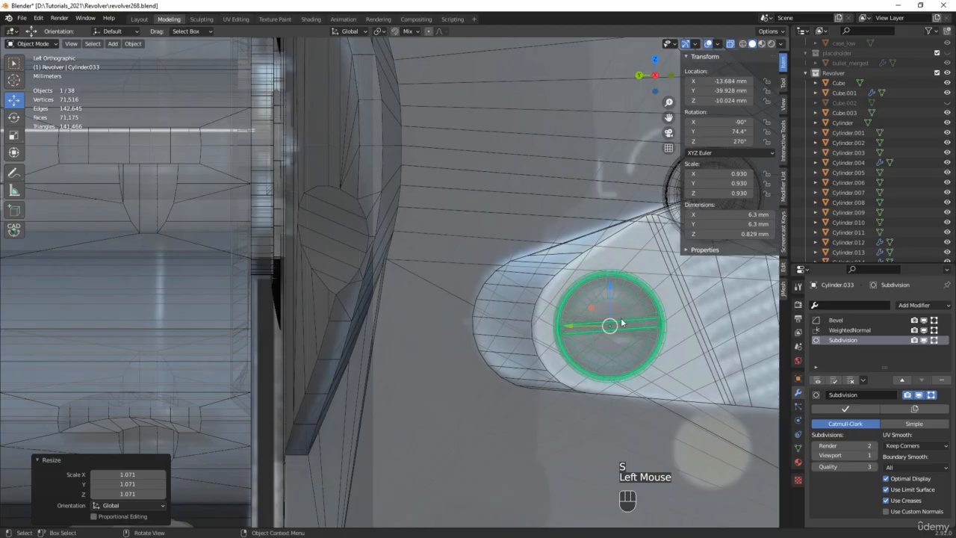
# Select the latch, switch back to solid display, and save an incremental copy as revolver269.blend
pyautogui.scroll(-3, 621, 322)
pyautogui.click(683, 320)
pyautogui.click(683, 321)
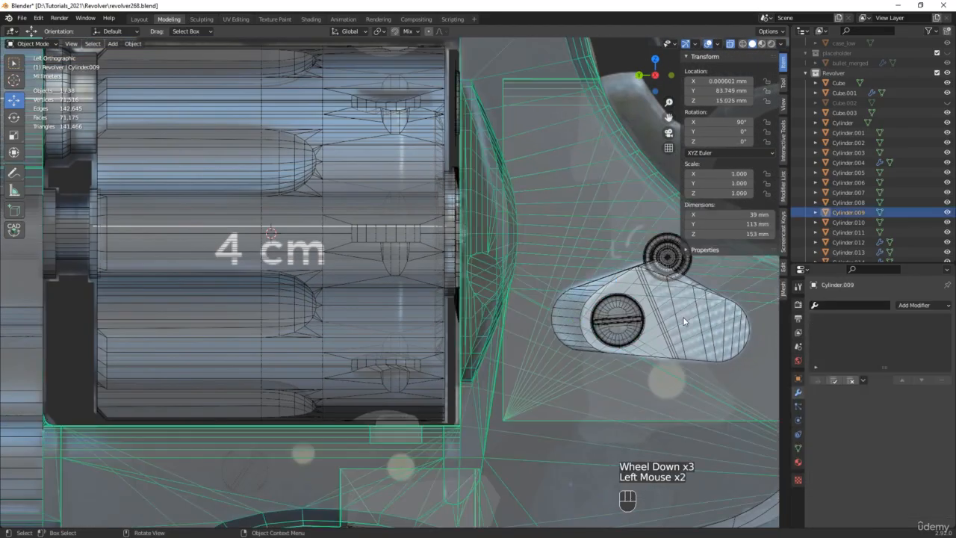
pyautogui.click(684, 321)
pyautogui.hotkey('alt', 'z')
pyautogui.moveTo(683, 317); pyautogui.dragTo(530, 323, button='middle')
pyautogui.scroll(2, 545, 310)
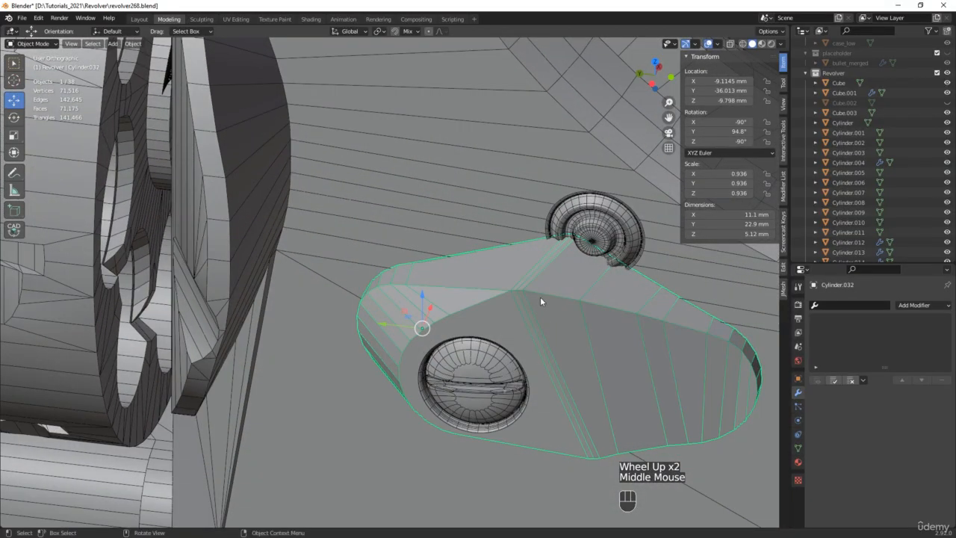
pyautogui.hotkey('ctrl', 'alt', 's')
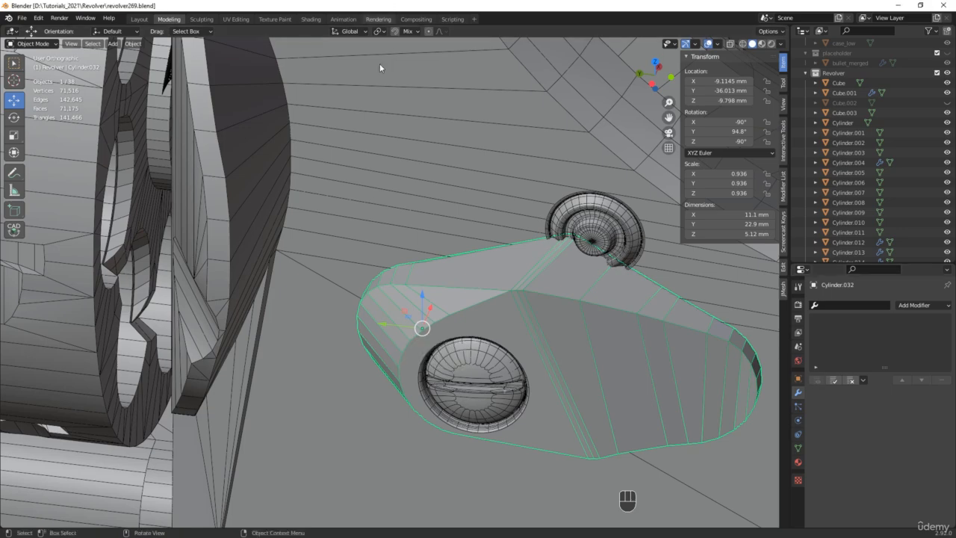
# Edit the latch's mesh and connect the first opposing rim vertices with edges across the flat face around the screw
pyautogui.press('Tab')
pyautogui.click(448, 315)
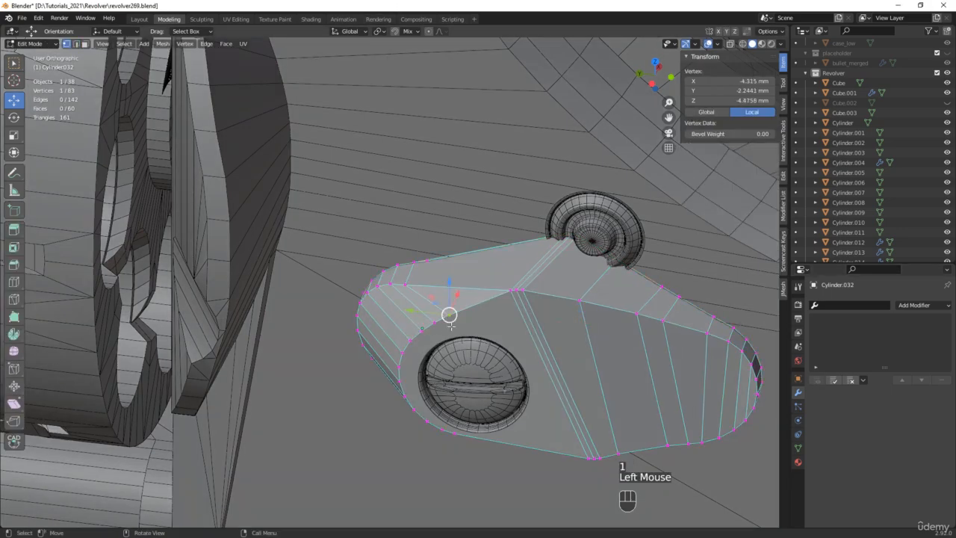
pyautogui.hotkey('alt', 'z')
pyautogui.moveTo(448, 317); pyautogui.dragTo(457, 345, button='middle')
pyautogui.keyDown('shift'); pyautogui.click(452, 447); pyautogui.keyUp('shift')
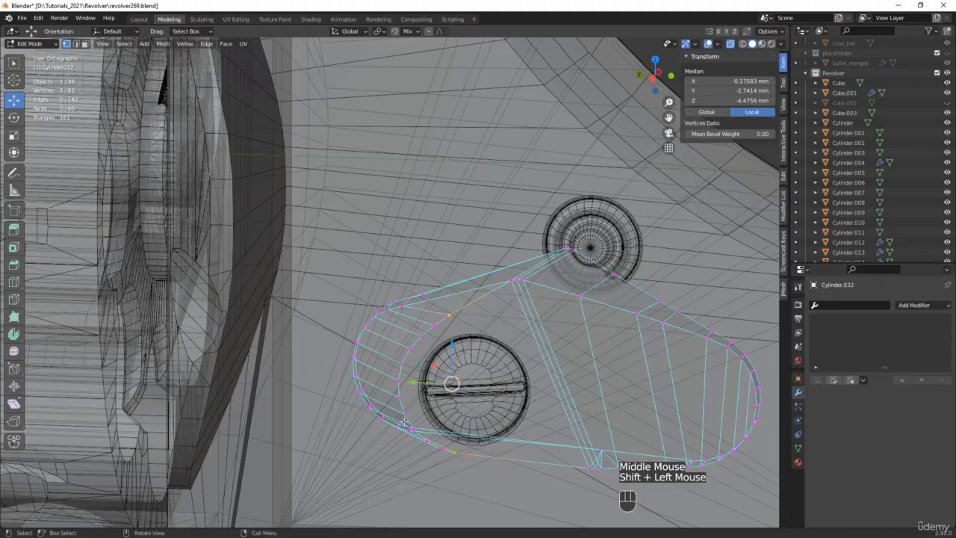
pyautogui.scroll(2, 445, 448)
pyautogui.click(458, 446)
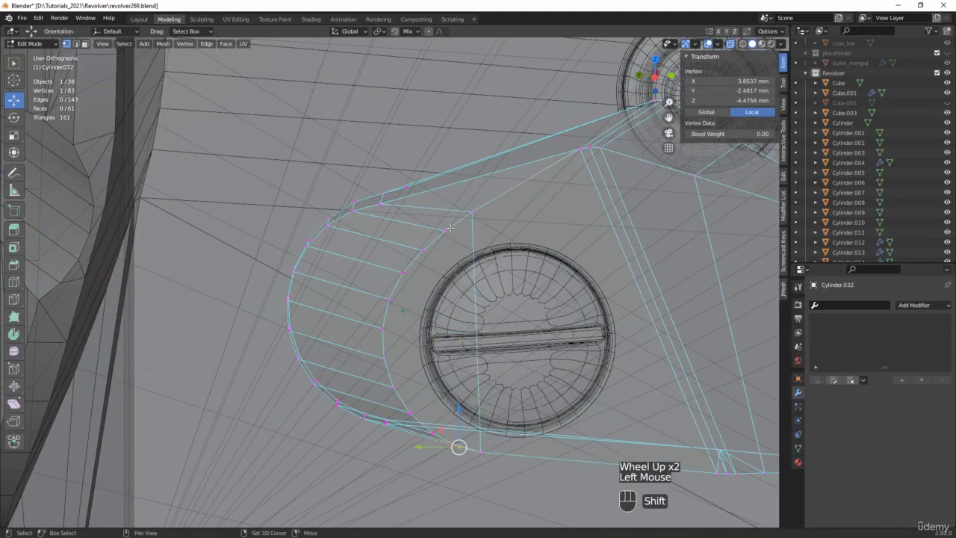
pyautogui.keyDown('shift'); pyautogui.click(422, 250); pyautogui.keyUp('shift')
pyautogui.press('j')
# Connect the remaining opposing rim vertices across the latch's flat face, working outward to its rounded front end
pyautogui.click(422, 250)
pyautogui.keyDown('shift'); pyautogui.click(409, 412); pyautogui.keyUp('shift')
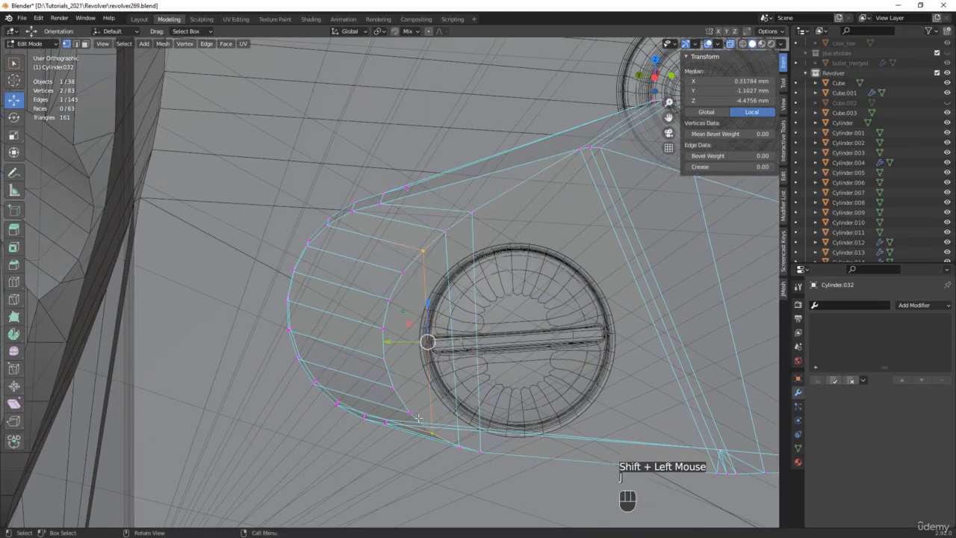
pyautogui.press('j')
pyautogui.click(409, 412)
pyautogui.keyDown('shift'); pyautogui.click(403, 274); pyautogui.keyUp('shift')
pyautogui.press('j')
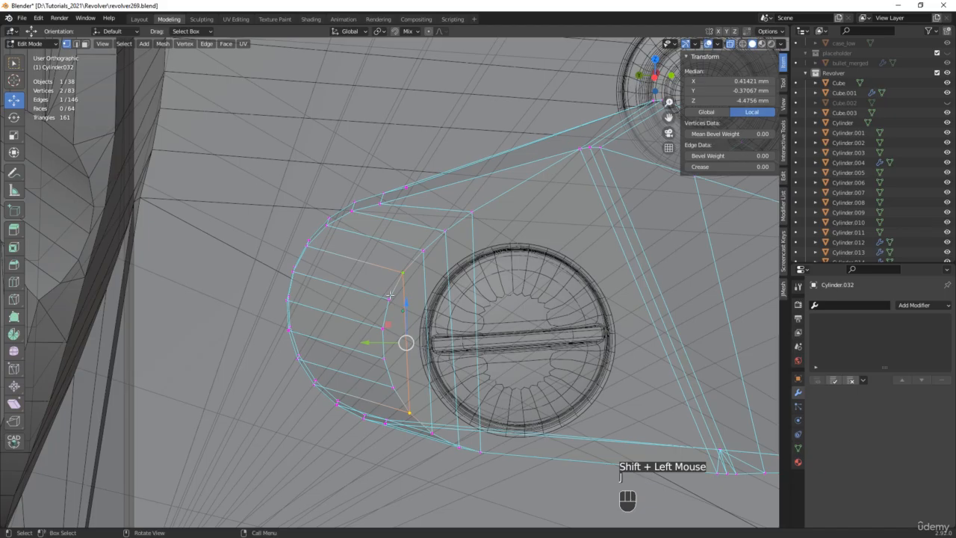
pyautogui.click(389, 295)
pyautogui.keyDown('shift'); pyautogui.click(392, 389); pyautogui.keyUp('shift')
pyautogui.press('j')
pyautogui.hotkey('alt', 'z')
pyautogui.scroll(-4, 476, 371)
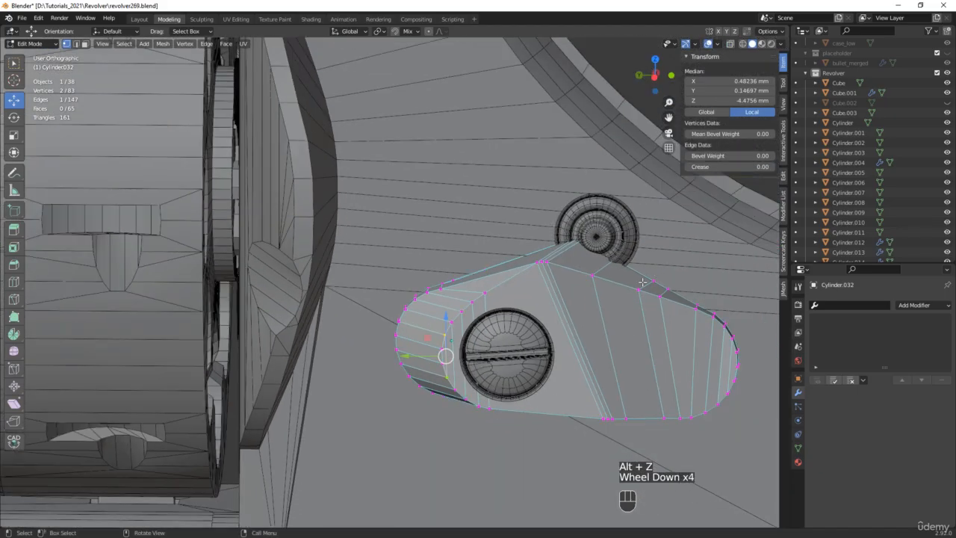
# Vertex-slide the two vertices on the latch's upper edge behind the pin toward the peak by a factor of about 0.252
pyautogui.moveTo(642, 282); pyautogui.dragTo(642, 288, button='middle')
pyautogui.scroll(2, 642, 288)
pyautogui.hotkey('alt', 'z')
pyautogui.moveTo(600, 293); pyautogui.dragTo(633, 247)
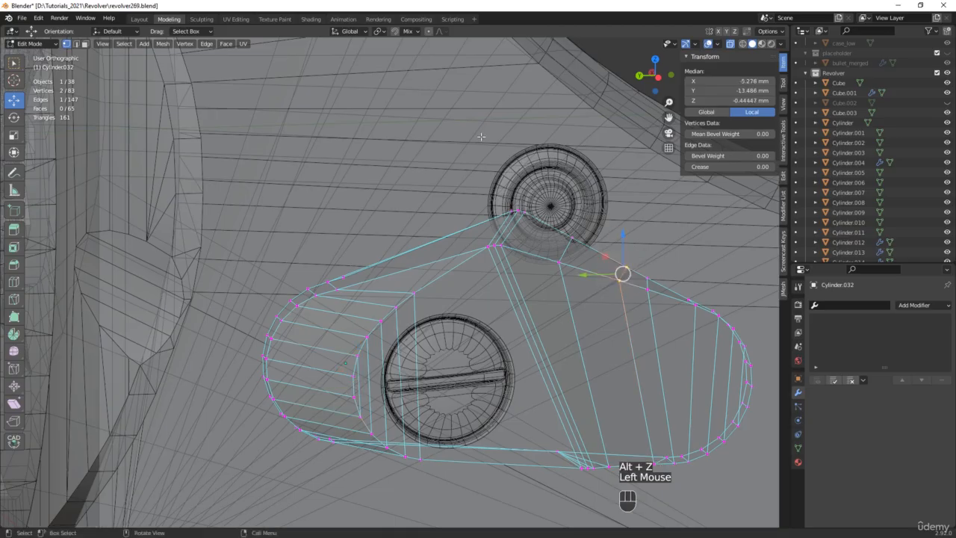
pyautogui.click(15, 375)
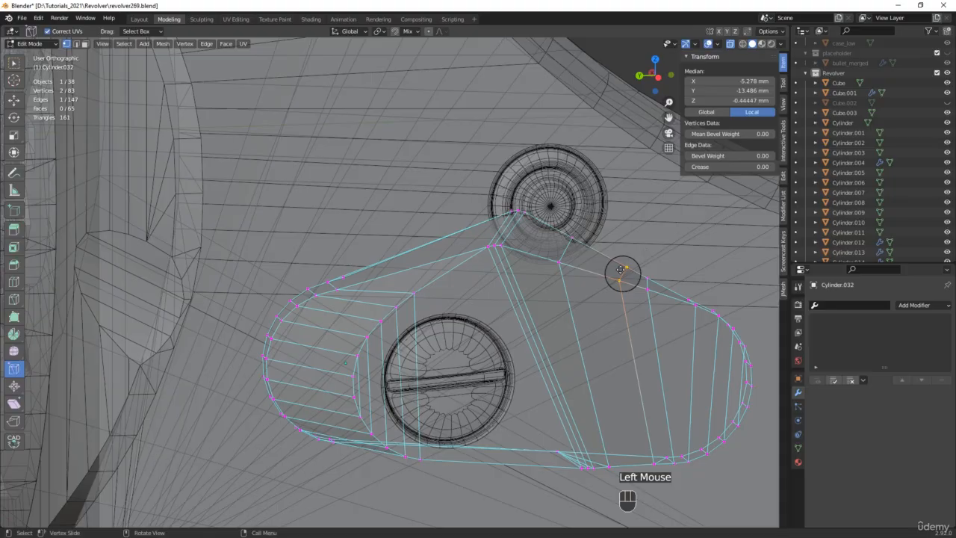
pyautogui.moveTo(621, 270); pyautogui.dragTo(612, 264)
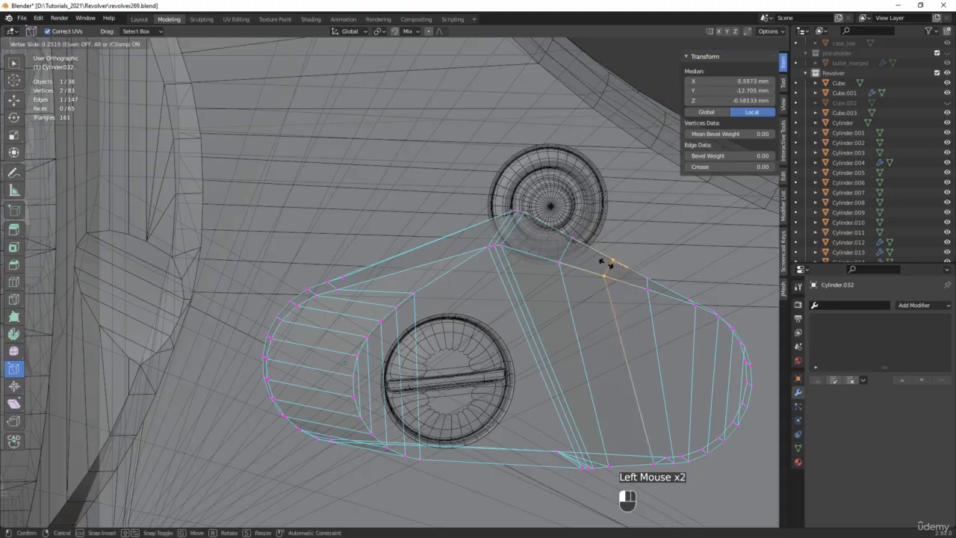
pyautogui.moveTo(608, 266); pyautogui.dragTo(668, 236, button='middle')
pyautogui.hotkey('alt', 'z')
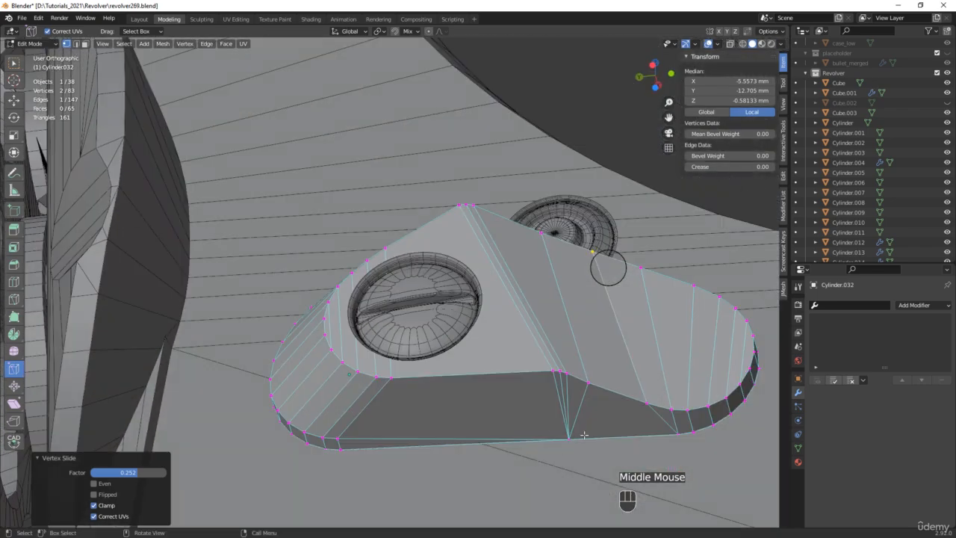
# Merge all of the latch's vertices by distance, using a merge distance of 0.1 mm
pyautogui.press('w')
pyautogui.press('a')
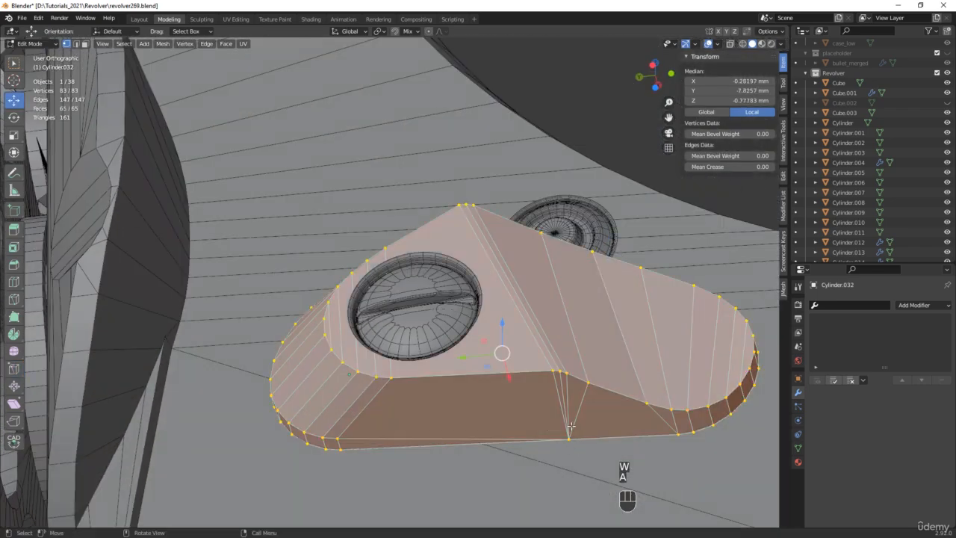
pyautogui.press('m')
pyautogui.click(573, 429)
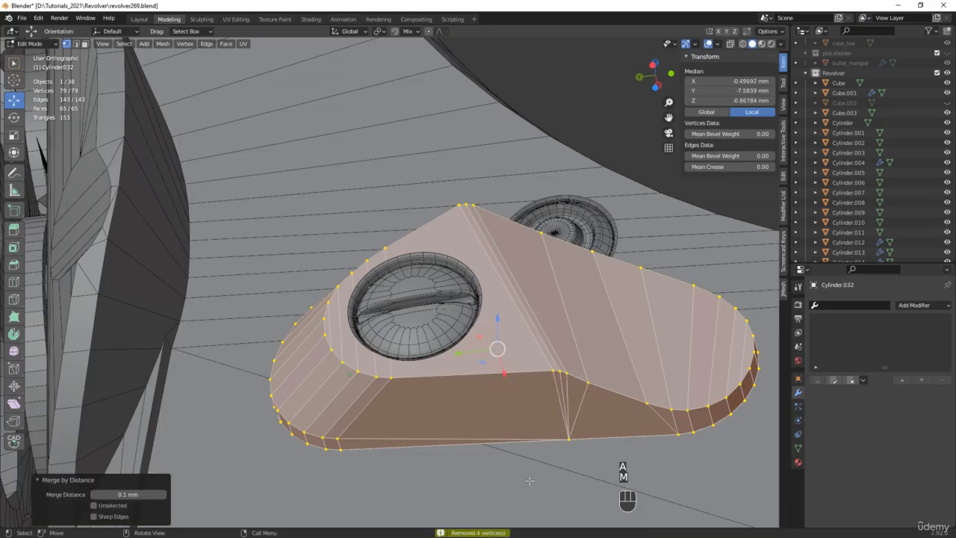
# Show the hammer in the side reference image through the model and save an incremental copy as revolver270.blend
pyautogui.scroll(-2, 577, 319)
pyautogui.scroll(-1, 577, 318)
pyautogui.moveTo(577, 319)
pyautogui.mouseDown(button='middle')
pyautogui.moveTo(538, 283)
pyautogui.moveTo(517, 221)
pyautogui.moveTo(458, 300)
pyautogui.mouseUp(button='middle')
pyautogui.scroll(-2, 537, 283)
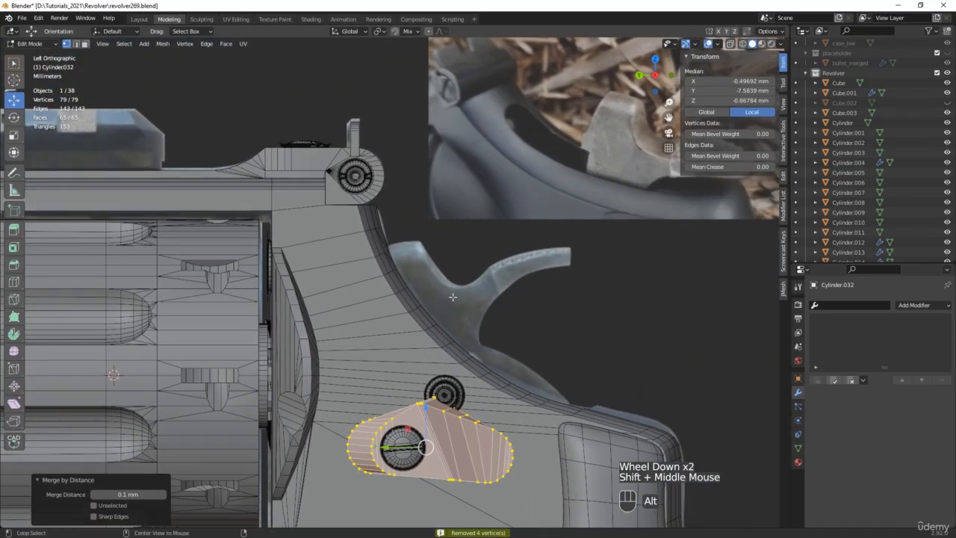
pyautogui.hotkey('alt', 'z')
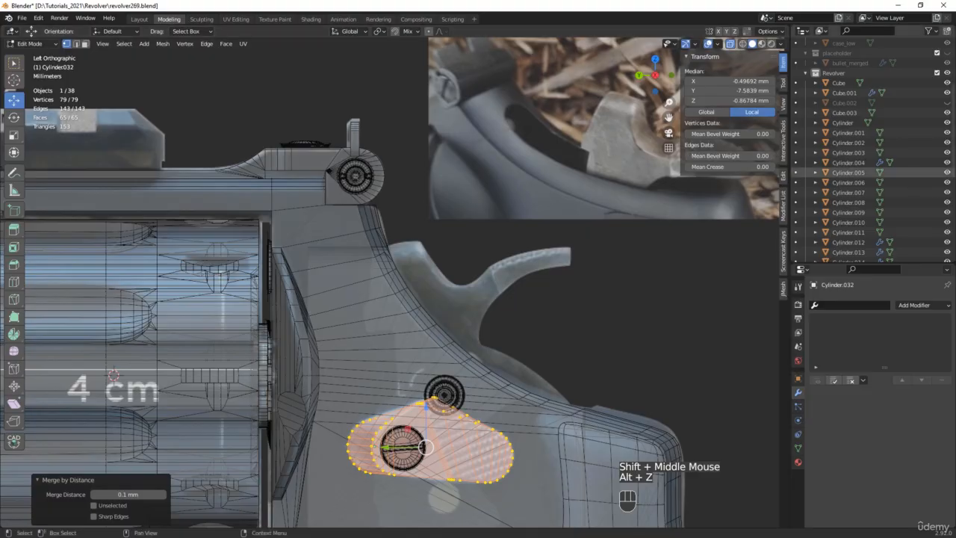
pyautogui.hotkey('ctrl', 'alt', 's')
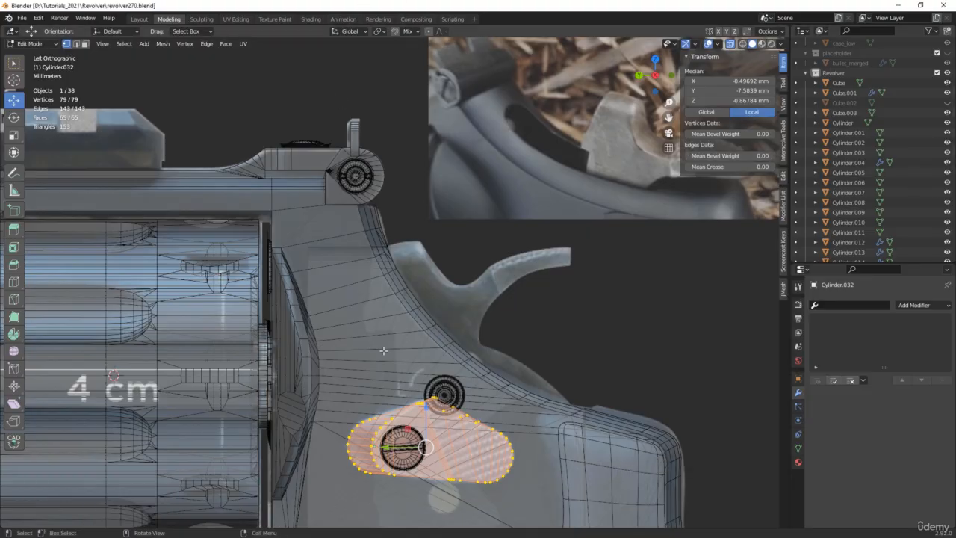
# Leave the latch's mesh and select the two inner faces at the bottom of the frame's hammer slot
pyautogui.press('Tab')
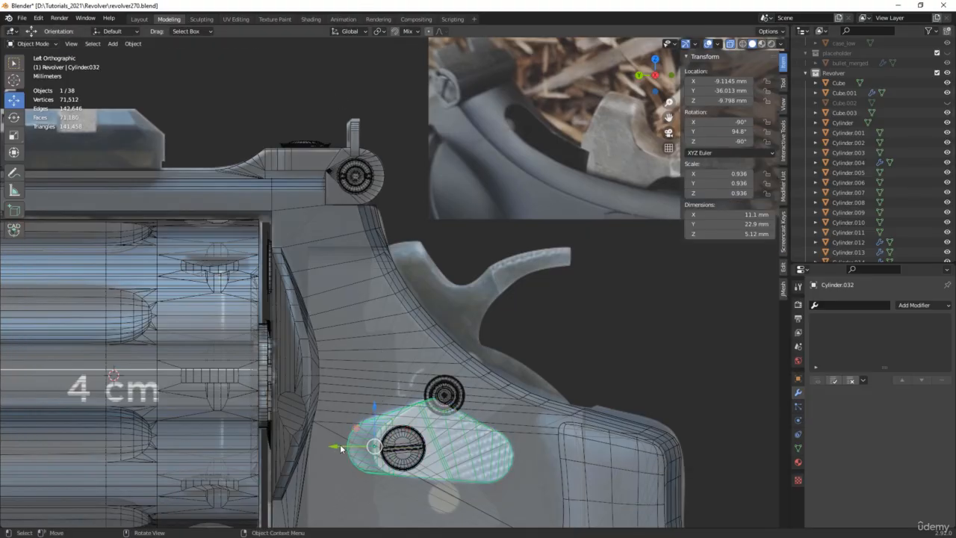
pyautogui.moveTo(343, 446); pyautogui.dragTo(319, 447)
pyautogui.click(451, 342)
pyautogui.click(422, 341)
pyautogui.moveTo(422, 340); pyautogui.dragTo(341, 324, button='middle')
pyautogui.hotkey('alt', 'z')
pyautogui.scroll(2, 340, 324)
pyautogui.press('Tab')
pyautogui.press('3')
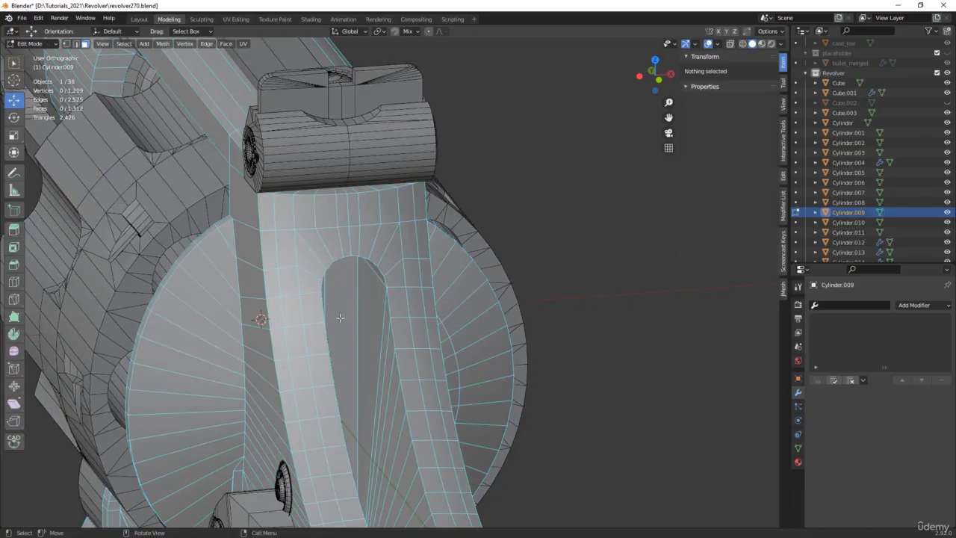
pyautogui.click(337, 335)
pyautogui.scroll(-2, 340, 329)
pyautogui.keyDown('shift'); pyautogui.click(330, 321); pyautogui.keyUp('shift')
pyautogui.scroll(-3, 325, 314)
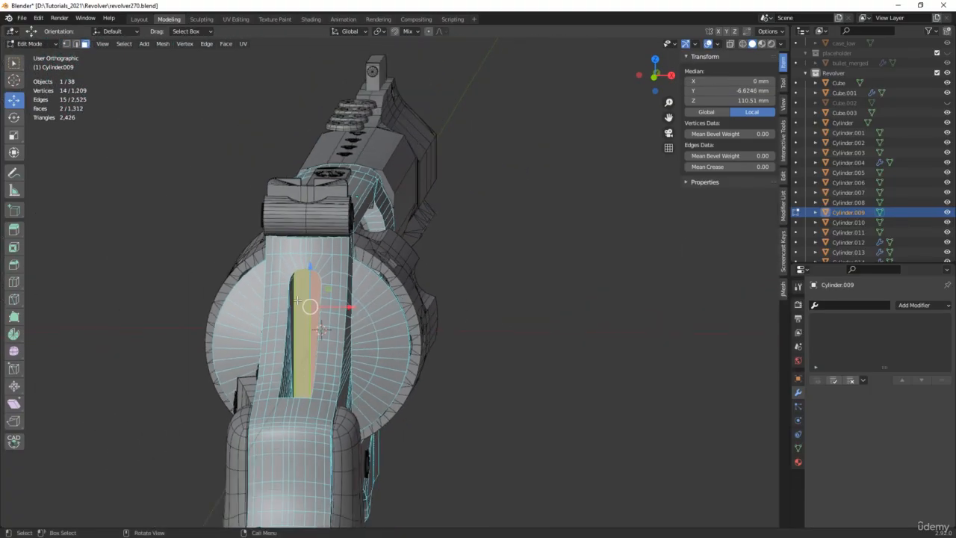
pyautogui.moveTo(313, 306); pyautogui.dragTo(406, 291, button='middle')
pyautogui.hotkey('alt', 'z')
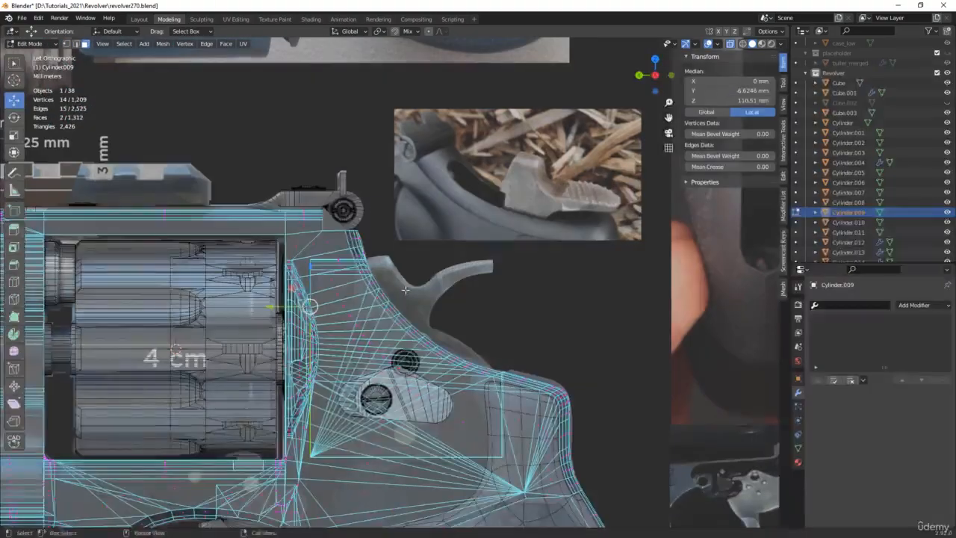
# Duplicate the two slot faces in place and separate the copy into its own object
pyautogui.press('e')
pyautogui.rightClick(464, 284)
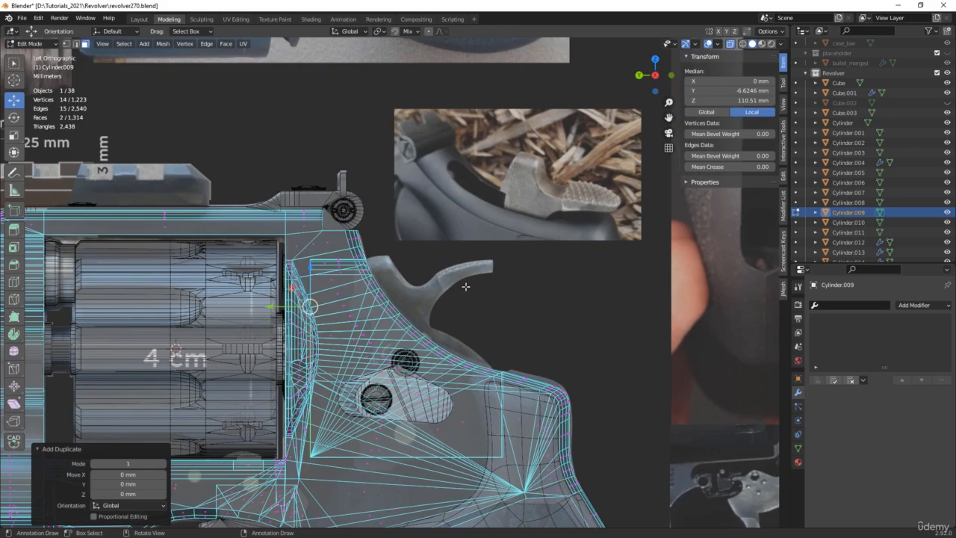
pyautogui.moveTo(466, 286); pyautogui.dragTo(332, 308, button='middle')
pyautogui.press('p')
pyautogui.click(441, 299)
pyautogui.scroll(4, 332, 308)
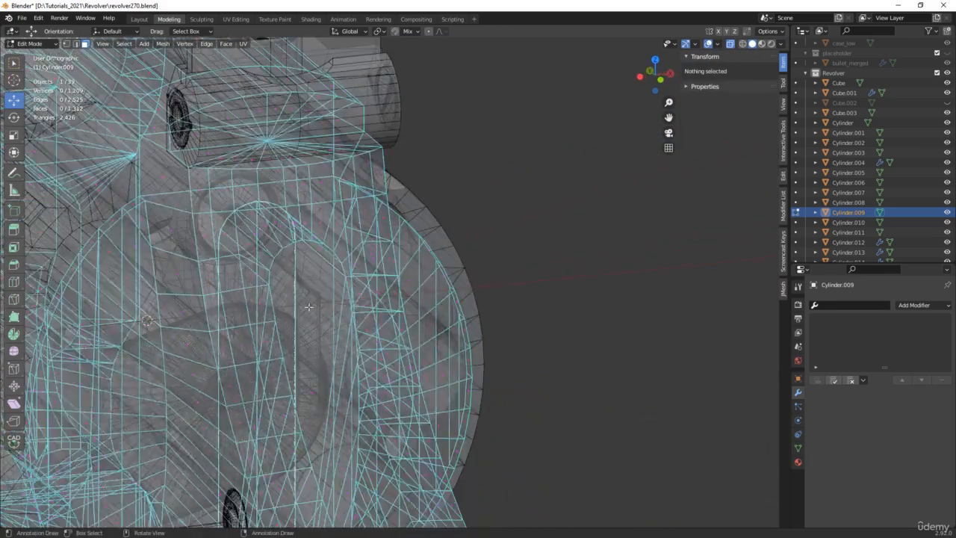
# Edit the separated slot object in solid display and inset all its faces by about 0.2 mm
pyautogui.press('Tab')
pyautogui.click(290, 303)
pyautogui.click(285, 290)
pyautogui.moveTo(285, 290)
pyautogui.mouseDown(button='middle')
pyautogui.moveTo(272, 293)
pyautogui.moveTo(265, 280)
pyautogui.mouseUp(button='middle')
pyautogui.scroll(2, 254, 268)
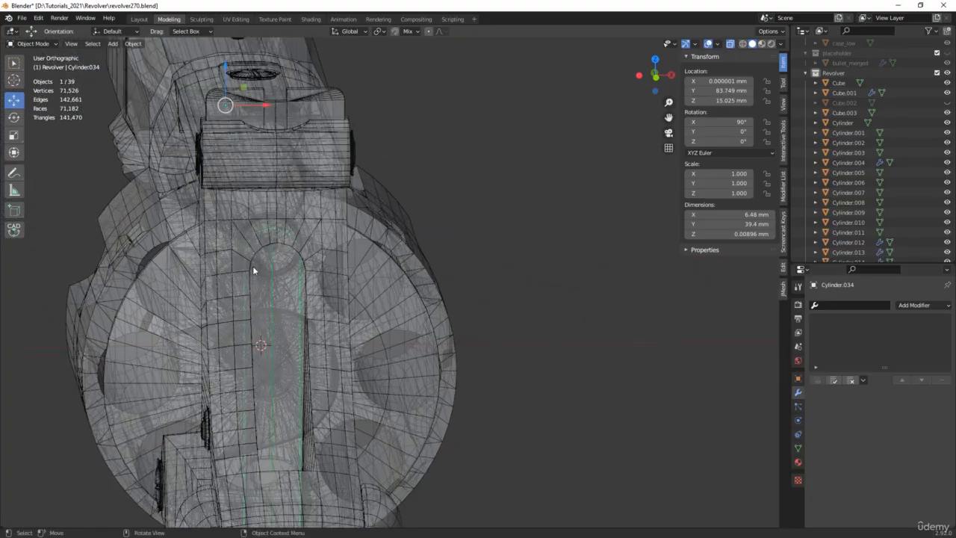
pyautogui.hotkey('alt', 'z')
pyautogui.press('Tab')
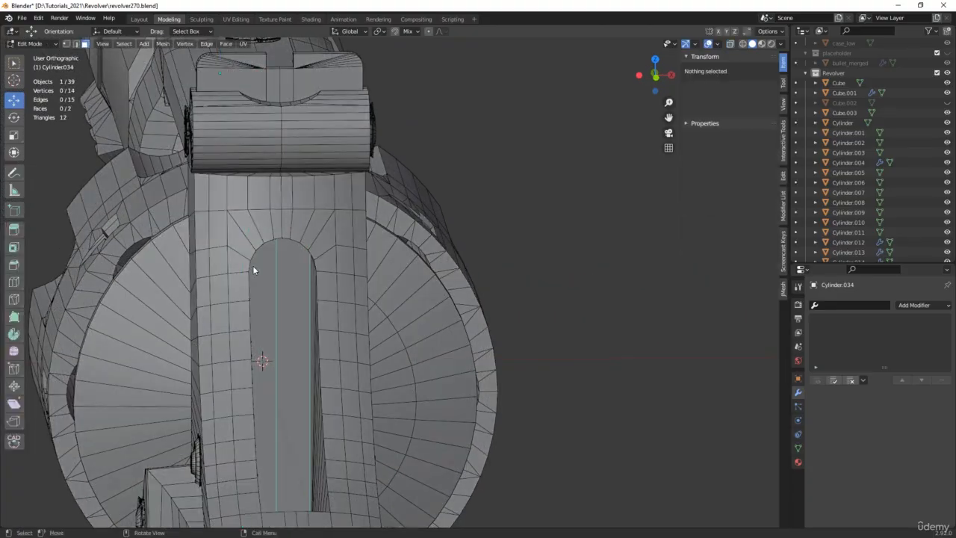
pyautogui.moveTo(277, 283); pyautogui.dragTo(273, 277, button='middle')
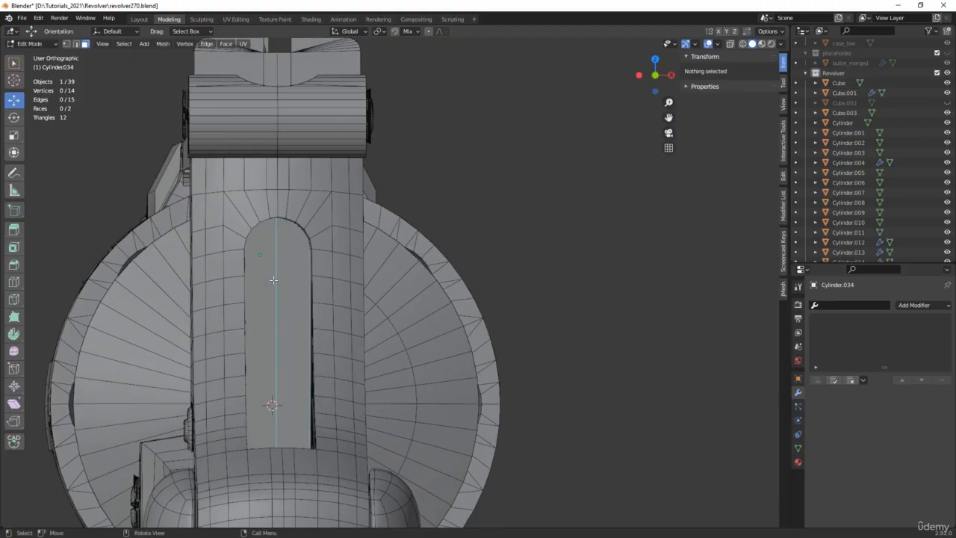
pyautogui.press('a')
pyautogui.scroll(3, 286, 240)
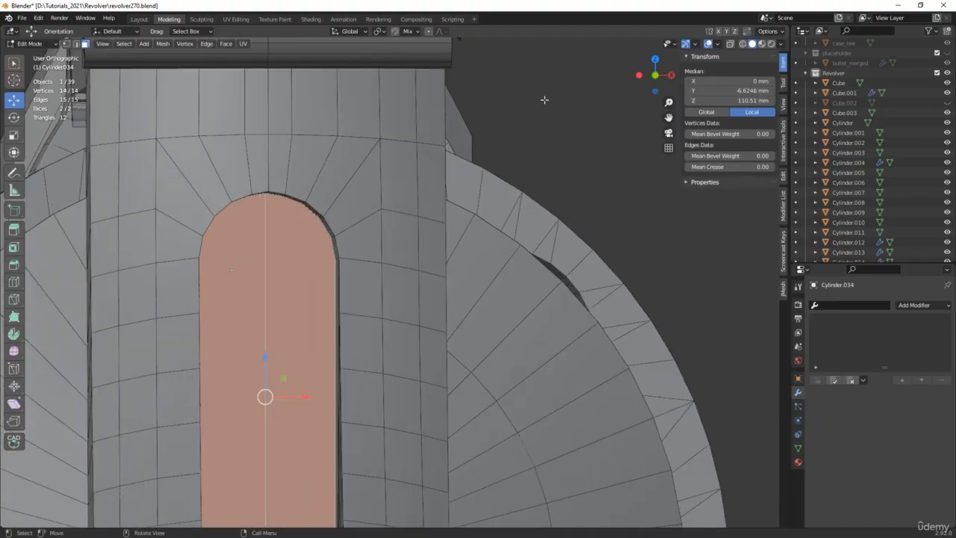
pyautogui.press('i')
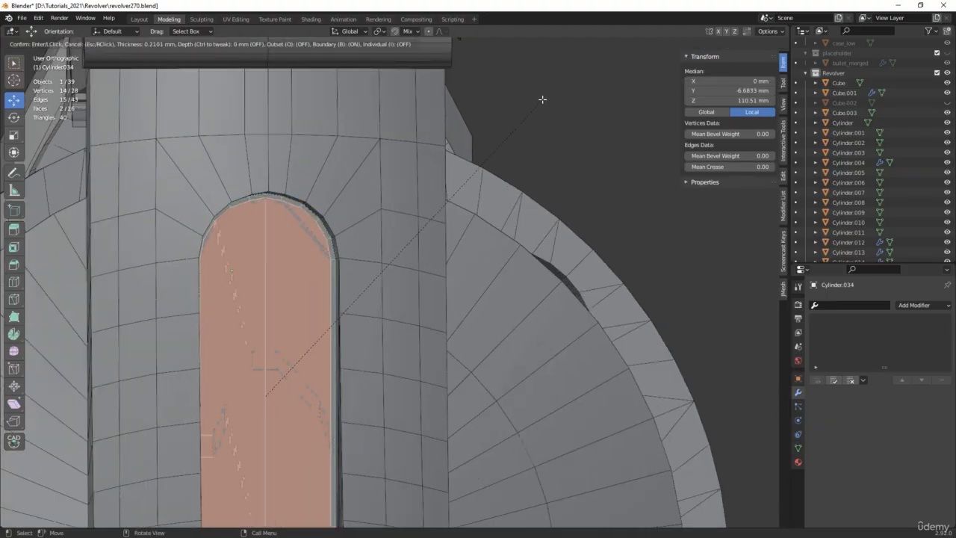
pyautogui.click(542, 99)
# Invert the selection to the narrow border faces around the inset, delete them, and return to Object Mode
pyautogui.hotkey('ctrl', 'i')
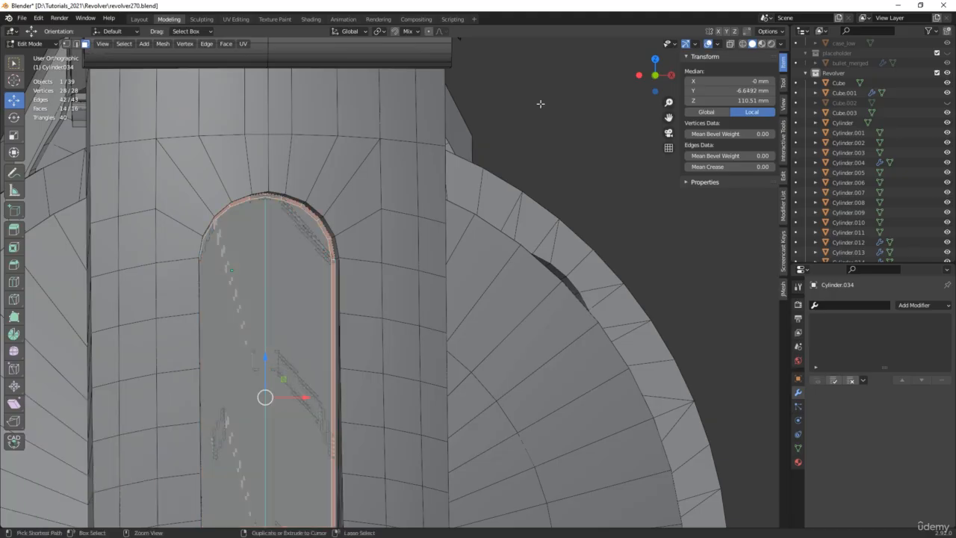
pyautogui.press('x')
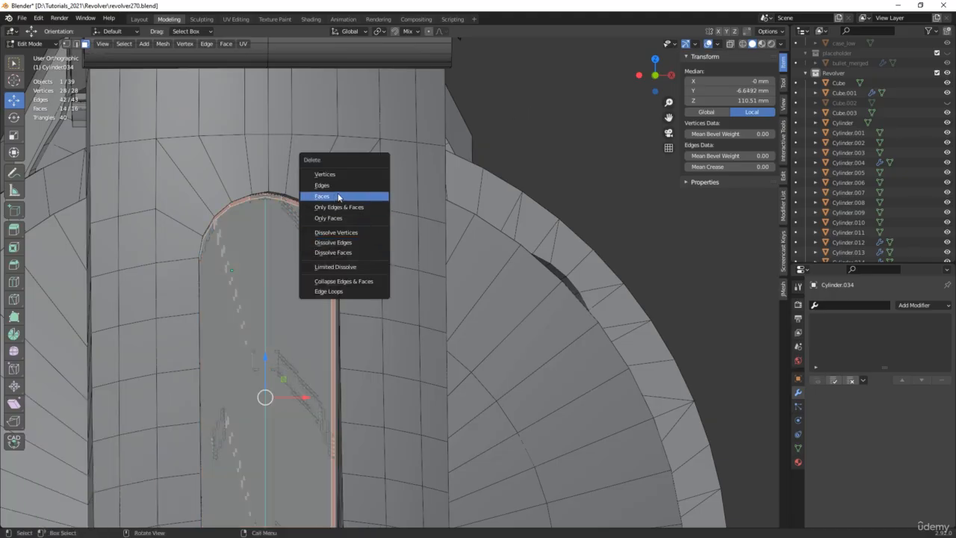
pyautogui.click(338, 196)
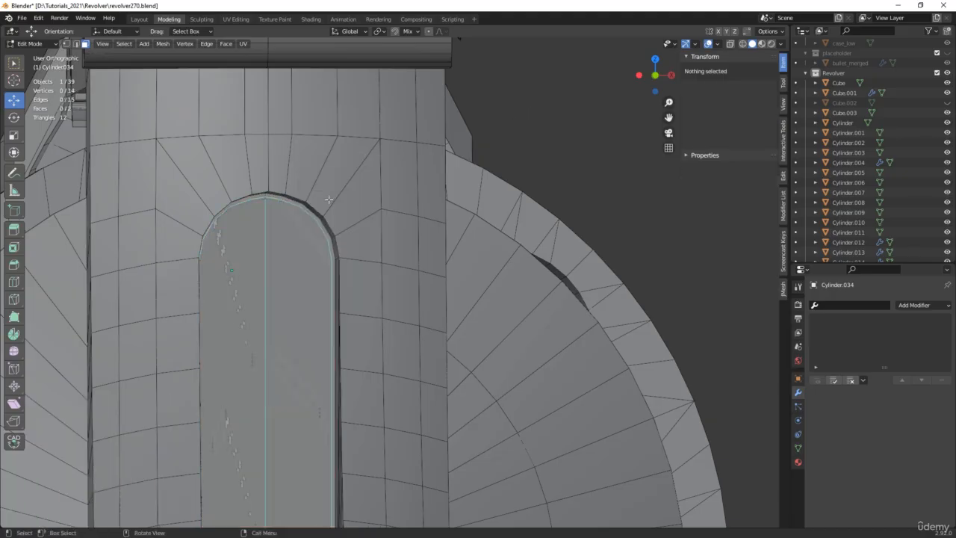
pyautogui.press('Tab')
pyautogui.scroll(-6, 261, 253)
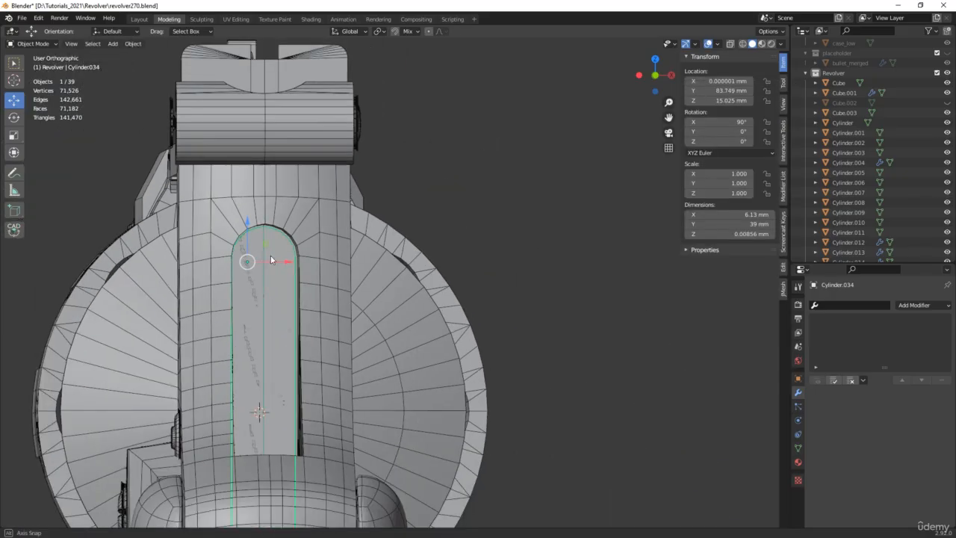
# Turn on see-through display in the side view and move the slot object's origin to the centre of its geometry
pyautogui.moveTo(270, 255); pyautogui.dragTo(362, 256, button='middle')
pyautogui.scroll(-1, 362, 255)
pyautogui.hotkey('alt', 'z')
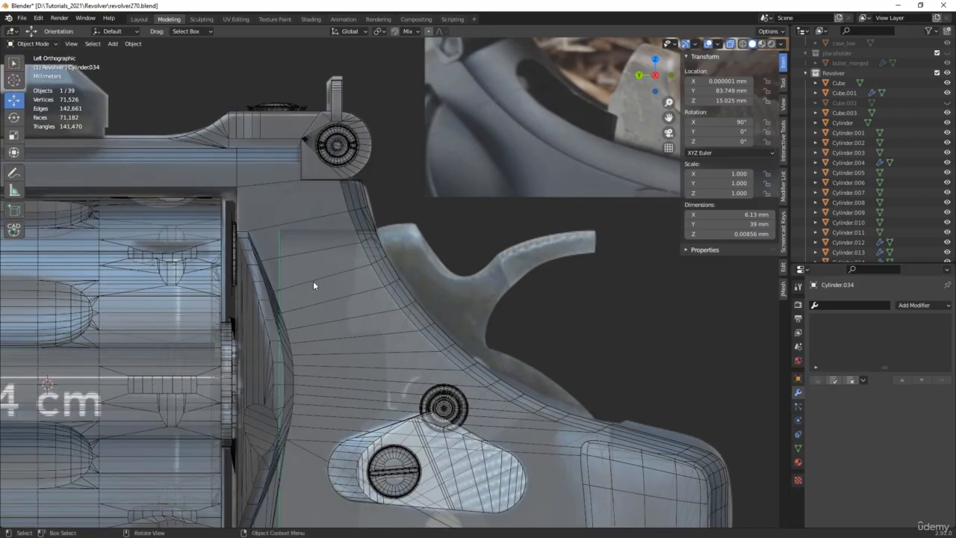
pyautogui.scroll(-4, 313, 283)
pyautogui.press('q')
pyautogui.click(313, 283)
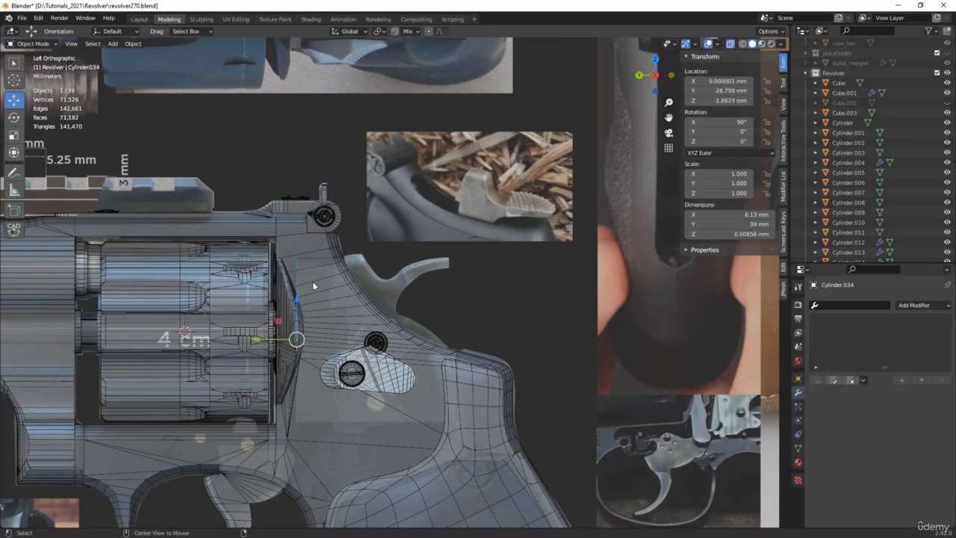
# Move the slot object back along Y to about -36.7 mm, near the front of the hammer in the side reference
pyautogui.moveTo(263, 340); pyautogui.dragTo(298, 336)
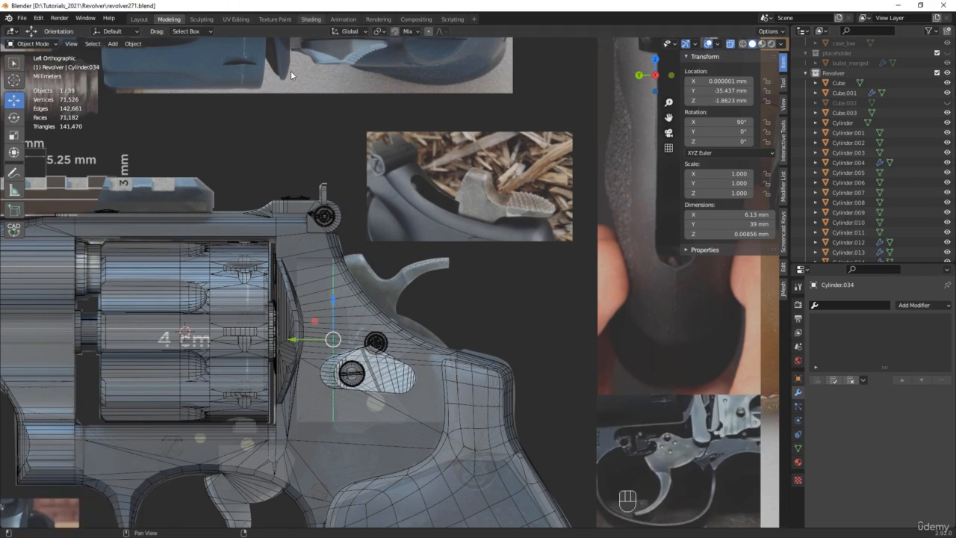
pyautogui.scroll(4, 328, 340)
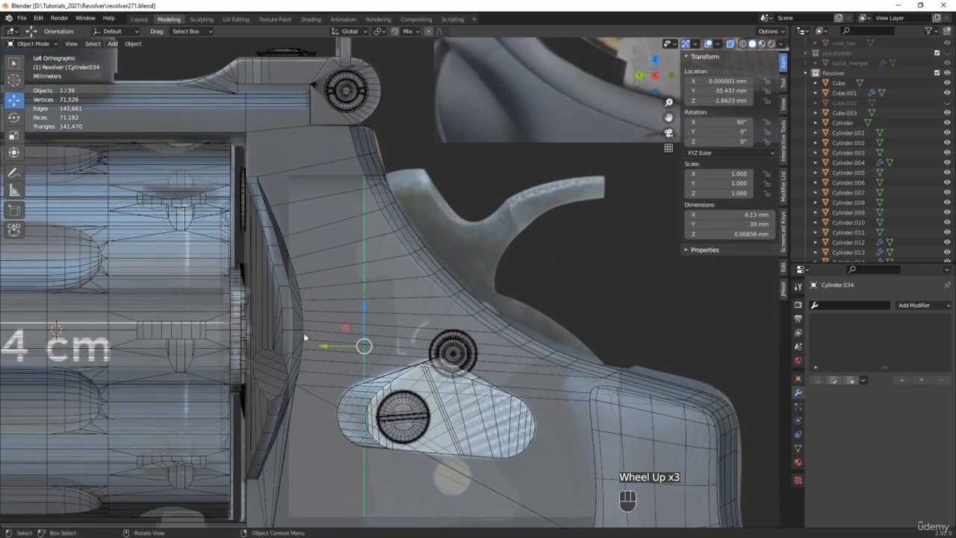
pyautogui.moveTo(342, 351); pyautogui.dragTo(359, 342)
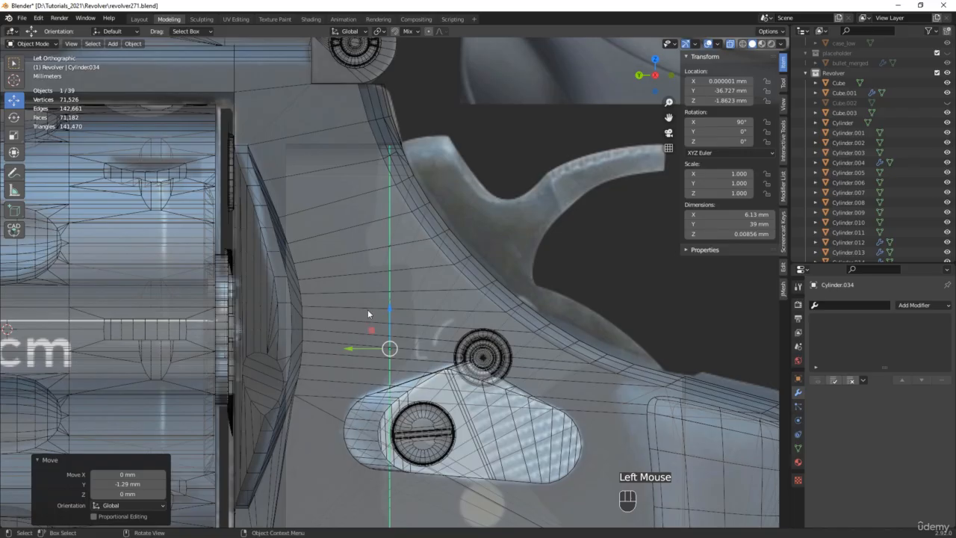
# Edit the slot object and raise its three bottom vertices about 32.4 mm, leaving a short piece at hammer-head height
pyautogui.moveTo(375, 282); pyautogui.dragTo(331, 270, button='middle')
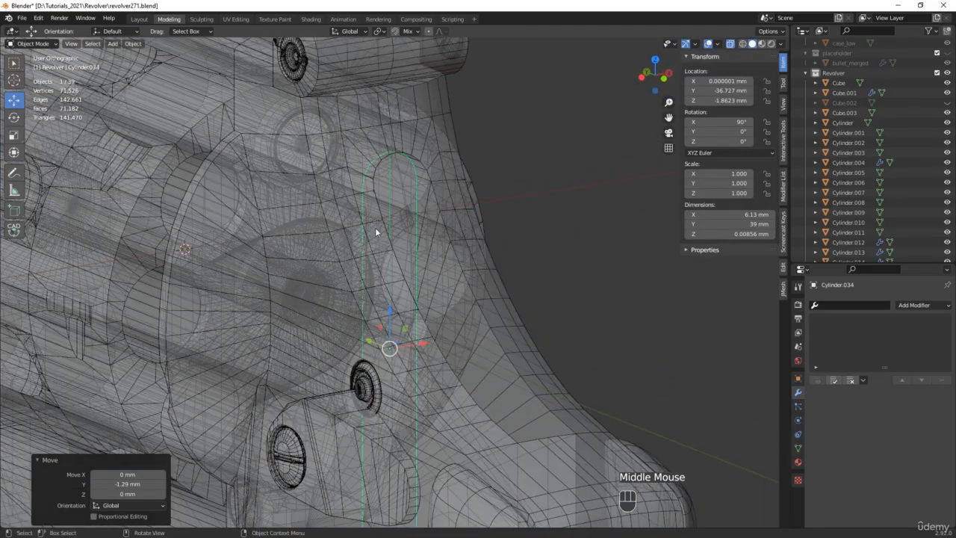
pyautogui.scroll(-2, 389, 245)
pyautogui.press('Tab')
pyautogui.press('1')
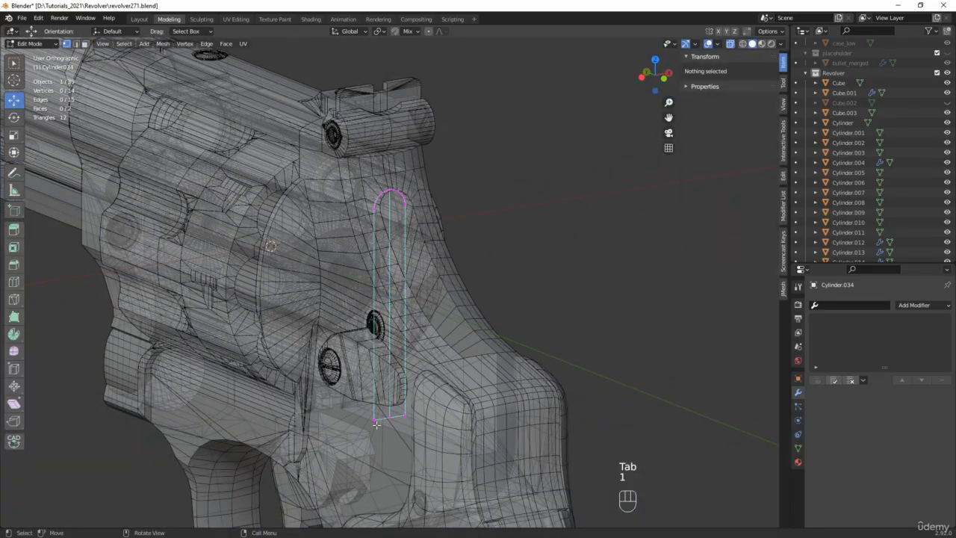
pyautogui.moveTo(342, 443); pyautogui.dragTo(429, 388)
pyautogui.moveTo(387, 379); pyautogui.dragTo(407, 385, button='middle')
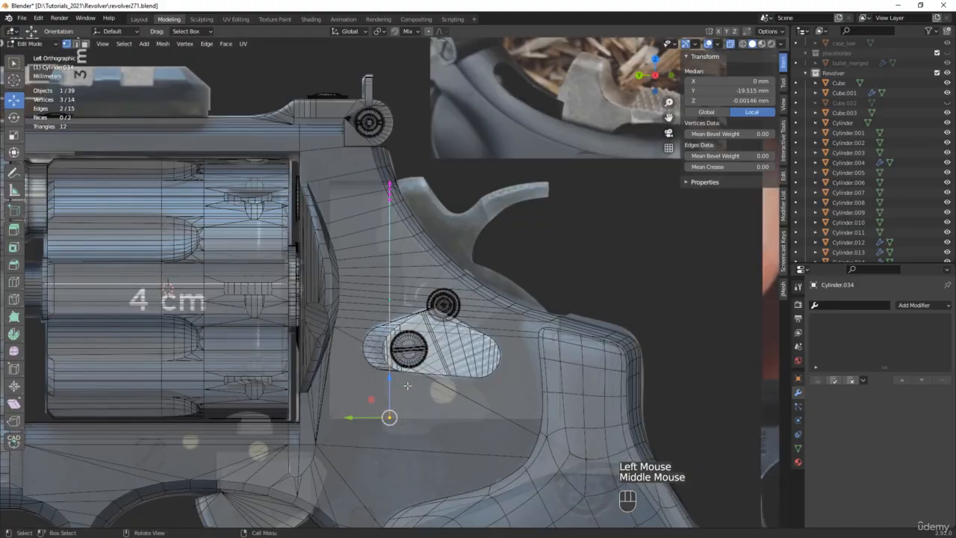
pyautogui.moveTo(389, 385); pyautogui.dragTo(391, 252)
pyautogui.moveTo(389, 187); pyautogui.dragTo(389, 187)
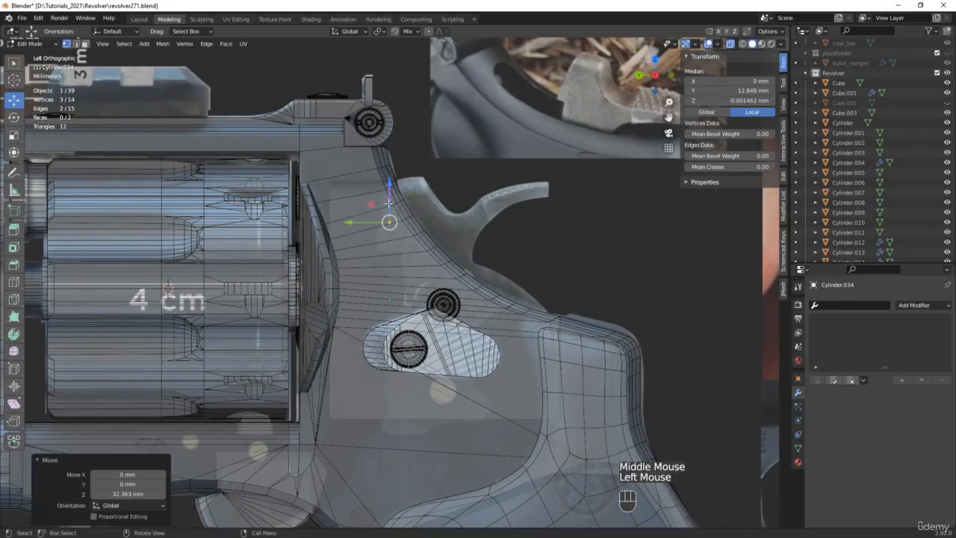
# Delete the vertices of one half of the rounded face in the front view, keeping the centre line
pyautogui.scroll(4, 389, 195)
pyautogui.moveTo(417, 214); pyautogui.dragTo(305, 217, button='middle')
pyautogui.moveTo(458, 104); pyautogui.dragTo(402, 295)
pyautogui.press('x')
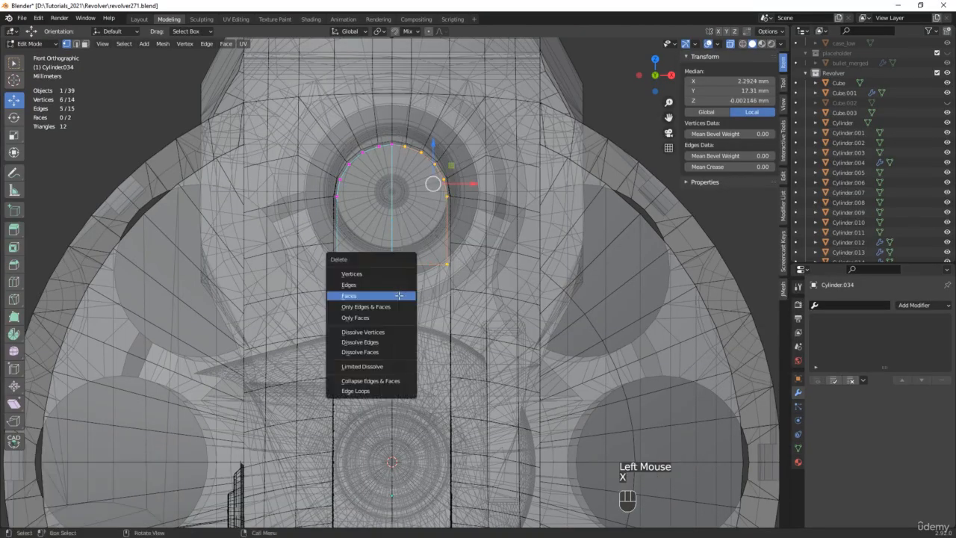
pyautogui.click(385, 274)
# Extrude the remaining half face about 6.6 mm backward over the hammer head in the side reference
pyautogui.click(371, 204)
pyautogui.moveTo(371, 204); pyautogui.dragTo(429, 276, button='middle')
pyautogui.scroll(-2, 429, 277)
pyautogui.press('e')
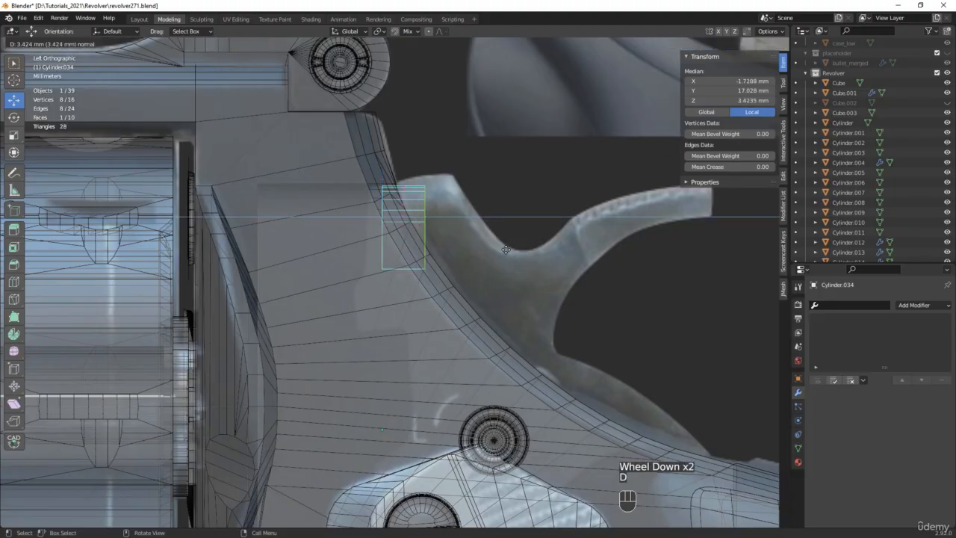
pyautogui.click(465, 212)
pyautogui.scroll(1, 465, 213)
pyautogui.scroll(2, 464, 217)
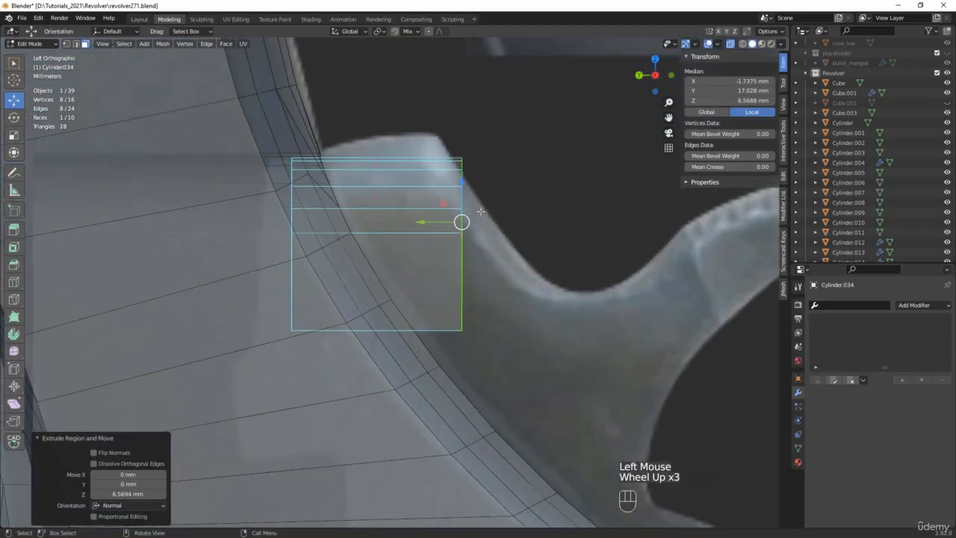
# Rotate the extruded end face and move it to match the sloped rear edge of the hammer head
pyautogui.press('e')
pyautogui.moveTo(480, 189); pyautogui.dragTo(486, 156)
pyautogui.press('w')
pyautogui.moveTo(460, 218); pyautogui.dragTo(450, 160)
# Delete the flat centre-plane face and the bottom face of the hammer block in solid display
pyautogui.moveTo(450, 160); pyautogui.dragTo(546, 224, button='middle')
pyautogui.hotkey('alt', 'z')
pyautogui.click(548, 224)
pyautogui.keyDown('shift'); pyautogui.click(512, 306); pyautogui.keyUp('shift')
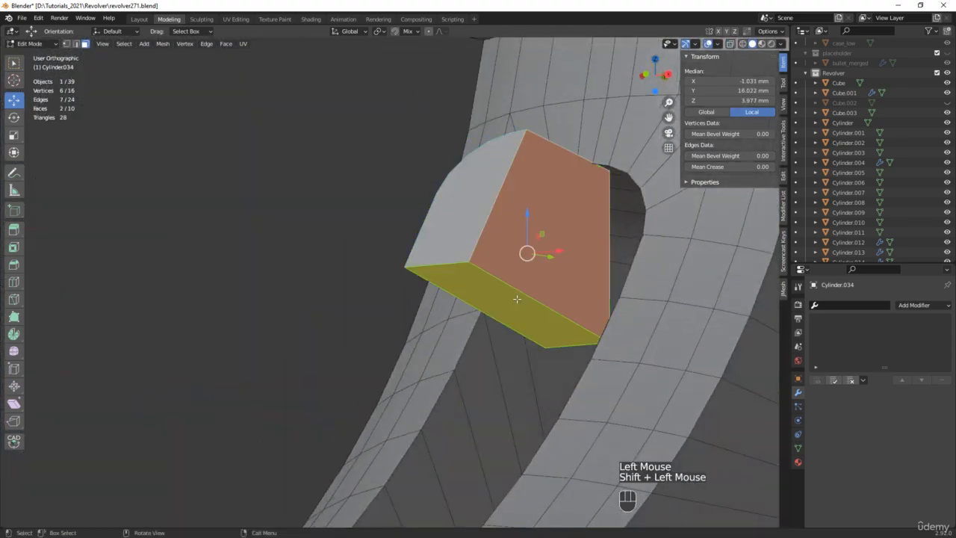
pyautogui.press('x')
pyautogui.click(491, 321)
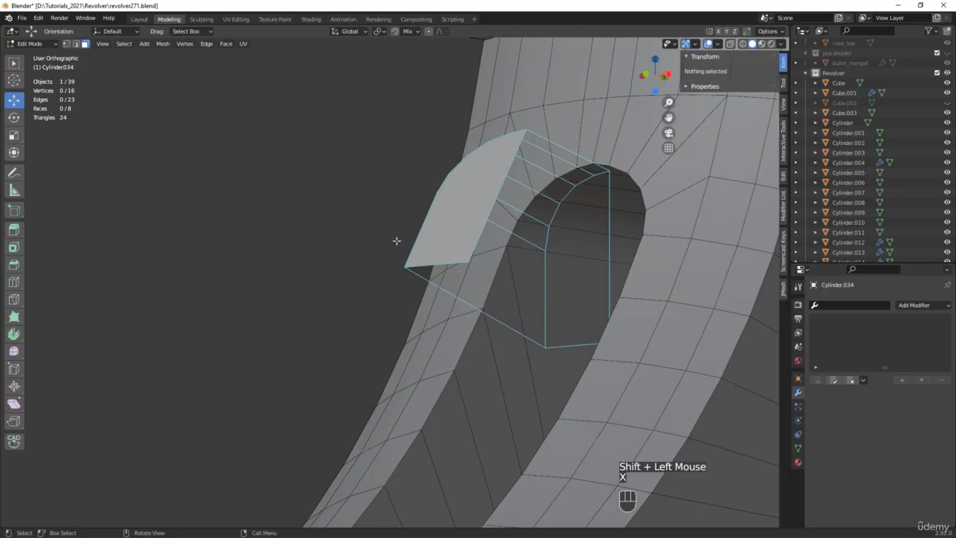
# Delete the block's sloped rear end face, restore see-through display and save an incremental version of the file
pyautogui.moveTo(491, 321); pyautogui.dragTo(533, 237, button='middle')
pyautogui.click(493, 230)
pyautogui.press('x')
pyautogui.click(494, 224)
pyautogui.hotkey('alt', 'z')
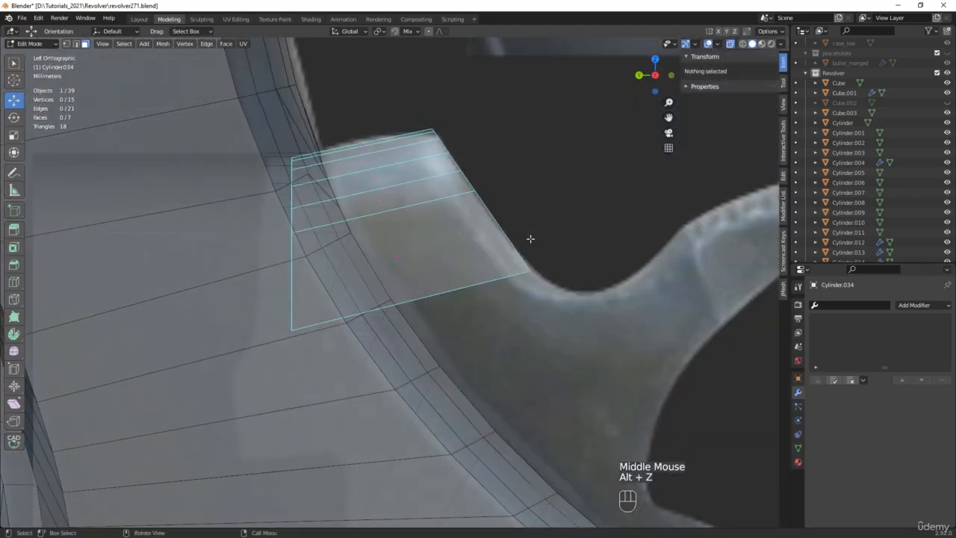
pyautogui.hotkey('ctrl', 'alt', 's')
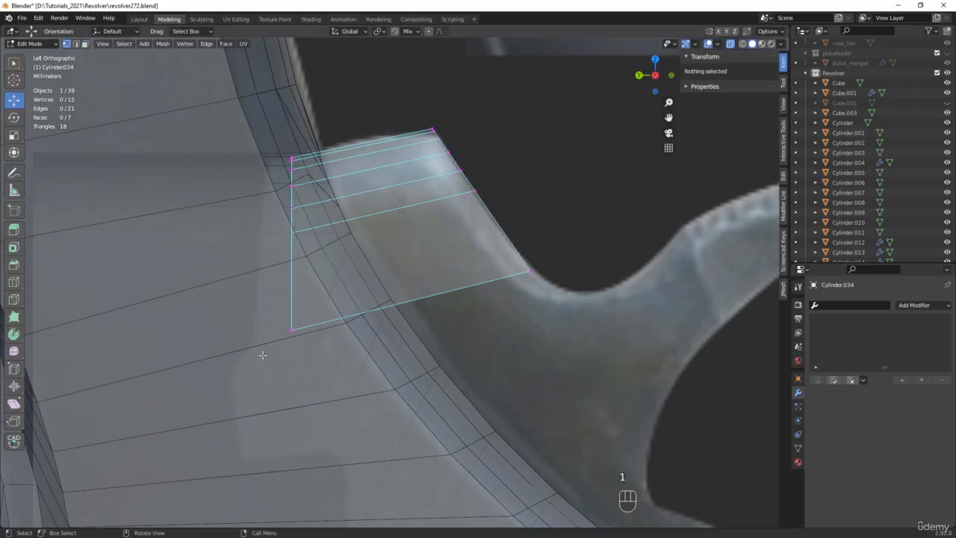
# Shift the block's front vertices forward and down, and extrude its lower side edge about 10 mm down along the hammer
pyautogui.moveTo(240, 349); pyautogui.dragTo(327, 133)
pyautogui.moveTo(275, 204); pyautogui.dragTo(249, 226)
pyautogui.click(357, 321)
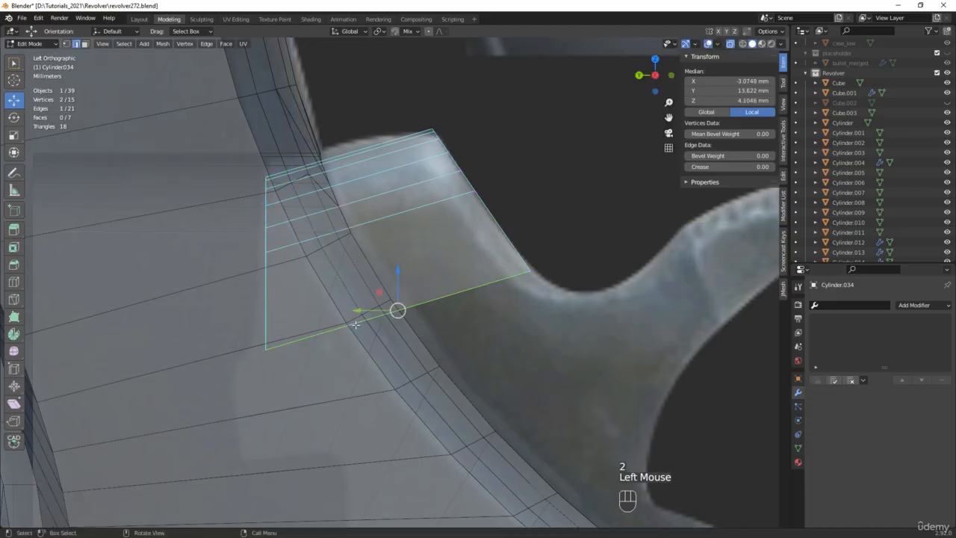
pyautogui.scroll(-2, 357, 322)
pyautogui.press('d')
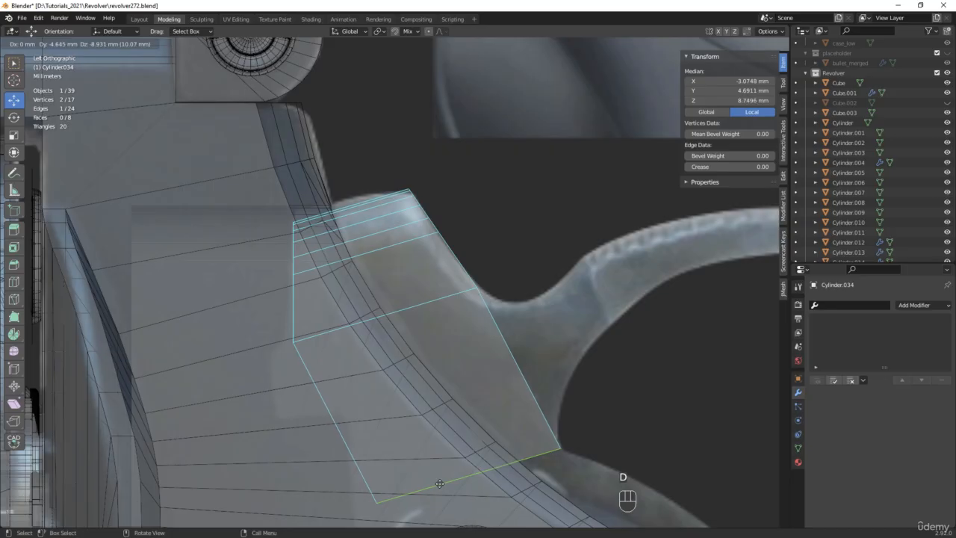
pyautogui.click(440, 483)
# Move the lower front vertex of the new face about 5.1 mm up and 2 mm forward, inside the frame
pyautogui.keyDown('shift'); pyautogui.moveTo(488, 450); pyautogui.dragTo(503, 328, button='middle'); pyautogui.keyUp('shift')
pyautogui.click(378, 359)
pyautogui.moveTo(378, 359); pyautogui.dragTo(352, 286)
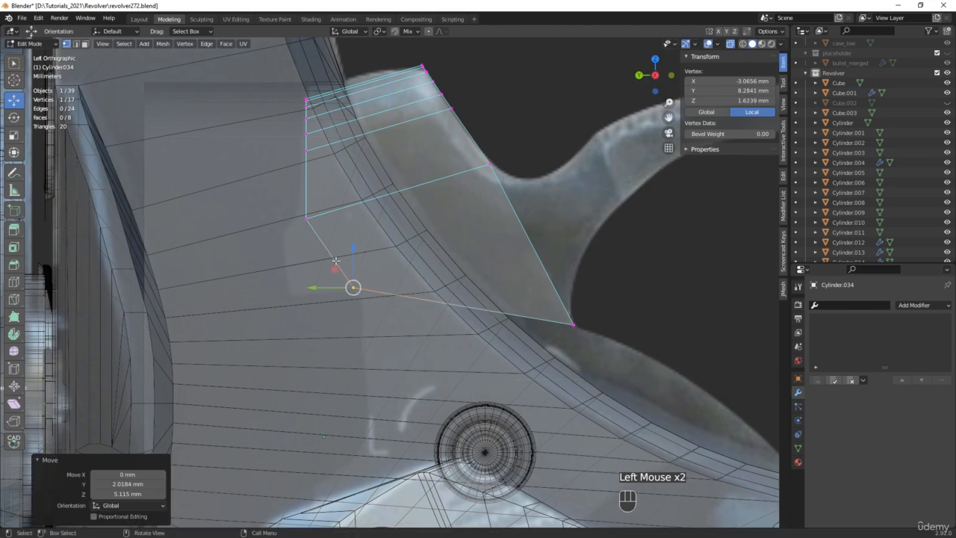
# Extrude the lower front edge about 3 mm forward into the frame and pull its upper vertex back toward the block
pyautogui.scroll(2, 351, 286)
pyautogui.press('2')
pyautogui.click(344, 242)
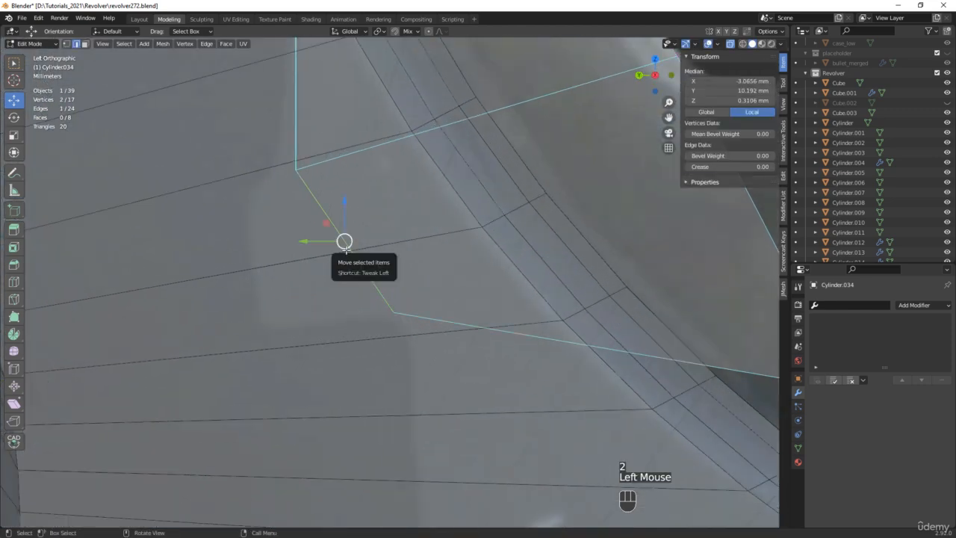
pyautogui.press('d')
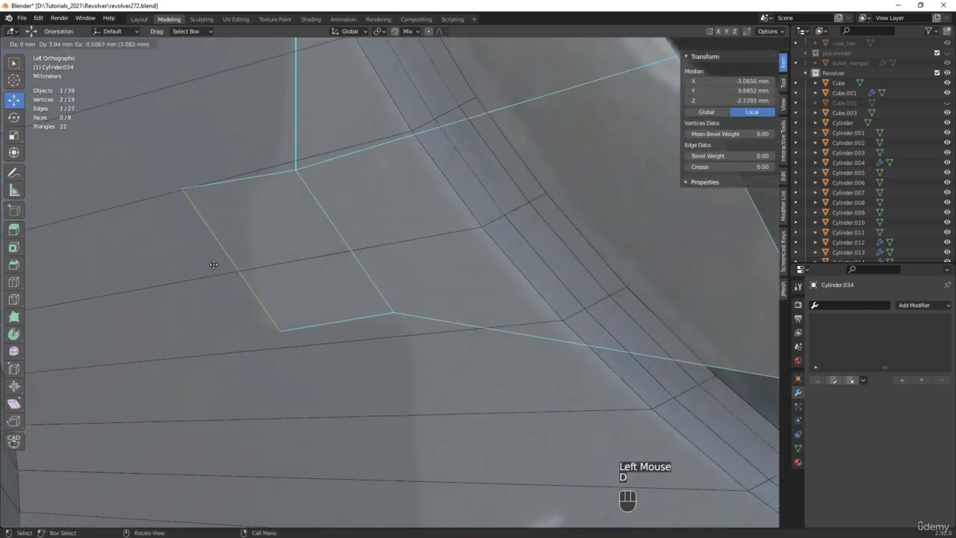
pyautogui.click(203, 266)
pyautogui.press('1')
pyautogui.click(158, 172)
pyautogui.moveTo(157, 170); pyautogui.dragTo(241, 183)
# Delete the front end face that closes the block inside the frame
pyautogui.scroll(-2, 256, 185)
pyautogui.moveTo(256, 185); pyautogui.dragTo(302, 287, button='middle')
pyautogui.press('3')
pyautogui.click(316, 266)
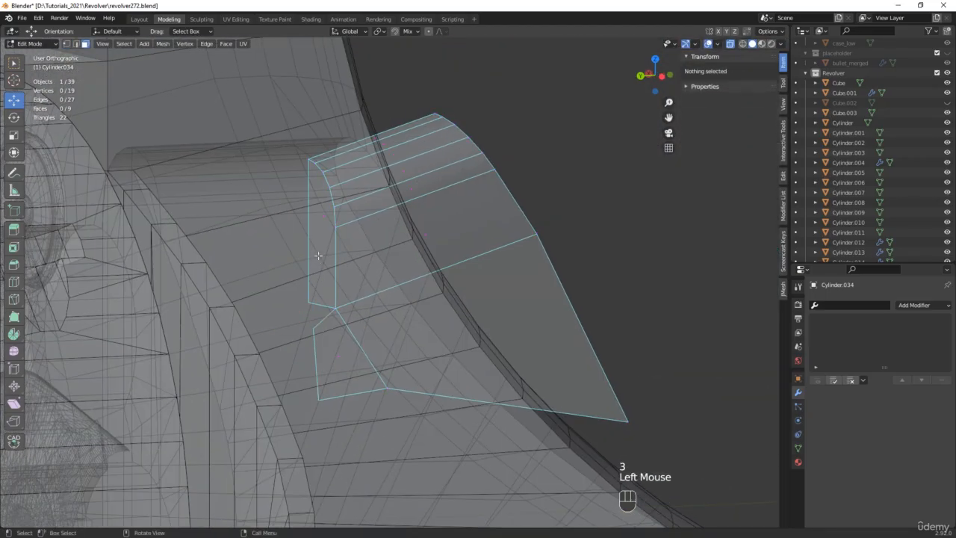
pyautogui.click(319, 213)
pyautogui.press('x')
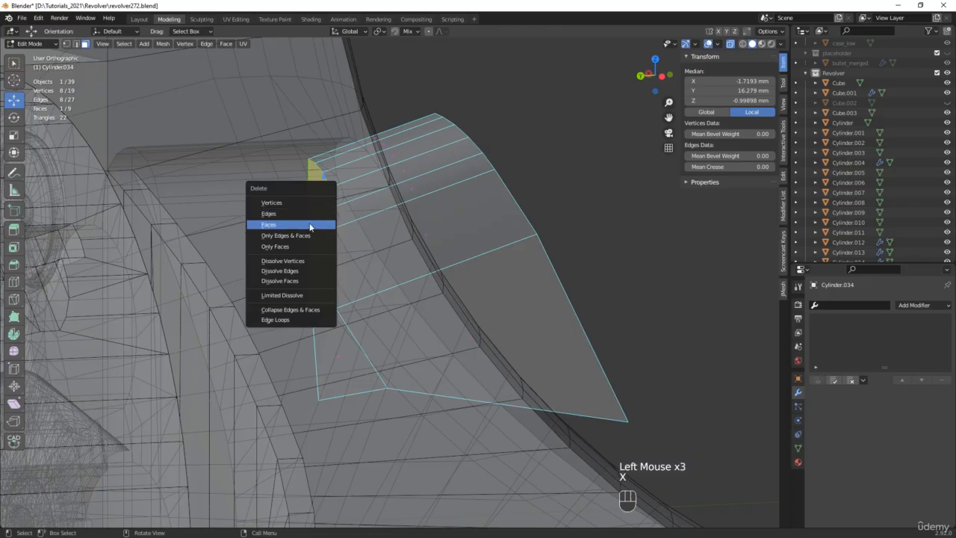
pyautogui.click(309, 224)
# Extrude the hammer's lower rear edge about 6.2 mm up and back toward the thumb spur
pyautogui.keyDown('alt'); pyautogui.moveTo(309, 224); pyautogui.dragTo(405, 298, button='middle'); pyautogui.keyUp('alt')
pyautogui.keyDown('shift'); pyautogui.moveTo(462, 334); pyautogui.dragTo(409, 242, button='middle'); pyautogui.keyUp('shift')
pyautogui.click(447, 280)
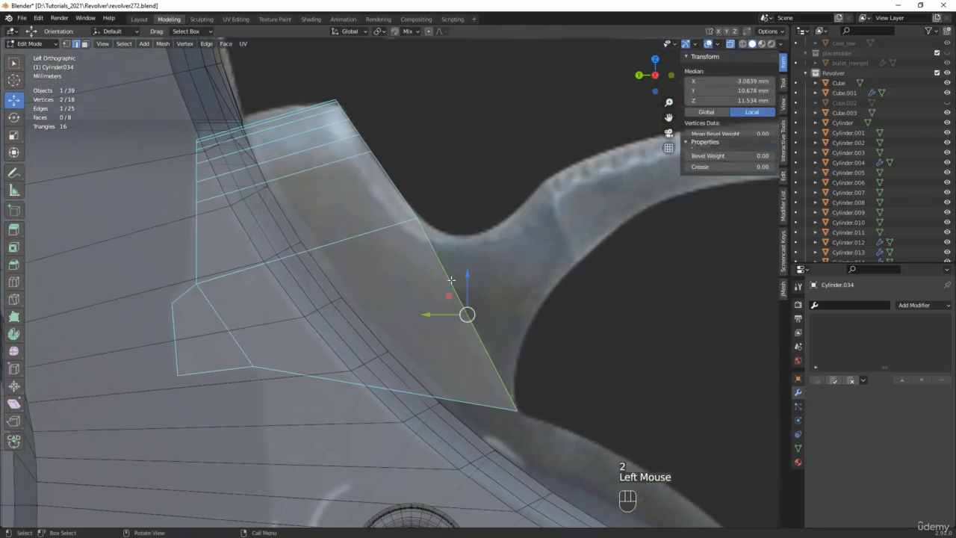
pyautogui.press('d')
pyautogui.click(545, 176)
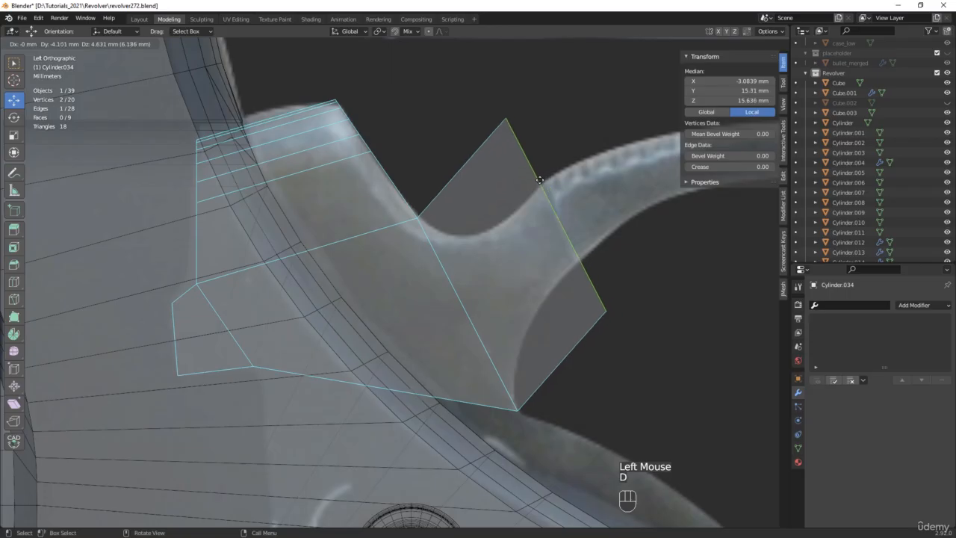
# Move the two new end vertices onto the upper and lower outlines at the base of the reference thumb spur
pyautogui.press('1')
pyautogui.click(604, 310)
pyautogui.moveTo(588, 291); pyautogui.dragTo(557, 239)
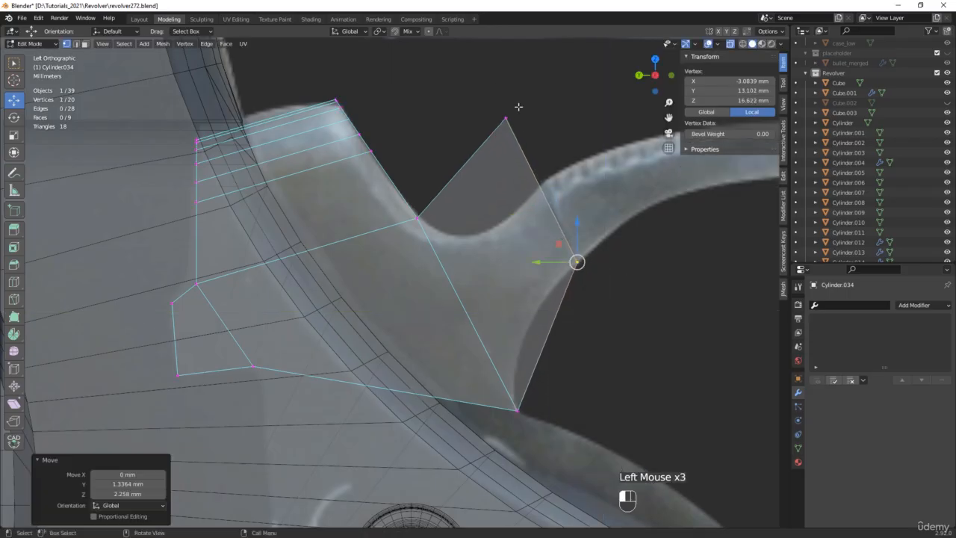
pyautogui.moveTo(491, 97); pyautogui.dragTo(528, 162)
# Extrude the edge at the spur's base along the thumb spur to about its middle
pyautogui.press('2')
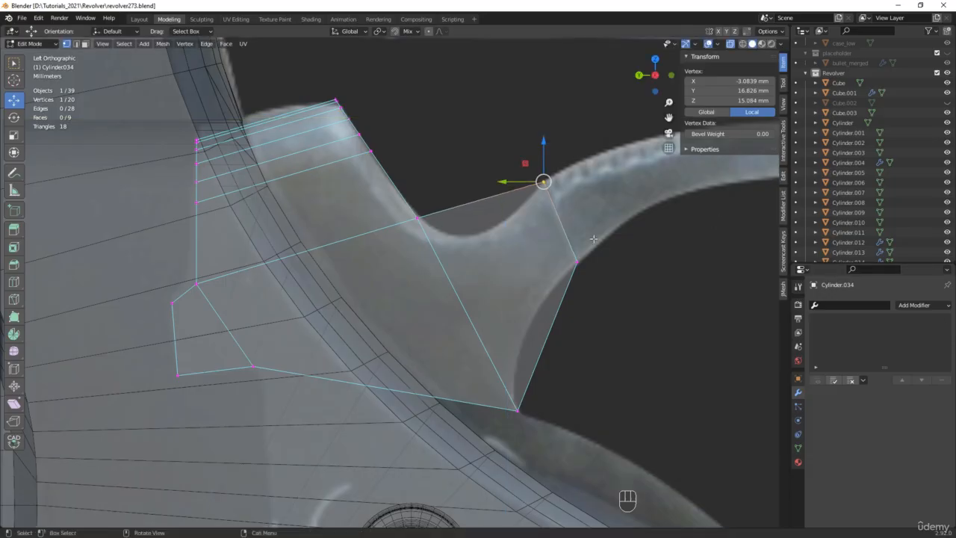
pyautogui.click(559, 219)
pyautogui.keyDown('shift'); pyautogui.moveTo(577, 221); pyautogui.dragTo(432, 263, button='middle'); pyautogui.keyUp('shift')
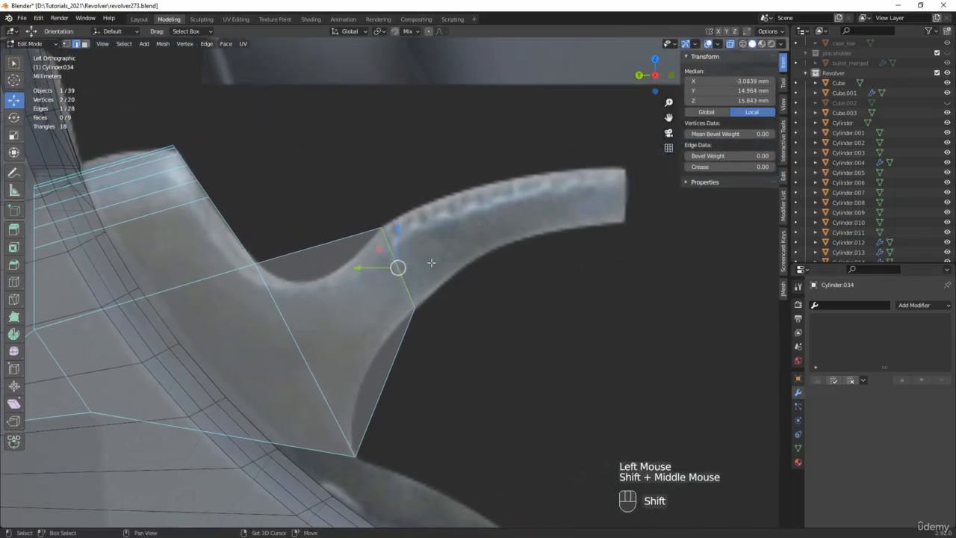
pyautogui.press('d')
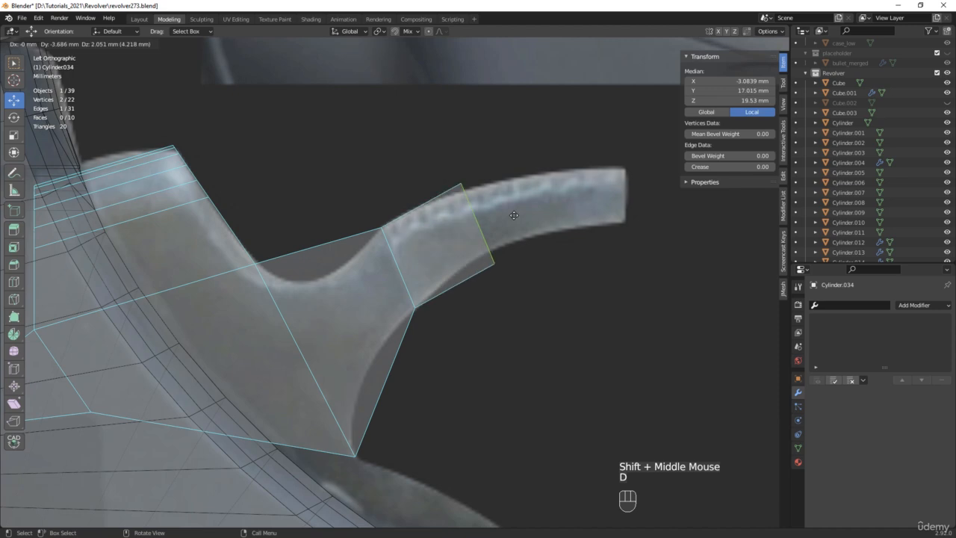
pyautogui.click(504, 172)
# Move the upper and lower vertices of the mid-spur edge onto the reference outline
pyautogui.press('1')
pyautogui.click(489, 166)
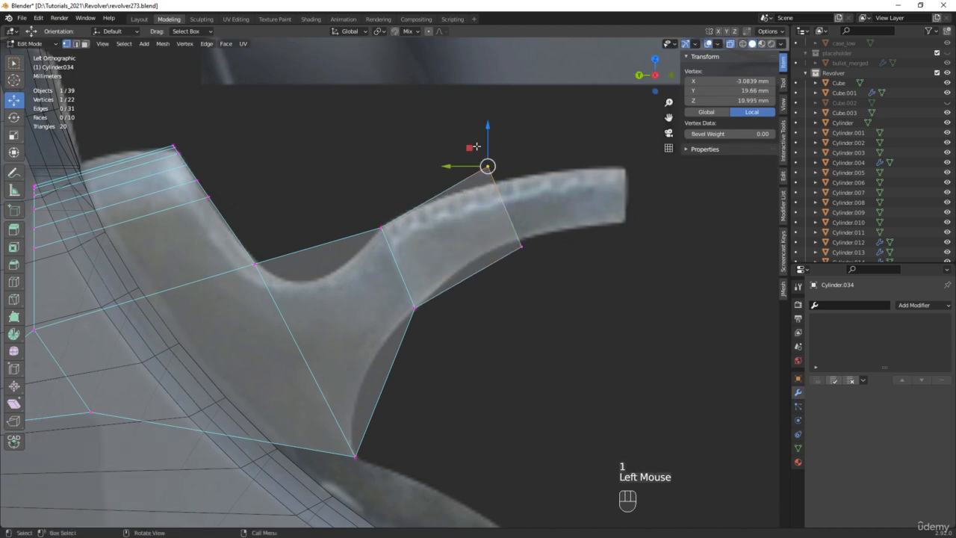
pyautogui.moveTo(486, 166); pyautogui.dragTo(495, 181)
pyautogui.click(520, 246)
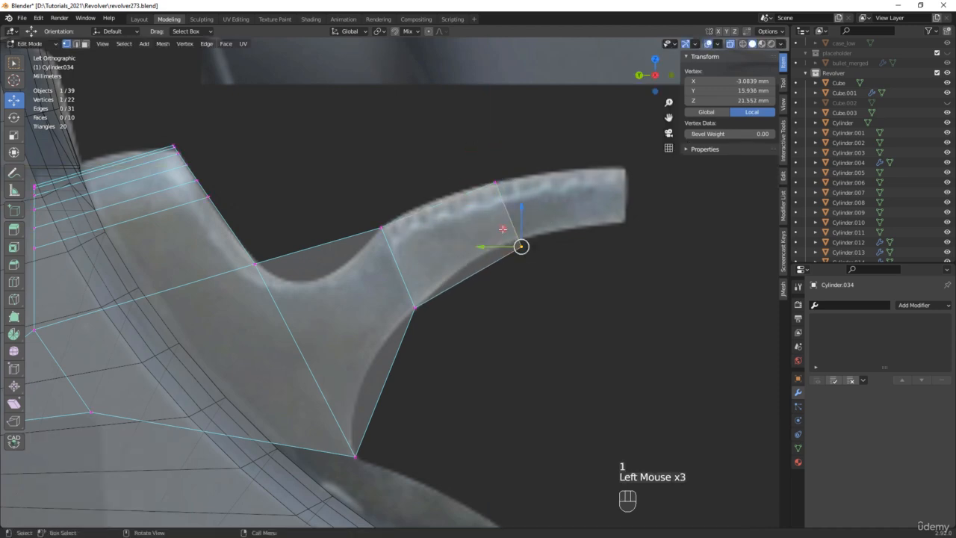
pyautogui.moveTo(520, 246); pyautogui.dragTo(493, 218)
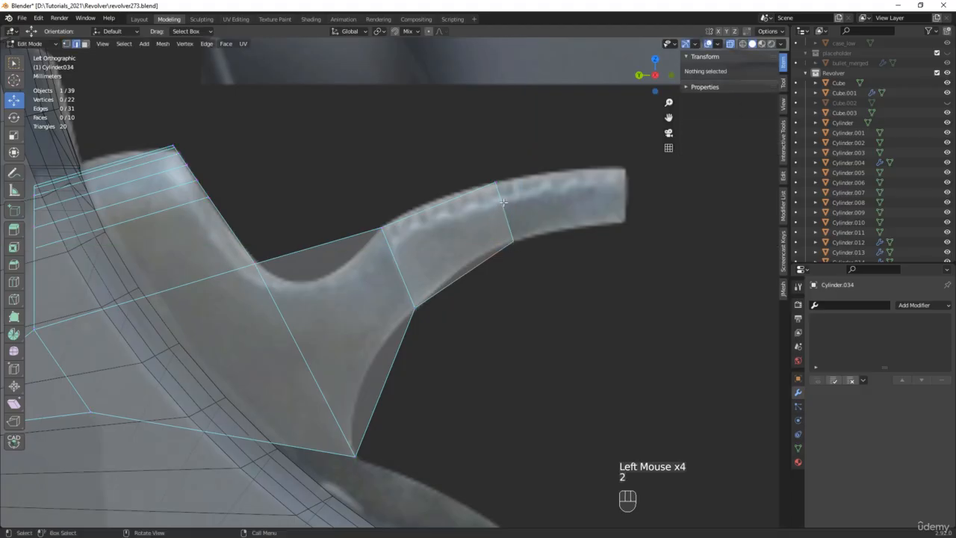
# Extrude the mid-spur edge about 5.4 mm to the tip of the thumb spur
pyautogui.press('2')
pyautogui.click(503, 209)
pyautogui.press('d')
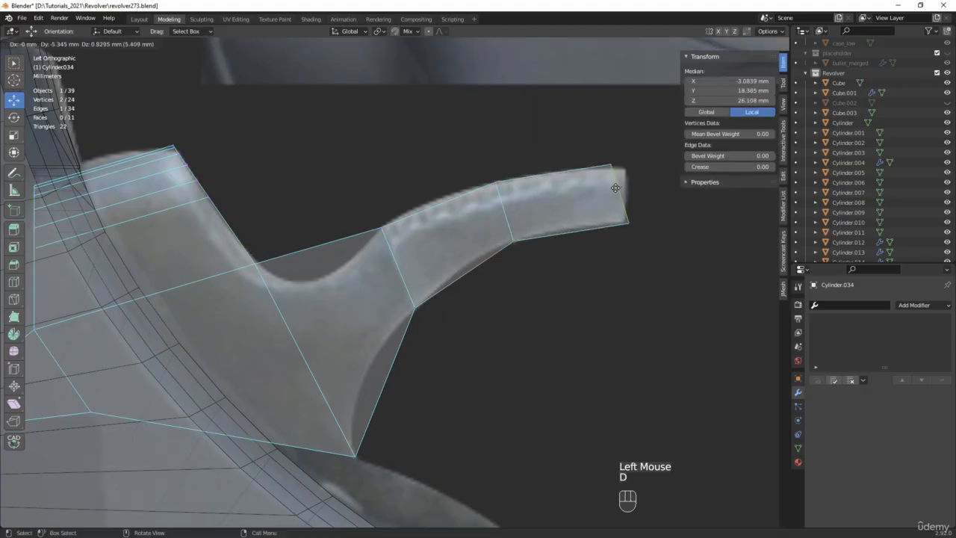
pyautogui.click(615, 188)
# Move the lower and upper end vertices onto the corners of the spur's tip in the reference
pyautogui.scroll(3, 608, 187)
pyautogui.press('1')
pyautogui.click(621, 235)
pyautogui.moveTo(622, 235); pyautogui.dragTo(596, 211)
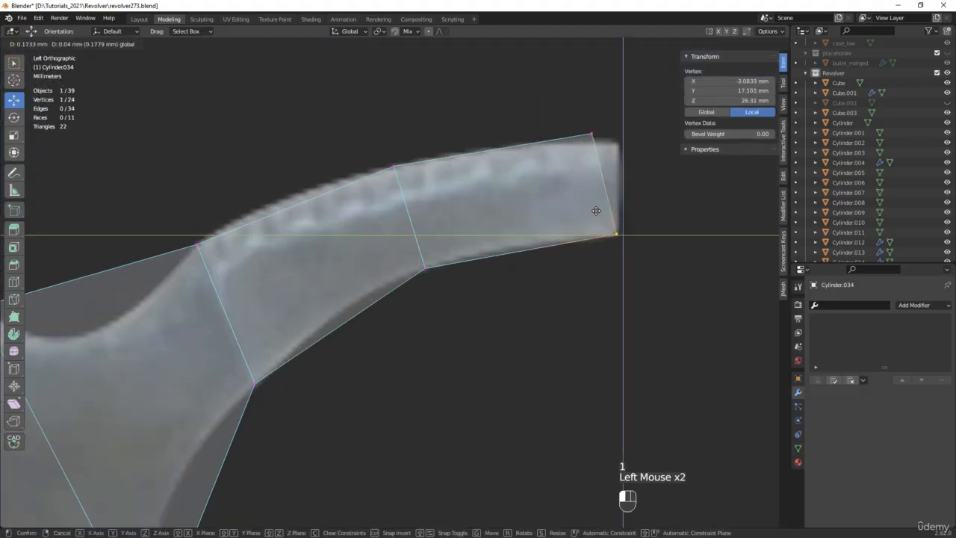
pyautogui.click(596, 210)
pyautogui.click(607, 147)
pyautogui.moveTo(573, 113); pyautogui.dragTo(603, 120)
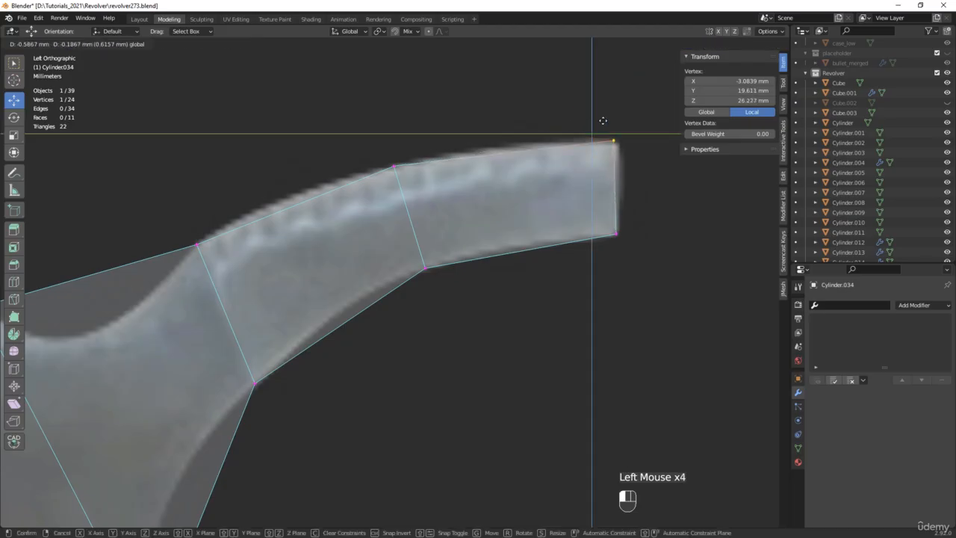
# Finish placing the spur tip's upper corner vertex, and bevel the mid-spur edge about 2 mm wide with one segment
pyautogui.click(603, 119)
pyautogui.scroll(-2, 590, 134)
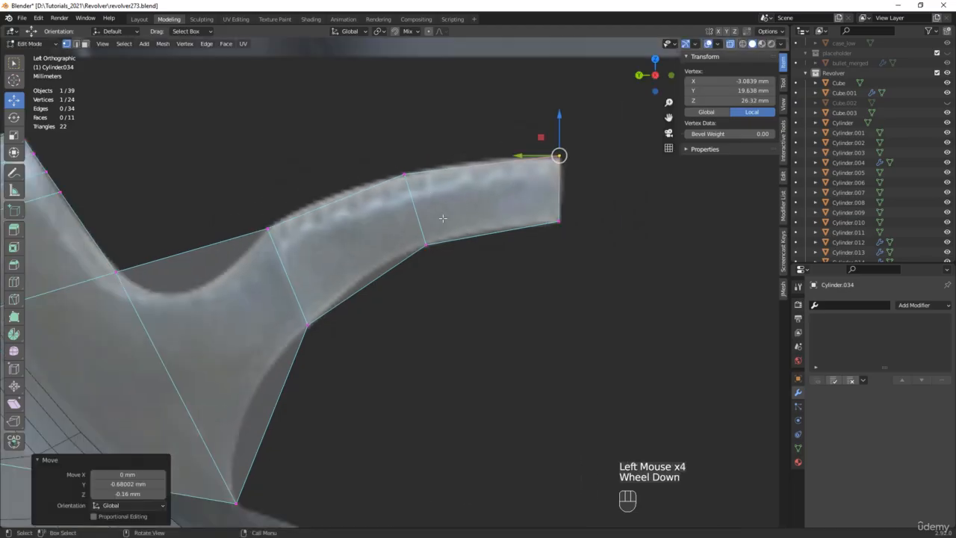
pyautogui.click(425, 213)
pyautogui.click(412, 205)
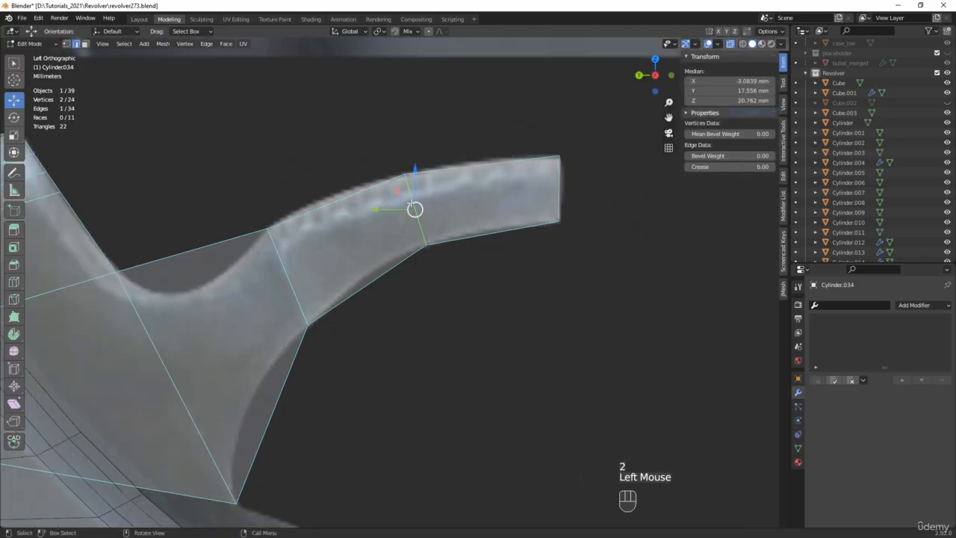
pyautogui.hotkey('ctrl', 'b')
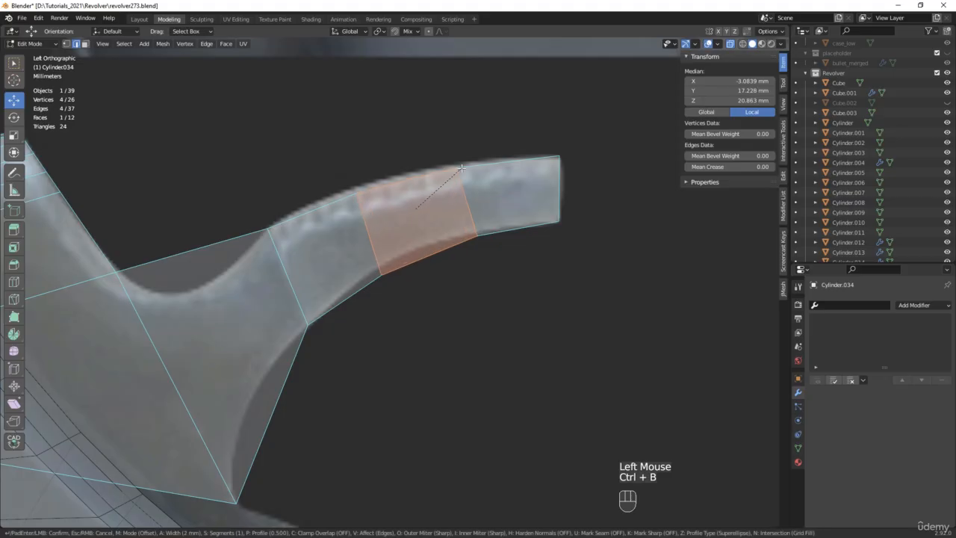
pyautogui.click(389, 268)
# Move the bevel's two lower vertices and its upper vertices onto the thumb spur's outline in the reference photo
pyautogui.press('1')
pyautogui.moveTo(364, 310); pyautogui.dragTo(396, 251)
pyautogui.moveTo(378, 277); pyautogui.dragTo(376, 266)
pyautogui.click(476, 231)
pyautogui.moveTo(469, 227); pyautogui.dragTo(459, 206)
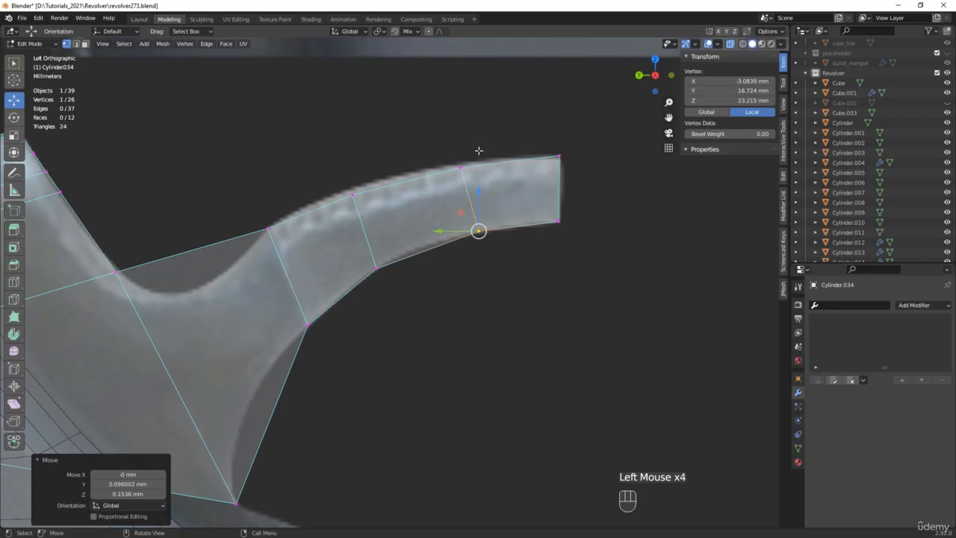
pyautogui.moveTo(478, 150); pyautogui.dragTo(322, 206)
pyautogui.moveTo(387, 161); pyautogui.dragTo(387, 158)
# Subdivide the upper and lower edges of the mid-spur face with one cut, and shift the new cross edge onto the reference outline
pyautogui.press('2')
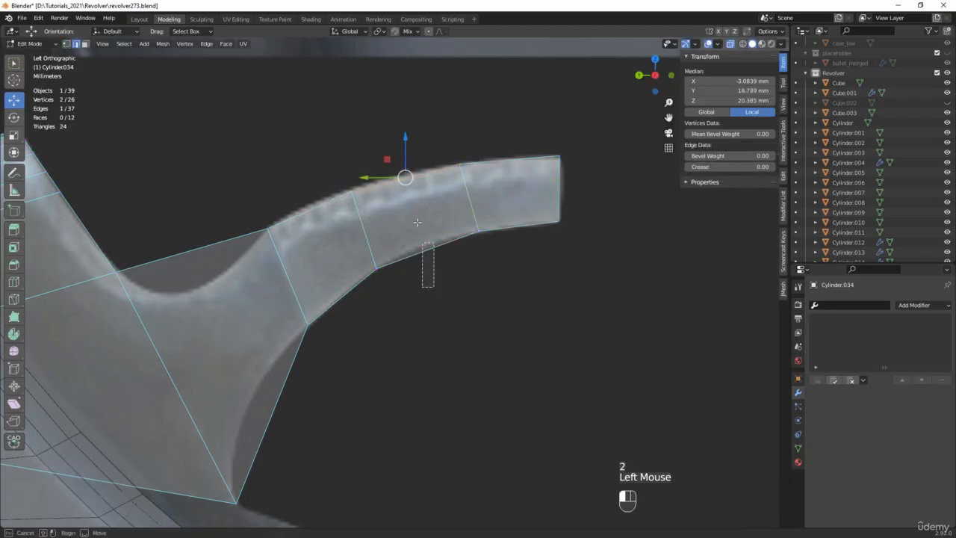
pyautogui.keyDown('shift'); pyautogui.click(423, 254); pyautogui.keyUp('shift')
pyautogui.rightClick(388, 190)
pyautogui.click(388, 190)
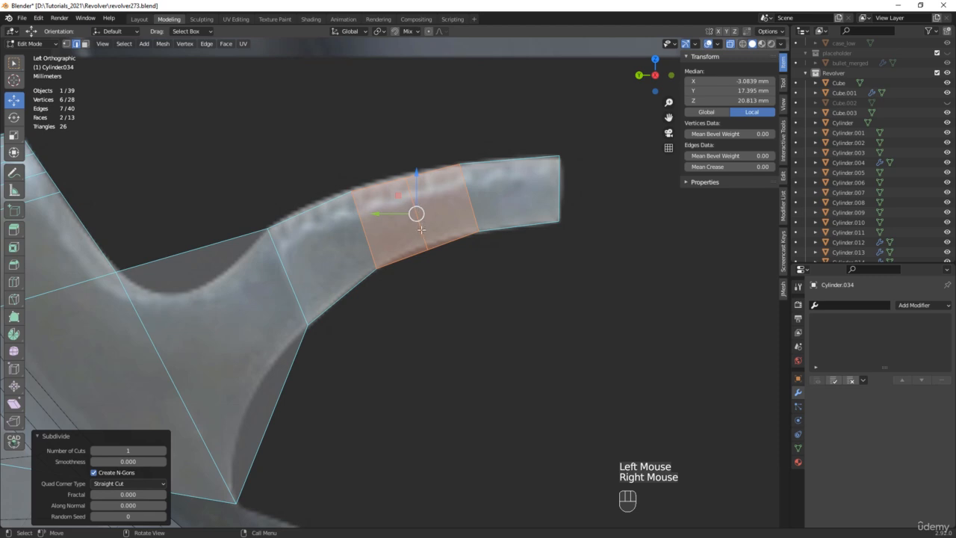
pyautogui.click(407, 192)
pyautogui.moveTo(400, 194); pyautogui.dragTo(398, 191)
# Bevel the cross edge at the spur's base with two segments and a width of about 0.73 mm
pyautogui.keyDown('shift'); pyautogui.moveTo(270, 295); pyautogui.dragTo(371, 258, button='middle'); pyautogui.keyUp('shift')
pyautogui.click(389, 239)
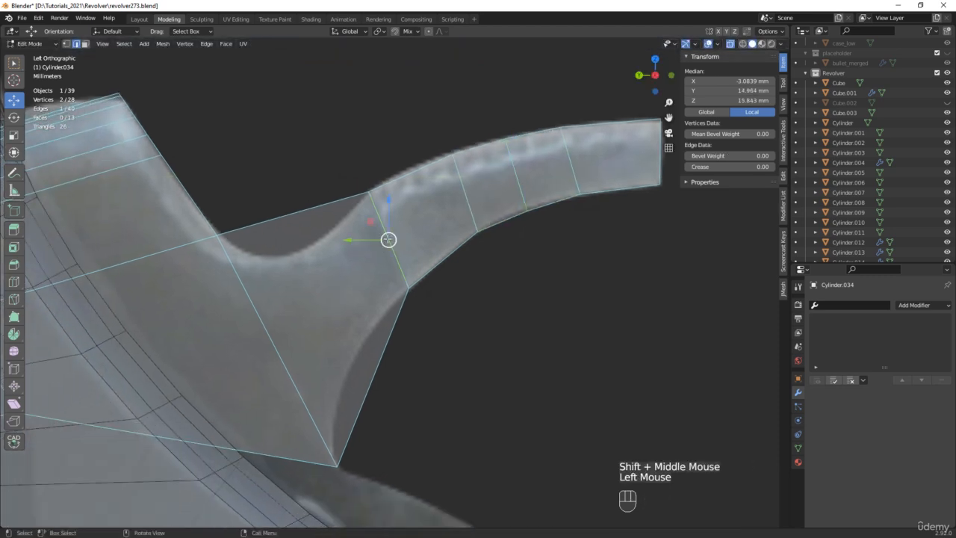
pyautogui.hotkey('ctrl', 'b')
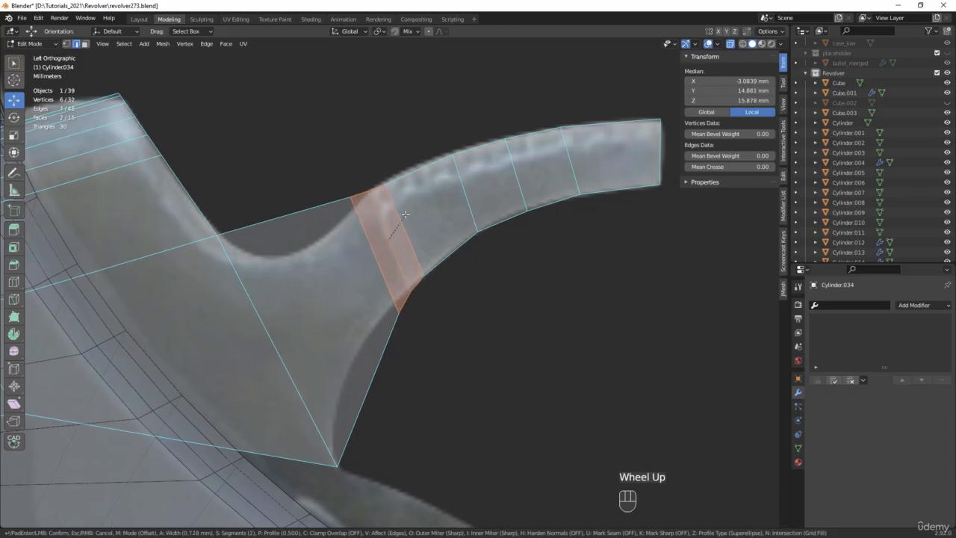
pyautogui.click(404, 215)
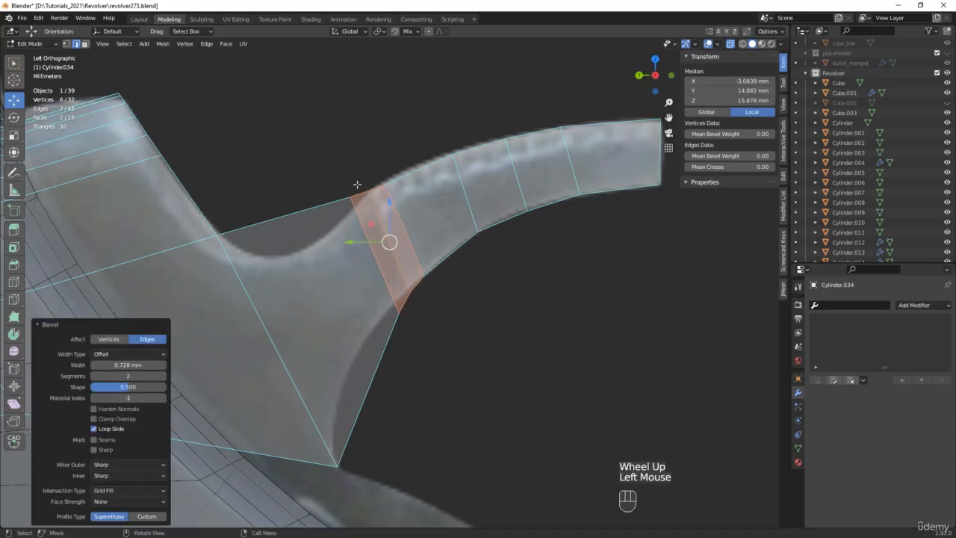
# Select the spur's faces from the tip to the base bevel and move them about 2.24 mm outward along negative X
pyautogui.scroll(-3, 380, 194)
pyautogui.moveTo(381, 198); pyautogui.dragTo(419, 201, button='middle')
pyautogui.scroll(2, 422, 202)
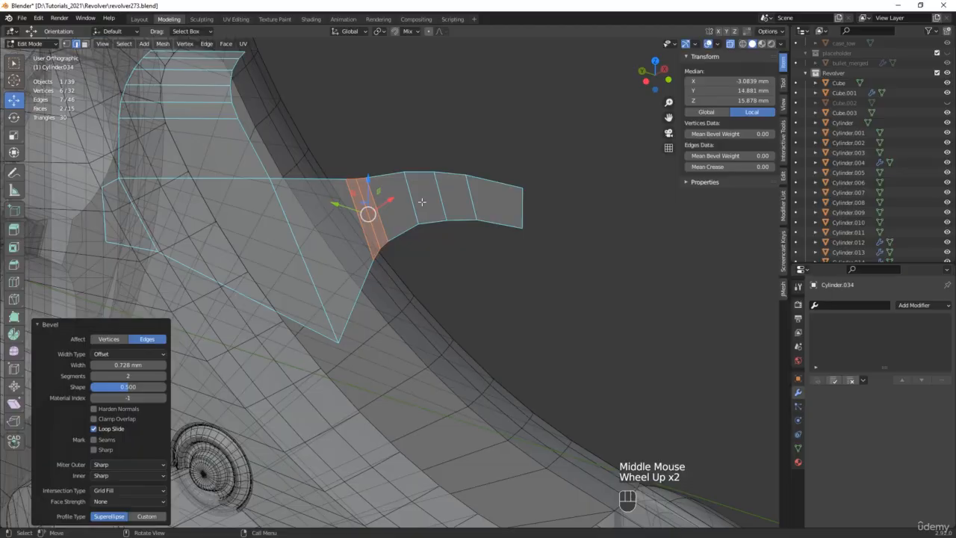
pyautogui.press('3')
pyautogui.click(488, 201)
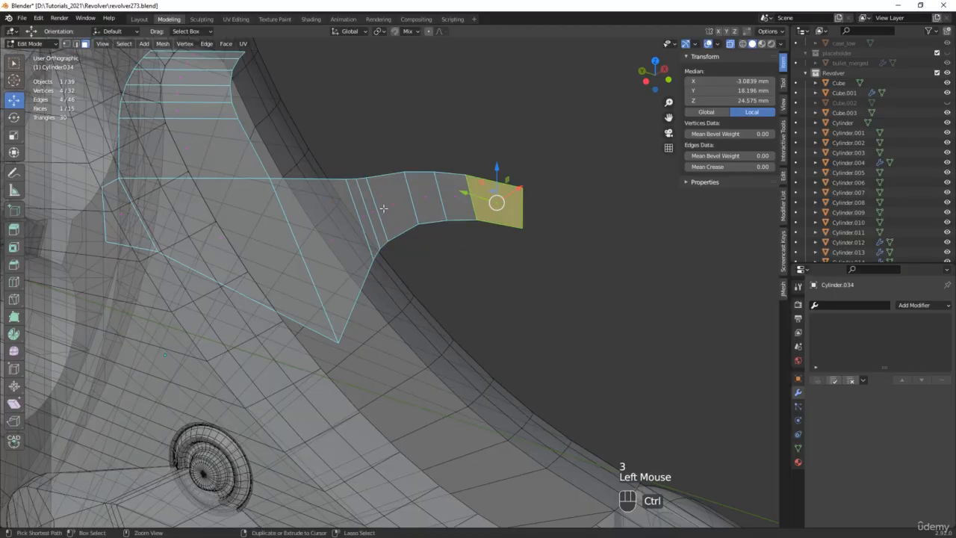
pyautogui.keyDown('ctrl'); pyautogui.click(390, 204); pyautogui.keyUp('ctrl')
pyautogui.moveTo(389, 205); pyautogui.dragTo(451, 186, button='middle')
pyautogui.hotkey('alt', 'z')
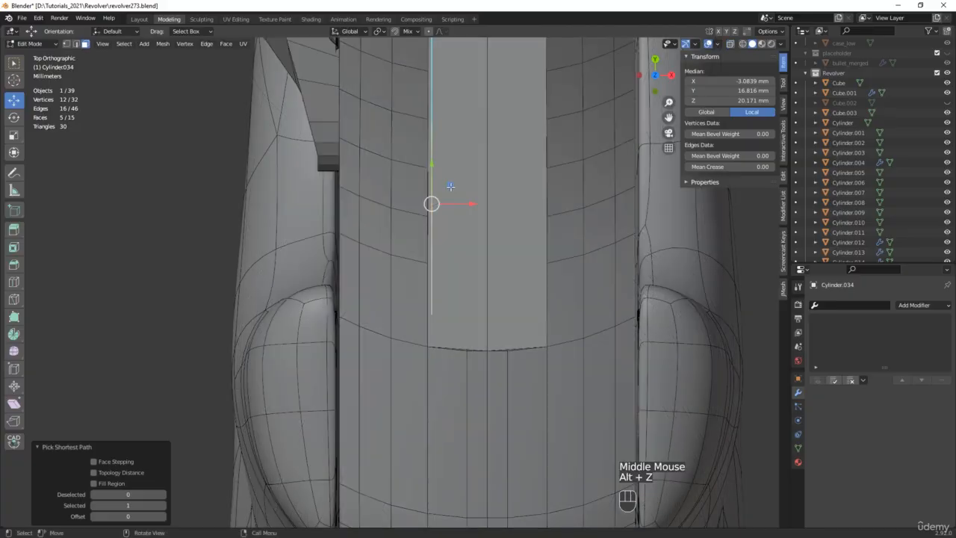
pyautogui.moveTo(454, 204); pyautogui.dragTo(413, 200)
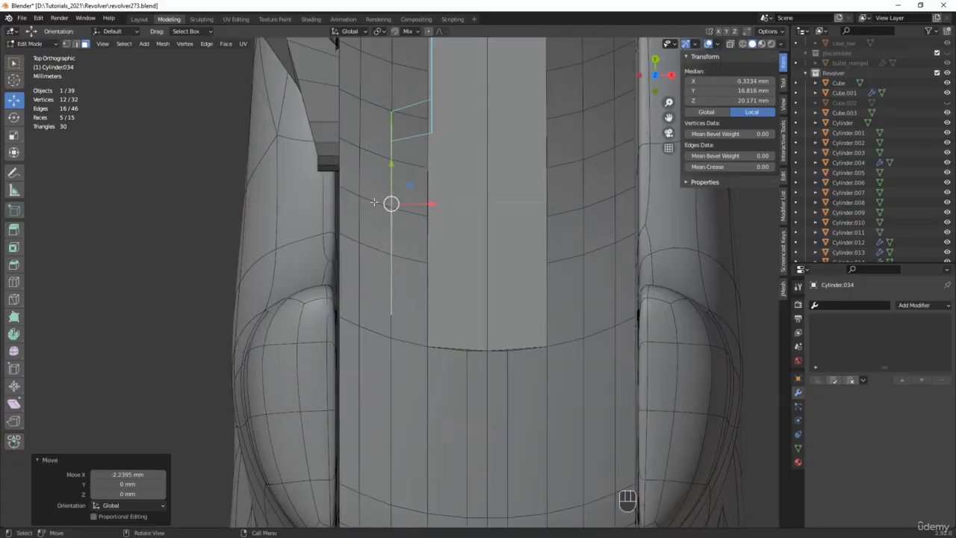
# Move the middle edge of the base bevel about 1.6 mm back inward along X to soften the spur's flare
pyautogui.scroll(-2, 374, 202)
pyautogui.moveTo(374, 202); pyautogui.dragTo(341, 237, button='middle')
pyautogui.scroll(1, 349, 238)
pyautogui.scroll(2, 349, 238)
pyautogui.press('2')
pyautogui.click(334, 239)
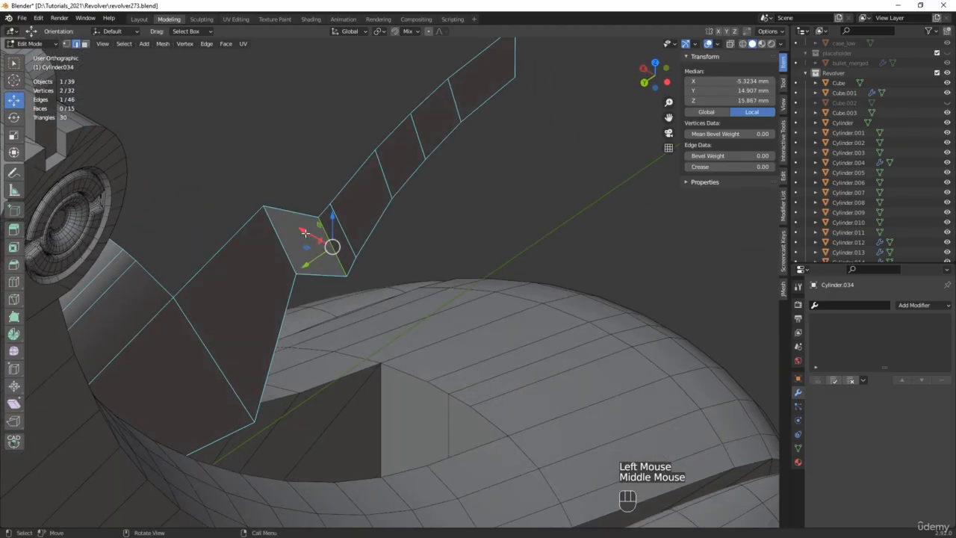
pyautogui.moveTo(305, 233); pyautogui.dragTo(300, 188)
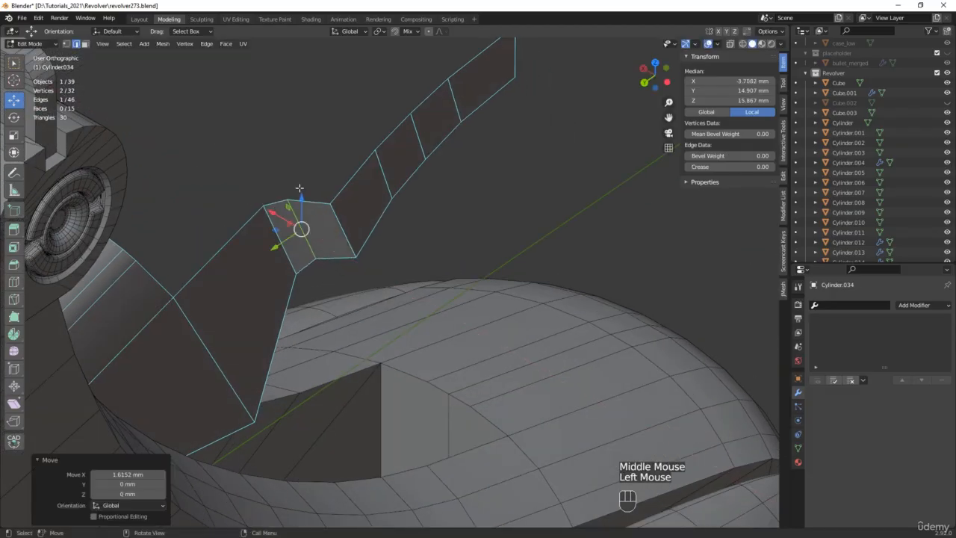
# Subdivide the upper and lower edges of the spur's end face with one cut
pyautogui.moveTo(300, 187); pyautogui.dragTo(209, 212, button='middle')
pyautogui.scroll(-1, 388, 233)
pyautogui.scroll(-1, 388, 233)
pyautogui.scroll(2, 445, 237)
pyautogui.keyDown('alt'); pyautogui.moveTo(445, 237); pyautogui.dragTo(448, 192, button='middle'); pyautogui.keyUp('alt')
pyautogui.hotkey('alt', 'z')
pyautogui.scroll(2, 443, 186)
pyautogui.moveTo(444, 186); pyautogui.dragTo(447, 252)
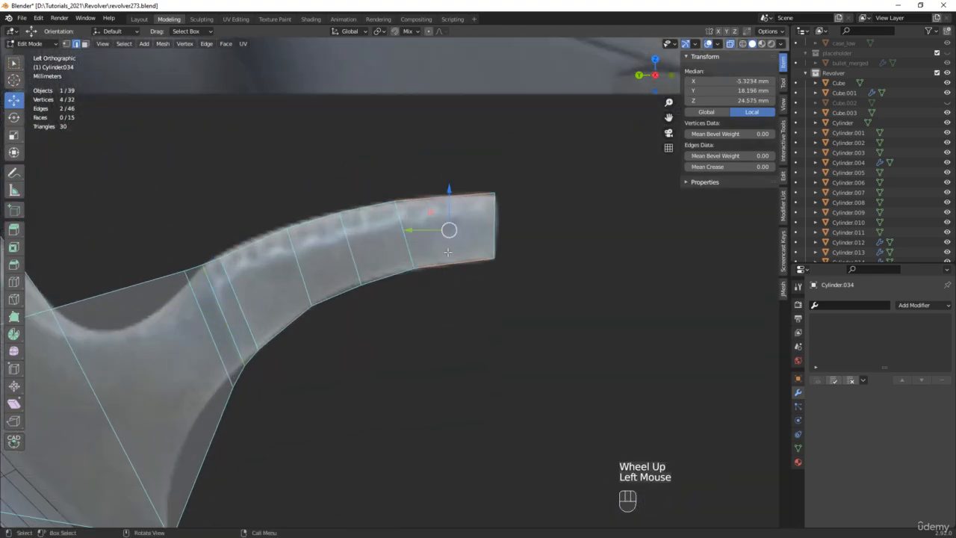
pyautogui.rightClick(436, 232)
pyautogui.click(427, 236)
# Raise the new upper and lower vertices of the end face onto the spur's curve in the reference
pyautogui.scroll(2, 451, 244)
pyautogui.press('1')
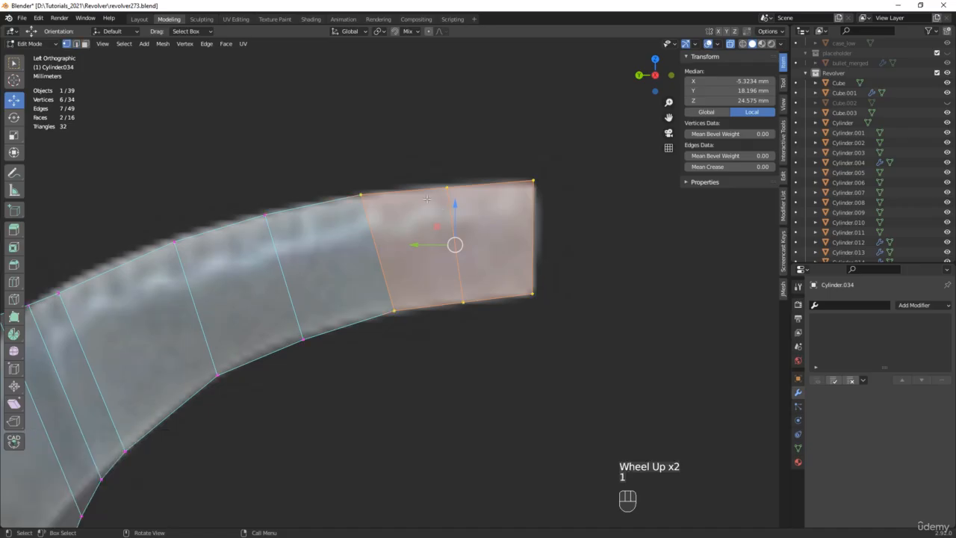
pyautogui.click(446, 181)
pyautogui.moveTo(430, 167); pyautogui.dragTo(431, 163)
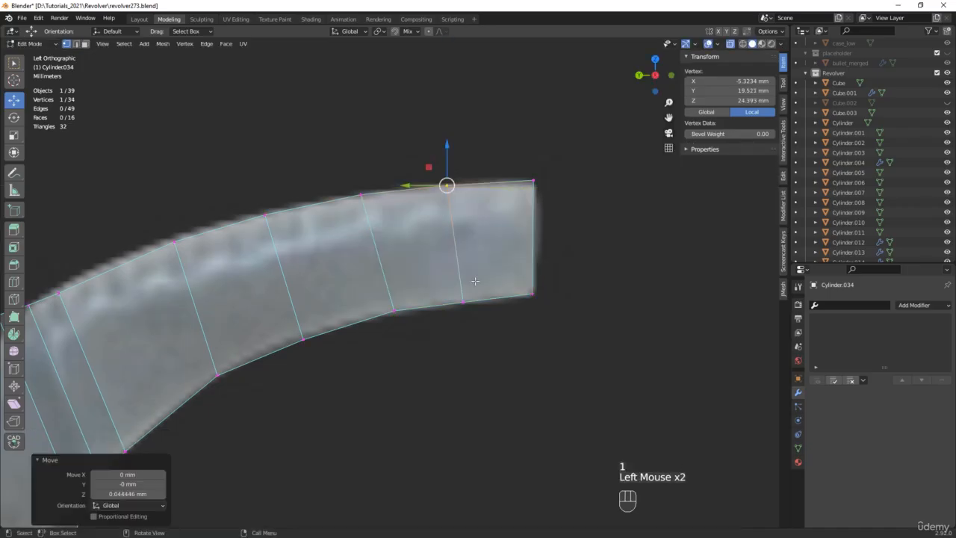
pyautogui.click(468, 289)
pyautogui.moveTo(462, 272); pyautogui.dragTo(462, 269)
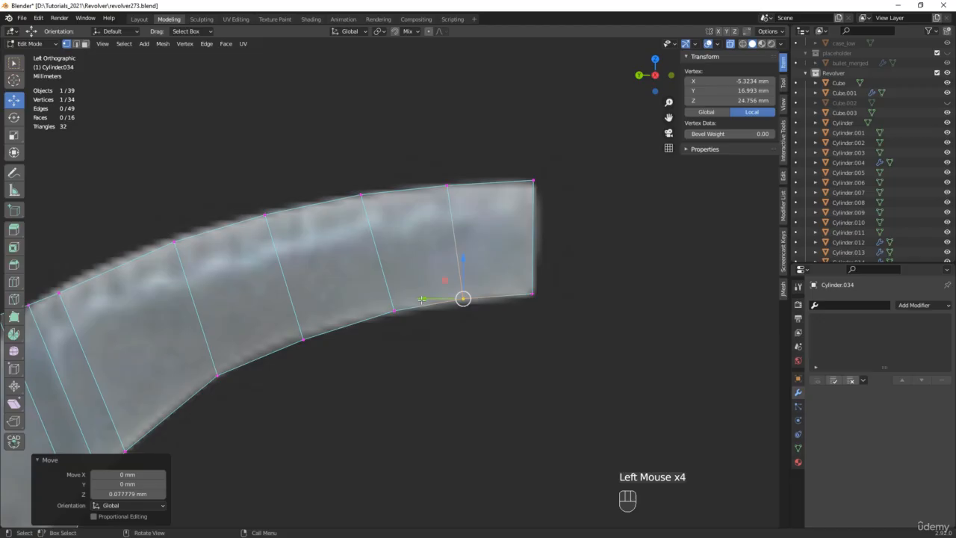
# Place the spur's tip edge on the centre plane by setting its X coordinate to 0 mm
pyautogui.scroll(-3, 537, 280)
pyautogui.press('2')
pyautogui.click(533, 252)
pyautogui.moveTo(534, 252); pyautogui.dragTo(508, 283, button='middle')
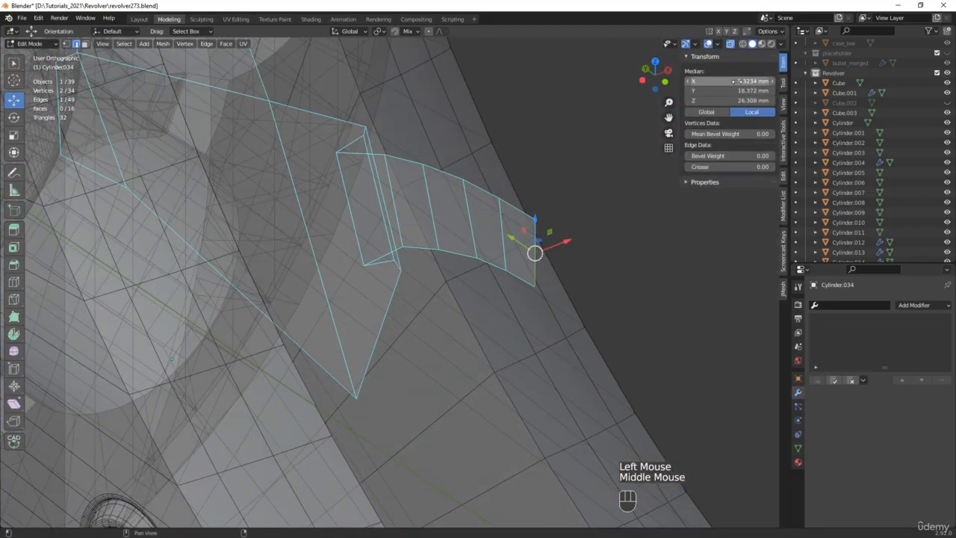
pyautogui.write('0')
pyautogui.press('Return')
# Examine the rear and top reference photos for the thumb spur's width and rounded outline
pyautogui.moveTo(540, 230); pyautogui.dragTo(592, 190, button='middle')
pyautogui.scroll(-2, 567, 231)
pyautogui.scroll(-3, 567, 230)
pyautogui.scroll(-2, 589, 197)
pyautogui.keyDown('shift'); pyautogui.moveTo(622, 236); pyautogui.dragTo(395, 218, button='middle'); pyautogui.keyUp('shift')
pyautogui.scroll(2, 596, 140)
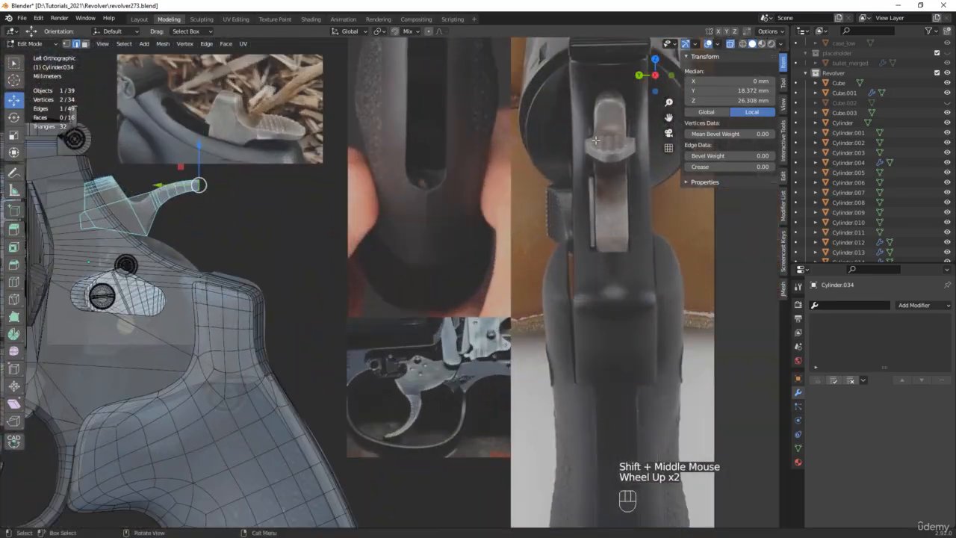
pyautogui.scroll(-2, 604, 152)
pyautogui.keyDown('shift'); pyautogui.moveTo(522, 90); pyautogui.dragTo(430, 223, button='middle'); pyautogui.keyUp('shift')
pyautogui.scroll(2, 430, 223)
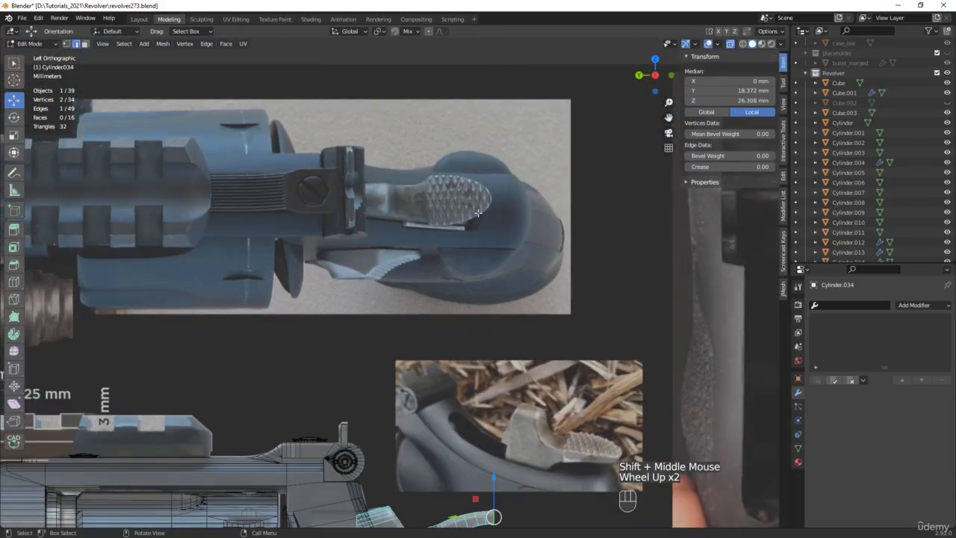
pyautogui.scroll(-2, 476, 210)
pyautogui.moveTo(476, 210)
pyautogui.keyDown('shift'); pyautogui.mouseDown(button='middle')
pyautogui.moveTo(482, 82)
pyautogui.moveTo(494, 201)
pyautogui.mouseUp(button='middle'); pyautogui.keyUp('shift')
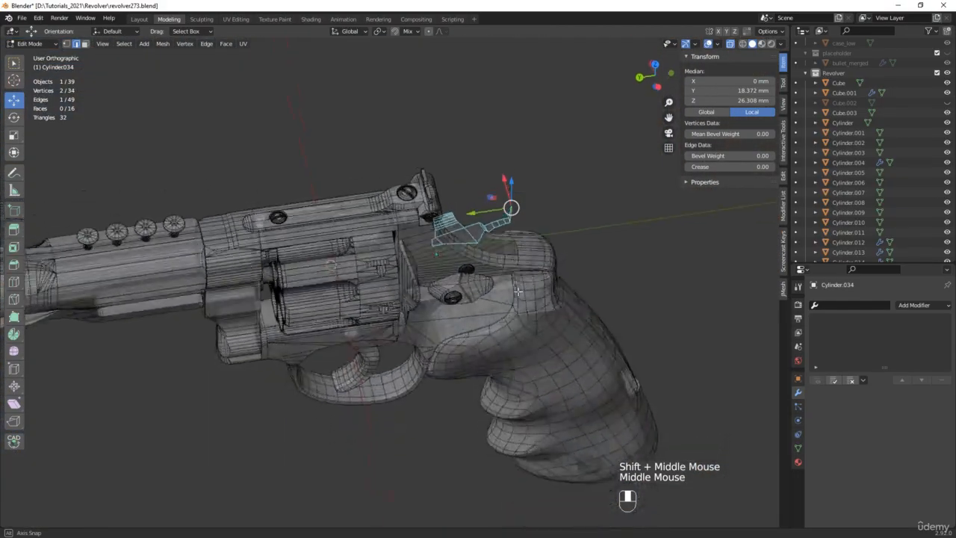
# Round the spur's end from above by moving the cross edge nearest the tip to X about -2.84 mm and pulling the following one inward
pyautogui.scroll(2, 493, 201)
pyautogui.scroll(3, 494, 201)
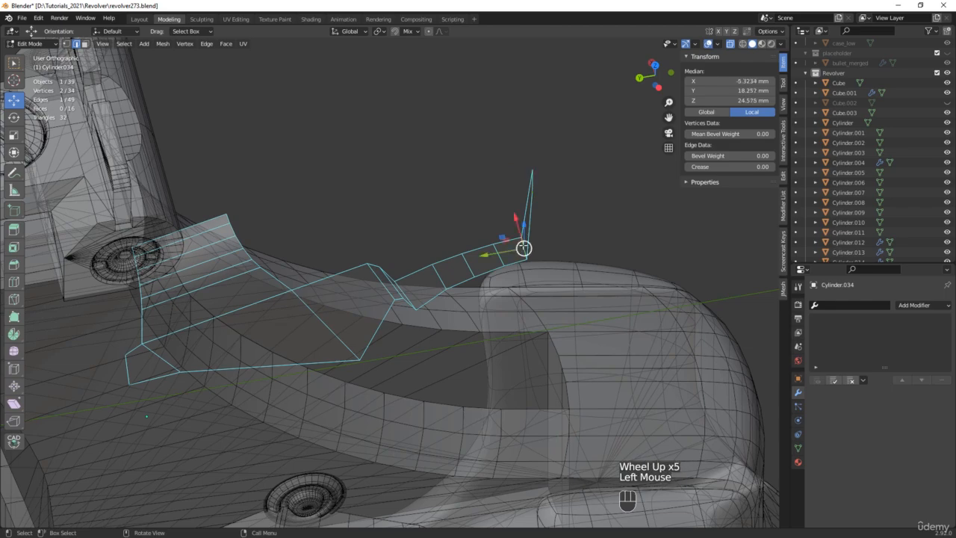
pyautogui.moveTo(510, 246)
pyautogui.mouseDown(button='middle')
pyautogui.moveTo(523, 194)
pyautogui.moveTo(510, 246)
pyautogui.mouseUp(button='middle')
pyautogui.hotkey('alt', 'z')
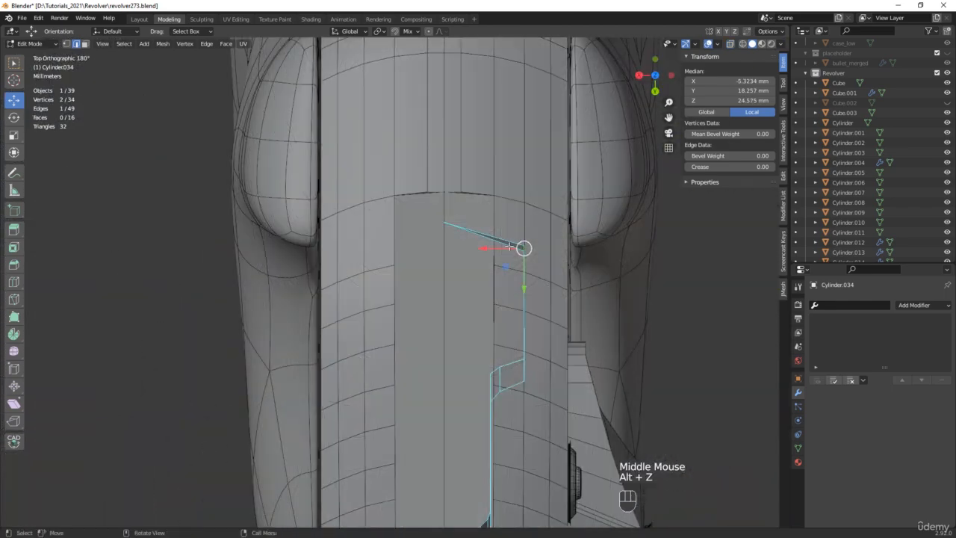
pyautogui.moveTo(510, 246); pyautogui.dragTo(451, 239)
pyautogui.scroll(2, 515, 265)
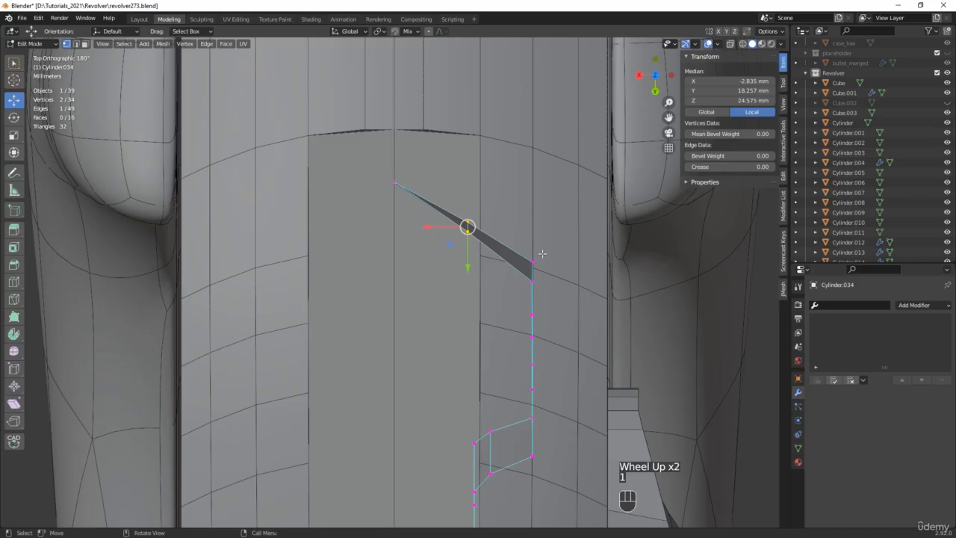
pyautogui.moveTo(538, 259); pyautogui.dragTo(468, 263)
# Move the spur's outer base edge inward to X about -4.59 mm, and pull the neighbouring cross edge inward to smooth the side curve
pyautogui.scroll(-3, 468, 263)
pyautogui.moveTo(512, 284); pyautogui.dragTo(483, 387, button='middle')
pyautogui.scroll(2, 478, 385)
pyautogui.click(473, 384)
pyautogui.keyDown('alt'); pyautogui.moveTo(410, 286); pyautogui.dragTo(449, 335, button='middle'); pyautogui.keyUp('alt')
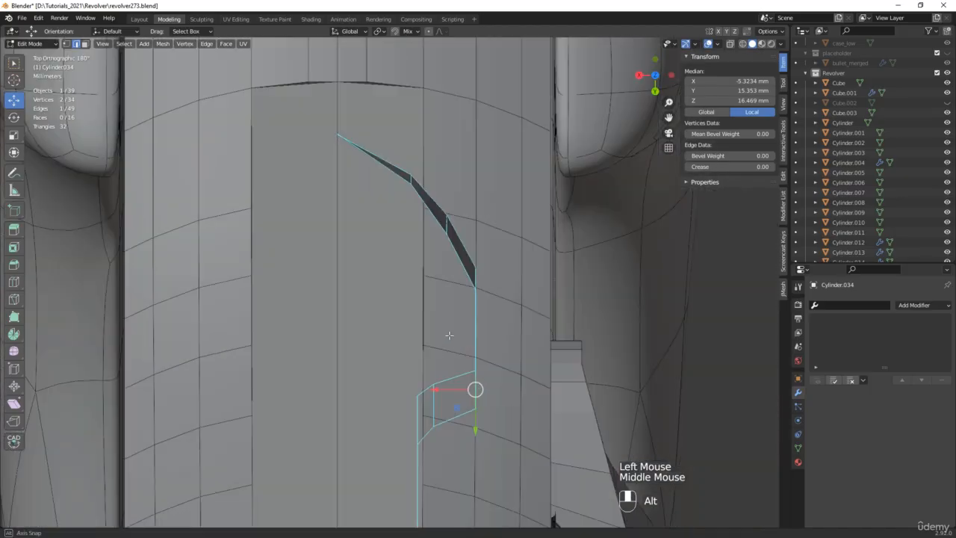
pyautogui.moveTo(452, 388); pyautogui.dragTo(437, 381)
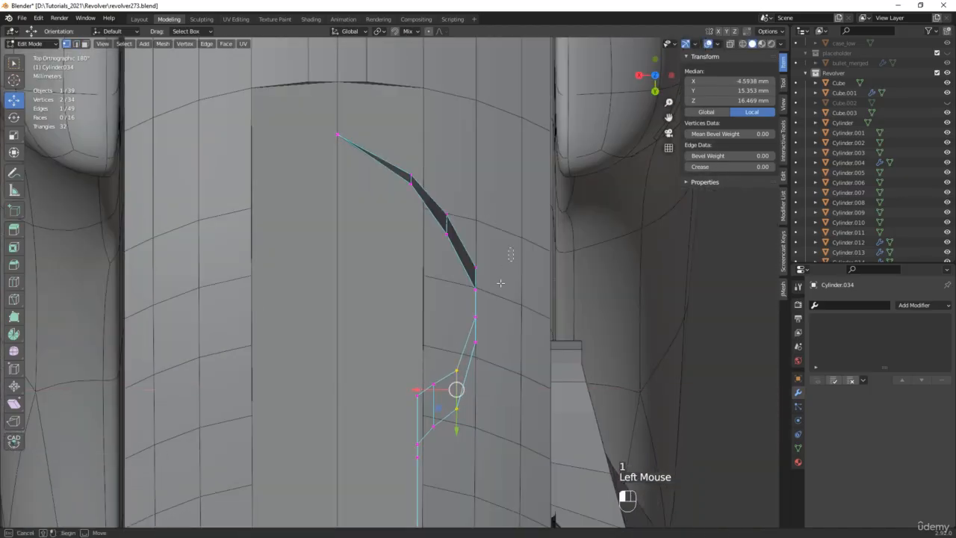
pyautogui.moveTo(500, 283); pyautogui.dragTo(470, 364)
pyautogui.moveTo(454, 306); pyautogui.dragTo(434, 300)
# Leave mesh editing and mirror the half hammer across the X axis
pyautogui.scroll(-2, 434, 299)
pyautogui.moveTo(434, 300); pyautogui.dragTo(478, 284, button='middle')
pyautogui.hotkey('alt', 'z')
pyautogui.hotkey('alt', 'z')
pyautogui.scroll(-3, 493, 268)
pyautogui.press('Tab')
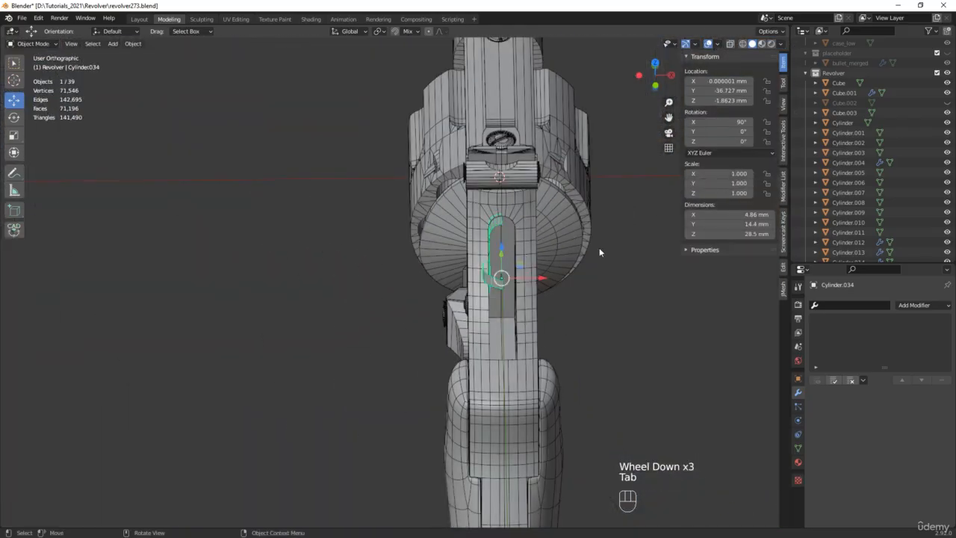
pyautogui.click(783, 288)
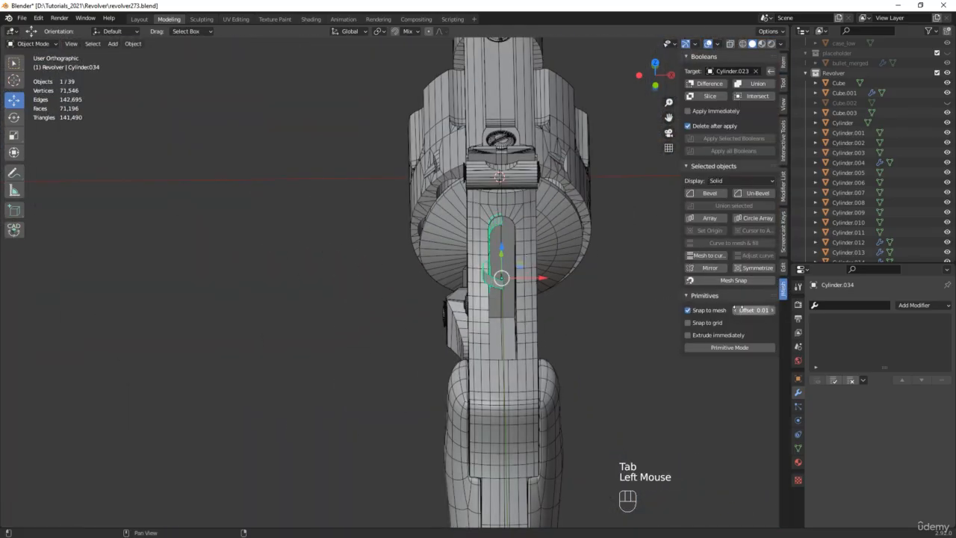
pyautogui.click(708, 268)
pyautogui.moveTo(449, 266); pyautogui.dragTo(371, 317, button='middle')
pyautogui.scroll(2, 618, 184)
pyautogui.click(363, 312)
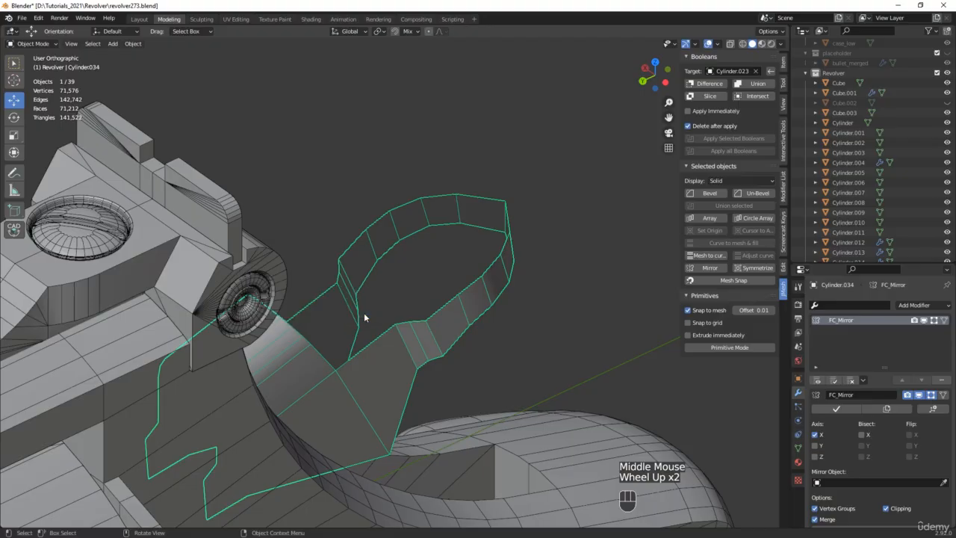
# In see-through mesh editing, subdivide the upper and lower edges of the neck face joining the hammer body to the spur
pyautogui.moveTo(520, 292); pyautogui.dragTo(470, 285, button='middle')
pyautogui.scroll(3, 471, 285)
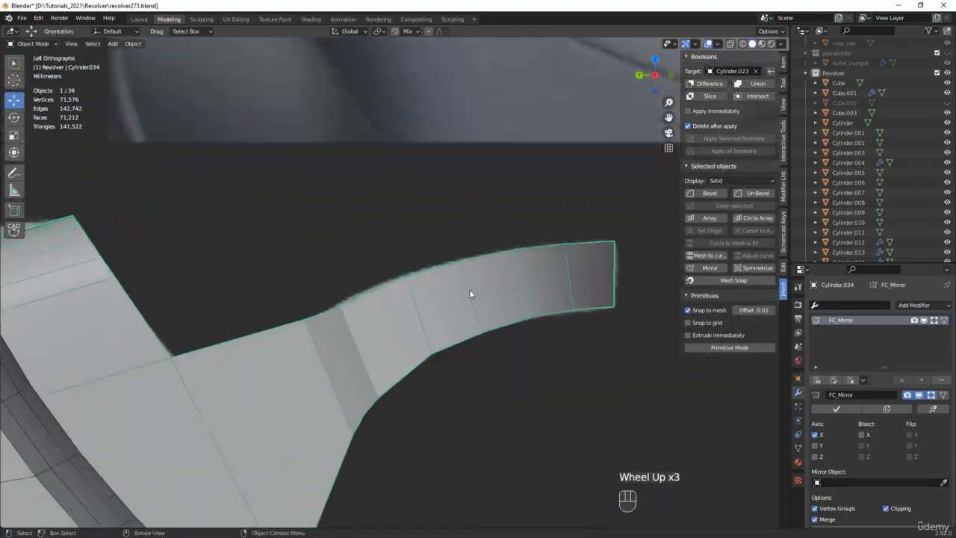
pyautogui.hotkey('alt', 'z')
pyautogui.press('Tab')
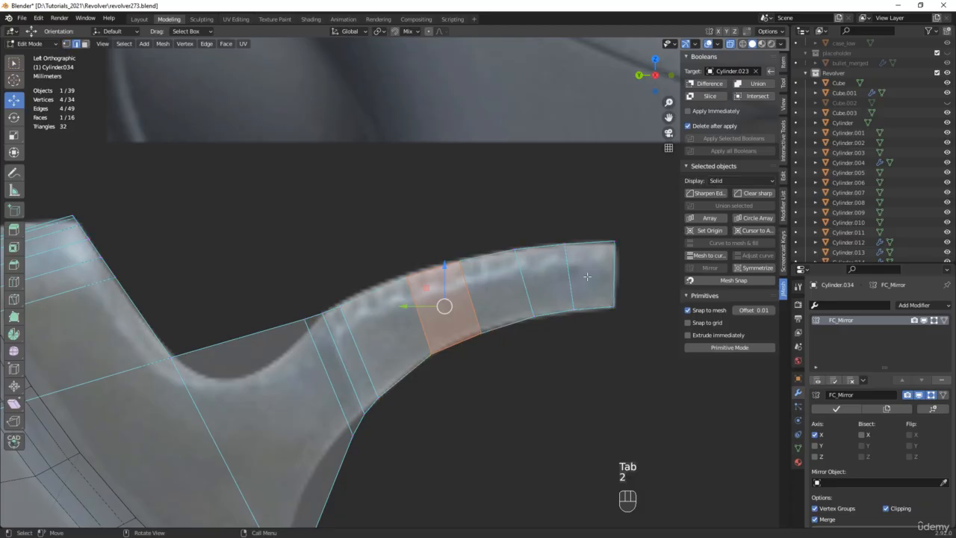
pyautogui.keyDown('shift'); pyautogui.moveTo(433, 371); pyautogui.dragTo(498, 278, button='middle'); pyautogui.keyUp('shift')
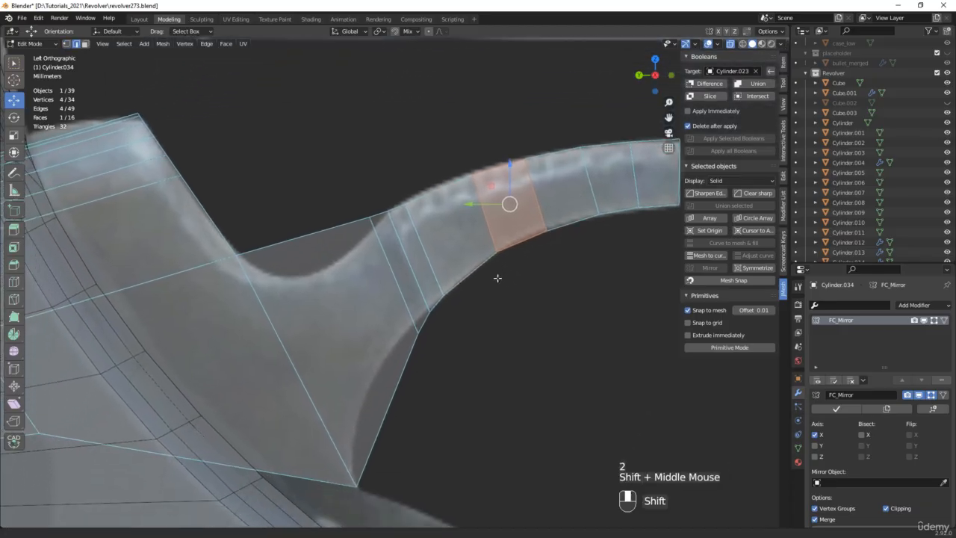
pyautogui.click(300, 233)
pyautogui.keyDown('shift'); pyautogui.click(369, 372); pyautogui.keyUp('shift')
pyautogui.rightClick(361, 356)
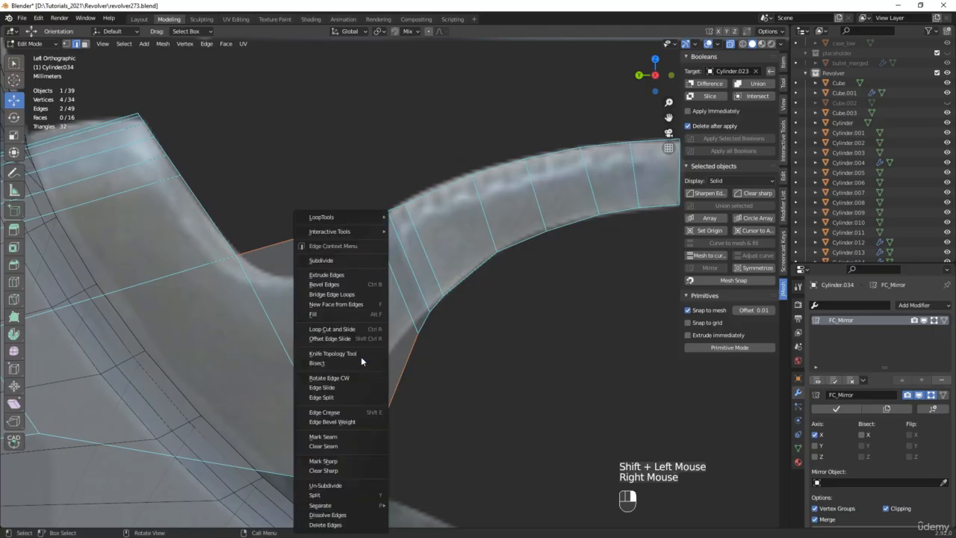
pyautogui.click(326, 264)
# Move the new cross edge's upper and lower vertices onto the neck's curved outline in the side photo
pyautogui.click(299, 230)
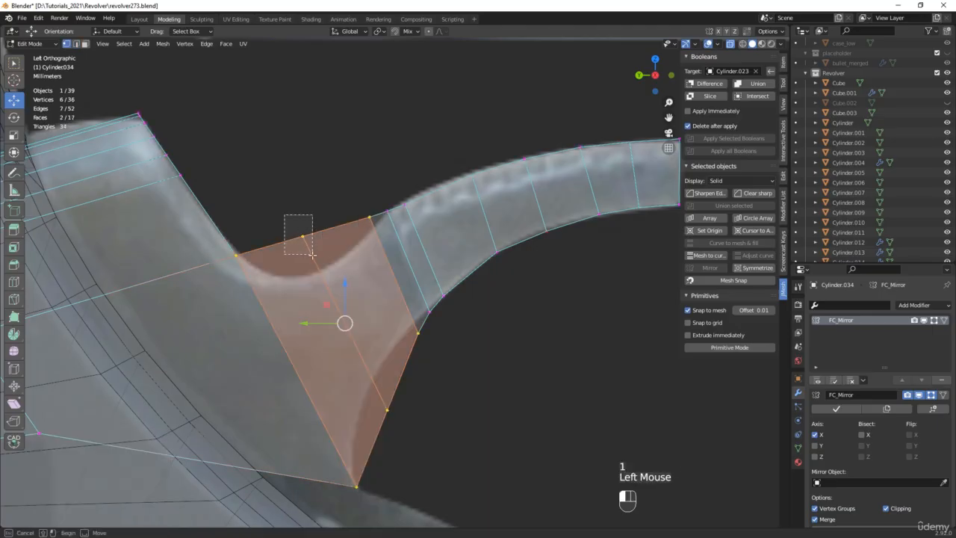
pyautogui.moveTo(298, 231); pyautogui.dragTo(310, 258)
pyautogui.click(387, 409)
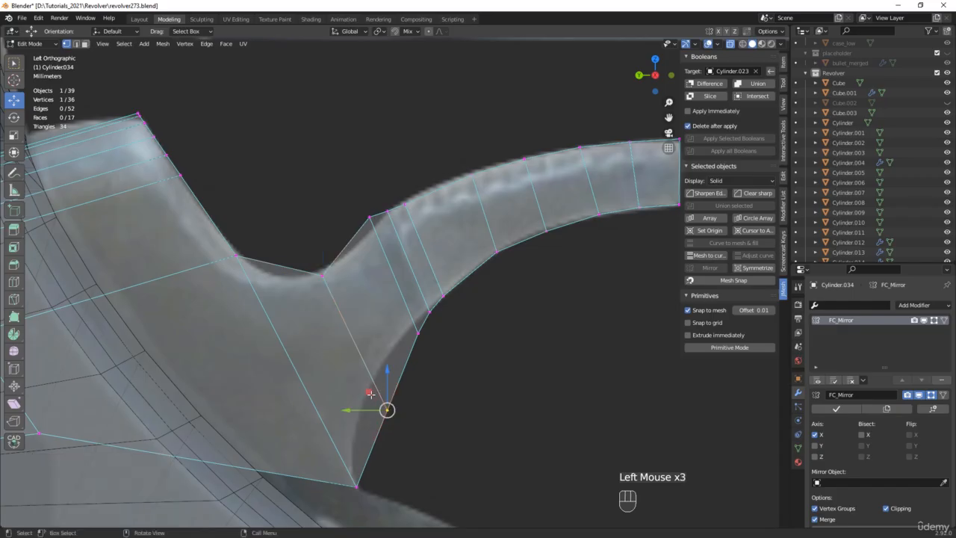
pyautogui.moveTo(387, 409); pyautogui.dragTo(347, 362)
pyautogui.scroll(2, 416, 321)
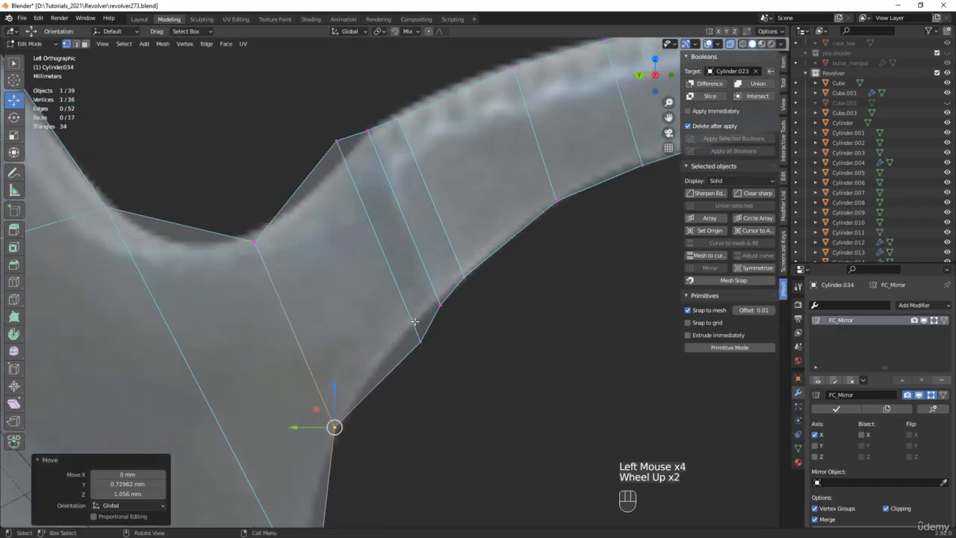
# Fit the upper and lower vertices at the spur's base to the side photo's outline, and save the file as revolver274.blend
pyautogui.moveTo(411, 374); pyautogui.dragTo(392, 308)
pyautogui.moveTo(457, 289); pyautogui.dragTo(439, 317)
pyautogui.moveTo(419, 285); pyautogui.dragTo(413, 266)
pyautogui.moveTo(311, 133); pyautogui.dragTo(341, 161)
pyautogui.moveTo(321, 124); pyautogui.dragTo(326, 149)
pyautogui.hotkey('ctrl', 'z')
pyautogui.moveTo(352, 118)
pyautogui.mouseDown()
pyautogui.moveTo(371, 135)
pyautogui.moveTo(355, 120)
pyautogui.mouseUp()
pyautogui.scroll(-3, 358, 124)
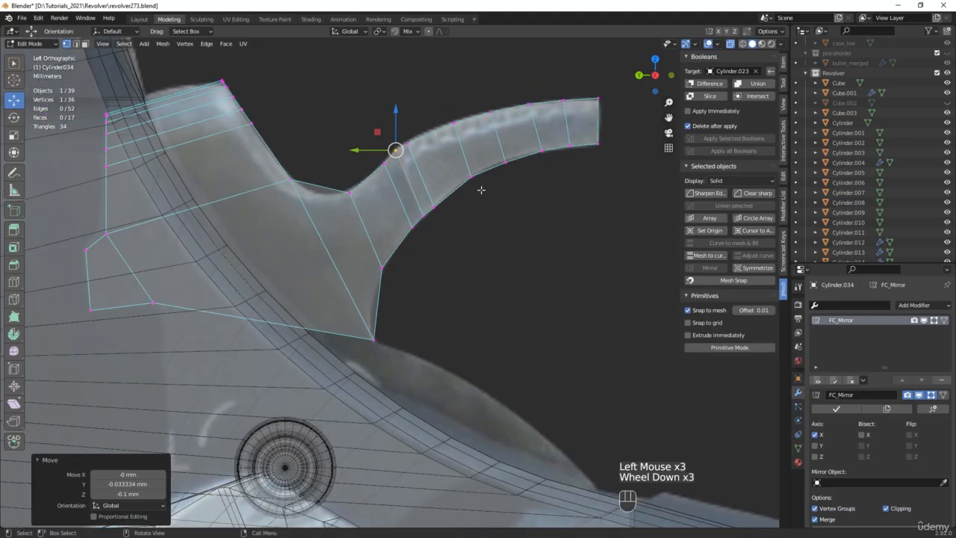
pyautogui.press('Return')
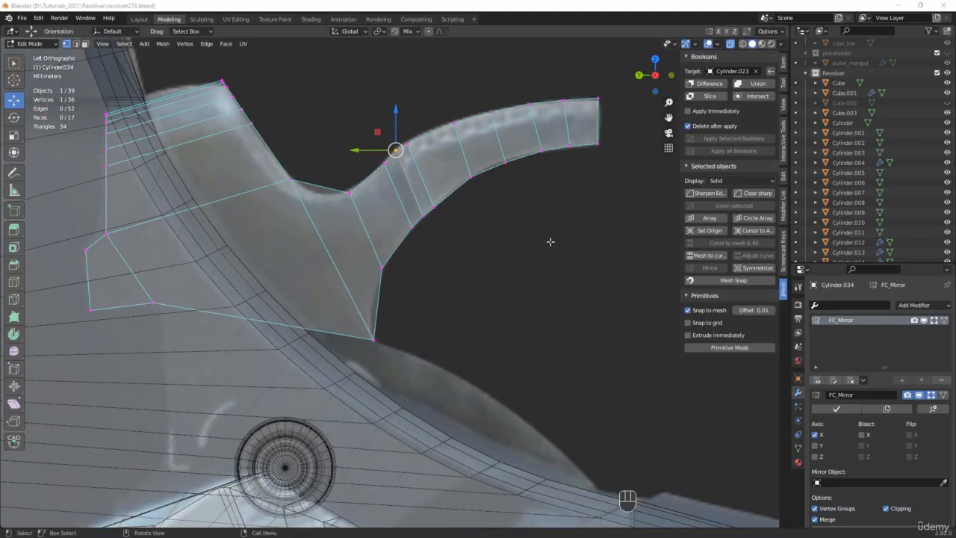
# Examine the hammer mesh from an angle and the reference photo of the textured thumb spur for the shape of its tip
pyautogui.scroll(-3, 467, 166)
pyautogui.moveTo(467, 166); pyautogui.dragTo(483, 178, button='middle')
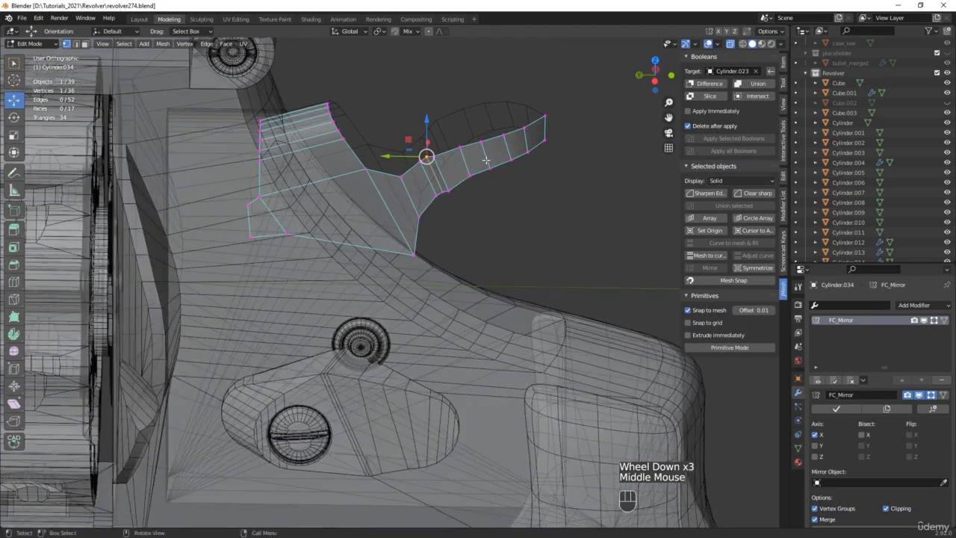
pyautogui.scroll(3, 522, 142)
pyautogui.moveTo(558, 123); pyautogui.dragTo(436, 418, button='middle')
pyautogui.scroll(-3, 572, 124)
pyautogui.scroll(-2, 430, 355)
pyautogui.keyDown('alt'); pyautogui.moveTo(431, 356); pyautogui.dragTo(377, 282, button='middle'); pyautogui.keyUp('alt')
pyautogui.scroll(4, 418, 351)
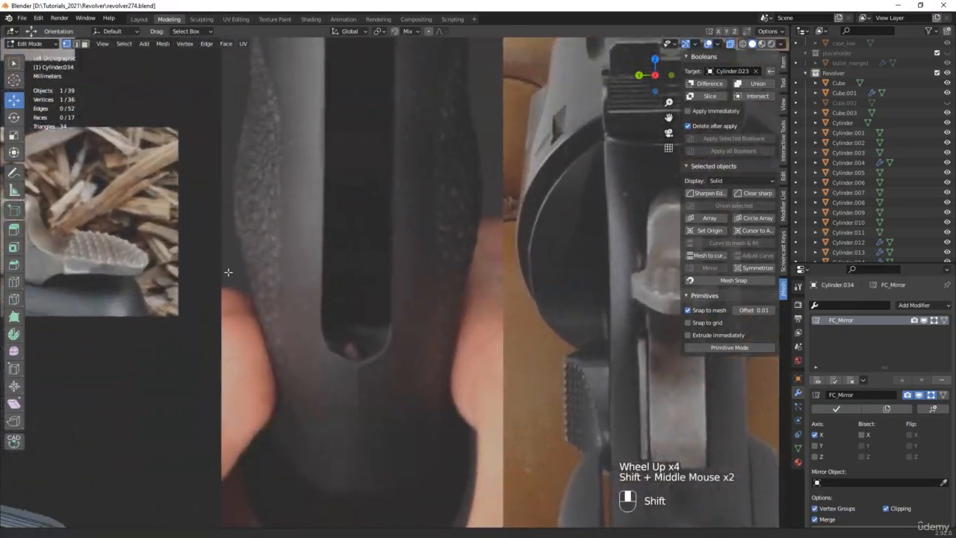
pyautogui.scroll(2, 348, 268)
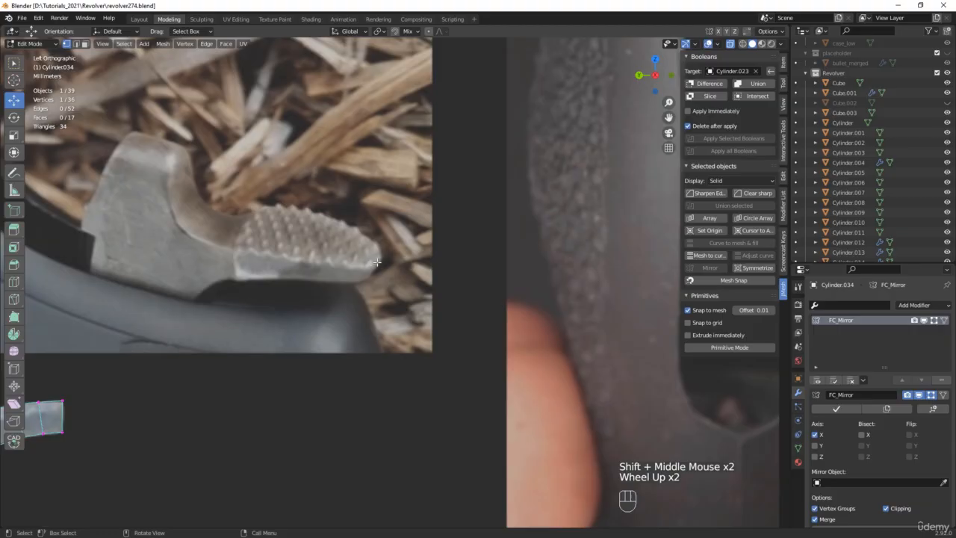
pyautogui.scroll(-2, 372, 256)
pyautogui.keyDown('shift'); pyautogui.moveTo(337, 392); pyautogui.dragTo(475, 310, button='middle'); pyautogui.keyUp('shift')
pyautogui.scroll(4, 407, 232)
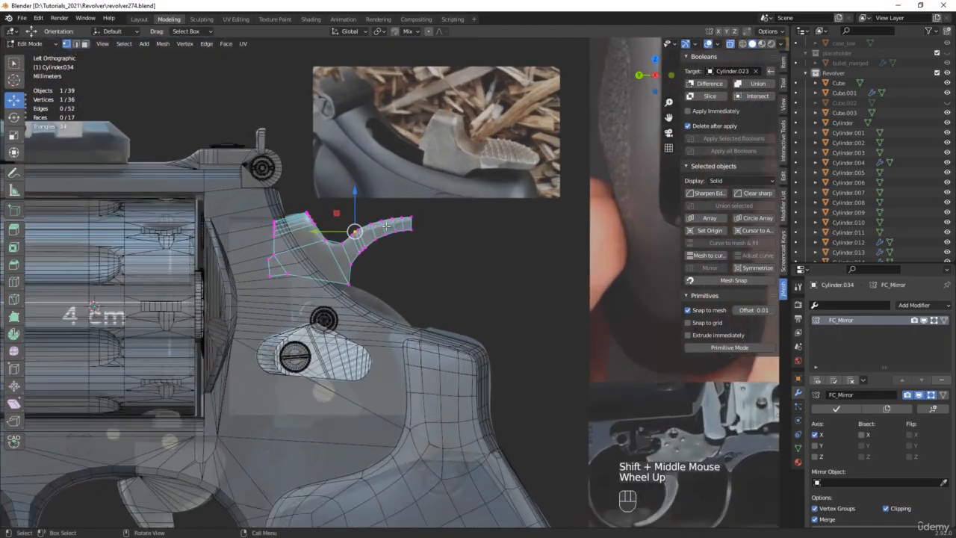
# Move the cross edge nearest the spur's tip by X 0.38 mm and Y -0.90 mm from above, then realign it slightly from the side
pyautogui.moveTo(409, 228); pyautogui.dragTo(442, 278, button='middle')
pyautogui.scroll(1, 413, 208)
pyautogui.scroll(1, 430, 188)
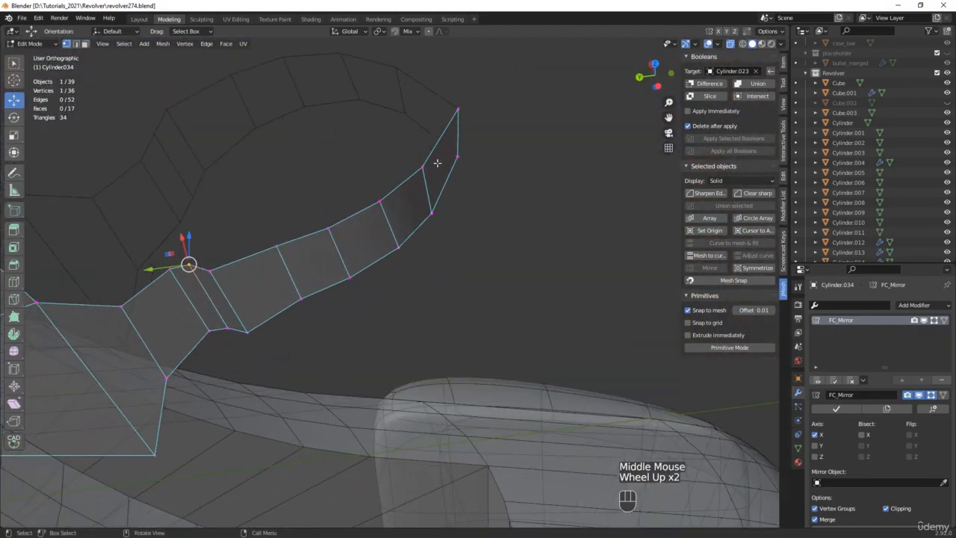
pyautogui.click(425, 184)
pyautogui.moveTo(426, 187); pyautogui.dragTo(446, 213, button='middle')
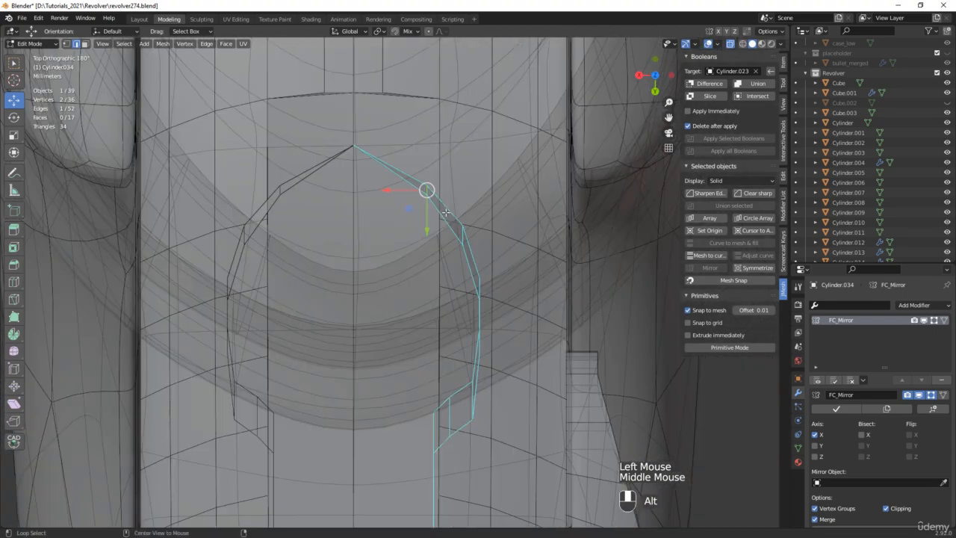
pyautogui.moveTo(404, 206); pyautogui.dragTo(393, 183)
pyautogui.moveTo(525, 308); pyautogui.dragTo(408, 218, button='middle')
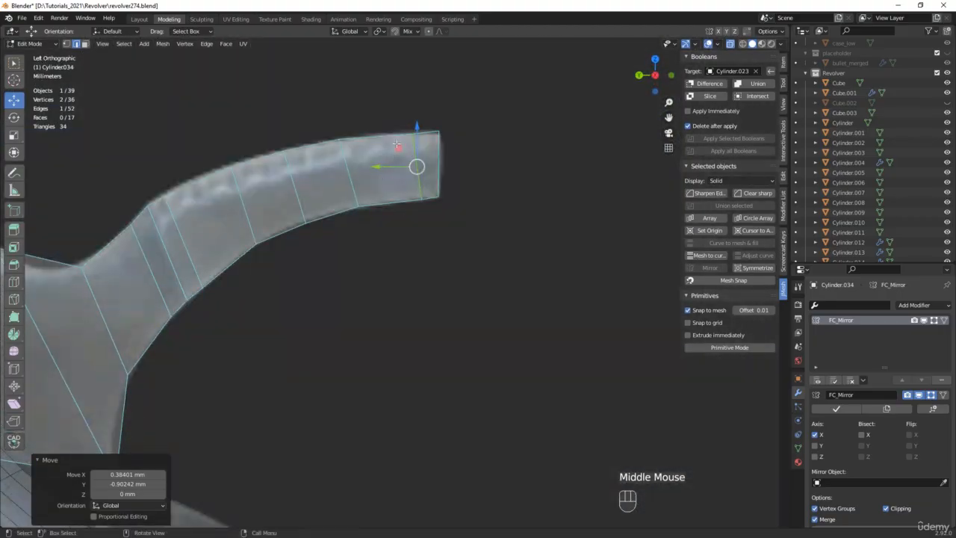
pyautogui.moveTo(397, 145); pyautogui.dragTo(395, 141)
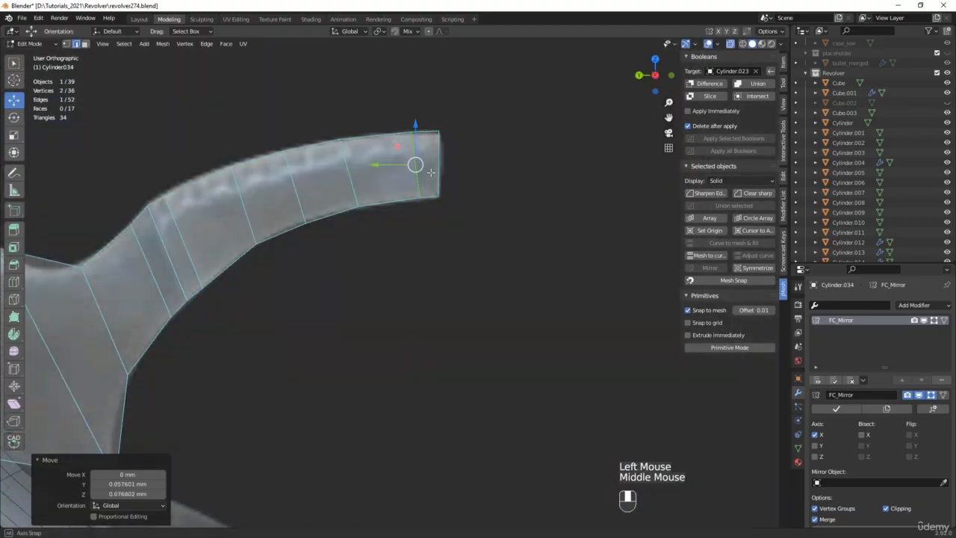
# Bevel the cross edge nearest the spur's tip with a width of about 1.22 mm and one segment
pyautogui.moveTo(395, 142); pyautogui.dragTo(383, 195, button='middle')
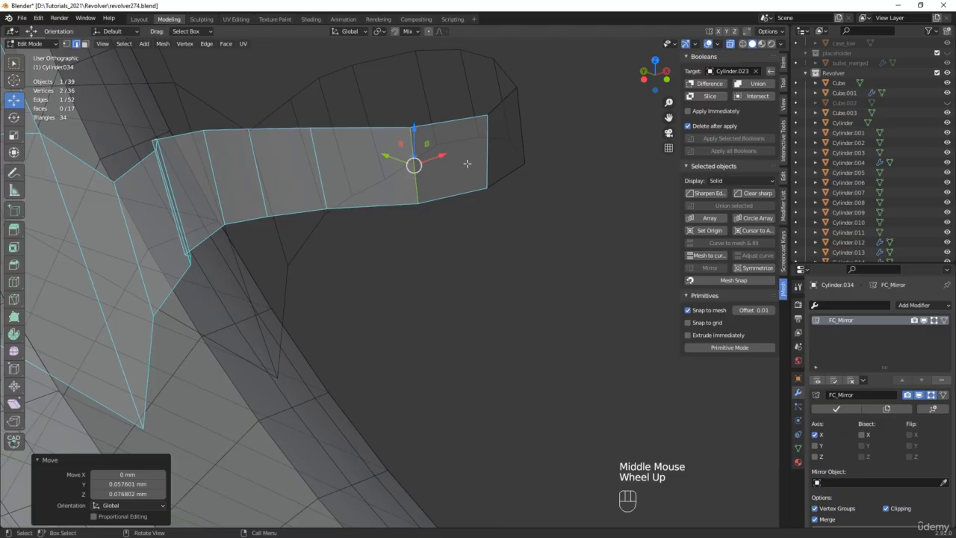
pyautogui.hotkey('ctrl', 'b')
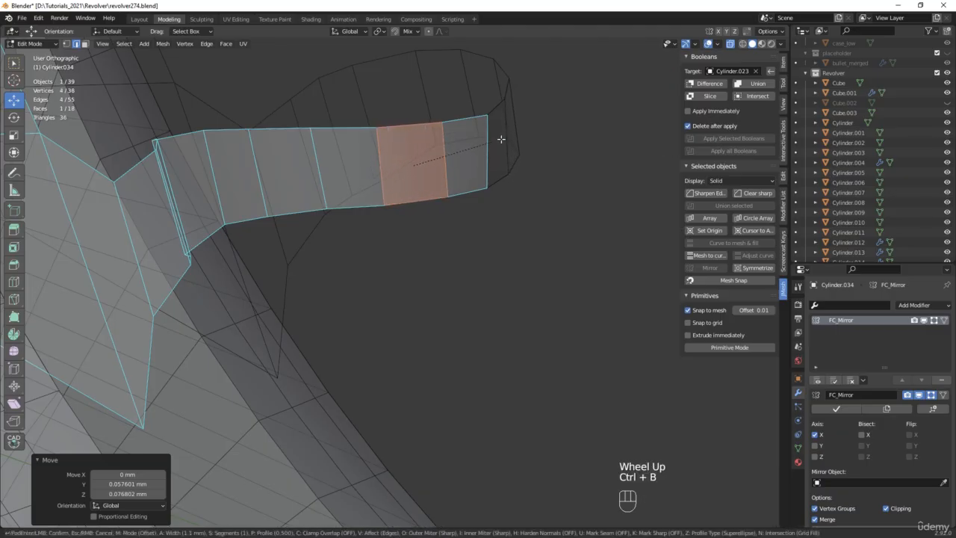
pyautogui.click(504, 139)
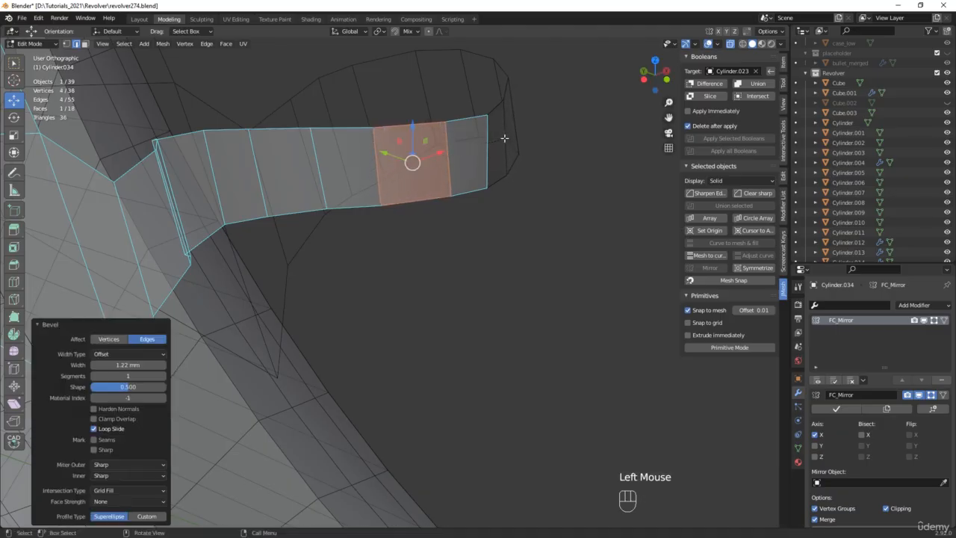
pyautogui.moveTo(504, 138); pyautogui.dragTo(474, 148, button='middle')
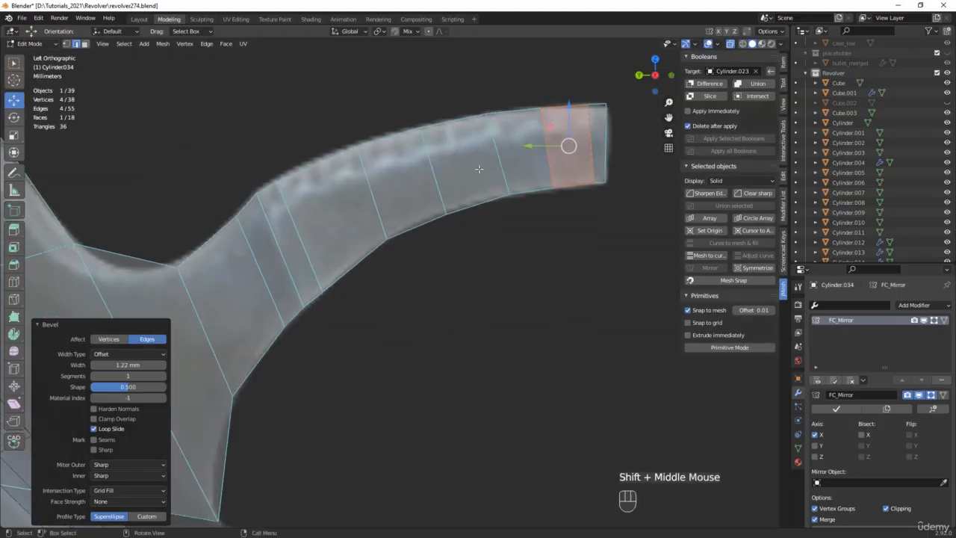
# Shift the first cross edge beyond the spur's narrow base strips toward the hammer body and fit its lower vertex to the photo
pyautogui.moveTo(341, 139); pyautogui.dragTo(392, 246)
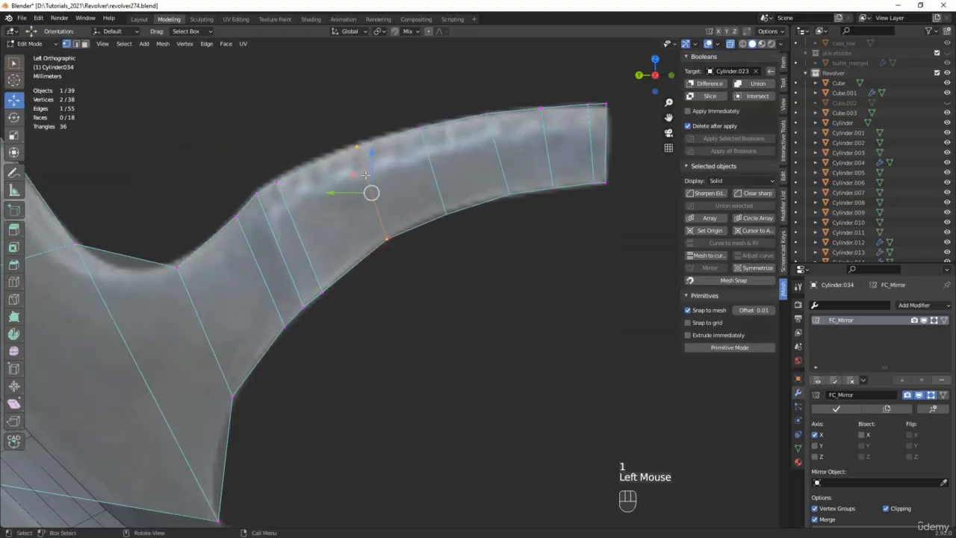
pyautogui.moveTo(345, 174); pyautogui.dragTo(333, 178)
pyautogui.click(378, 221)
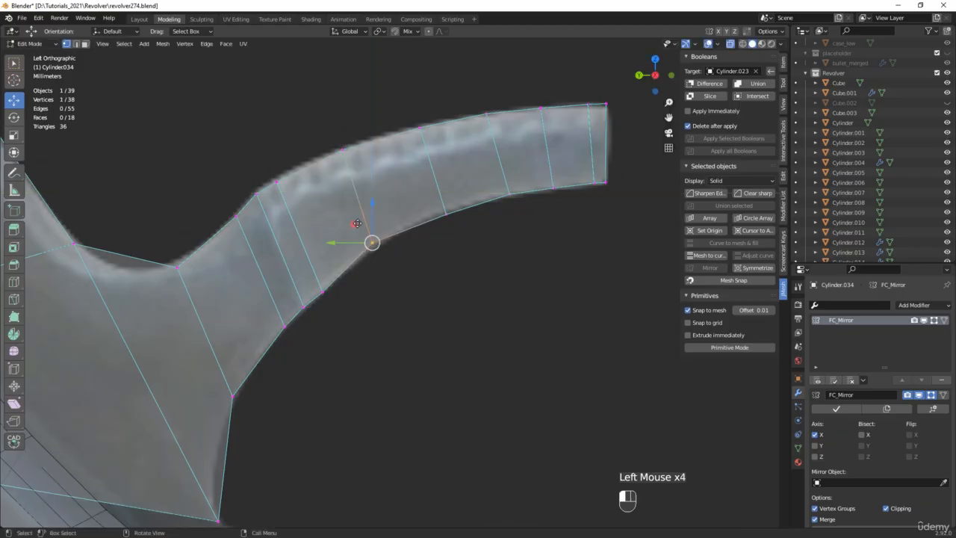
pyautogui.moveTo(357, 223); pyautogui.dragTo(362, 225)
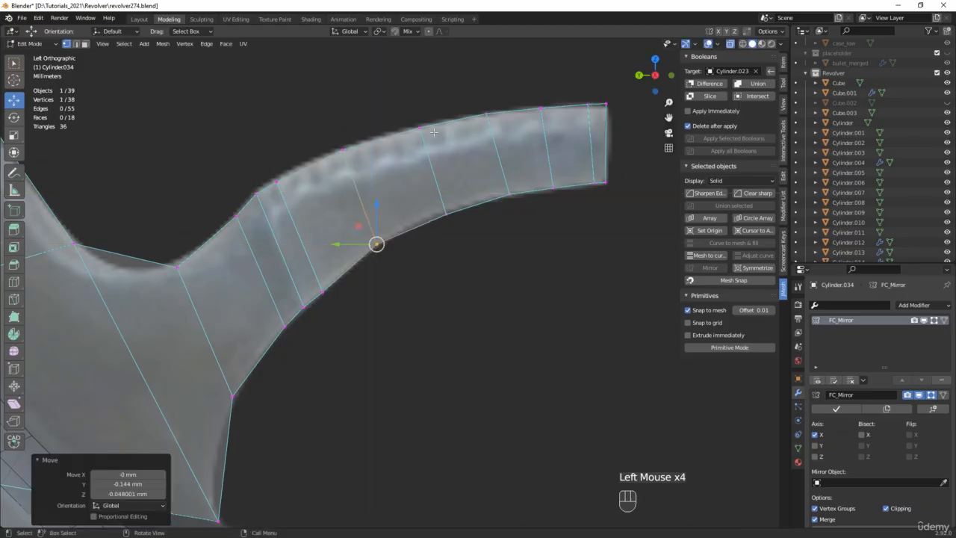
# Shift the two middle cross edges of the spur toward the hammer body, and move the outer one's upper vertex by Y -0.176 mm
pyautogui.moveTo(387, 112); pyautogui.dragTo(518, 227)
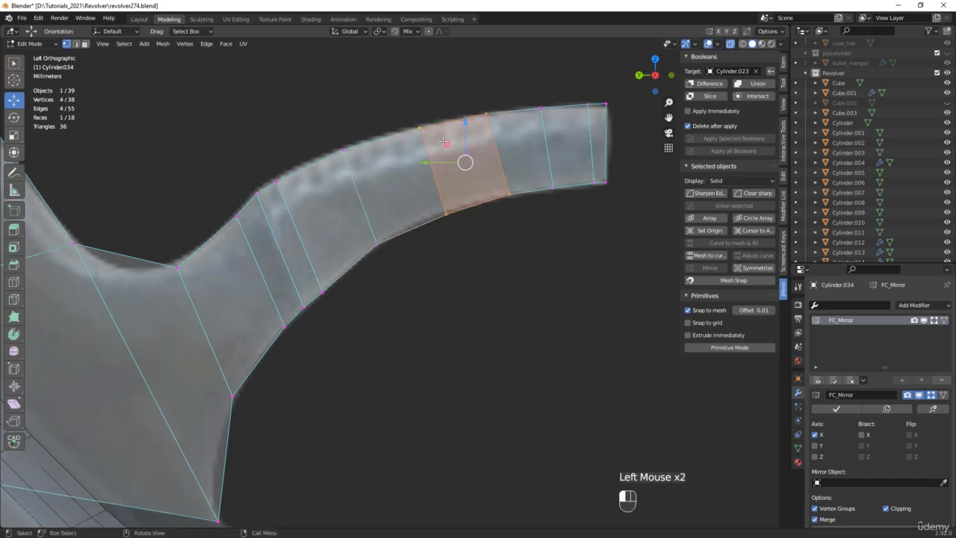
pyautogui.moveTo(443, 142); pyautogui.dragTo(429, 142)
pyautogui.click(460, 107)
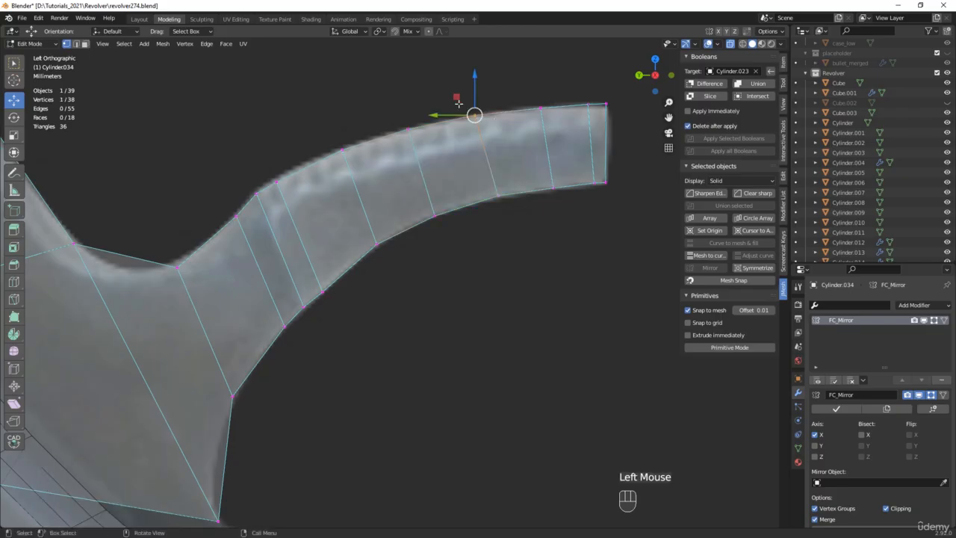
pyautogui.moveTo(461, 107); pyautogui.dragTo(463, 97)
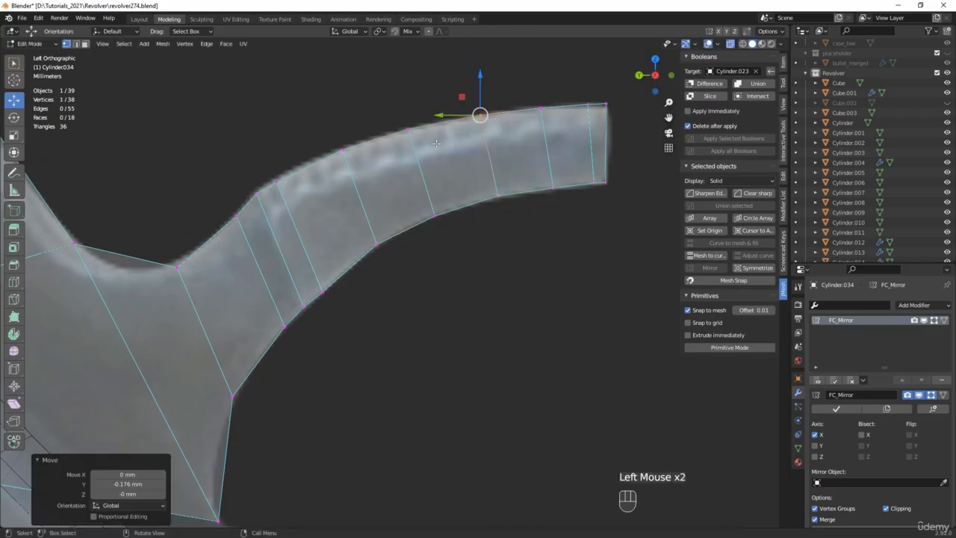
# Bevel the spur's three middle cross edges together with a width of about 0.58 mm and one segment
pyautogui.press('2')
pyautogui.click(491, 157)
pyautogui.keyDown('shift'); pyautogui.click(421, 172); pyautogui.keyUp('shift')
pyautogui.keyDown('shift'); pyautogui.click(357, 192); pyautogui.keyUp('shift')
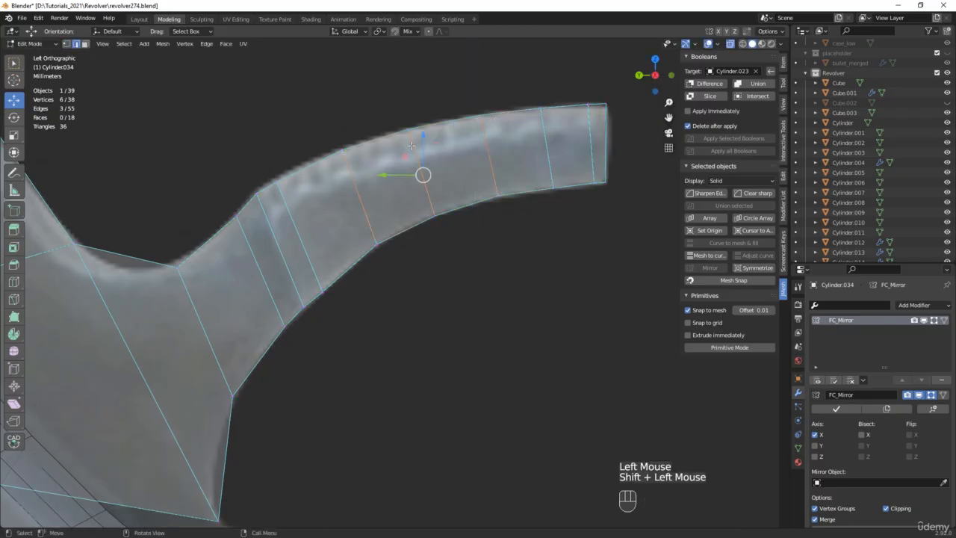
pyautogui.hotkey('ctrl', 'b')
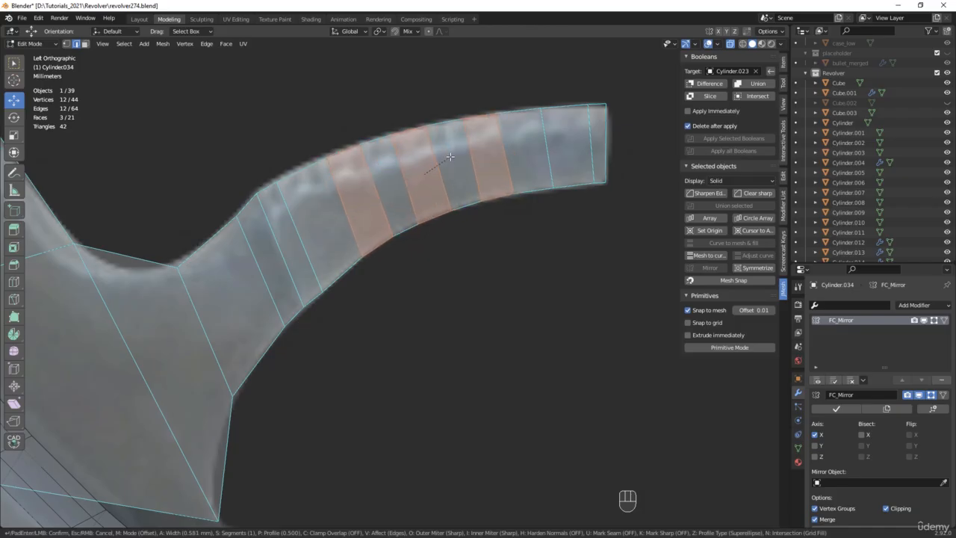
pyautogui.click(450, 156)
pyautogui.keyDown('shift'); pyautogui.moveTo(303, 248); pyautogui.dragTo(422, 241, button='middle'); pyautogui.keyUp('shift')
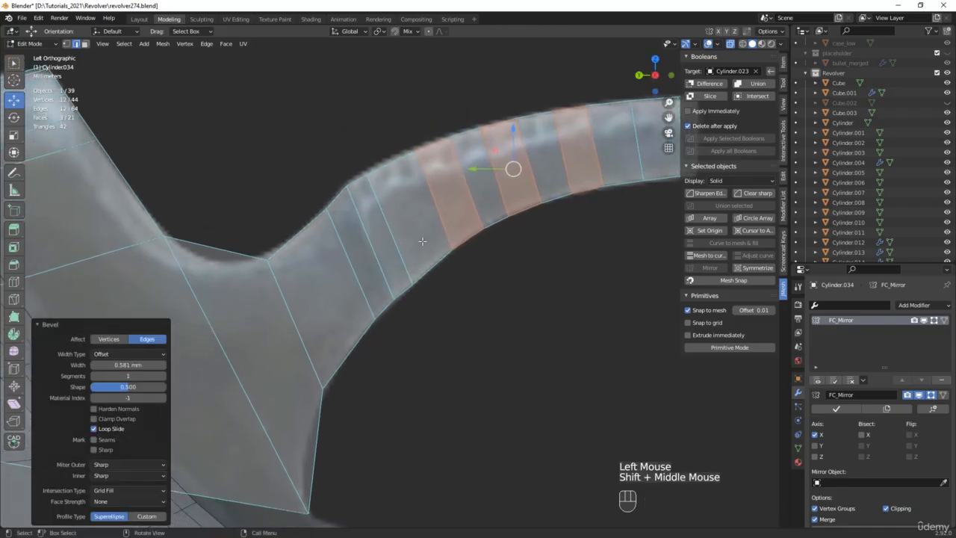
pyautogui.click(506, 290)
# Turn off see-through display and subdivide the upper and lower edges of the spur's second-to-last face with one cut
pyautogui.hotkey('alt', 'z')
pyautogui.scroll(-2, 481, 229)
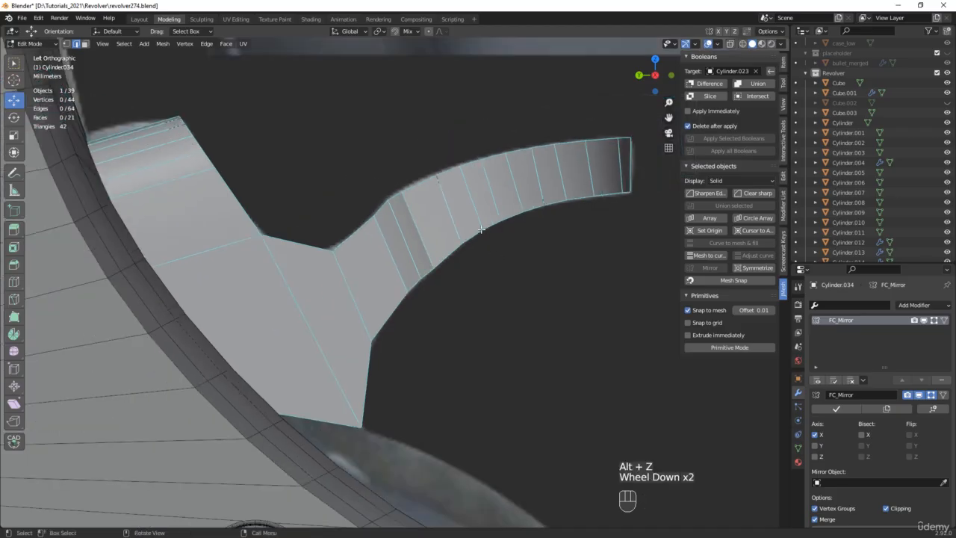
pyautogui.moveTo(481, 229); pyautogui.dragTo(478, 277, button='middle')
pyautogui.scroll(2, 568, 172)
pyautogui.click(593, 149)
pyautogui.keyDown('shift'); pyautogui.click(599, 183); pyautogui.keyUp('shift')
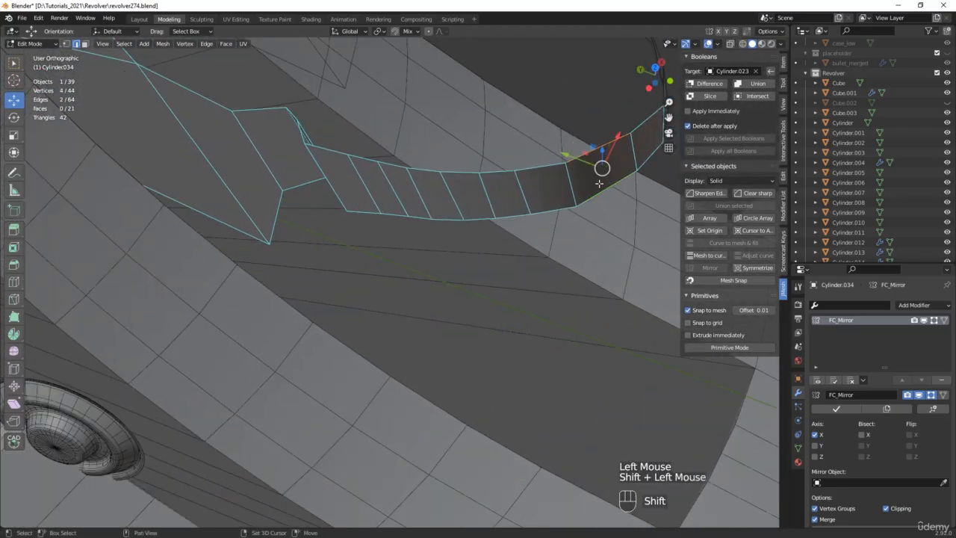
pyautogui.rightClick(602, 175)
pyautogui.click(590, 186)
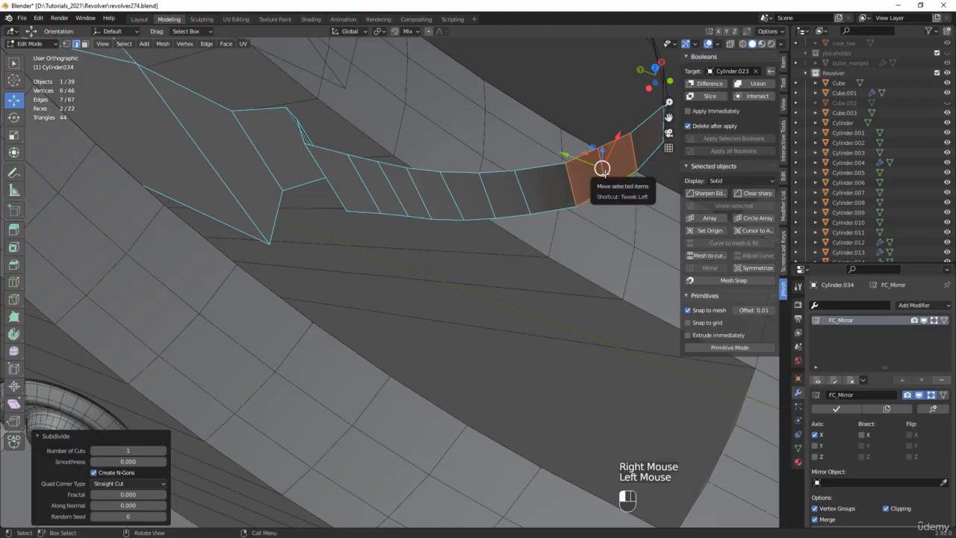
# Move the new cross edge near the spur's tip by Y -0.16 mm from above to round the outline
pyautogui.click(603, 175)
pyautogui.moveTo(526, 193); pyautogui.dragTo(679, 222, button='middle')
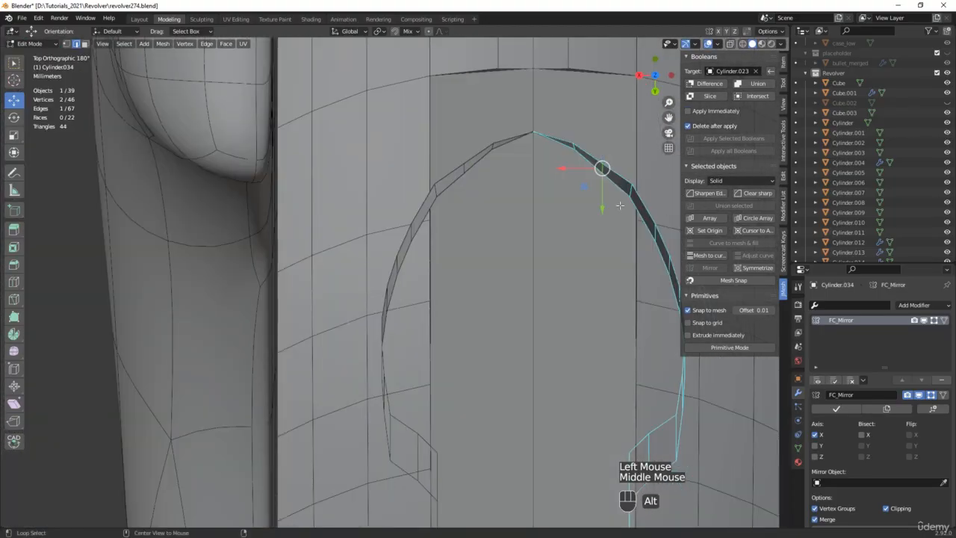
pyautogui.moveTo(601, 202); pyautogui.dragTo(602, 197)
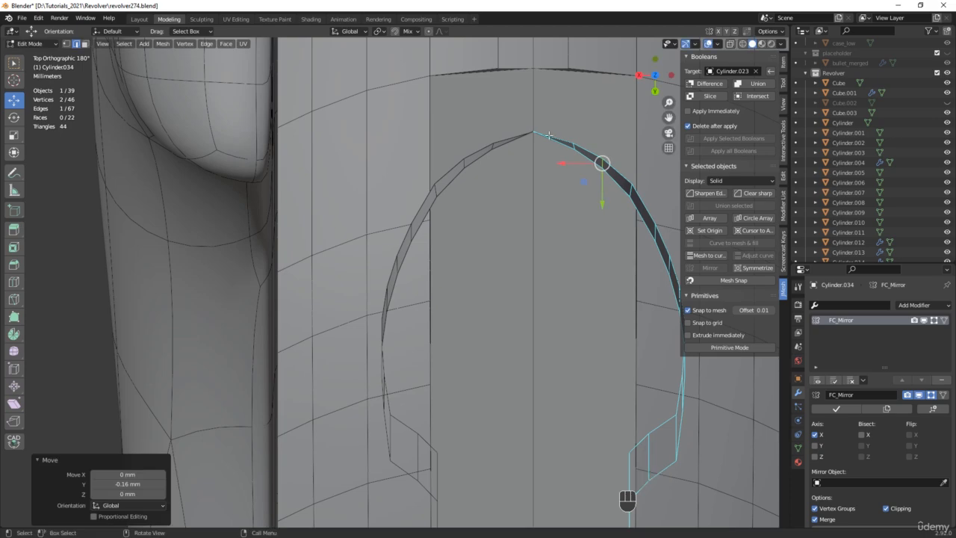
# Move the spur's cross edges between its base and tip together by Y -0.211 mm, leaving out the tip edge
pyautogui.scroll(2, 549, 136)
pyautogui.scroll(-2, 551, 142)
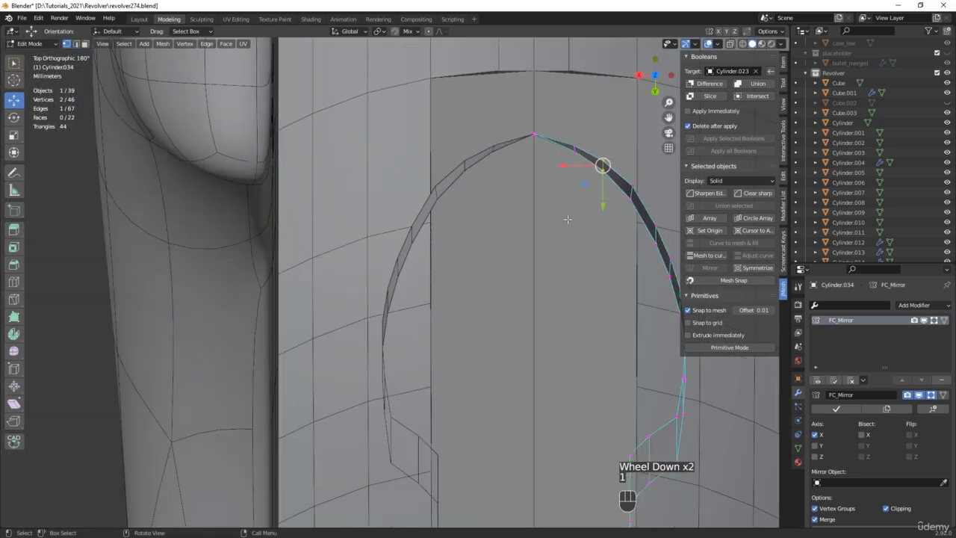
pyautogui.keyDown('shift'); pyautogui.moveTo(593, 200); pyautogui.dragTo(478, 187, button='middle'); pyautogui.keyUp('shift')
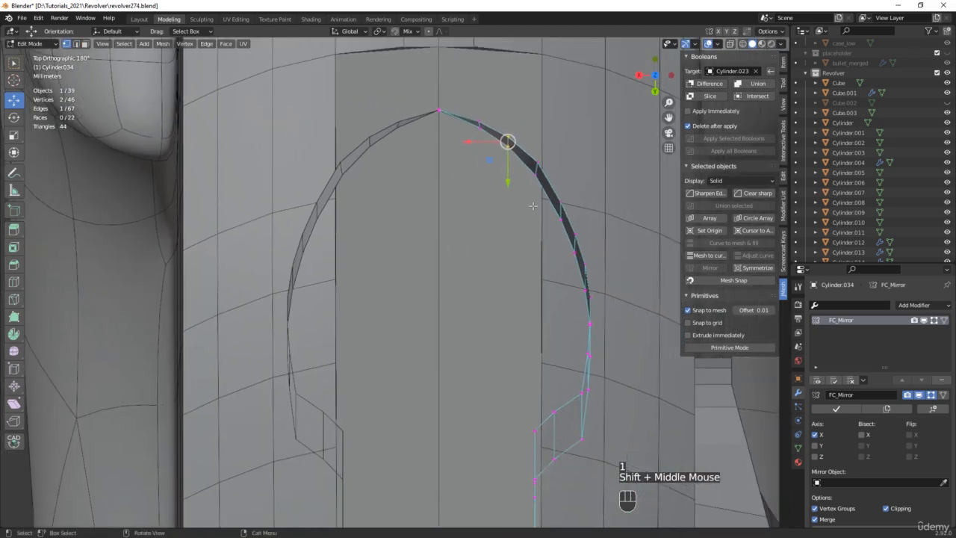
pyautogui.moveTo(532, 205); pyautogui.dragTo(481, 204, button='middle')
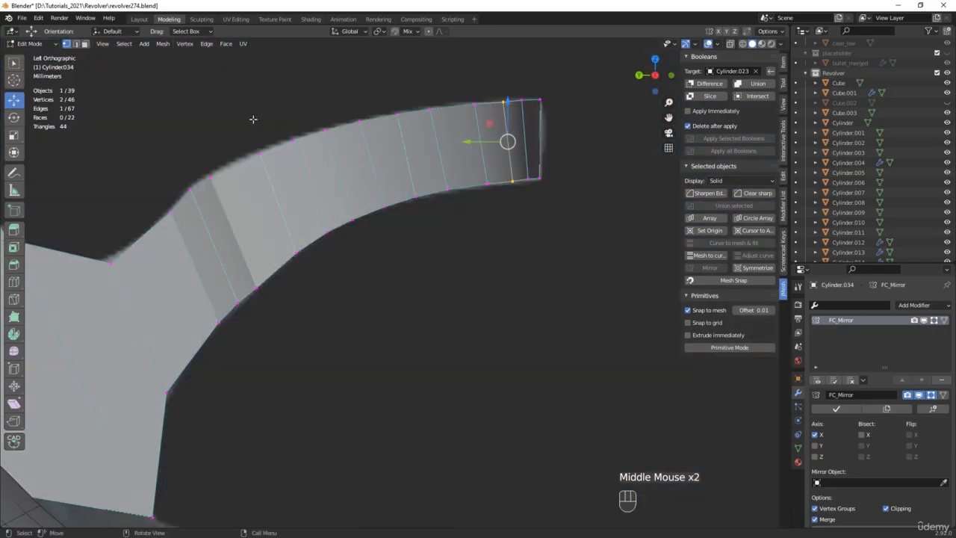
pyautogui.moveTo(255, 113); pyautogui.dragTo(420, 286)
pyautogui.keyDown('shift'); pyautogui.moveTo(353, 85); pyautogui.dragTo(509, 251); pyautogui.keyUp('shift')
pyautogui.keyDown('shift'); pyautogui.moveTo(423, 73); pyautogui.dragTo(526, 217); pyautogui.keyUp('shift')
pyautogui.moveTo(525, 216); pyautogui.dragTo(600, 241, button='middle')
pyautogui.scroll(-1, 396, 221)
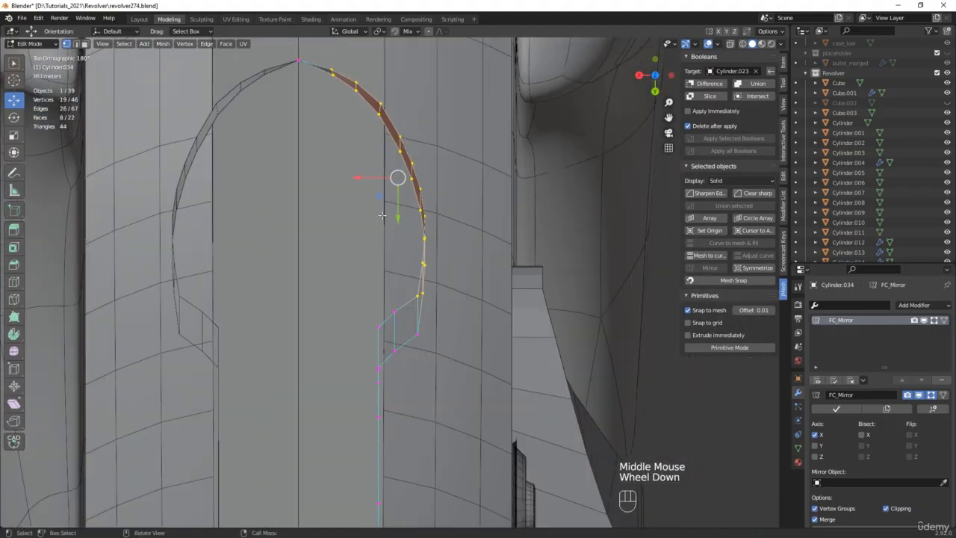
pyautogui.keyDown('shift'); pyautogui.moveTo(381, 215); pyautogui.dragTo(432, 257, button='middle'); pyautogui.keyUp('shift')
pyautogui.moveTo(445, 250); pyautogui.dragTo(444, 249)
pyautogui.scroll(-2, 443, 249)
pyautogui.hotkey('alt', 'z')
pyautogui.moveTo(443, 249); pyautogui.dragTo(350, 196, button='middle')
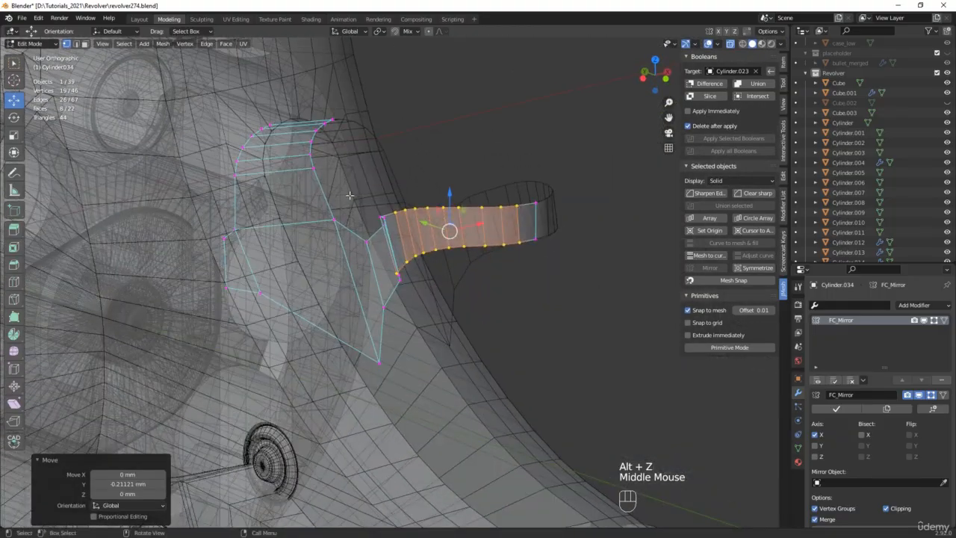
pyautogui.hotkey('alt', 'z')
pyautogui.moveTo(515, 246)
pyautogui.mouseDown(button='middle')
pyautogui.moveTo(524, 250)
pyautogui.moveTo(407, 284)
pyautogui.moveTo(418, 295)
pyautogui.moveTo(583, 228)
pyautogui.mouseUp(button='middle')
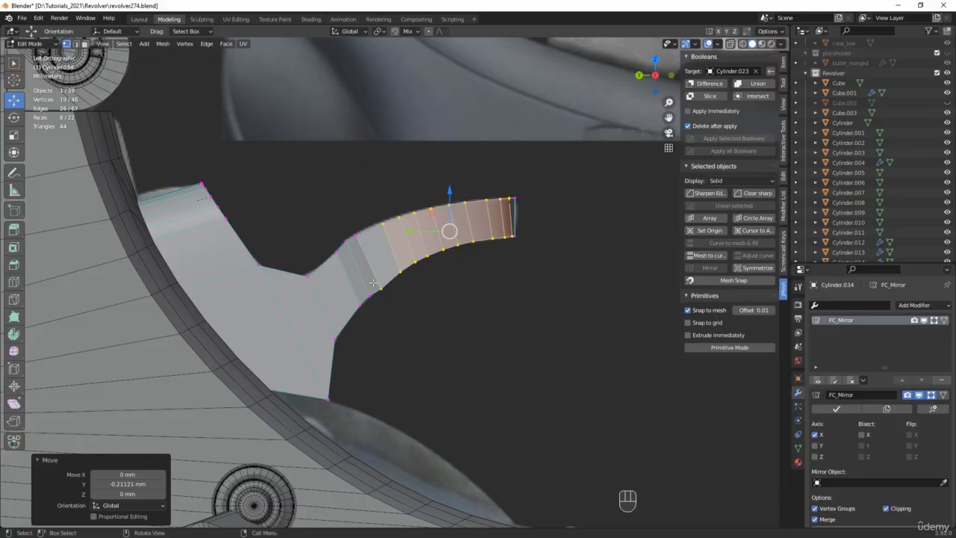
pyautogui.scroll(2, 373, 283)
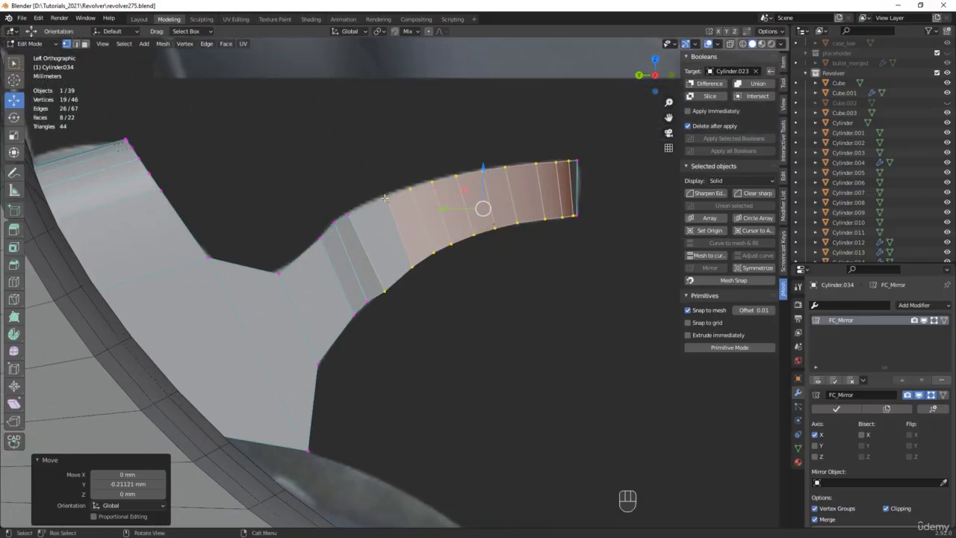
# Isolate the hammer with the reference image in local view, leave only the hammer selected, and turn on see-through display
pyautogui.scroll(-12, 385, 197)
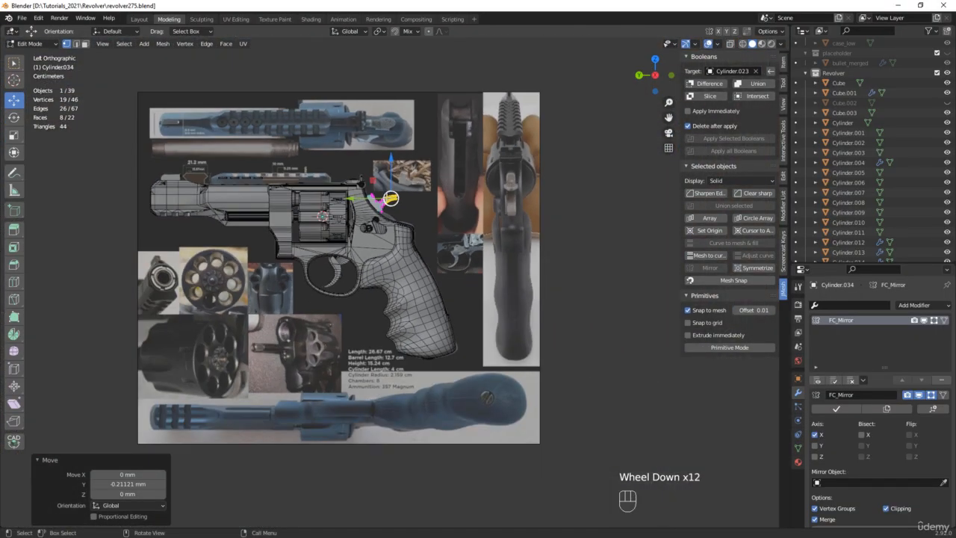
pyautogui.press('Tab')
pyautogui.keyDown('shift'); pyautogui.click(433, 120); pyautogui.keyUp('shift')
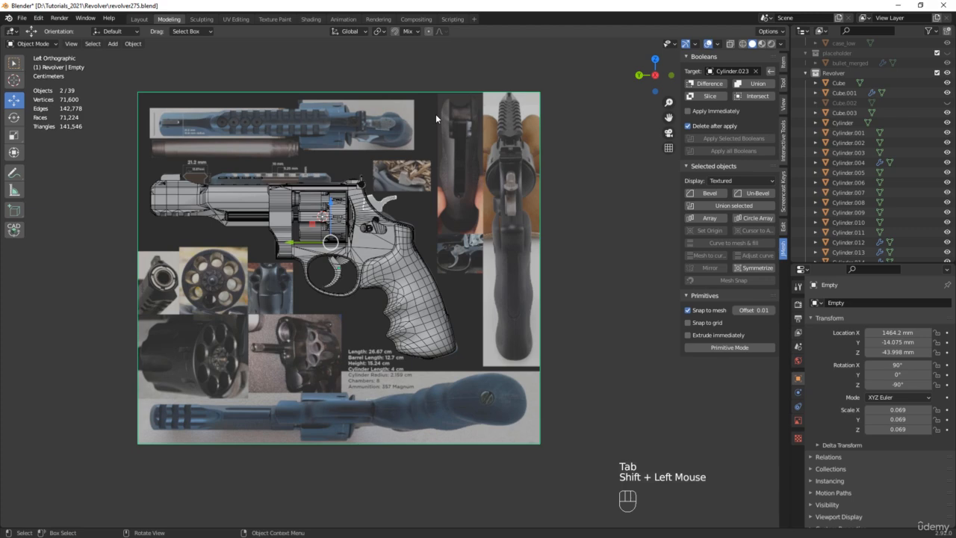
pyautogui.press('/')
pyautogui.scroll(11, 441, 217)
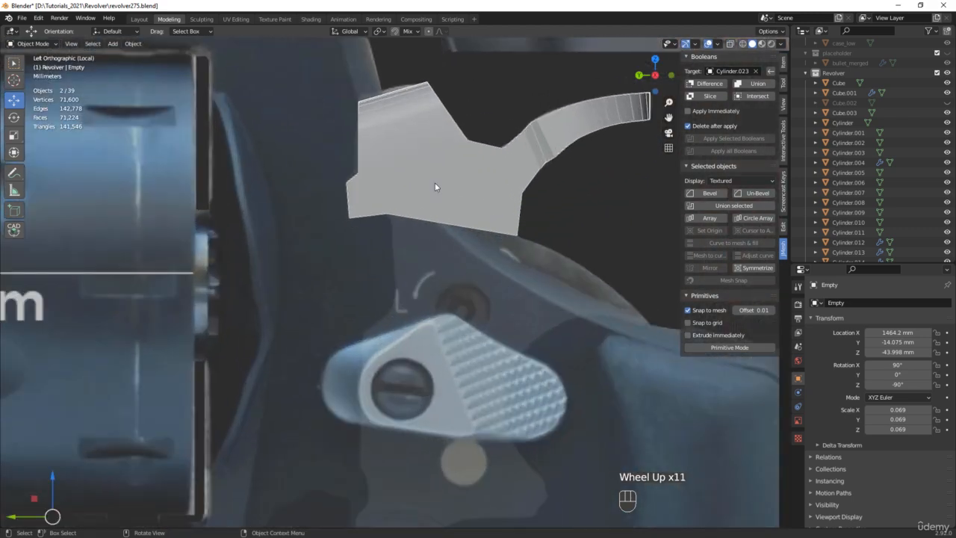
pyautogui.click(435, 182)
pyautogui.click(433, 148)
pyautogui.click(433, 149)
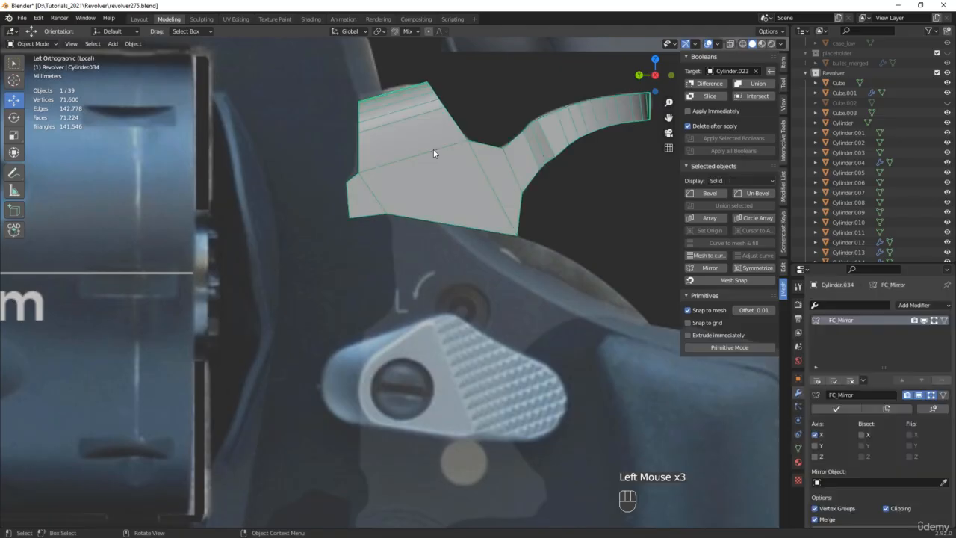
pyautogui.hotkey('alt', 'z')
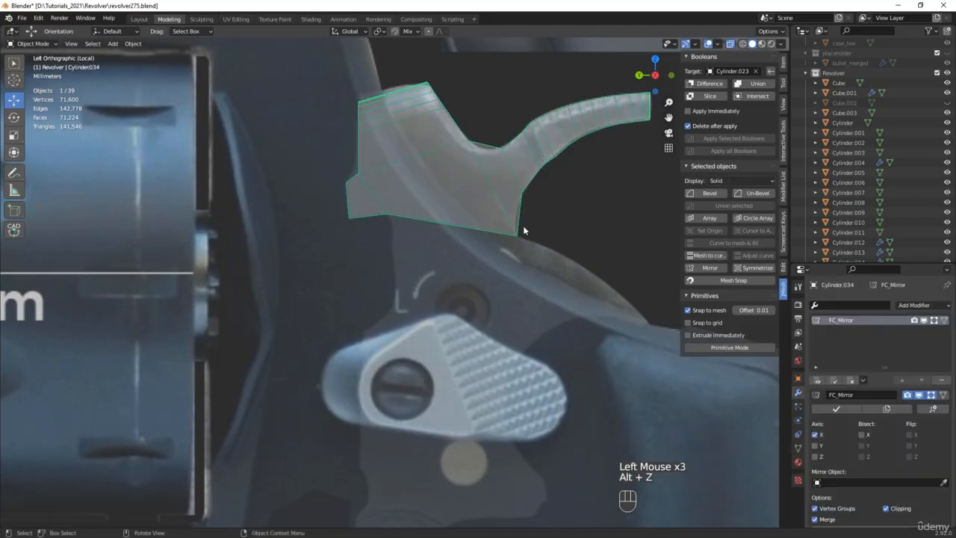
# Subdivide the upper and rear edges of the face between the hammer's body and neck with one cut
pyautogui.scroll(5, 512, 196)
pyautogui.keyDown('shift'); pyautogui.moveTo(486, 132); pyautogui.dragTo(476, 208, button='middle'); pyautogui.keyUp('shift')
pyautogui.hotkey('ctrl', 'z')
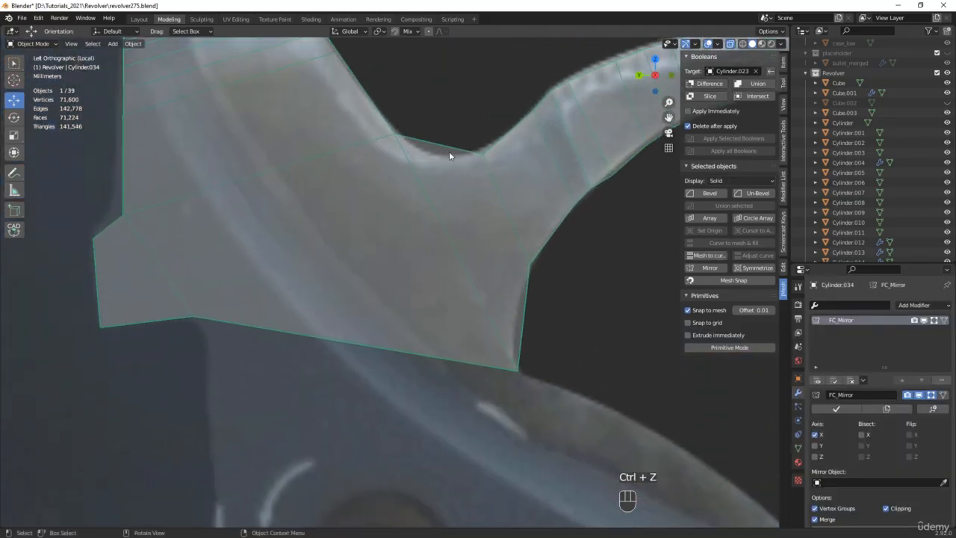
pyautogui.press('Tab')
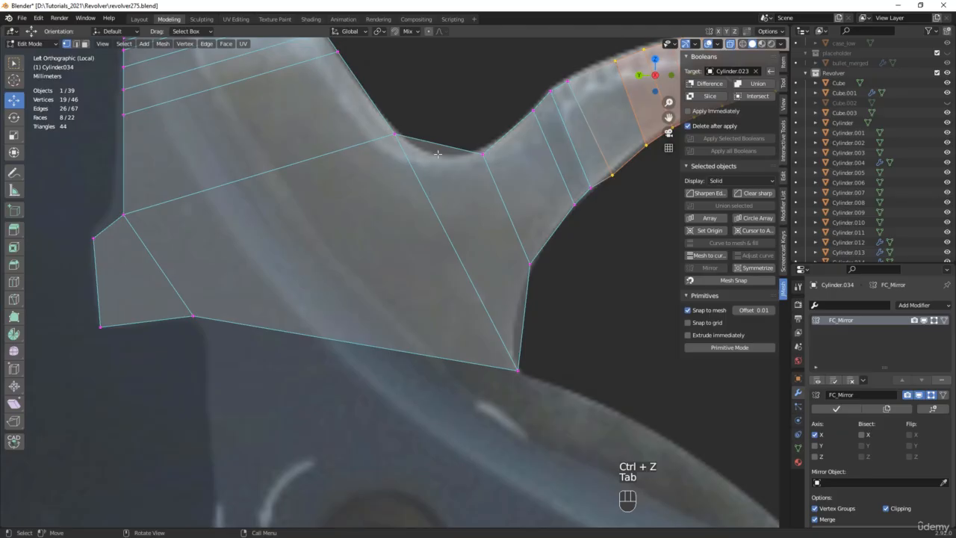
pyautogui.press('2')
pyautogui.click(439, 146)
pyautogui.keyDown('shift'); pyautogui.click(526, 316); pyautogui.keyUp('shift')
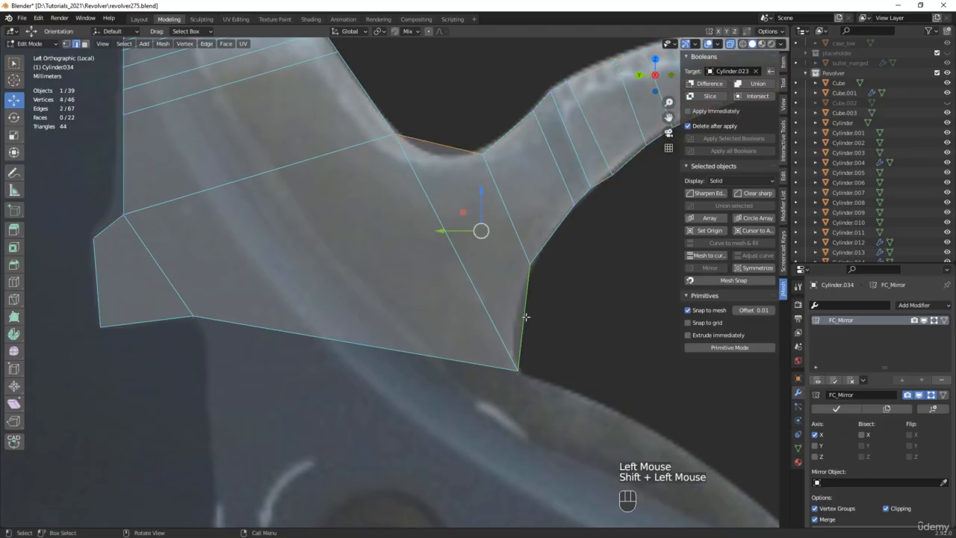
pyautogui.rightClick(497, 261)
pyautogui.click(496, 260)
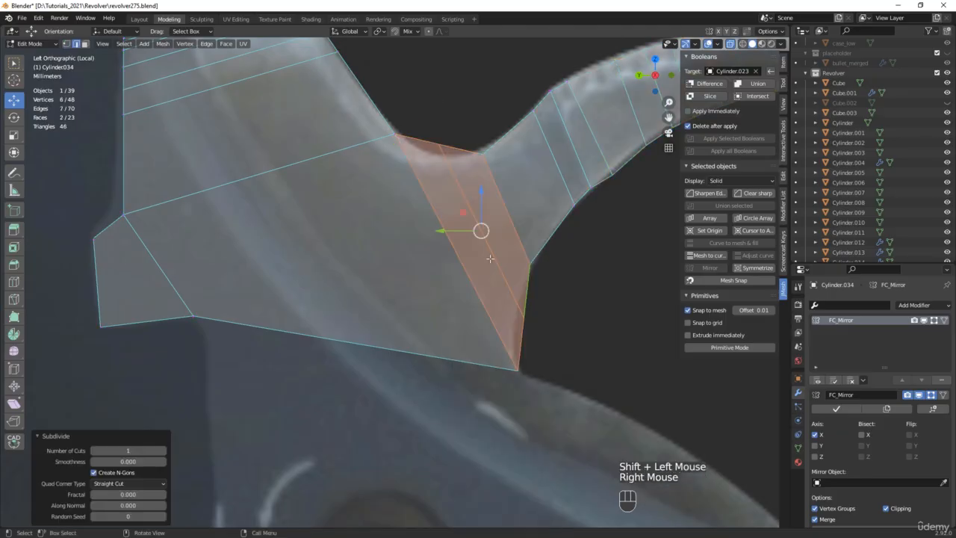
# Move the new cross edge's upper and lower vertices to follow the hammer's curved outline in the reference image
pyautogui.press('1')
pyautogui.click(440, 144)
pyautogui.moveTo(439, 144)
pyautogui.mouseDown()
pyautogui.moveTo(424, 129)
pyautogui.moveTo(427, 139)
pyautogui.mouseUp()
pyautogui.click(523, 317)
pyautogui.moveTo(523, 316); pyautogui.dragTo(495, 286)
# Extrude the hammer body's long bottom edge downward by Y -1.0375 mm and Z -10.375 mm
pyautogui.scroll(-2, 495, 286)
pyautogui.moveTo(495, 286); pyautogui.dragTo(431, 194, button='middle')
pyautogui.click(428, 321)
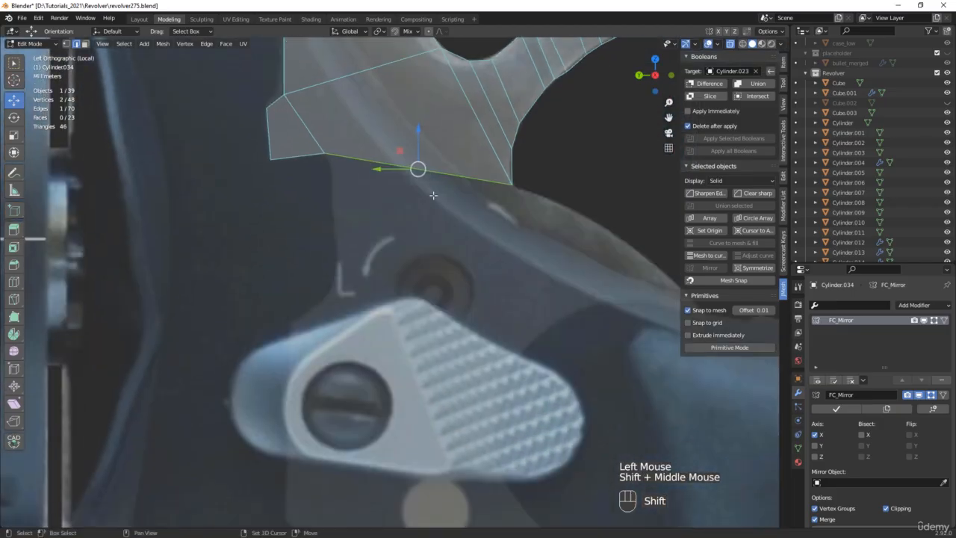
pyautogui.press('d')
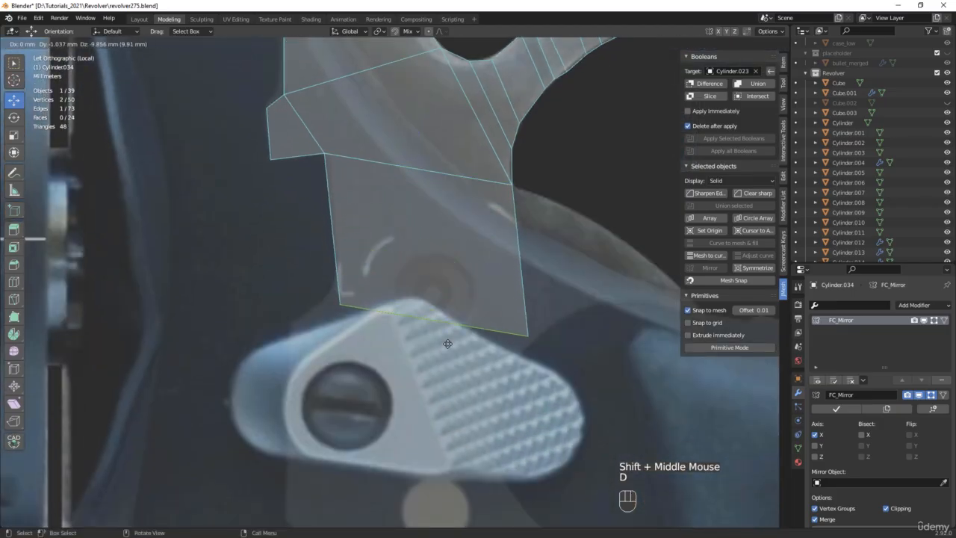
pyautogui.click(447, 348)
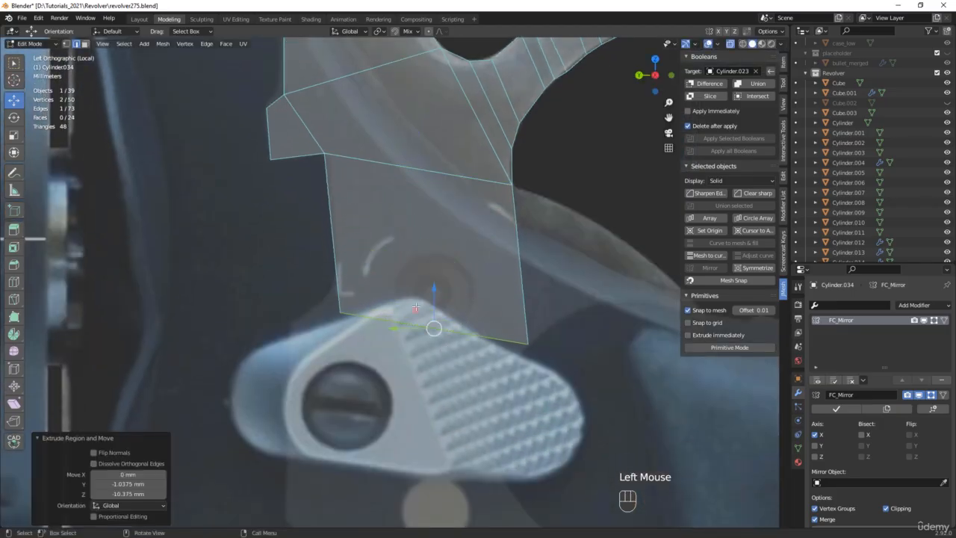
# Move the lower front vertex of the extruded face by Y 0.162 mm and Z 1.978 mm
pyautogui.press('1')
pyautogui.click(338, 315)
pyautogui.moveTo(323, 294); pyautogui.dragTo(321, 264)
pyautogui.keyDown('shift'); pyautogui.moveTo(462, 292); pyautogui.dragTo(334, 307, button='middle'); pyautogui.keyUp('shift')
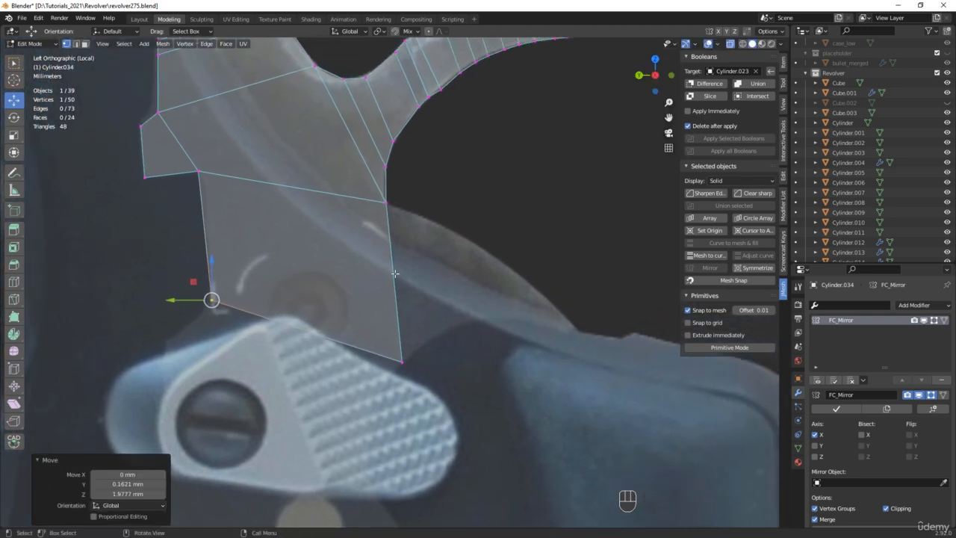
# Delete the six inner edges across the hammer's body and neck so that only their outline is left
pyautogui.keyDown('shift'); pyautogui.moveTo(388, 263); pyautogui.dragTo(447, 348, button='middle'); pyautogui.keyUp('shift')
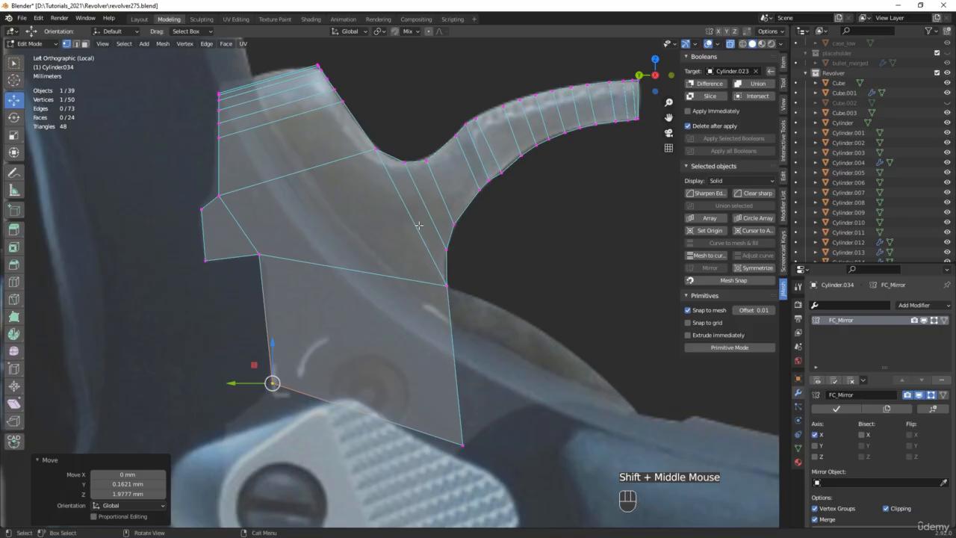
pyautogui.scroll(1, 419, 225)
pyautogui.press('2')
pyautogui.moveTo(449, 178); pyautogui.dragTo(368, 212)
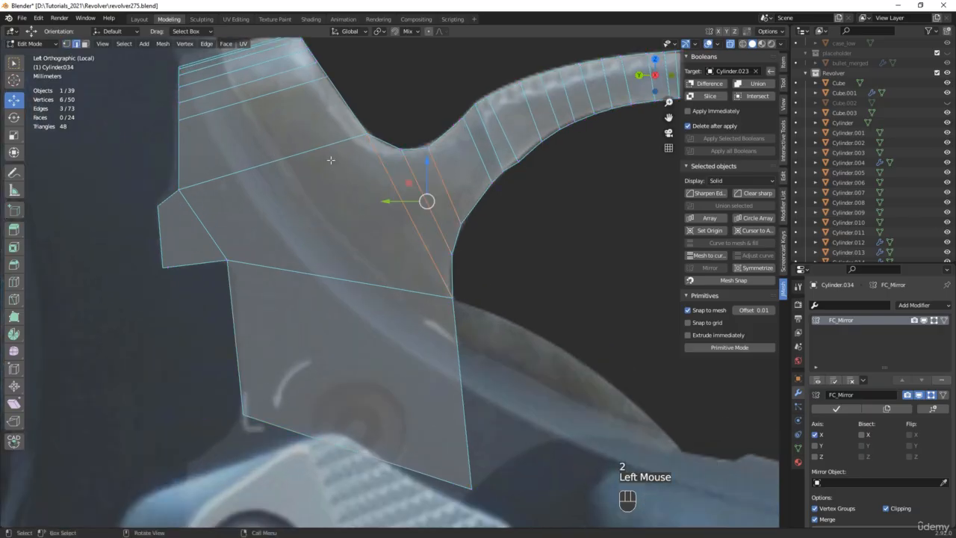
pyautogui.keyDown('shift'); pyautogui.click(331, 156); pyautogui.keyUp('shift')
pyautogui.keyDown('shift'); pyautogui.click(360, 276); pyautogui.keyUp('shift')
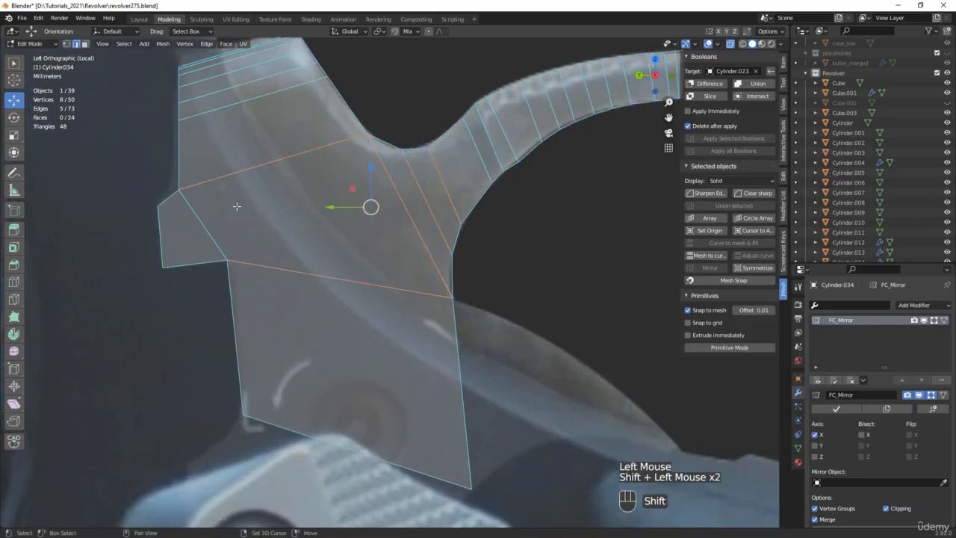
pyautogui.keyDown('shift'); pyautogui.click(212, 217); pyautogui.keyUp('shift')
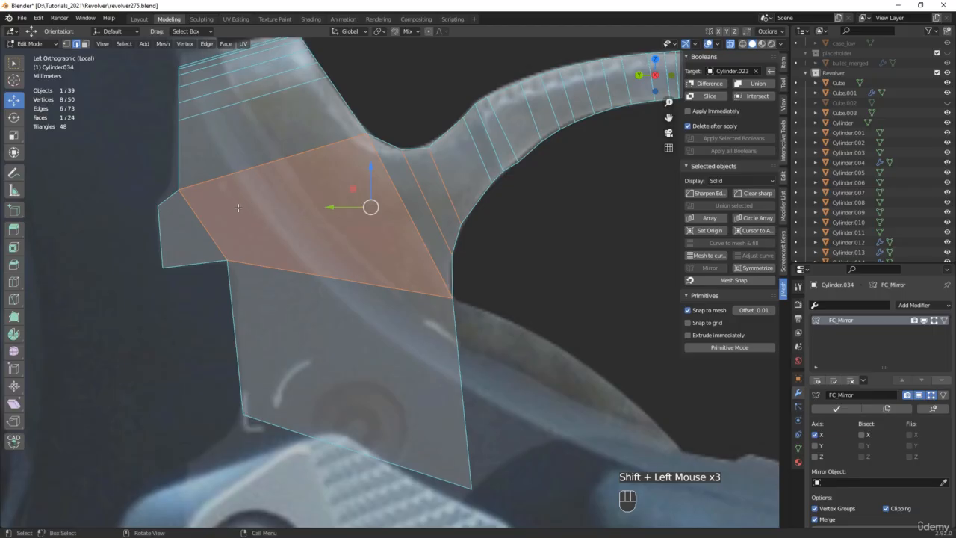
pyautogui.press('x')
pyautogui.click(316, 238)
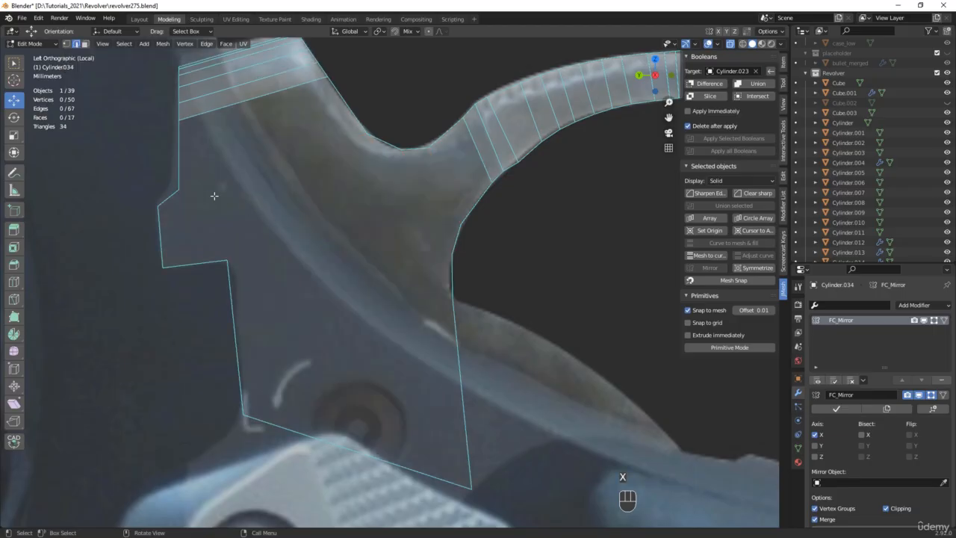
# Bevel the corner vertex above the hammer's front projection with a width of about 0.802 mm and two segments
pyautogui.keyDown('shift'); pyautogui.moveTo(162, 175); pyautogui.dragTo(298, 192, button='middle'); pyautogui.keyUp('shift')
pyautogui.scroll(1, 301, 196)
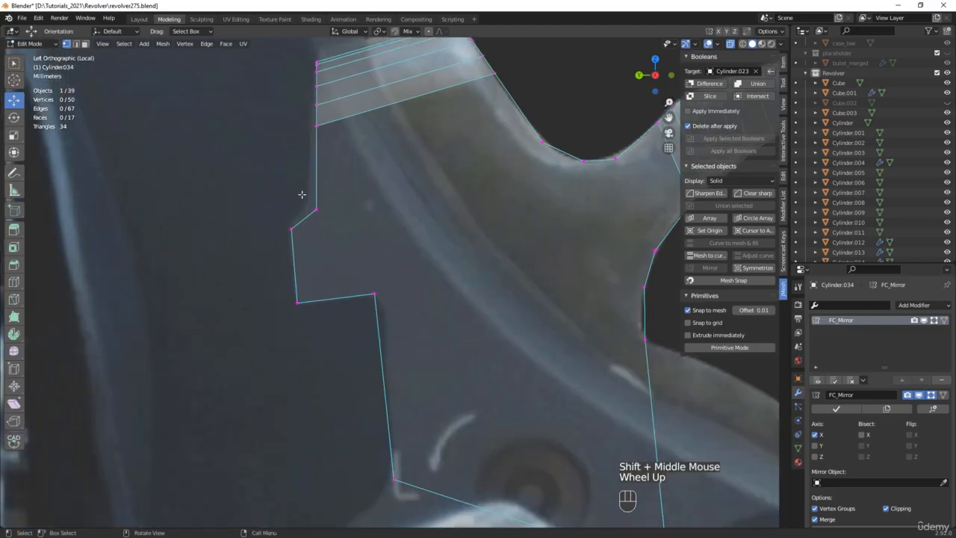
pyautogui.click(313, 207)
pyautogui.hotkey('ctrl', 'b')
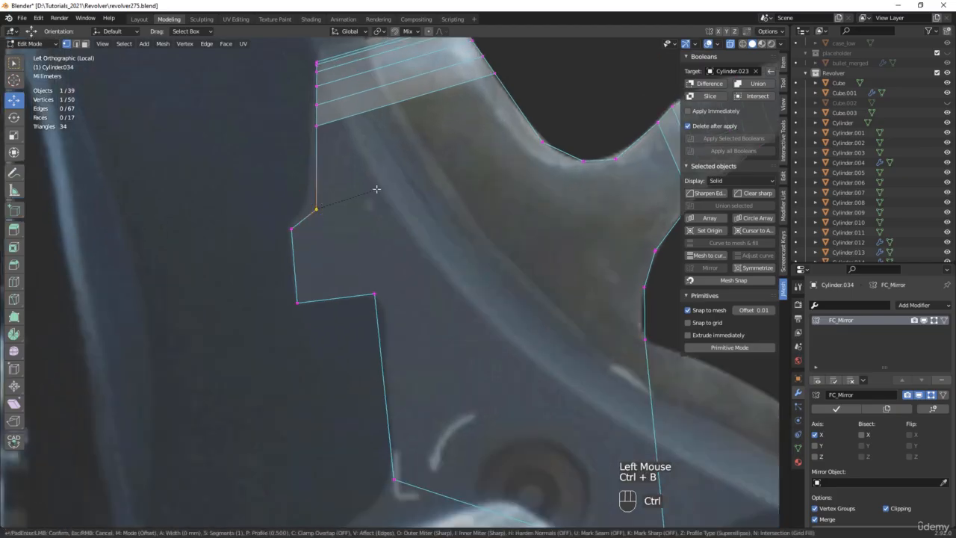
pyautogui.press('v')
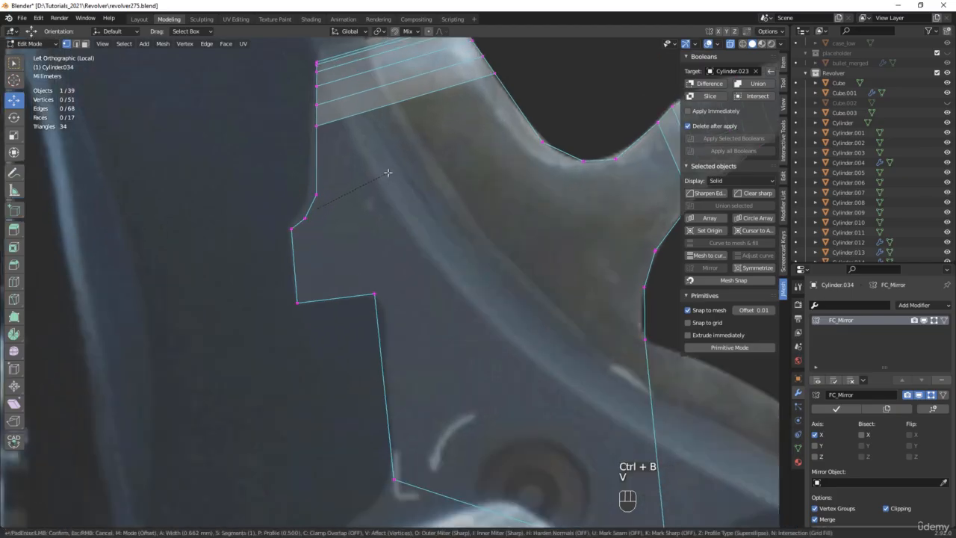
pyautogui.scroll(1, 388, 172)
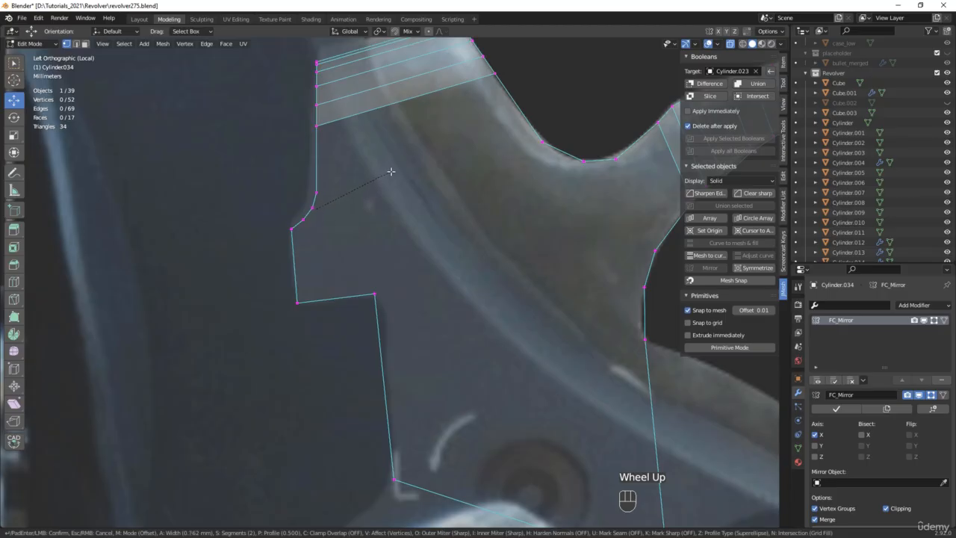
pyautogui.click(391, 172)
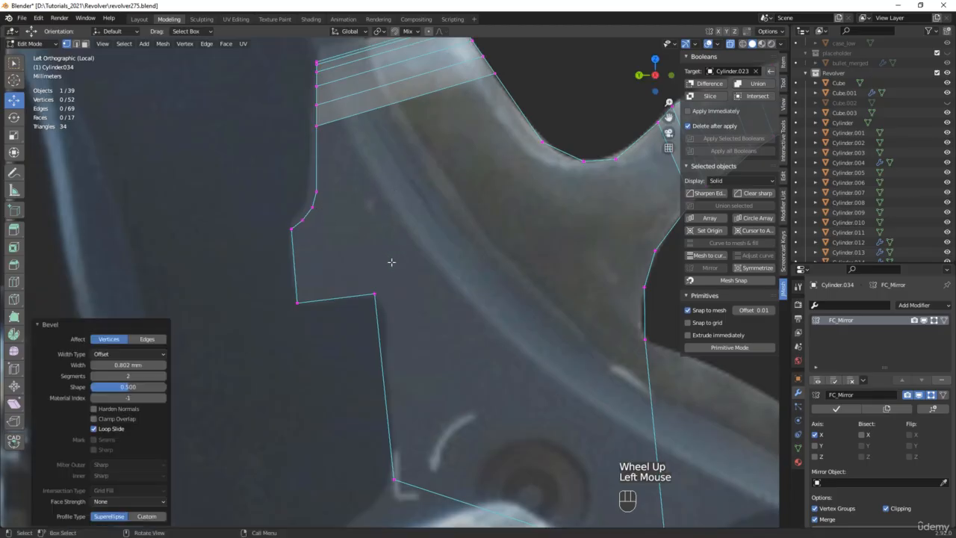
# Bevel the inner corner vertex below the front projection with a width of about 1.23 mm and three segments
pyautogui.click(390, 274)
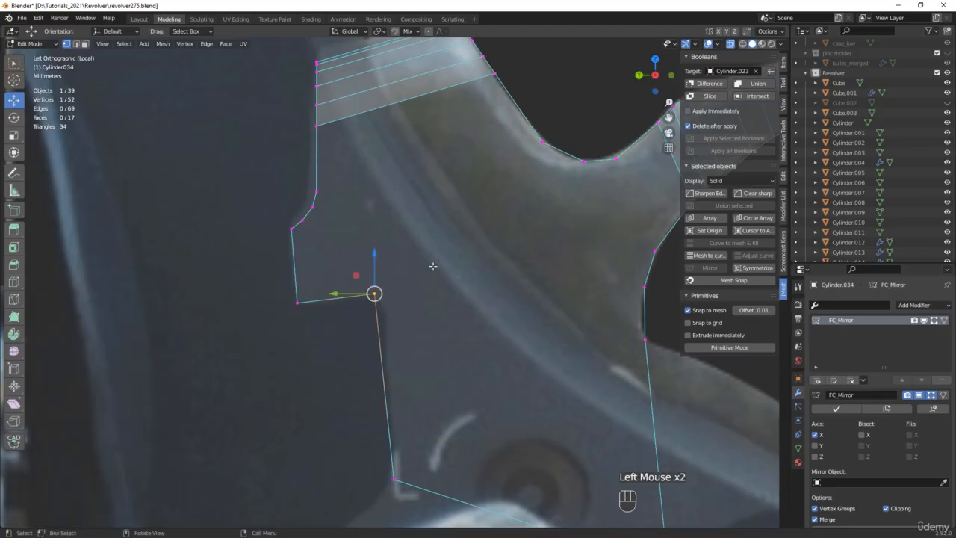
pyautogui.hotkey('ctrl', 'b')
pyautogui.press('v')
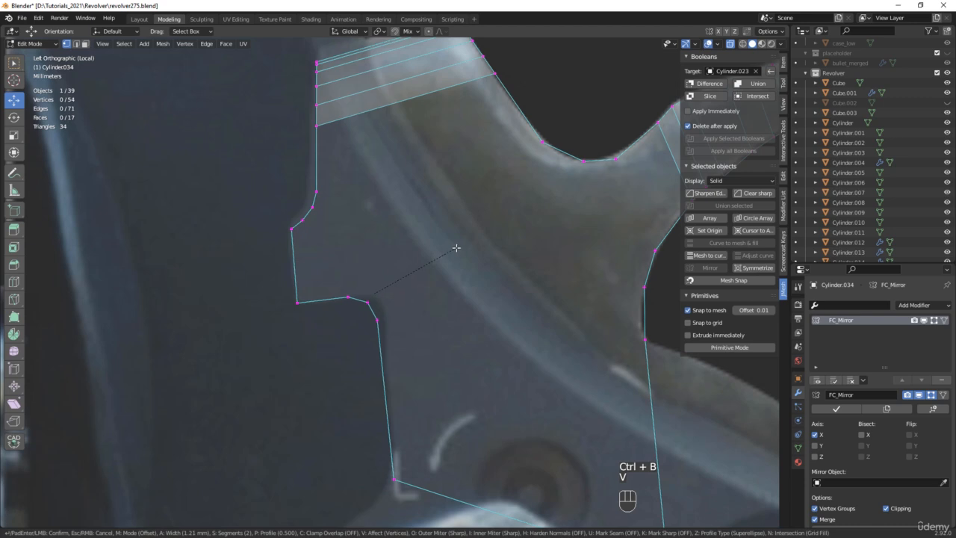
pyautogui.scroll(1, 457, 247)
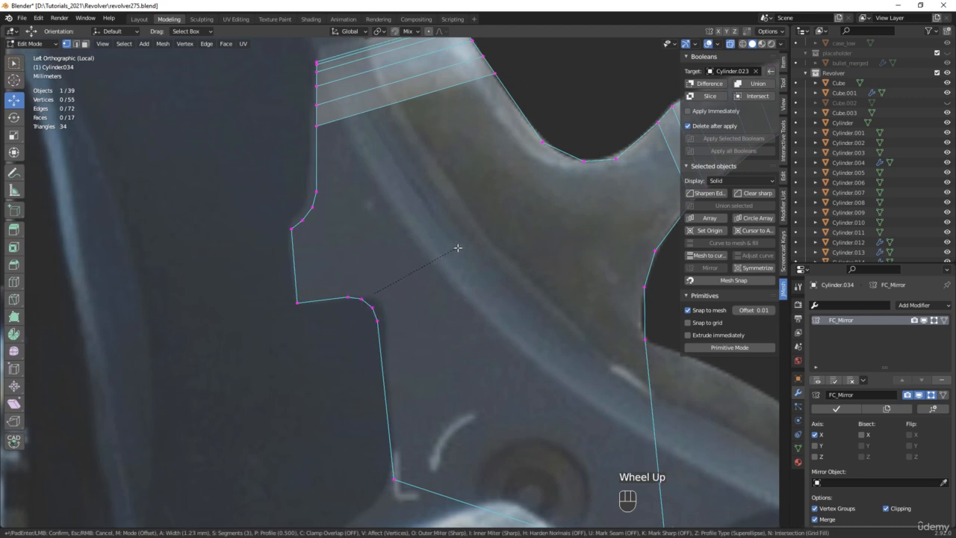
pyautogui.click(459, 247)
# Move the four vertices of the rounded inner corner together by Y -0.360 mm and Z 0.090 mm
pyautogui.press('w')
pyautogui.moveTo(333, 277); pyautogui.dragTo(414, 337)
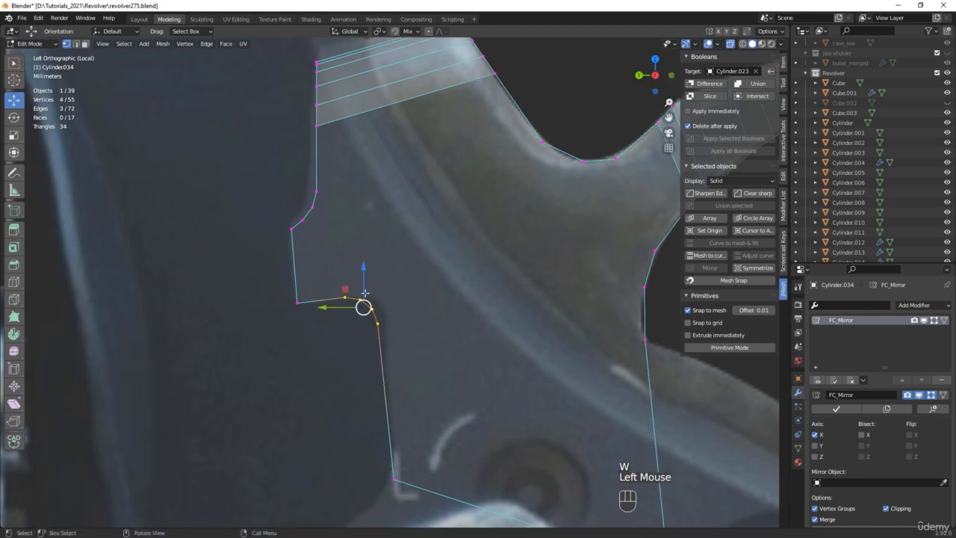
pyautogui.moveTo(348, 288); pyautogui.dragTo(356, 285)
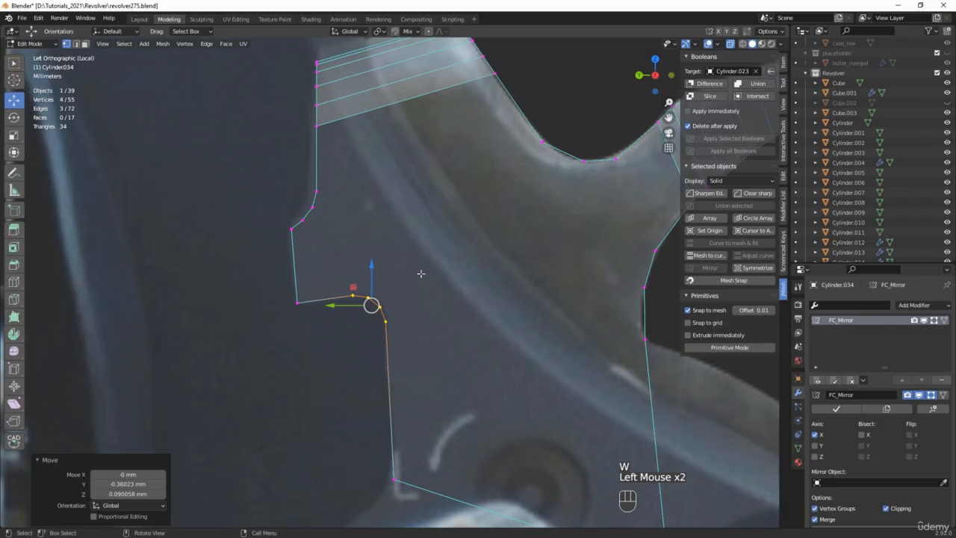
# Move the lowest vertex of the notch between the hammer's head and spur by about Y 0.394 mm and Z 0.038 mm
pyautogui.keyDown('shift'); pyautogui.moveTo(420, 274); pyautogui.dragTo(301, 336, button='middle'); pyautogui.keyUp('shift')
pyautogui.scroll(1, 481, 207)
pyautogui.click(450, 232)
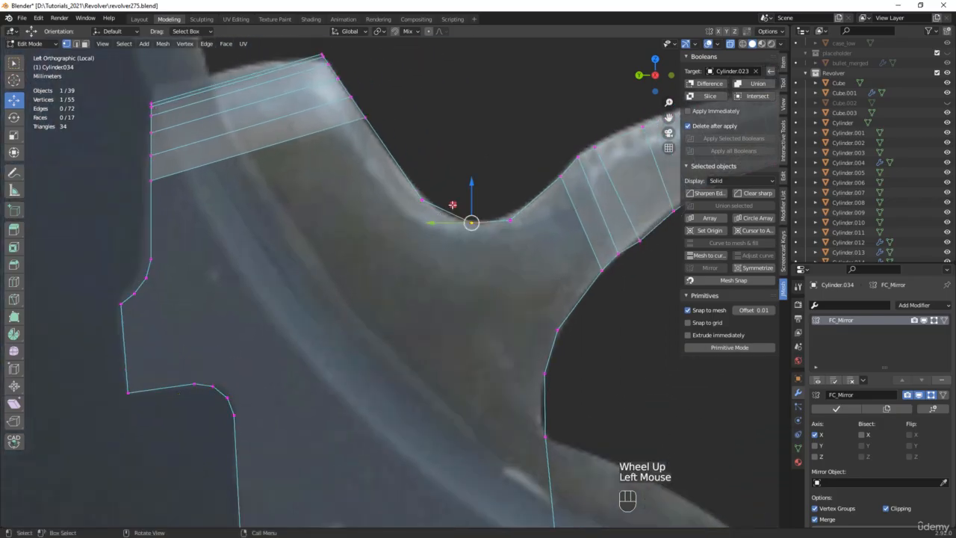
pyautogui.moveTo(453, 204); pyautogui.dragTo(441, 203)
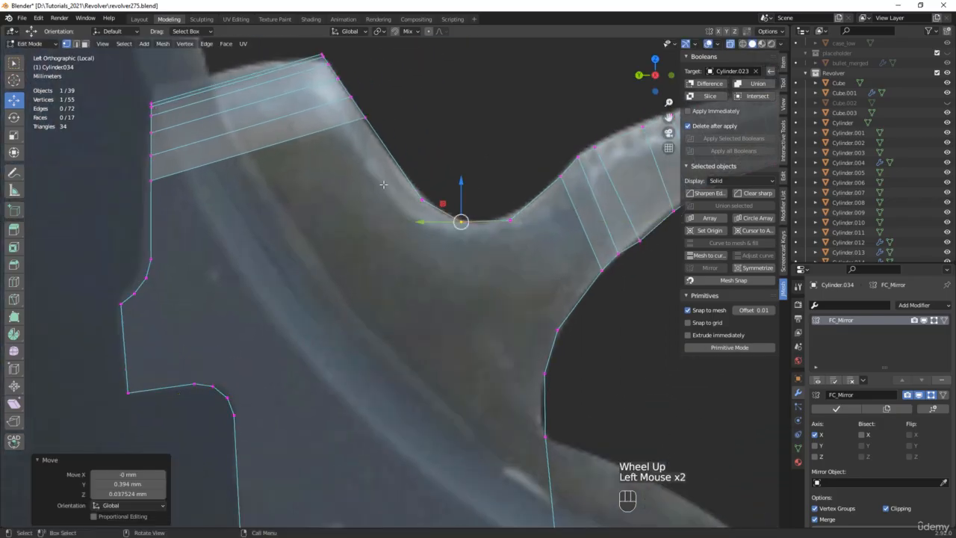
# Bevel the three vertices along the bottom of the notch between head and spur with a width of about 0.436 mm and one segment
pyautogui.keyDown('shift'); pyautogui.moveTo(490, 277); pyautogui.dragTo(446, 224, button='middle'); pyautogui.keyUp('shift')
pyautogui.scroll(-1, 446, 225)
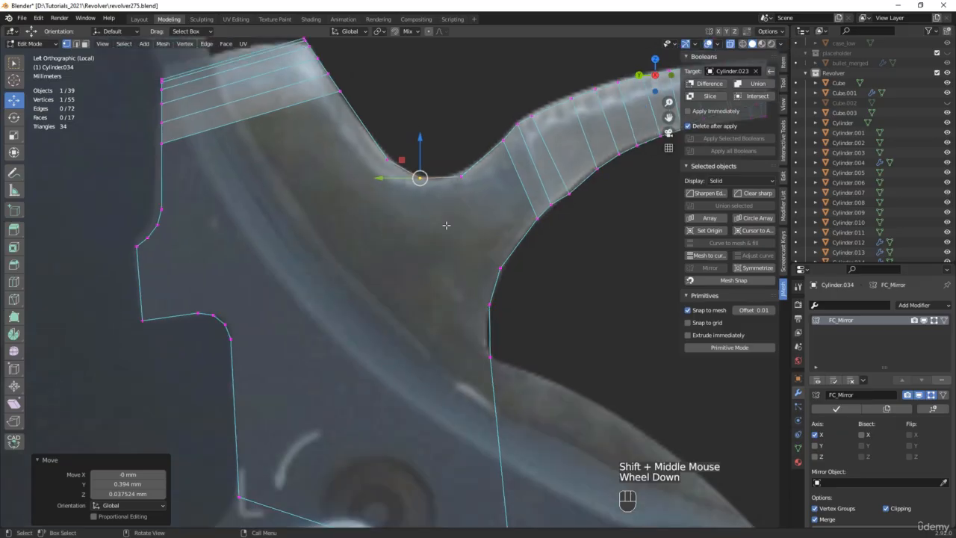
pyautogui.moveTo(336, 133); pyautogui.dragTo(474, 213)
pyautogui.hotkey('ctrl', 'b')
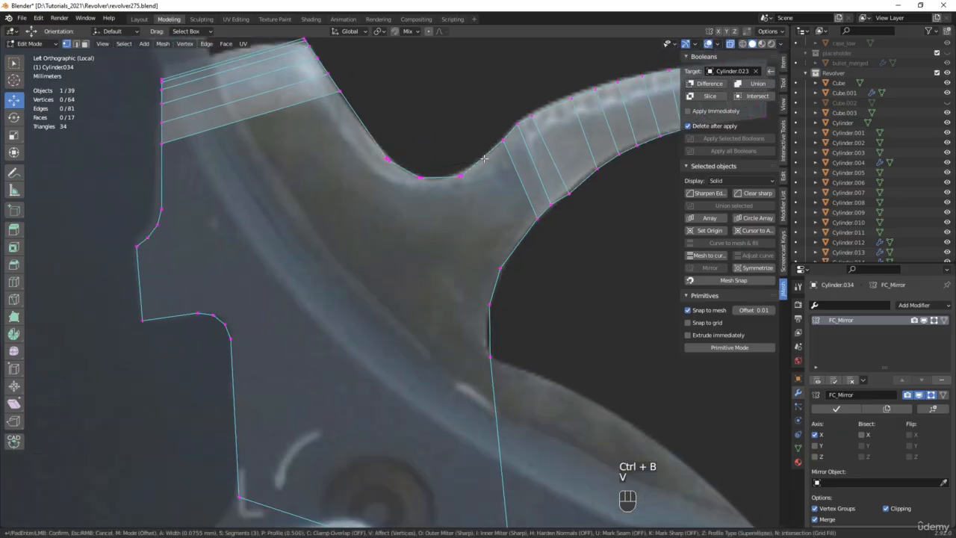
pyautogui.press('v')
pyautogui.scroll(-1, 487, 156)
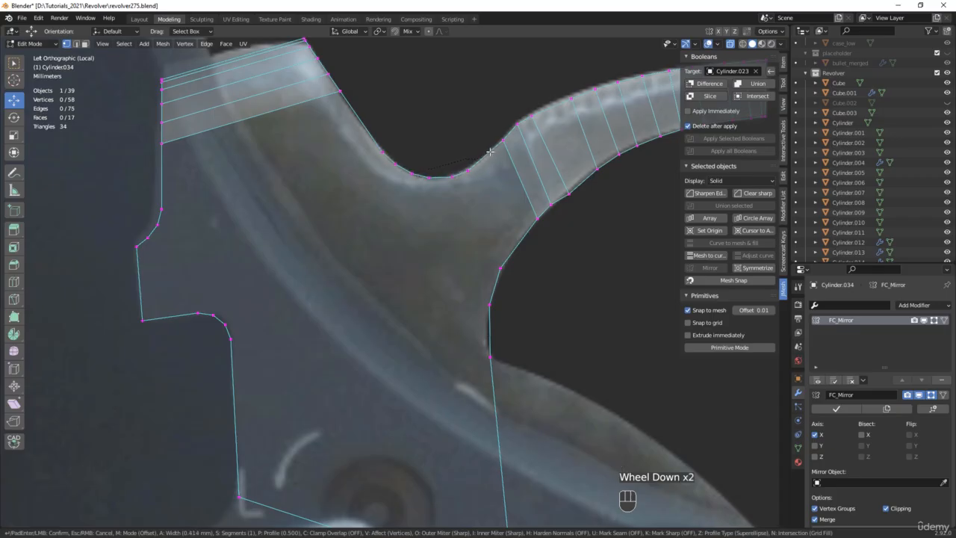
pyautogui.click(492, 163)
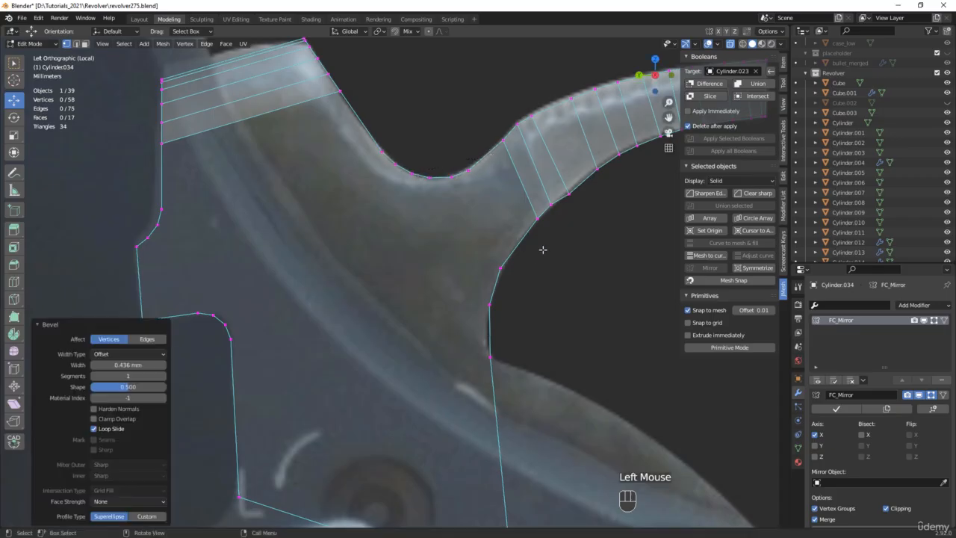
# Nudge the rear outline's corner vertex slightly upward and move the vertex above it by about Y 0.045 mm and Z -0.158 mm
pyautogui.keyDown('shift'); pyautogui.moveTo(543, 249); pyautogui.dragTo(507, 321, button='middle'); pyautogui.keyUp('shift')
pyautogui.click(479, 340)
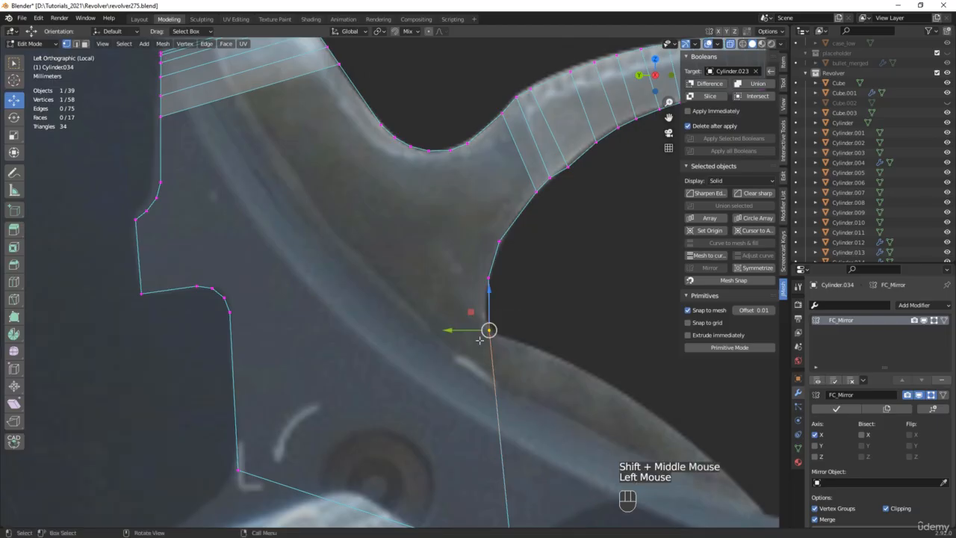
pyautogui.moveTo(471, 309); pyautogui.dragTo(471, 306)
pyautogui.click(478, 285)
pyautogui.moveTo(472, 258); pyautogui.dragTo(468, 262)
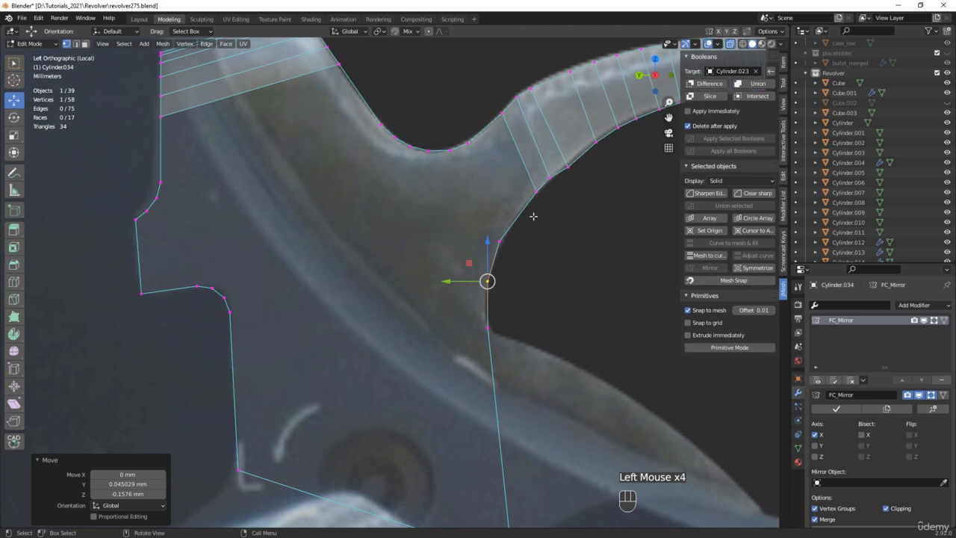
# Bevel the three vertices of the curved rear outline below the spur with a width of about 0.592 mm and one segment
pyautogui.moveTo(541, 215); pyautogui.dragTo(480, 344)
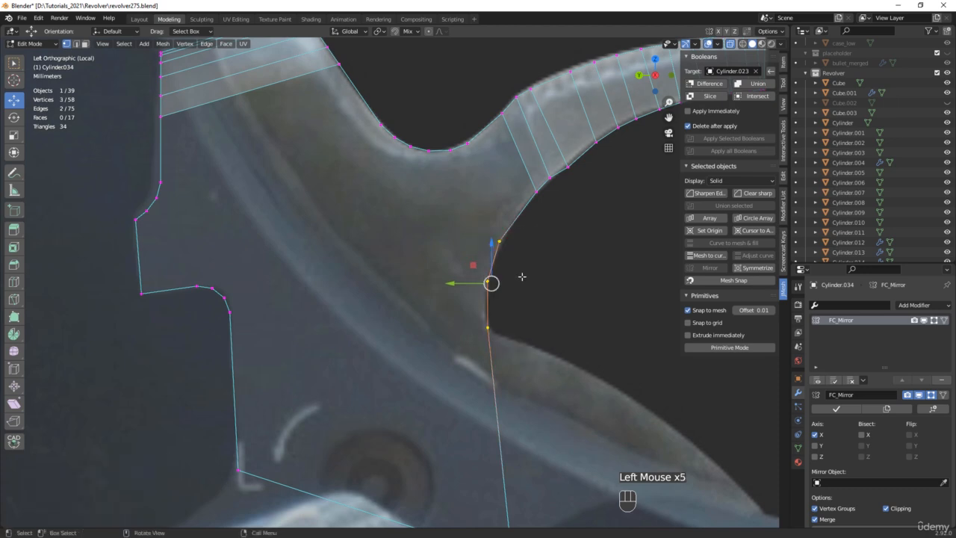
pyautogui.hotkey('ctrl', 'b')
pyautogui.press('v')
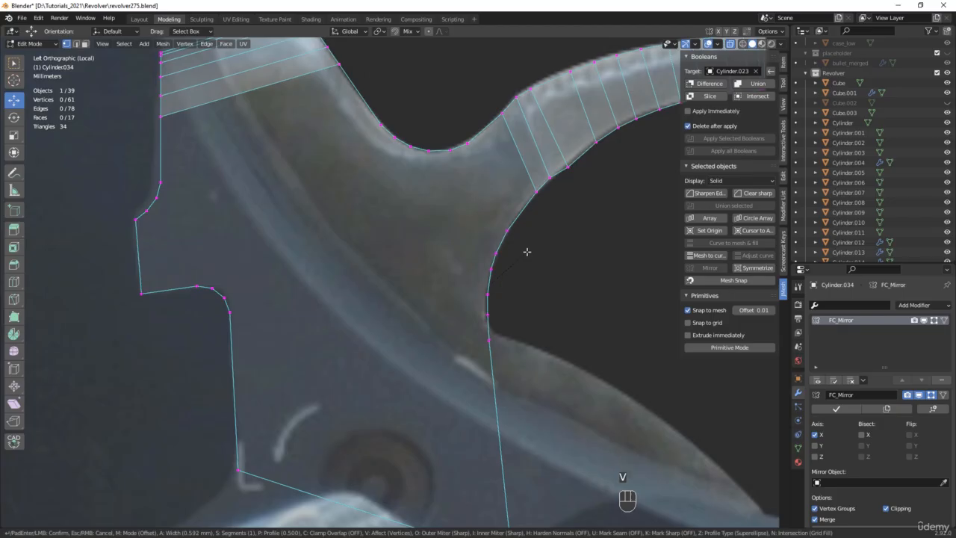
pyautogui.click(527, 252)
# Try to connect the notch's spur-side vertex with the uppermost vertex of the rear curve across the unfilled spur base
pyautogui.click(462, 135)
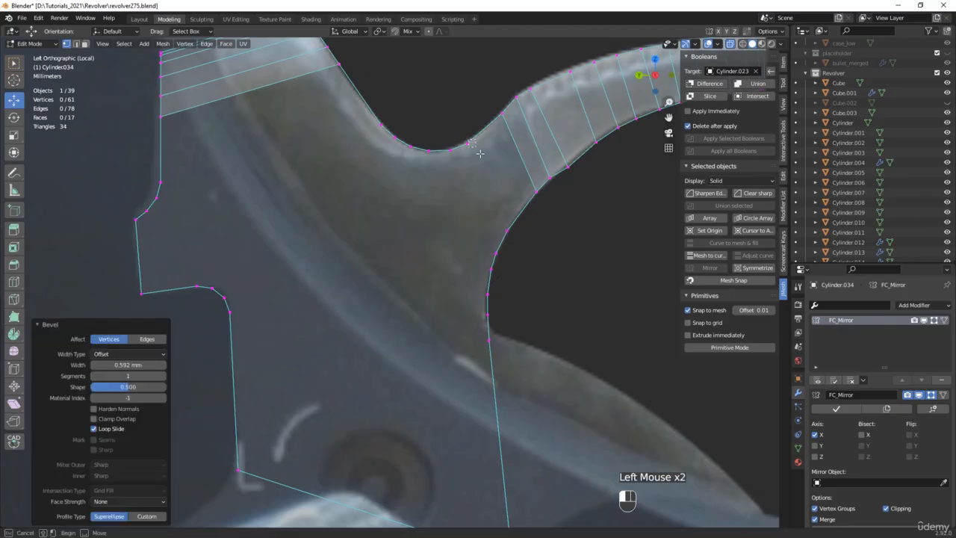
pyautogui.keyDown('shift'); pyautogui.click(507, 230); pyautogui.keyUp('shift')
pyautogui.keyDown('shift'); pyautogui.click(474, 136); pyautogui.keyUp('shift')
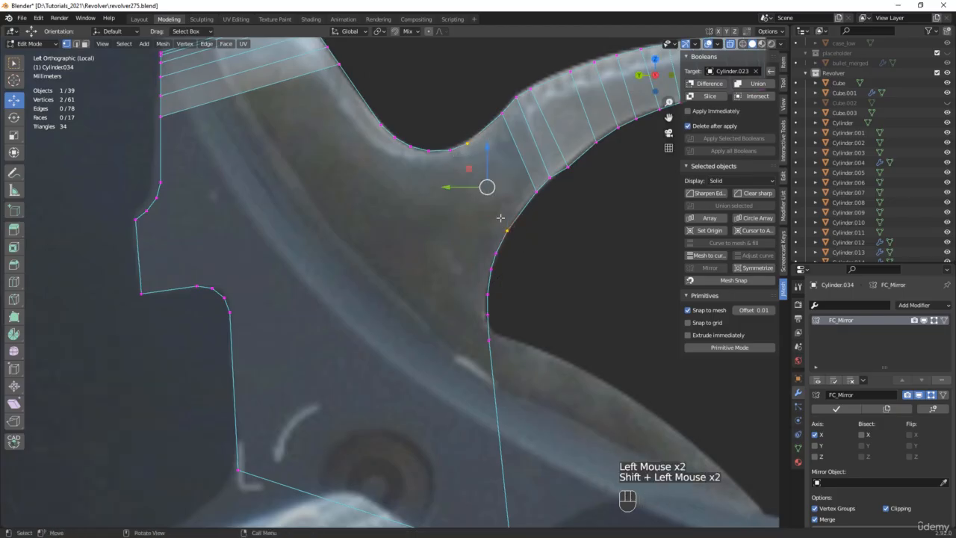
pyautogui.press('j')
# Fill the hammer's whole body outline, up to the lower edges of the head and spur strips, with a single face
pyautogui.press('2')
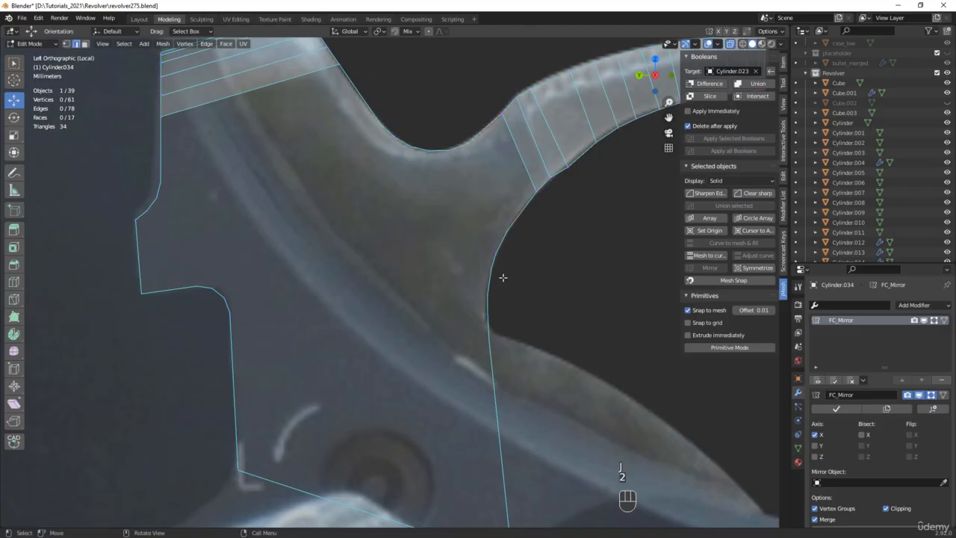
pyautogui.keyDown('alt'); pyautogui.click(493, 266); pyautogui.keyUp('alt')
pyautogui.keyDown('alt'); pyautogui.keyDown('shift'); pyautogui.click(428, 150); pyautogui.keyUp('shift'); pyautogui.keyUp('alt')
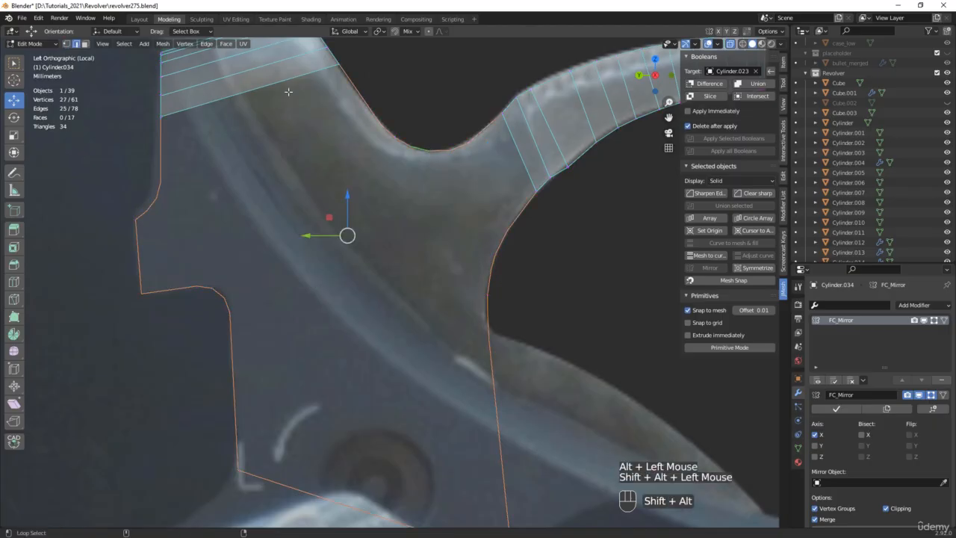
pyautogui.scroll(-1, 387, 184)
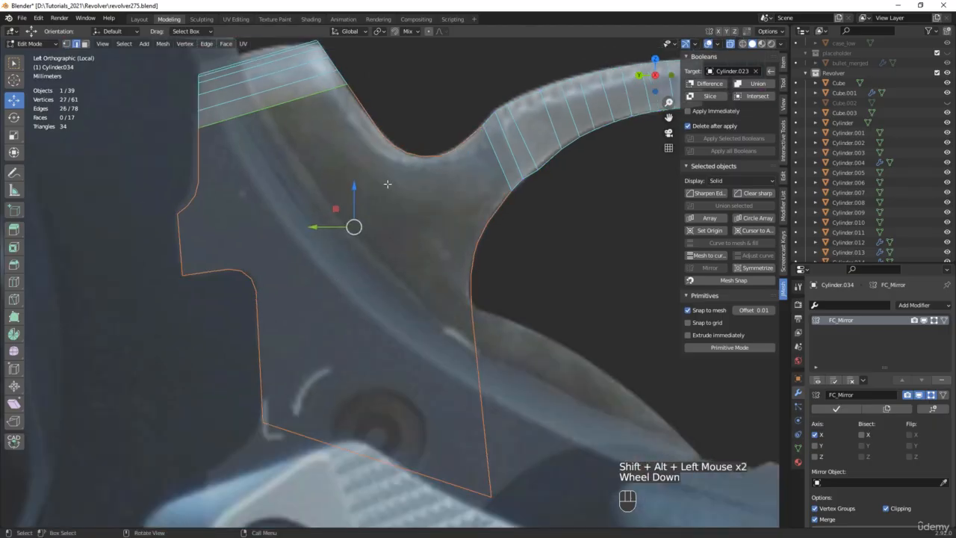
pyautogui.press('f')
# Connect three vertex pairs between the notch and the rear curve to cut three edges across the spur's base
pyautogui.scroll(2, 445, 144)
pyautogui.press('1')
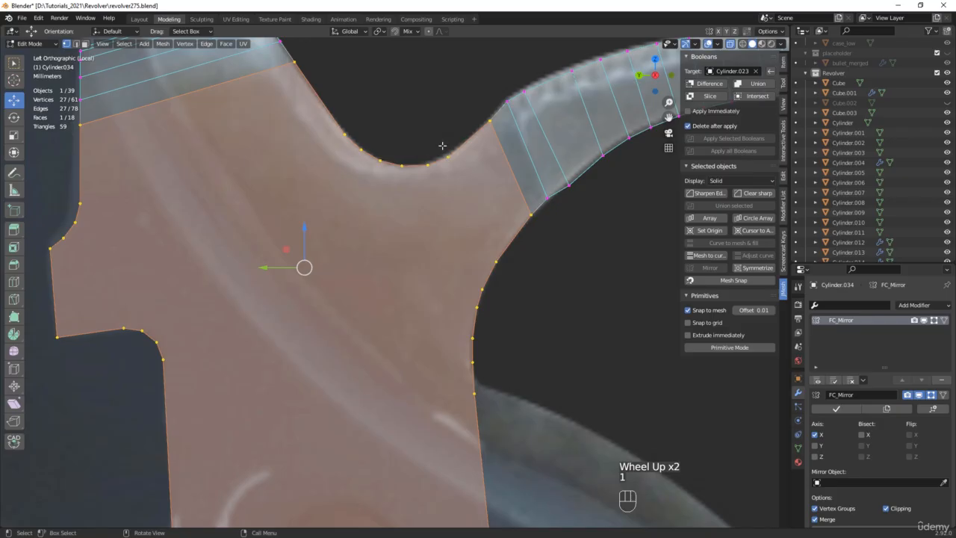
pyautogui.click(445, 153)
pyautogui.keyDown('shift'); pyautogui.click(508, 255); pyautogui.keyUp('shift')
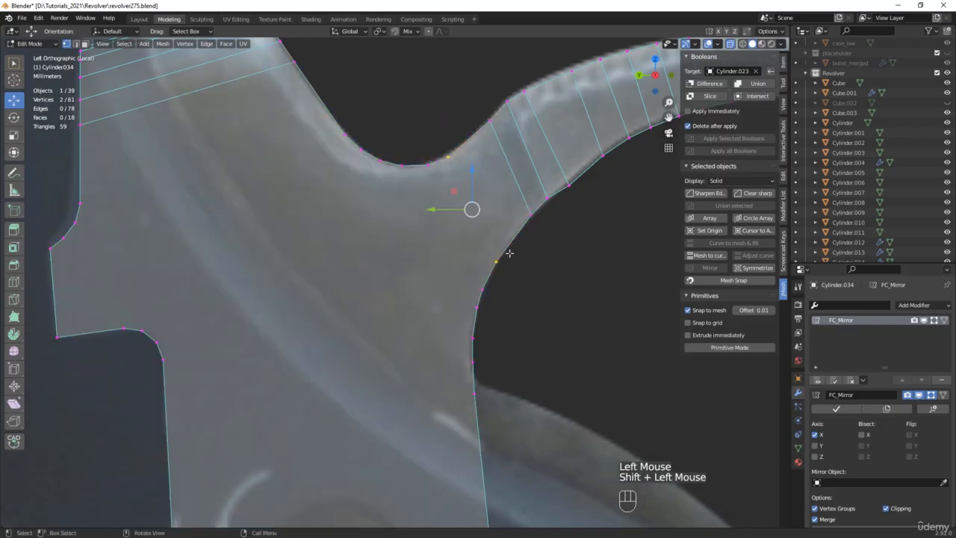
pyautogui.press('j')
pyautogui.click(425, 159)
pyautogui.keyDown('shift'); pyautogui.click(479, 296); pyautogui.keyUp('shift')
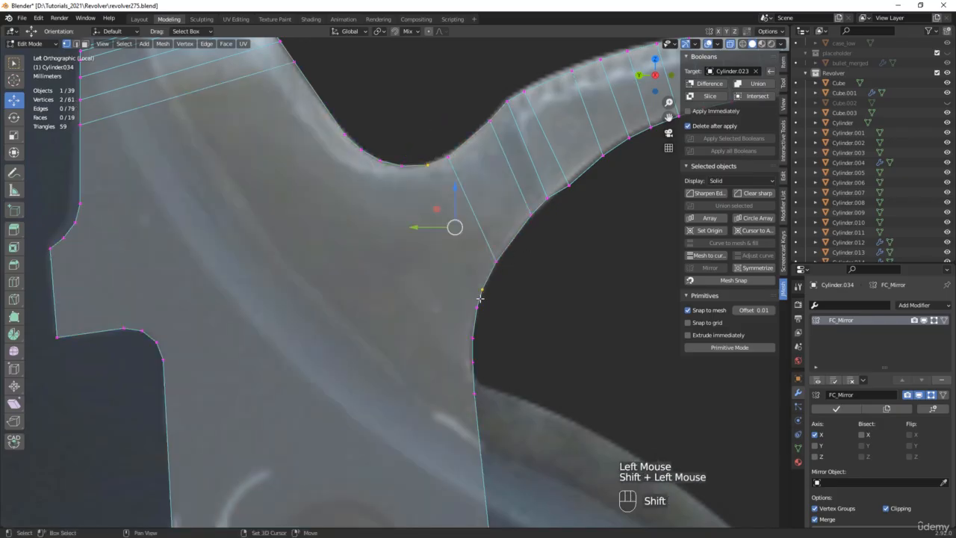
pyautogui.press('j')
pyautogui.click(477, 306)
pyautogui.keyDown('shift'); pyautogui.click(401, 165); pyautogui.keyUp('shift')
pyautogui.press('j')
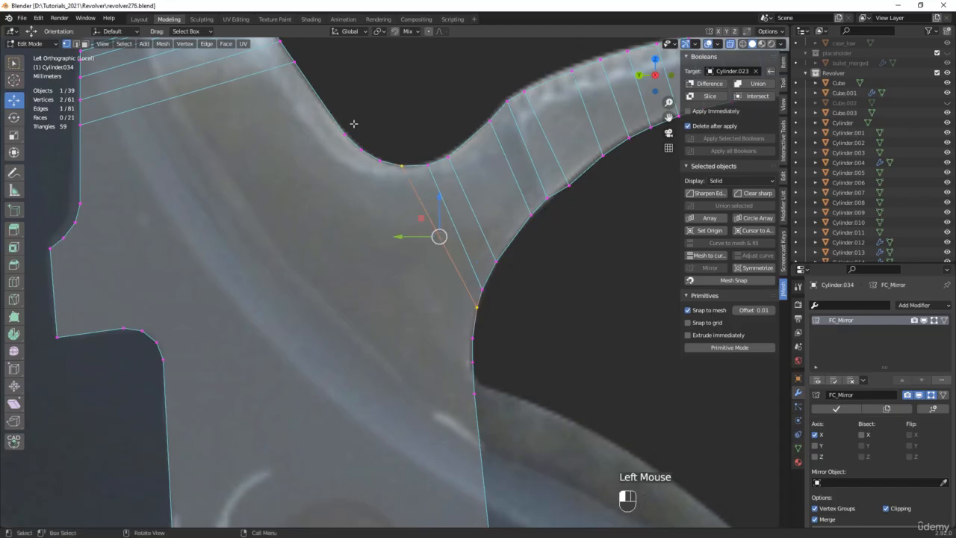
# Connect two vertex pairs from the front outline to the notch below the head, and one more pair across the spur's base
pyautogui.click(343, 134)
pyautogui.keyDown('shift'); pyautogui.click(81, 201); pyautogui.keyUp('shift')
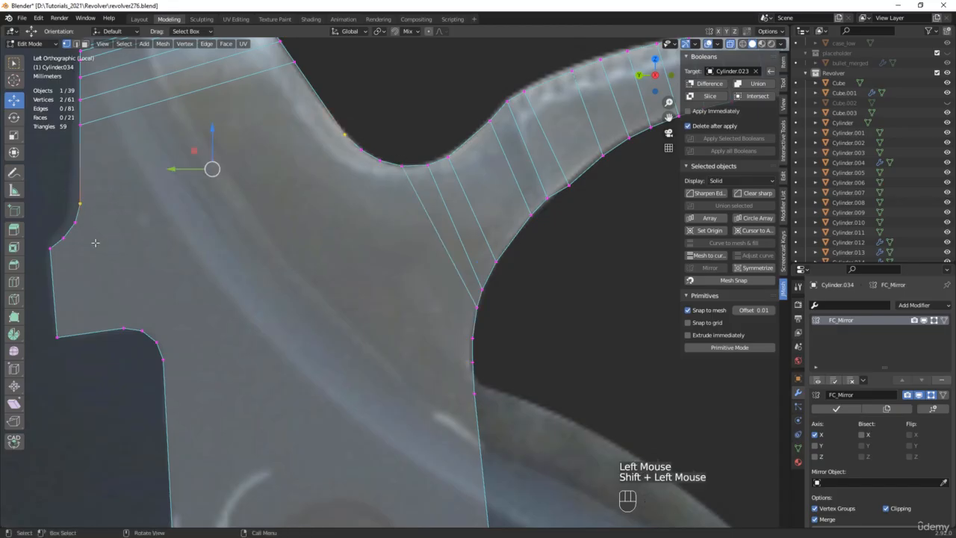
pyautogui.press('j')
pyautogui.click(75, 222)
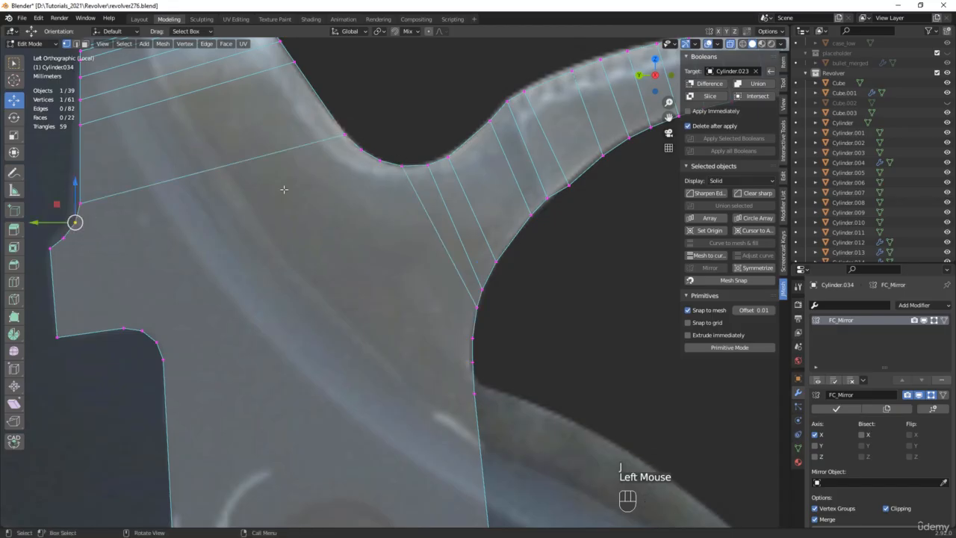
pyautogui.keyDown('shift'); pyautogui.click(360, 149); pyautogui.keyUp('shift')
pyautogui.press('j')
pyautogui.click(381, 158)
pyautogui.keyDown('shift'); pyautogui.click(472, 338); pyautogui.keyUp('shift')
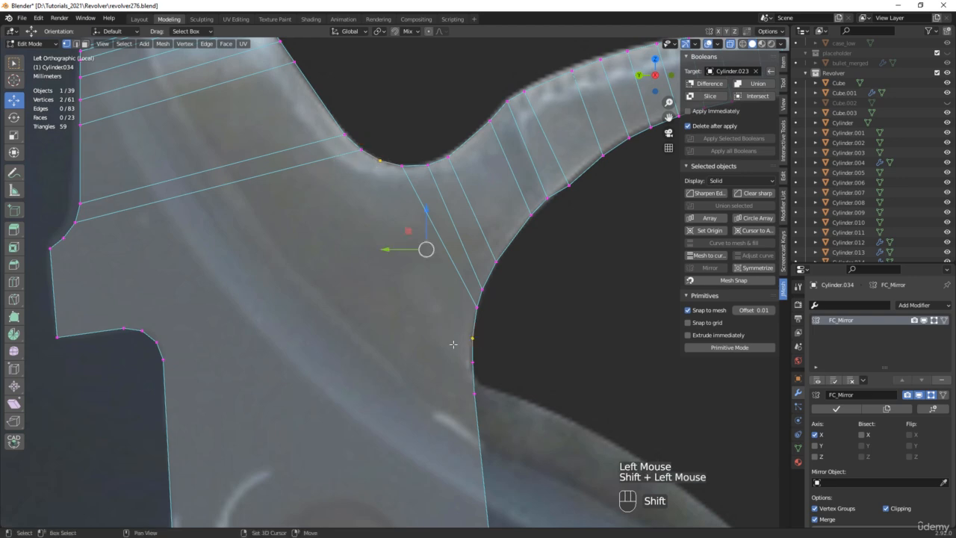
pyautogui.press('j')
# Connect two vertex pairs between the upper and lower rounded corners of the front projection to cut two edges across it
pyautogui.keyDown('shift'); pyautogui.moveTo(207, 270); pyautogui.dragTo(317, 254, button='middle'); pyautogui.keyUp('shift')
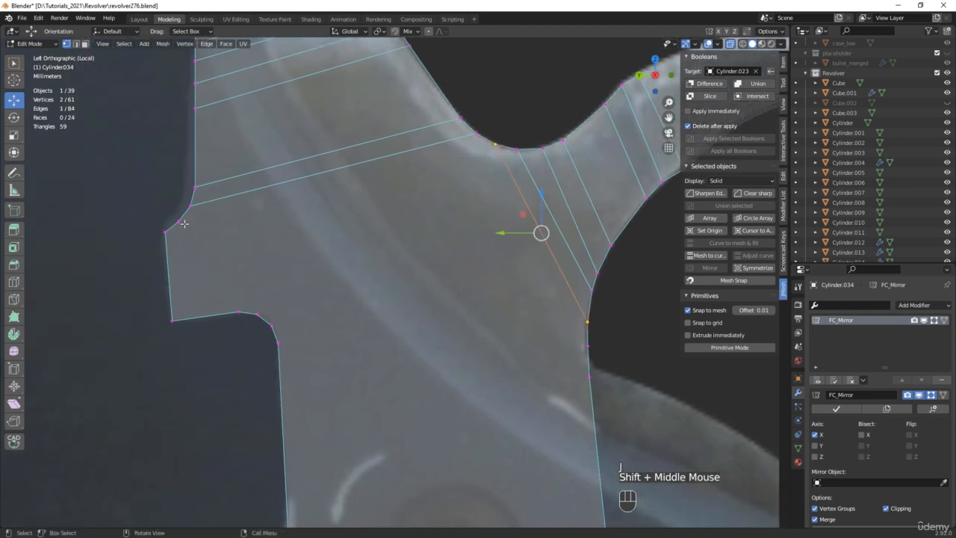
pyautogui.click(180, 223)
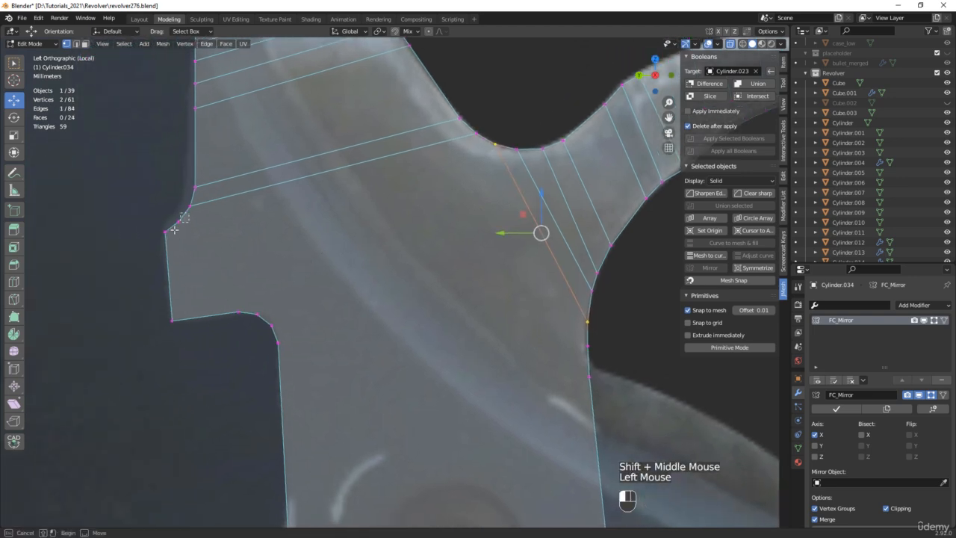
pyautogui.keyDown('shift'); pyautogui.click(238, 311); pyautogui.keyUp('shift')
pyautogui.press('j')
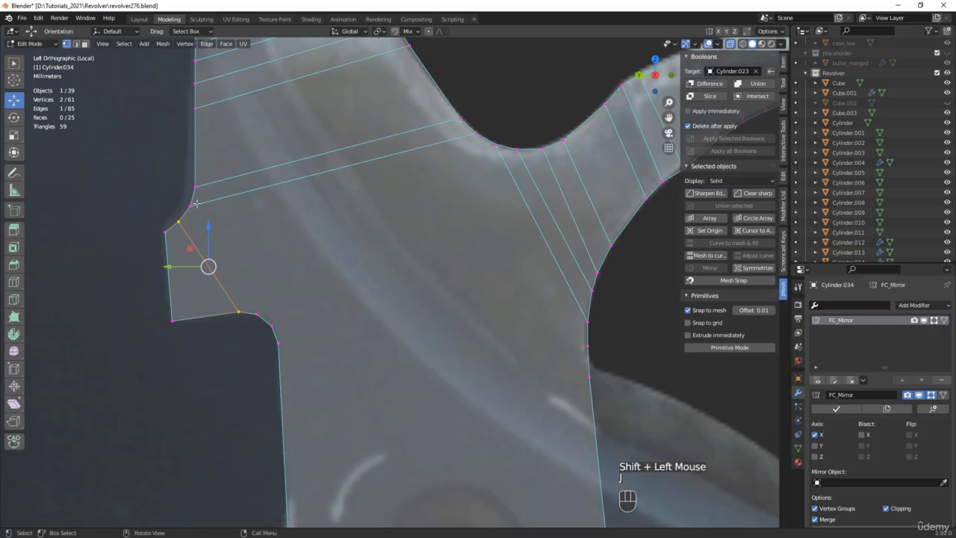
pyautogui.click(193, 203)
pyautogui.keyDown('shift'); pyautogui.click(257, 315); pyautogui.keyUp('shift')
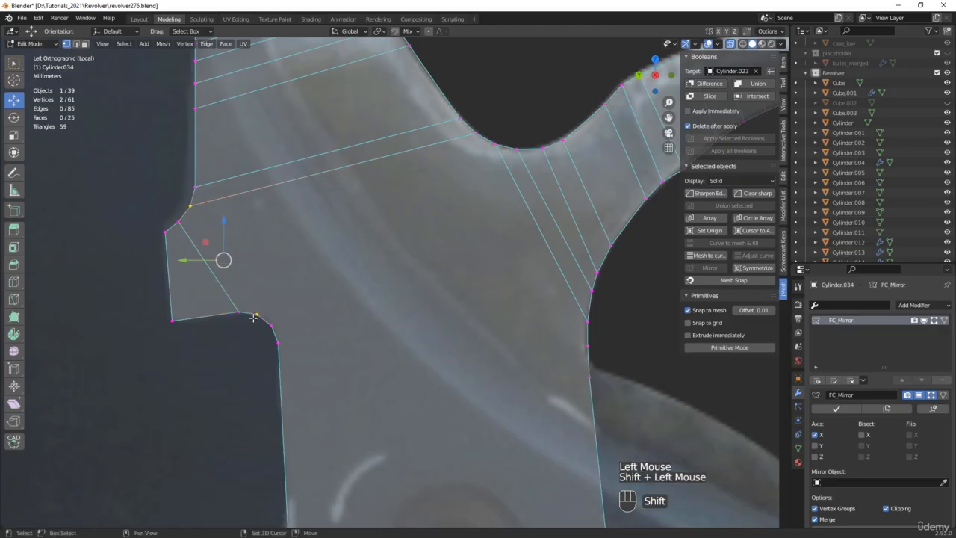
pyautogui.press('j')
# Connect the lower front corner's vertices to the notch and to two rear-outline vertices, and save incrementally as revolver277.blend
pyautogui.click(260, 309)
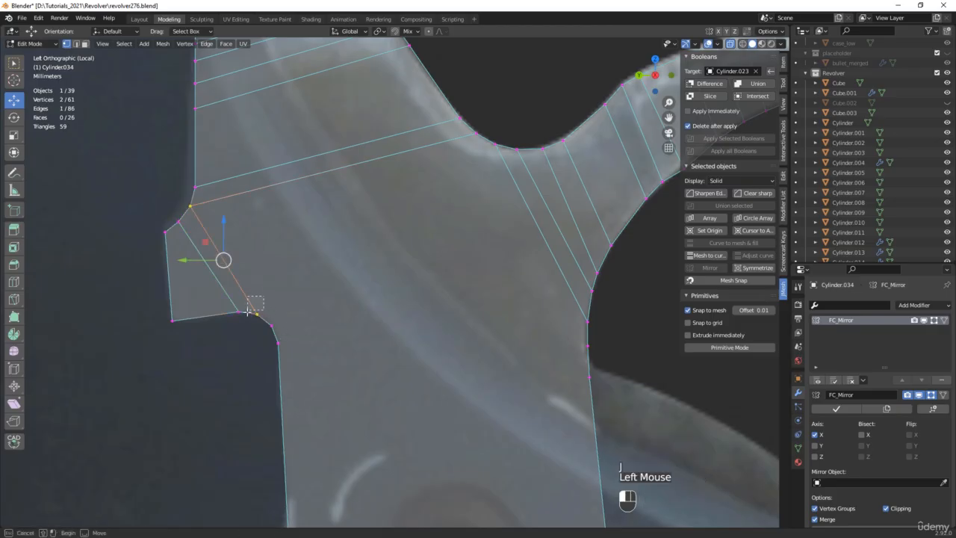
pyautogui.keyDown('shift'); pyautogui.click(494, 144); pyautogui.keyUp('shift')
pyautogui.press('j')
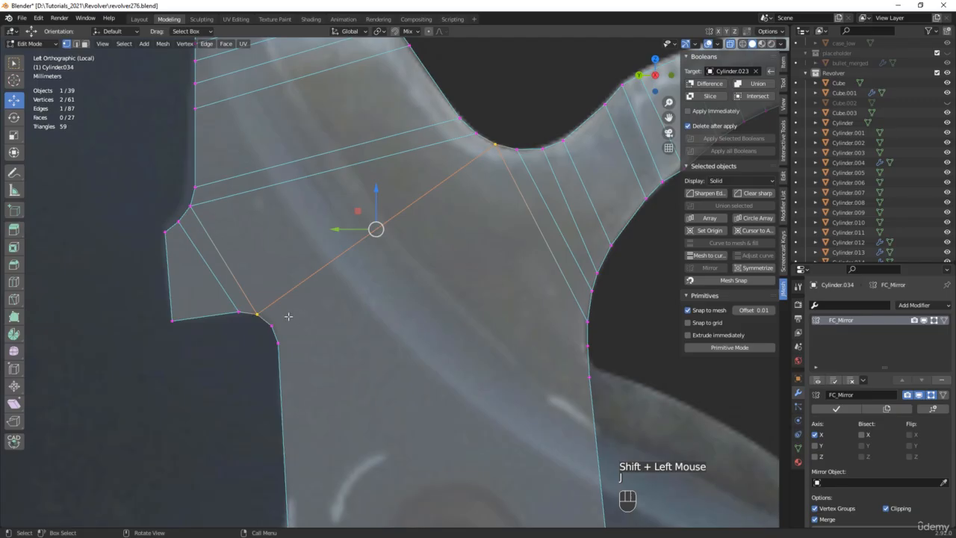
pyautogui.click(272, 325)
pyautogui.keyDown('shift'); pyautogui.click(587, 322); pyautogui.keyUp('shift')
pyautogui.press('j')
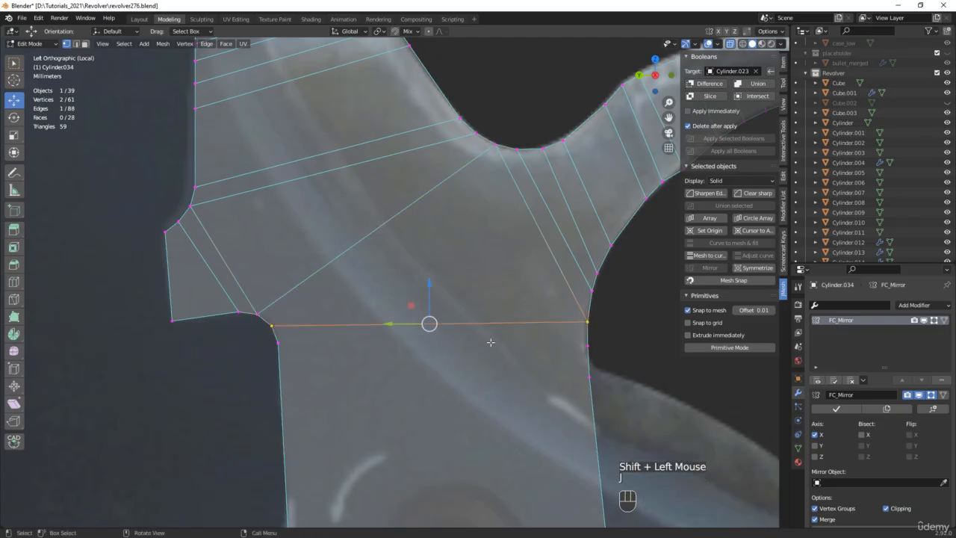
pyautogui.click(278, 343)
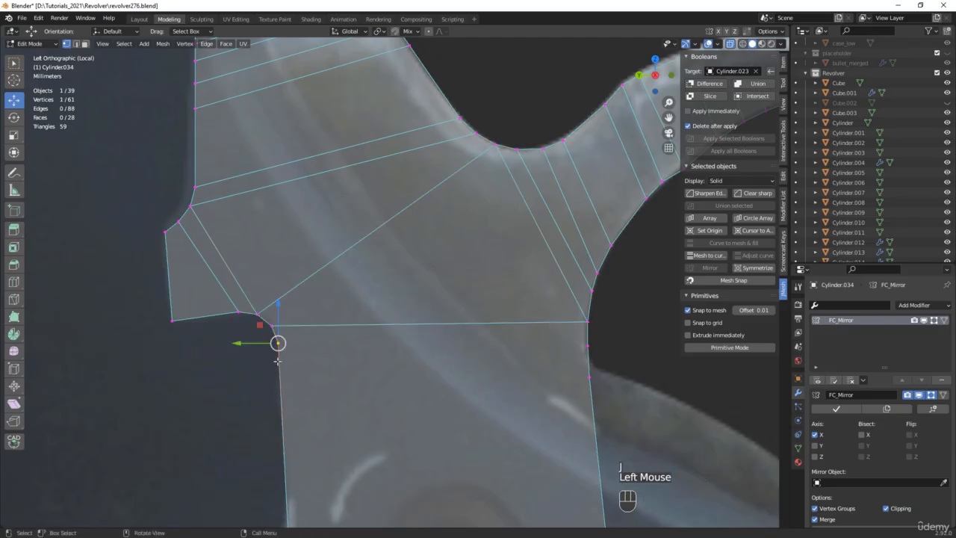
pyautogui.keyDown('shift'); pyautogui.click(587, 345); pyautogui.keyUp('shift')
pyautogui.press('j')
pyautogui.hotkey('ctrl', 'alt', 's')
# Move the rear ends of the two cross edges by about Y 0.052 mm and Z 0.104 mm, and the vertex below by Z 0.521 mm
pyautogui.scroll(2, 583, 362)
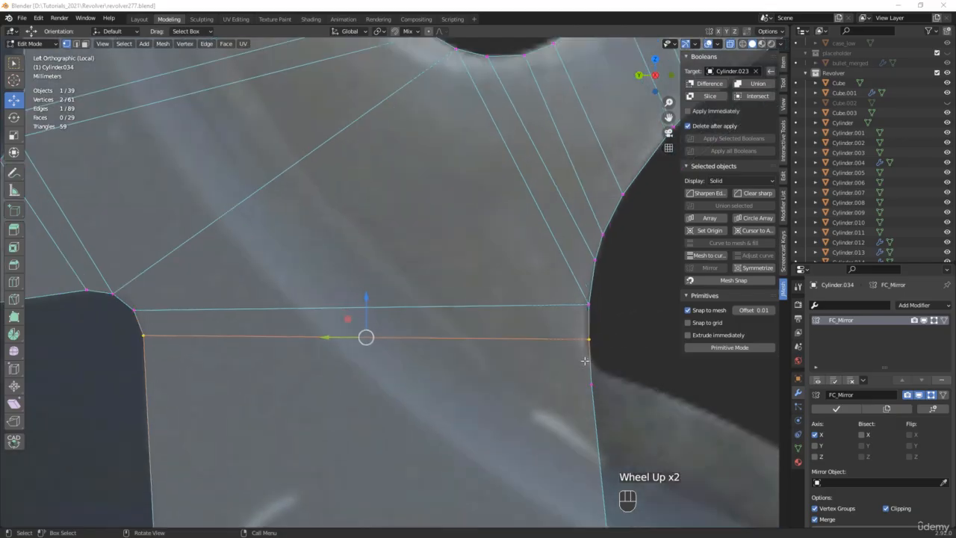
pyautogui.click(582, 332)
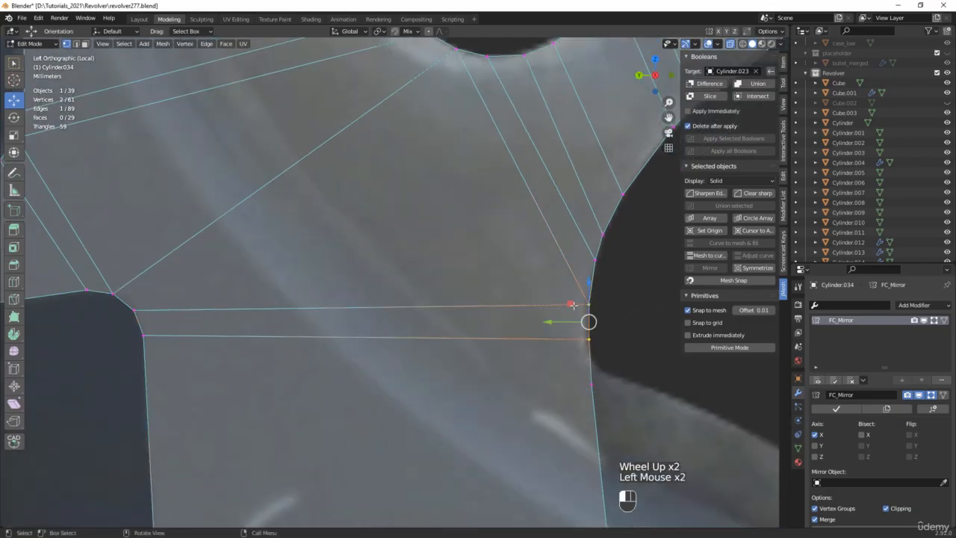
pyautogui.moveTo(573, 305); pyautogui.dragTo(571, 301)
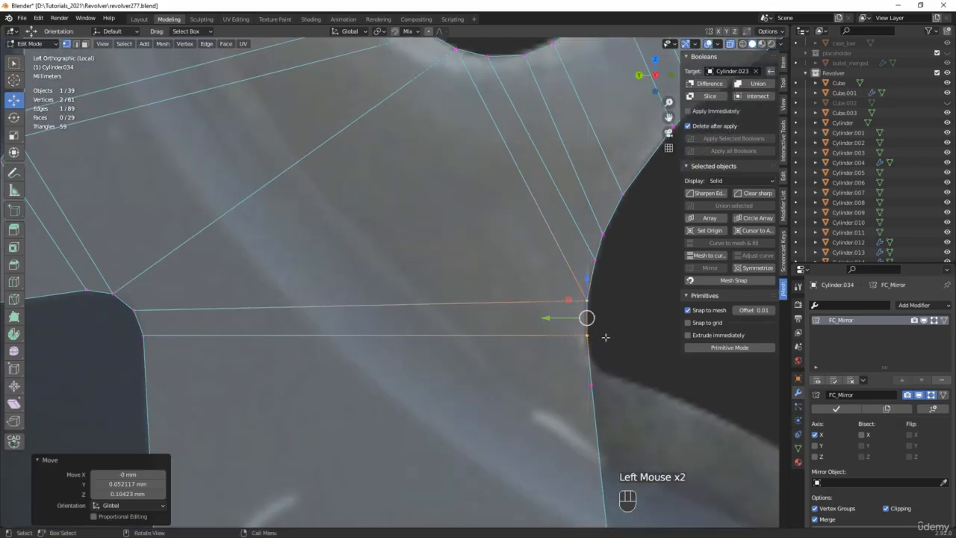
pyautogui.click(593, 384)
pyautogui.moveTo(577, 363); pyautogui.dragTo(577, 342)
# Extrude the hammer's lower rear edge rearward by about Y -12.3 mm and Z -1.94 mm
pyautogui.scroll(-2, 577, 343)
pyautogui.keyDown('shift'); pyautogui.moveTo(578, 345); pyautogui.dragTo(467, 191, button='middle'); pyautogui.keyUp('shift')
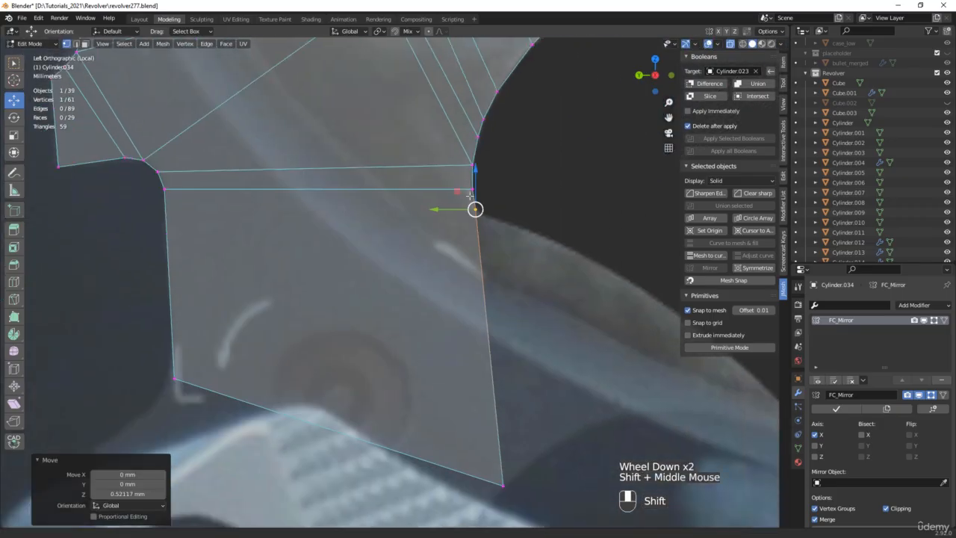
pyautogui.scroll(-1, 477, 252)
pyautogui.click(469, 269)
pyautogui.keyDown('shift'); pyautogui.moveTo(515, 274); pyautogui.dragTo(374, 297, button='middle'); pyautogui.keyUp('shift')
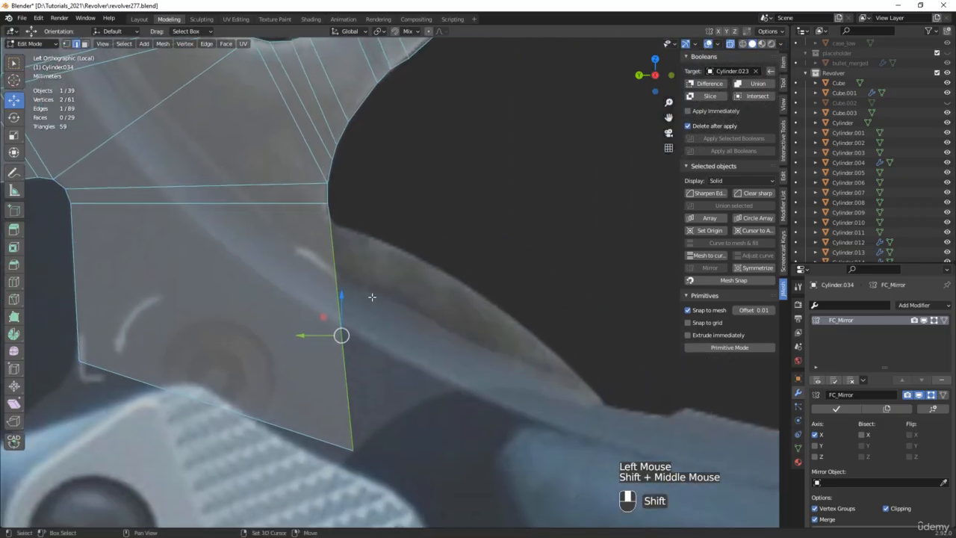
pyautogui.press('d')
pyautogui.click(650, 351)
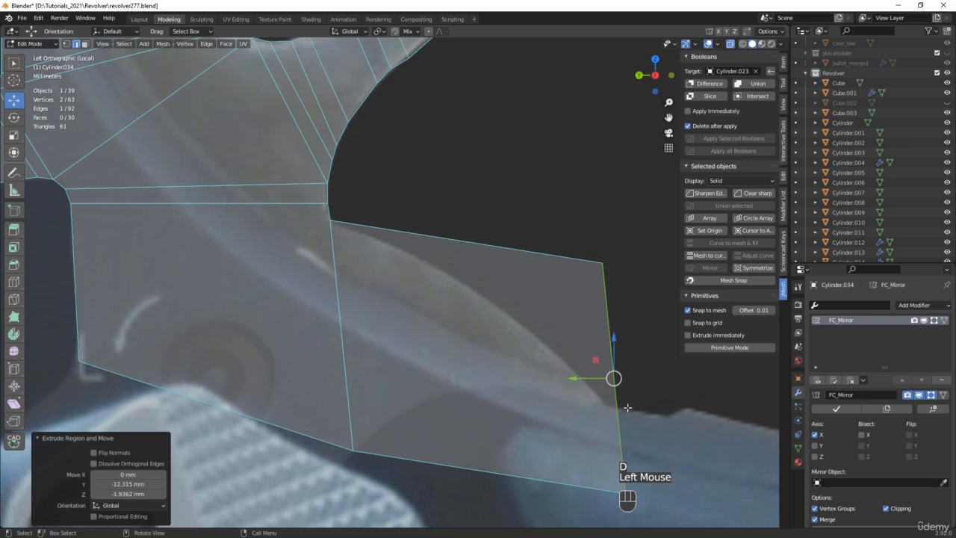
# Move the extruded edge's two vertices to the rear tip of the reference, shifting the upper one about Y -0.65 mm and Z -6.62 mm
pyautogui.keyDown('shift'); pyautogui.moveTo(594, 390); pyautogui.dragTo(558, 338, button='middle'); pyautogui.keyUp('shift')
pyautogui.click(589, 439)
pyautogui.moveTo(589, 438); pyautogui.dragTo(557, 351)
pyautogui.click(551, 200)
pyautogui.moveTo(551, 201); pyautogui.dragTo(565, 341)
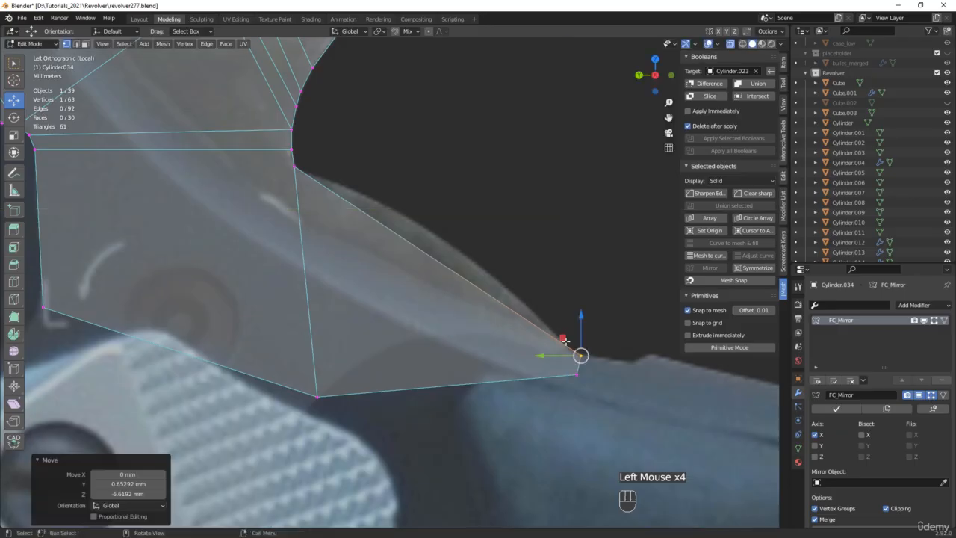
# Cut an edge from the lower corner to the sloped rear edge and move its new vertex about Y -1.78 mm and Z 1.44 mm
pyautogui.keyDown('shift'); pyautogui.moveTo(371, 269); pyautogui.dragTo(430, 278, button='middle'); pyautogui.keyUp('shift')
pyautogui.press('k')
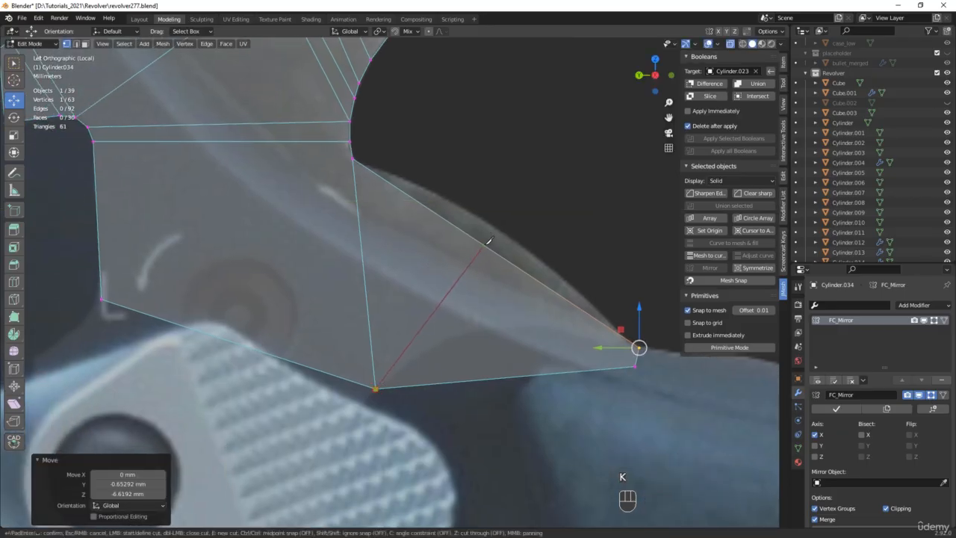
pyautogui.click(488, 243)
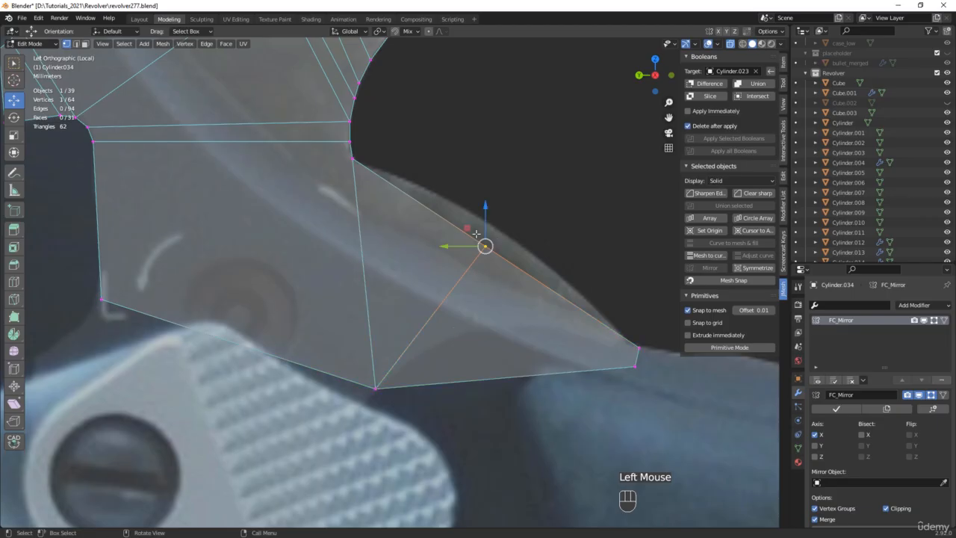
pyautogui.moveTo(469, 227); pyautogui.dragTo(511, 191)
# Extrude the hammer's bottom edge downward by about Y 3.73 mm and Z -14.38 mm
pyautogui.scroll(-3, 389, 197)
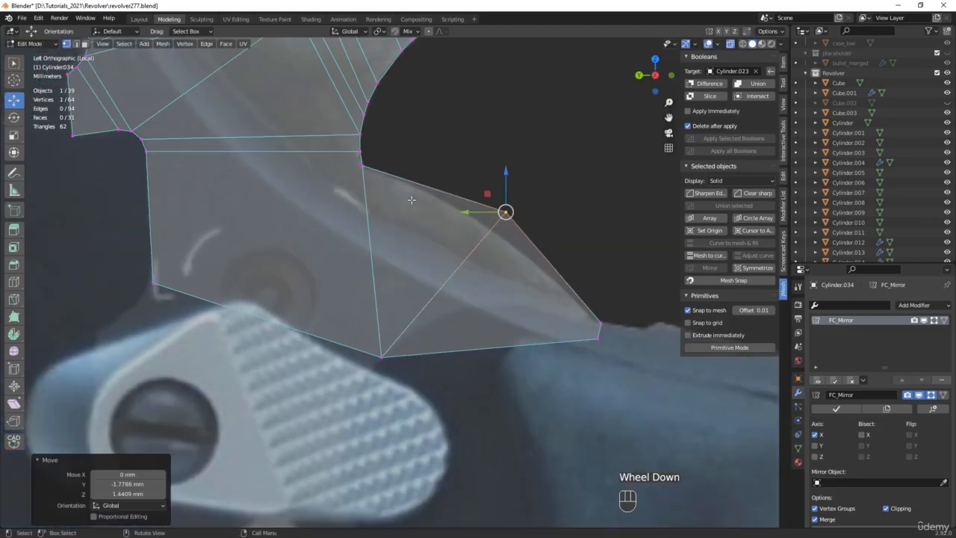
pyautogui.keyDown('shift'); pyautogui.moveTo(328, 267); pyautogui.dragTo(433, 233, button='middle'); pyautogui.keyUp('shift')
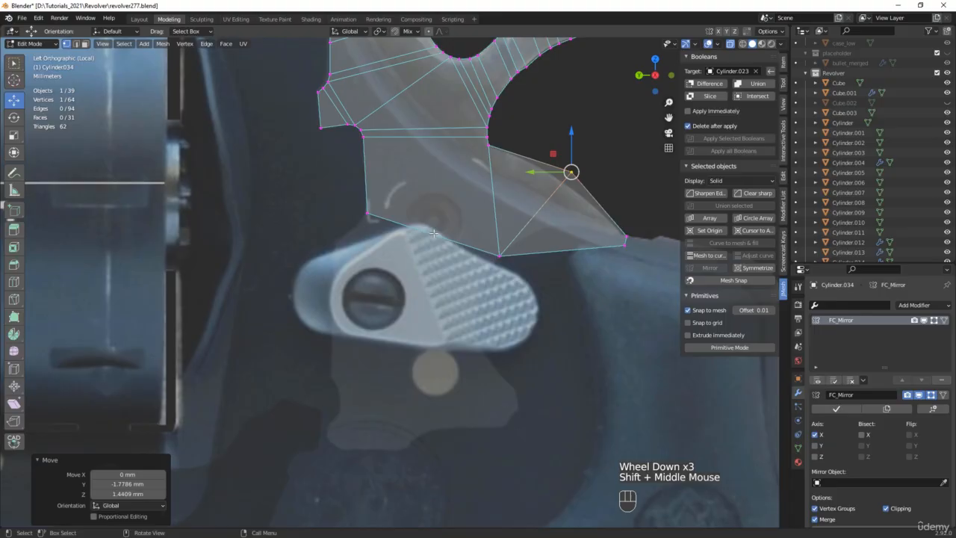
pyautogui.press('2')
pyautogui.click(433, 235)
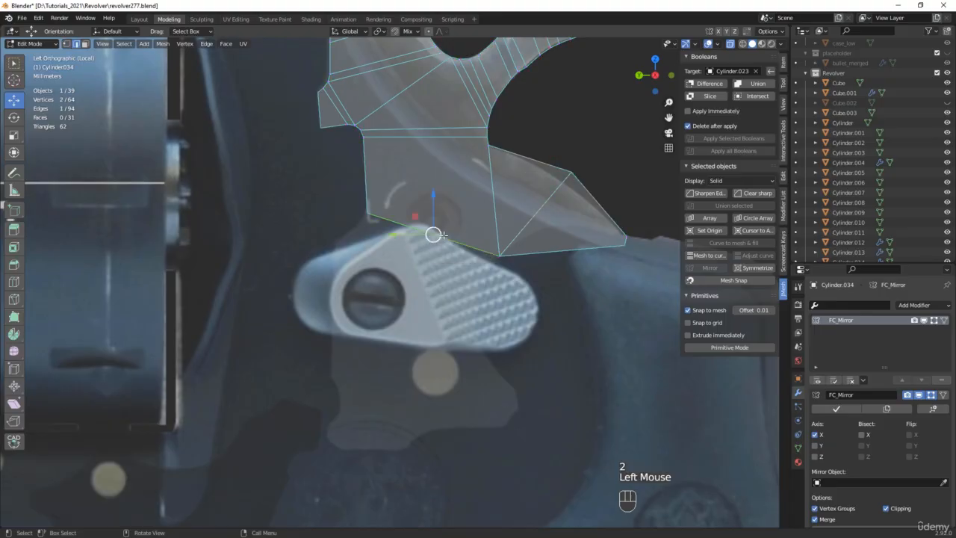
pyautogui.press('d')
pyautogui.click(404, 387)
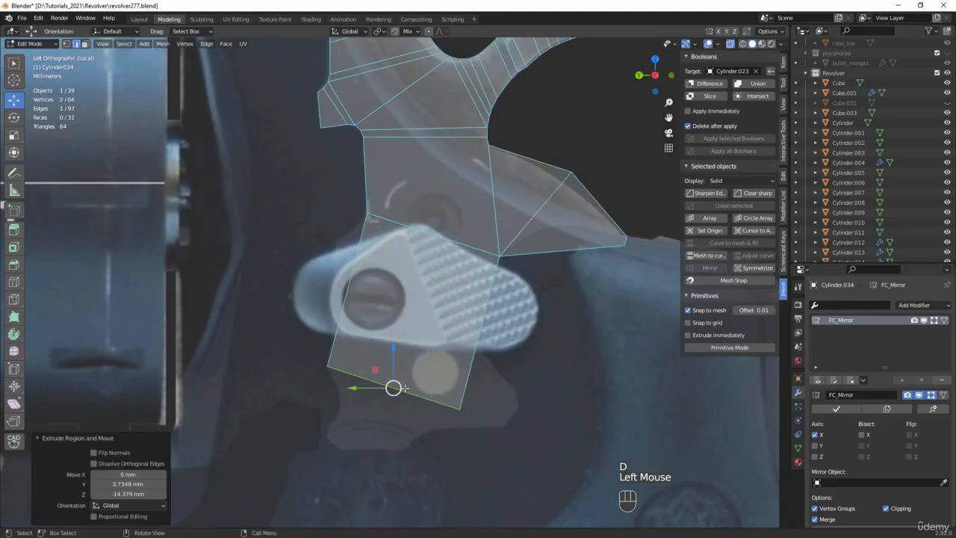
# Leave local view, move the extruded bottom edge down about Z -6.08 mm, and save incrementally as revolver278.blend
pyautogui.press('KP_Divide')
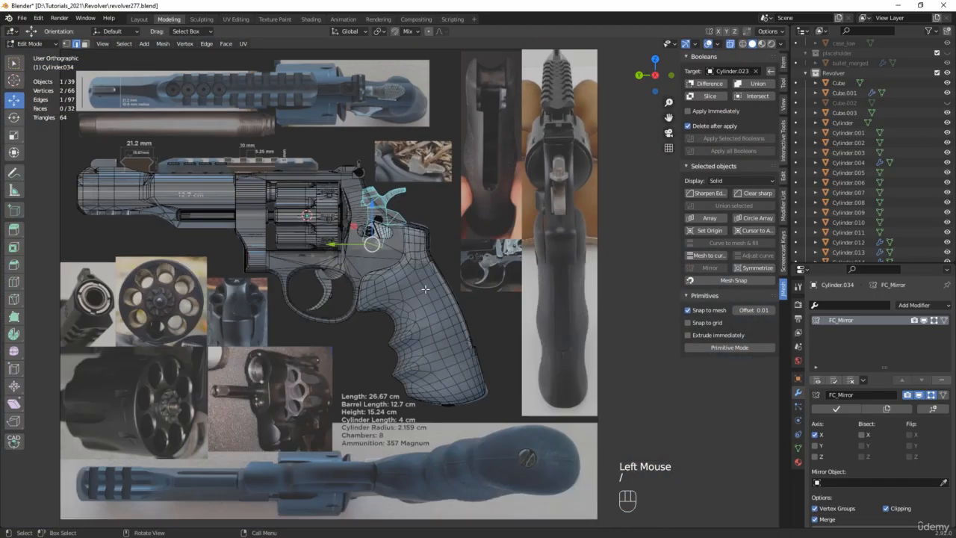
pyautogui.scroll(6, 386, 264)
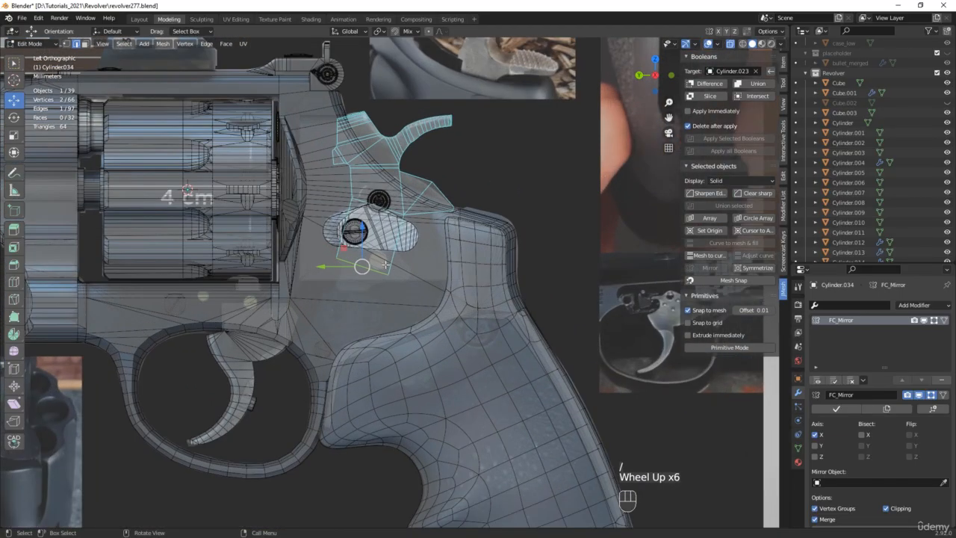
pyautogui.scroll(2, 341, 275)
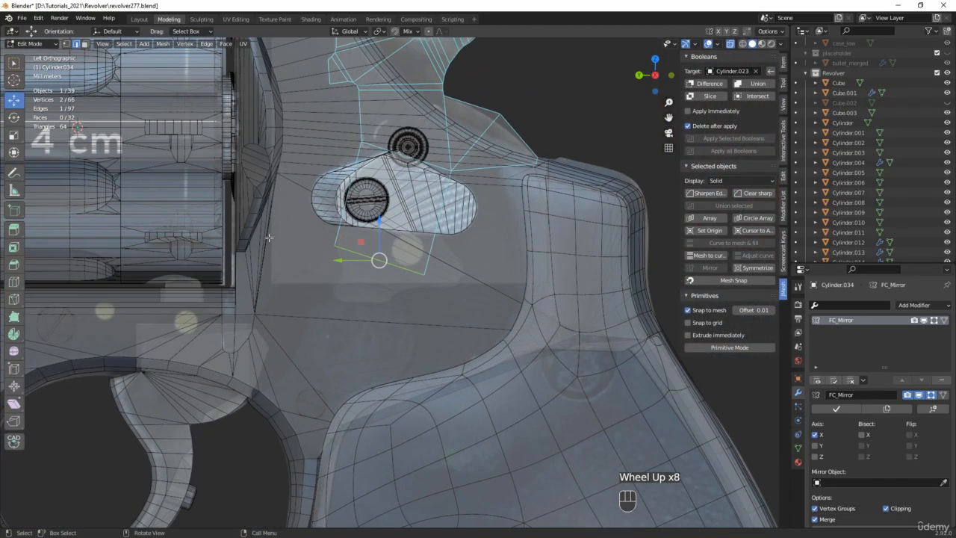
pyautogui.scroll(1, 366, 257)
pyautogui.moveTo(364, 242); pyautogui.dragTo(367, 299)
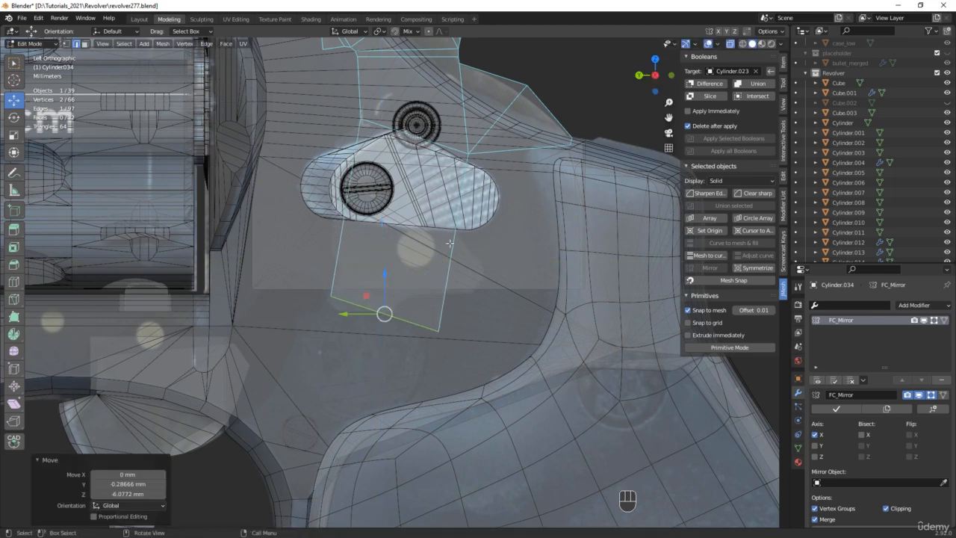
pyautogui.hotkey('ctrl', 'alt', 's')
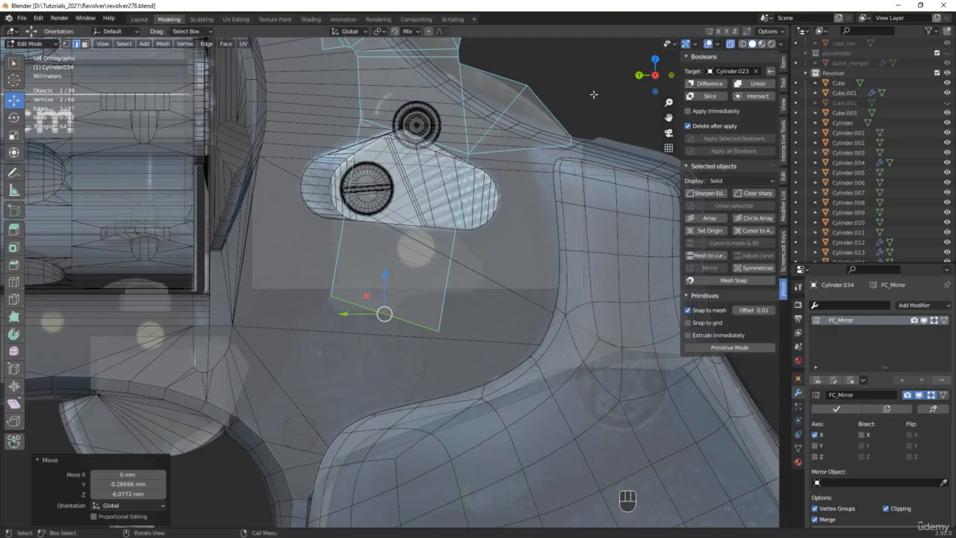
# Move the short end edge at the hammer's rear tip slightly rearward and down toward the frame
pyautogui.scroll(3, 596, 120)
pyautogui.hotkey('alt', 'z')
pyautogui.moveTo(596, 120); pyautogui.dragTo(572, 196, button='middle')
pyautogui.scroll(-2, 577, 227)
pyautogui.hotkey('alt', 'z')
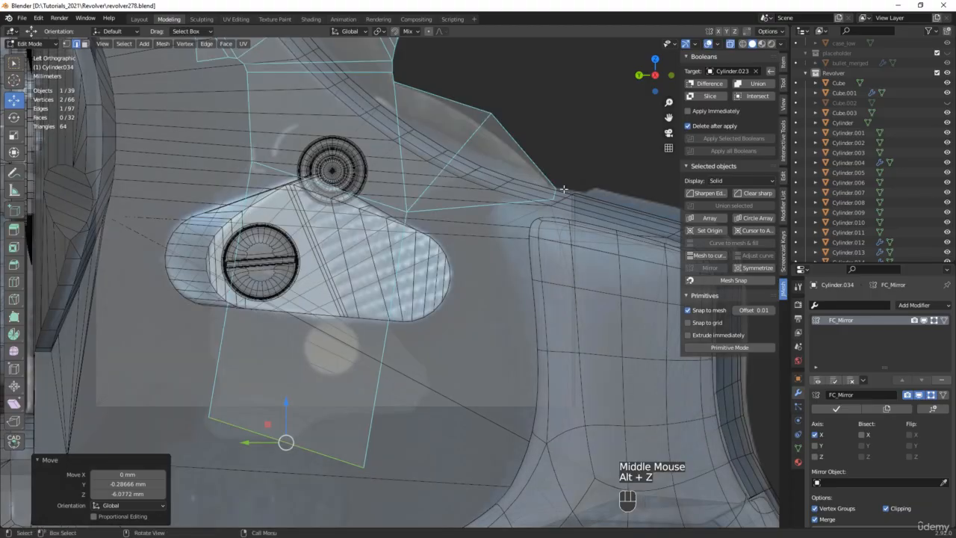
pyautogui.click(558, 191)
pyautogui.scroll(2, 560, 191)
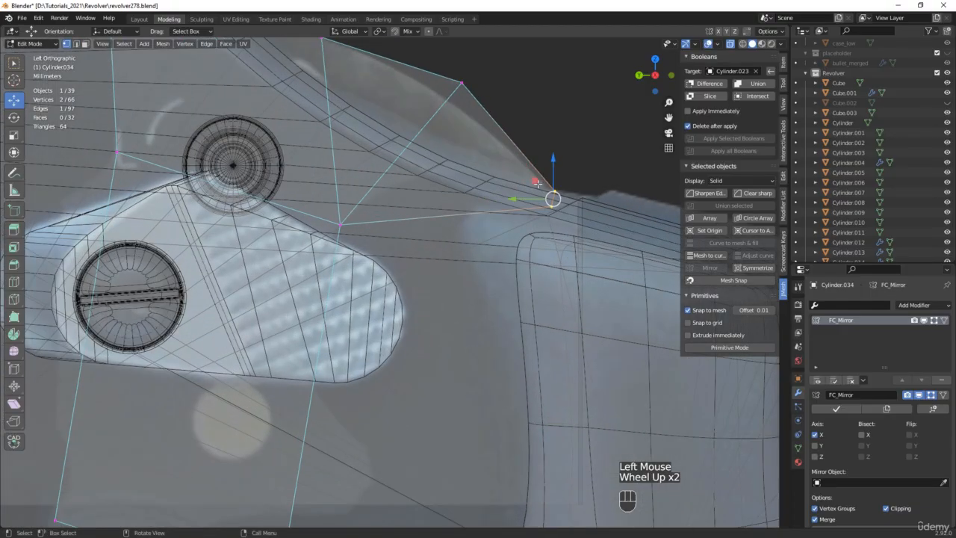
pyautogui.moveTo(558, 191)
pyautogui.mouseDown()
pyautogui.moveTo(544, 185)
pyautogui.moveTo(562, 194)
pyautogui.mouseUp()
# Move the peak vertex of the rear extension by about Y -1.47 mm and Z -0.36 mm
pyautogui.keyDown('shift'); pyautogui.moveTo(572, 210); pyautogui.dragTo(625, 297, button='middle'); pyautogui.keyUp('shift')
pyautogui.click(513, 167)
pyautogui.click(510, 169)
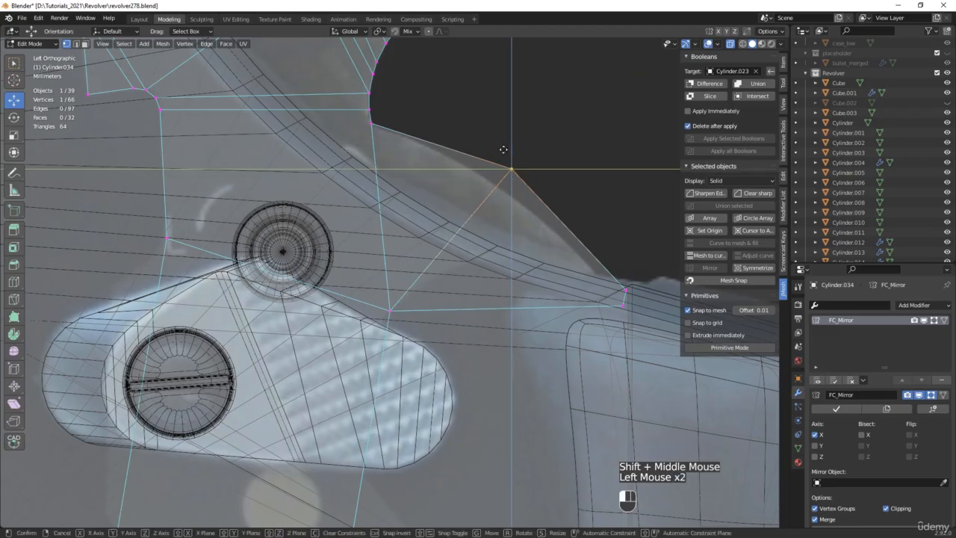
pyautogui.moveTo(503, 149); pyautogui.dragTo(548, 191)
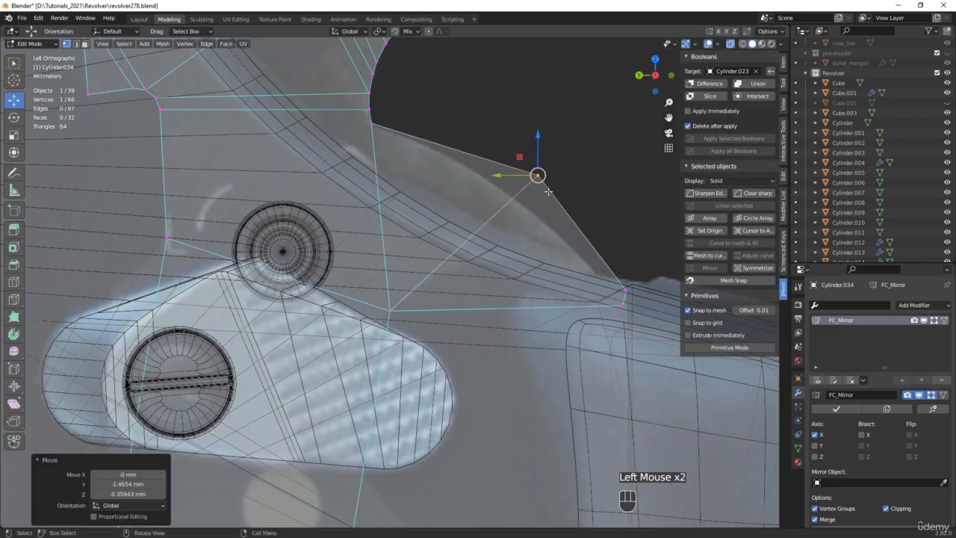
# Move the rear tip's two end vertices by about Y 0.14 mm and Z -0.47 mm
pyautogui.keyDown('shift'); pyautogui.moveTo(489, 177); pyautogui.dragTo(452, 153, button='middle'); pyautogui.keyUp('shift')
pyautogui.moveTo(620, 252); pyautogui.dragTo(574, 289)
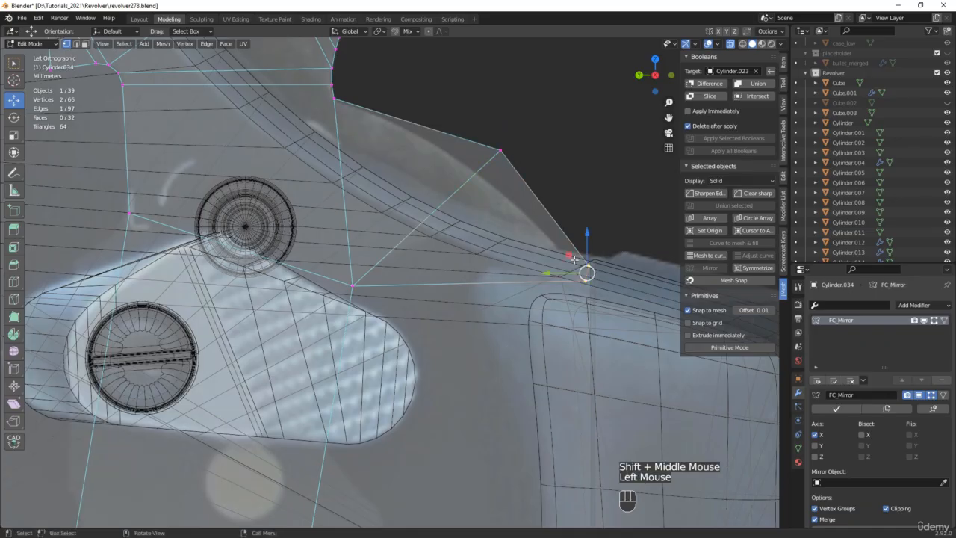
pyautogui.moveTo(567, 256); pyautogui.dragTo(565, 265)
pyautogui.keyDown('shift'); pyautogui.moveTo(413, 213); pyautogui.dragTo(448, 238, button='middle'); pyautogui.keyUp('shift')
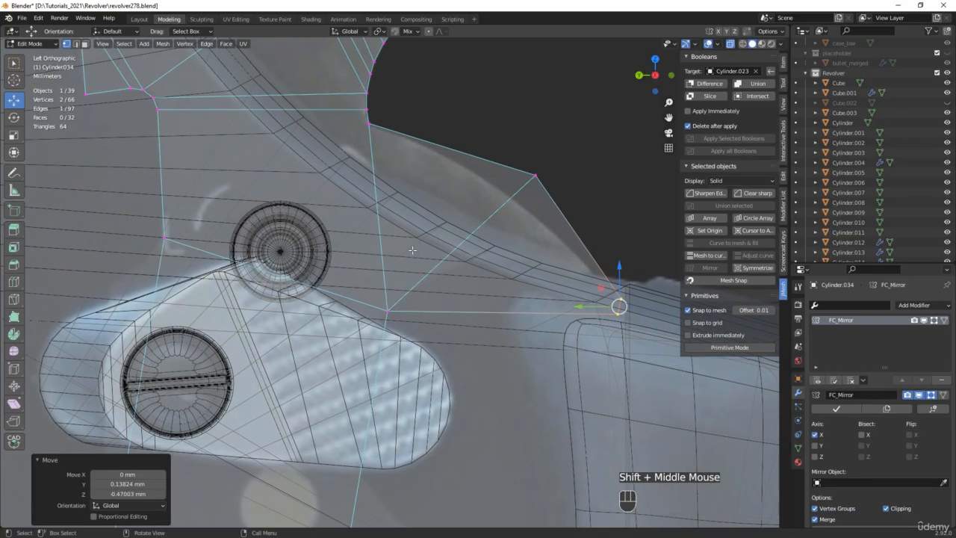
# Delete the three inner edges that meet at the hammer's lower inner corner
pyautogui.press('2')
pyautogui.moveTo(470, 264); pyautogui.dragTo(315, 287)
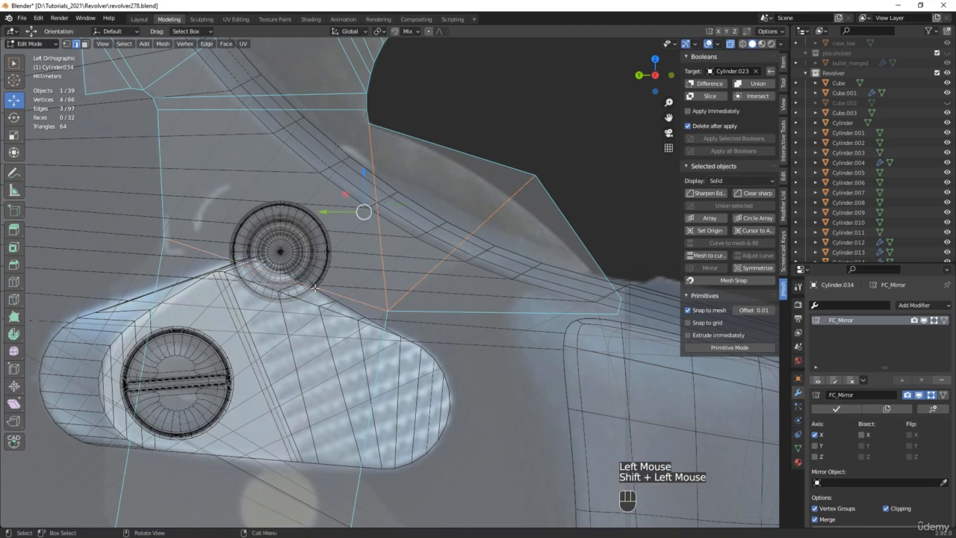
pyautogui.press('x')
pyautogui.click(310, 288)
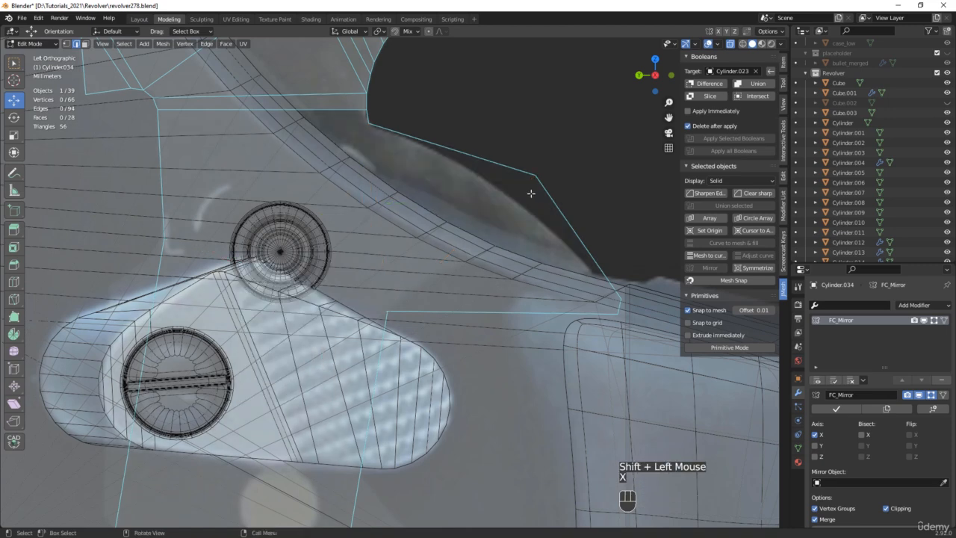
# Bevel the rear extension's peak vertex with a width of about 7.58 mm and 7 segments to follow the curved reference
pyautogui.press('1')
pyautogui.moveTo(564, 137); pyautogui.dragTo(526, 180)
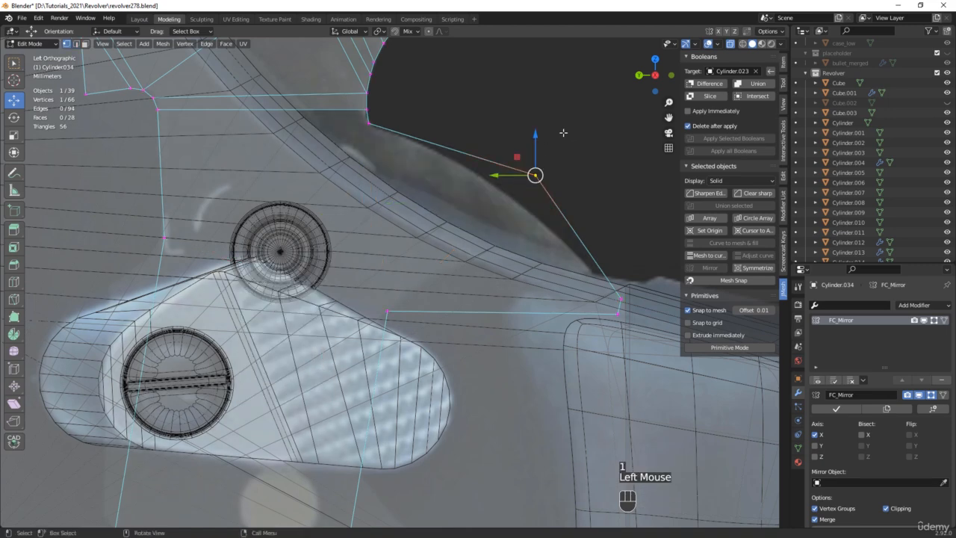
pyautogui.hotkey('ctrl', 'b')
pyautogui.press('v')
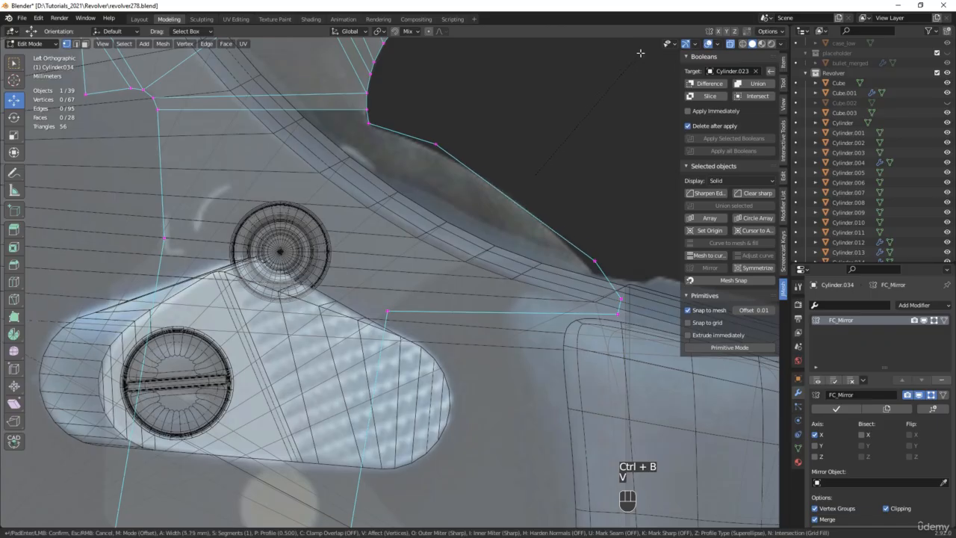
pyautogui.scroll(3, 659, 47)
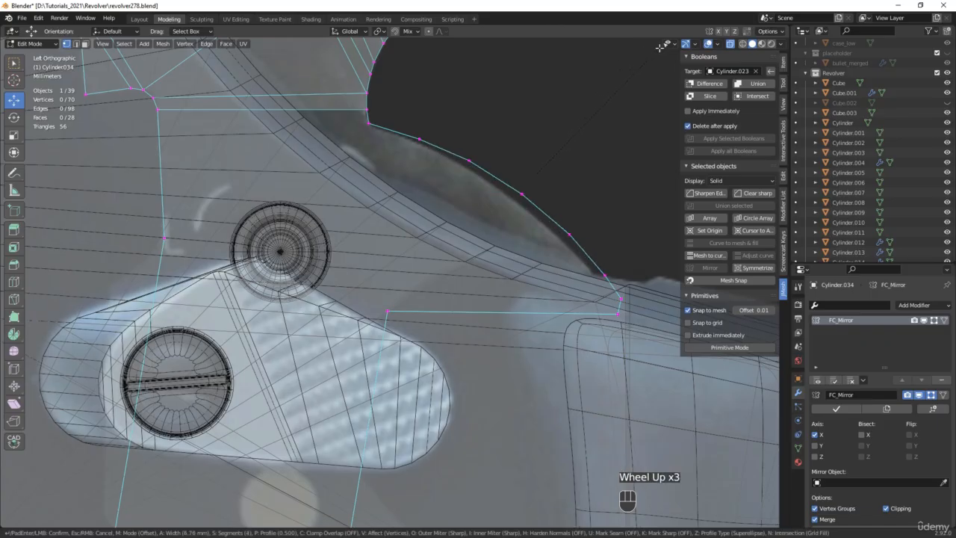
pyautogui.scroll(1, 659, 48)
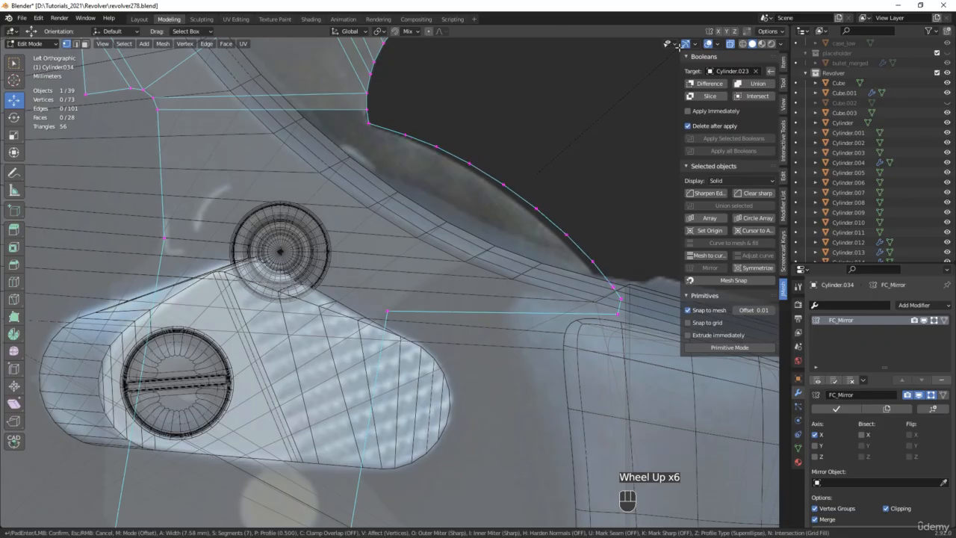
pyautogui.click(677, 47)
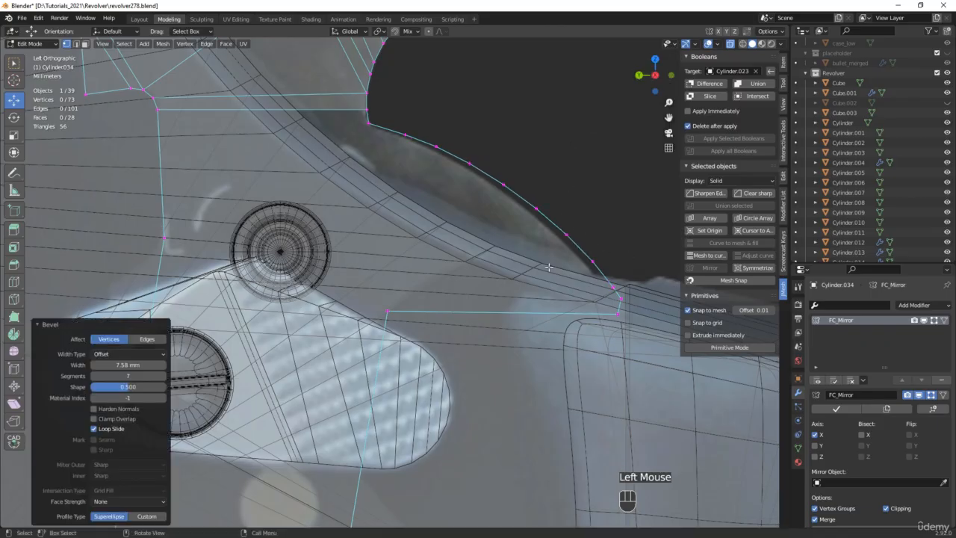
# Fill the open outline of the lower hammer body with a single face
pyautogui.keyDown('shift'); pyautogui.moveTo(407, 312); pyautogui.dragTo(416, 283, button='middle'); pyautogui.keyUp('shift')
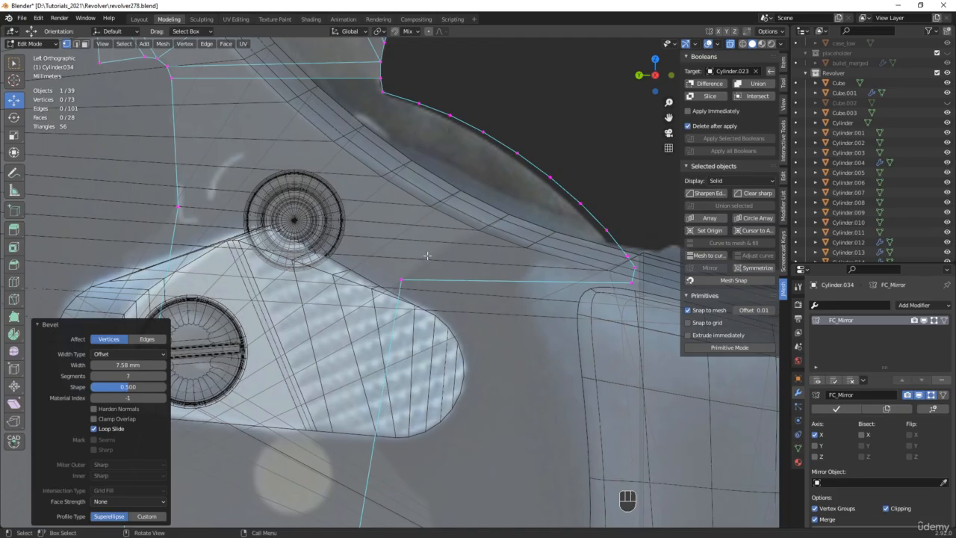
pyautogui.keyDown('alt'); pyautogui.click(462, 280); pyautogui.keyUp('alt')
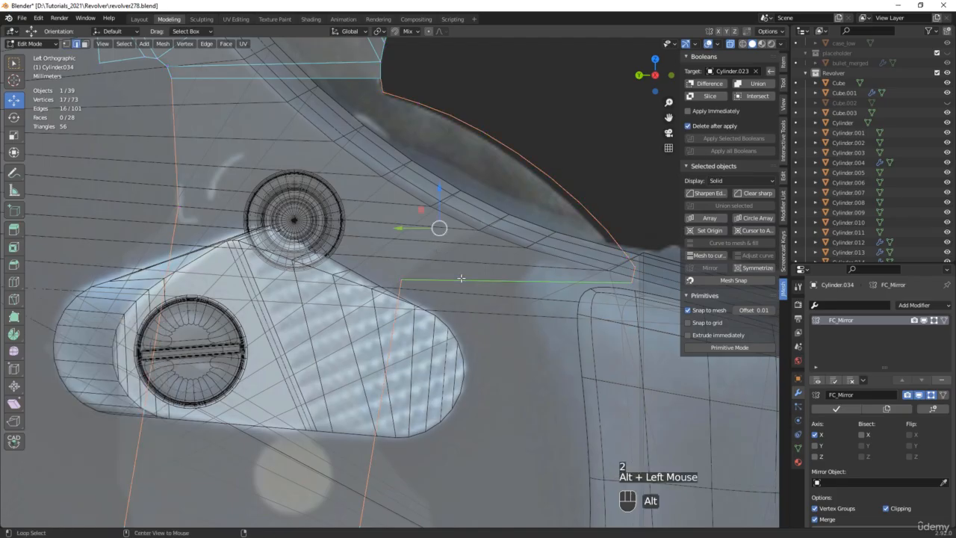
pyautogui.press('f')
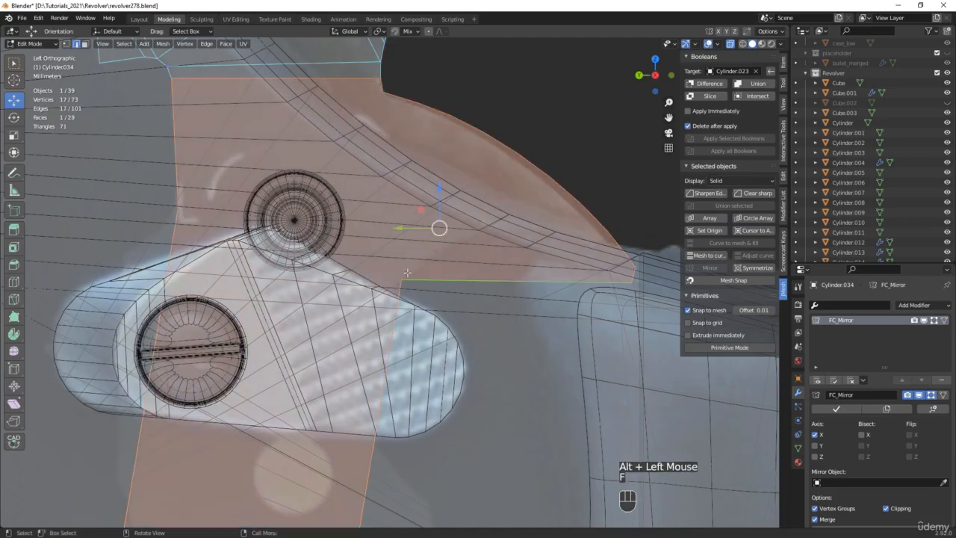
# Connect the lower inner corner vertex to the front outline vertex and to the vertex where the rear curve begins
pyautogui.press('1')
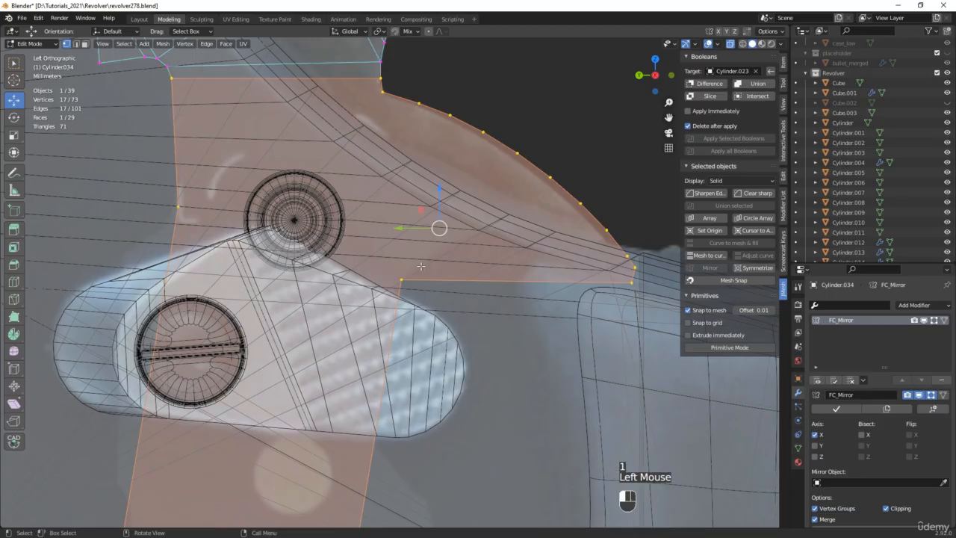
pyautogui.click(402, 280)
pyautogui.keyDown('shift'); pyautogui.click(178, 206); pyautogui.keyUp('shift')
pyautogui.press('j')
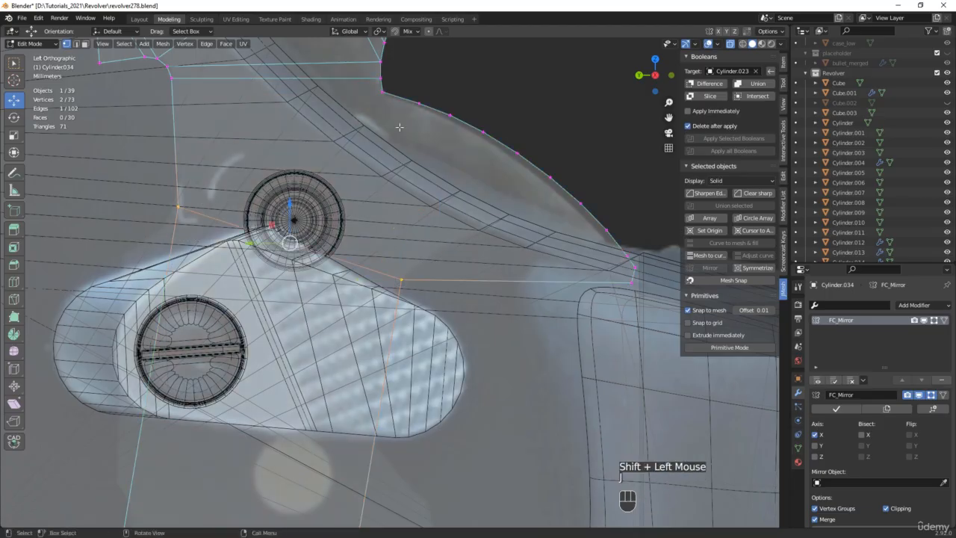
pyautogui.click(383, 91)
pyautogui.keyDown('shift'); pyautogui.click(396, 301); pyautogui.keyUp('shift')
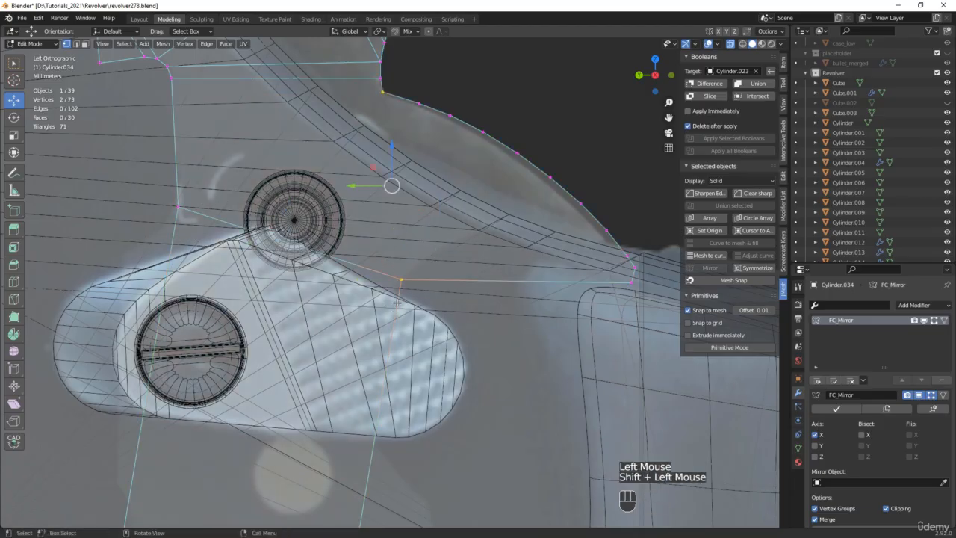
pyautogui.press('j')
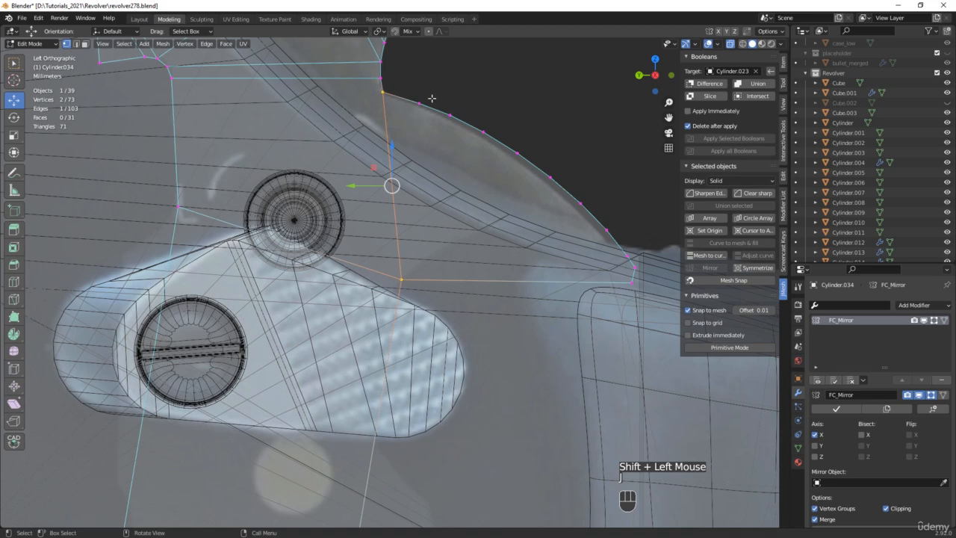
# Knife-cut from the rear curve's second vertex to the lower edge and move the new lower vertex up about 3.15 mm
pyautogui.press('k')
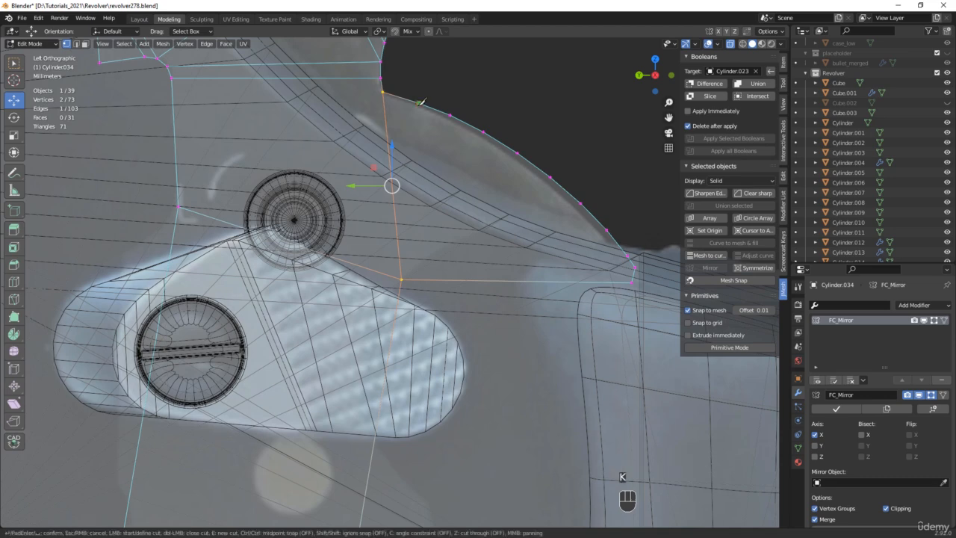
pyautogui.click(522, 280)
pyautogui.press('Return')
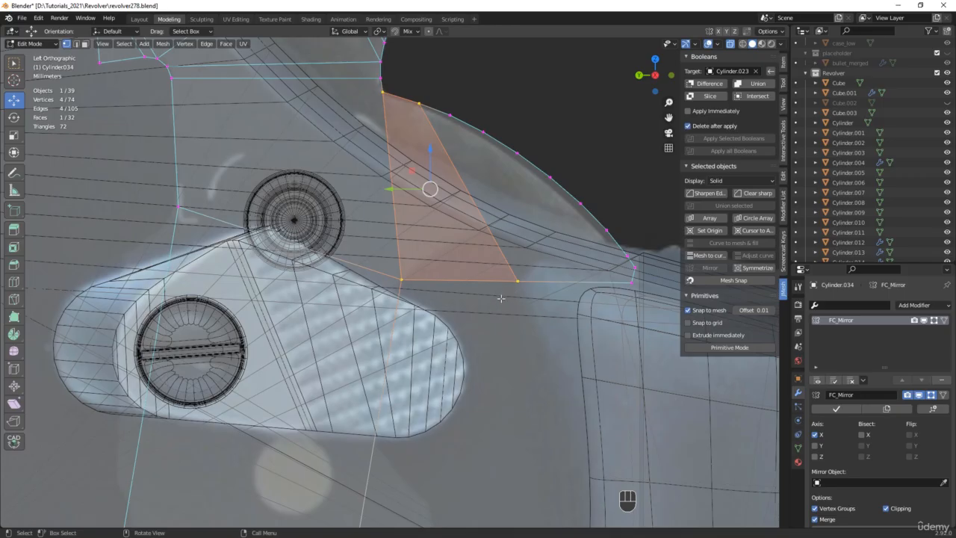
pyautogui.press('w')
pyautogui.click(517, 279)
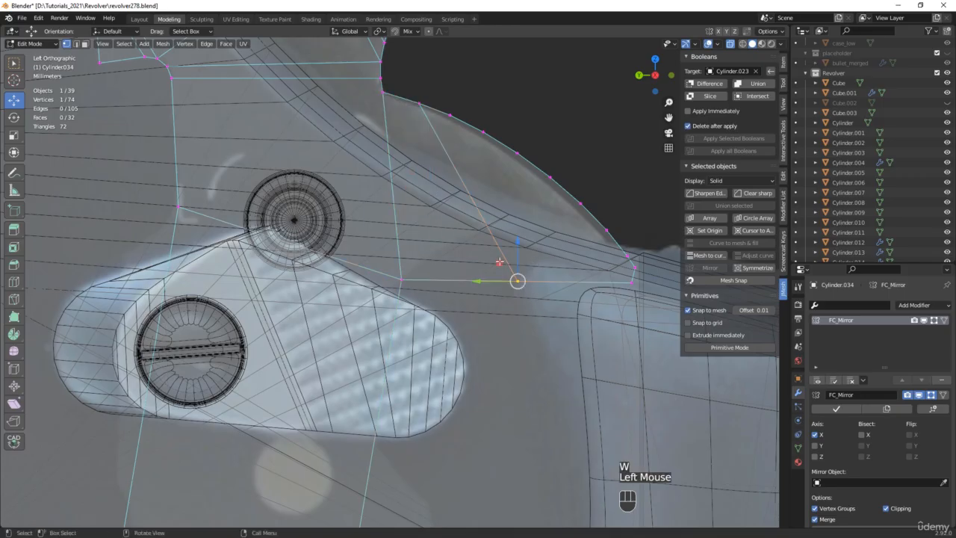
pyautogui.moveTo(516, 277); pyautogui.dragTo(477, 200)
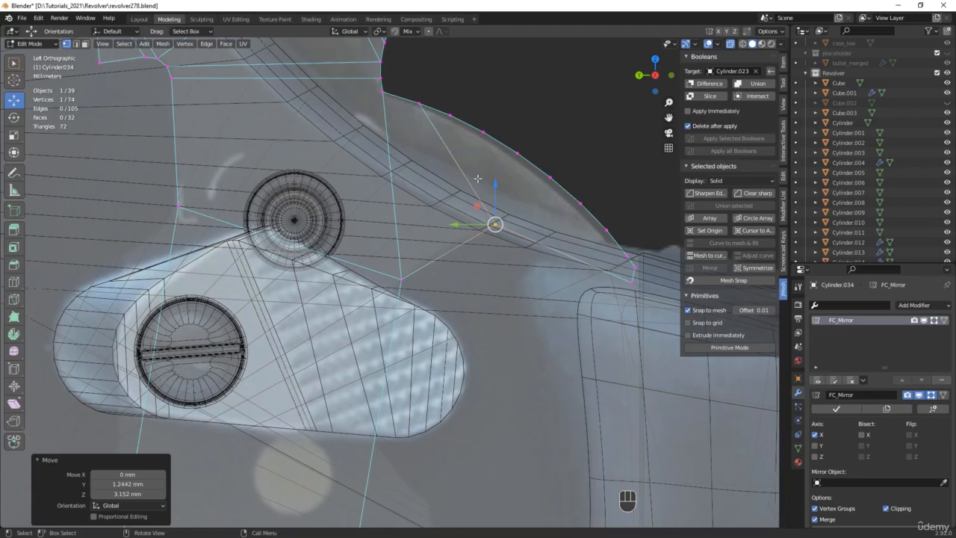
# Delete the knife-cut edge joining the raised lower vertex to the rear curve
pyautogui.keyDown('shift'); pyautogui.click(419, 103); pyautogui.keyUp('shift')
pyautogui.press('x')
pyautogui.click(436, 189)
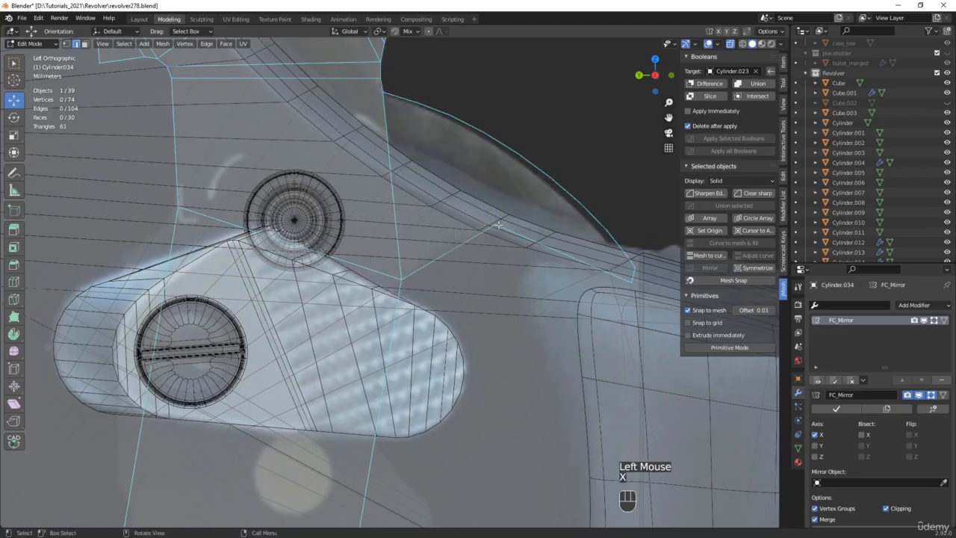
# Bevel the raised lower vertex with a width of about 4.53 mm and 7 segments
pyautogui.press('1')
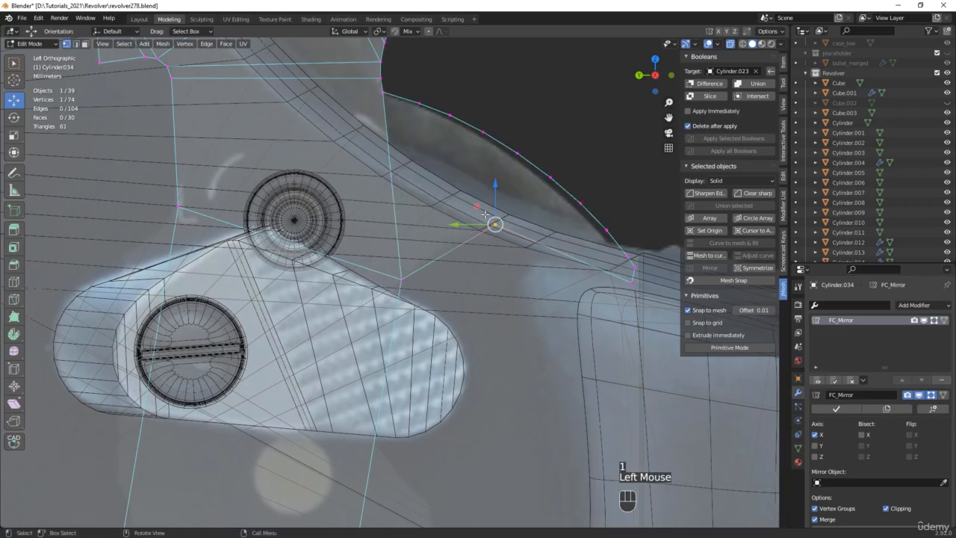
pyautogui.hotkey('ctrl', 'b')
pyautogui.press('v')
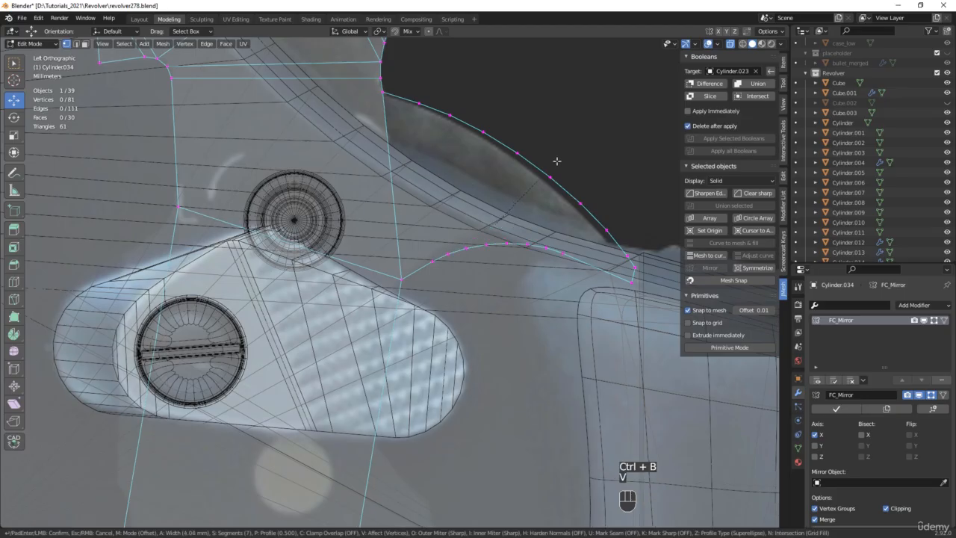
pyautogui.click(505, 230)
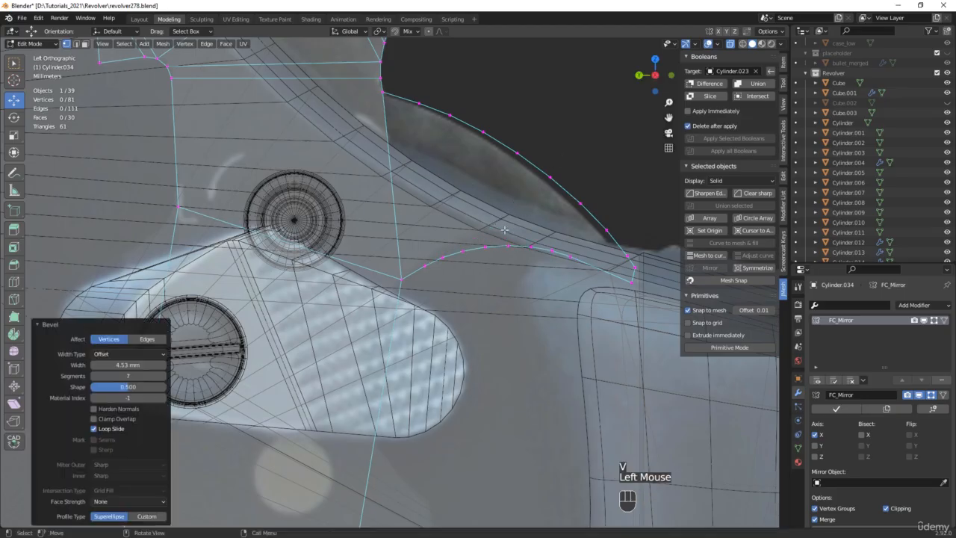
# Move the eight bevelled vertices slightly up and reposition both end vertices to smooth the rear extension's lower curve
pyautogui.press('w')
pyautogui.moveTo(418, 287); pyautogui.dragTo(580, 214)
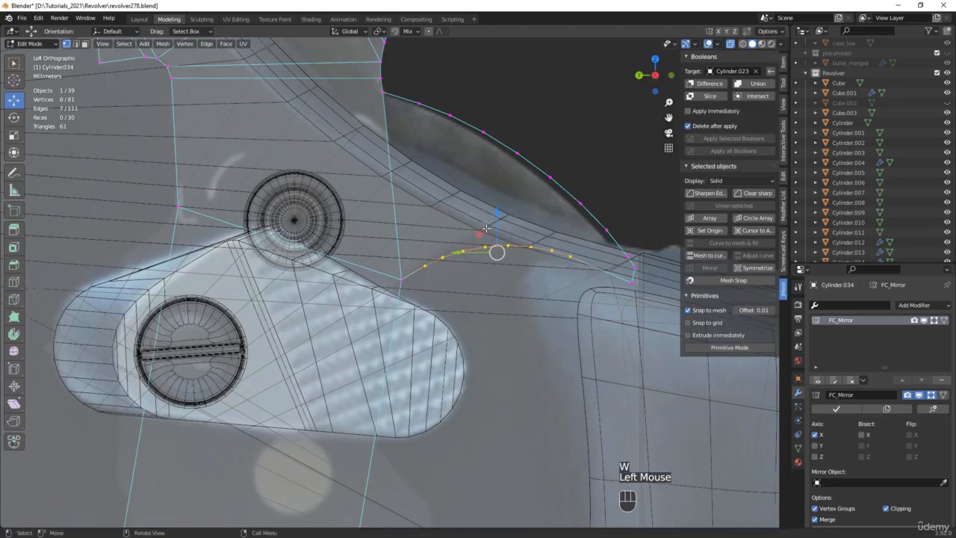
pyautogui.moveTo(482, 225); pyautogui.dragTo(481, 215)
pyautogui.click(569, 243)
pyautogui.moveTo(570, 244); pyautogui.dragTo(572, 231)
pyautogui.click(426, 246)
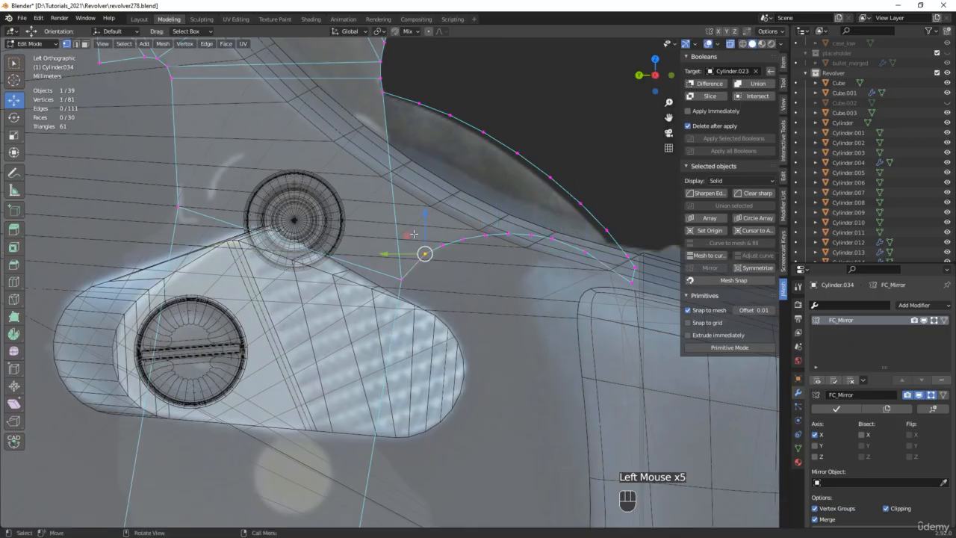
pyautogui.moveTo(411, 236); pyautogui.dragTo(415, 239)
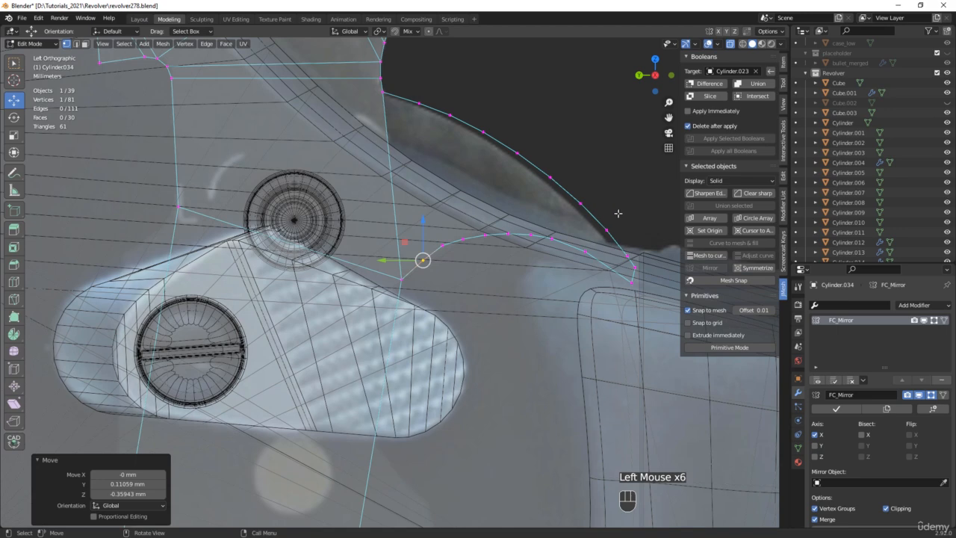
# Move the lower vertex at the rear extension's tip about 0.23 mm up and 0.1 mm forward
pyautogui.scroll(2, 633, 281)
pyautogui.click(614, 282)
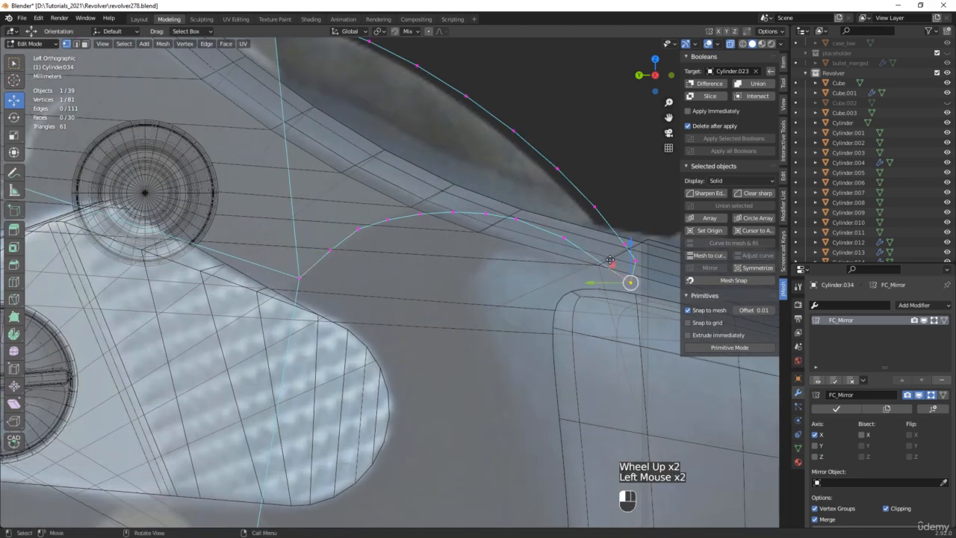
pyautogui.moveTo(610, 260); pyautogui.dragTo(606, 252)
pyautogui.scroll(-2, 578, 242)
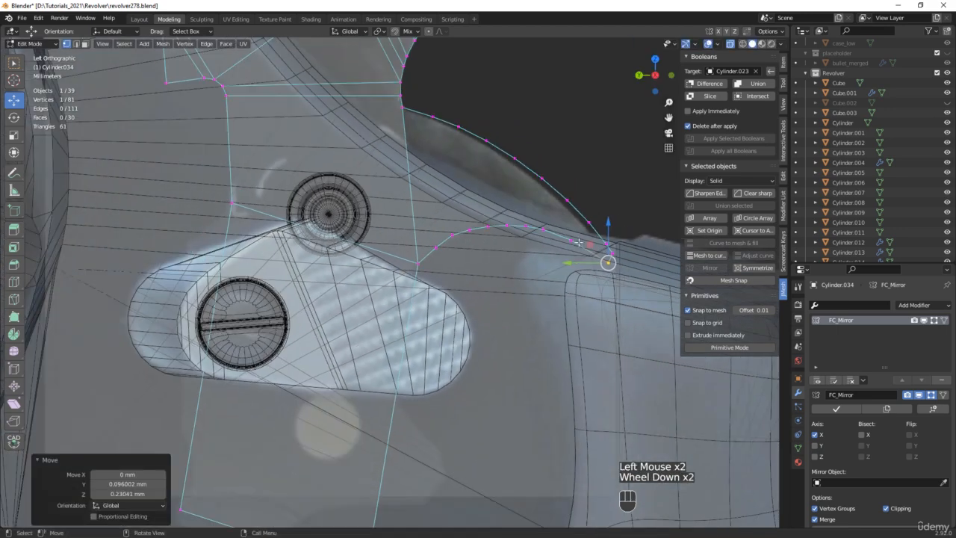
# Fill the open outline of the rear extension with a single face
pyautogui.press('2')
pyautogui.keyDown('alt'); pyautogui.click(514, 227); pyautogui.keyUp('alt')
pyautogui.press('f')
# Lower the second vertex at the front of the extension's lower curve by about 0.13 mm
pyautogui.scroll(3, 456, 223)
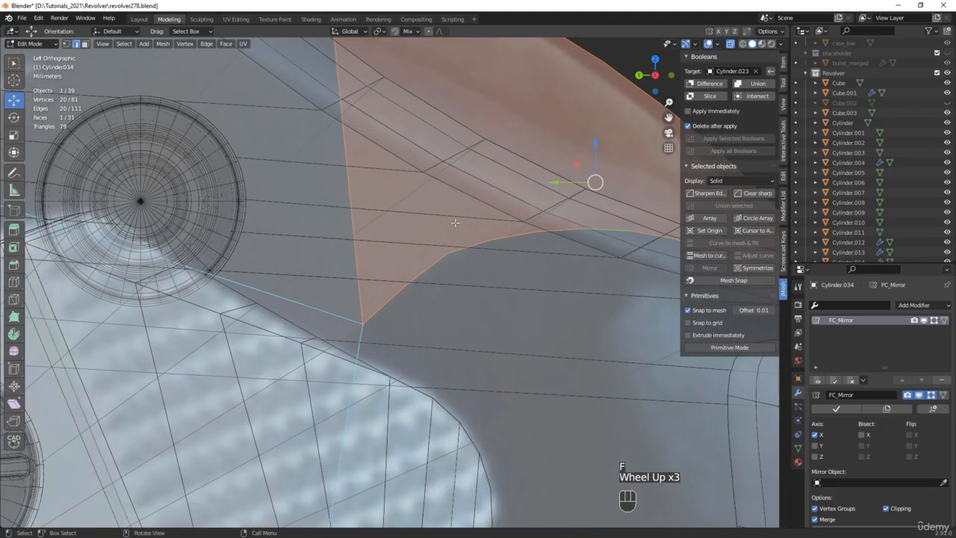
pyautogui.press('1')
pyautogui.click(452, 240)
pyautogui.moveTo(434, 234); pyautogui.dragTo(436, 239)
pyautogui.scroll(-2, 437, 238)
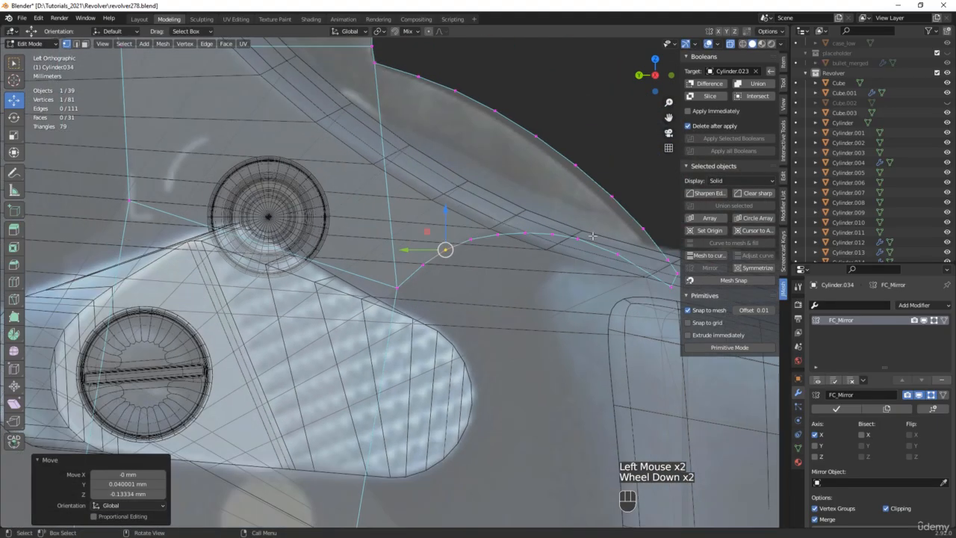
# Move the rear bottom corner vertex of the lower hammer body up about 2.27 mm and back 0.41 mm
pyautogui.scroll(-3, 435, 261)
pyautogui.keyDown('shift'); pyautogui.moveTo(324, 272); pyautogui.dragTo(416, 282, button='middle'); pyautogui.keyUp('shift')
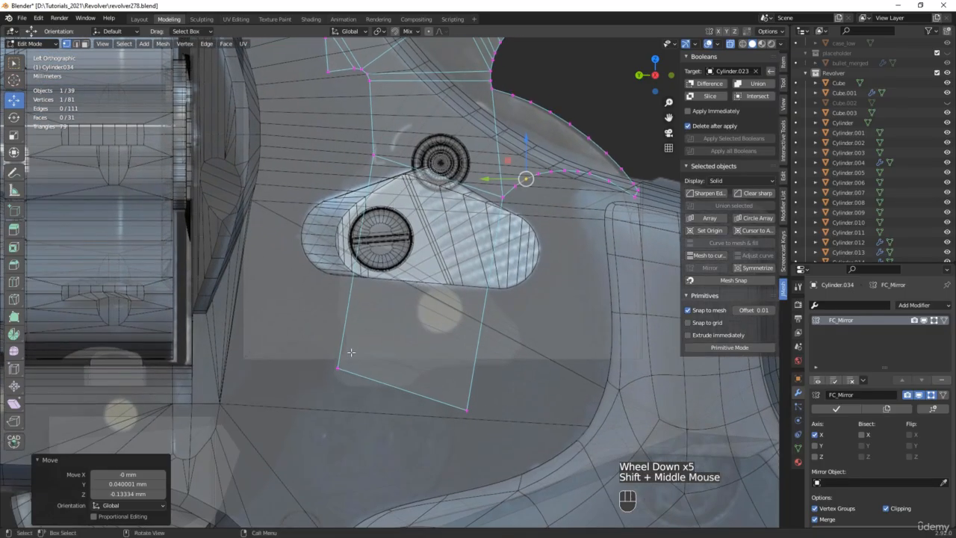
pyautogui.scroll(-2, 352, 346)
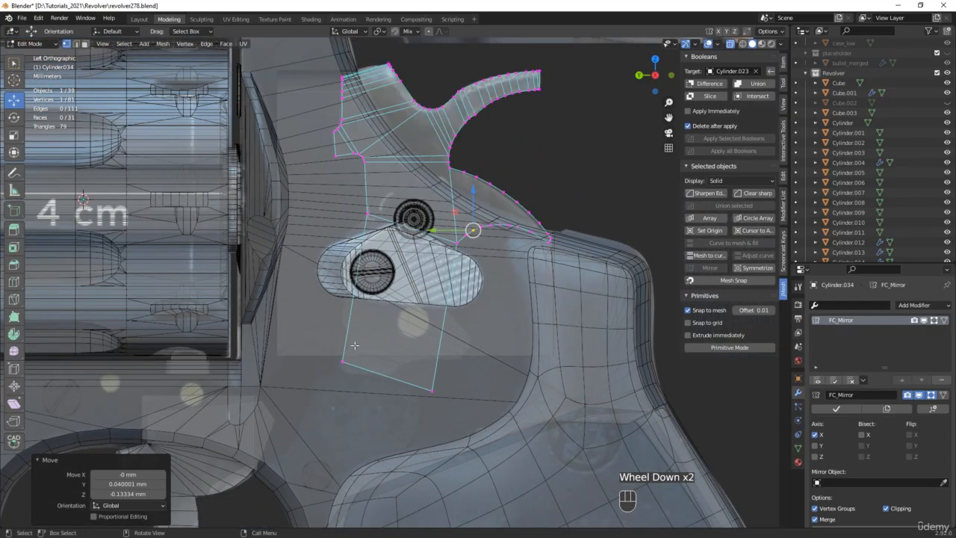
pyautogui.moveTo(463, 374); pyautogui.dragTo(414, 350)
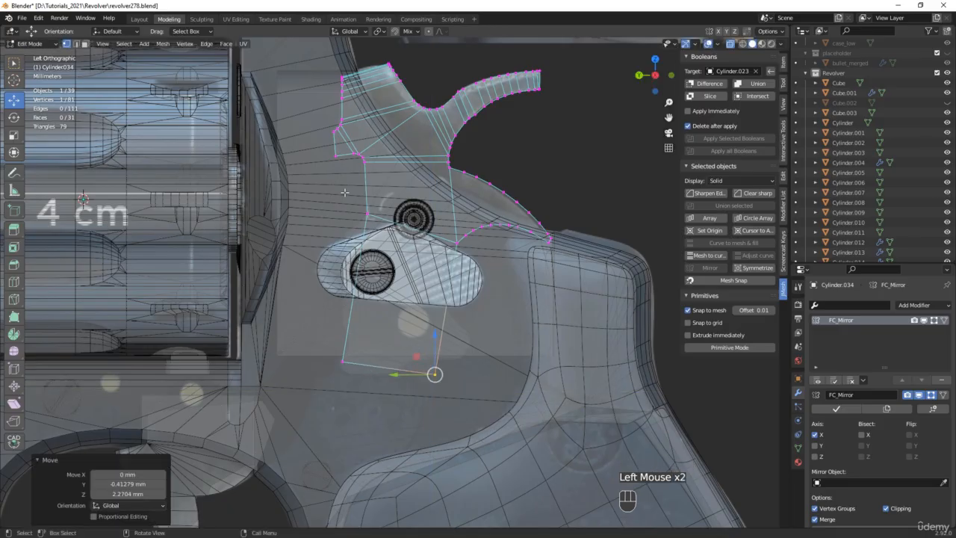
# Turn off X-ray and isolate the hammer in local view at an angle showing its open inner side
pyautogui.scroll(1, 350, 213)
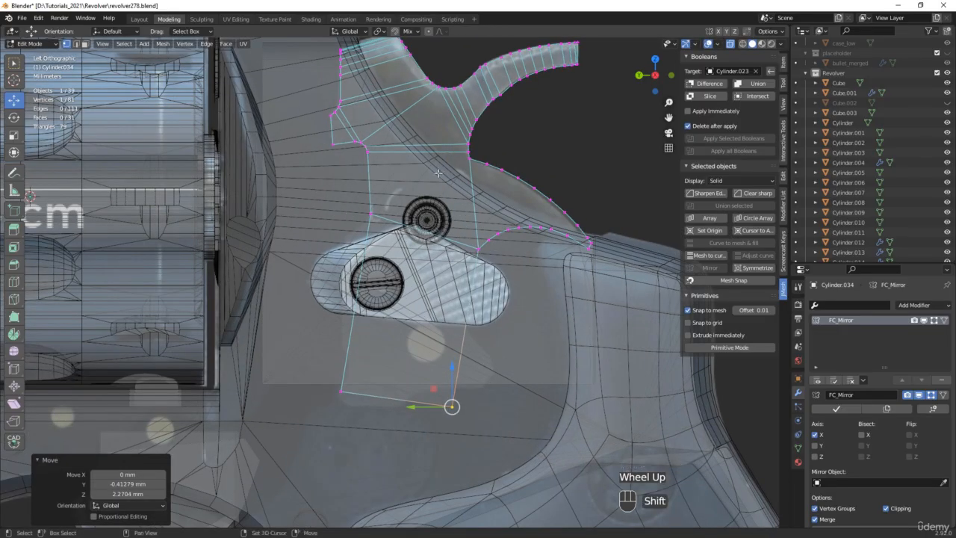
pyautogui.keyDown('shift'); pyautogui.moveTo(401, 196); pyautogui.dragTo(396, 213, button='middle'); pyautogui.keyUp('shift')
pyautogui.moveTo(396, 213); pyautogui.dragTo(386, 233, button='middle')
pyautogui.hotkey('alt', 'z')
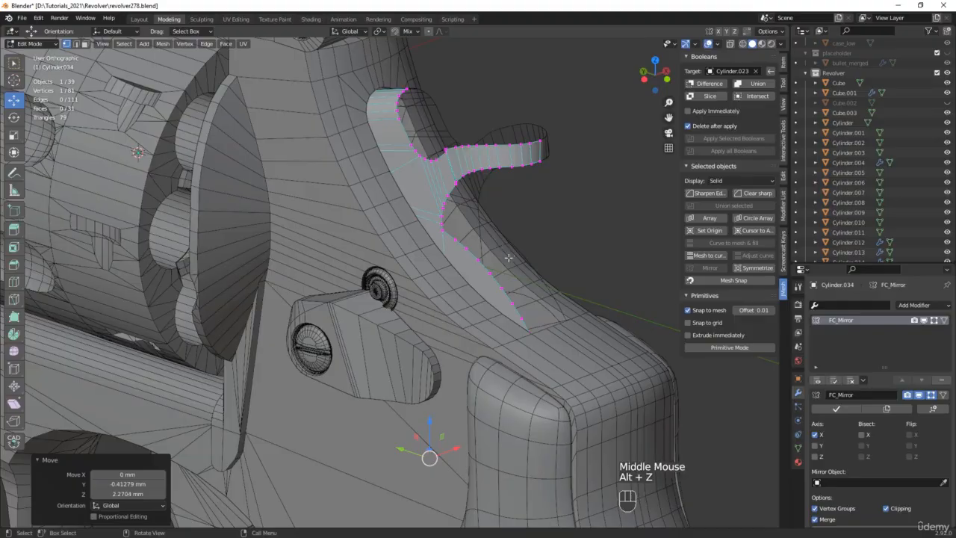
pyautogui.moveTo(509, 257)
pyautogui.mouseDown(button='middle')
pyautogui.moveTo(519, 213)
pyautogui.moveTo(499, 269)
pyautogui.mouseUp(button='middle')
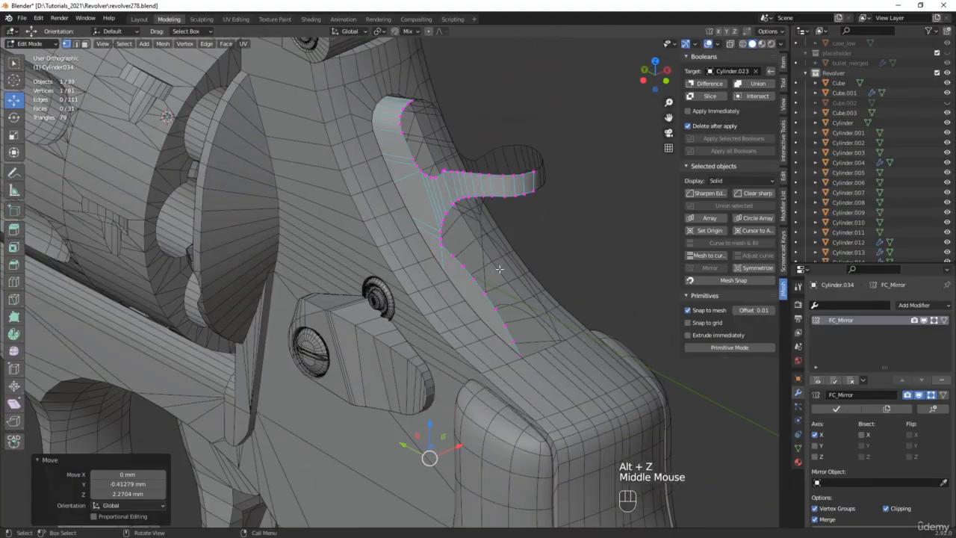
pyautogui.press('KP_Divide')
# Extrude the upper outline edges from the spur tip to the head's top and shift them about 1.45 mm inward along X
pyautogui.scroll(3, 419, 140)
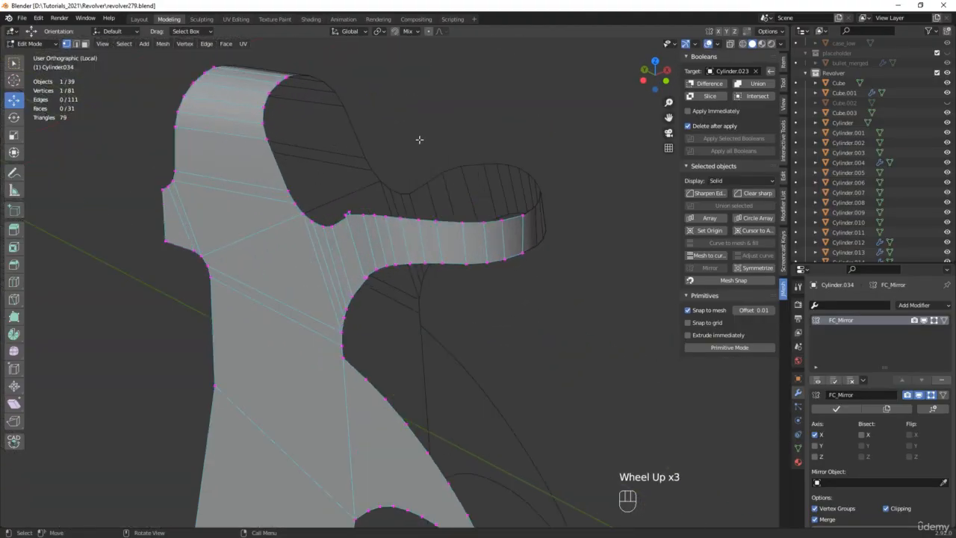
pyautogui.scroll(1, 533, 241)
pyautogui.press('2')
pyautogui.click(531, 233)
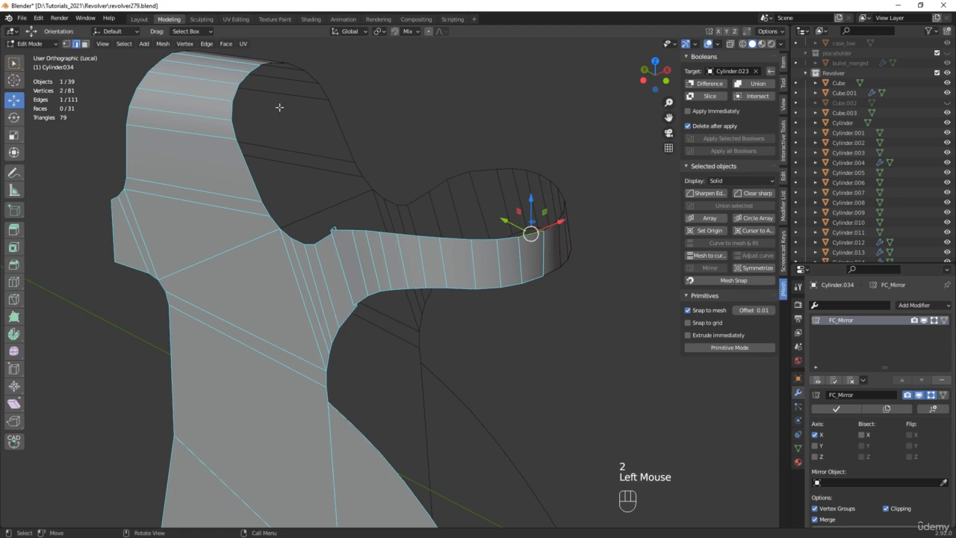
pyautogui.keyDown('ctrl'); pyautogui.click(259, 69); pyautogui.keyUp('ctrl')
pyautogui.moveTo(438, 132); pyautogui.dragTo(412, 140, button='middle')
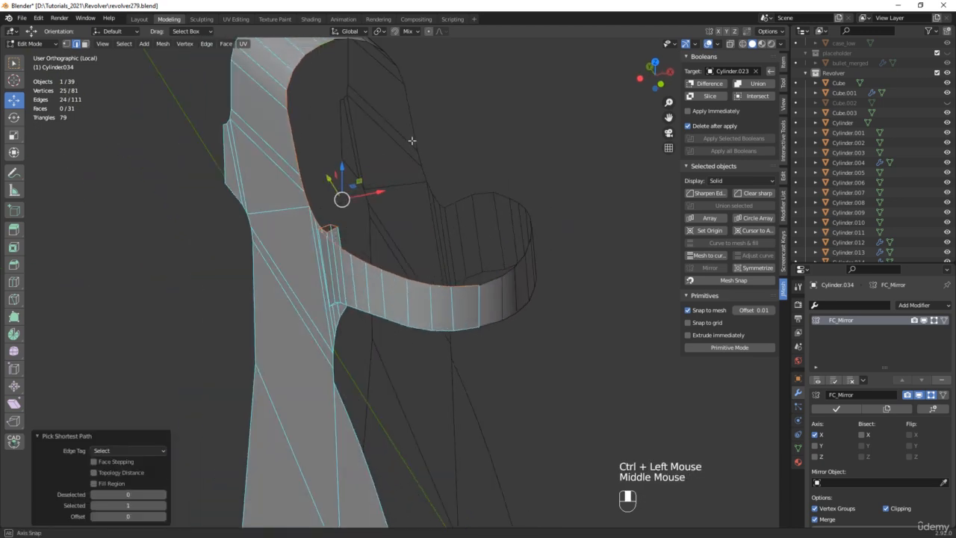
pyautogui.scroll(-2, 413, 138)
pyautogui.press('d')
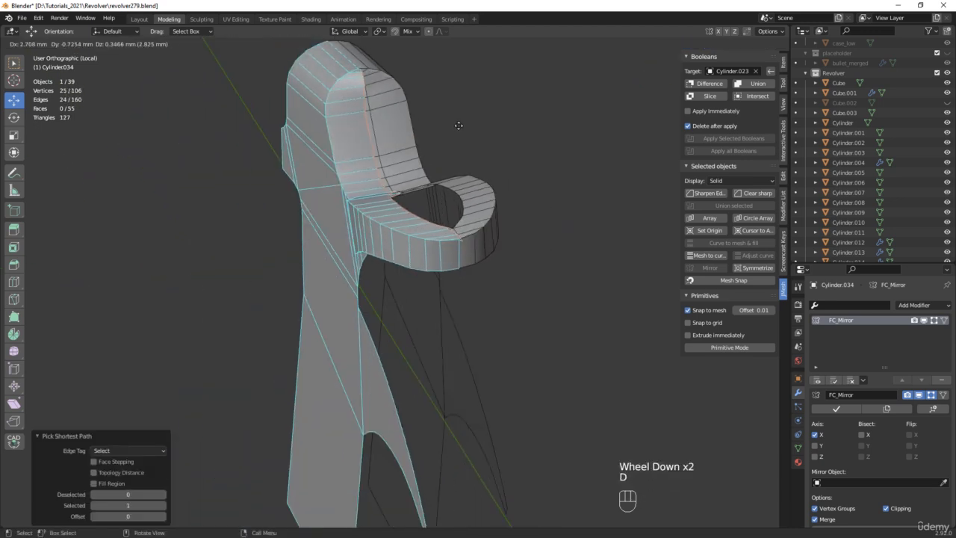
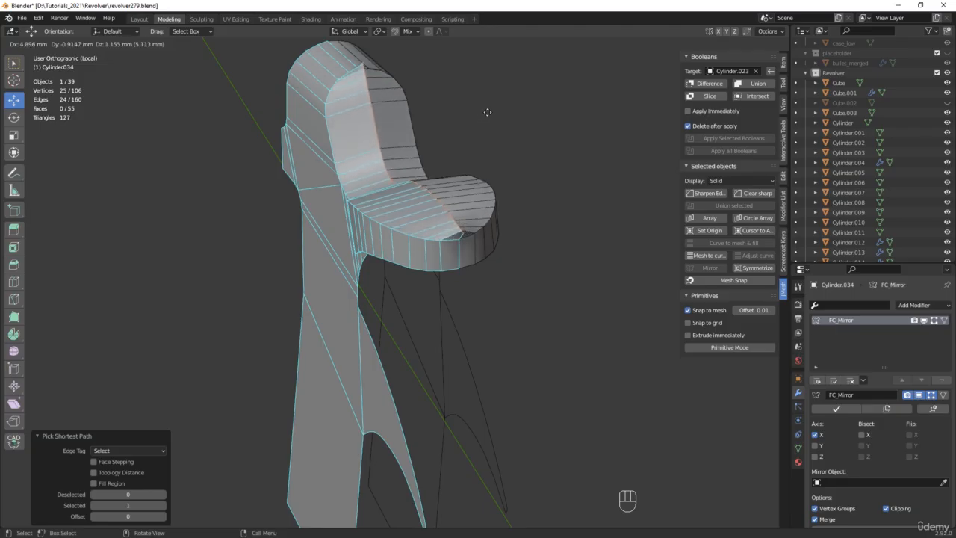
pyautogui.rightClick(485, 110)
pyautogui.moveTo(429, 117); pyautogui.dragTo(396, 180, button='middle')
pyautogui.moveTo(396, 180); pyautogui.dragTo(425, 182)
# Try to flatten the extruded edge chain along X with a scale of 0
pyautogui.press('s')
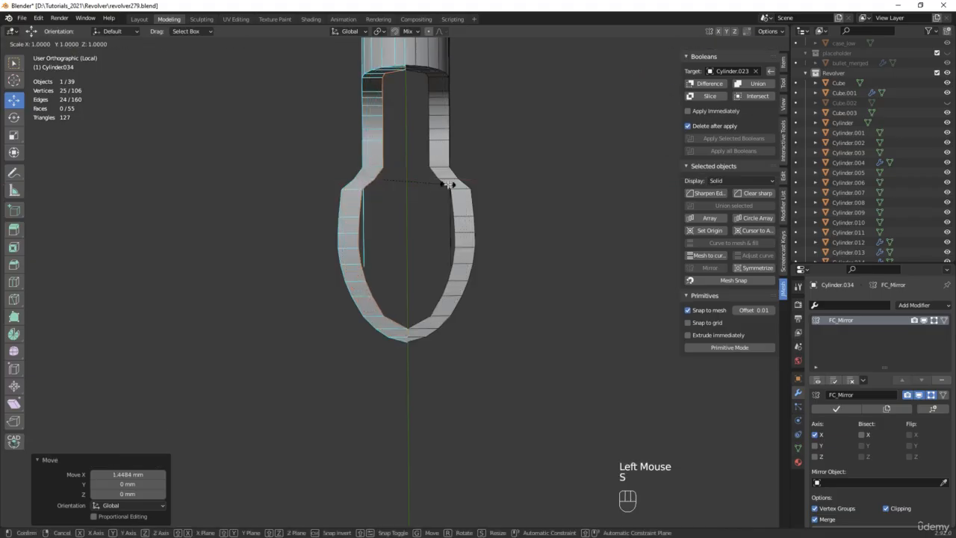
pyautogui.press('x')
pyautogui.press('0')
pyautogui.click(446, 184)
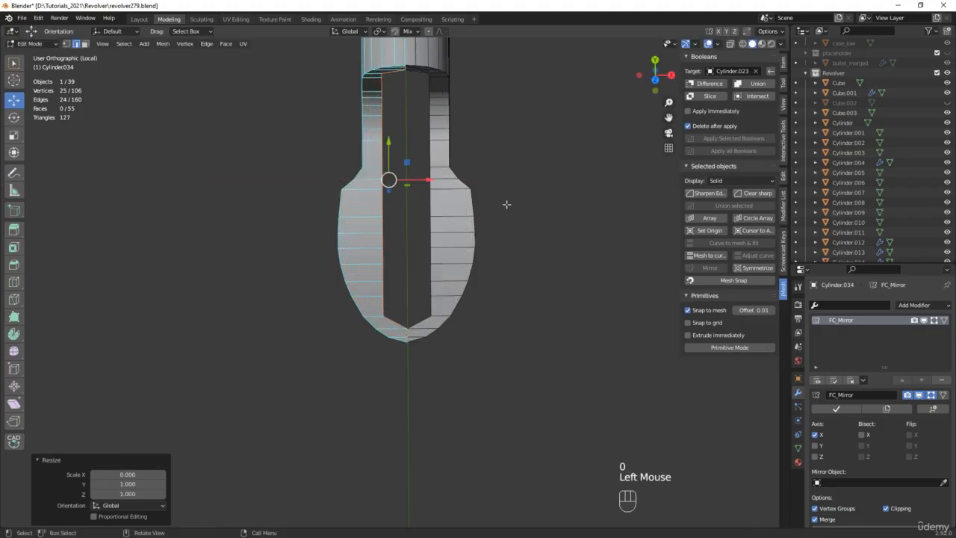
# Disable Merge and Clipping on the mirror modifier and scale the extruded edge chain to 0 along X
pyautogui.scroll(-2, 871, 471)
pyautogui.click(816, 479)
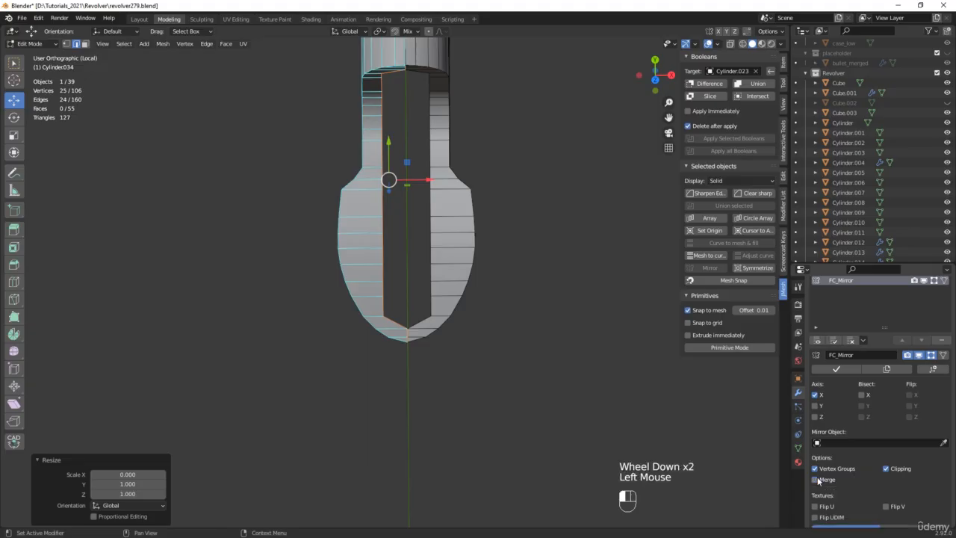
pyautogui.scroll(2, 421, 207)
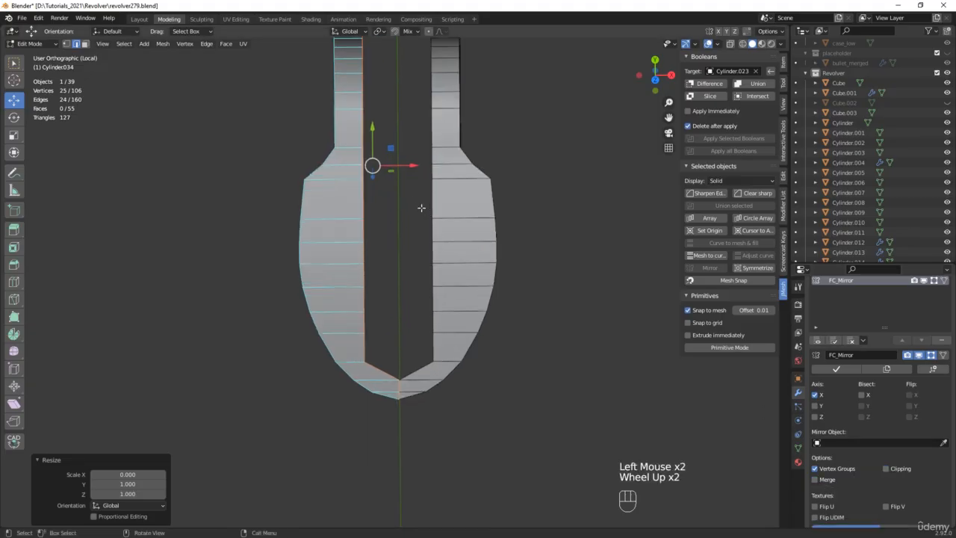
pyautogui.press('s')
pyautogui.press('x')
pyautogui.press('0')
pyautogui.click(423, 211)
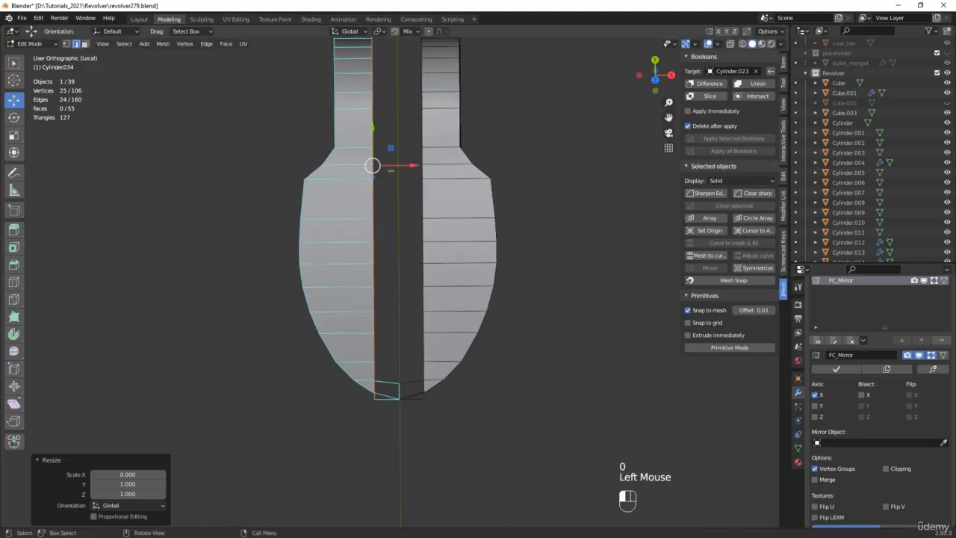
# Set the flattened edge chain's local median X to 0 mm
pyautogui.click(781, 66)
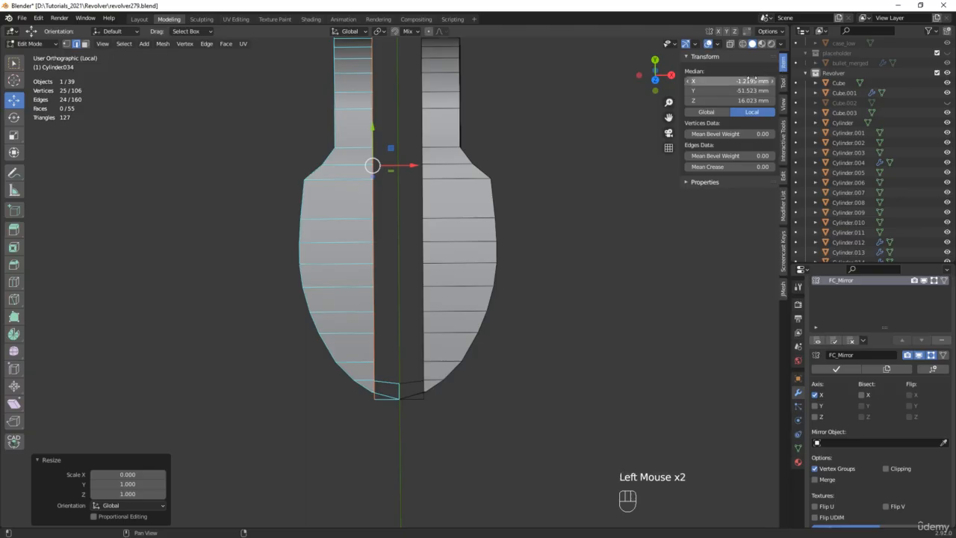
pyautogui.write('0')
pyautogui.press('Return')
# Examine the centre seam at the hammer's spur tip up close and select the end vertex lying slightly off the centre line
pyautogui.moveTo(397, 279); pyautogui.dragTo(381, 201, button='middle')
pyautogui.scroll(3, 389, 165)
pyautogui.moveTo(389, 164); pyautogui.dragTo(393, 147, button='middle')
pyautogui.scroll(3, 395, 149)
pyautogui.scroll(5, 402, 159)
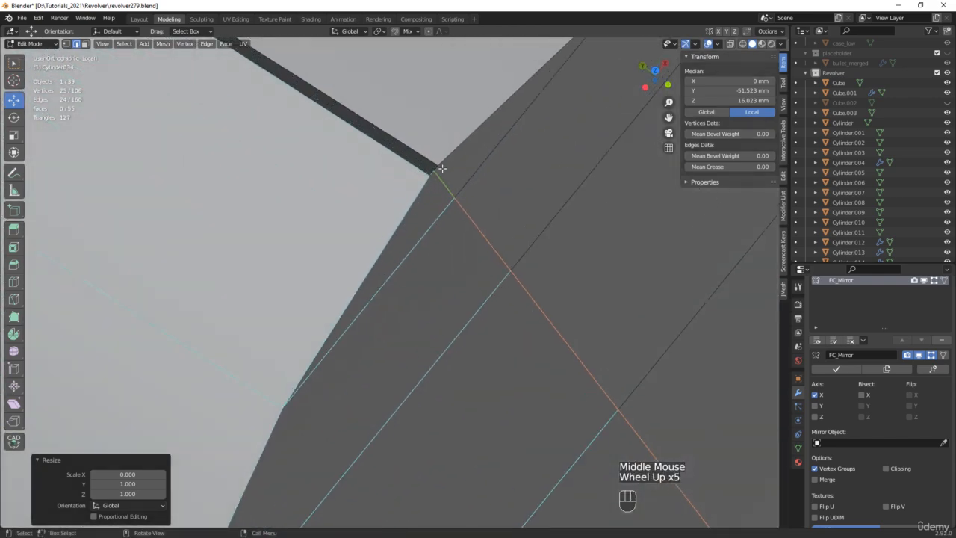
pyautogui.press('1')
pyautogui.click(423, 182)
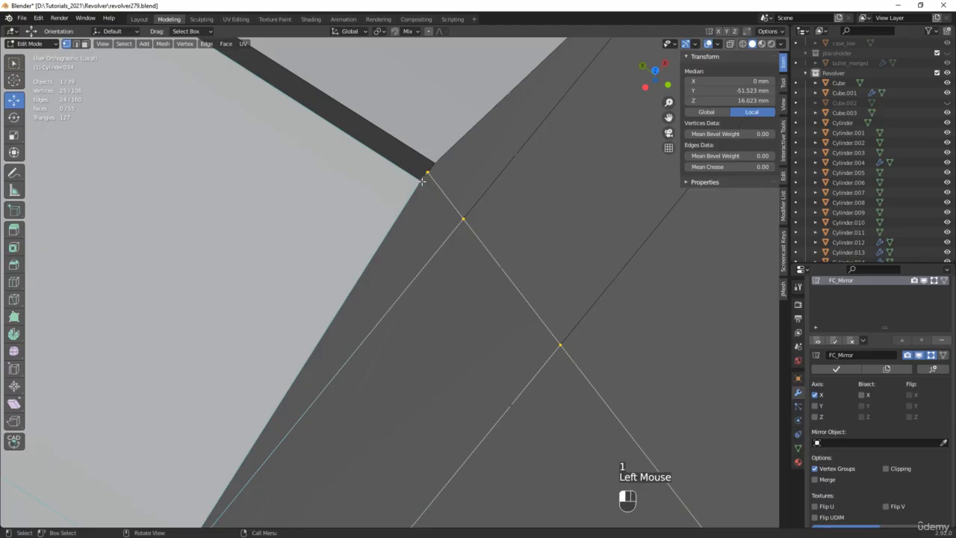
pyautogui.scroll(-4, 430, 175)
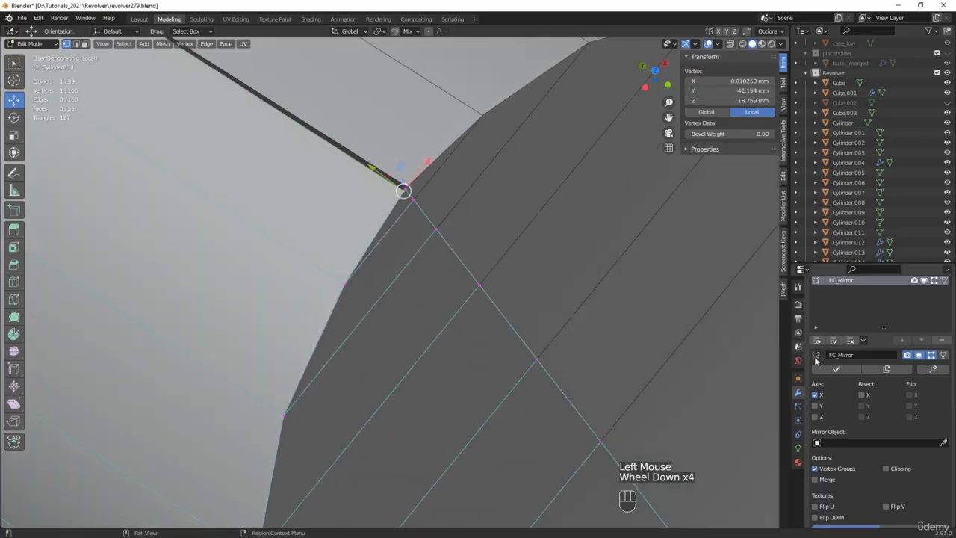
# Turn off the mirror modifier's X axis and show the remaining half from the front
pyautogui.click(834, 399)
pyautogui.scroll(-3, 504, 262)
pyautogui.moveTo(503, 262); pyautogui.dragTo(560, 231, button='middle')
pyautogui.scroll(-1, 515, 241)
pyautogui.scroll(1, 516, 241)
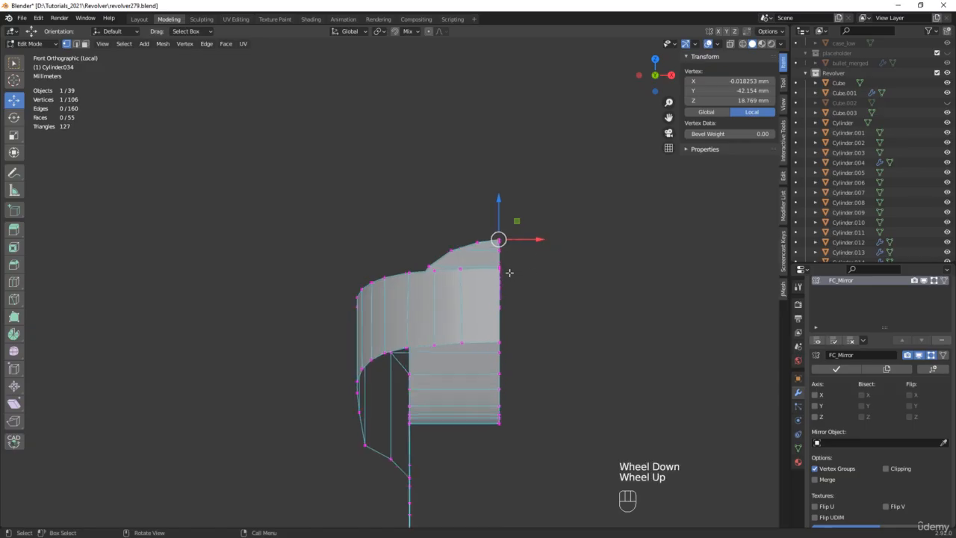
# Select all centre-line vertices through the mesh, flatten them along X with a scale of 0 and set their local median X to 0 mm
pyautogui.hotkey('alt', 'z')
pyautogui.moveTo(559, 187); pyautogui.dragTo(489, 476)
pyautogui.press('s')
pyautogui.press('x')
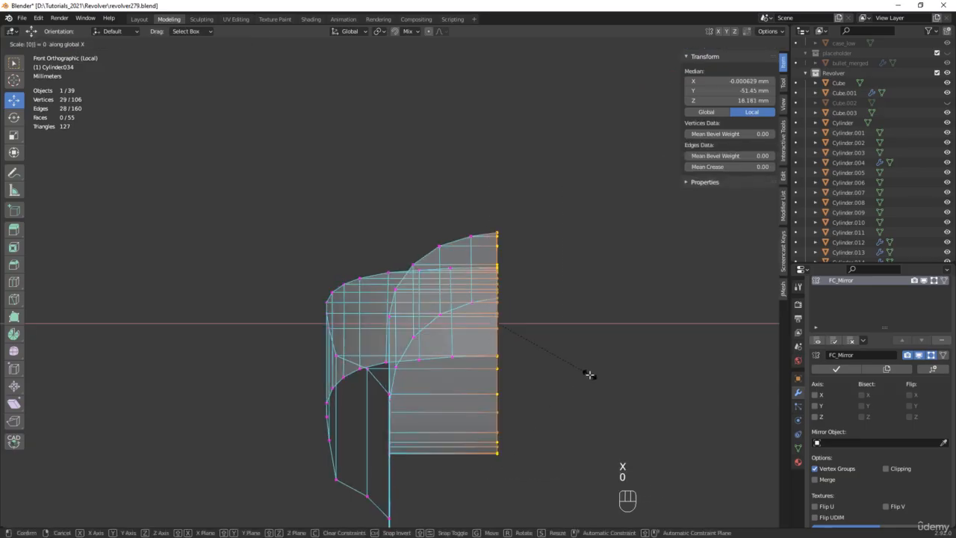
pyautogui.click(589, 374)
pyautogui.click(735, 80)
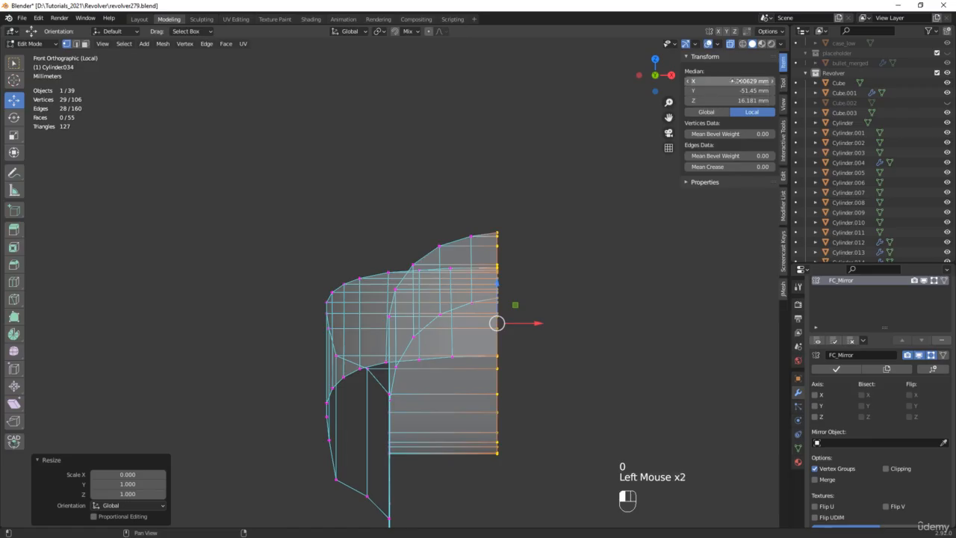
pyautogui.moveTo(495, 227); pyautogui.dragTo(512, 247, button='middle')
pyautogui.press('Tab')
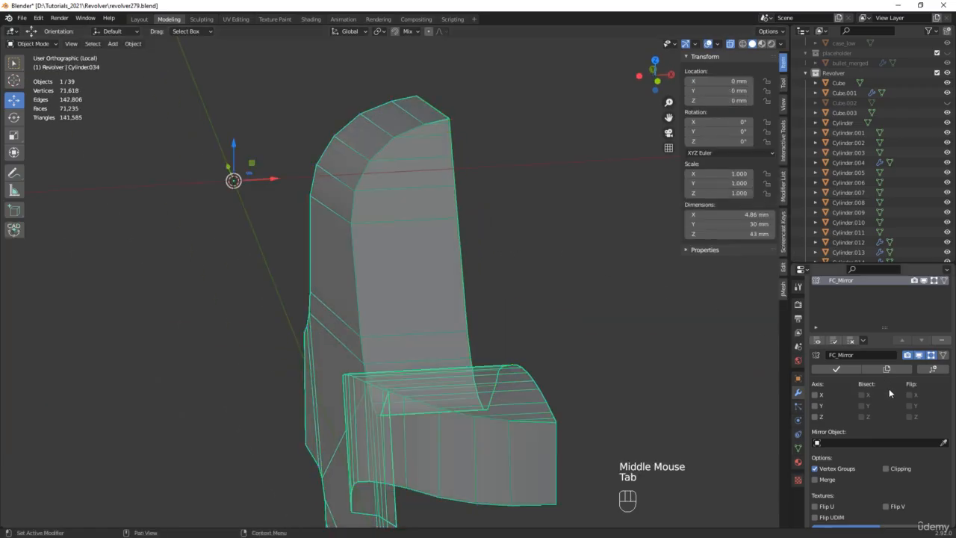
# Move the object's origin to the short centre-line edge at the upper end of the head using Quick Origin
pyautogui.moveTo(567, 295); pyautogui.dragTo(553, 306, button='middle')
pyautogui.press('Tab')
pyautogui.press('2')
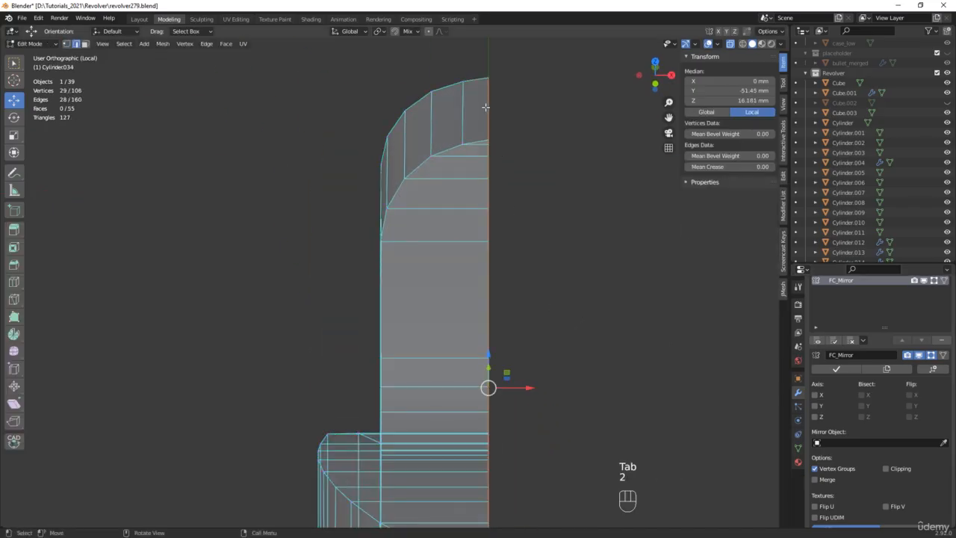
pyautogui.click(487, 109)
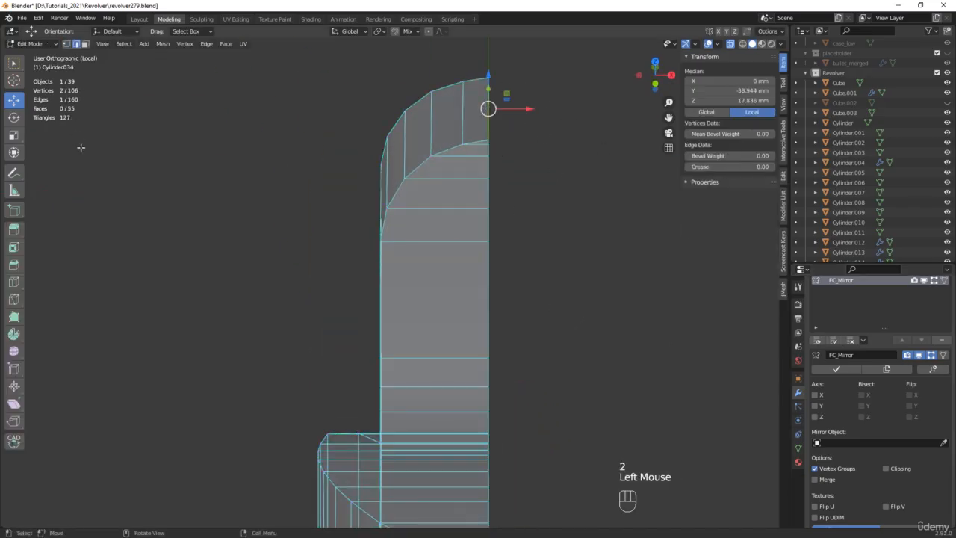
pyautogui.hotkey('alt', 'q')
pyautogui.hotkey('alt', 'q')
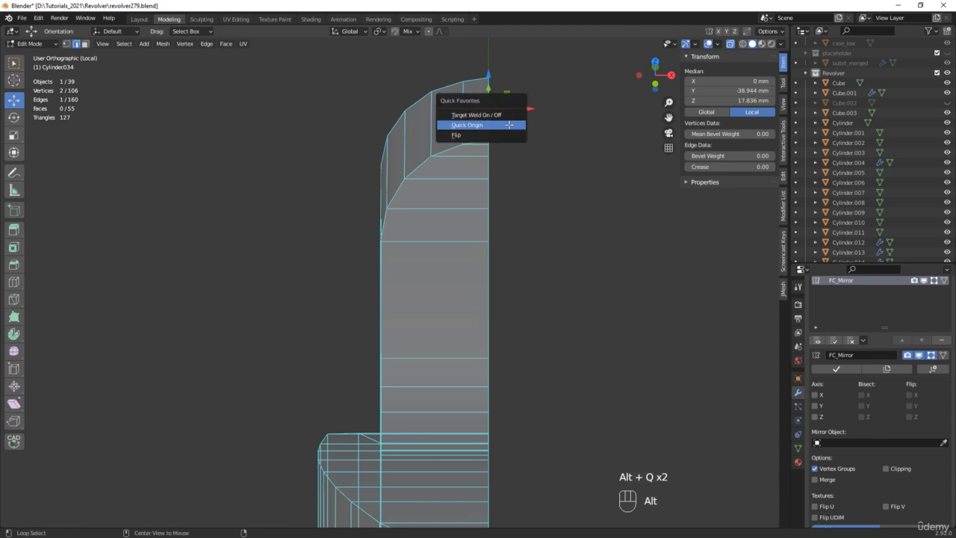
pyautogui.click(509, 125)
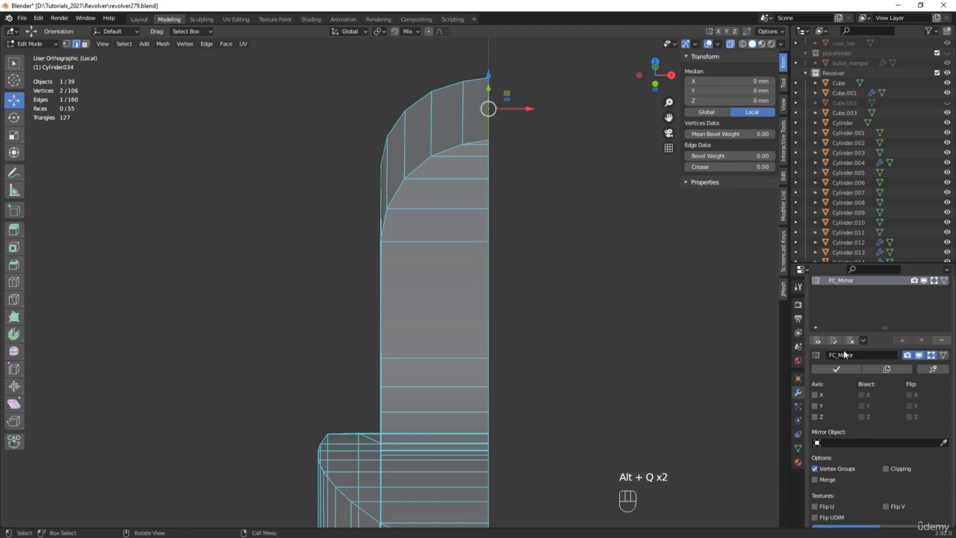
# Remove the old mirror modifier and mirror the half mesh again along X, keeping the new modifier unapplied
pyautogui.click(942, 341)
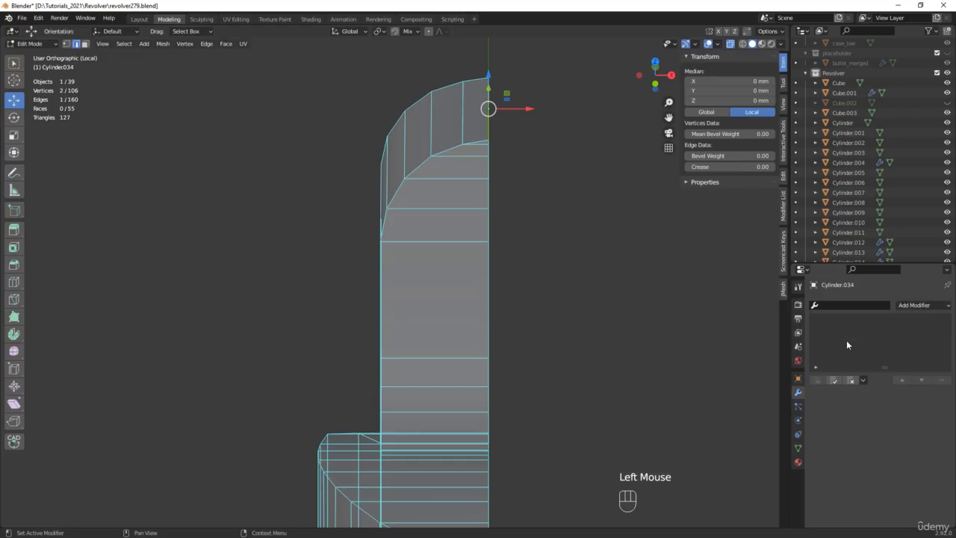
pyautogui.click(783, 289)
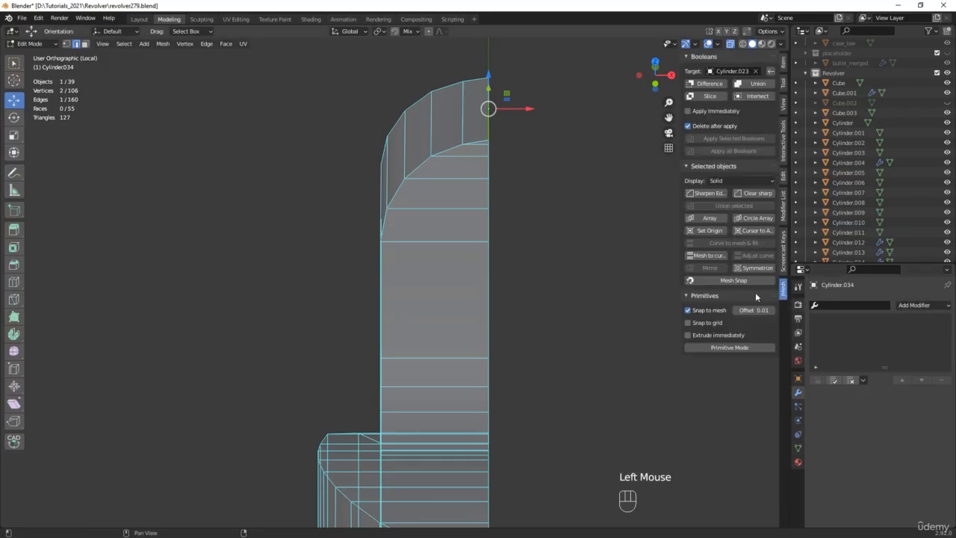
pyautogui.press('Tab')
pyautogui.click(705, 268)
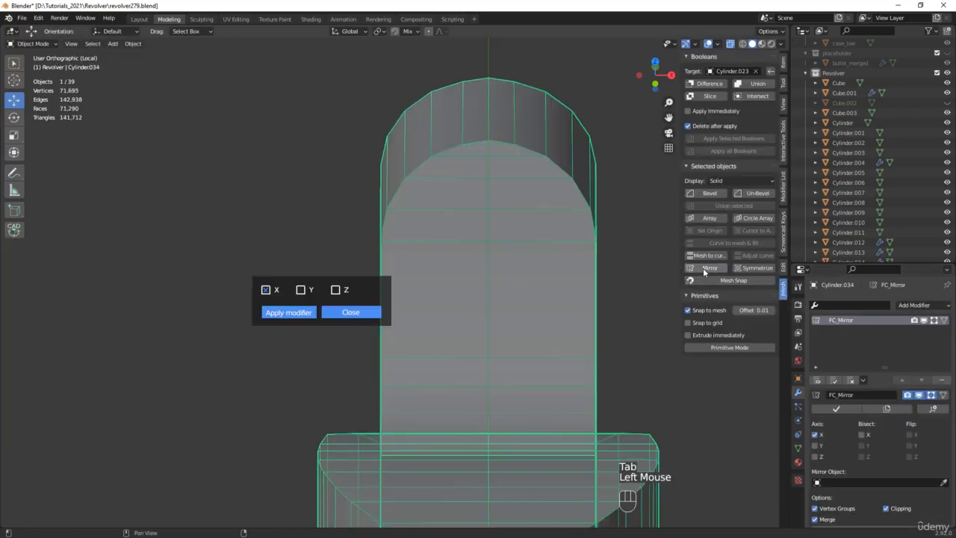
pyautogui.click(345, 312)
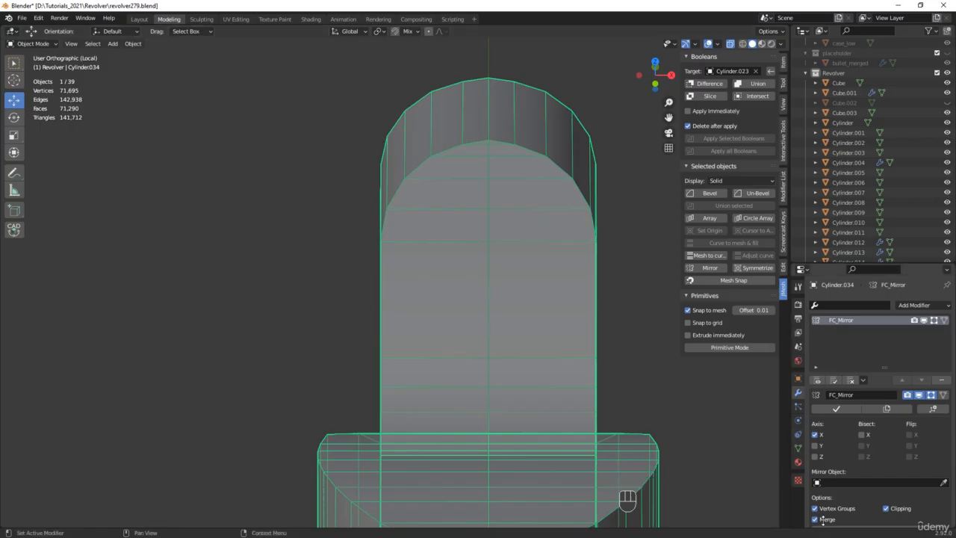
# Disable Merge on the new mirror modifier, turn off X-ray to check the whole hammer and return to mesh editing
pyautogui.scroll(-2, 516, 325)
pyautogui.moveTo(515, 325)
pyautogui.mouseDown(button='middle')
pyautogui.moveTo(508, 307)
pyautogui.moveTo(553, 304)
pyautogui.moveTo(513, 316)
pyautogui.mouseUp(button='middle')
pyautogui.hotkey('alt', 'z')
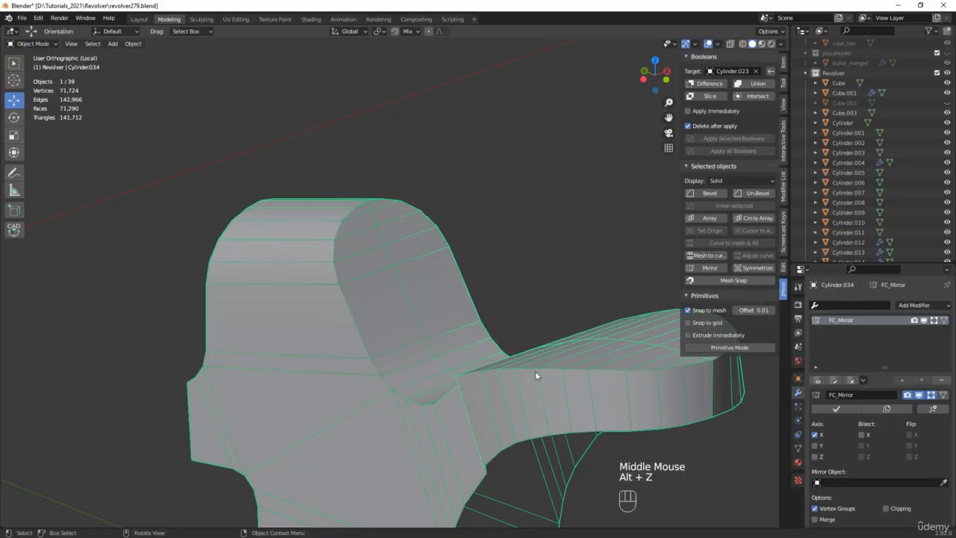
pyautogui.keyDown('shift'); pyautogui.moveTo(535, 375); pyautogui.dragTo(497, 176, button='middle'); pyautogui.keyUp('shift')
pyautogui.scroll(-2, 492, 224)
pyautogui.moveTo(492, 224); pyautogui.dragTo(483, 164, button='middle')
pyautogui.press('Tab')
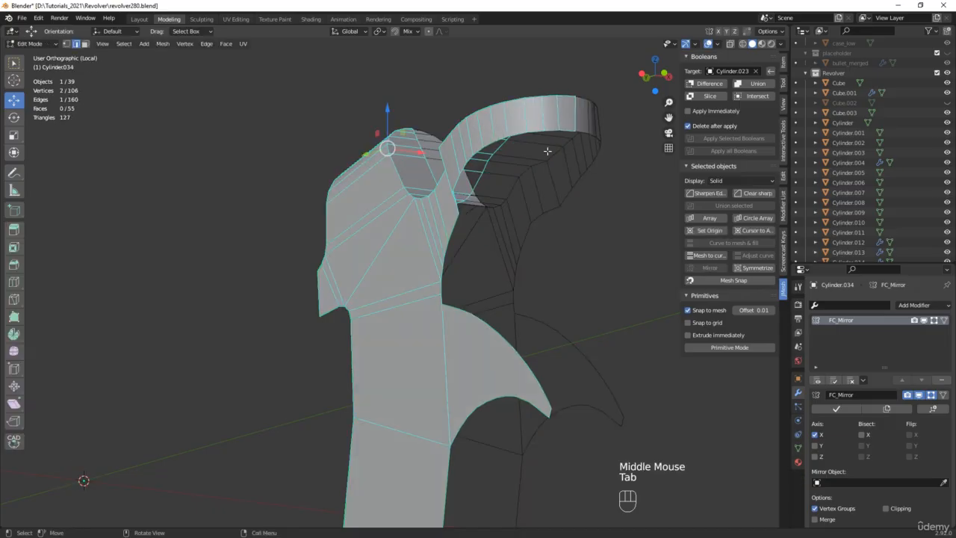
pyautogui.click(565, 133)
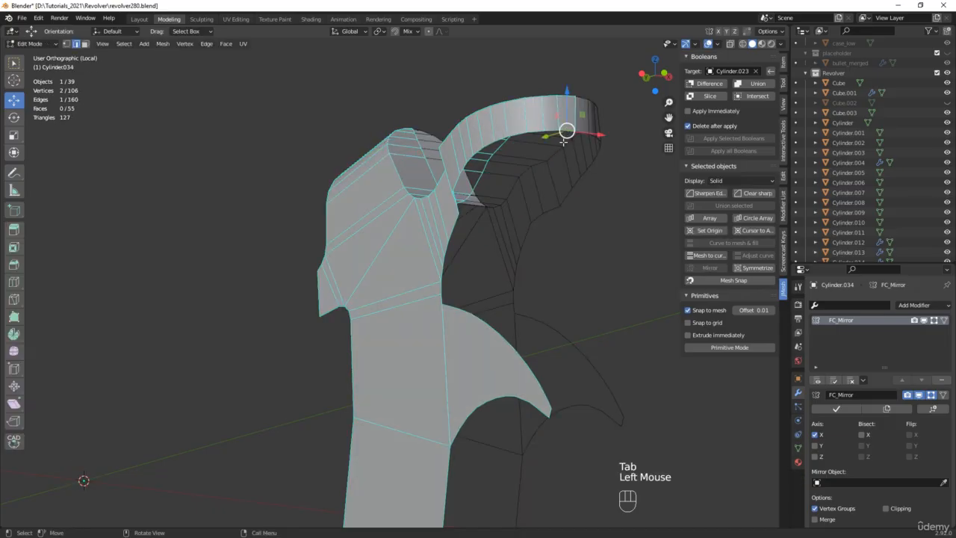
pyautogui.keyDown('shift'); pyautogui.moveTo(502, 436); pyautogui.dragTo(442, 264, button='middle'); pyautogui.keyUp('shift')
pyautogui.scroll(-3, 383, 166)
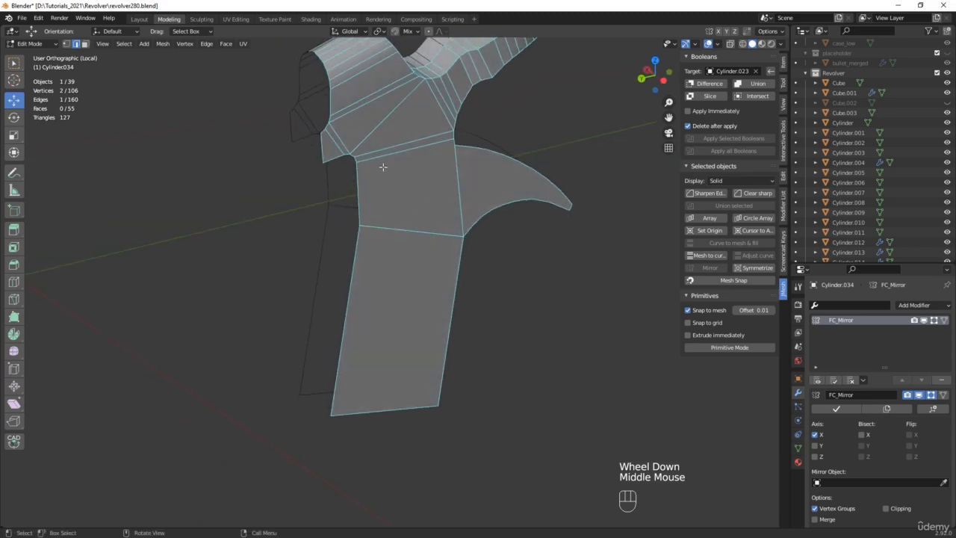
pyautogui.moveTo(383, 167); pyautogui.dragTo(388, 173, button='middle')
pyautogui.keyDown('shift'); pyautogui.moveTo(388, 173); pyautogui.dragTo(369, 178, button='middle'); pyautogui.keyUp('shift')
pyautogui.scroll(2, 369, 178)
pyautogui.keyDown('ctrl'); pyautogui.click(385, 182); pyautogui.keyUp('ctrl')
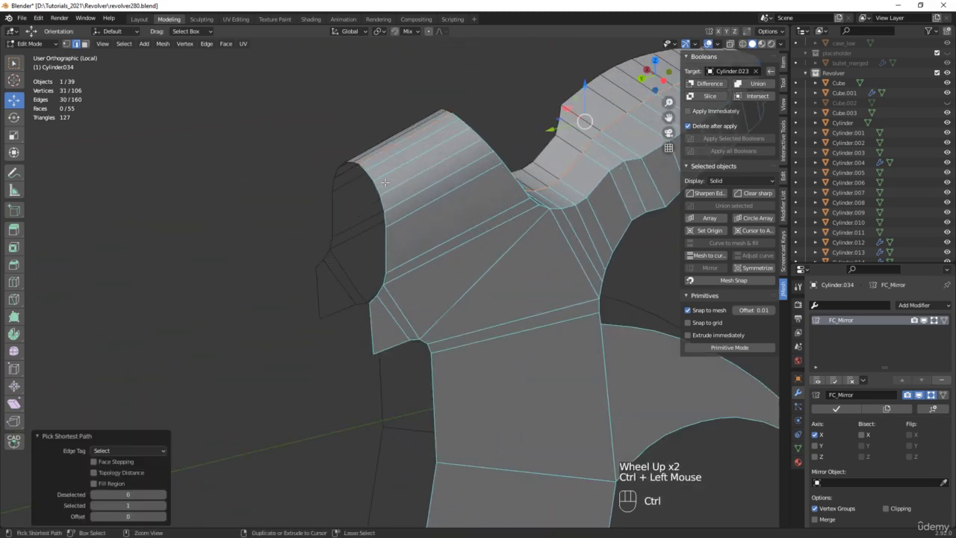
pyautogui.moveTo(525, 203); pyautogui.dragTo(663, 167, button='middle')
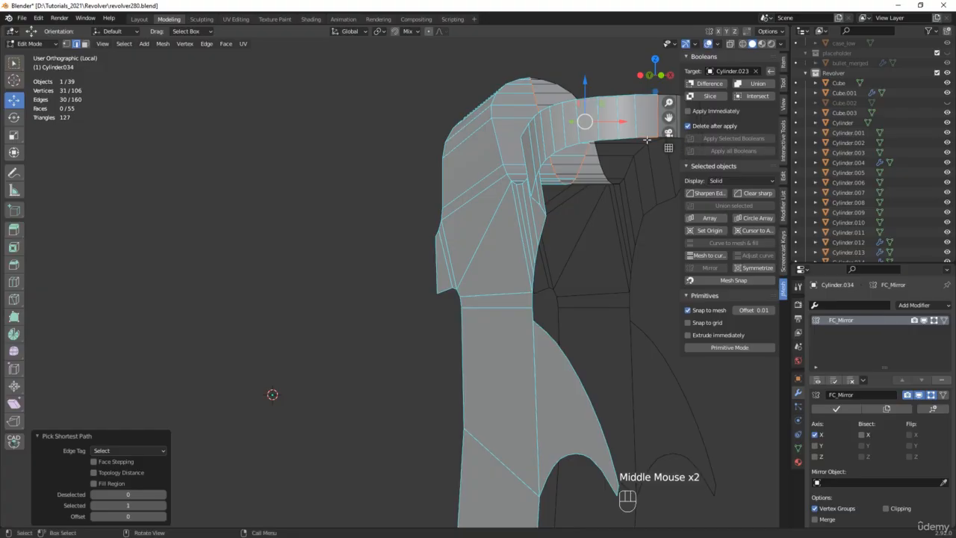
# Select the open border edges of the hammer half from the thumb spur's underside around the rear hook to the shank's lower end
pyautogui.click(647, 139)
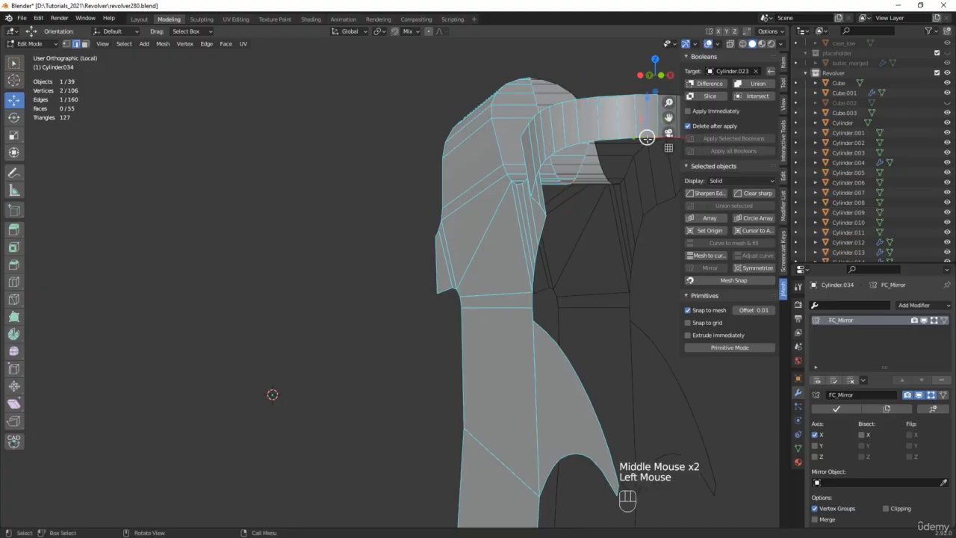
pyautogui.keyDown('ctrl'); pyautogui.click(617, 476); pyautogui.keyUp('ctrl')
pyautogui.keyDown('shift'); pyautogui.moveTo(617, 477); pyautogui.dragTo(510, 391, button='middle'); pyautogui.keyUp('shift')
pyautogui.scroll(-2, 478, 463)
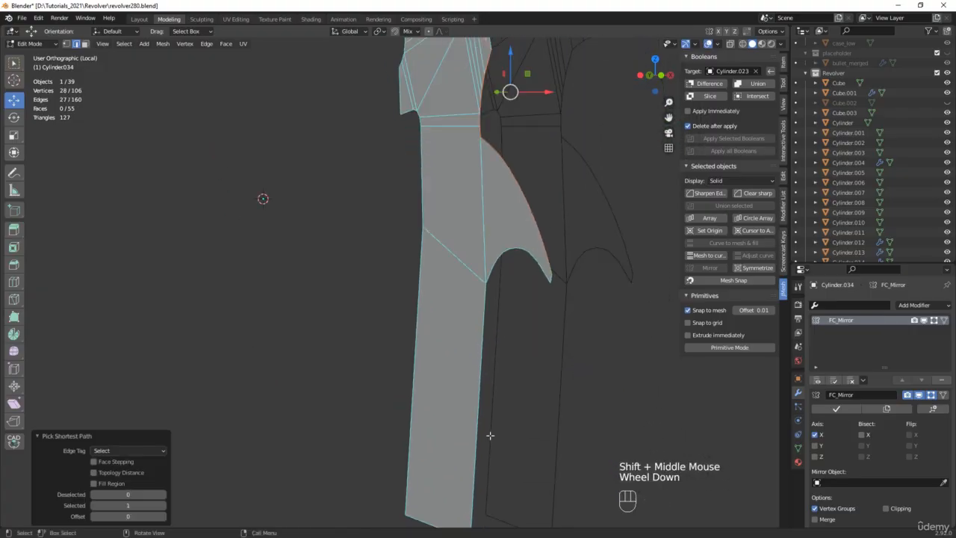
pyautogui.keyDown('ctrl'); pyautogui.click(471, 481); pyautogui.keyUp('ctrl')
pyautogui.moveTo(472, 481); pyautogui.dragTo(539, 411, button='middle')
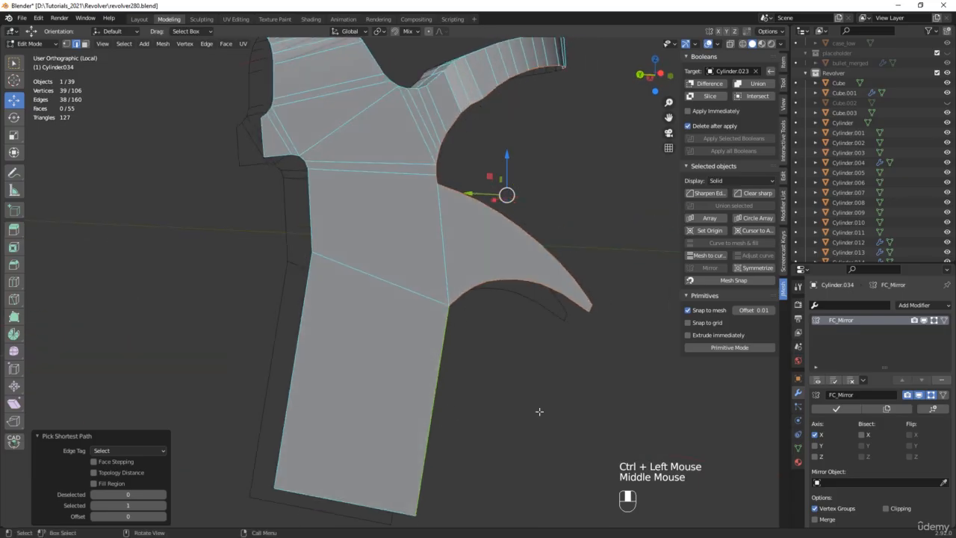
pyautogui.keyDown('ctrl'); pyautogui.click(310, 192); pyautogui.keyUp('ctrl')
pyautogui.hotkey('ctrl', 'z')
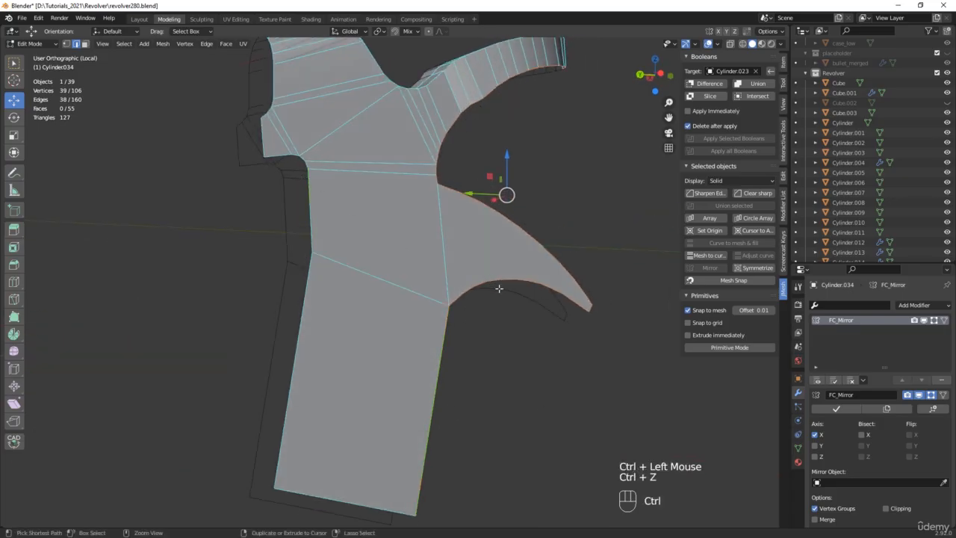
pyautogui.moveTo(497, 284); pyautogui.dragTo(418, 388, button='middle')
pyautogui.keyDown('ctrl'); pyautogui.click(334, 482); pyautogui.keyUp('ctrl')
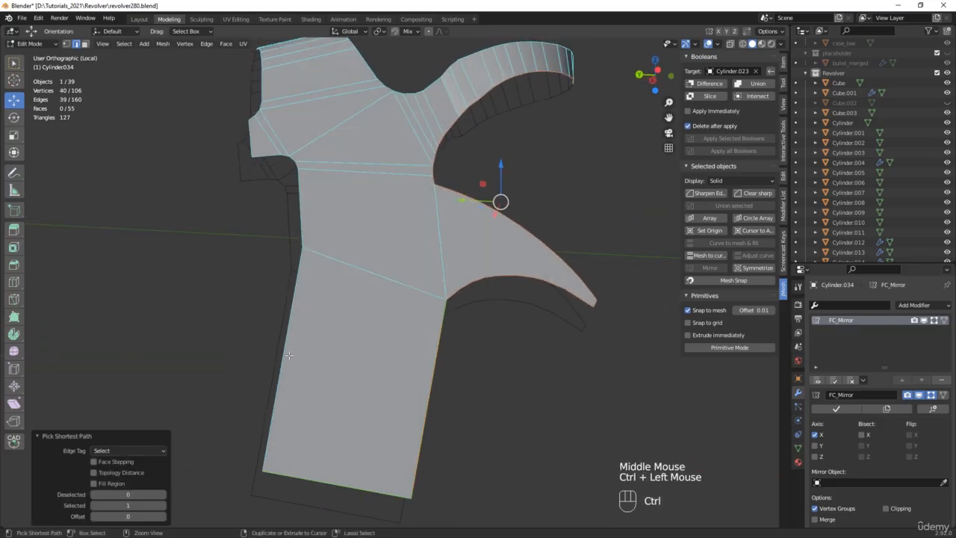
# Extend the edge selection up the hammer's front side, around the front notch and over the rounded head to the mirror line
pyautogui.moveTo(267, 211); pyautogui.dragTo(343, 238, button='middle')
pyautogui.keyDown('ctrl'); pyautogui.click(316, 131); pyautogui.keyUp('ctrl')
pyautogui.scroll(2, 344, 238)
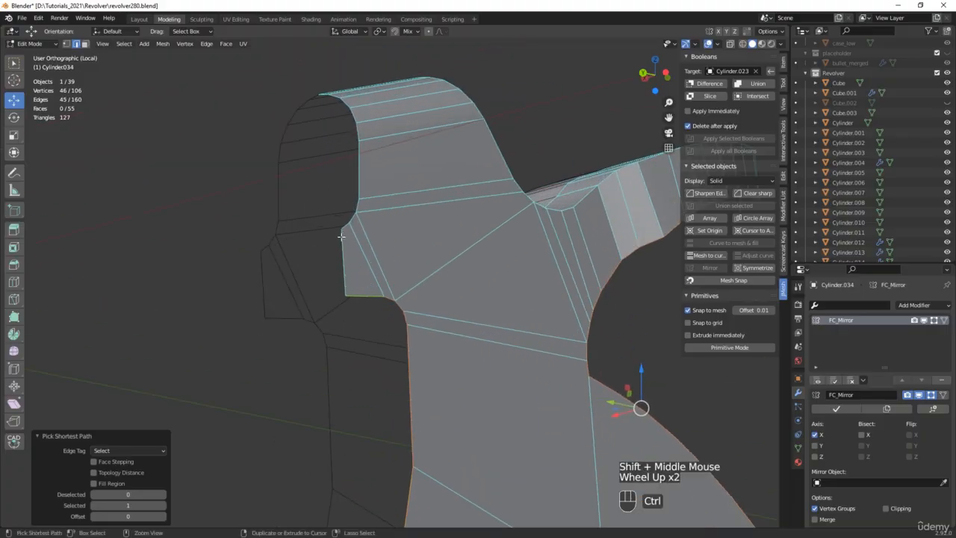
pyautogui.keyDown('ctrl'); pyautogui.click(348, 230); pyautogui.keyUp('ctrl')
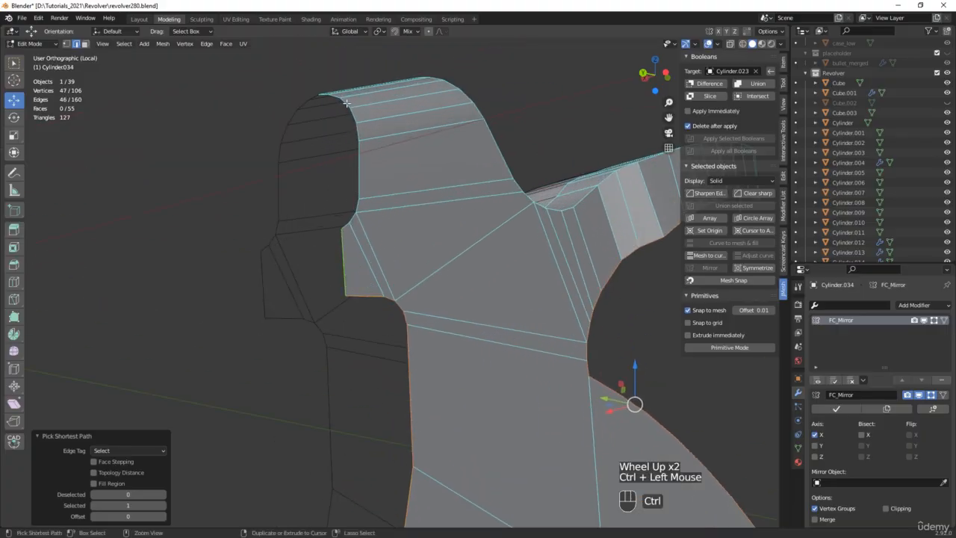
pyautogui.moveTo(349, 106); pyautogui.dragTo(478, 175, button='middle')
pyautogui.scroll(2, 477, 175)
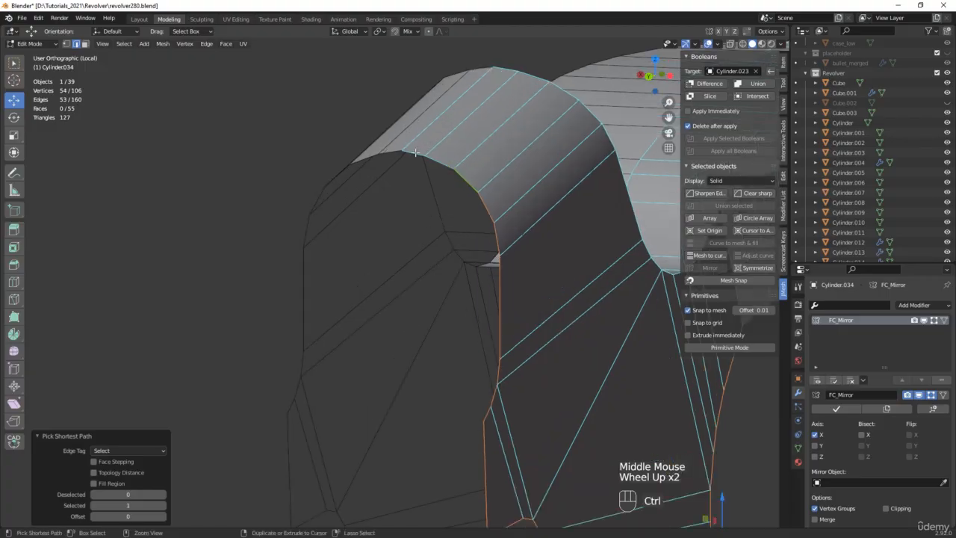
pyautogui.keyDown('ctrl'); pyautogui.click(481, 177); pyautogui.keyUp('ctrl')
pyautogui.scroll(-3, 289, 465)
pyautogui.moveTo(288, 465); pyautogui.dragTo(526, 220, button='middle')
pyautogui.scroll(-3, 527, 220)
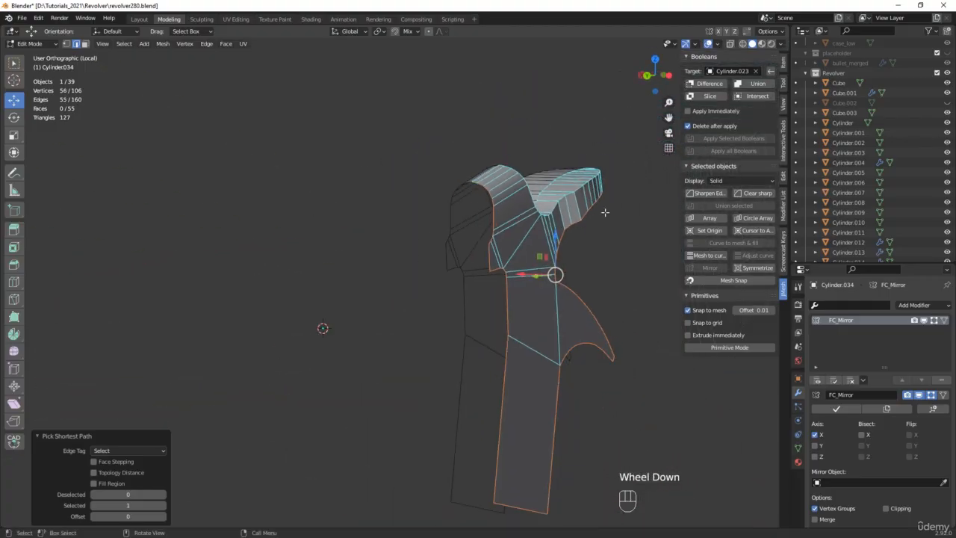
# Extrude the selected border edges about 1.3 mm inward along X and flatten them with an X scale of 0
pyautogui.hotkey('shift', 'd')
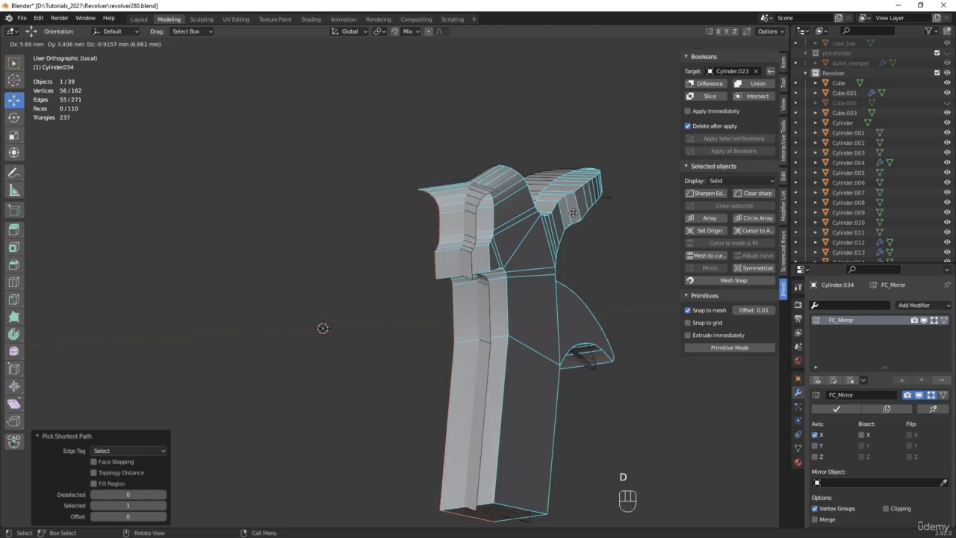
pyautogui.rightClick(439, 228)
pyautogui.moveTo(440, 228); pyautogui.dragTo(479, 239, button='middle')
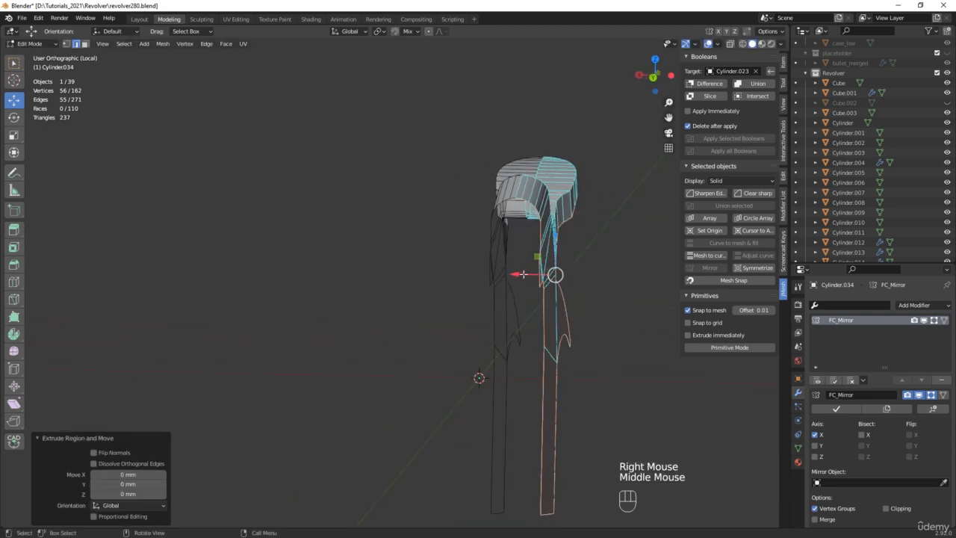
pyautogui.moveTo(523, 274); pyautogui.dragTo(512, 274)
pyautogui.press('s')
pyautogui.press('x')
pyautogui.press('0')
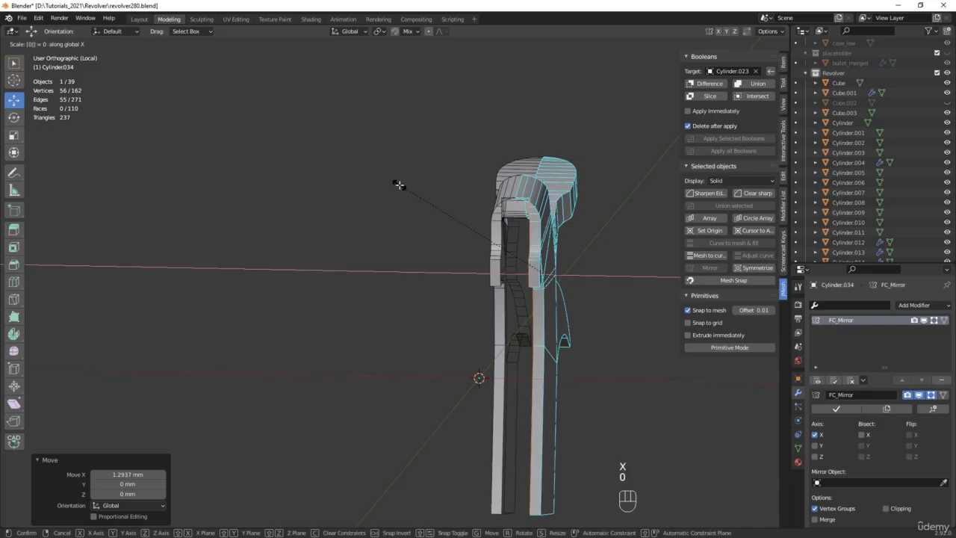
pyautogui.click(418, 183)
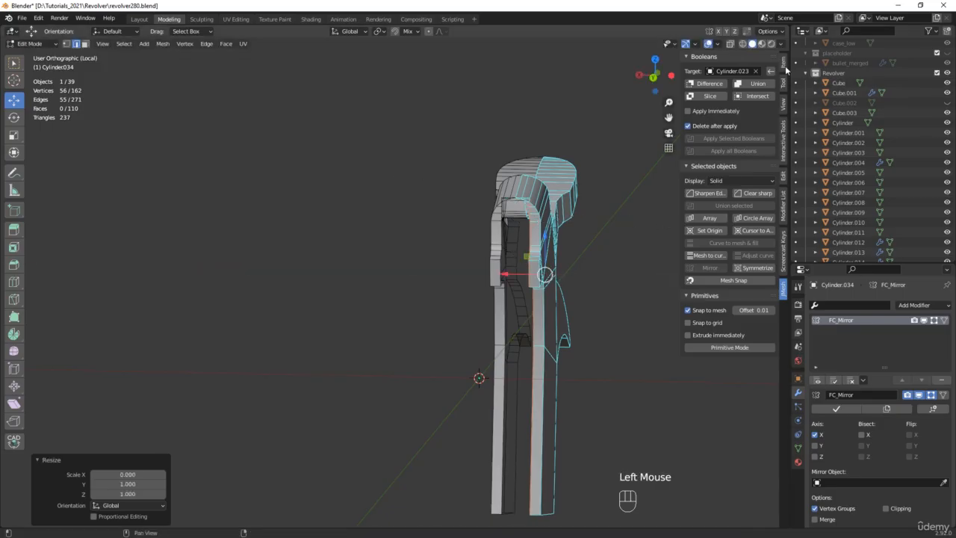
# Set the extruded edges' median X to 0 so they meet the mirror plane, and save an incremental version as revolver281.blend
pyautogui.click(783, 64)
pyautogui.doubleClick(734, 83)
pyautogui.write('0')
pyautogui.press('Return')
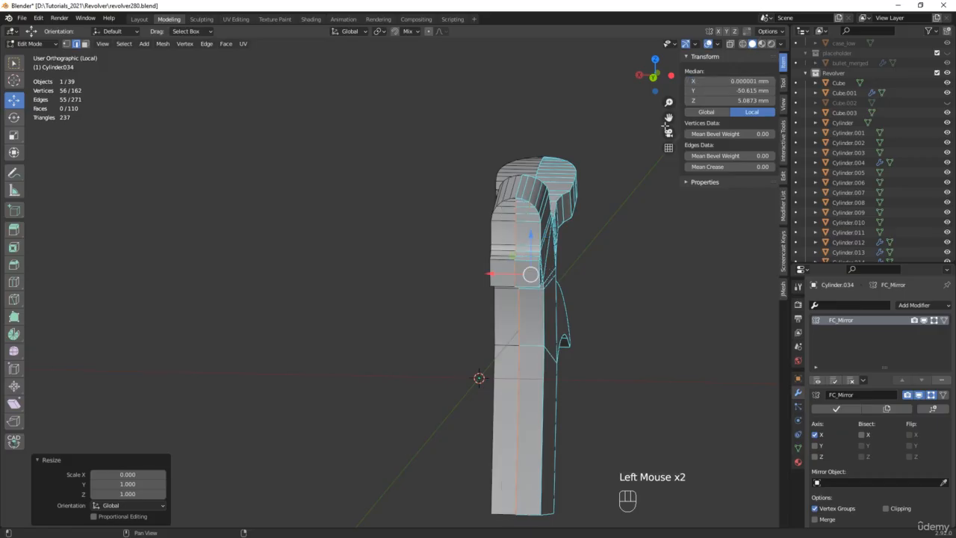
pyautogui.scroll(6, 528, 201)
pyautogui.scroll(-4, 557, 199)
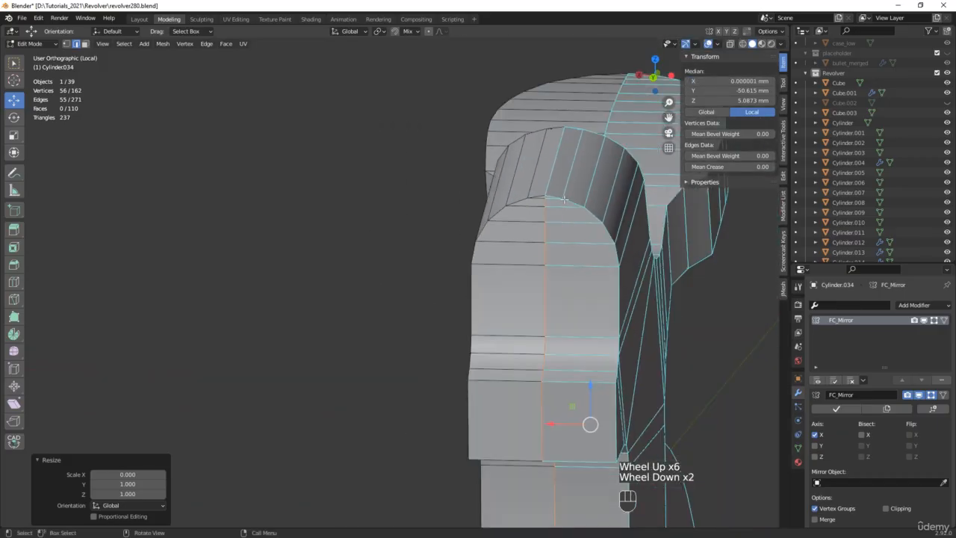
pyautogui.moveTo(557, 199); pyautogui.dragTo(600, 180, button='middle')
pyautogui.scroll(-2, 460, 280)
pyautogui.scroll(2, 620, 225)
pyautogui.scroll(2, 620, 226)
pyautogui.scroll(-3, 594, 180)
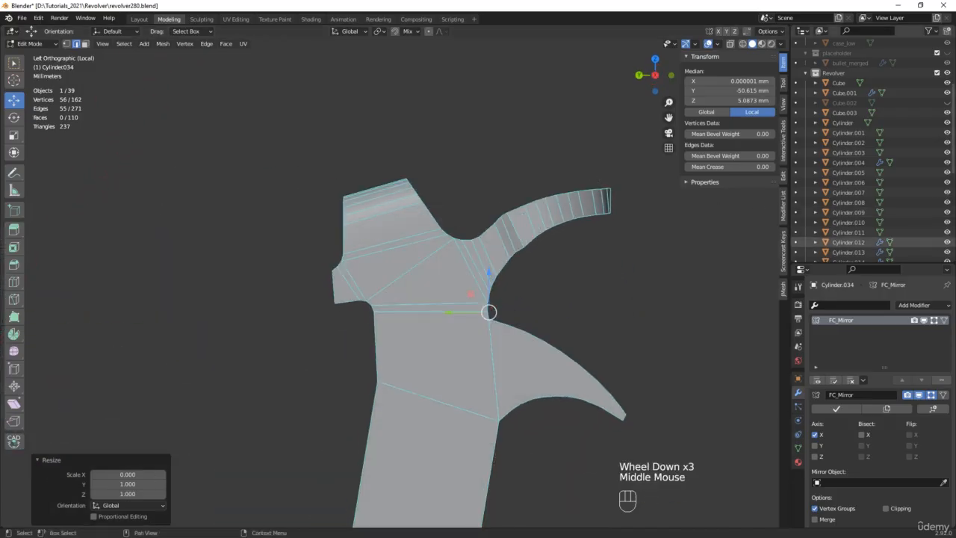
pyautogui.hotkey('ctrl', 'alt', 's')
# In X-ray vertex mode, connect the hook's last lower curve vertex before the tip to the two nearest vertices on its upper curve
pyautogui.scroll(3, 574, 407)
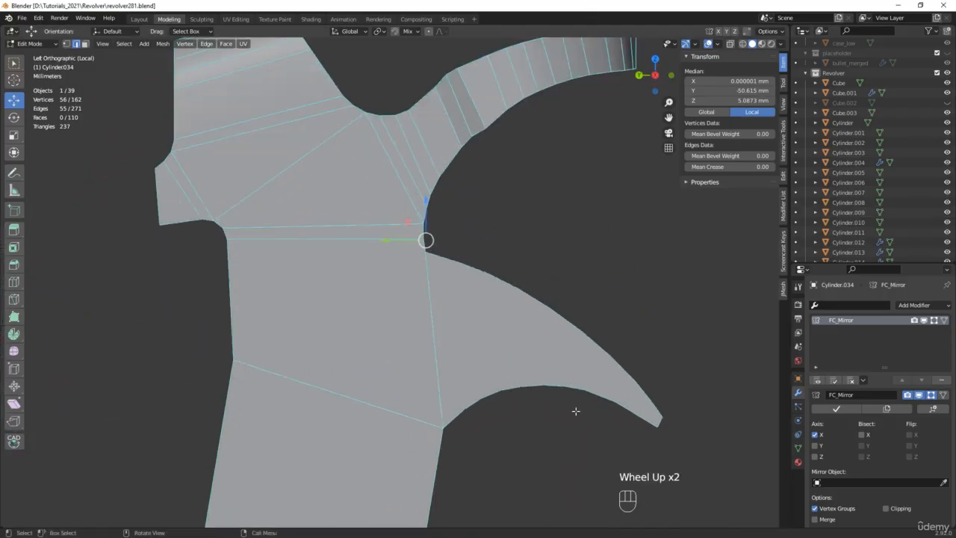
pyautogui.keyDown('shift'); pyautogui.moveTo(574, 408); pyautogui.dragTo(546, 333, button='middle'); pyautogui.keyUp('shift')
pyautogui.hotkey('alt', 'z')
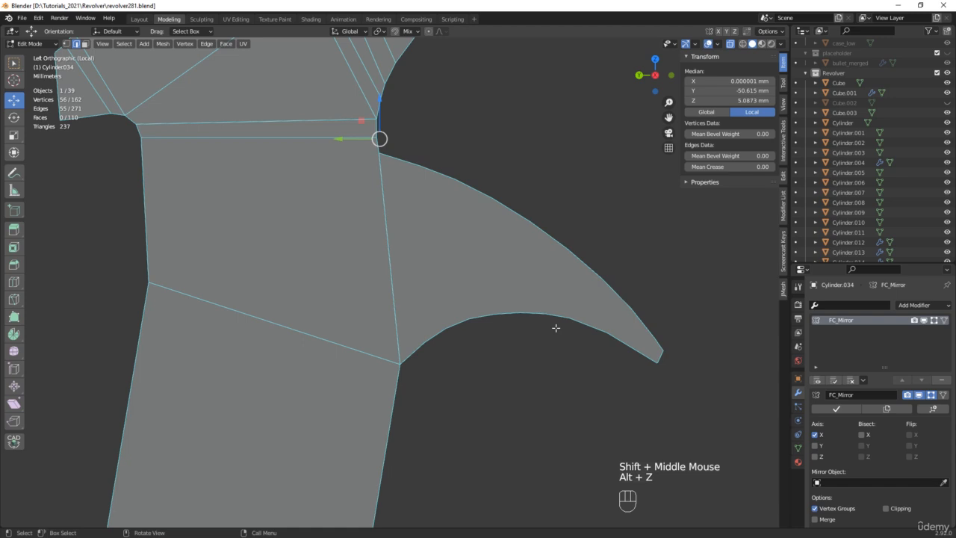
pyautogui.press('1')
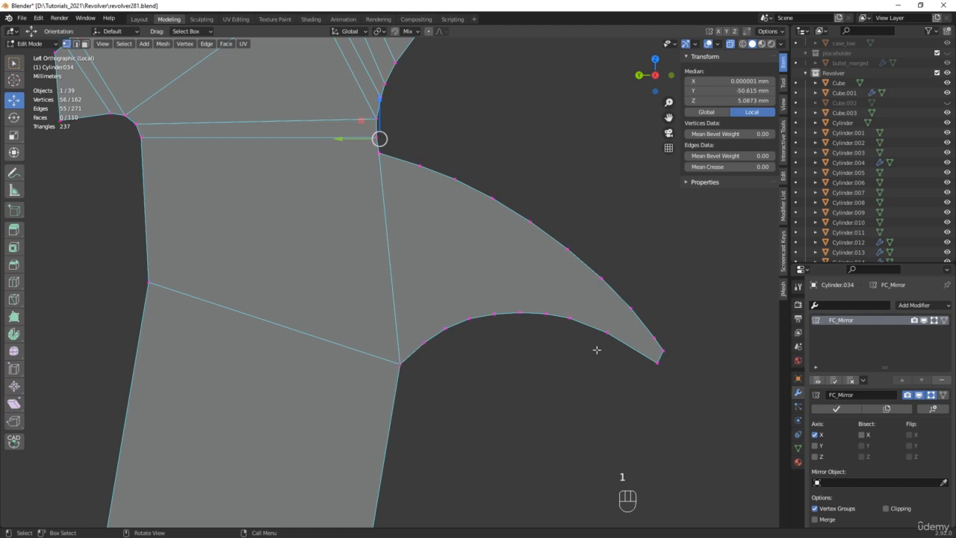
pyautogui.scroll(4, 629, 336)
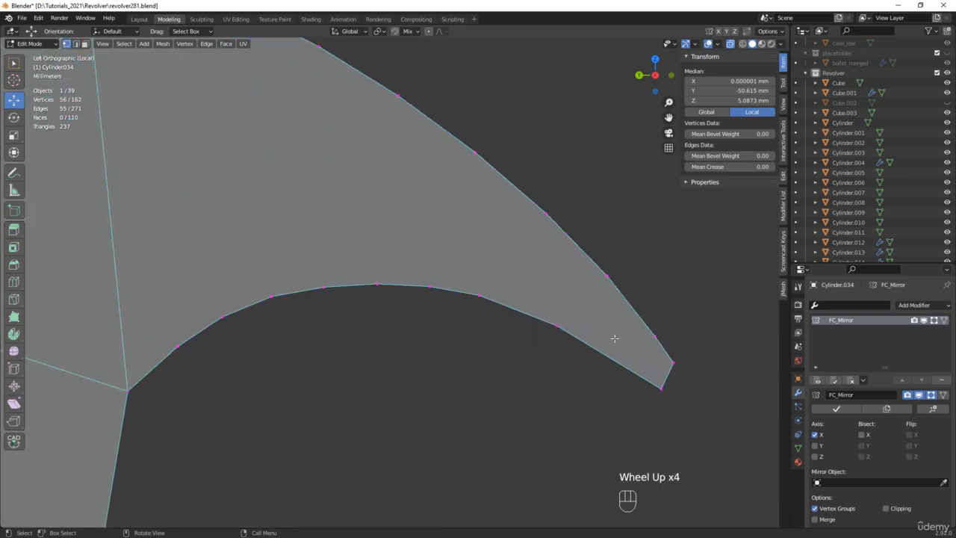
pyautogui.moveTo(551, 335); pyautogui.dragTo(622, 285)
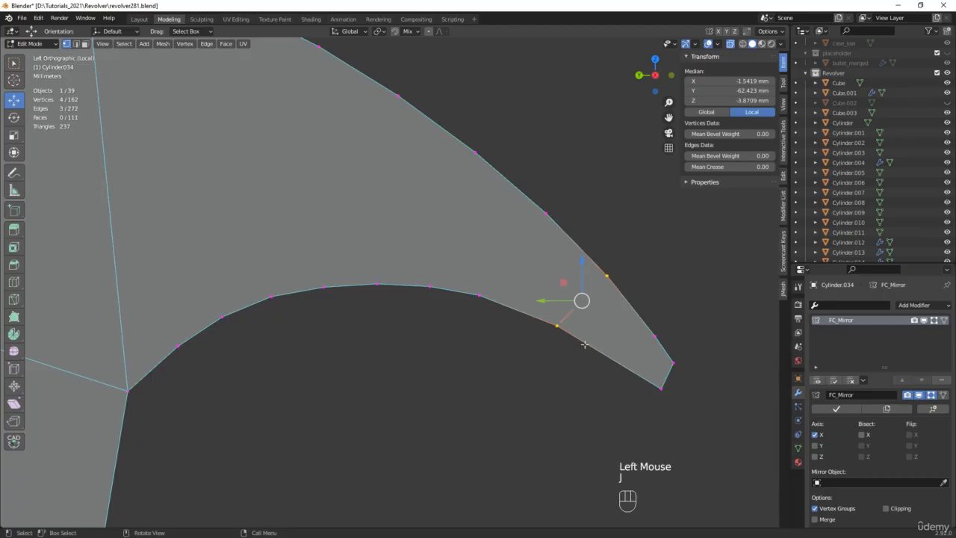
pyautogui.moveTo(583, 327); pyautogui.dragTo(538, 345)
pyautogui.keyDown('shift'); pyautogui.moveTo(664, 328); pyautogui.dragTo(642, 346); pyautogui.keyUp('shift')
pyautogui.press('j')
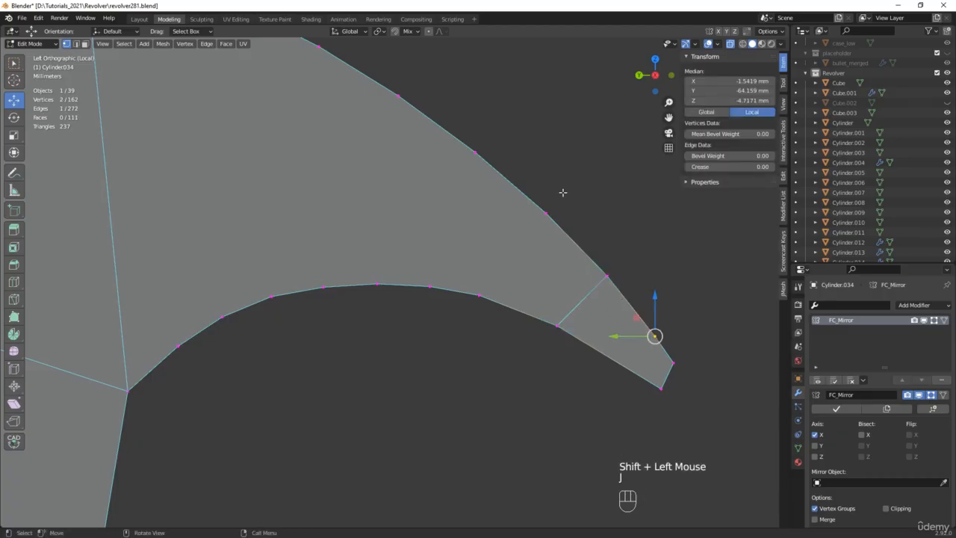
pyautogui.keyDown('shift'); pyautogui.moveTo(577, 315); pyautogui.dragTo(542, 340); pyautogui.keyUp('shift')
pyautogui.press('j')
# Connect the next three pairs of opposing upper and lower vertices across the middle of the hook
pyautogui.moveTo(505, 273); pyautogui.dragTo(466, 328)
pyautogui.keyDown('shift'); pyautogui.moveTo(559, 189); pyautogui.dragTo(517, 230); pyautogui.keyUp('shift')
pyautogui.press('j')
pyautogui.moveTo(498, 137); pyautogui.dragTo(452, 174)
pyautogui.keyDown('shift'); pyautogui.moveTo(448, 267); pyautogui.dragTo(411, 303); pyautogui.keyUp('shift')
pyautogui.press('j')
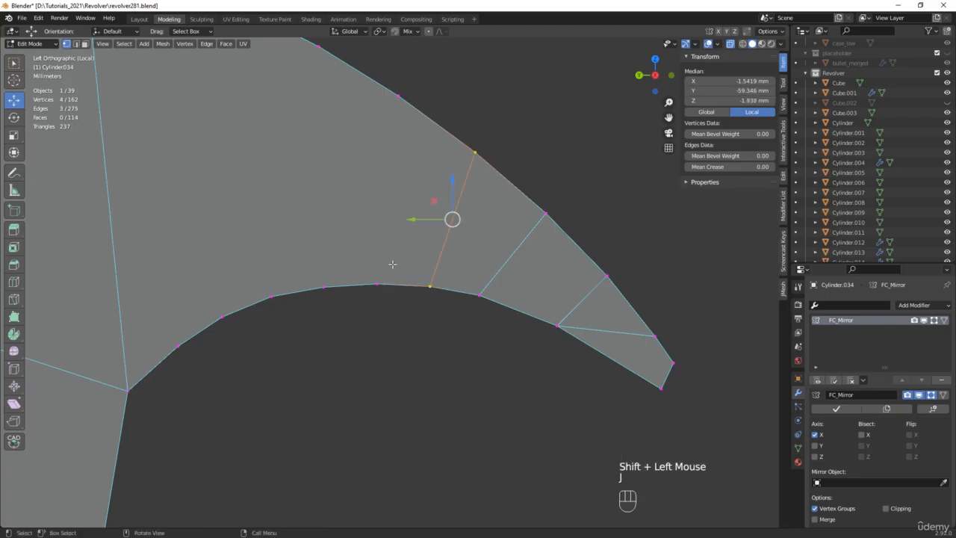
pyautogui.moveTo(392, 264); pyautogui.dragTo(360, 303)
pyautogui.keyDown('shift'); pyautogui.moveTo(417, 89); pyautogui.dragTo(385, 104); pyautogui.keyUp('shift')
pyautogui.press('j')
# Connect the remaining four pairs of opposing vertices across the wide base of the hook, up to the corner where it joins the shank
pyautogui.scroll(-2, 404, 298)
pyautogui.keyDown('shift'); pyautogui.moveTo(327, 262); pyautogui.dragTo(402, 348, button='middle'); pyautogui.keyUp('shift')
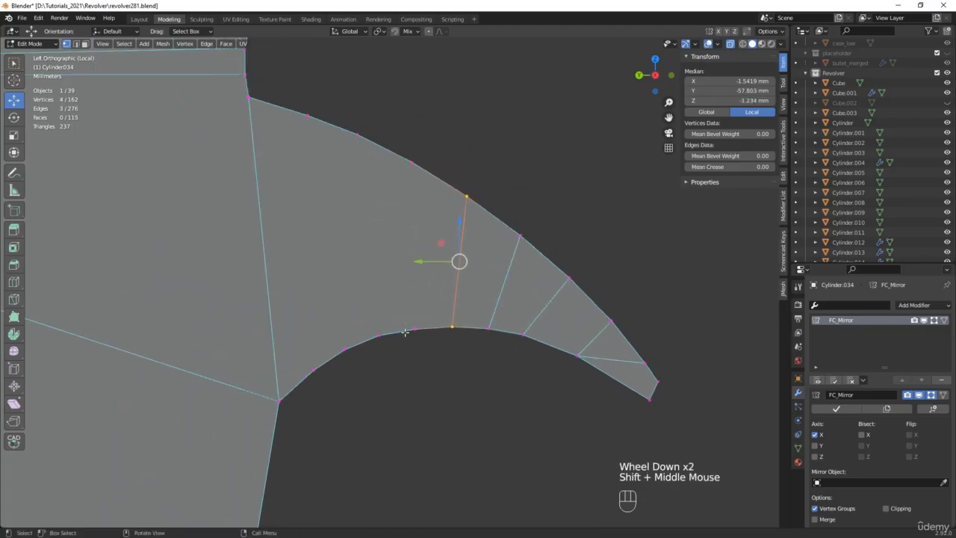
pyautogui.moveTo(402, 348); pyautogui.dragTo(415, 314)
pyautogui.press('j')
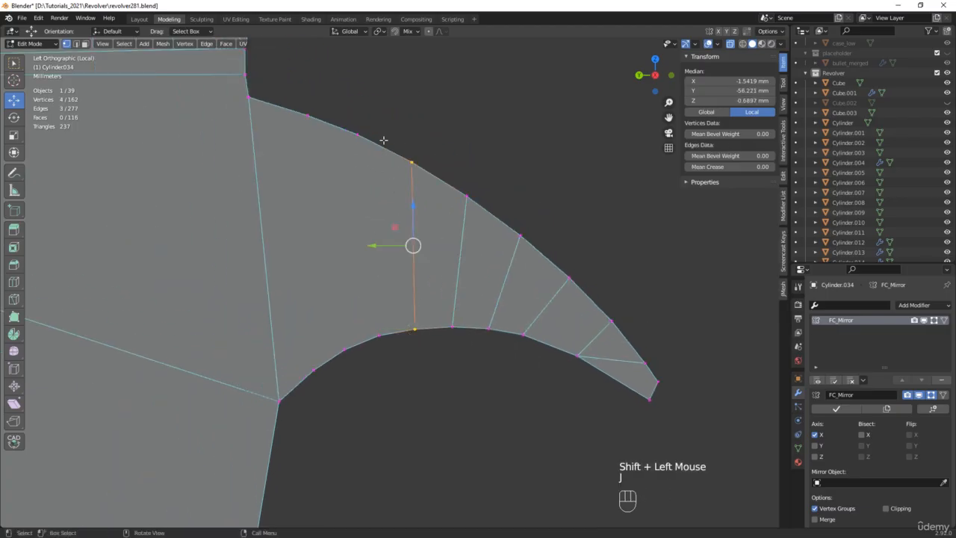
pyautogui.moveTo(374, 122); pyautogui.dragTo(344, 150)
pyautogui.keyDown('shift'); pyautogui.moveTo(387, 315); pyautogui.dragTo(361, 352); pyautogui.keyUp('shift')
pyautogui.press('j')
pyautogui.click(345, 352)
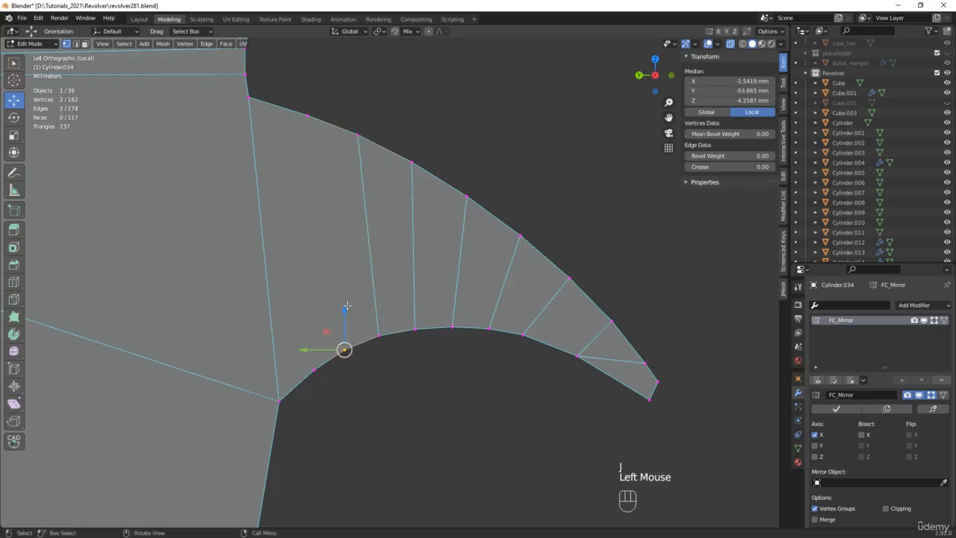
pyautogui.keyDown('shift'); pyautogui.click(308, 116); pyautogui.keyUp('shift')
pyautogui.press('j')
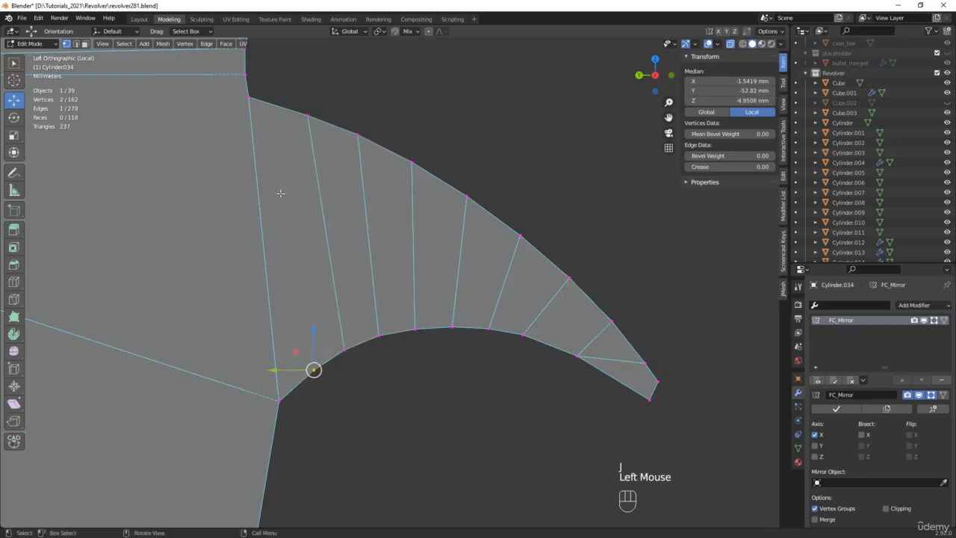
pyautogui.keyDown('shift'); pyautogui.moveTo(264, 92); pyautogui.dragTo(240, 116); pyautogui.keyUp('shift')
pyautogui.press('j')
# Turn off X-ray, return the hammer to object mode among the full revolver parts, and save an incremental version as revolver282.blend
pyautogui.scroll(-5, 299, 149)
pyautogui.moveTo(299, 151); pyautogui.dragTo(377, 234, button='middle')
pyautogui.hotkey('alt', 'z')
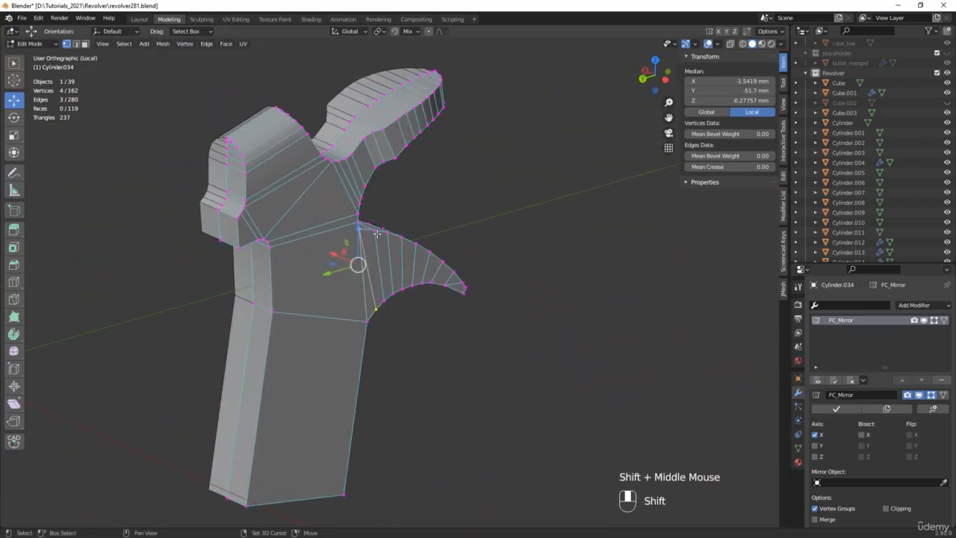
pyautogui.press('/')
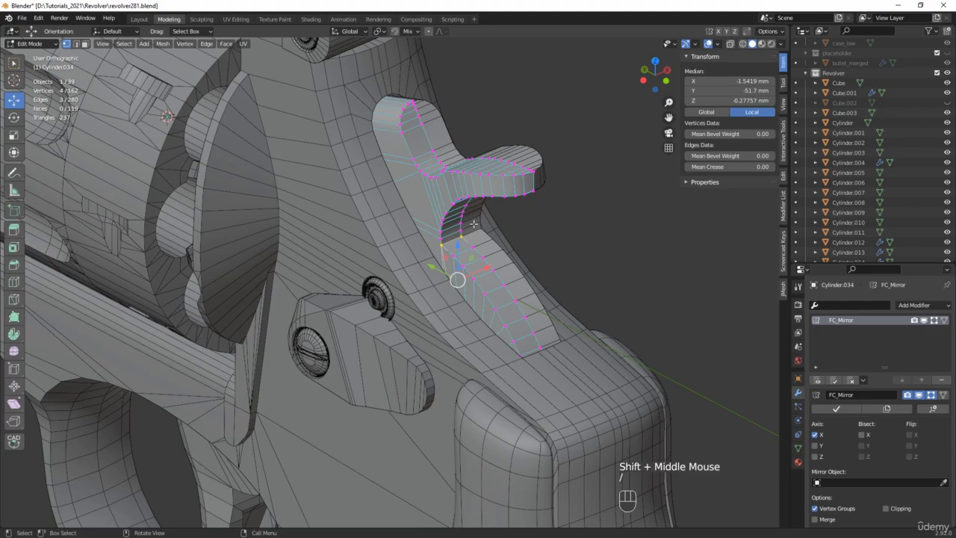
pyautogui.press('Tab')
pyautogui.scroll(-2, 474, 228)
pyautogui.moveTo(474, 228)
pyautogui.mouseDown(button='middle')
pyautogui.moveTo(492, 198)
pyautogui.moveTo(539, 172)
pyautogui.moveTo(482, 224)
pyautogui.mouseUp(button='middle')
pyautogui.hotkey('ctrl', 'shift', 's')
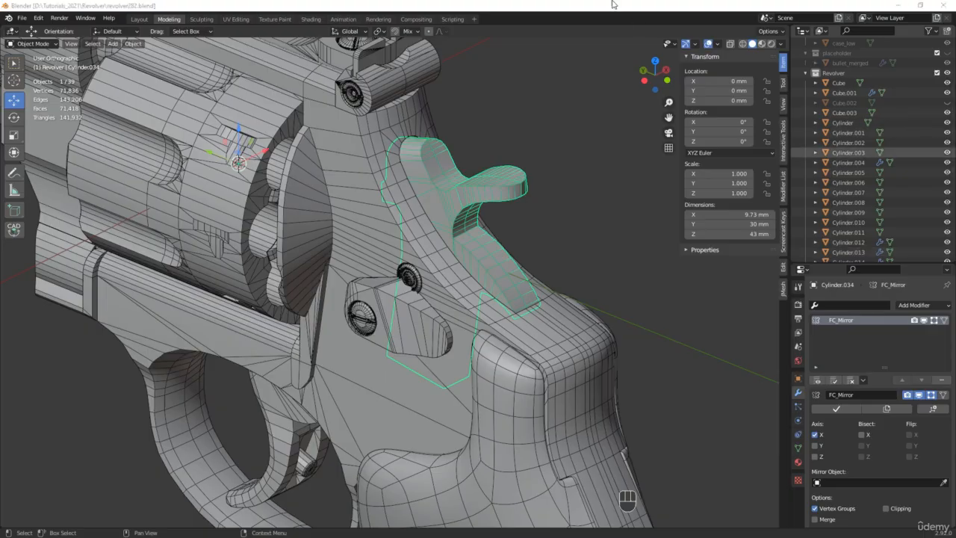
pyautogui.scroll(8, 434, 154)
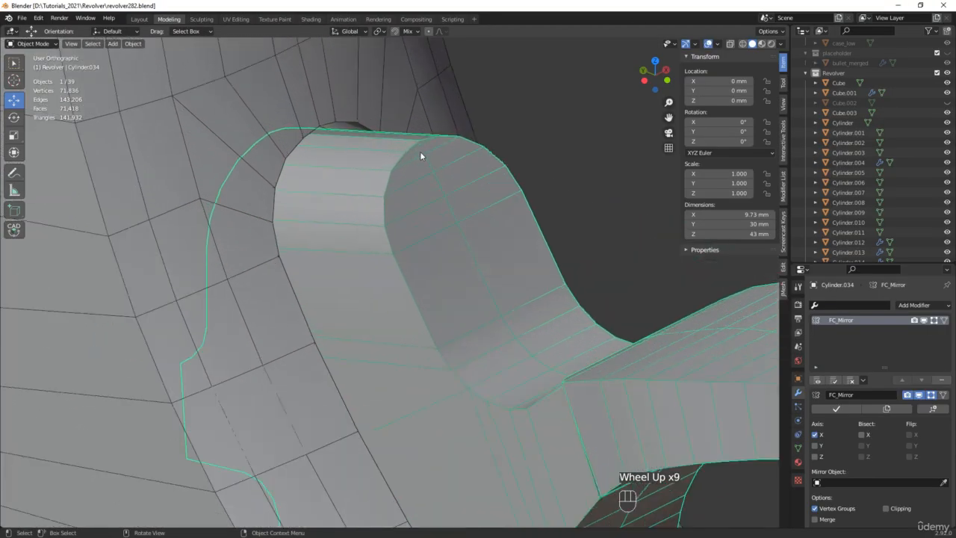
# Edit the hammer mesh and dissolve the topmost short edge between the outer curve and centre line on the head's concave face
pyautogui.press('Tab')
pyautogui.scroll(3, 413, 147)
pyautogui.press('x')
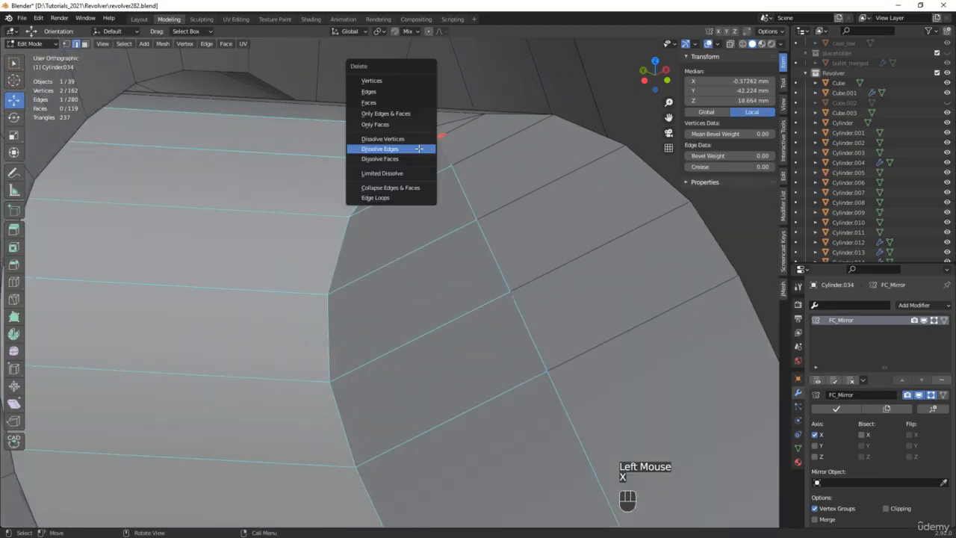
pyautogui.click(421, 152)
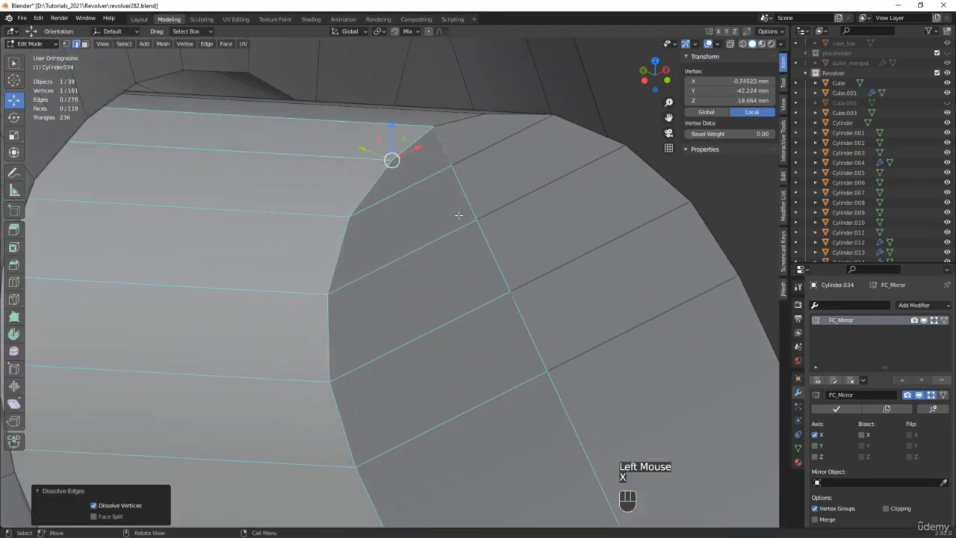
# Dissolve the short edge nearest the tip on the underside of the hammer's hook
pyautogui.scroll(-4, 459, 215)
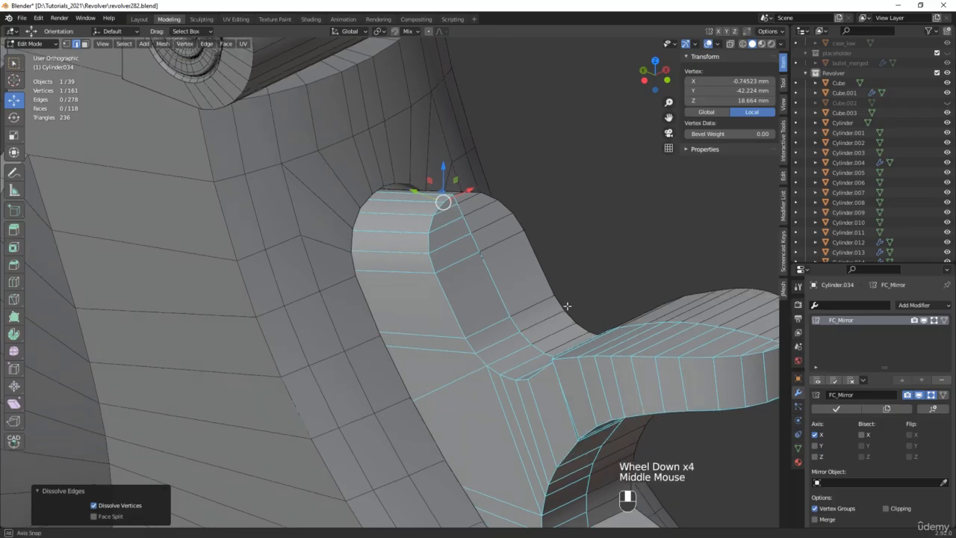
pyautogui.moveTo(565, 303); pyautogui.dragTo(416, 271, button='middle')
pyautogui.scroll(5, 416, 271)
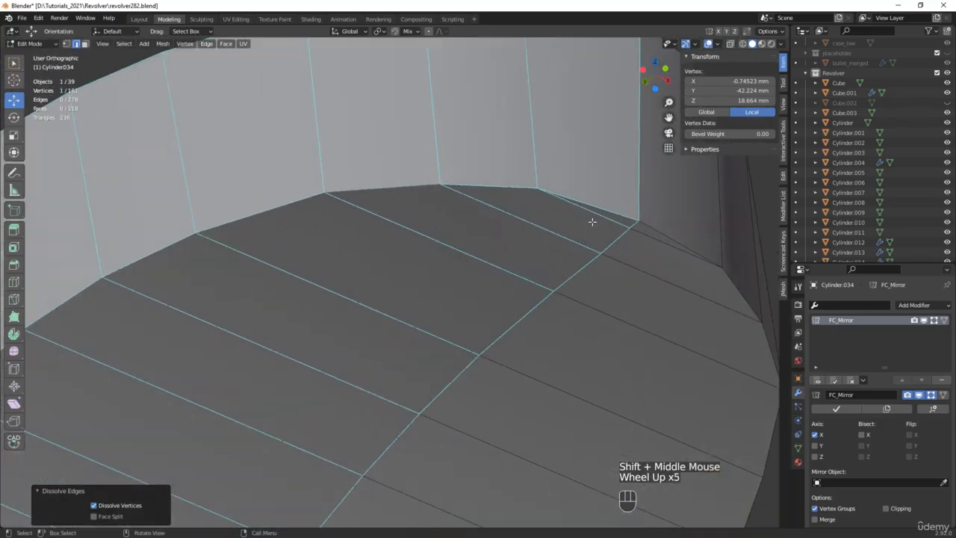
pyautogui.click(592, 215)
pyautogui.press('x')
pyautogui.click(594, 214)
pyautogui.scroll(-5, 593, 216)
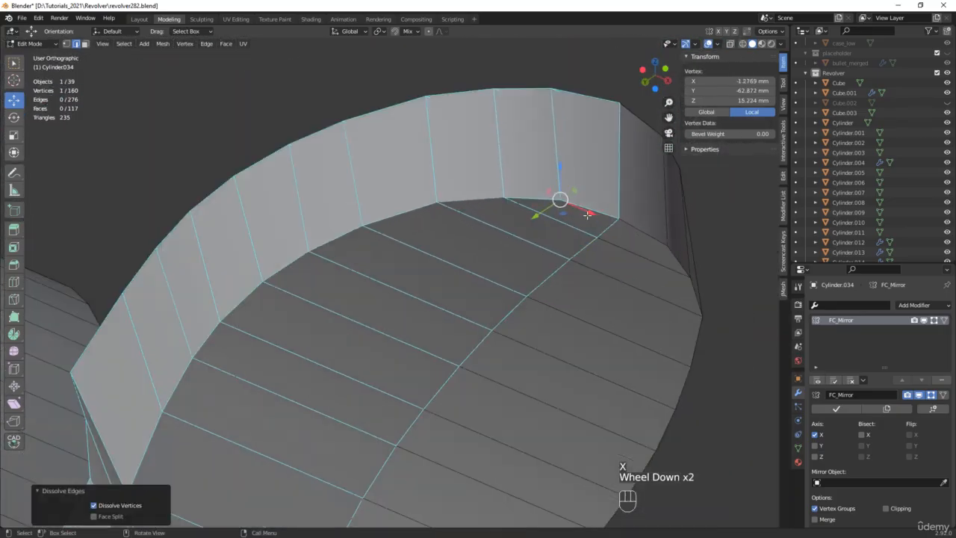
pyautogui.moveTo(592, 215); pyautogui.dragTo(572, 139, button='middle')
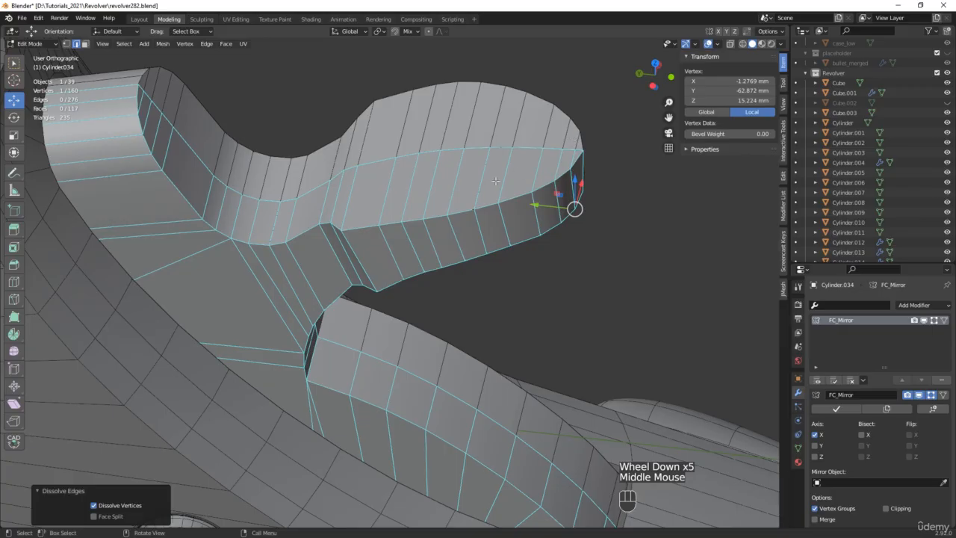
# In X-ray side view, subdivide the four long edges at the sides of the hammer's lower shank with one cut
pyautogui.scroll(-5, 495, 181)
pyautogui.scroll(-1, 495, 181)
pyautogui.moveTo(495, 181); pyautogui.dragTo(515, 263, button='middle')
pyautogui.hotkey('alt', 'z')
pyautogui.press('Tab')
pyautogui.scroll(-3, 322, 238)
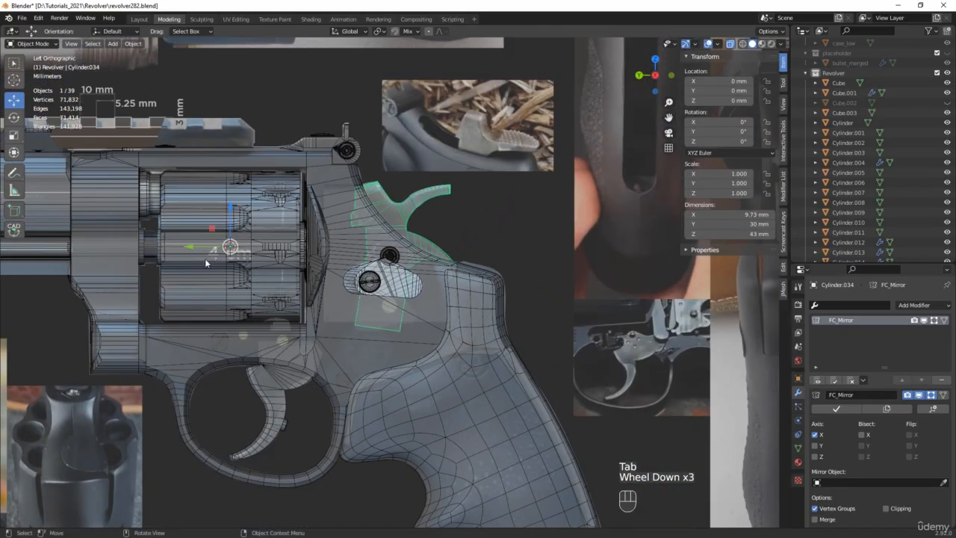
pyautogui.scroll(7, 397, 299)
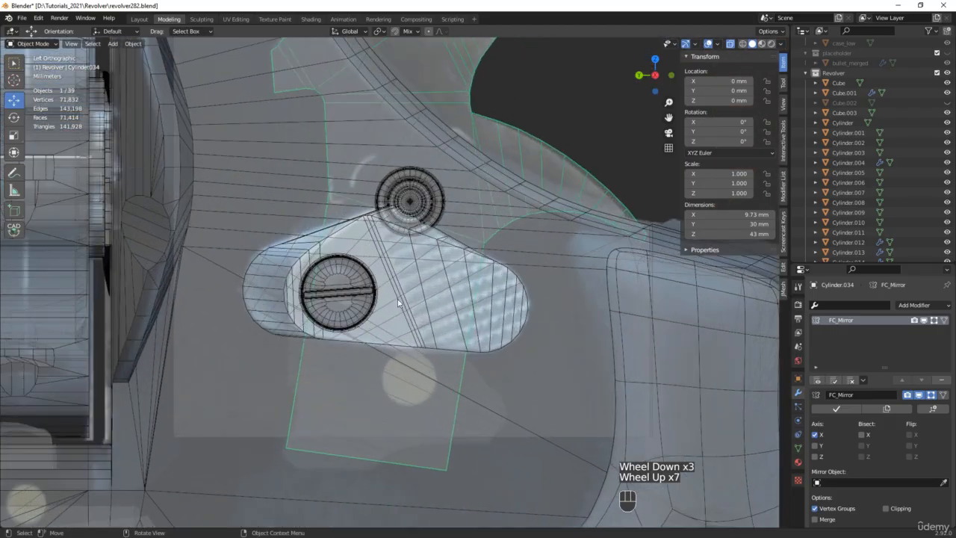
pyautogui.press('Tab')
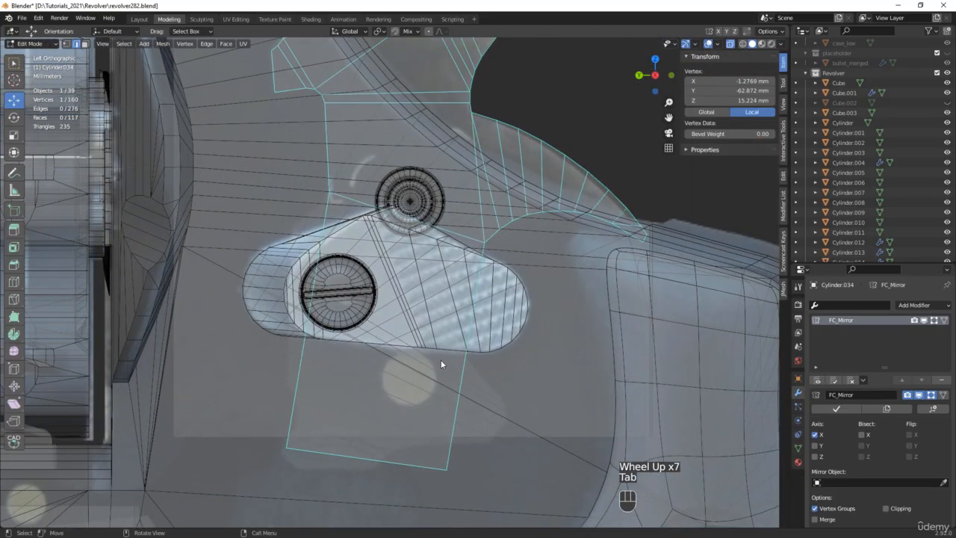
pyautogui.moveTo(510, 372); pyautogui.dragTo(251, 335)
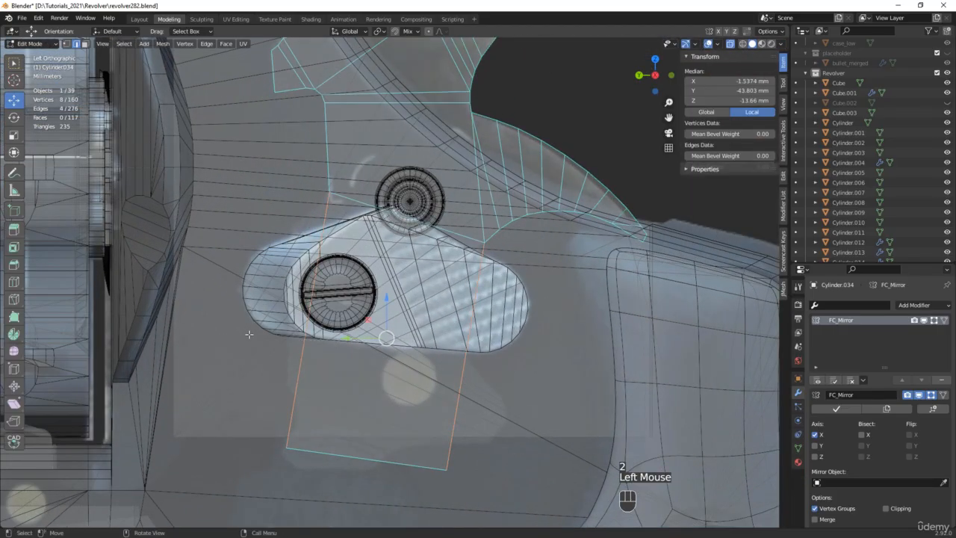
pyautogui.rightClick(333, 345)
pyautogui.click(322, 263)
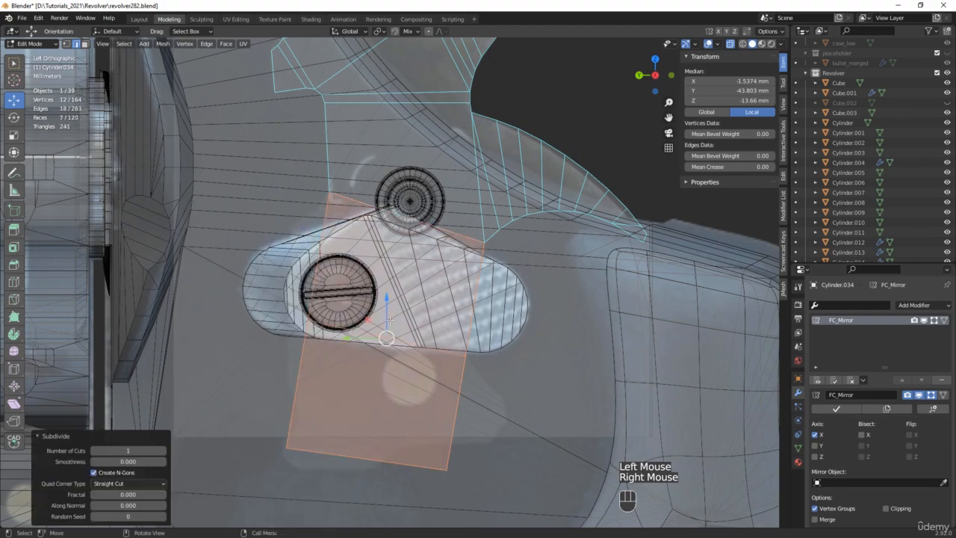
# Set the hammer's origin midway between the two new centre-plane midpoint vertices on its lower shank, and return to object mode
pyautogui.moveTo(429, 351); pyautogui.dragTo(217, 324, button='middle')
pyautogui.scroll(2, 475, 363)
pyautogui.click(467, 356)
pyautogui.keyDown('shift'); pyautogui.click(263, 331); pyautogui.keyUp('shift')
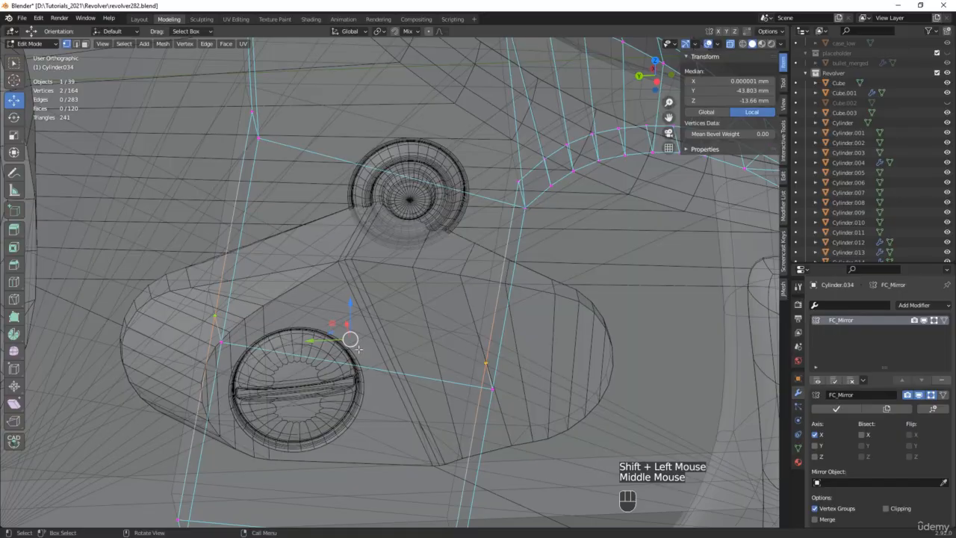
pyautogui.scroll(-2, 358, 348)
pyautogui.moveTo(359, 345); pyautogui.dragTo(397, 329, button='middle')
pyautogui.hotkey('alt', 'q')
pyautogui.click(420, 342)
pyautogui.press('Tab')
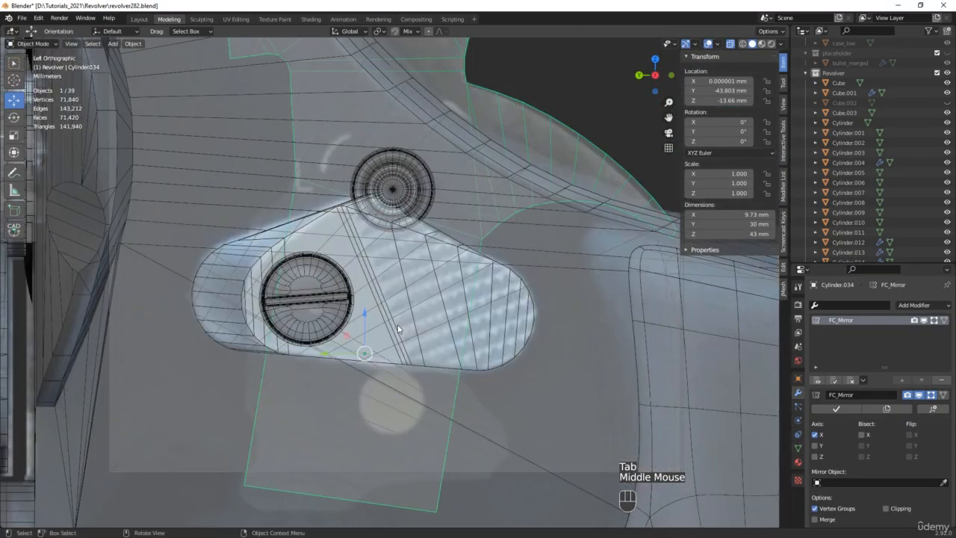
# Test the hammer's cocking motion by rotating it 46.8° about the global X axis, compare it with the reference photo, and undo the rotation
pyautogui.scroll(-3, 397, 328)
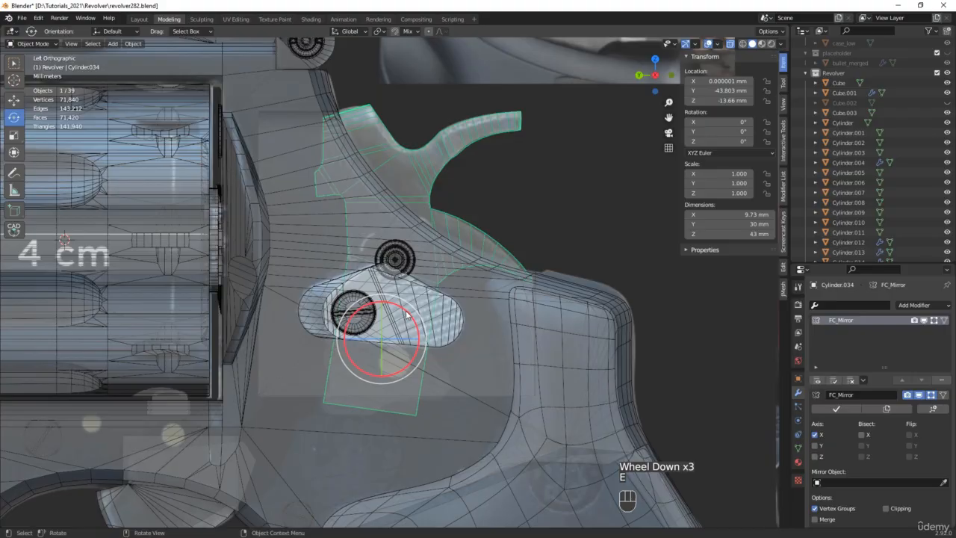
pyautogui.moveTo(407, 316); pyautogui.dragTo(440, 337)
pyautogui.hotkey('alt', 'z')
pyautogui.moveTo(502, 269); pyautogui.dragTo(514, 228, button='middle')
pyautogui.scroll(-2, 534, 259)
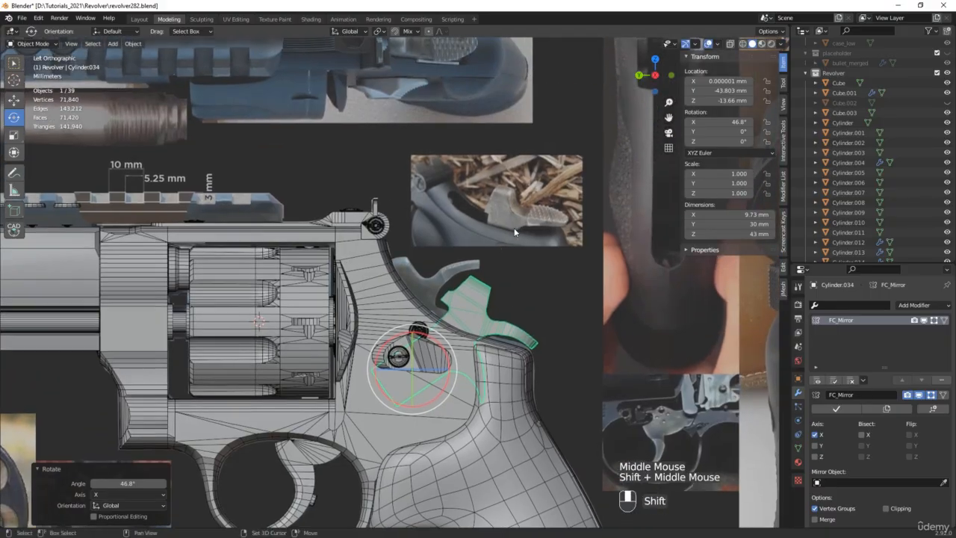
pyautogui.scroll(3, 549, 215)
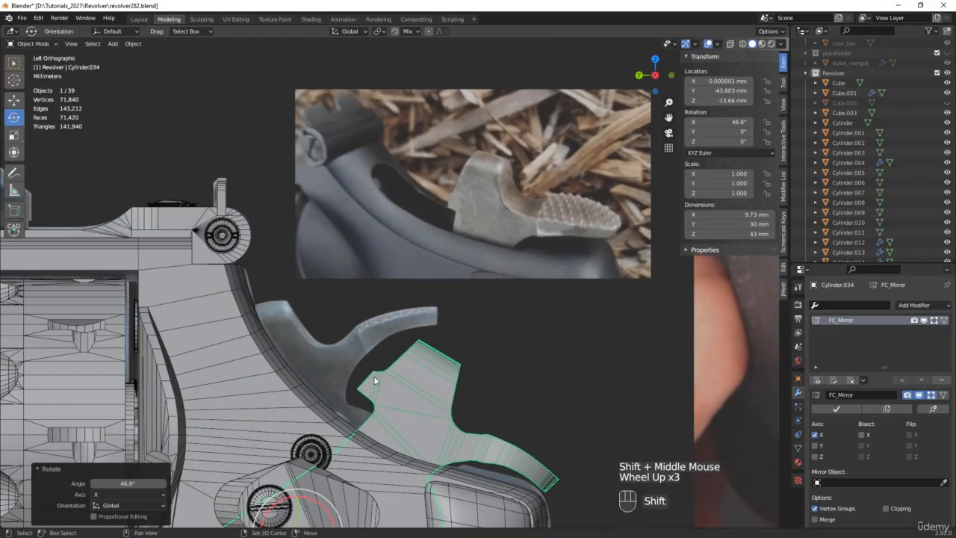
pyautogui.keyDown('shift'); pyautogui.moveTo(373, 375); pyautogui.dragTo(454, 251, button='middle'); pyautogui.keyUp('shift')
pyautogui.hotkey('ctrl', 'z')
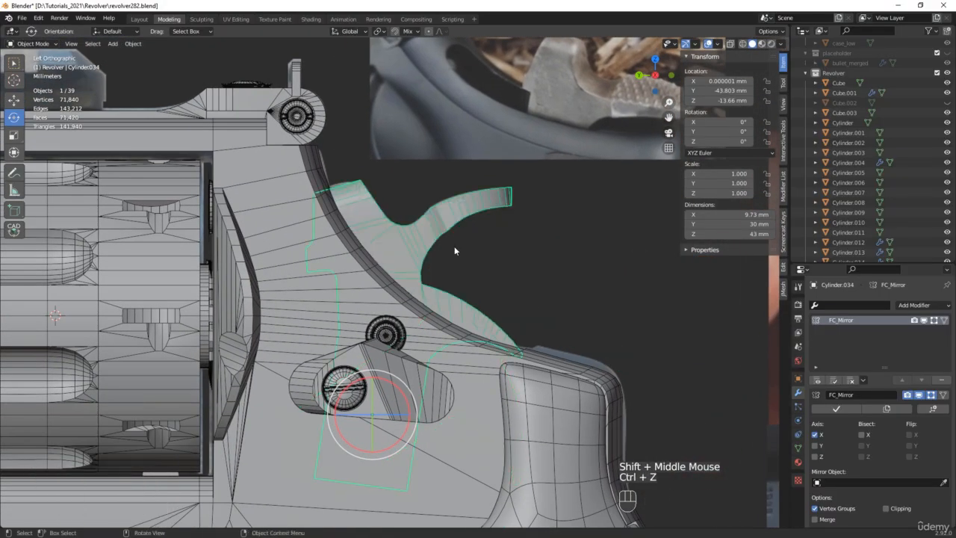
# Test the forward swing by rotating the hammer -7.68° about the global X axis, inspect its head against the frame, and undo the rotation
pyautogui.moveTo(378, 240); pyautogui.dragTo(348, 238, button='middle')
pyautogui.scroll(2, 403, 412)
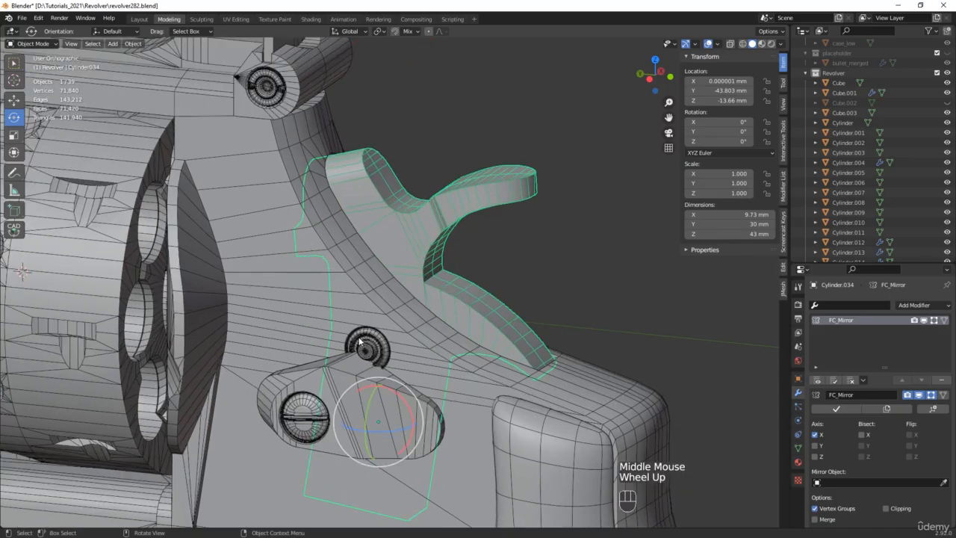
pyautogui.moveTo(405, 417); pyautogui.dragTo(400, 407)
pyautogui.scroll(4, 302, 94)
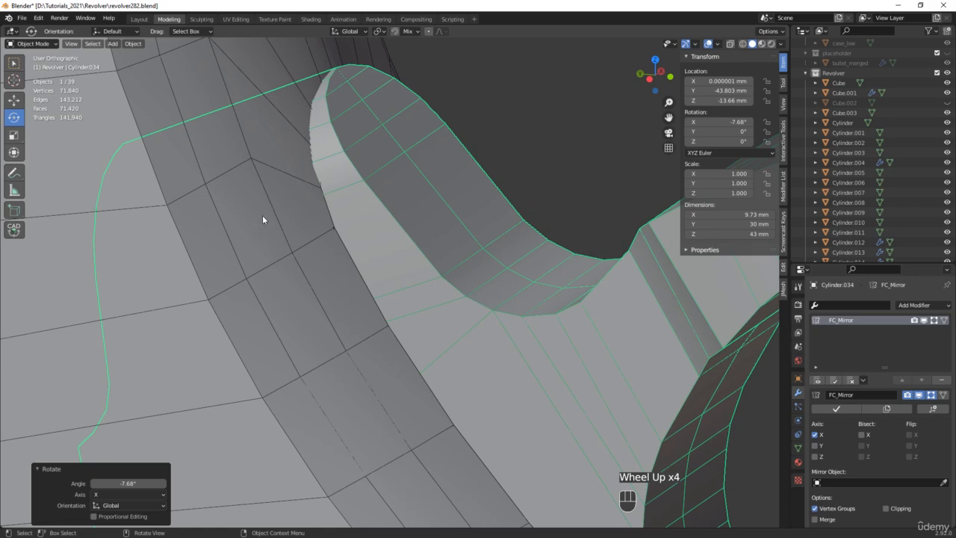
pyautogui.scroll(-2, 262, 215)
pyautogui.moveTo(325, 209); pyautogui.dragTo(336, 201, button='middle')
pyautogui.scroll(-1, 337, 202)
pyautogui.hotkey('ctrl', 'z')
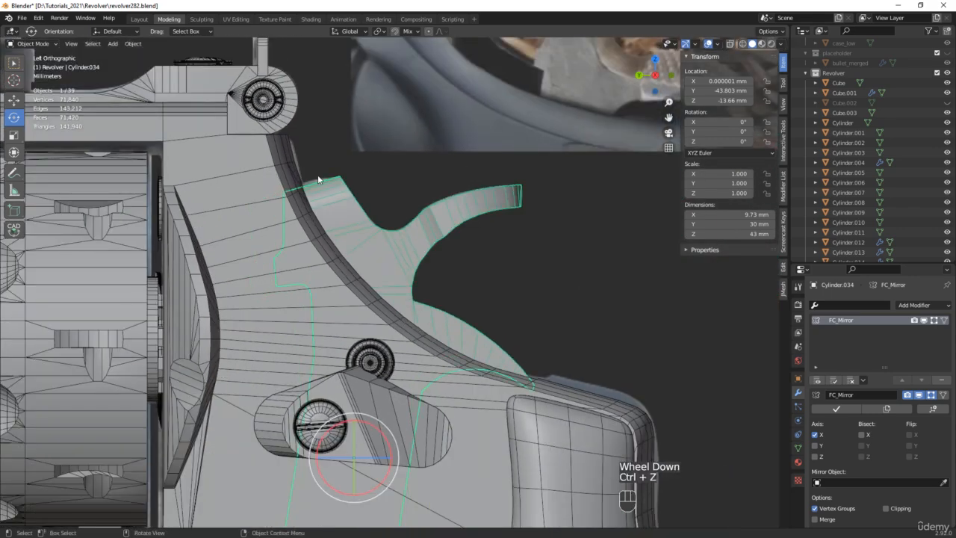
# In X-ray vertex mode, move the upper vertices of the hammer head about -0.25 mm in Y and -0.44 mm in Z
pyautogui.press('Tab')
pyautogui.scroll(2, 359, 175)
pyautogui.hotkey('alt', 'z')
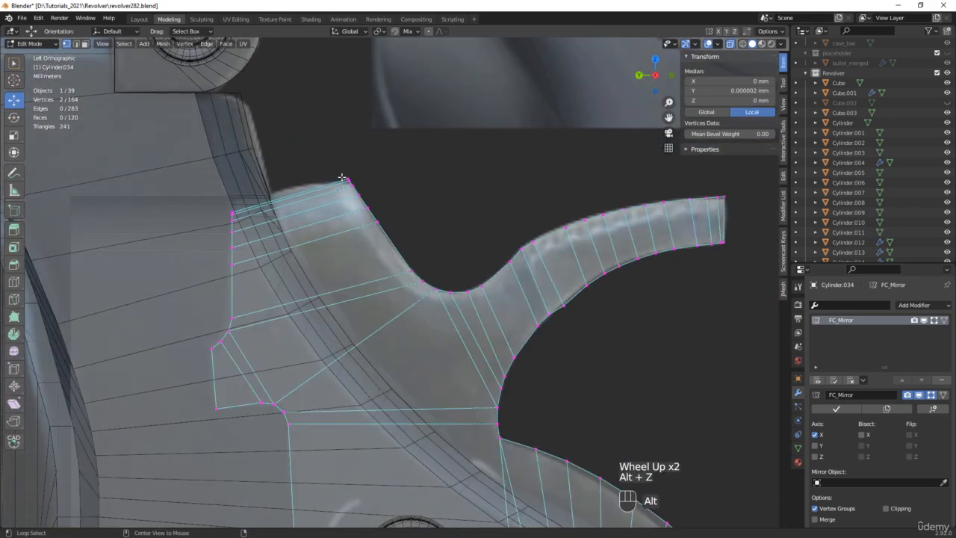
pyautogui.moveTo(324, 159); pyautogui.dragTo(351, 187)
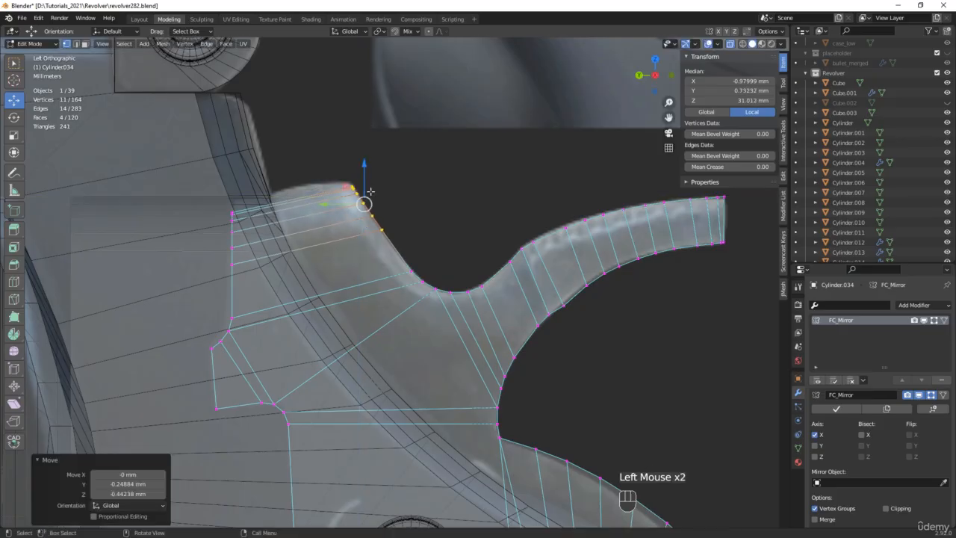
# Test the adjusted hammer's fit with a -7.65° rotation about global X, undo it, and try and undo one more rotation
pyautogui.press('Tab')
pyautogui.scroll(-3, 367, 197)
pyautogui.moveTo(411, 397); pyautogui.dragTo(392, 385)
pyautogui.scroll(1, 332, 217)
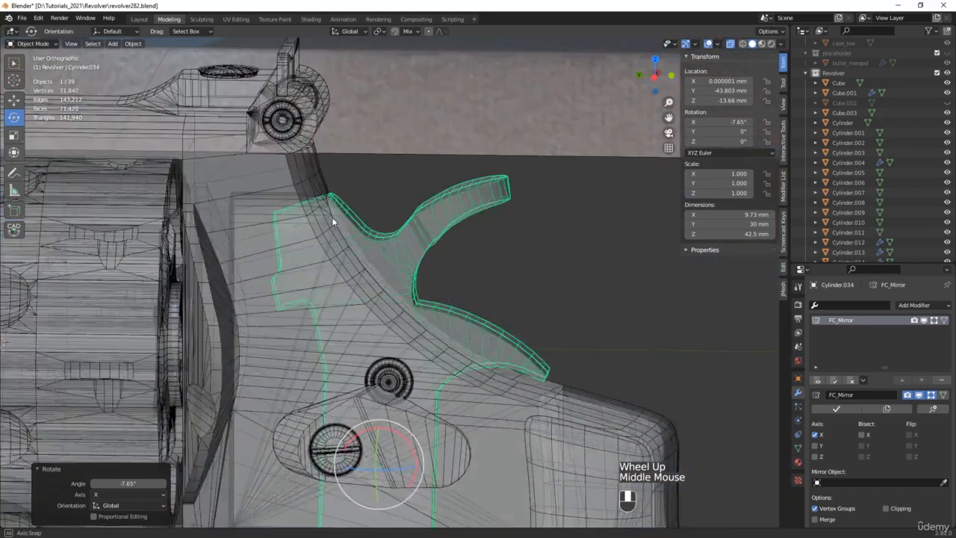
pyautogui.moveTo(331, 217); pyautogui.dragTo(358, 197, button='middle')
pyautogui.hotkey('alt', 'z')
pyautogui.scroll(3, 392, 171)
pyautogui.moveTo(393, 171); pyautogui.dragTo(408, 153, button='middle')
pyautogui.scroll(-3, 408, 154)
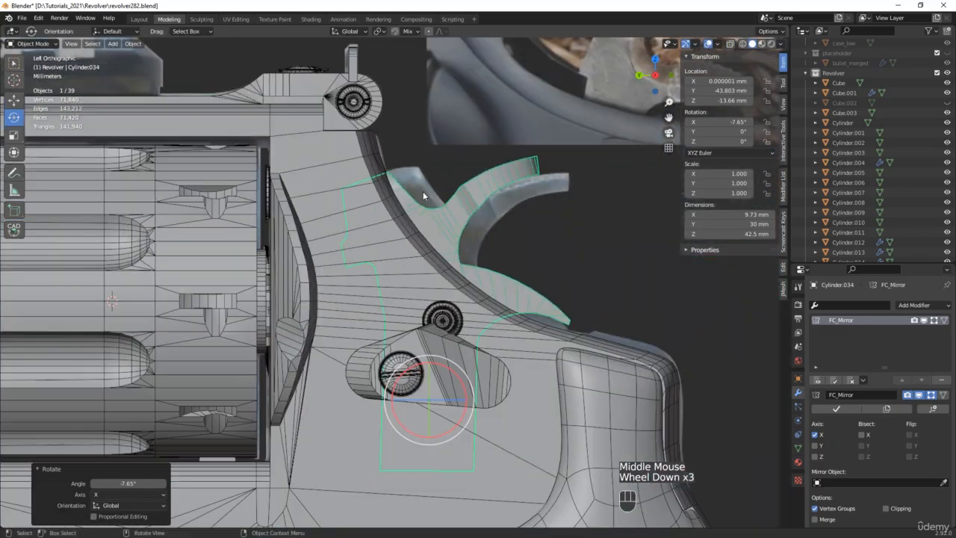
pyautogui.hotkey('ctrl', 'z')
pyautogui.moveTo(455, 379); pyautogui.dragTo(474, 374)
pyautogui.hotkey('ctrl', 'z')
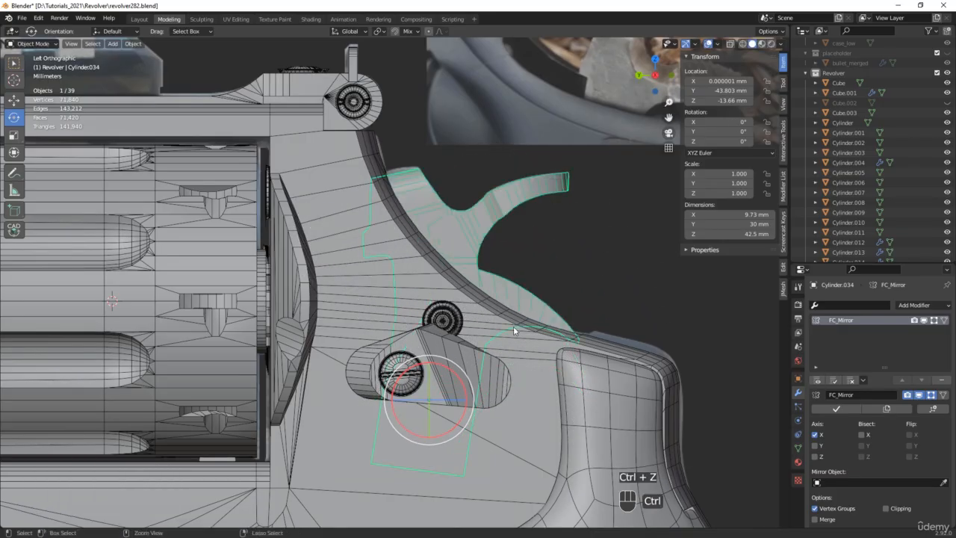
# Save an incremental version as revolver283.blend and examine the rail's reference photo in Windows Photo Viewer
pyautogui.scroll(-3, 532, 297)
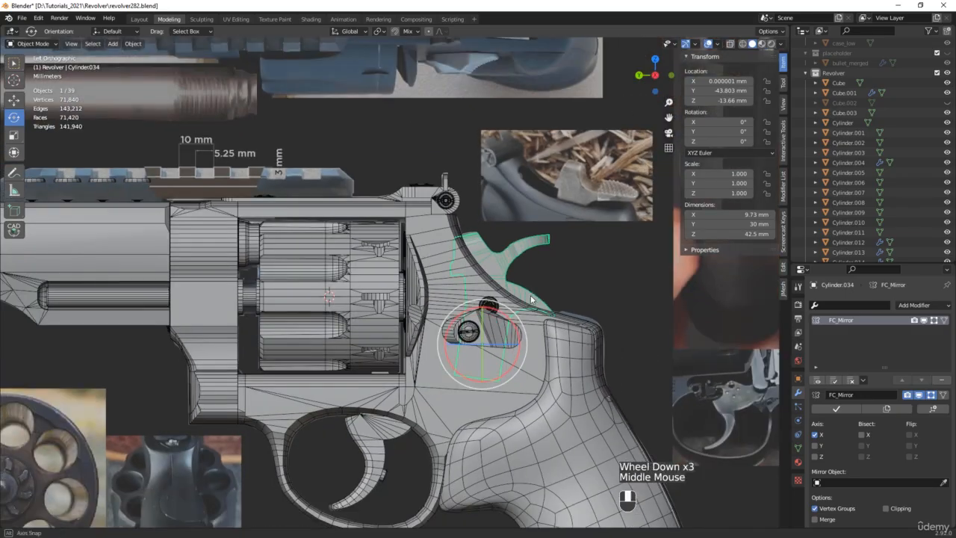
pyautogui.moveTo(533, 296); pyautogui.dragTo(525, 312, button='middle')
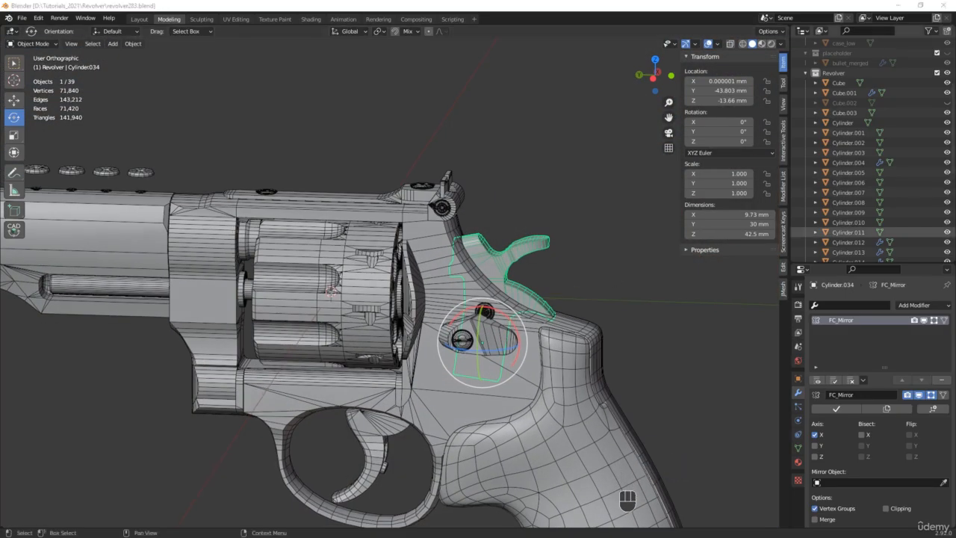
pyautogui.moveTo(955, 224); pyautogui.dragTo(418, 115)
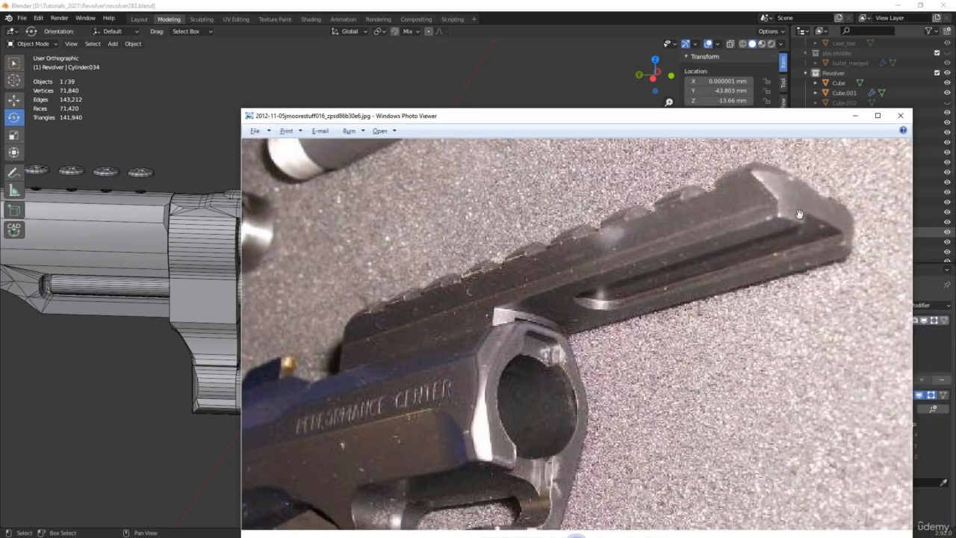
pyautogui.moveTo(745, 120); pyautogui.dragTo(955, 166)
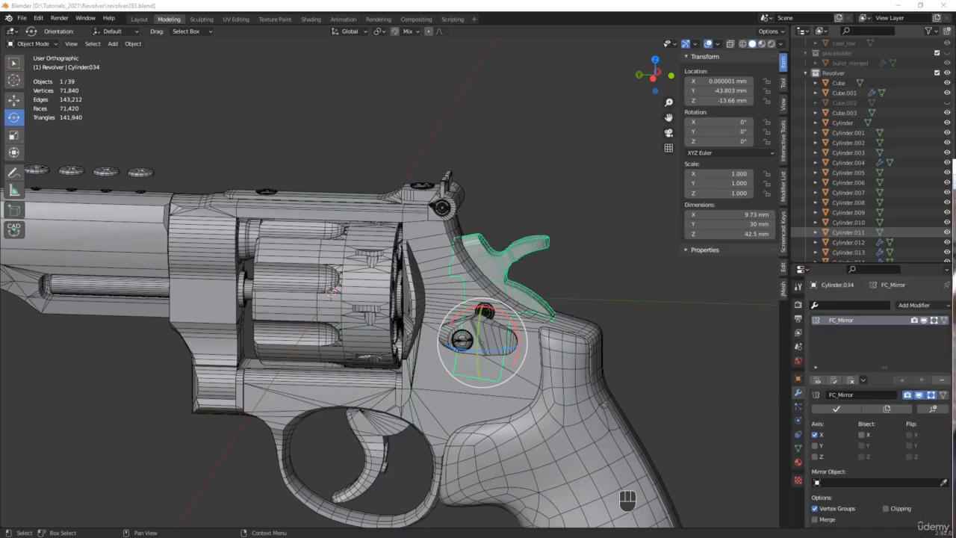
# Unhide the top rail Cube.002, select it, and isolate it in local view
pyautogui.click(947, 102)
pyautogui.doubleClick(316, 192)
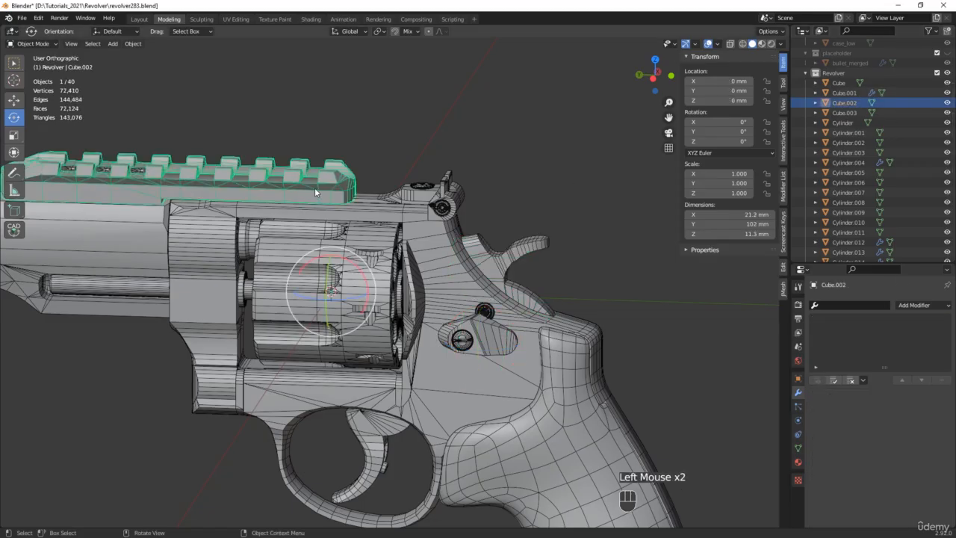
pyautogui.press('/')
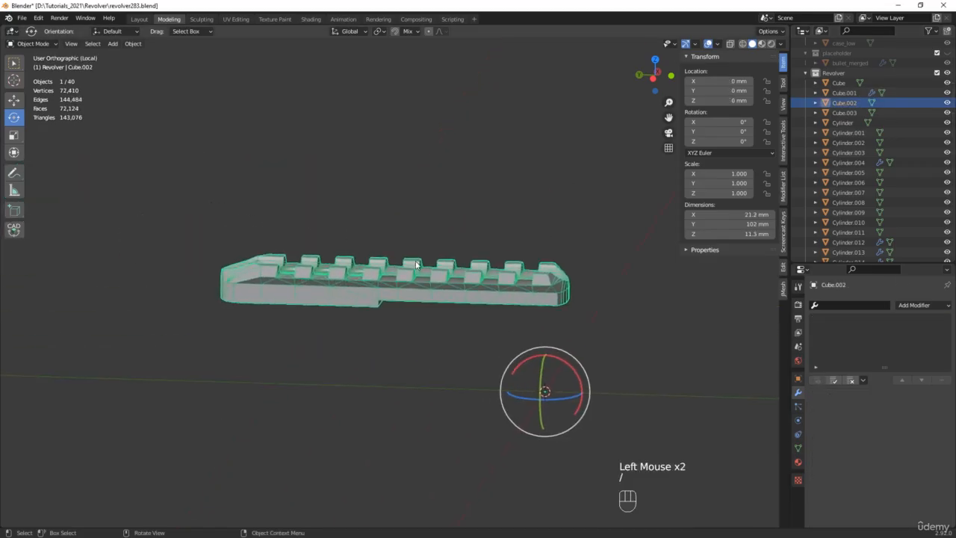
# Delete all rail vertices on the positive X side of the centre line, using an X-ray front view in vertex mode
pyautogui.moveTo(418, 263); pyautogui.dragTo(314, 257, button='middle')
pyautogui.scroll(5, 394, 278)
pyautogui.press('Tab')
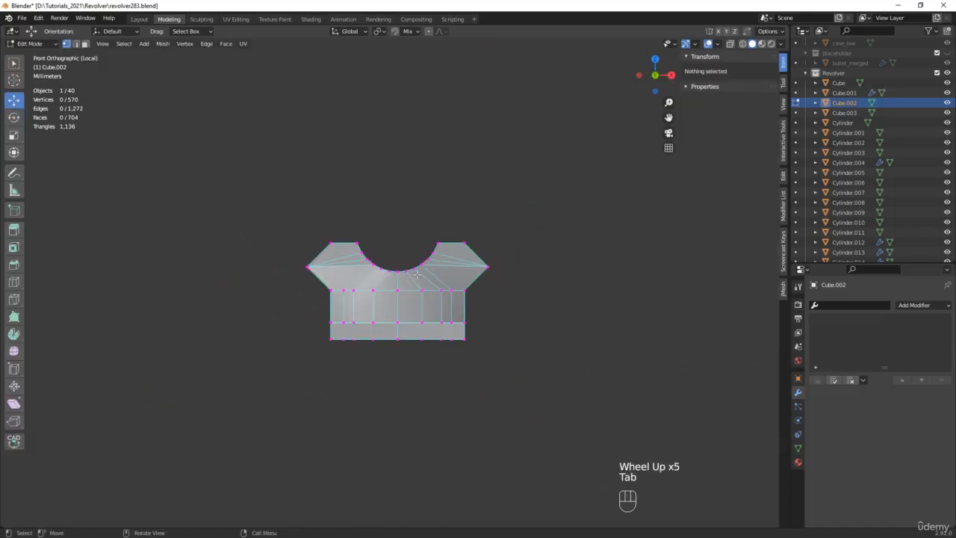
pyautogui.scroll(4, 394, 278)
pyautogui.hotkey('alt', 'z')
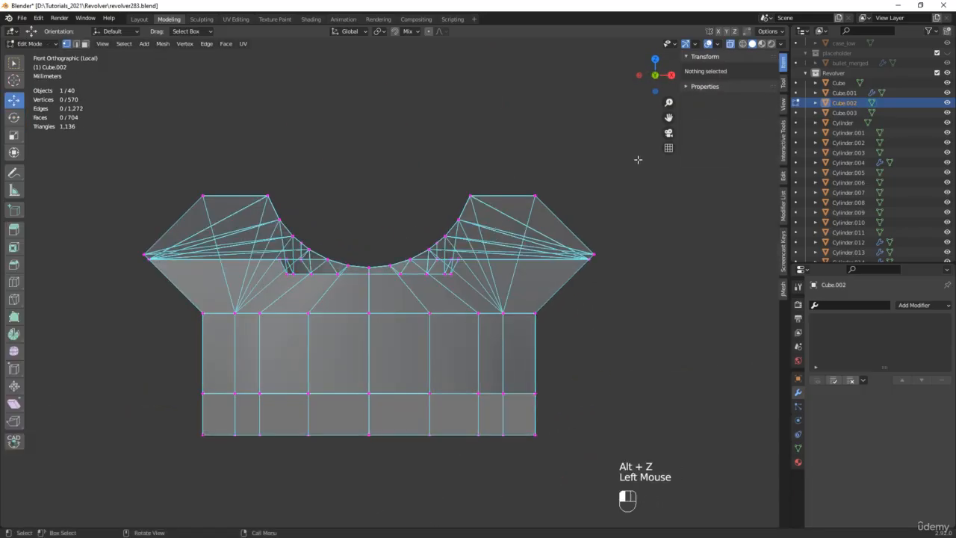
pyautogui.moveTo(636, 154); pyautogui.dragTo(380, 468)
pyautogui.press('x')
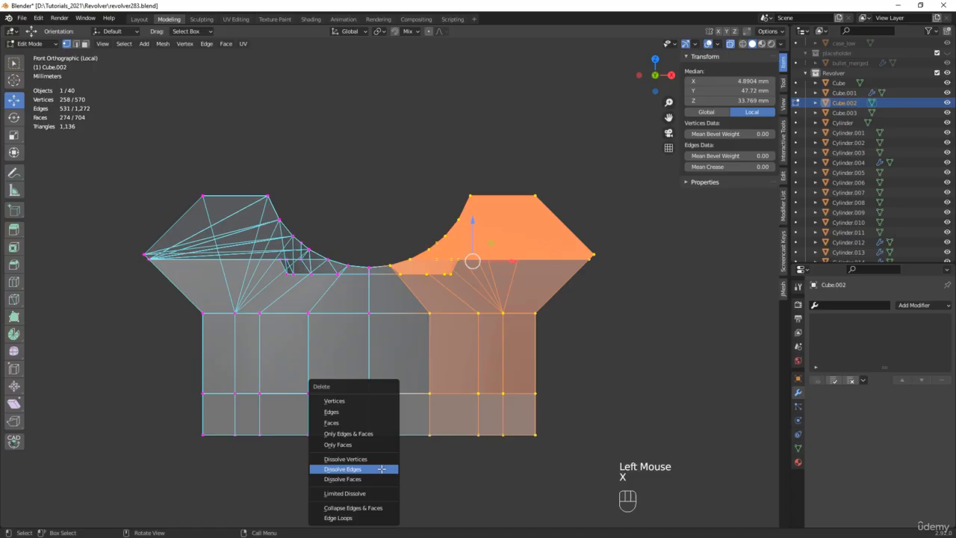
pyautogui.click(355, 401)
pyautogui.moveTo(385, 351)
pyautogui.mouseDown(button='middle')
pyautogui.moveTo(426, 335)
pyautogui.moveTo(501, 329)
pyautogui.moveTo(441, 340)
pyautogui.mouseUp(button='middle')
pyautogui.hotkey('alt', 'z')
pyautogui.scroll(-2, 401, 336)
pyautogui.scroll(-1, 409, 333)
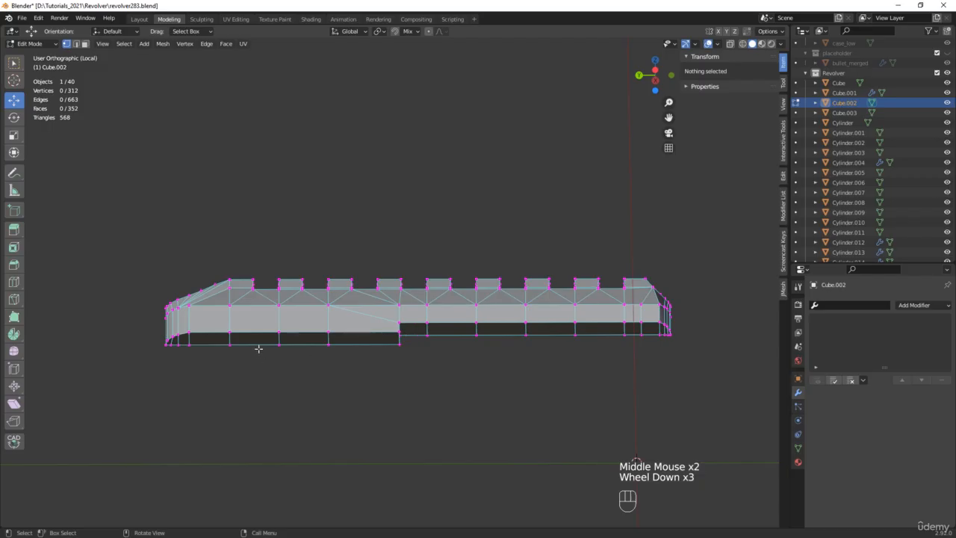
# Delete the rail's underside faces, including the small step between its two heights, by selecting the full face path in face mode
pyautogui.press('3')
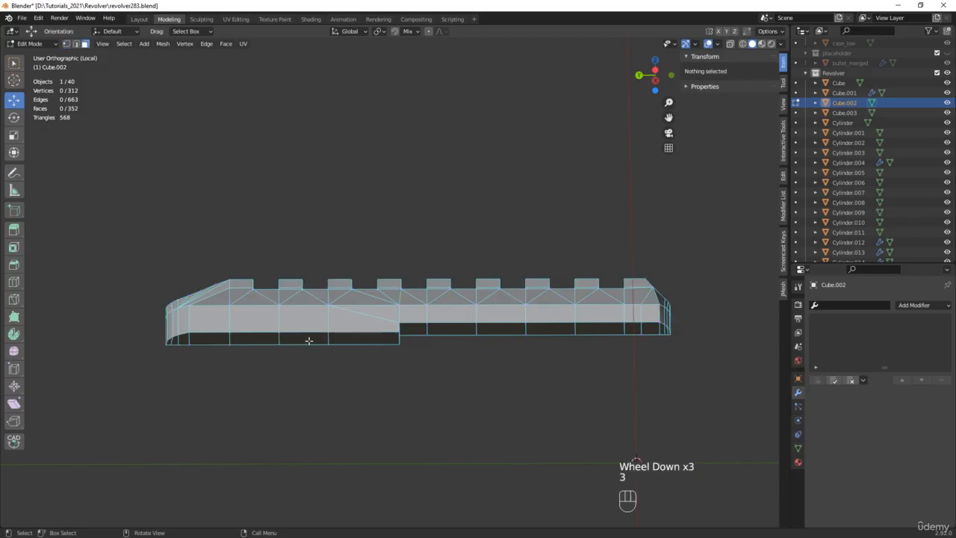
pyautogui.click(169, 339)
pyautogui.keyDown('ctrl'); pyautogui.click(390, 337); pyautogui.keyUp('ctrl')
pyautogui.moveTo(391, 337); pyautogui.dragTo(389, 310, button='middle')
pyautogui.scroll(1, 389, 309)
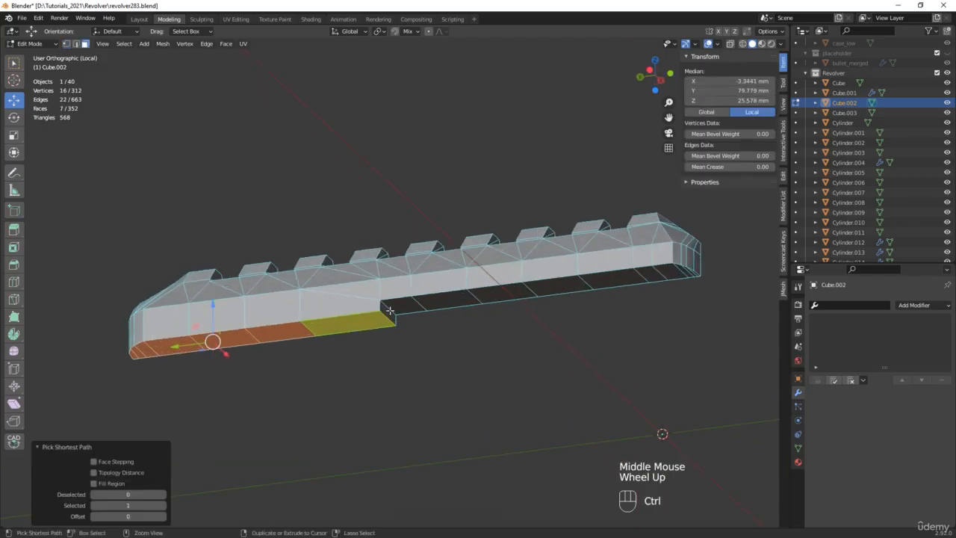
pyautogui.keyDown('ctrl'); pyautogui.click(389, 312); pyautogui.keyUp('ctrl')
pyautogui.scroll(3, 687, 275)
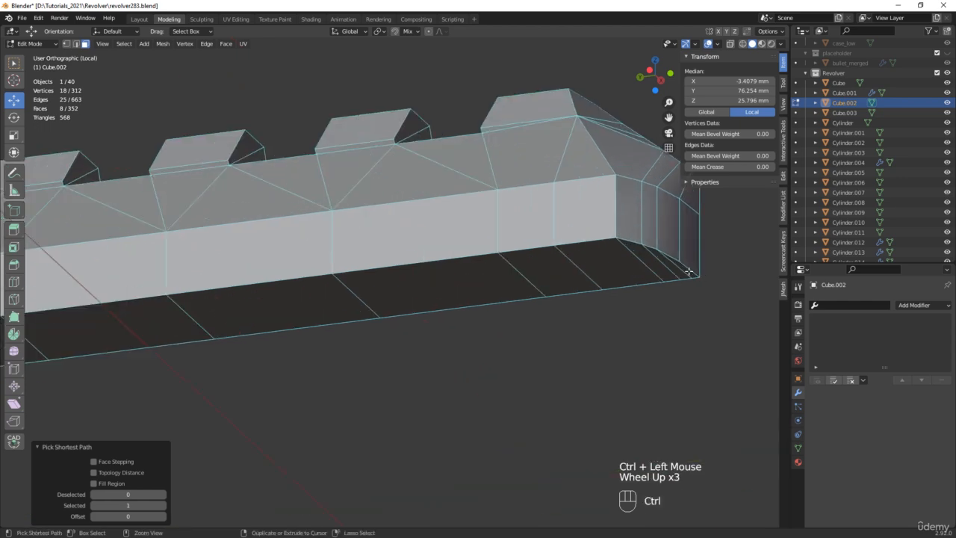
pyautogui.keyDown('ctrl'); pyautogui.click(685, 275); pyautogui.keyUp('ctrl')
pyautogui.scroll(-2, 684, 276)
pyautogui.press('x')
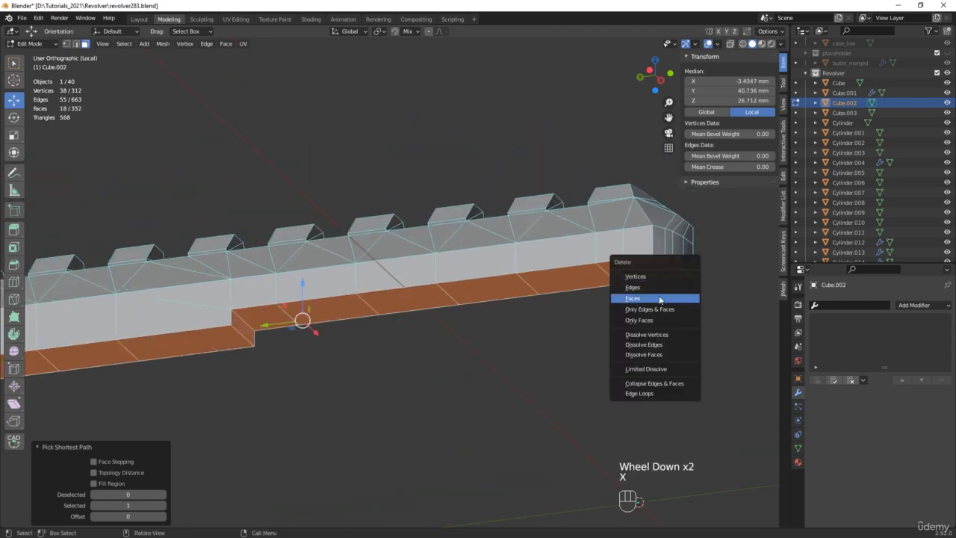
pyautogui.click(660, 298)
# Dissolve the vertical side edge and the slanted edge above it at the end of the rail's shallow section
pyautogui.keyDown('alt'); pyautogui.moveTo(533, 265); pyautogui.dragTo(675, 308, button='middle'); pyautogui.keyUp('alt')
pyautogui.scroll(2, 676, 309)
pyautogui.press('2')
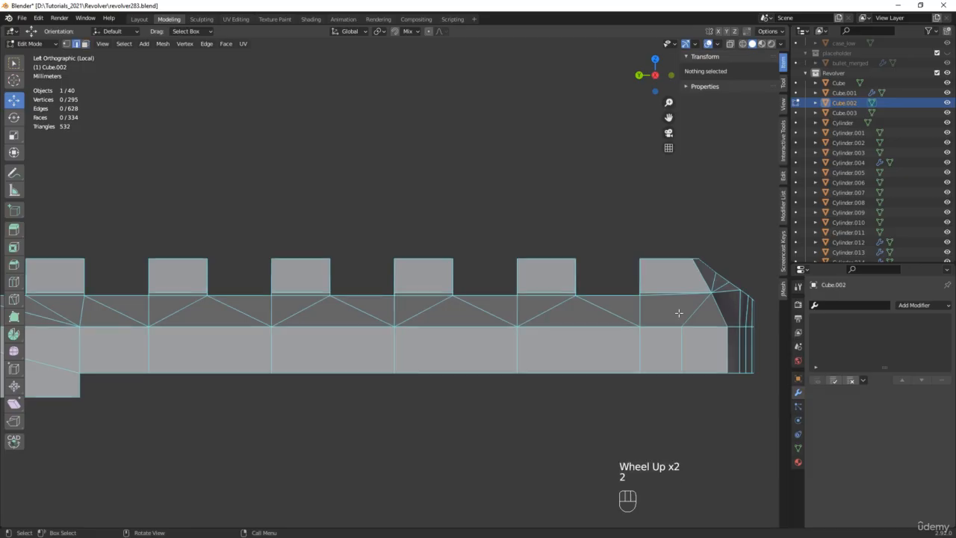
pyautogui.click(697, 313)
pyautogui.keyDown('shift'); pyautogui.click(678, 349); pyautogui.keyUp('shift')
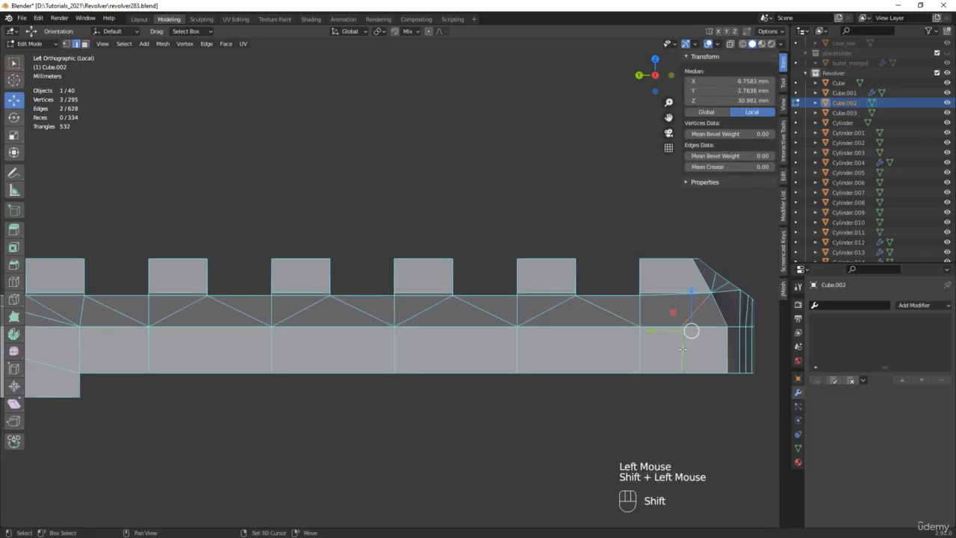
pyautogui.press('x')
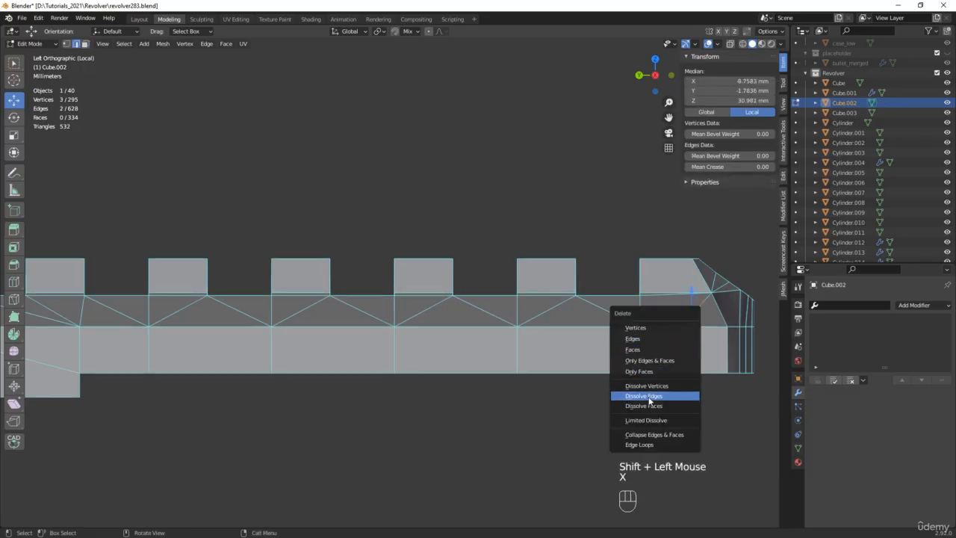
pyautogui.click(647, 396)
# Collapse the paired upper and lower side edges between neighbouring vertical divisions at two spots along the rail's shallow section
pyautogui.moveTo(578, 319); pyautogui.dragTo(551, 426)
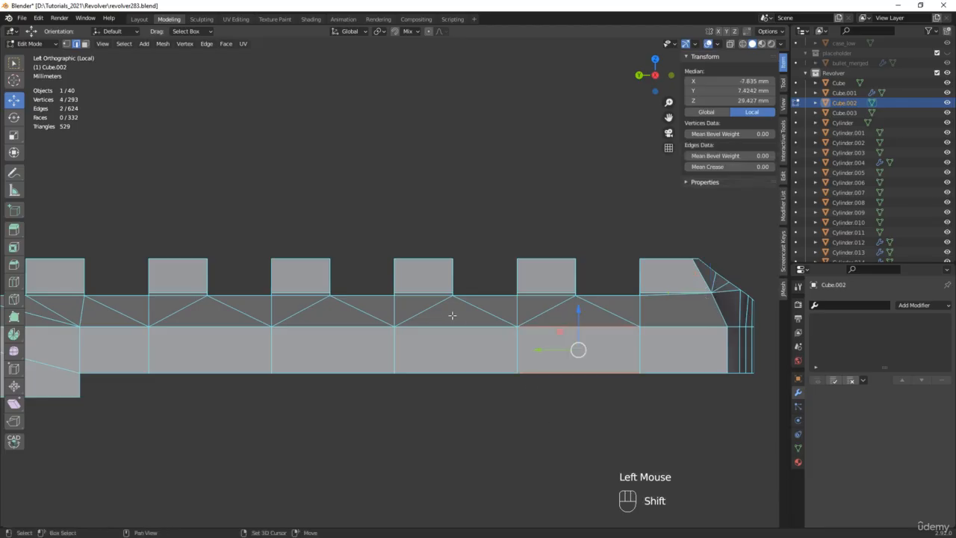
pyautogui.keyDown('shift'); pyautogui.moveTo(452, 315); pyautogui.dragTo(451, 390); pyautogui.keyUp('shift')
pyautogui.press('m')
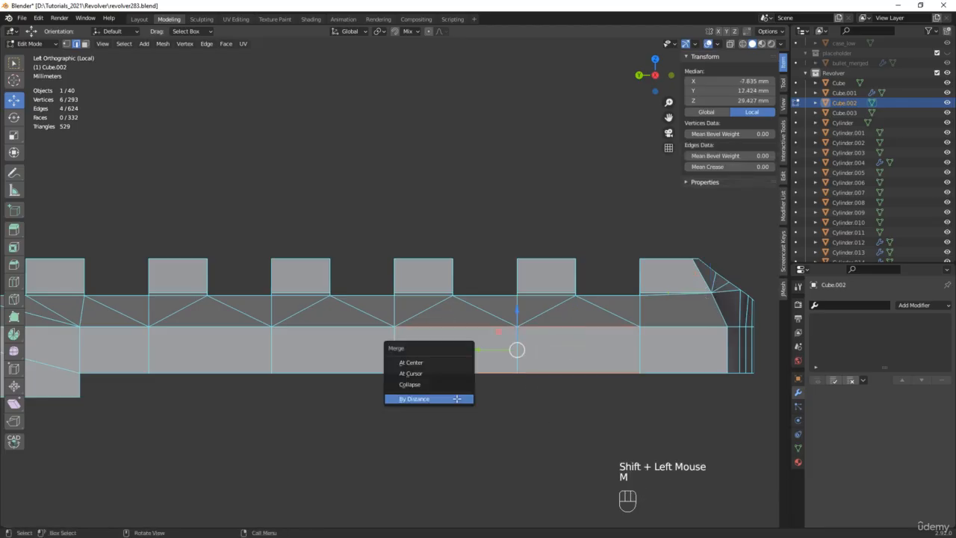
pyautogui.click(457, 384)
pyautogui.keyDown('shift'); pyautogui.moveTo(321, 335); pyautogui.dragTo(383, 317, button='middle'); pyautogui.keyUp('shift')
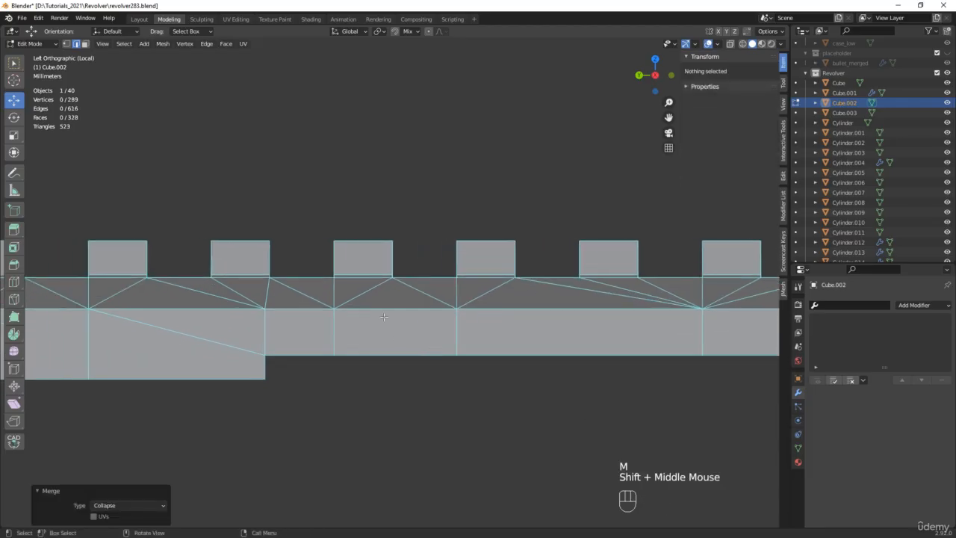
pyautogui.moveTo(385, 298); pyautogui.dragTo(394, 372)
pyautogui.press('m')
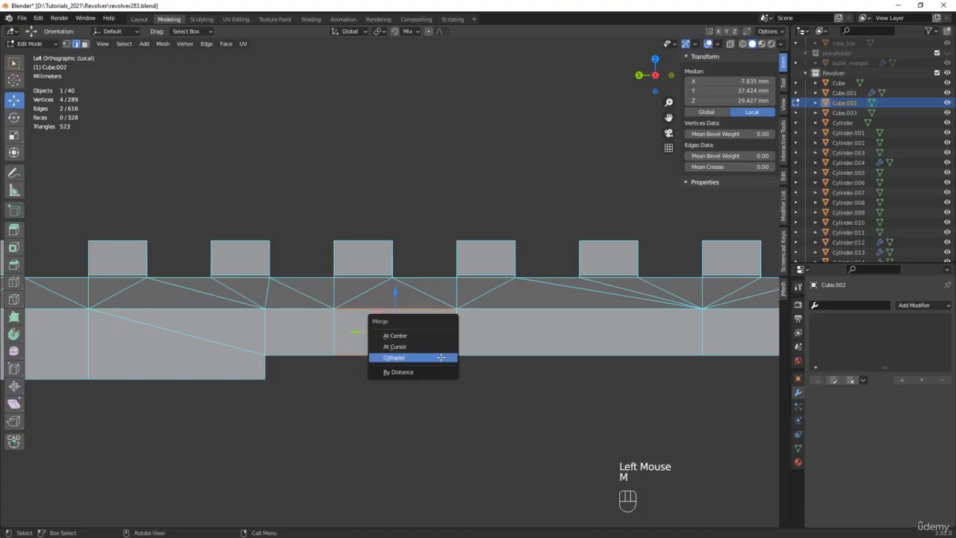
pyautogui.click(440, 356)
# Turn on snapping and move the upper and lower vertices of the leftover vertical edge onto the shallow section's end corner vertices
pyautogui.scroll(-2, 440, 357)
pyautogui.keyDown('shift'); pyautogui.moveTo(441, 357); pyautogui.dragTo(339, 305, button='middle'); pyautogui.keyUp('shift')
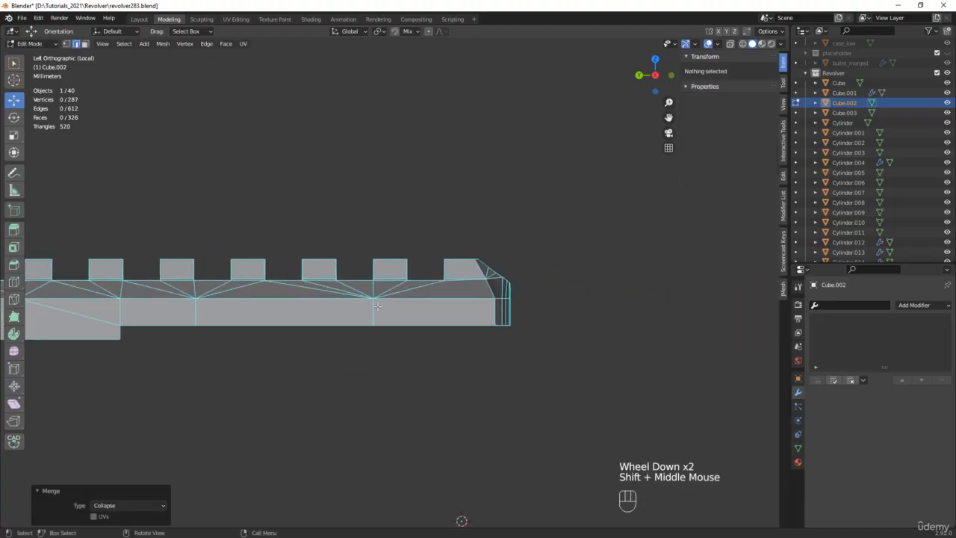
pyautogui.scroll(3, 373, 301)
pyautogui.press('1')
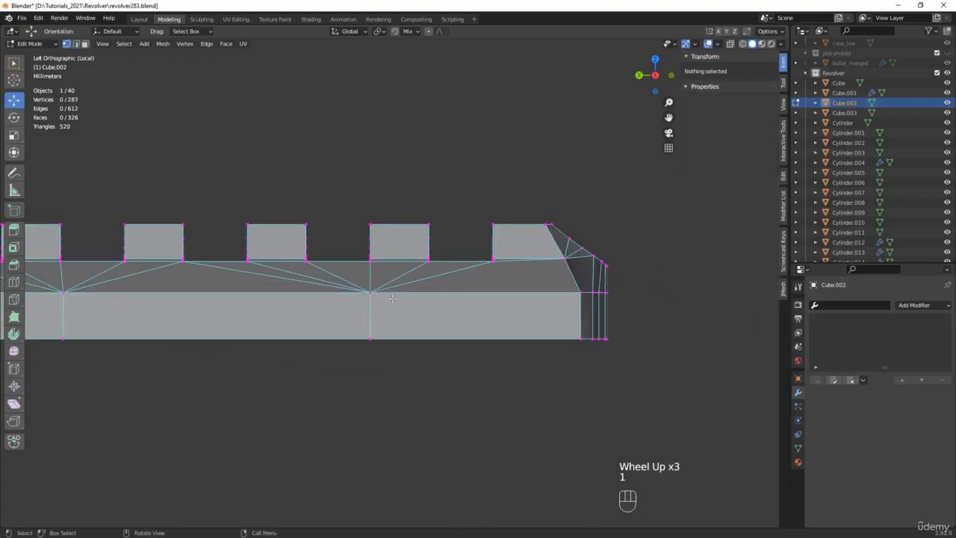
pyautogui.click(394, 31)
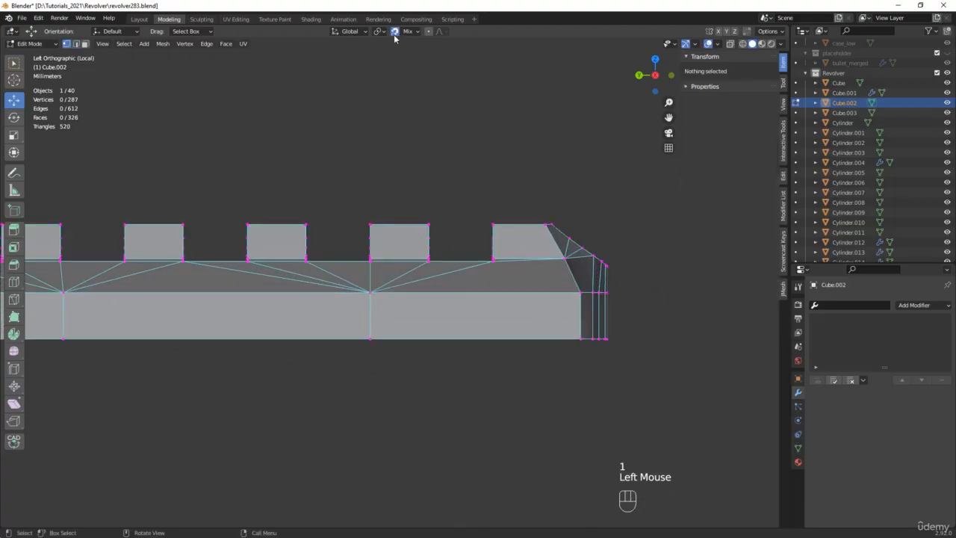
pyautogui.click(370, 292)
pyautogui.moveTo(370, 292); pyautogui.dragTo(580, 292)
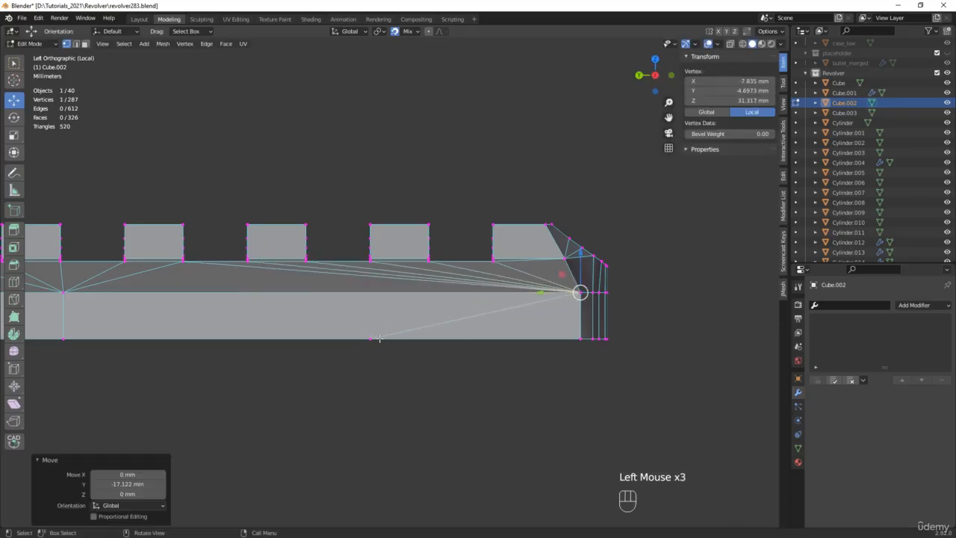
pyautogui.click(369, 338)
pyautogui.moveTo(370, 338); pyautogui.dragTo(580, 338)
# Snap the remaining mid-side upper and lower vertices of the shallow section onto the vertices at the rail's height step
pyautogui.keyDown('shift'); pyautogui.moveTo(203, 284); pyautogui.dragTo(484, 277, button='middle'); pyautogui.keyUp('shift')
pyautogui.click(467, 283)
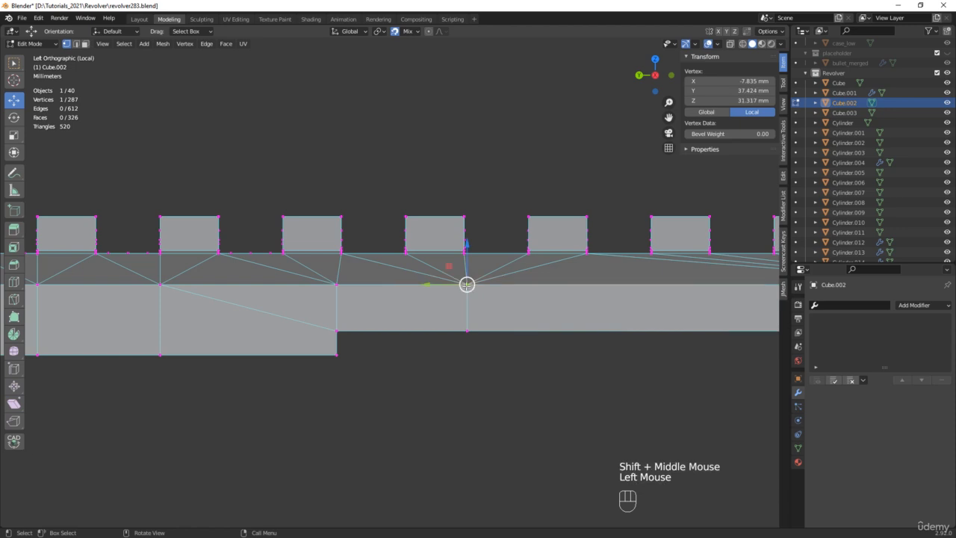
pyautogui.moveTo(467, 284); pyautogui.dragTo(344, 285)
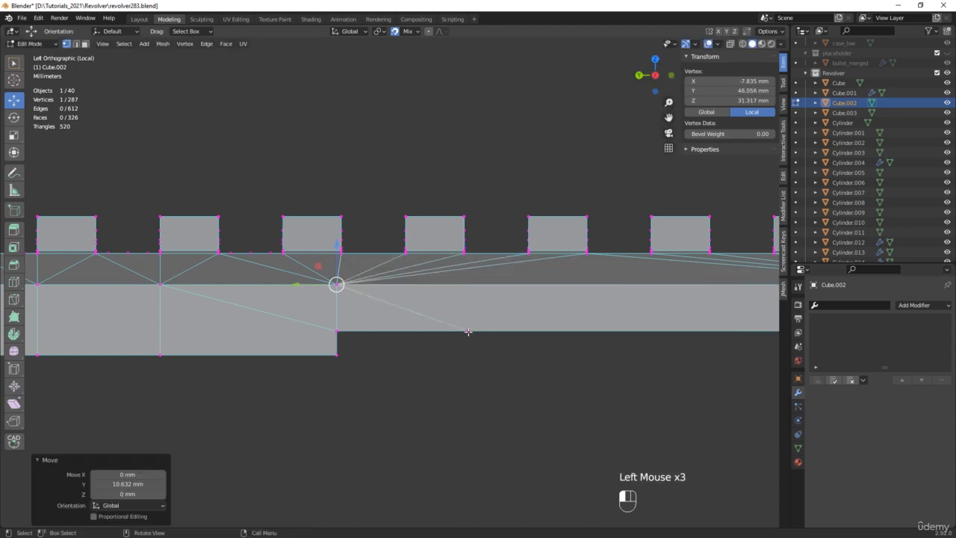
pyautogui.moveTo(468, 332); pyautogui.dragTo(336, 330)
# Collapse the upper and lower side edges between the three vertical divisions of the rail's deeper section into one division
pyautogui.keyDown('shift'); pyautogui.moveTo(193, 306); pyautogui.dragTo(471, 299, button='middle'); pyautogui.keyUp('shift')
pyautogui.press('2')
pyautogui.moveTo(304, 270); pyautogui.dragTo(311, 377)
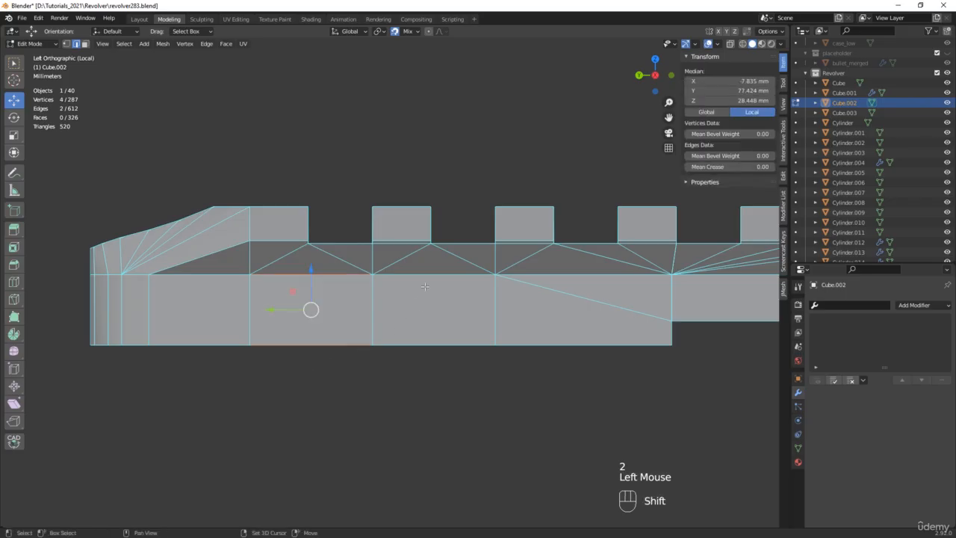
pyautogui.keyDown('shift'); pyautogui.moveTo(432, 263); pyautogui.dragTo(429, 372); pyautogui.keyUp('shift')
pyautogui.press('m')
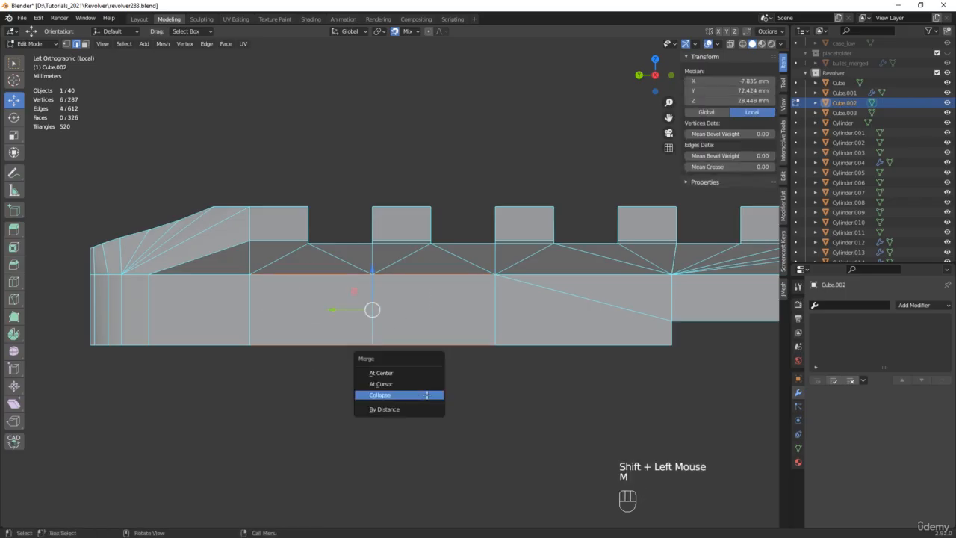
pyautogui.click(427, 394)
# Snap the collapsed division's upper and lower vertices along Y onto the vertices where the deeper section's rounded end begins
pyautogui.press('1')
pyautogui.click(372, 274)
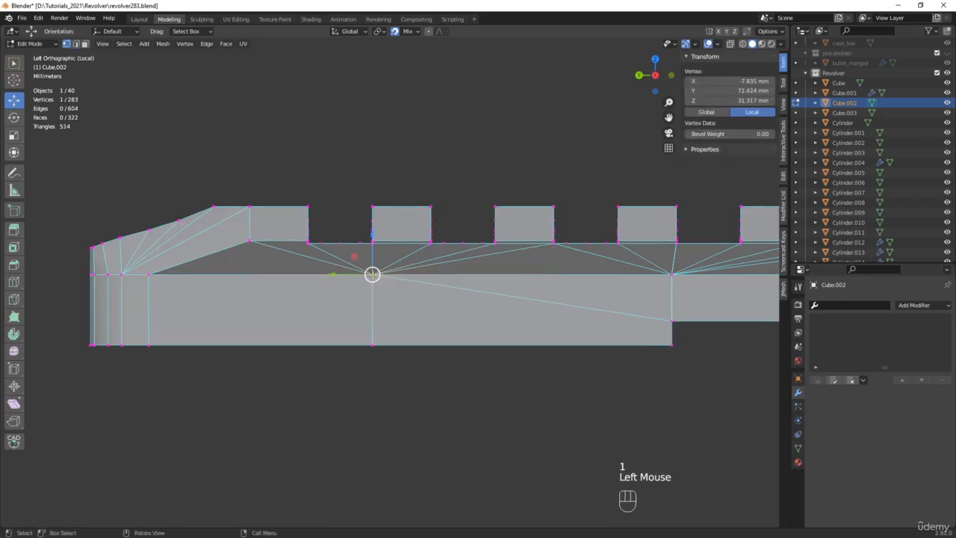
pyautogui.moveTo(372, 273); pyautogui.dragTo(151, 274)
pyautogui.click(371, 344)
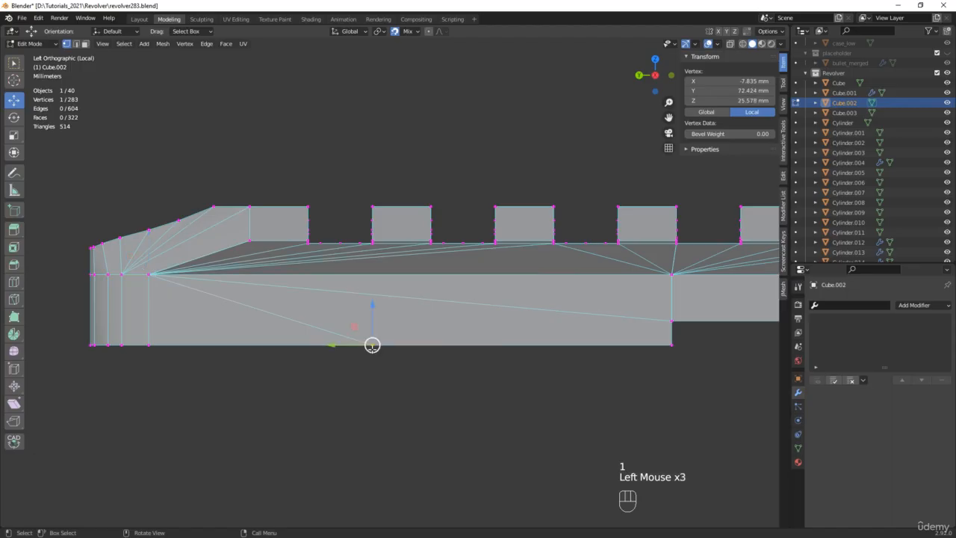
pyautogui.moveTo(341, 344); pyautogui.dragTo(119, 344)
# Select the whole rail mesh and merge its overlapping vertices by distance at 0.1 mm
pyautogui.scroll(-3, 224, 329)
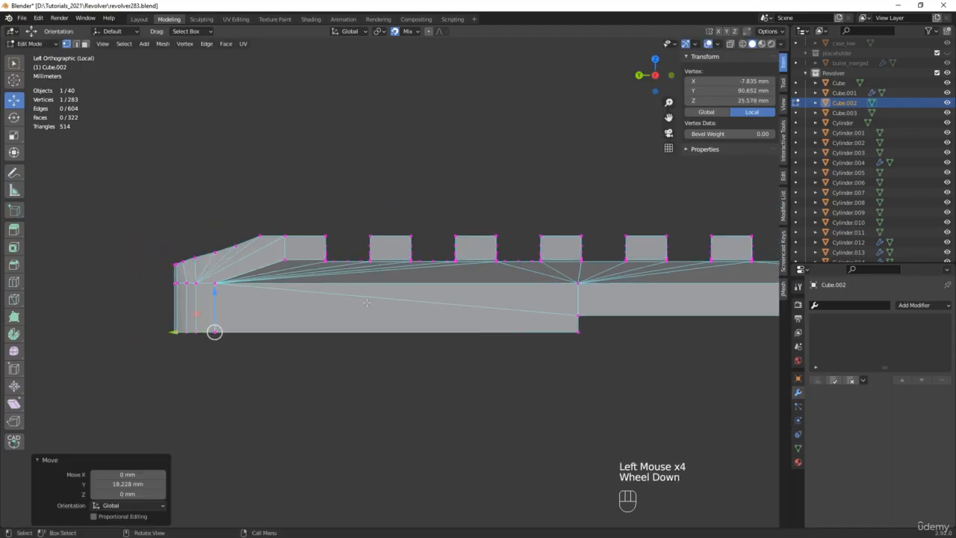
pyautogui.moveTo(224, 329); pyautogui.dragTo(396, 321, button='middle')
pyautogui.keyDown('shift'); pyautogui.moveTo(299, 336); pyautogui.dragTo(447, 265, button='middle'); pyautogui.keyUp('shift')
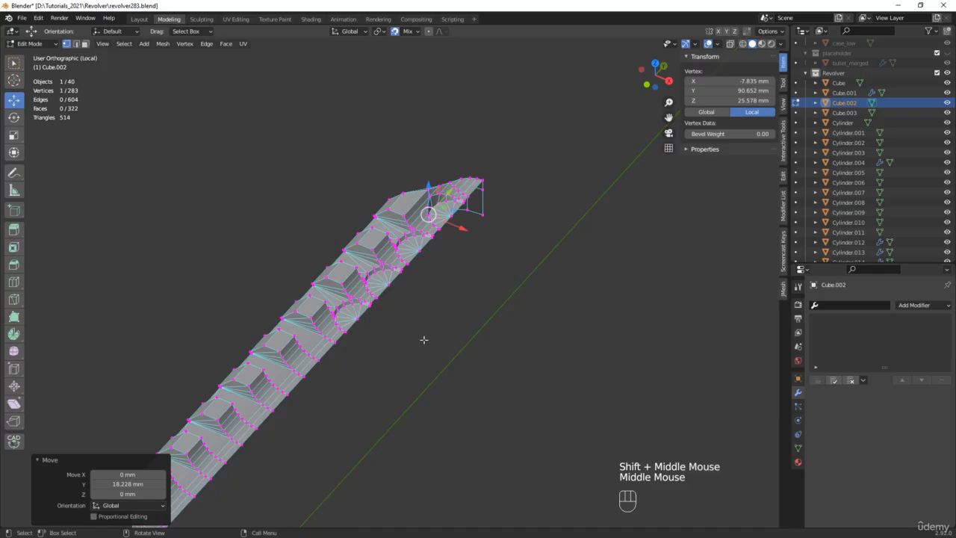
pyautogui.keyDown('shift'); pyautogui.moveTo(423, 339); pyautogui.dragTo(510, 231, button='middle'); pyautogui.keyUp('shift')
pyautogui.press('a')
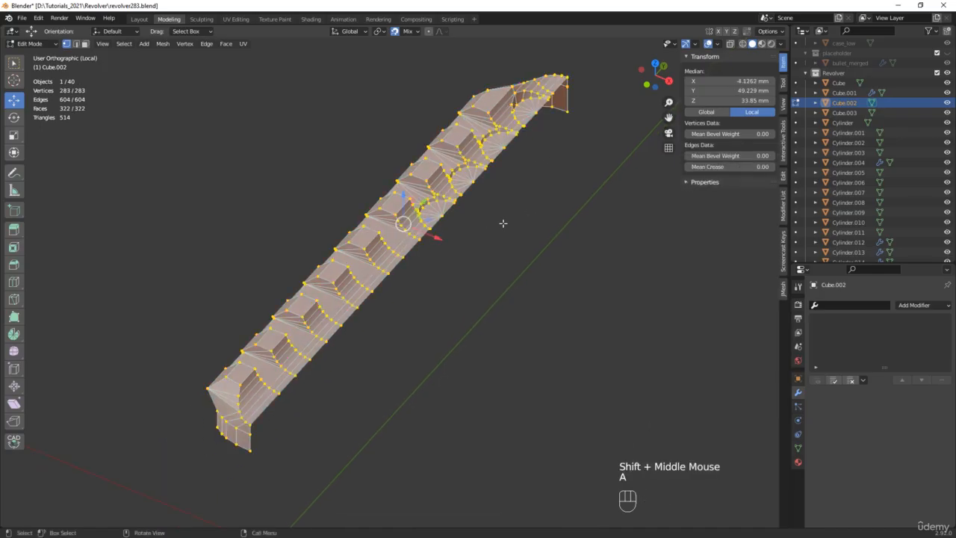
pyautogui.press('m')
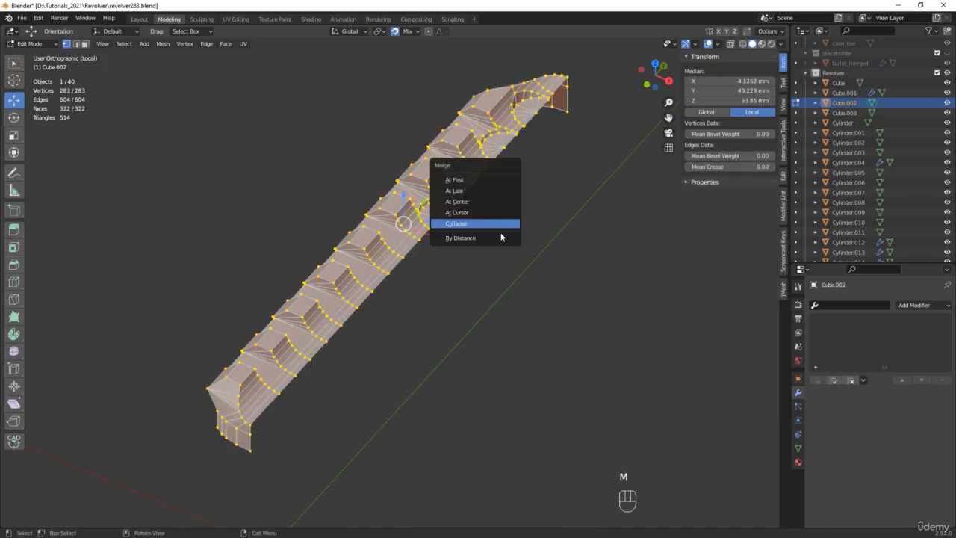
pyautogui.click(496, 239)
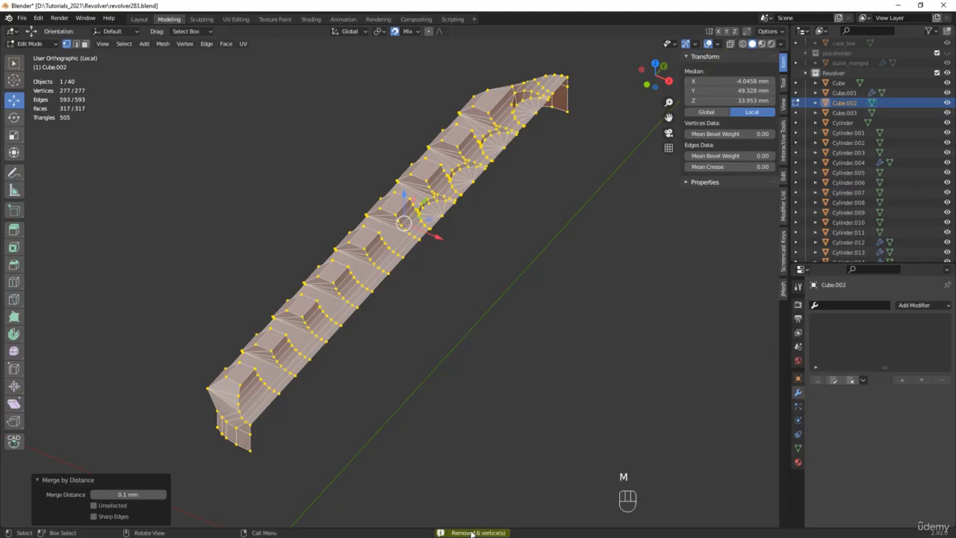
# Collapse the lengthwise edge pairs beside the centre line in the five gaps between the top blocks on the unscalloped part
pyautogui.moveTo(523, 351); pyautogui.dragTo(497, 367, button='middle')
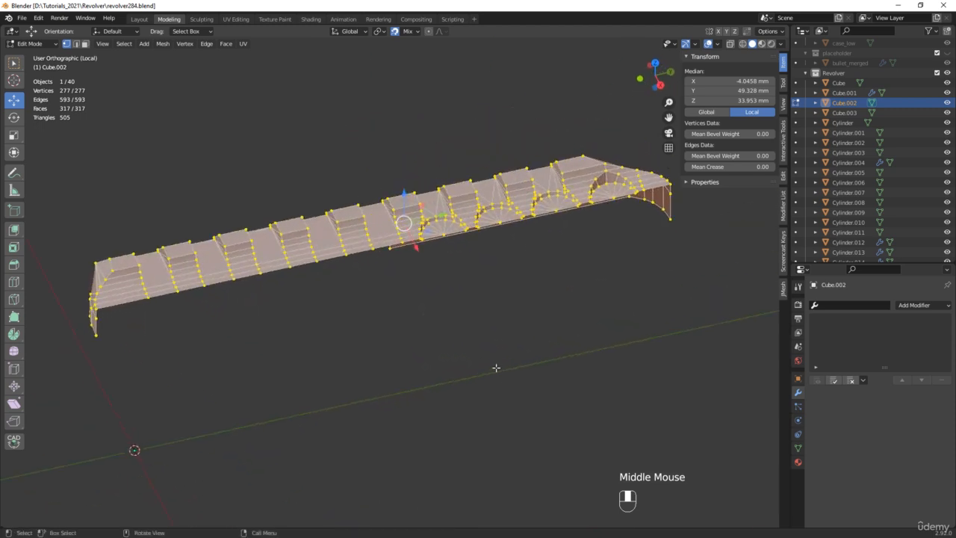
pyautogui.scroll(2, 124, 295)
pyautogui.scroll(4, 125, 295)
pyautogui.press('2')
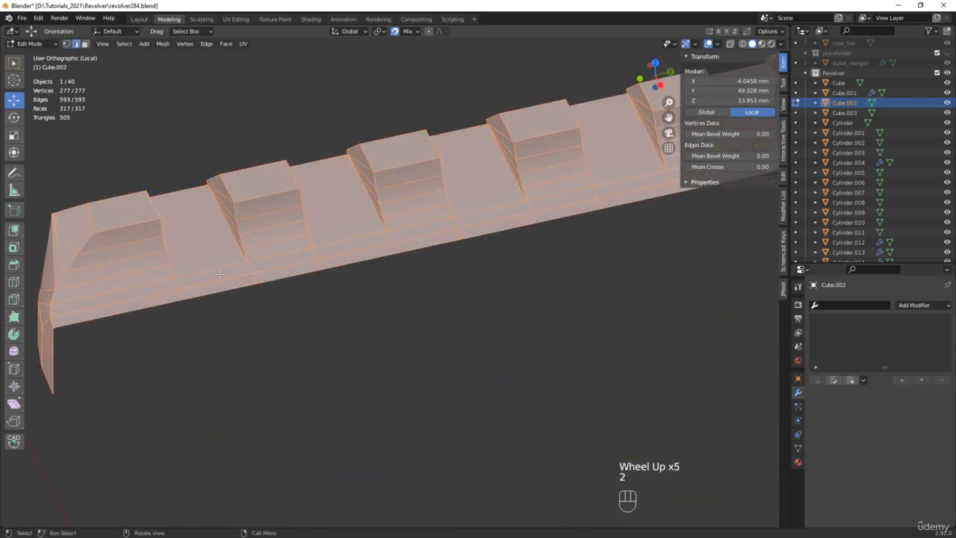
pyautogui.click(247, 323)
pyautogui.keyDown('shift'); pyautogui.click(365, 256); pyautogui.keyUp('shift')
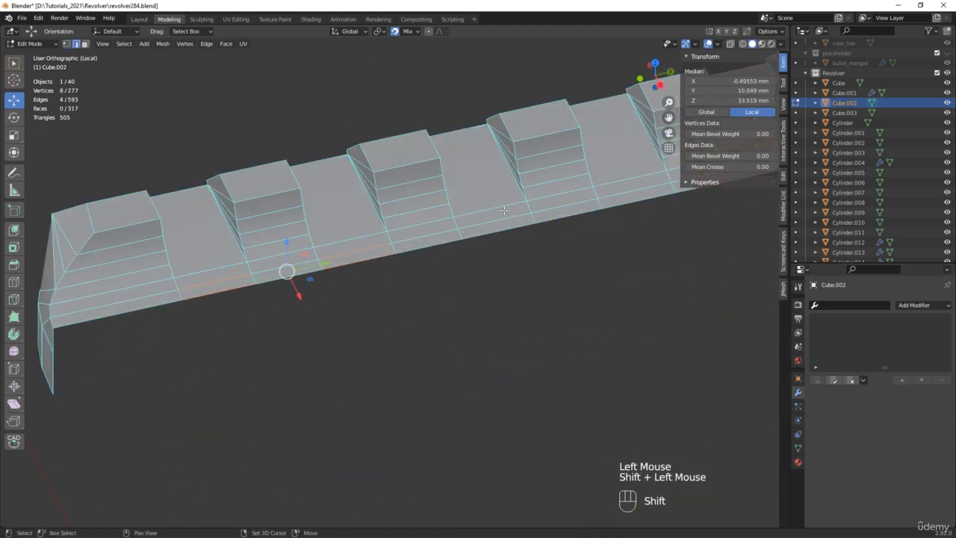
pyautogui.keyDown('shift'); pyautogui.moveTo(504, 210); pyautogui.dragTo(513, 268); pyautogui.keyUp('shift')
pyautogui.keyDown('shift'); pyautogui.moveTo(627, 186); pyautogui.dragTo(632, 241); pyautogui.keyUp('shift')
pyautogui.scroll(-2, 632, 241)
pyautogui.keyDown('shift'); pyautogui.moveTo(632, 241); pyautogui.dragTo(434, 283, button='middle'); pyautogui.keyUp('shift')
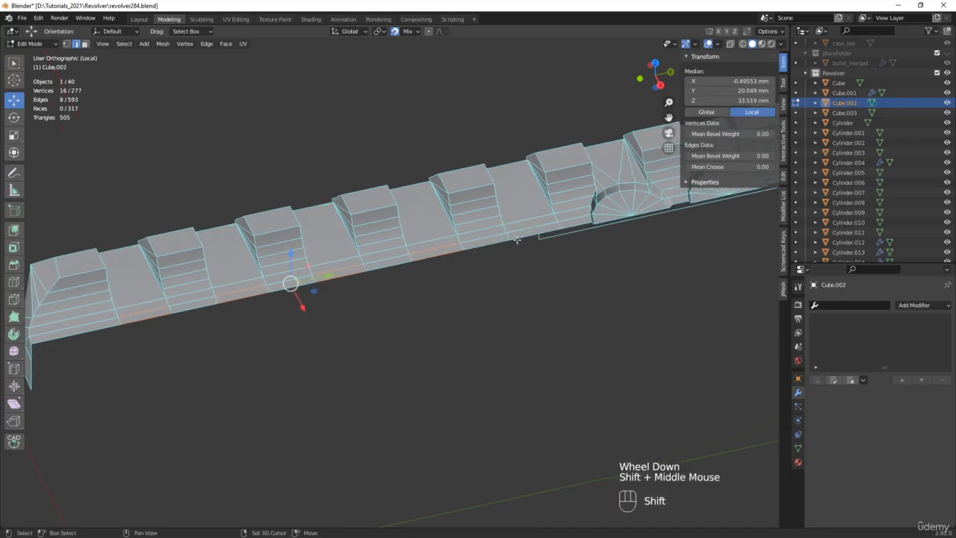
pyautogui.keyDown('shift'); pyautogui.click(529, 238); pyautogui.keyUp('shift')
pyautogui.moveTo(523, 257); pyautogui.dragTo(519, 277, button='middle')
pyautogui.press('m')
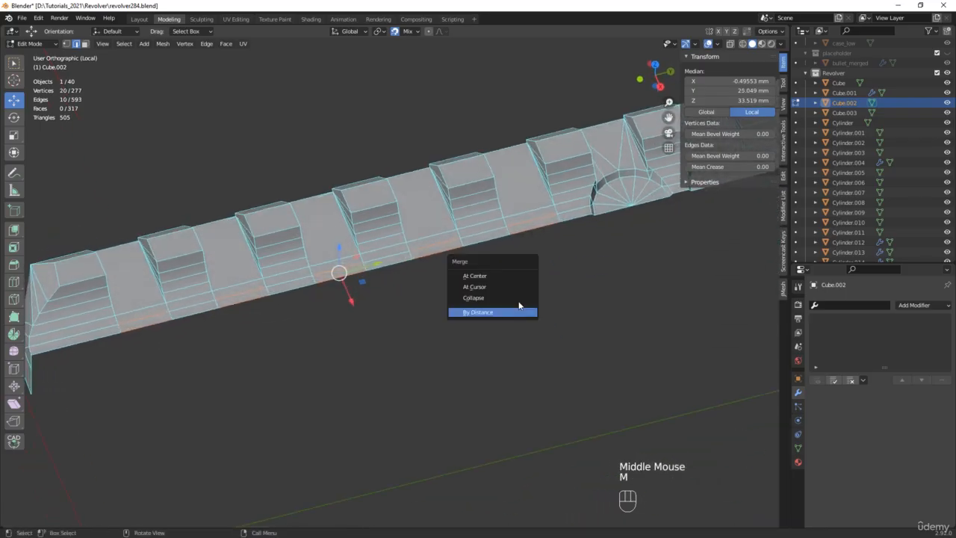
pyautogui.click(515, 298)
# Dissolve the crosswise edge path between the outermost scallop and the rail's rounded end, down to the centre line
pyautogui.scroll(-2, 608, 288)
pyautogui.moveTo(608, 289); pyautogui.dragTo(527, 279, button='middle')
pyautogui.scroll(4, 527, 279)
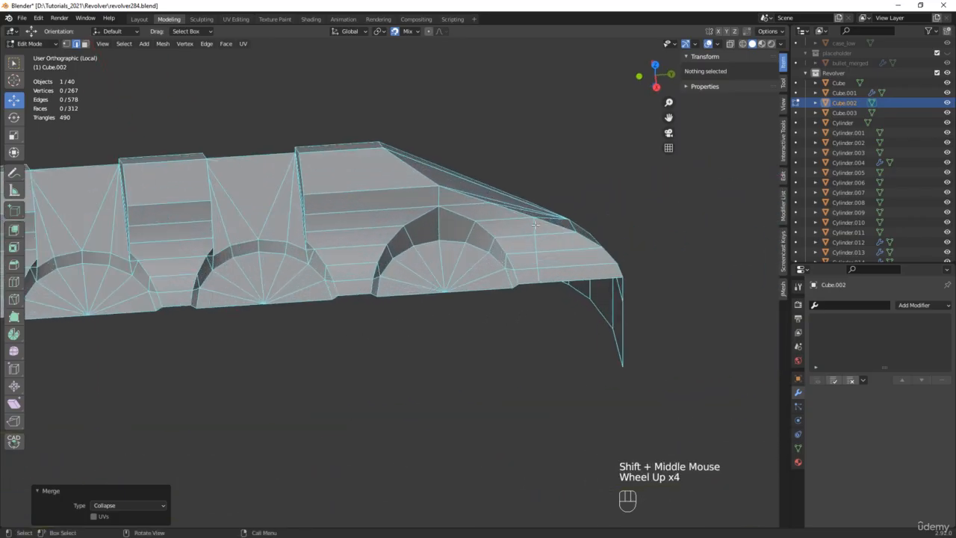
pyautogui.click(535, 225)
pyautogui.keyDown('ctrl'); pyautogui.click(539, 282); pyautogui.keyUp('ctrl')
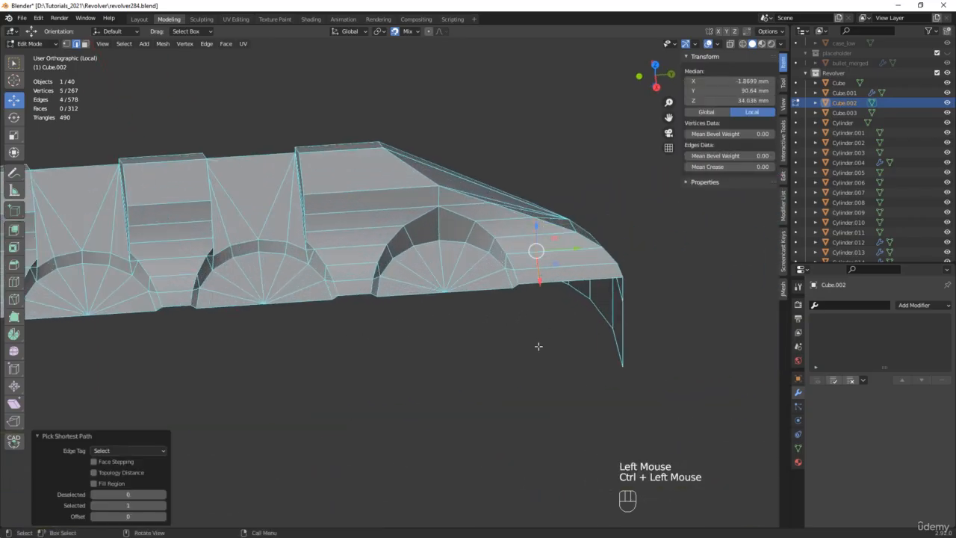
pyautogui.press('x')
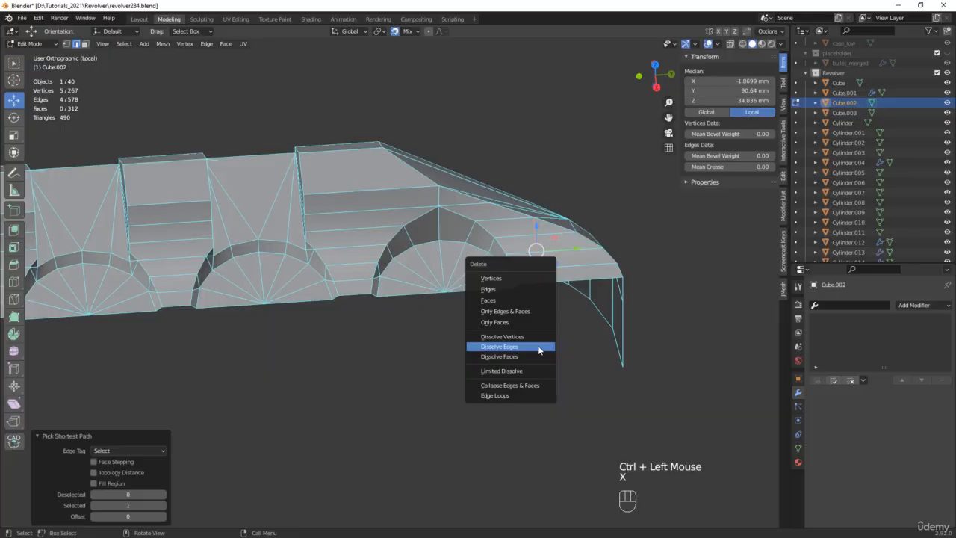
pyautogui.click(537, 347)
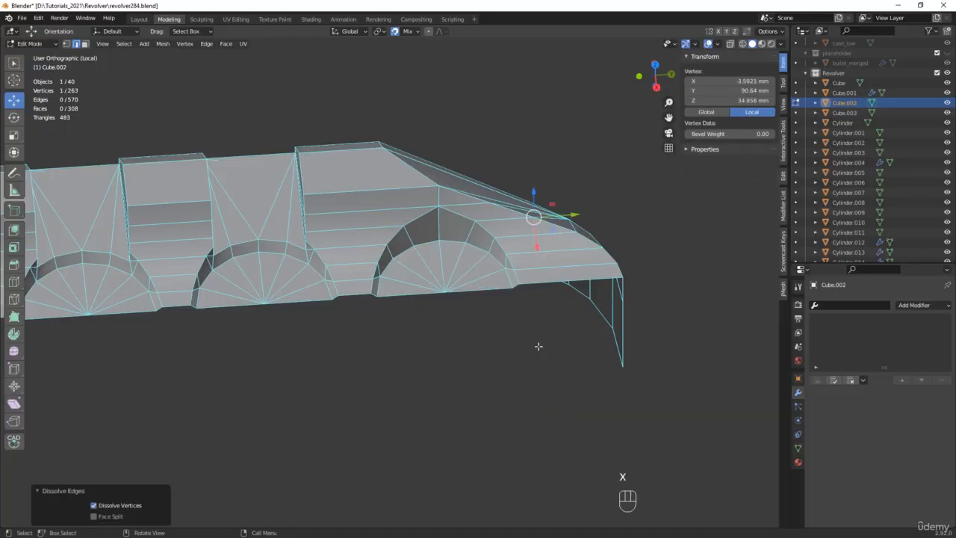
# Leave local view to bring back the whole revolver around the rail's rounded rear end
pyautogui.scroll(-4, 538, 346)
pyautogui.moveTo(538, 346); pyautogui.dragTo(267, 312, button='middle')
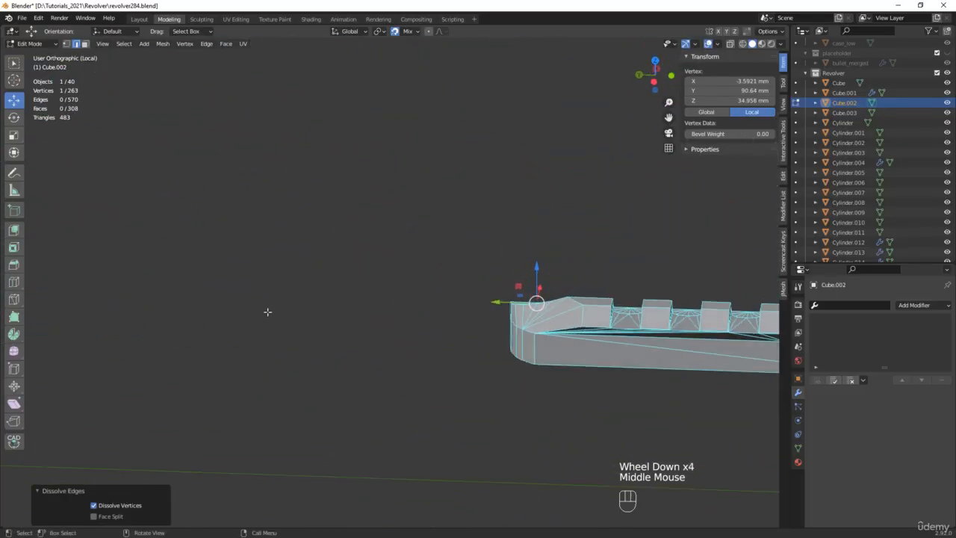
pyautogui.scroll(-1, 405, 319)
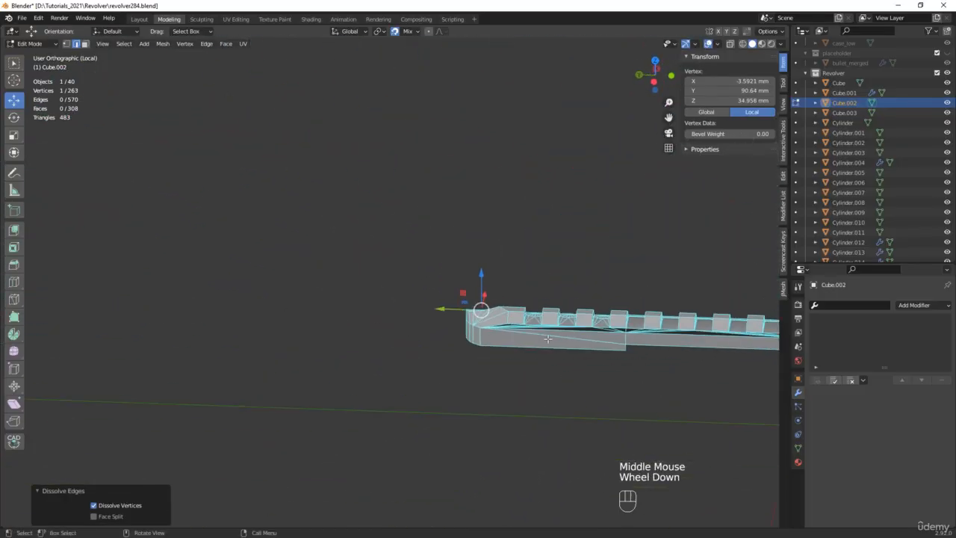
pyautogui.keyDown('shift'); pyautogui.moveTo(404, 320); pyautogui.dragTo(459, 337, button='middle'); pyautogui.keyUp('shift')
pyautogui.press('/')
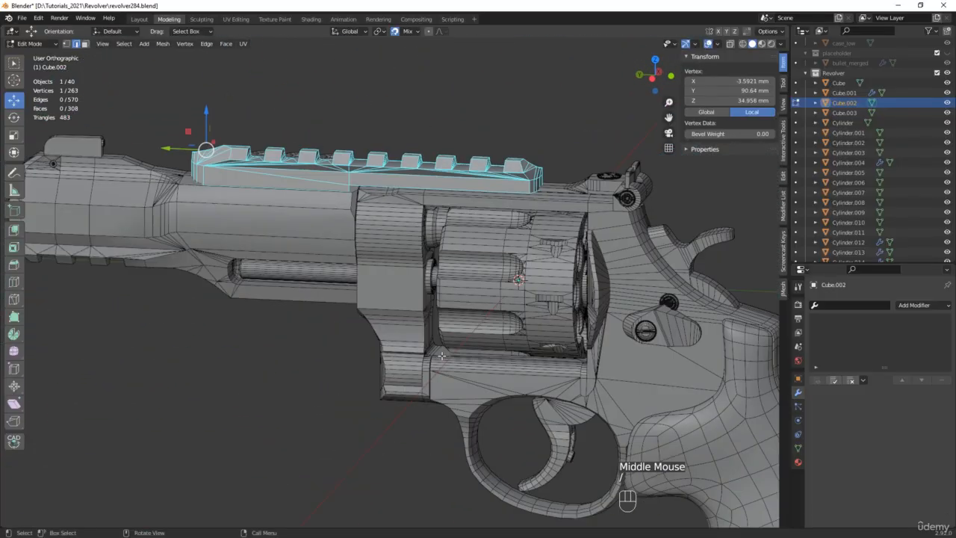
pyautogui.moveTo(352, 197); pyautogui.dragTo(297, 215, button='middle')
pyautogui.scroll(2, 216, 305)
pyautogui.scroll(4, 216, 305)
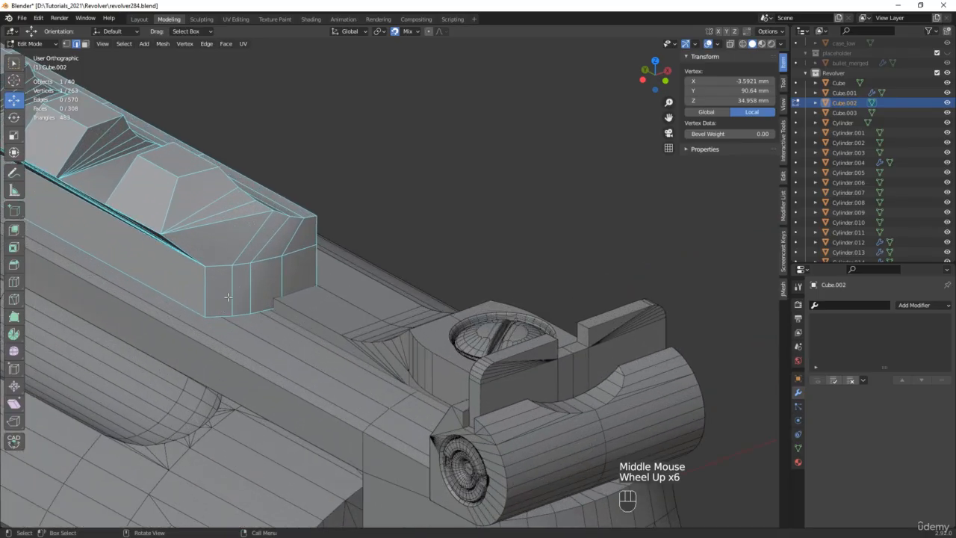
pyautogui.scroll(2, 242, 287)
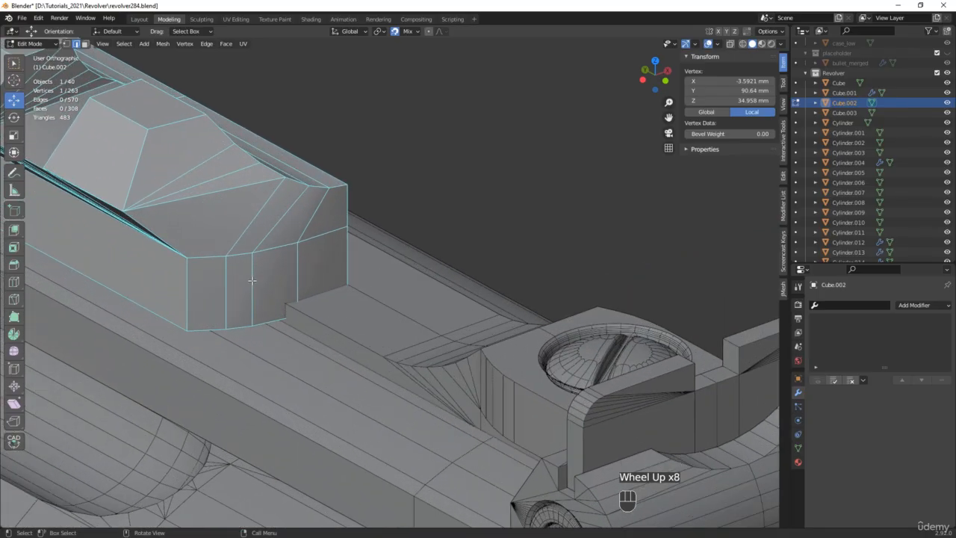
# With snapping off, edge-slide the middle vertical edge of the rail's rounded rear end about halfway toward the next edge nearer the centre line
pyautogui.click(252, 281)
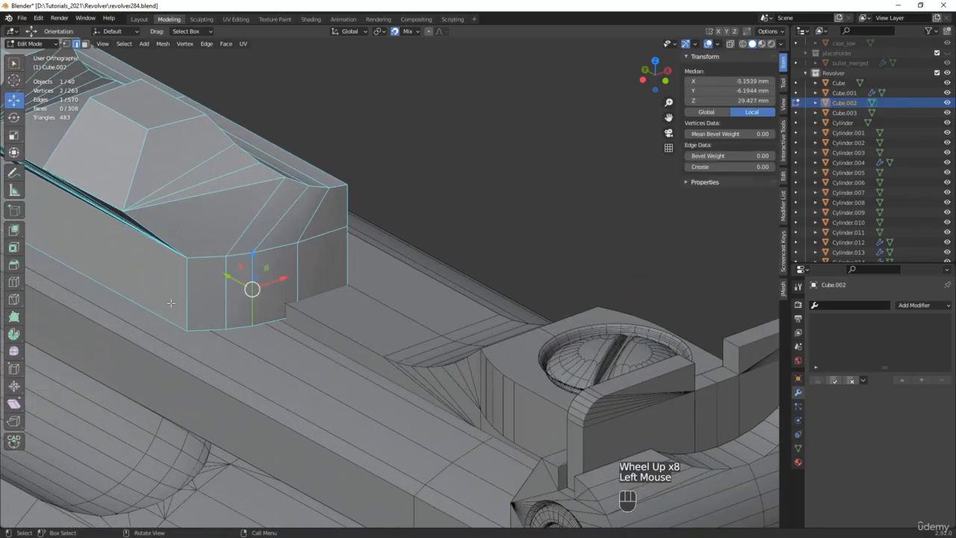
pyautogui.click(11, 371)
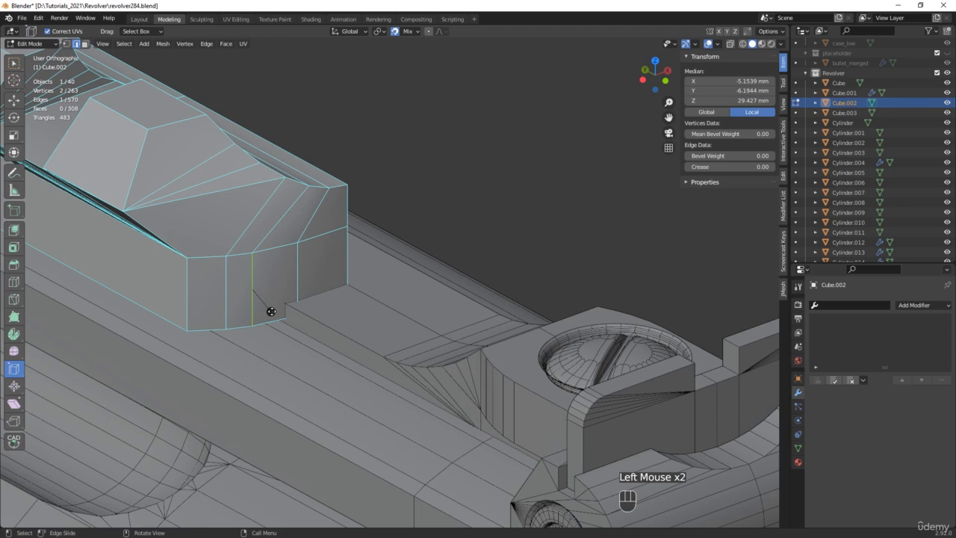
pyautogui.moveTo(271, 312); pyautogui.dragTo(284, 306)
pyautogui.hotkey('ctrl', 'z')
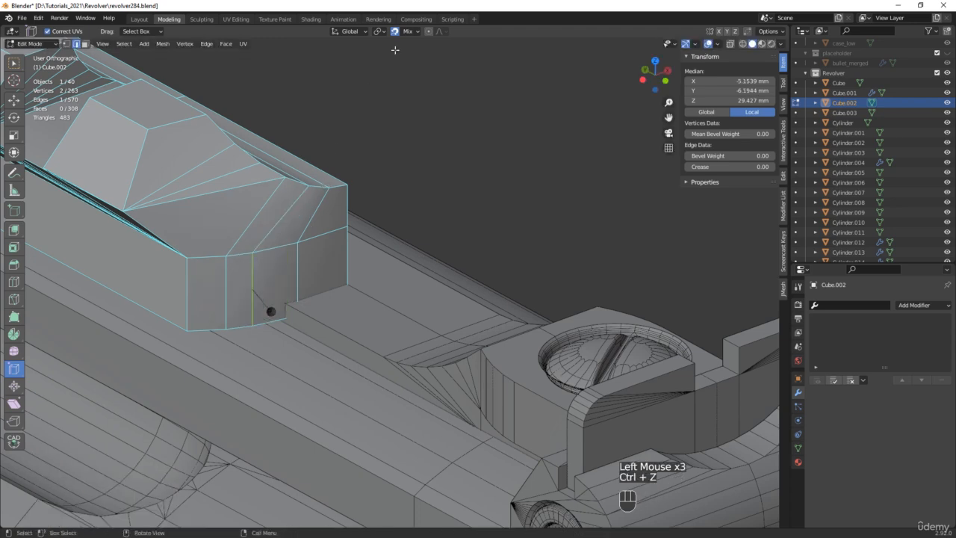
pyautogui.click(395, 33)
pyautogui.moveTo(271, 311); pyautogui.dragTo(291, 306)
# Subdivide the rear end's three vertical edges nearest the centre with one cut and lower the new edge path to just above the frame's raised strip
pyautogui.scroll(2, 267, 301)
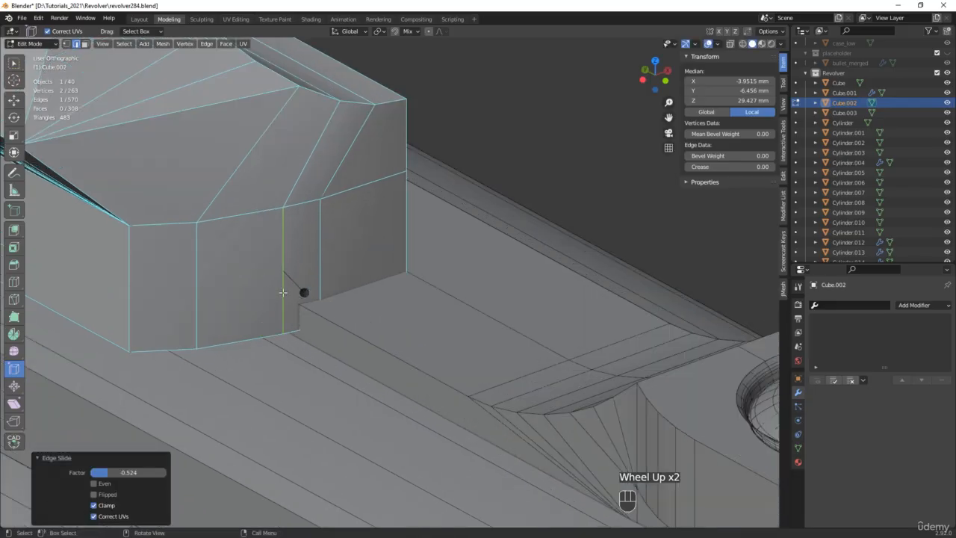
pyautogui.keyDown('shift'); pyautogui.click(319, 253); pyautogui.keyUp('shift')
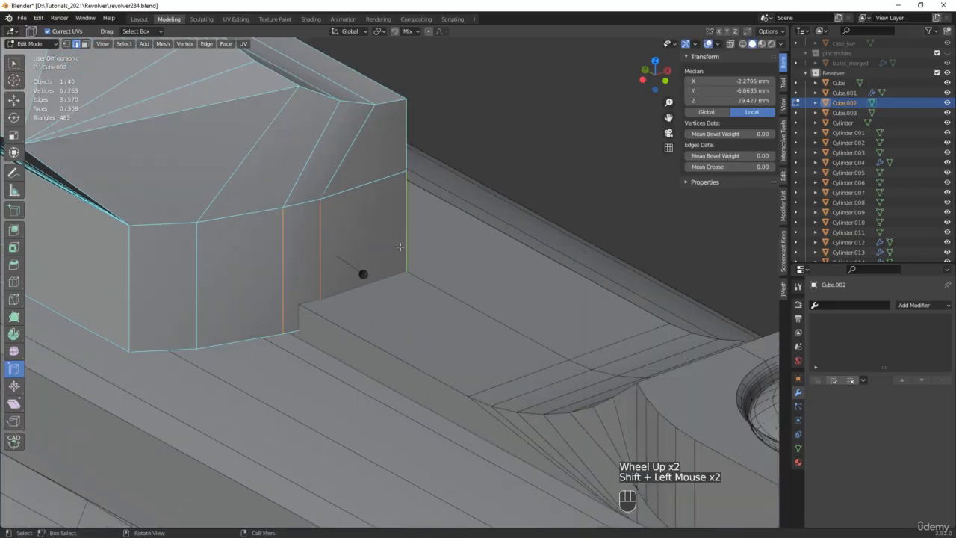
pyautogui.rightClick(400, 246)
pyautogui.click(396, 246)
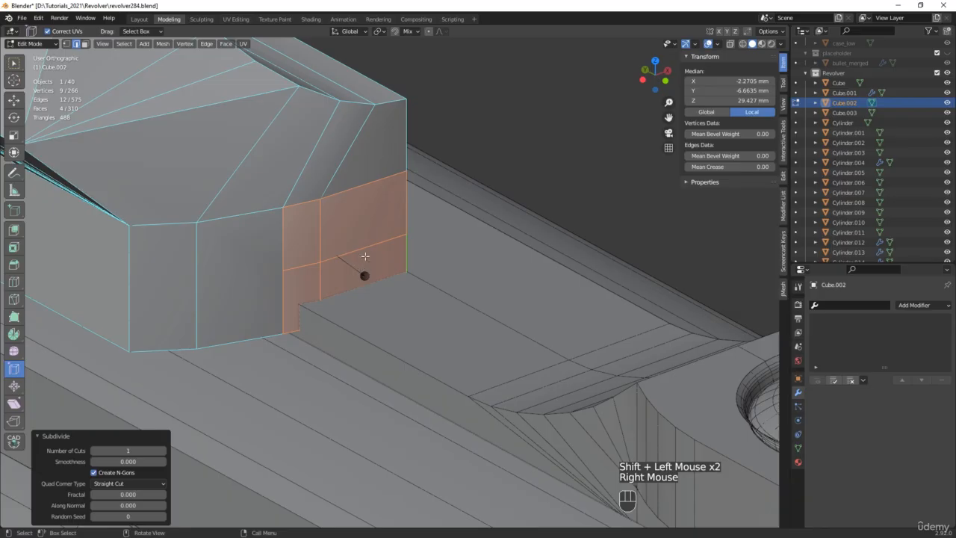
pyautogui.keyDown('alt'); pyautogui.click(365, 256); pyautogui.keyUp('alt')
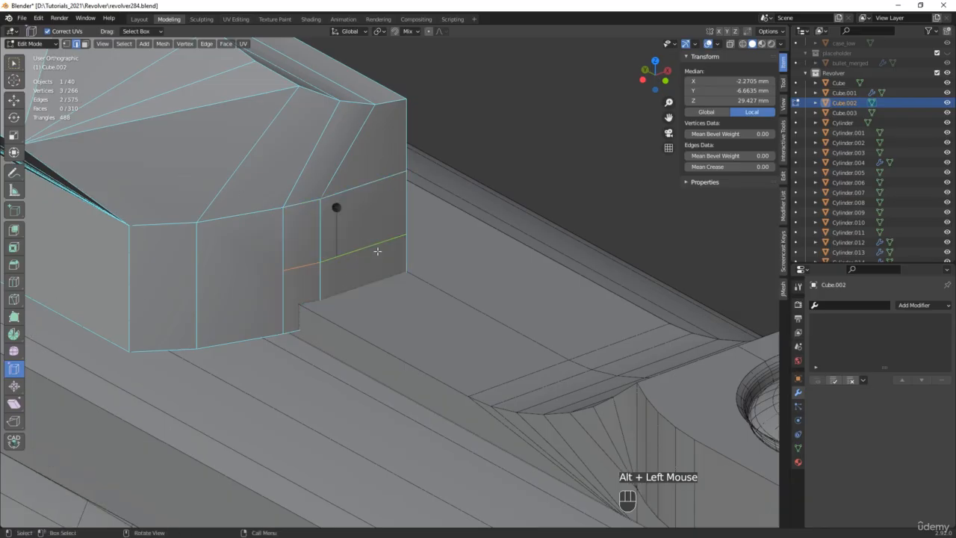
pyautogui.press('w')
pyautogui.moveTo(335, 254)
pyautogui.mouseDown()
pyautogui.moveTo(340, 242)
pyautogui.moveTo(341, 260)
pyautogui.mouseUp()
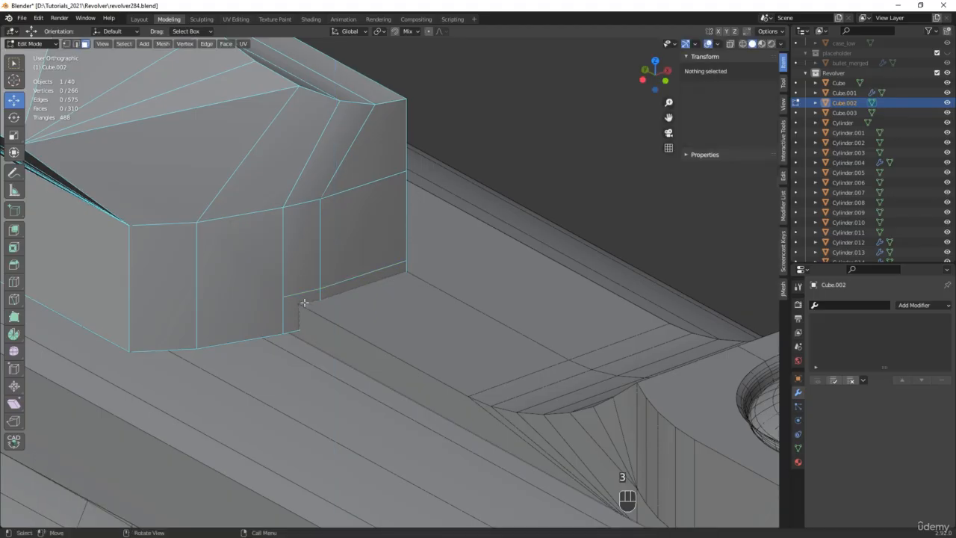
# Delete the two narrow faces below the new edge path where the rail overlaps the frame's raised strip
pyautogui.click(299, 309)
pyautogui.keyDown('shift'); pyautogui.click(335, 298); pyautogui.keyUp('shift')
pyautogui.press('x')
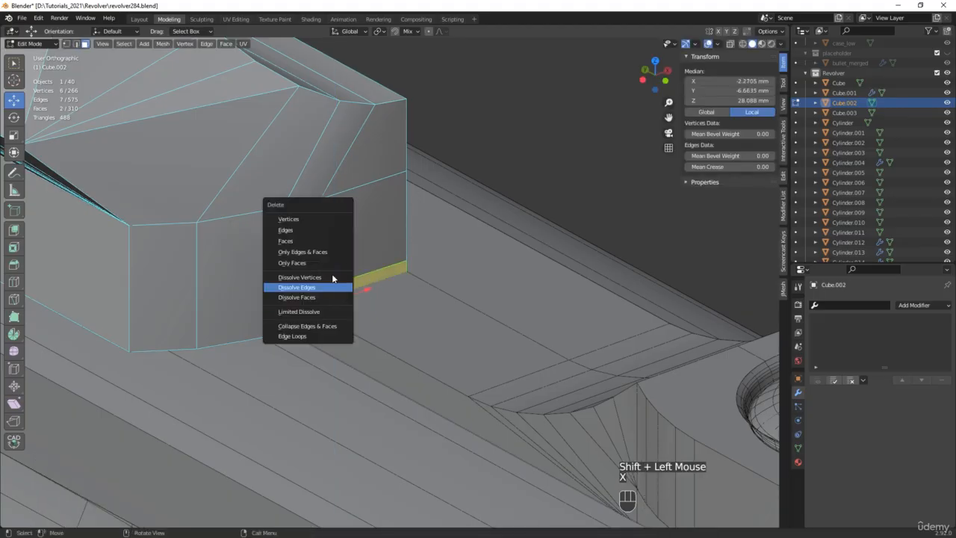
pyautogui.click(316, 241)
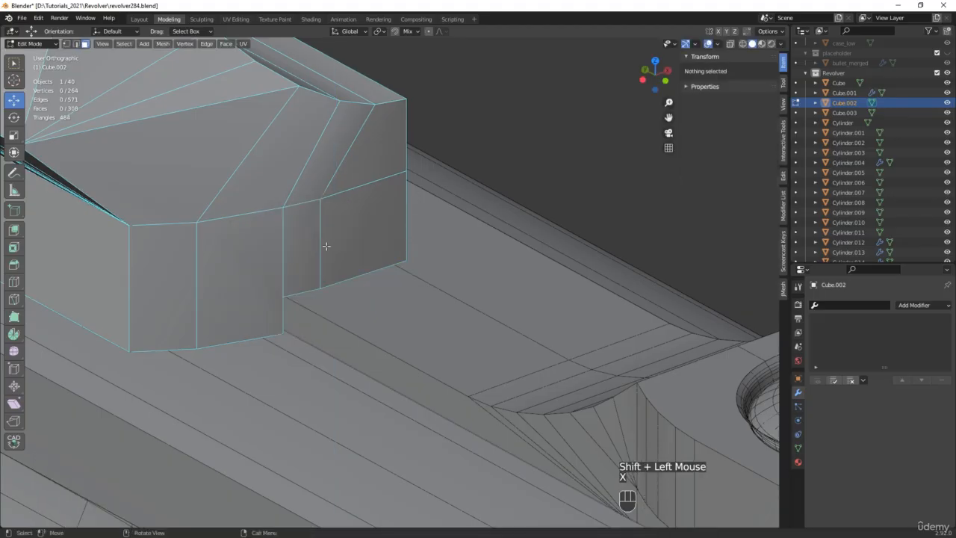
# Connect the notch's inner corner vertex diagonally to the upper vertex of the neighbouring vertical edge on the rear end
pyautogui.click(283, 297)
pyautogui.keyDown('shift'); pyautogui.click(196, 222); pyautogui.keyUp('shift')
pyautogui.press('j')
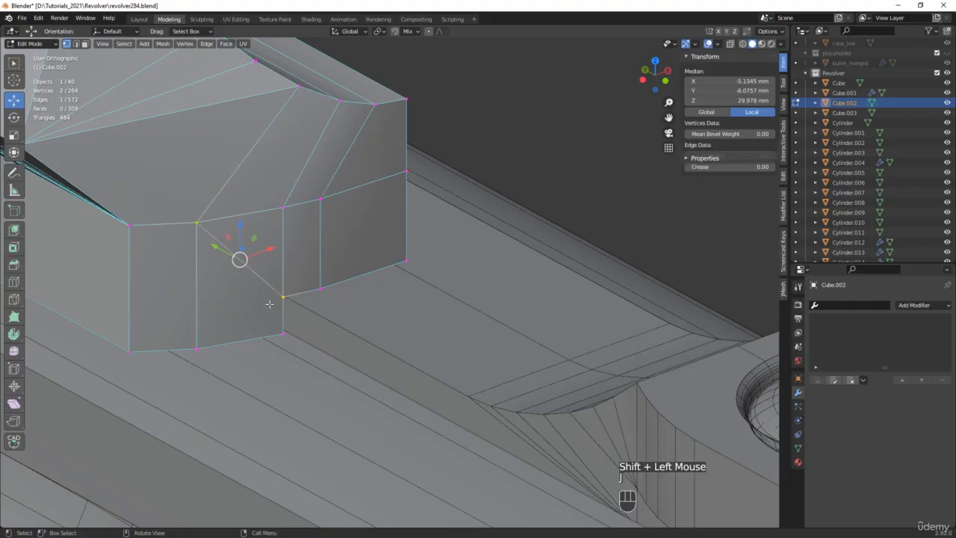
# Select the five lower border edges around the notched rear end and isolate the rail in local view
pyautogui.scroll(-3, 280, 290)
pyautogui.moveTo(280, 290); pyautogui.dragTo(400, 276, button='middle')
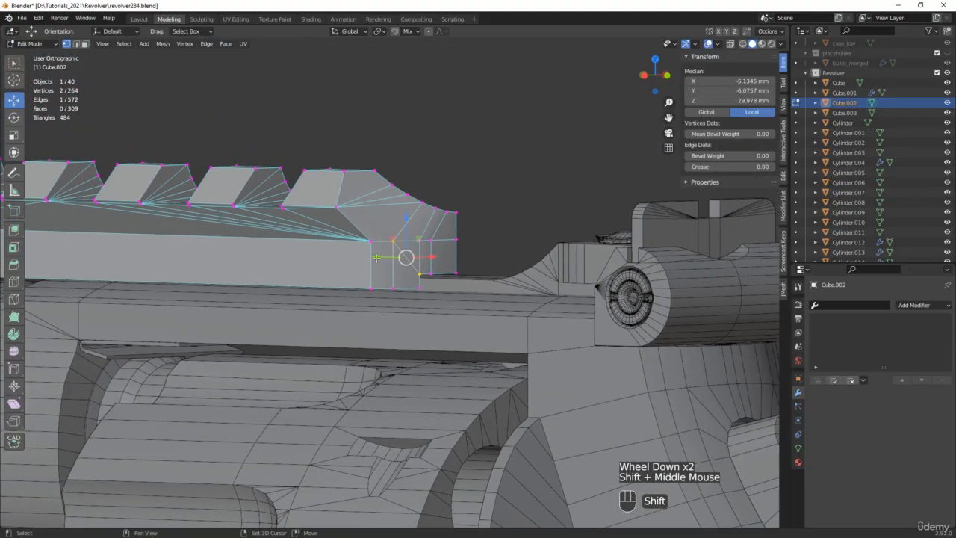
pyautogui.scroll(1, 444, 271)
pyautogui.scroll(2, 445, 272)
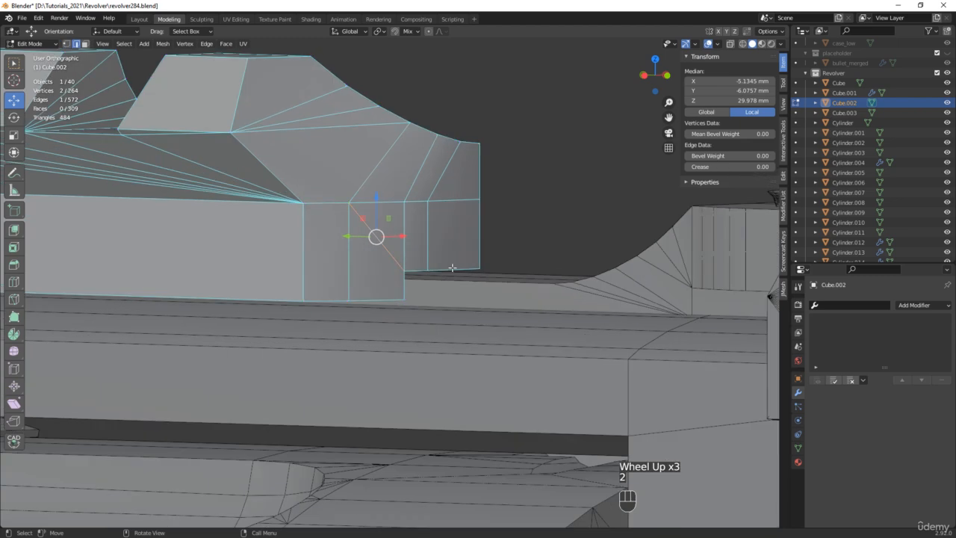
pyautogui.click(454, 270)
pyautogui.keyDown('shift'); pyautogui.click(416, 269); pyautogui.keyUp('shift')
pyautogui.keyDown('shift'); pyautogui.click(386, 298); pyautogui.keyUp('shift')
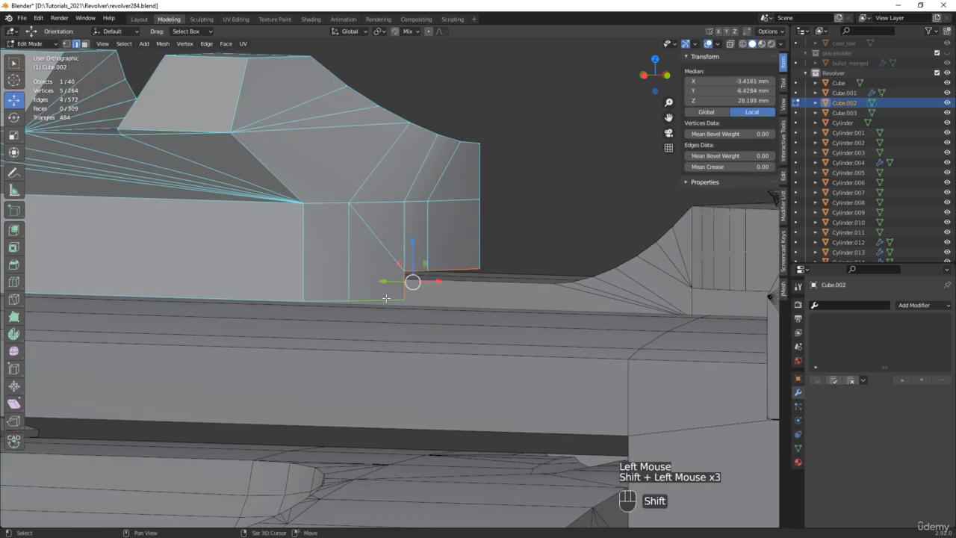
pyautogui.keyDown('shift'); pyautogui.click(332, 298); pyautogui.keyUp('shift')
pyautogui.press('KP_Divide')
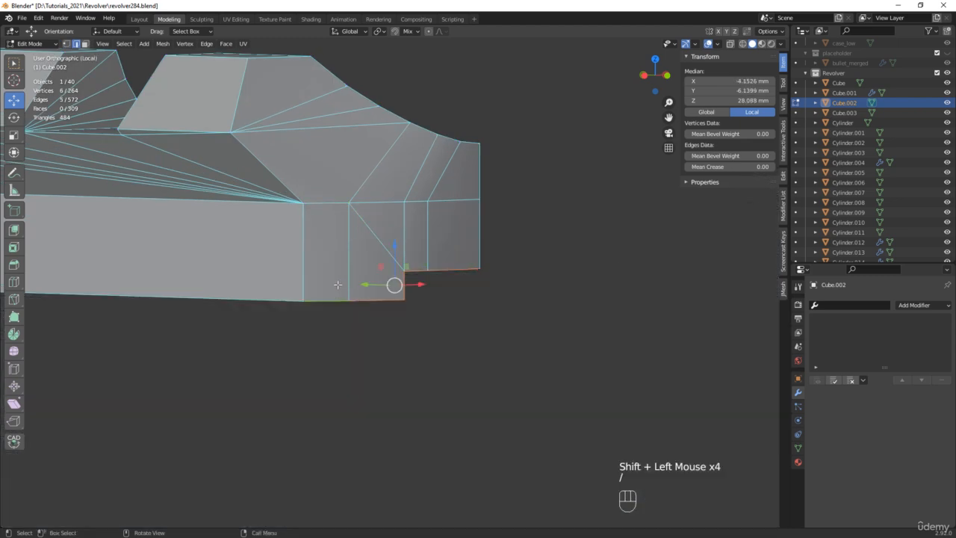
# Extrude the selected lower edges about 8.72 mm along Y and flatten the extruded edges by scaling Y to 0
pyautogui.moveTo(340, 285); pyautogui.dragTo(460, 274, button='middle')
pyautogui.scroll(3, 459, 273)
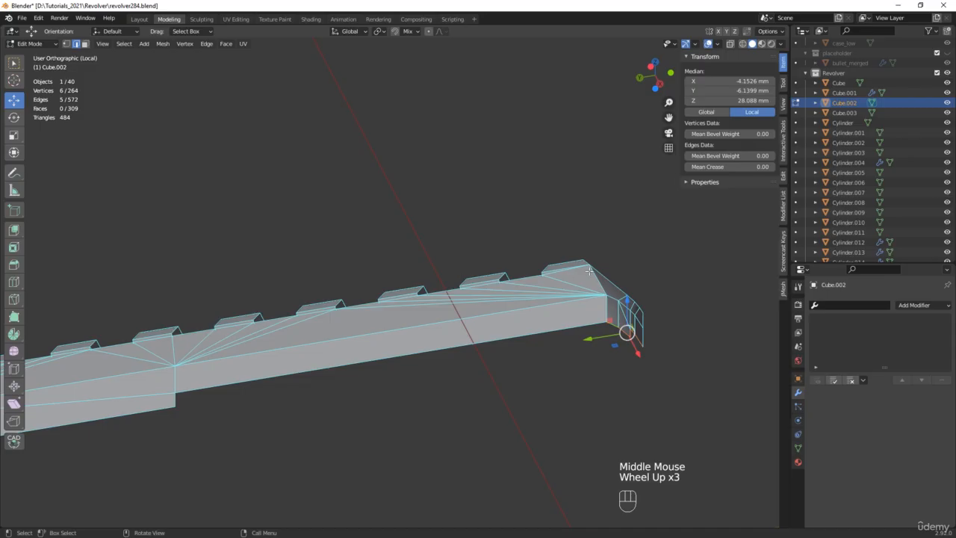
pyautogui.press('e')
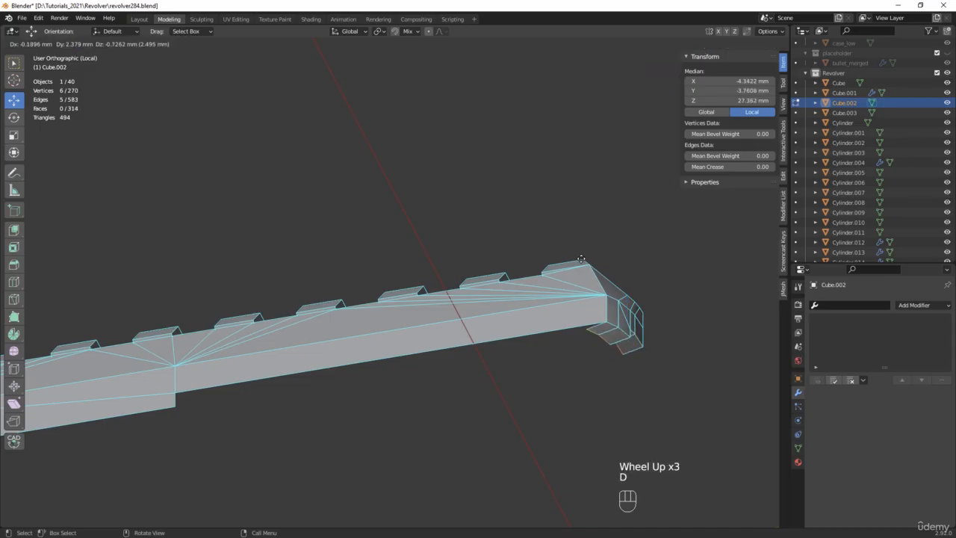
pyautogui.rightClick(581, 311)
pyautogui.moveTo(581, 312); pyautogui.dragTo(610, 279, button='middle')
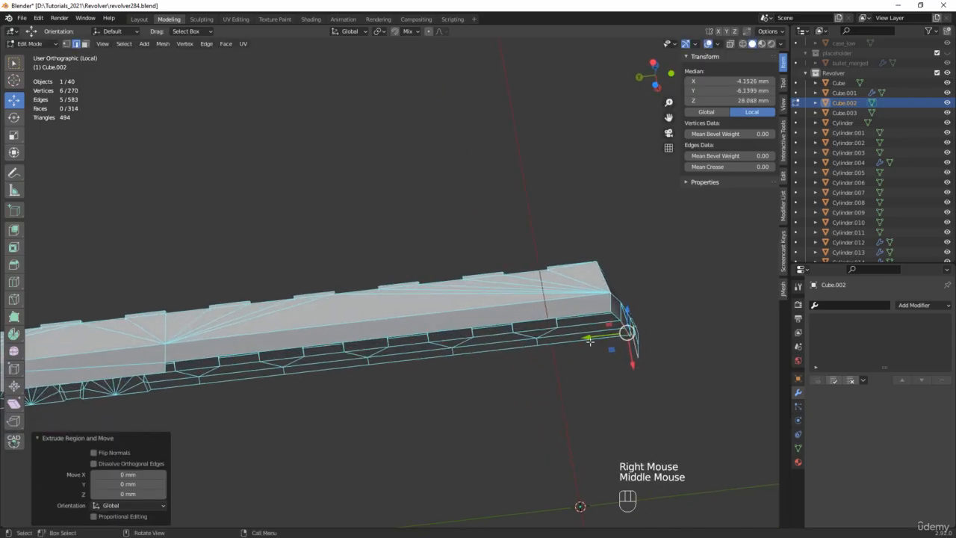
pyautogui.moveTo(591, 339); pyautogui.dragTo(517, 348)
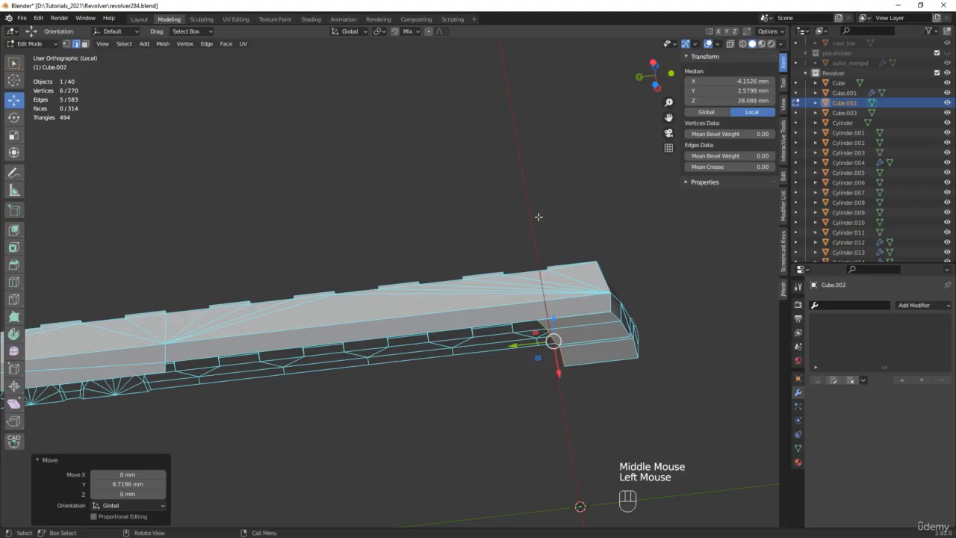
pyautogui.press('s')
pyautogui.press('y')
pyautogui.press('0')
pyautogui.click(537, 217)
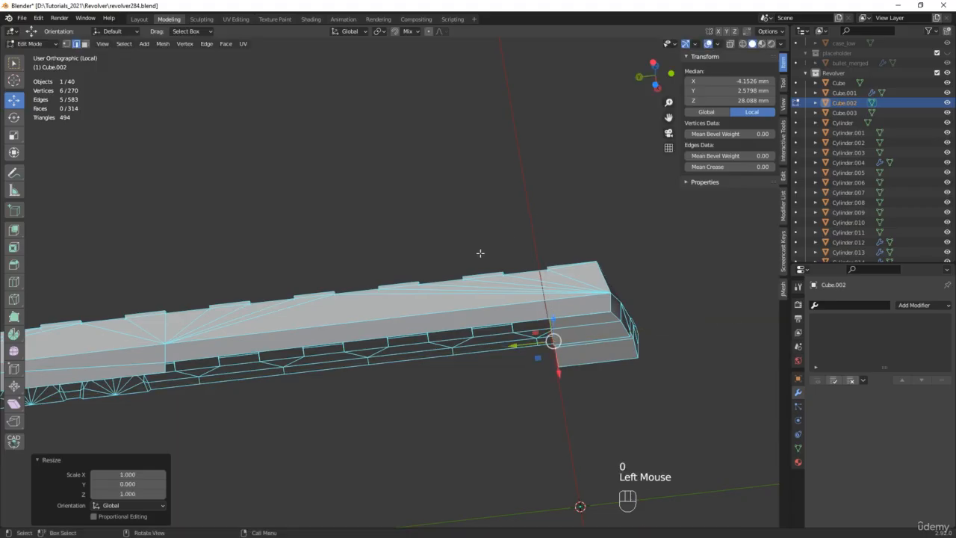
# Move the extruded edges about 44.58 mm farther along Y and snap them to the corner where the rail's deeper section begins
pyautogui.moveTo(480, 254); pyautogui.dragTo(476, 313, button='middle')
pyautogui.moveTo(518, 349); pyautogui.dragTo(200, 424)
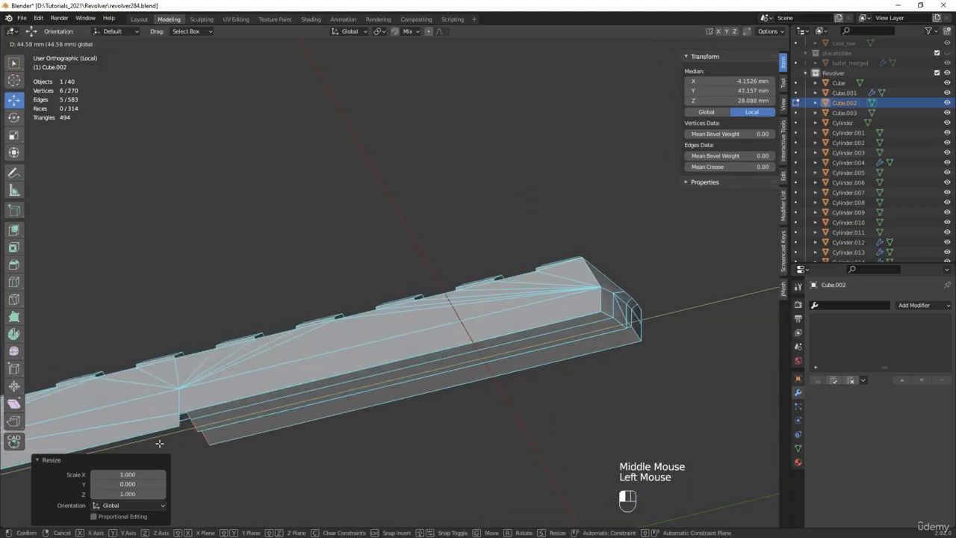
pyautogui.keyDown('shift'); pyautogui.moveTo(200, 424); pyautogui.dragTo(341, 321, button='middle'); pyautogui.keyUp('shift')
pyautogui.scroll(3, 372, 286)
pyautogui.scroll(2, 372, 286)
pyautogui.moveTo(372, 286); pyautogui.dragTo(360, 300, button='middle')
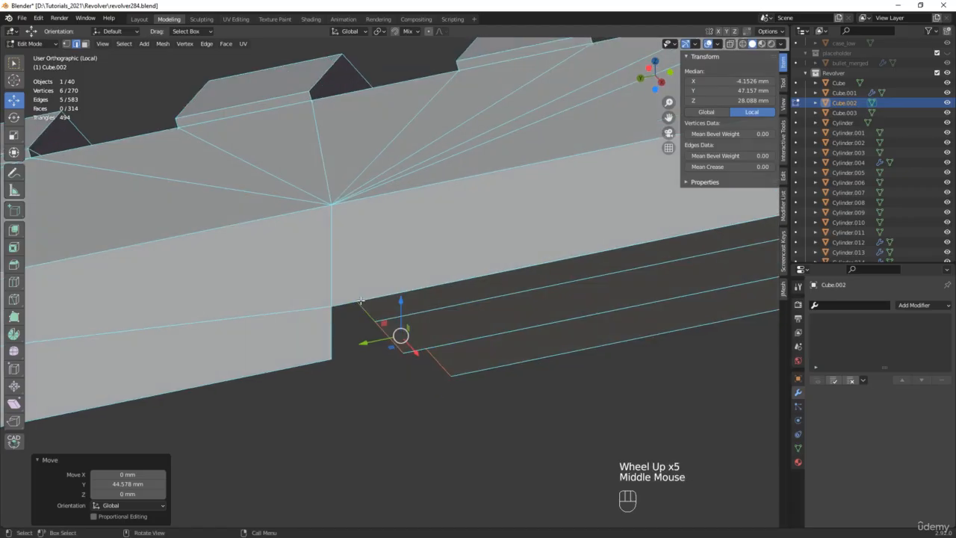
pyautogui.click(395, 31)
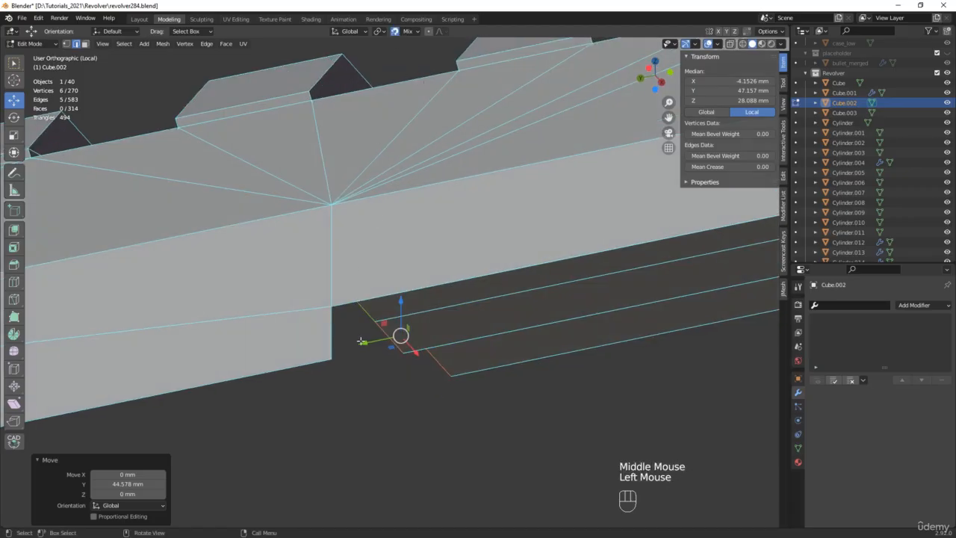
pyautogui.moveTo(401, 335); pyautogui.dragTo(338, 314)
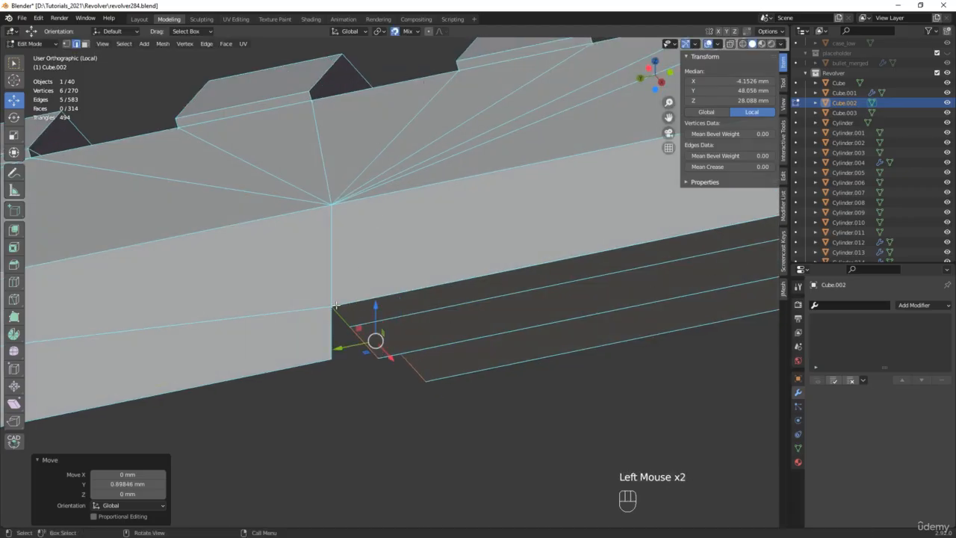
# Select the path of four lower border edges around the rail's rounded front end
pyautogui.scroll(-4, 336, 309)
pyautogui.keyDown('shift'); pyautogui.moveTo(224, 297); pyautogui.dragTo(392, 258, button='middle'); pyautogui.keyUp('shift')
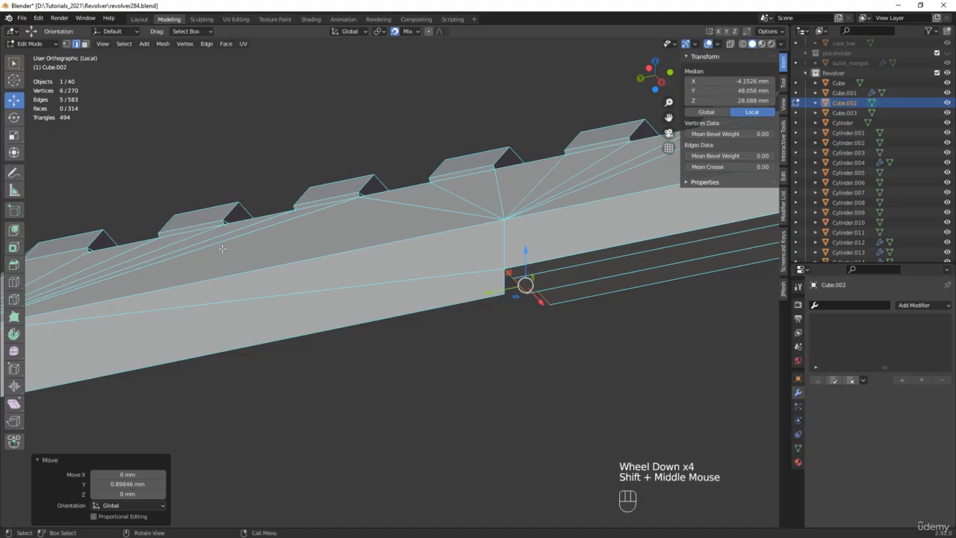
pyautogui.scroll(-2, 222, 249)
pyautogui.moveTo(222, 249); pyautogui.dragTo(63, 191, button='middle')
pyautogui.scroll(3, 63, 191)
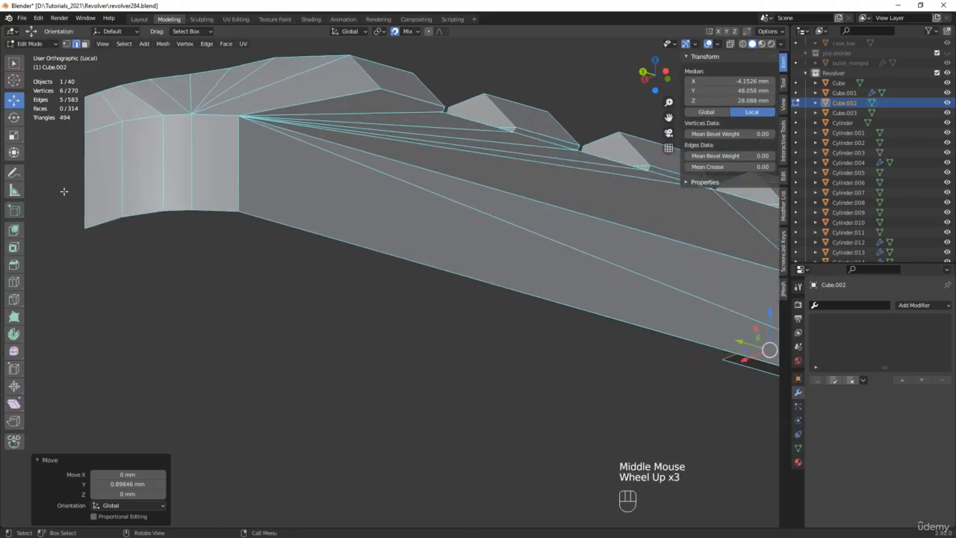
pyautogui.click(100, 223)
pyautogui.keyDown('ctrl'); pyautogui.click(170, 213); pyautogui.keyUp('ctrl')
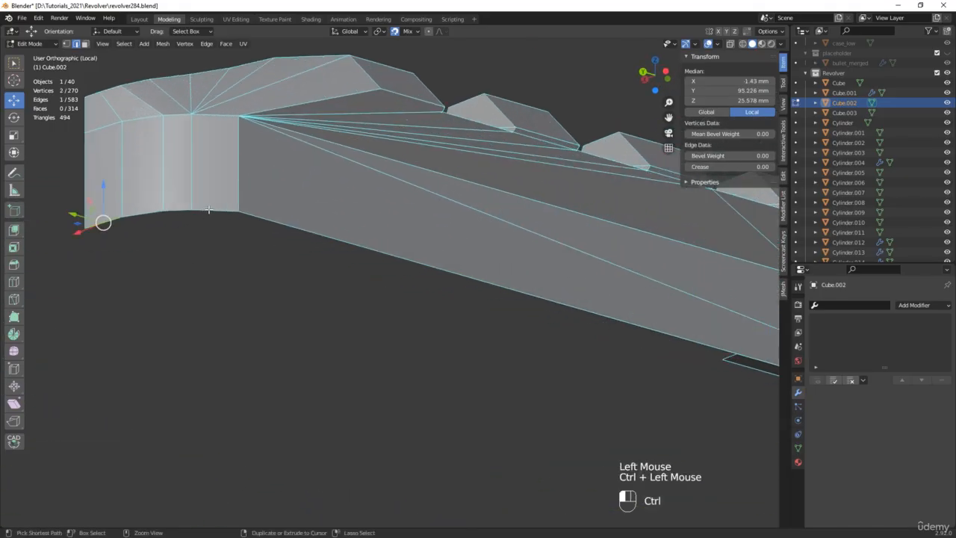
# Extrude the front end's lower edges about 19.58 mm in negative Y and flatten the extruded edges by scaling Y to 0
pyautogui.scroll(-3, 171, 214)
pyautogui.moveTo(171, 214); pyautogui.dragTo(256, 265, button='middle')
pyautogui.press('d')
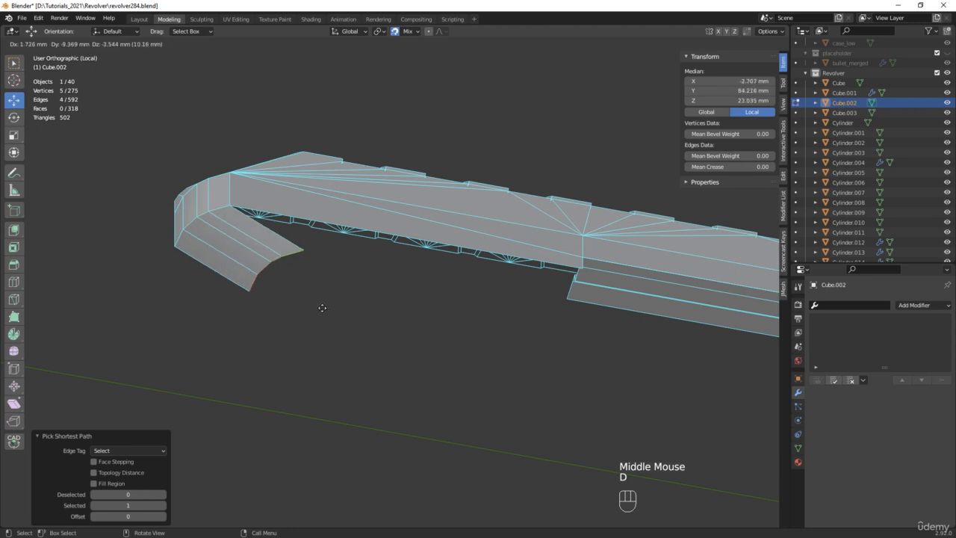
pyautogui.rightClick(325, 285)
pyautogui.moveTo(159, 216); pyautogui.dragTo(314, 291)
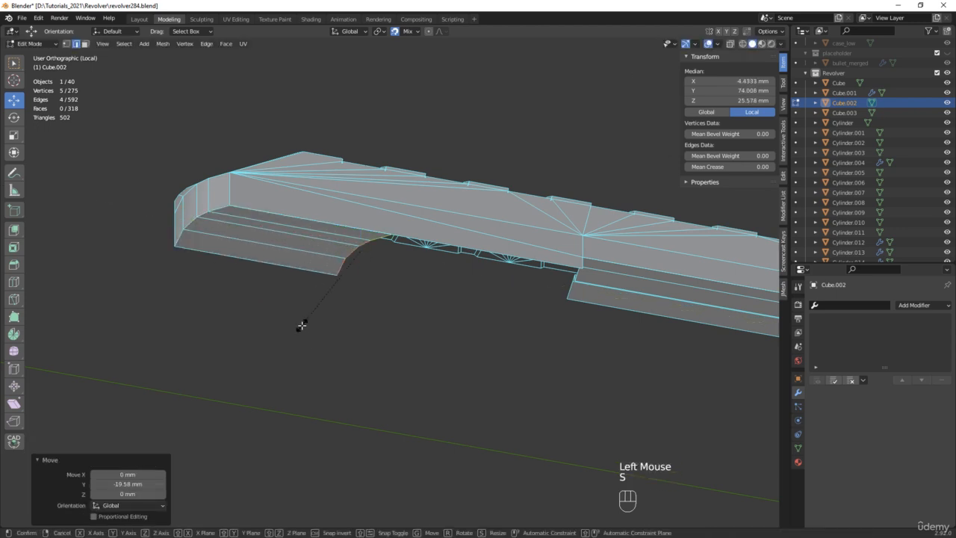
pyautogui.press('s')
pyautogui.press('y')
pyautogui.press('0')
pyautogui.click(398, 322)
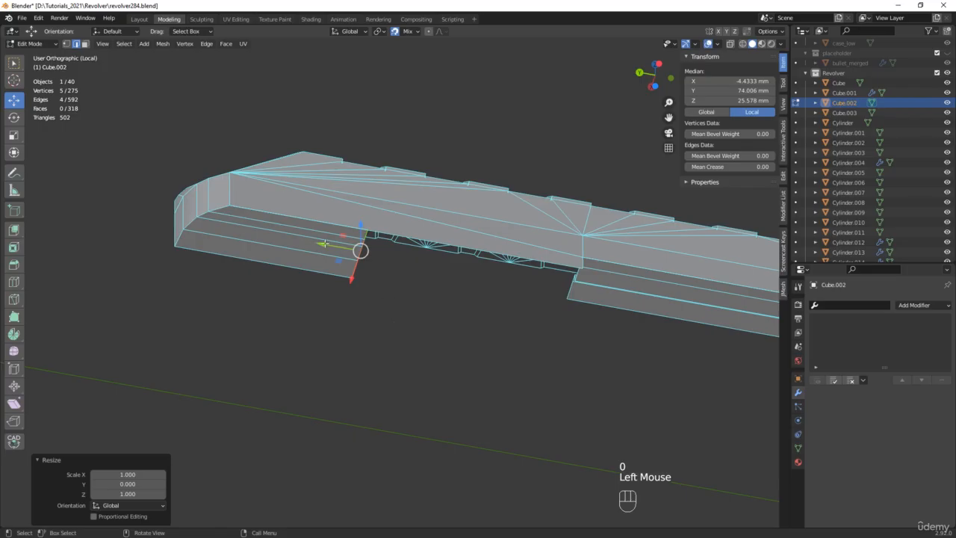
# Move the front end's extruded lower edges along Y and snap them to the corner where the rail's depth steps
pyautogui.moveTo(325, 245); pyautogui.dragTo(537, 240)
pyautogui.scroll(4, 603, 301)
pyautogui.click(569, 302)
pyautogui.moveTo(425, 295); pyautogui.dragTo(506, 270, button='middle')
pyautogui.scroll(-1, 496, 277)
pyautogui.click(475, 283)
pyautogui.keyDown('shift'); pyautogui.click(506, 271); pyautogui.keyUp('shift')
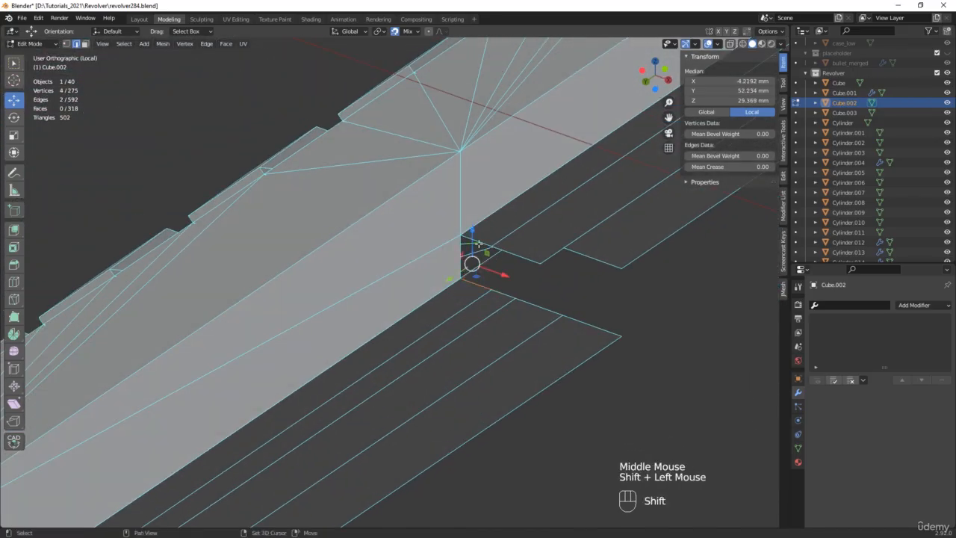
pyautogui.press('f')
pyautogui.click(505, 291)
pyautogui.hotkey('ctrl', 'z')
pyautogui.hotkey('ctrl', 'z')
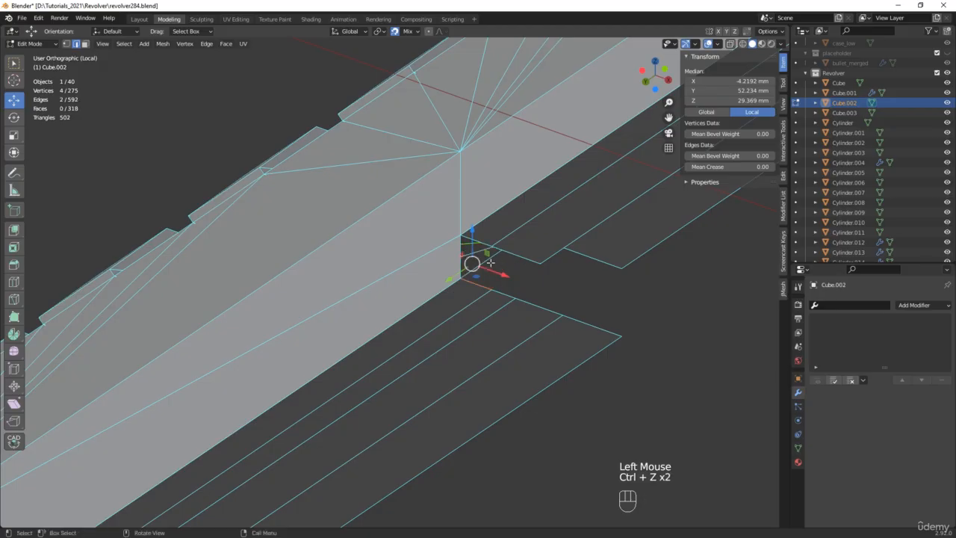
# Fill the two outermost faces of the step wall between the shallow and deep underside sections
pyautogui.moveTo(490, 263); pyautogui.dragTo(492, 269, button='middle')
pyautogui.scroll(1, 493, 269)
pyautogui.click(508, 254)
pyautogui.keyDown('shift'); pyautogui.click(497, 310); pyautogui.keyUp('shift')
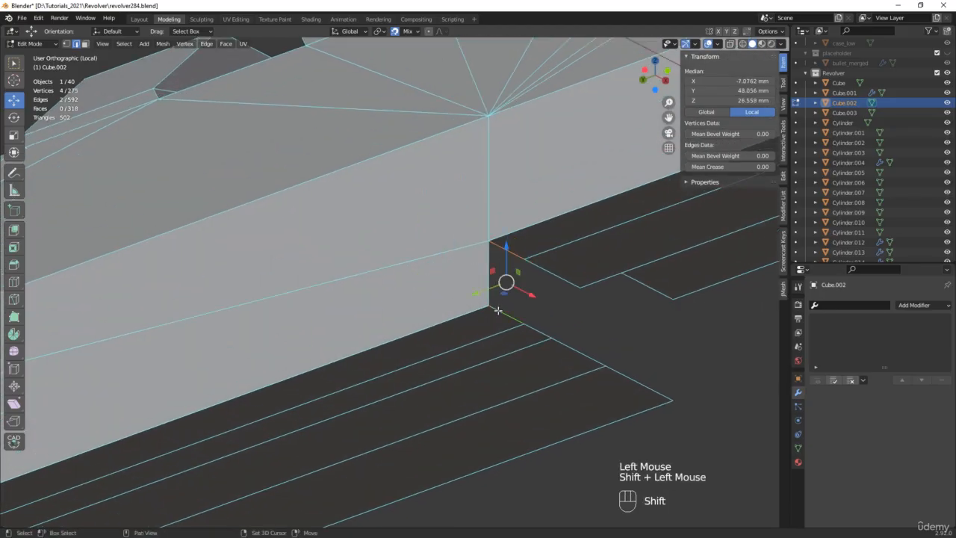
pyautogui.press('f')
pyautogui.click(547, 269)
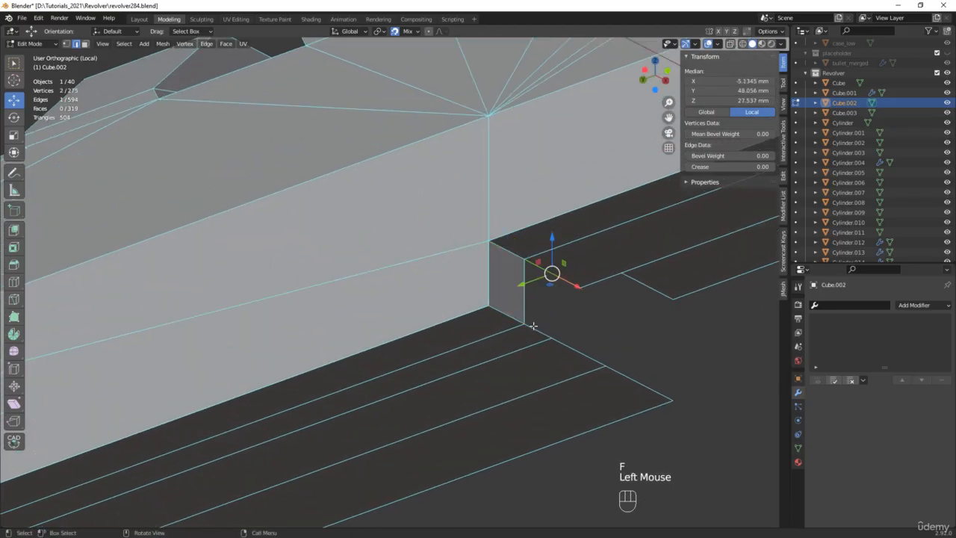
pyautogui.keyDown('shift'); pyautogui.click(534, 327); pyautogui.keyUp('shift')
pyautogui.press('f')
# Continue the step wall by filling the next triangular face and the square face beside the rail's centre plane
pyautogui.moveTo(582, 341); pyautogui.dragTo(576, 319, button='middle')
pyautogui.click(578, 297)
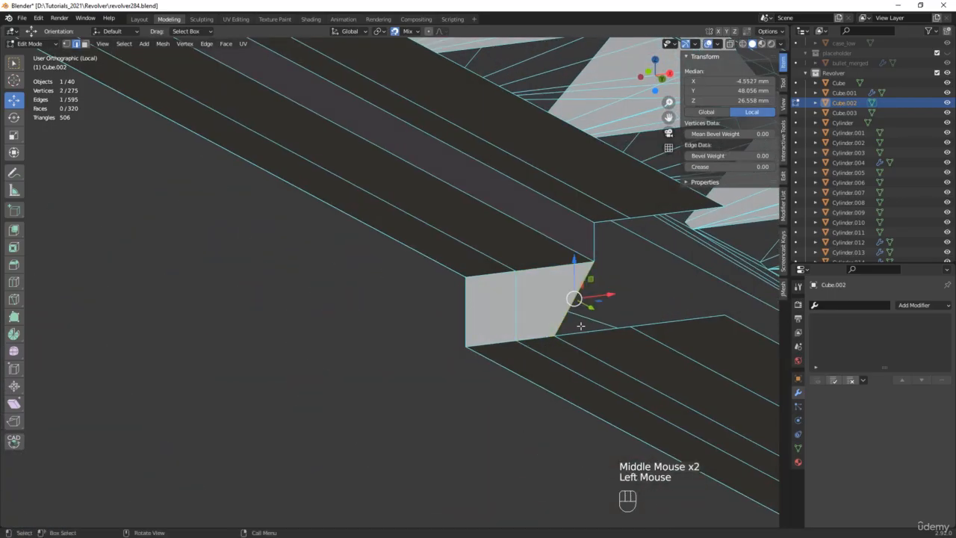
pyautogui.keyDown('shift'); pyautogui.click(588, 332); pyautogui.keyUp('shift')
pyautogui.press('f')
pyautogui.keyDown('shift'); pyautogui.moveTo(608, 316); pyautogui.dragTo(459, 267, button='middle'); pyautogui.keyUp('shift')
pyautogui.click(498, 241)
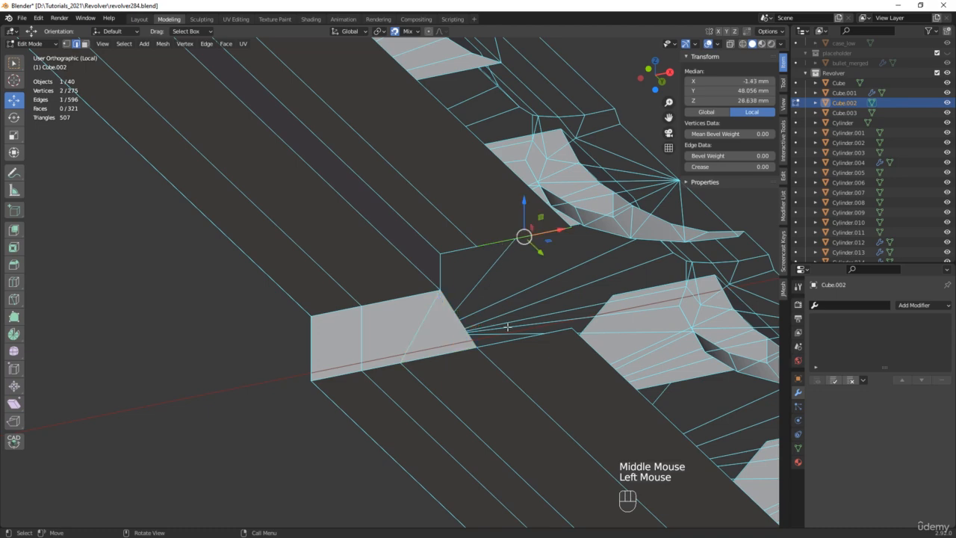
pyautogui.keyDown('shift'); pyautogui.click(514, 330); pyautogui.keyUp('shift')
pyautogui.press('f')
# Select the border of the remaining gap in the step wall and fill it with a face
pyautogui.moveTo(513, 330); pyautogui.dragTo(476, 293, button='middle')
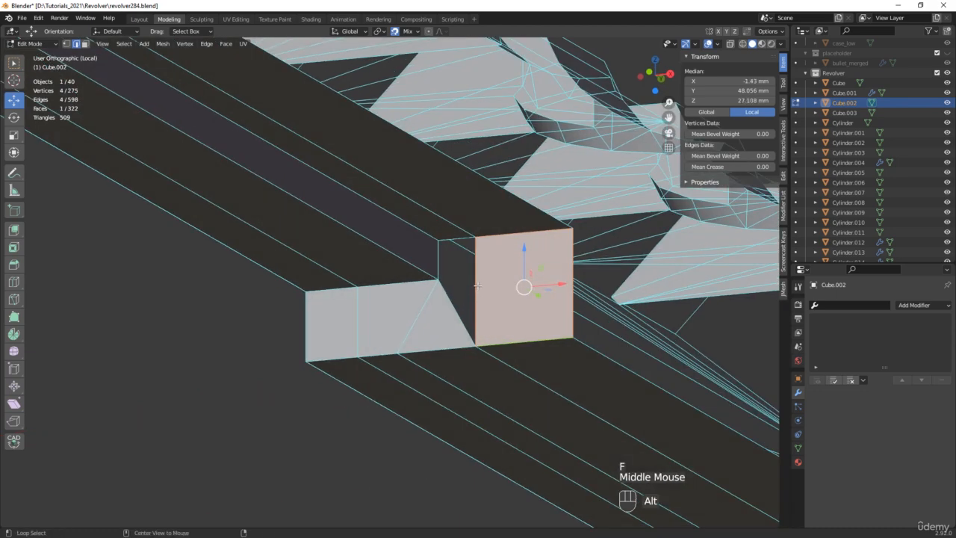
pyautogui.keyDown('alt'); pyautogui.click(456, 239); pyautogui.keyUp('alt')
pyautogui.press('f')
pyautogui.moveTo(457, 246); pyautogui.dragTo(374, 313, button='middle')
pyautogui.scroll(-4, 455, 272)
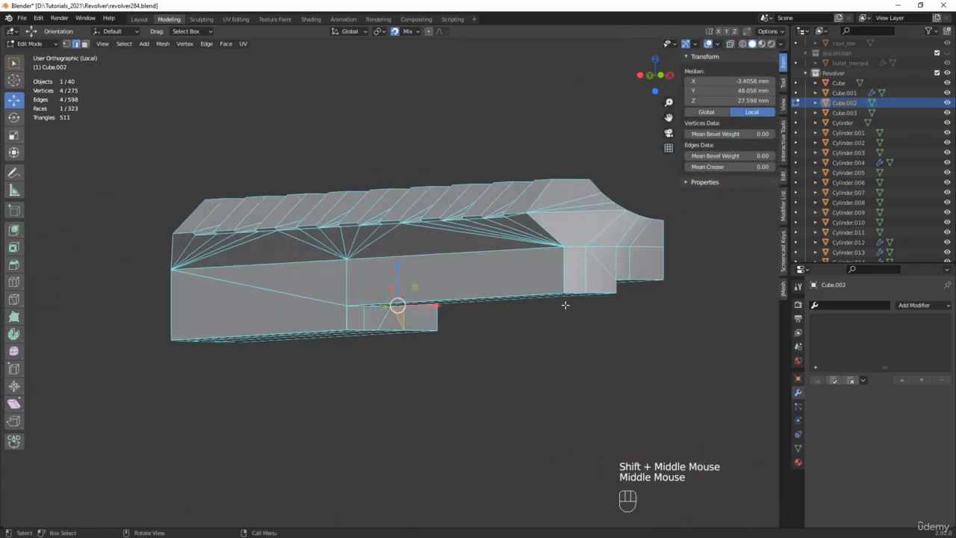
# Mirror the rail across the X axis in Object Mode and save the file as revolver285.blend
pyautogui.press('/')
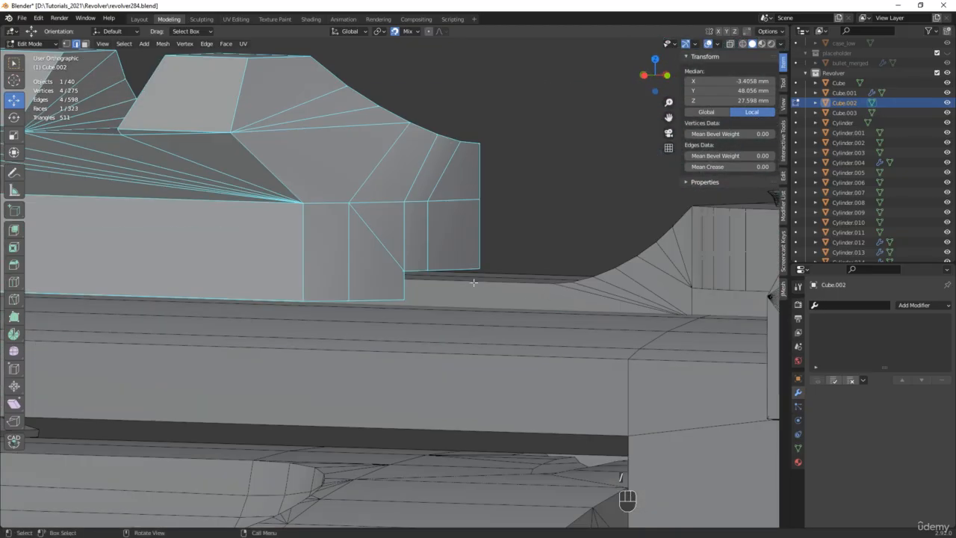
pyautogui.press('Tab')
pyautogui.scroll(-4, 446, 302)
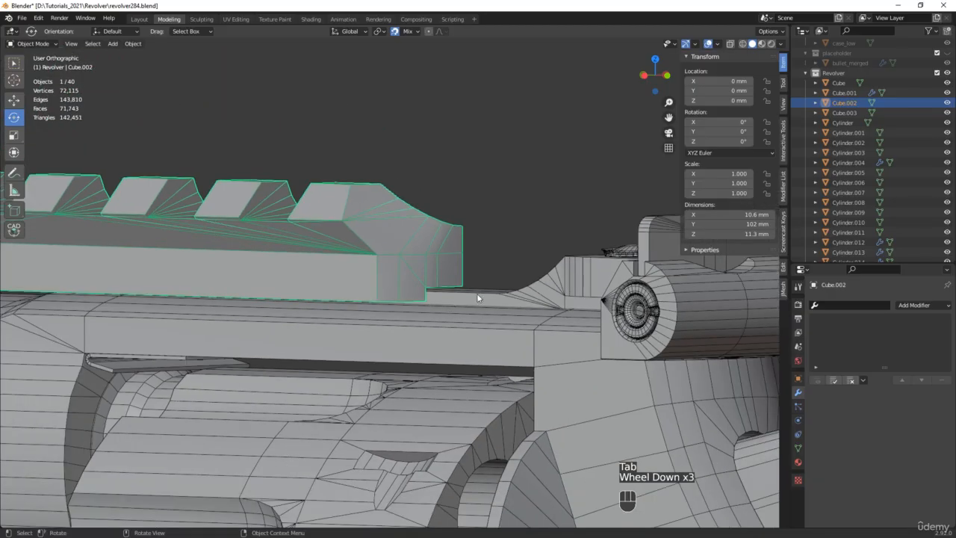
pyautogui.click(783, 288)
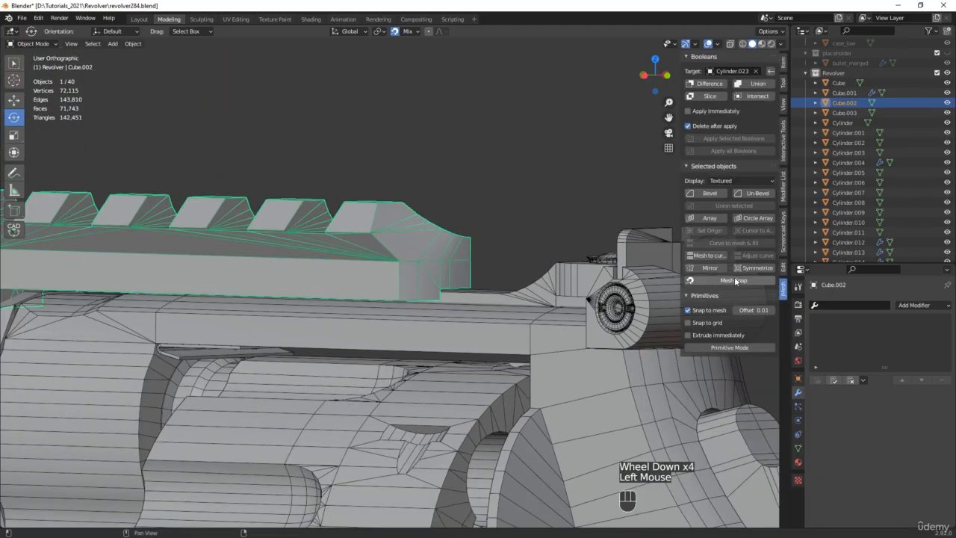
pyautogui.click(709, 268)
pyautogui.moveTo(482, 271); pyautogui.dragTo(539, 337, button='middle')
pyautogui.click(356, 316)
pyautogui.scroll(-2, 419, 318)
pyautogui.press('F4')
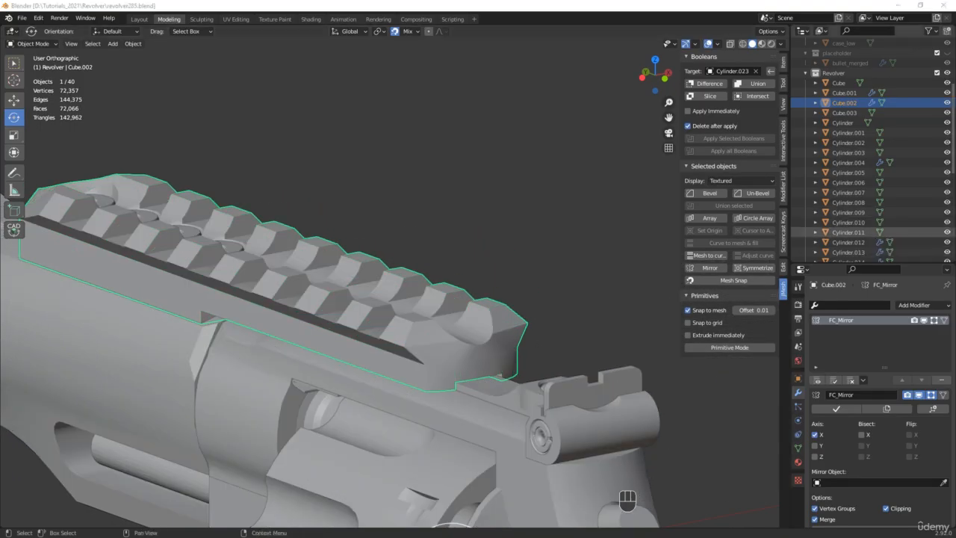
pyautogui.moveTo(955, 224); pyautogui.dragTo(955, 147)
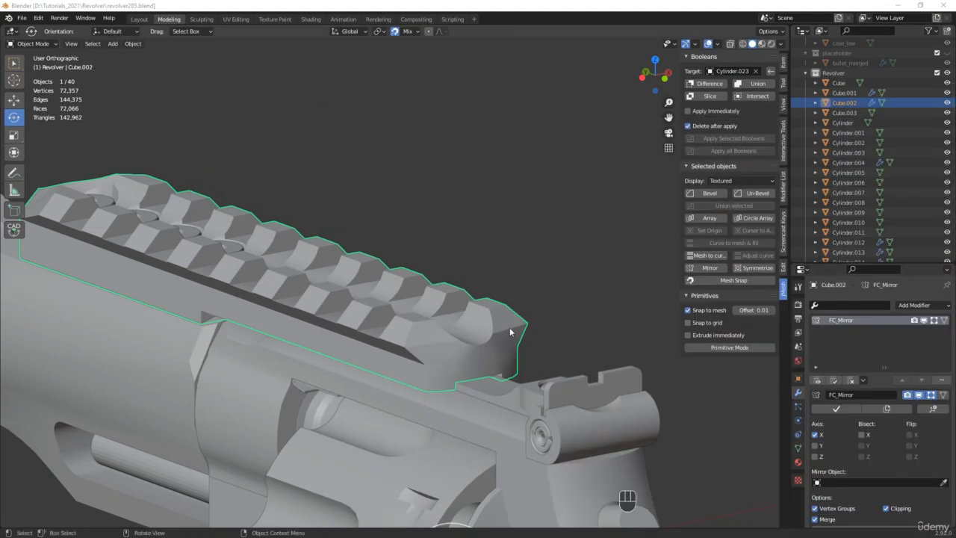
# Select two adjacent underside faces of the rail's shallower rear section and raise them about 0.23 mm along Z with snapping off
pyautogui.moveTo(509, 328); pyautogui.dragTo(448, 224, button='middle')
pyautogui.press('/')
pyautogui.scroll(3, 448, 224)
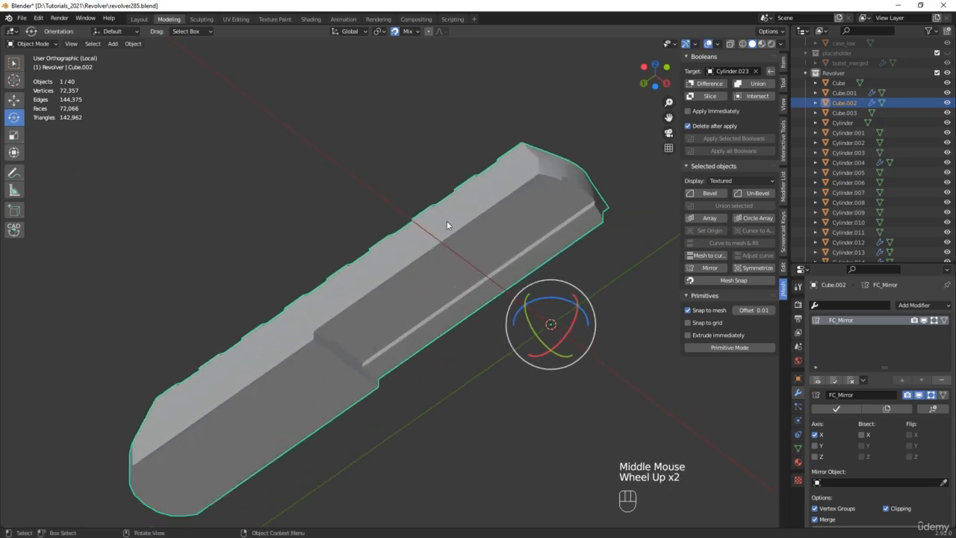
pyautogui.press('Tab')
pyautogui.press('3')
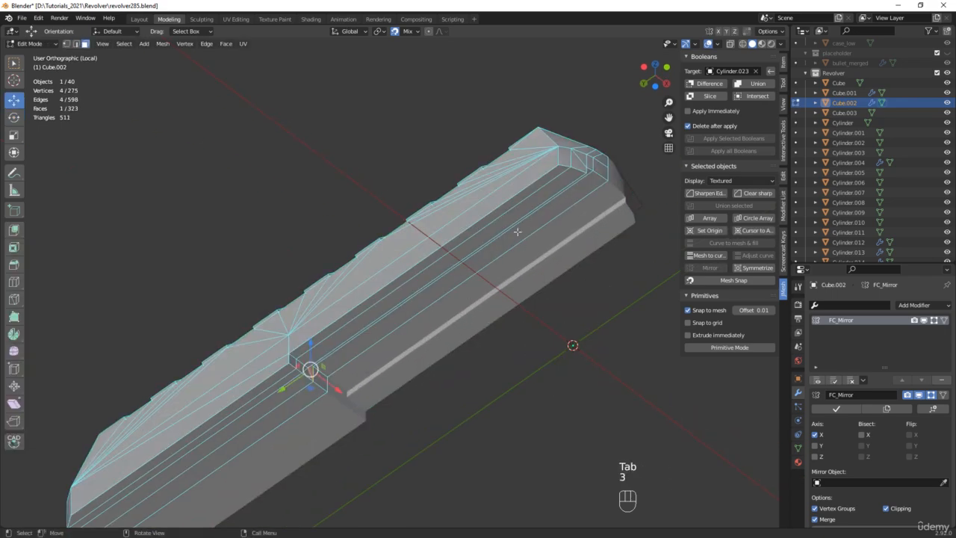
pyautogui.click(458, 277)
pyautogui.moveTo(459, 277); pyautogui.dragTo(383, 291, button='middle')
pyautogui.scroll(2, 444, 267)
pyautogui.keyDown('shift'); pyautogui.click(435, 259); pyautogui.keyUp('shift')
pyautogui.press('/')
pyautogui.scroll(2, 383, 291)
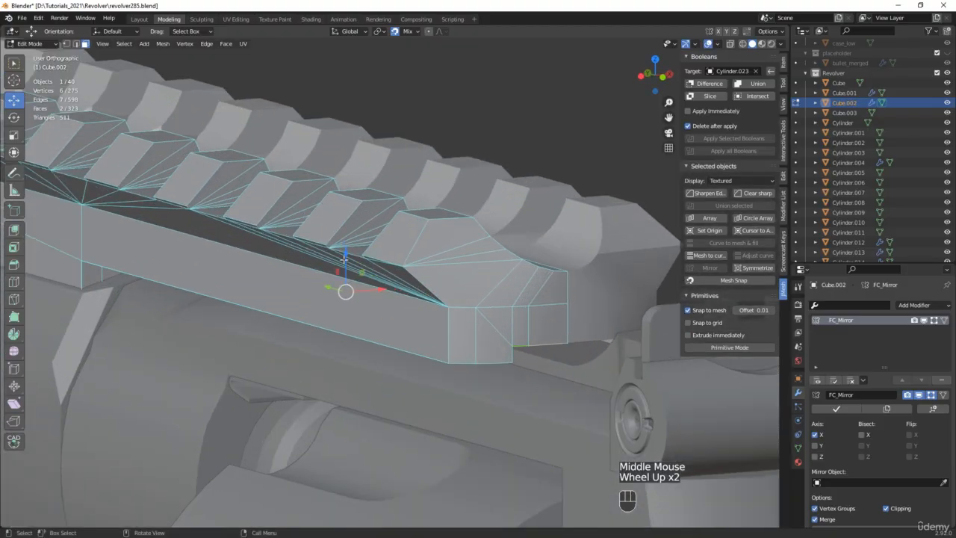
pyautogui.click(393, 31)
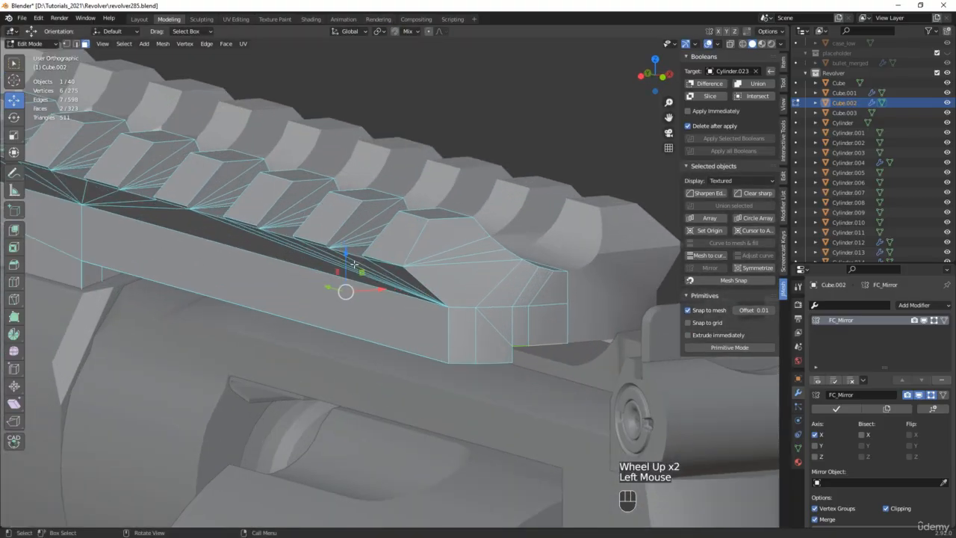
pyautogui.moveTo(345, 257); pyautogui.dragTo(345, 253)
# Raise the lengthwise underside edge at the front end's centre about 1.53 mm along Z to follow the barrel surface
pyautogui.moveTo(346, 253); pyautogui.dragTo(586, 261, button='middle')
pyautogui.scroll(-2, 433, 286)
pyautogui.moveTo(416, 281); pyautogui.dragTo(454, 300, button='middle')
pyautogui.keyDown('shift'); pyautogui.moveTo(275, 353); pyautogui.dragTo(362, 341, button='middle'); pyautogui.keyUp('shift')
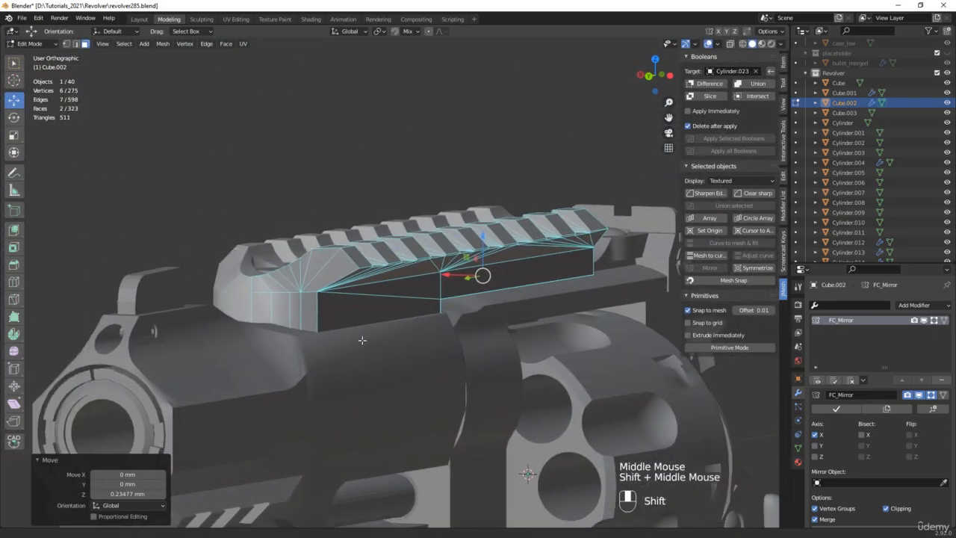
pyautogui.scroll(4, 363, 340)
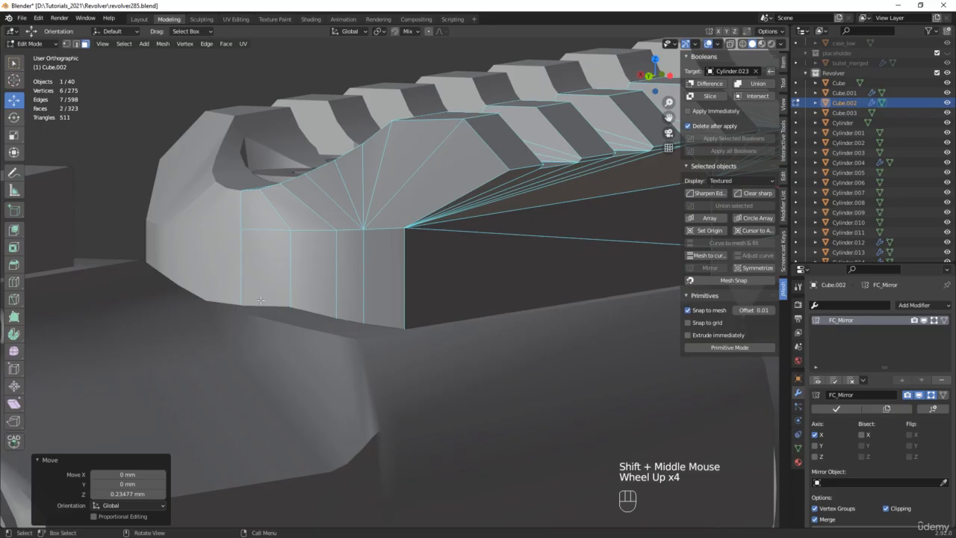
pyautogui.hotkey('alt', 'z')
pyautogui.press('2')
pyautogui.keyDown('alt'); pyautogui.click(318, 309); pyautogui.keyUp('alt')
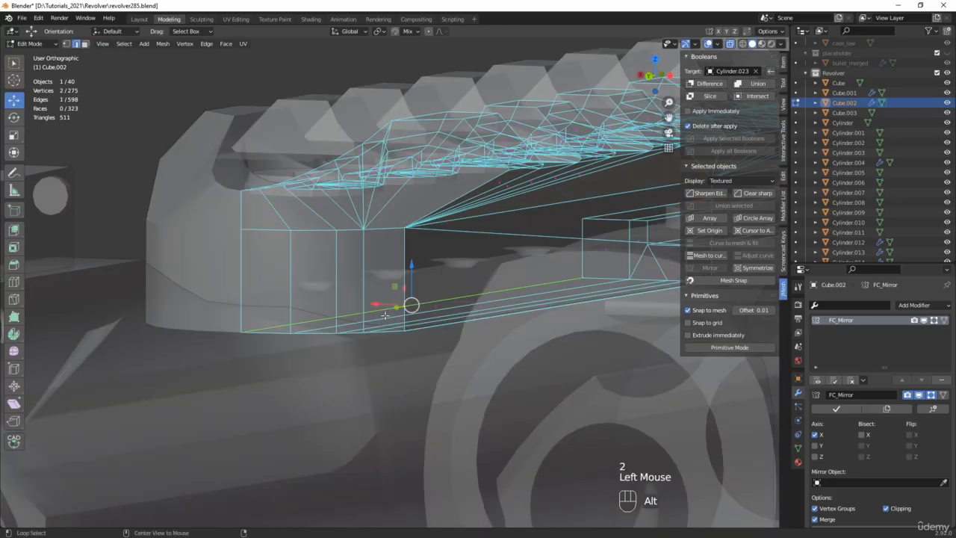
pyautogui.hotkey('alt', 'z')
pyautogui.moveTo(384, 316); pyautogui.dragTo(407, 303, button='middle')
pyautogui.scroll(2, 433, 295)
pyautogui.click(451, 267)
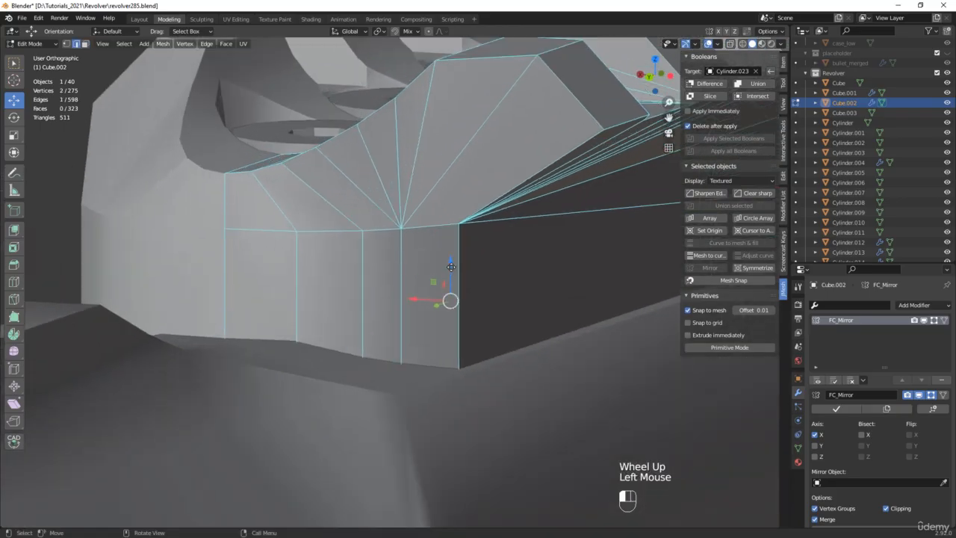
pyautogui.moveTo(451, 267); pyautogui.dragTo(454, 255)
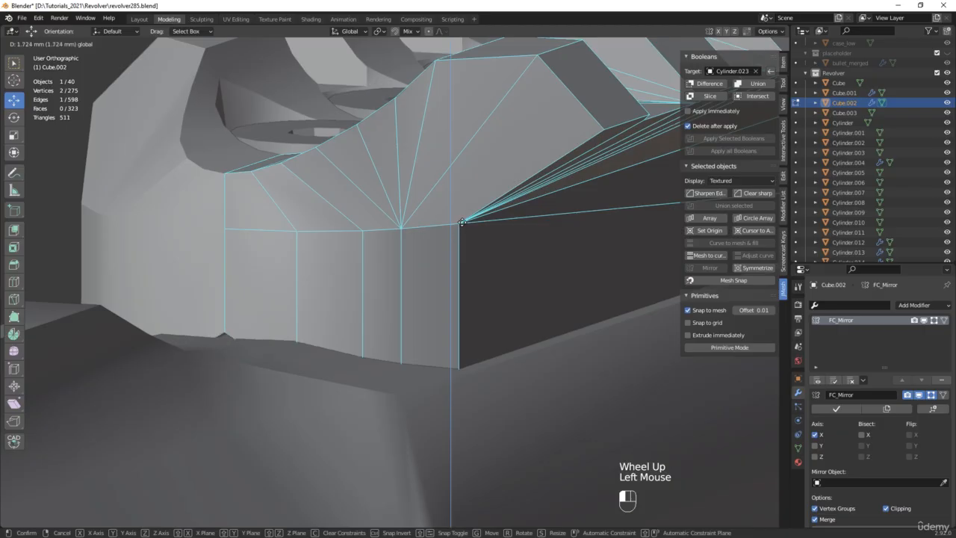
pyautogui.moveTo(461, 223); pyautogui.dragTo(463, 230)
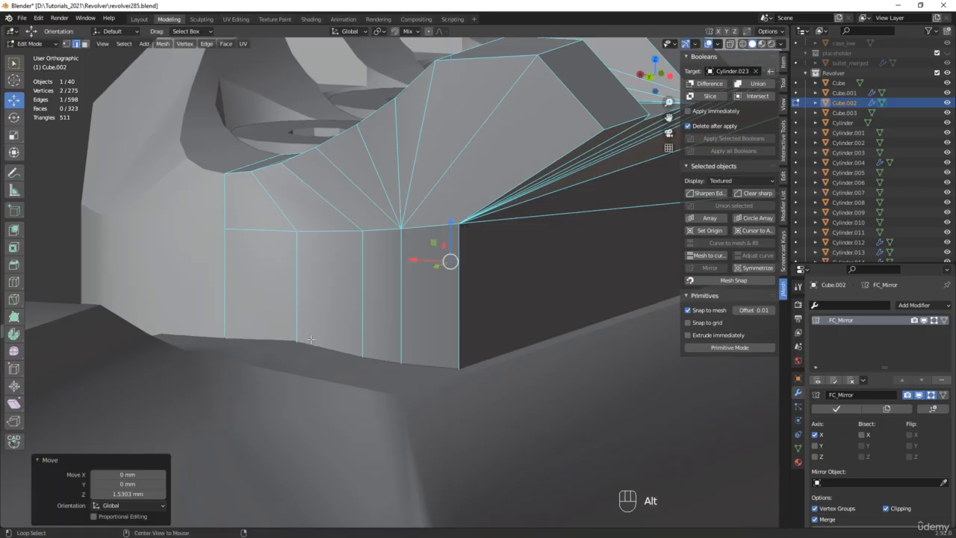
# Raise the second lengthwise underside edge from the centre about 1.45 mm along Z and raise the third to match the barrel
pyautogui.hotkey('alt', 'z')
pyautogui.click(333, 364)
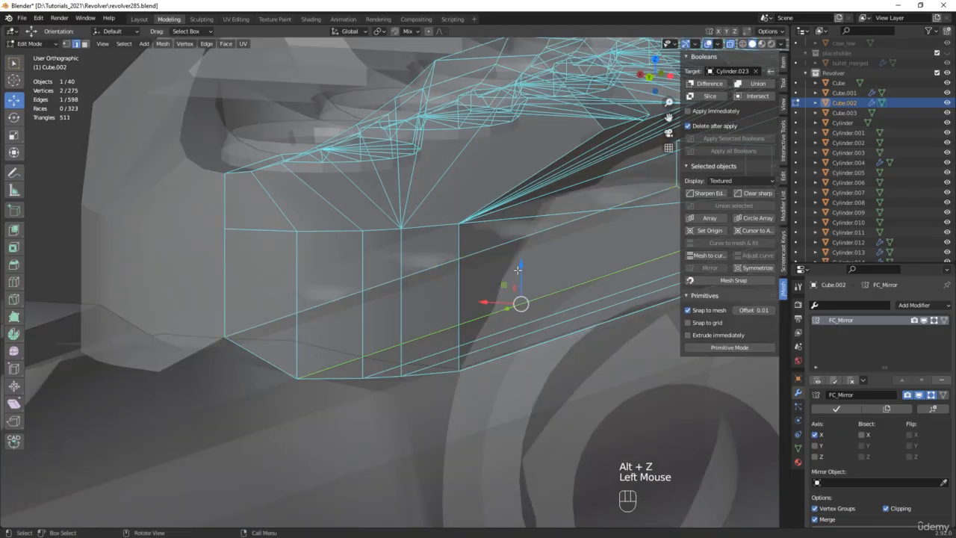
pyautogui.hotkey('alt', 'z')
pyautogui.moveTo(520, 276); pyautogui.dragTo(534, 236)
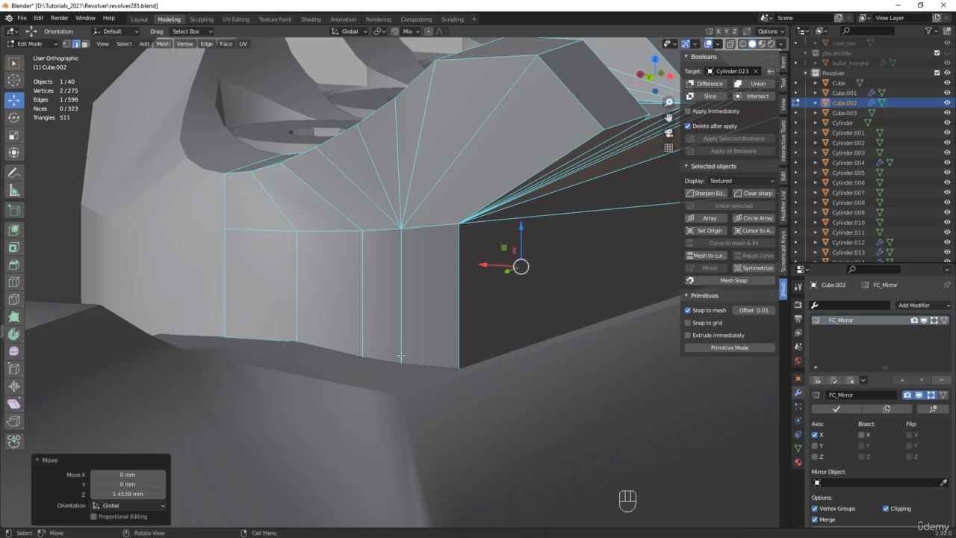
pyautogui.hotkey('alt', 'z')
pyautogui.click(388, 369)
pyautogui.hotkey('alt', 'z')
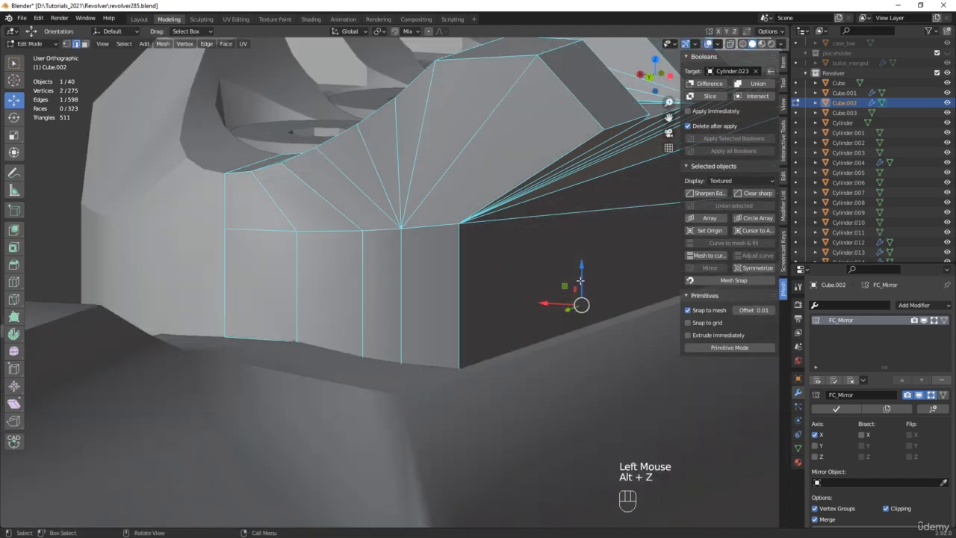
pyautogui.moveTo(582, 281); pyautogui.dragTo(584, 254)
# Raise the fourth lengthwise underside edge about 0.54 mm along Z and the outermost one about 0.06 mm
pyautogui.hotkey('alt', 'z')
pyautogui.click(431, 364)
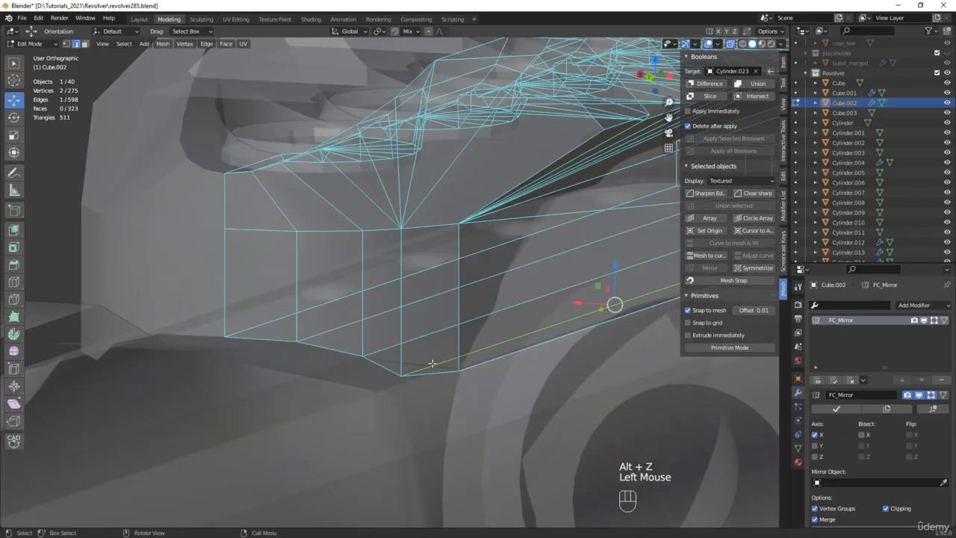
pyautogui.hotkey('alt', 'z')
pyautogui.moveTo(614, 270); pyautogui.dragTo(614, 261)
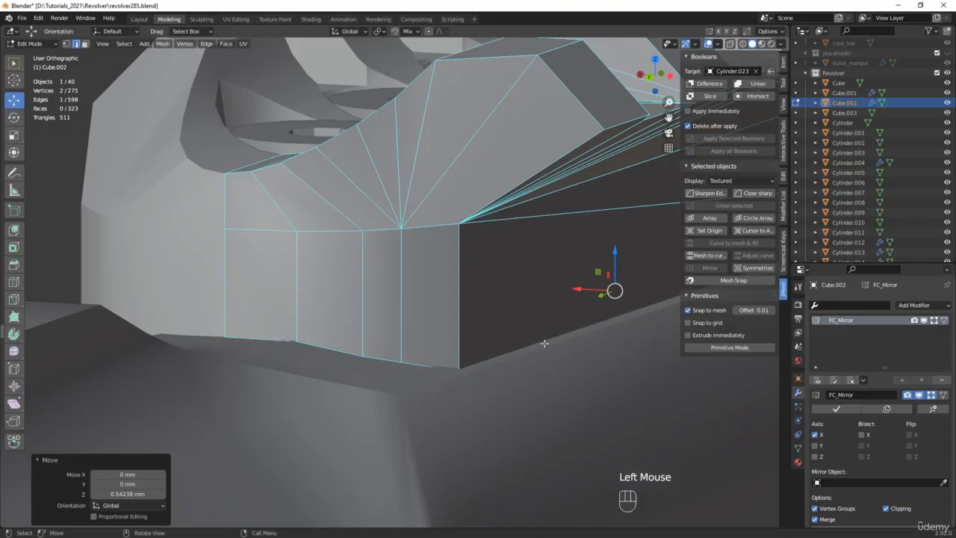
pyautogui.hotkey('alt', 'z')
pyautogui.click(577, 333)
pyautogui.hotkey('alt', 'z')
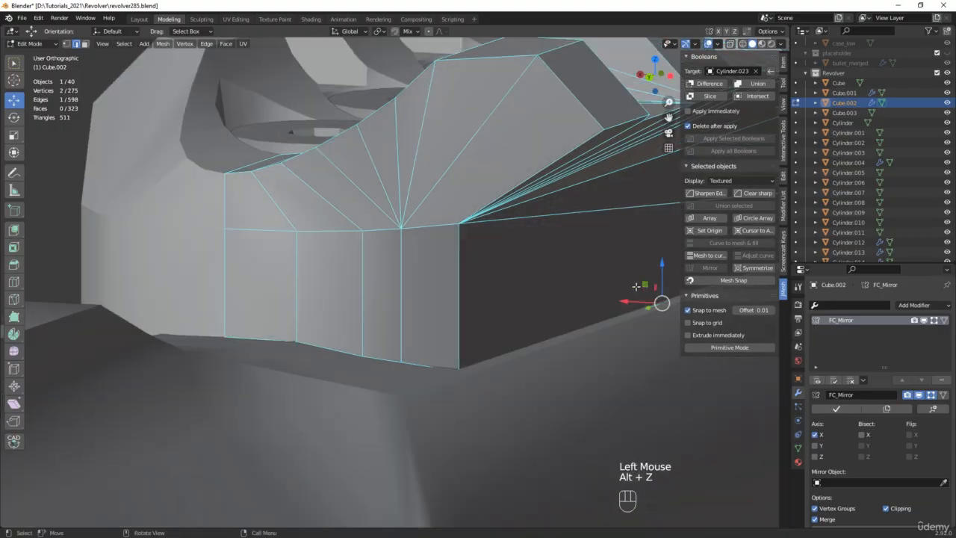
pyautogui.keyDown('shift'); pyautogui.moveTo(635, 286); pyautogui.dragTo(443, 312, button='middle'); pyautogui.keyUp('shift')
pyautogui.moveTo(451, 304); pyautogui.dragTo(449, 300)
# Select the two lengthwise underside edges nearest the mirror plane, raise them slightly along Z and leave Edit Mode
pyautogui.scroll(-2, 449, 300)
pyautogui.moveTo(449, 300); pyautogui.dragTo(480, 309, button='middle')
pyautogui.scroll(2, 512, 425)
pyautogui.scroll(2, 512, 425)
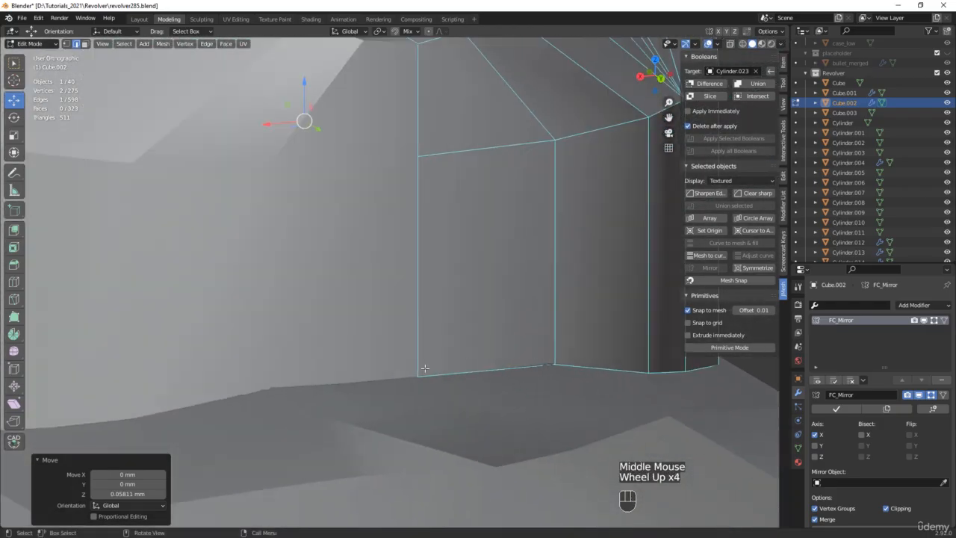
pyautogui.hotkey('alt', 'z')
pyautogui.click(388, 355)
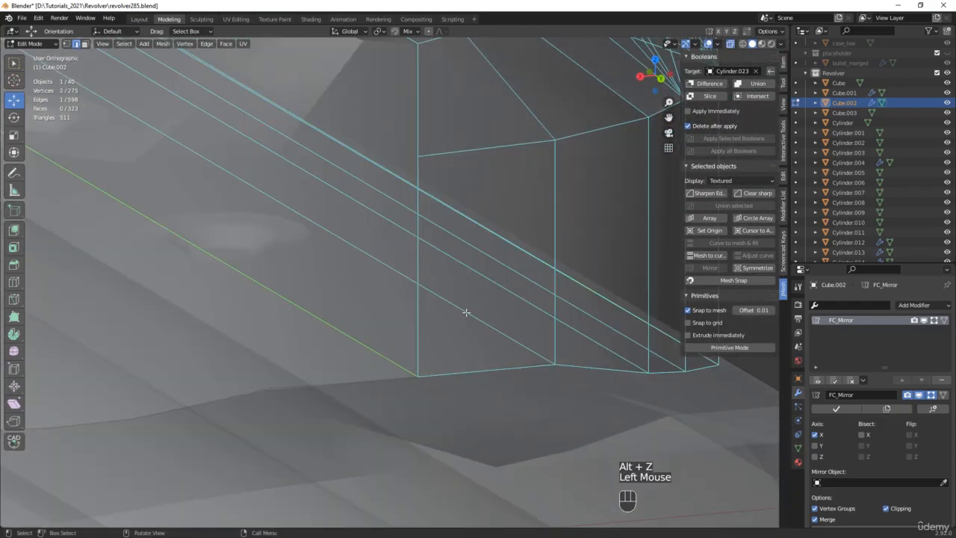
pyautogui.keyDown('shift'); pyautogui.click(470, 322); pyautogui.keyUp('shift')
pyautogui.scroll(-3, 442, 316)
pyautogui.hotkey('alt', 'z')
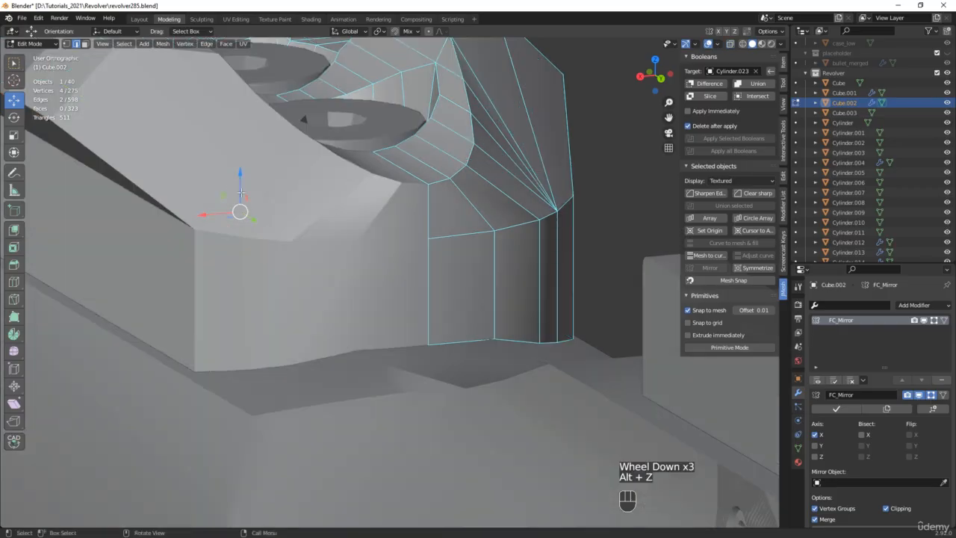
pyautogui.moveTo(240, 177); pyautogui.dragTo(242, 174)
pyautogui.scroll(-3, 243, 174)
pyautogui.moveTo(243, 174); pyautogui.dragTo(156, 267, button='middle')
pyautogui.press('Tab')
# Save the file as revolver286.blend and view the whole revolver from the left against its reference images
pyautogui.scroll(-3, 166, 259)
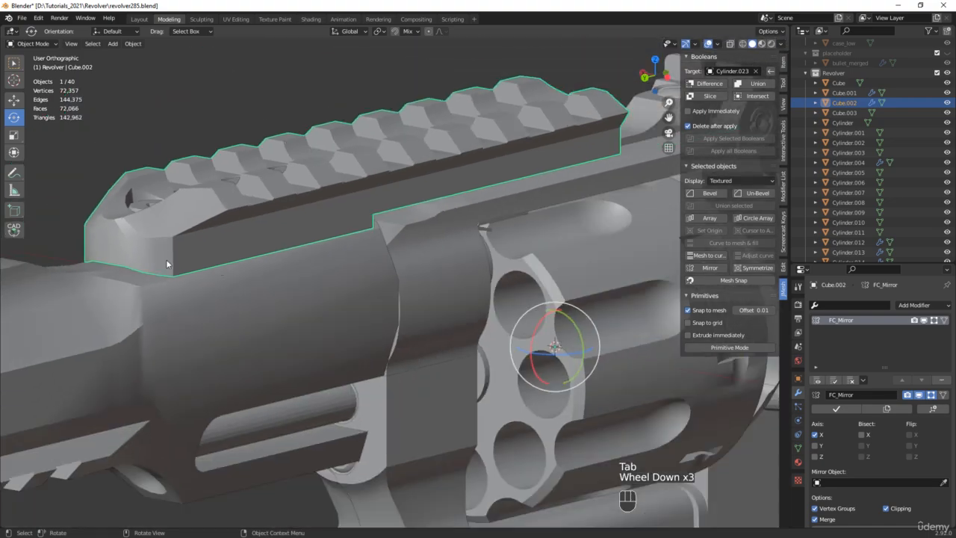
pyautogui.press('F4')
pyautogui.click(174, 116)
pyautogui.keyDown('shift'); pyautogui.moveTo(175, 117); pyautogui.dragTo(242, 188, button='middle'); pyautogui.keyUp('shift')
pyautogui.moveTo(469, 243); pyautogui.dragTo(392, 261, button='middle')
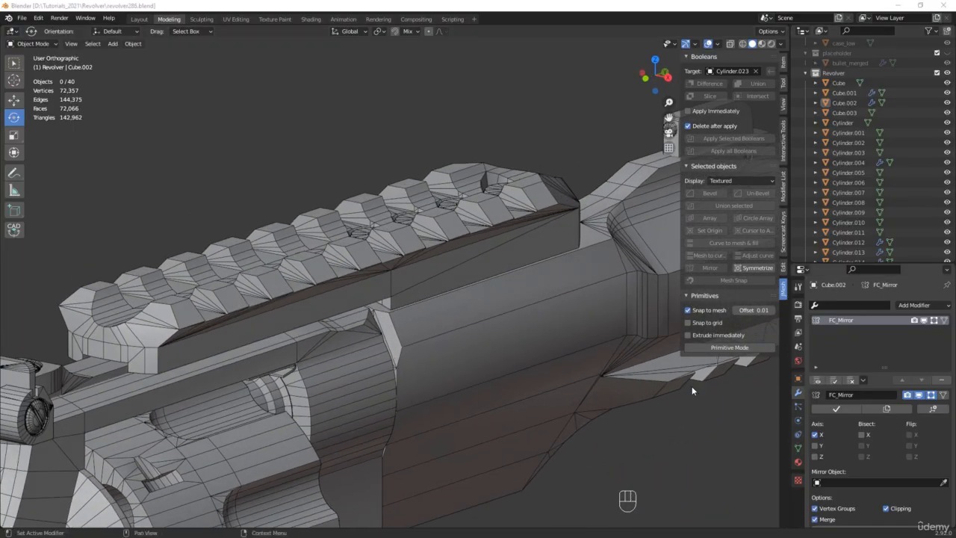
pyautogui.hotkey('ctrl', 'alt', 's')
pyautogui.scroll(-5, 409, 336)
pyautogui.keyDown('alt'); pyautogui.moveTo(409, 336); pyautogui.dragTo(569, 319, button='middle'); pyautogui.keyUp('alt')
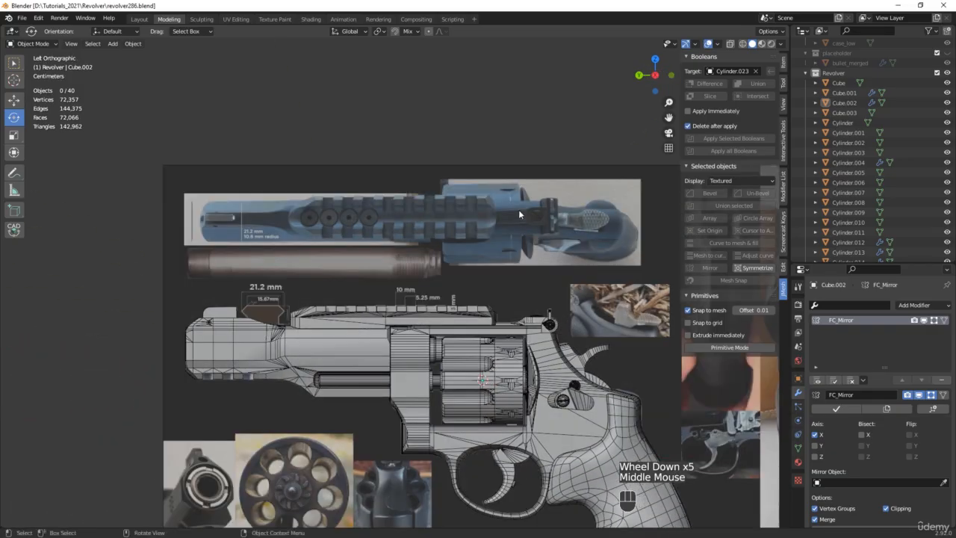
# Replace the side-view reference empty's image with RedDotScope.jpg from the ref folder
pyautogui.click(534, 302)
pyautogui.click(798, 421)
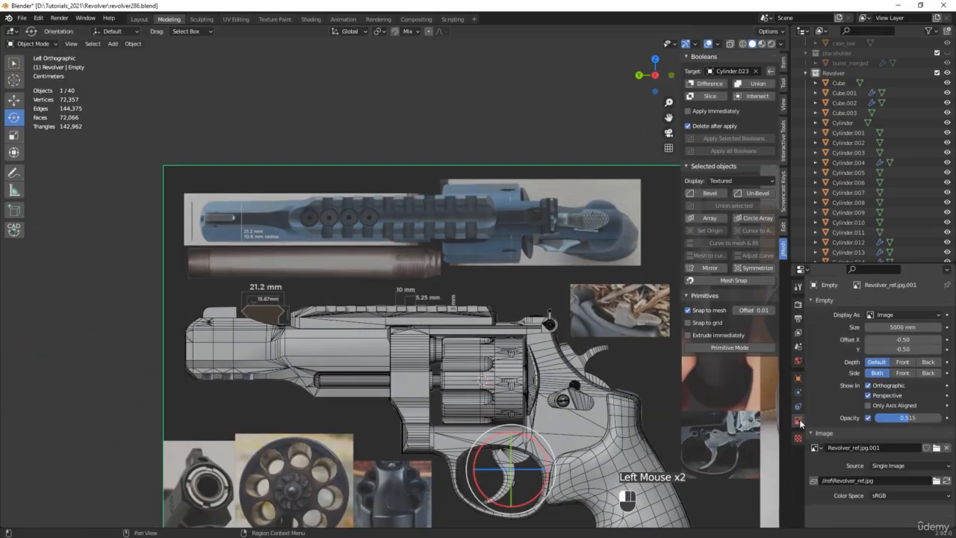
pyautogui.click(935, 448)
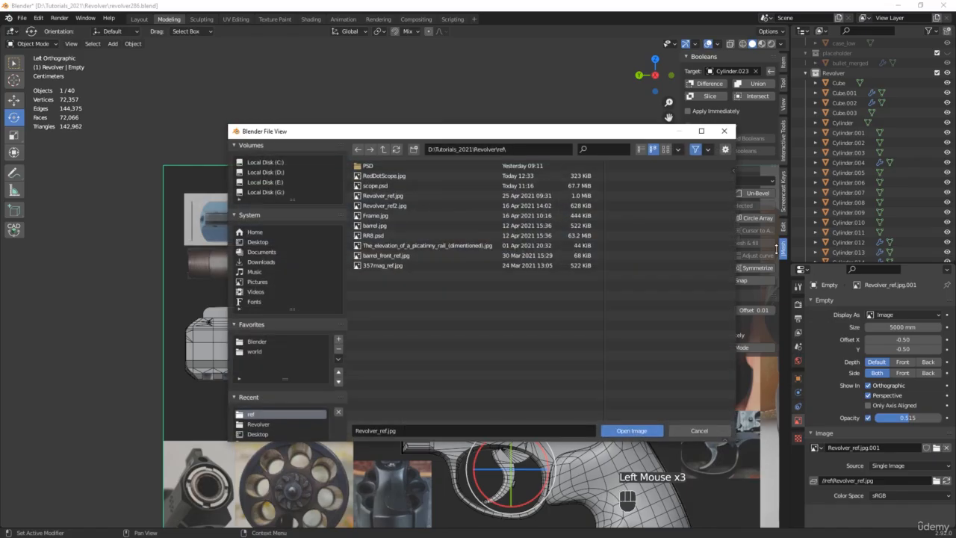
pyautogui.click(396, 177)
pyautogui.doubleClick(396, 177)
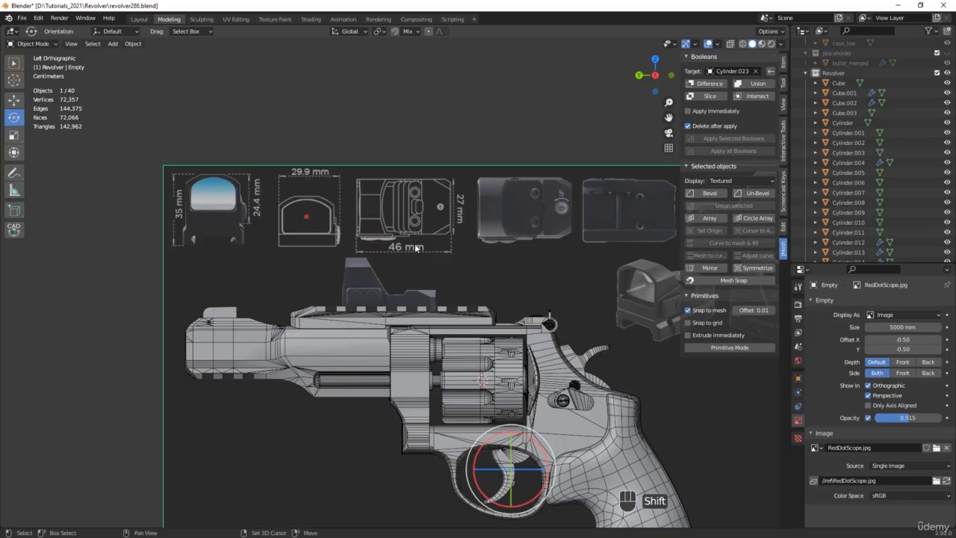
# Add a cube, turn on X-ray to read the scope dimensions on the reference, and set the cube's size to 46 mm
pyautogui.hotkey('shift', 'a')
pyautogui.moveTo(416, 247)
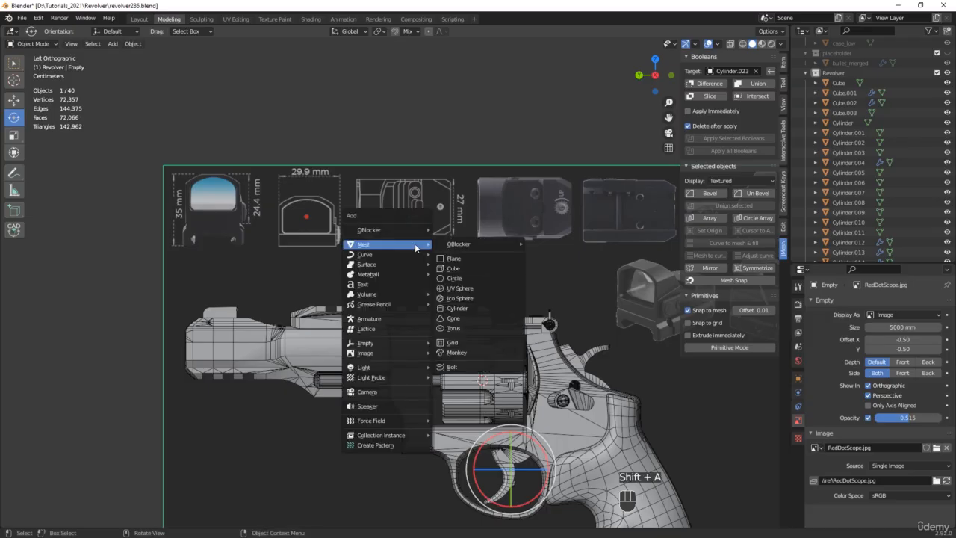
pyautogui.click(484, 270)
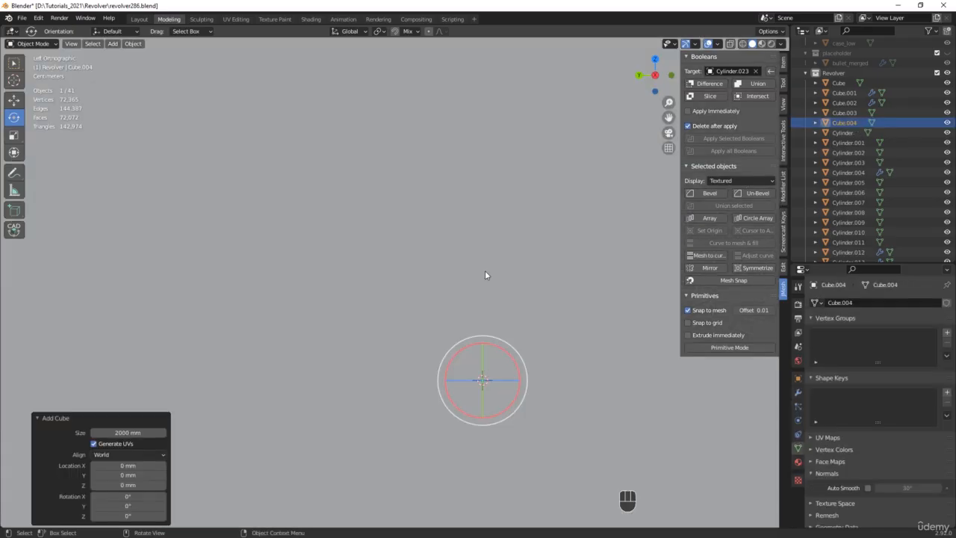
pyautogui.hotkey('alt', 'z')
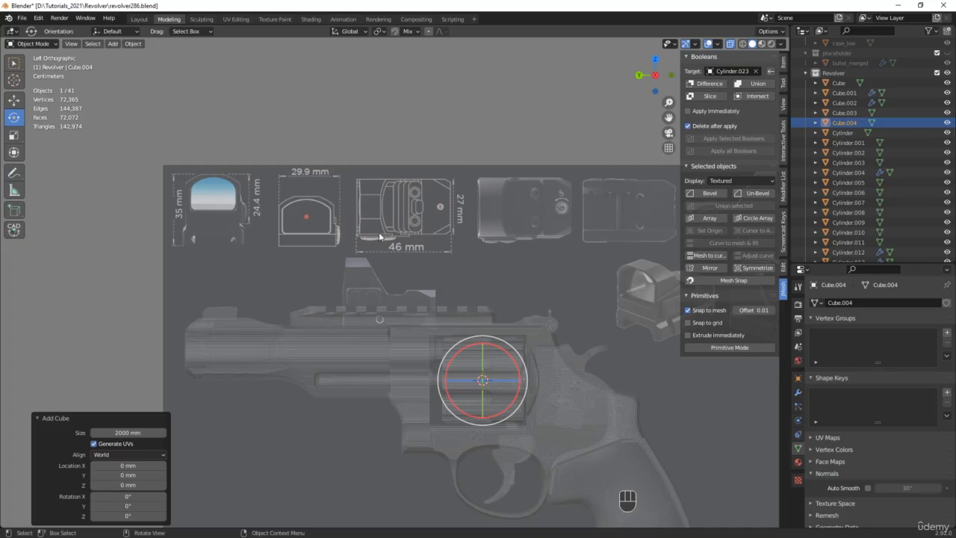
pyautogui.scroll(3, 379, 237)
pyautogui.scroll(-3, 553, 162)
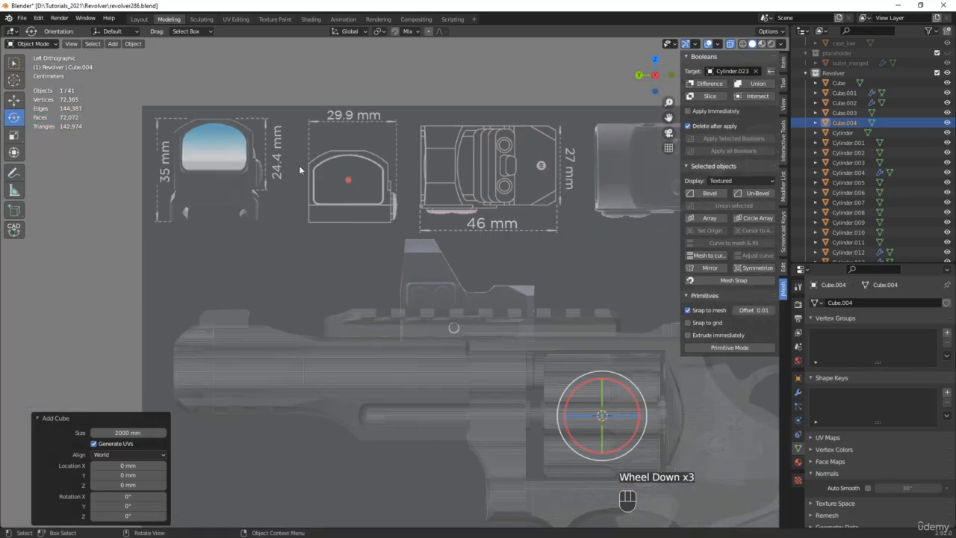
pyautogui.scroll(2, 162, 196)
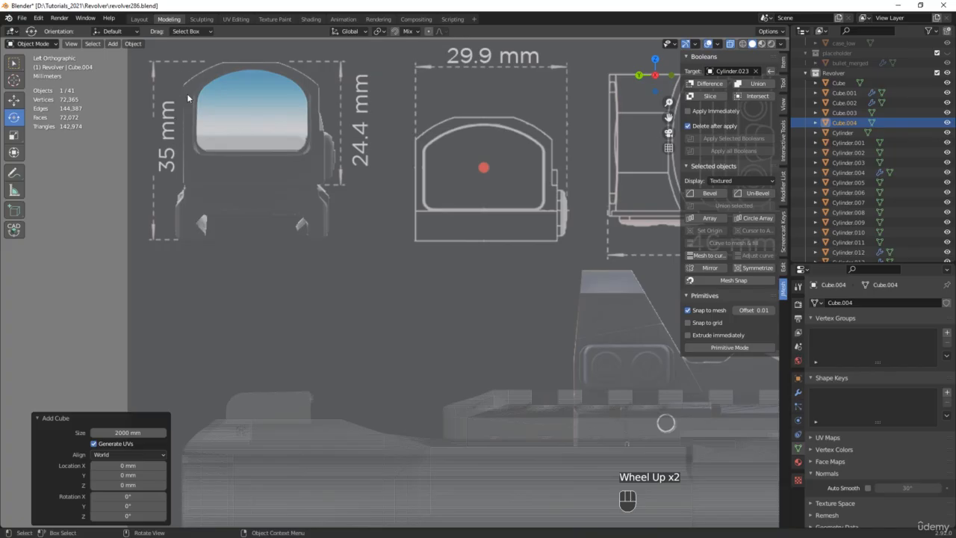
pyautogui.scroll(-3, 360, 248)
pyautogui.keyDown('shift'); pyautogui.moveTo(485, 276); pyautogui.dragTo(193, 429, button='middle'); pyautogui.keyUp('shift')
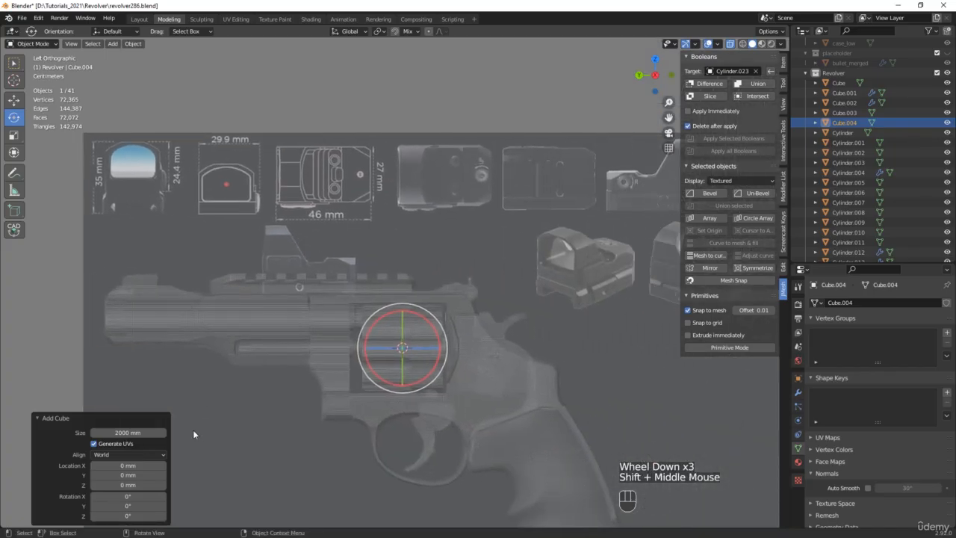
pyautogui.click(123, 433)
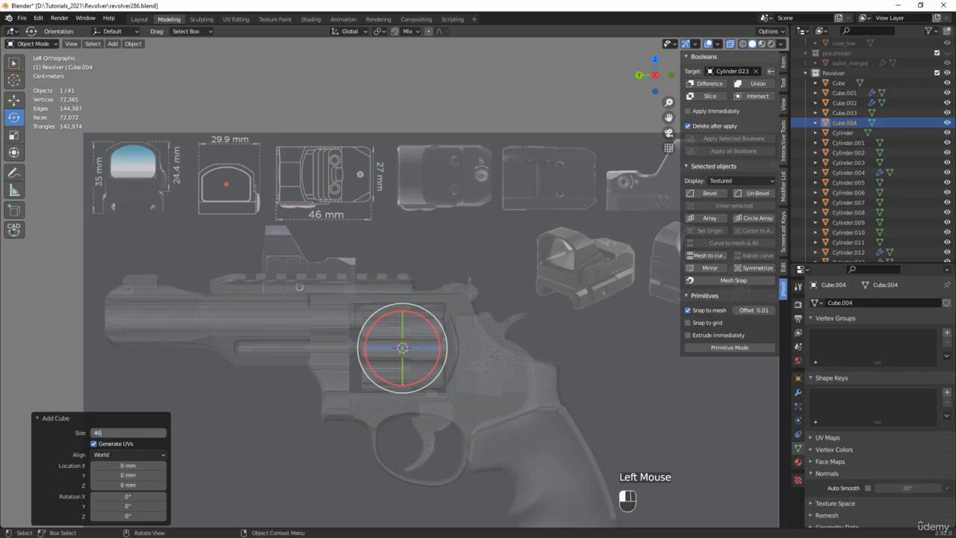
pyautogui.write('46')
pyautogui.press('Return')
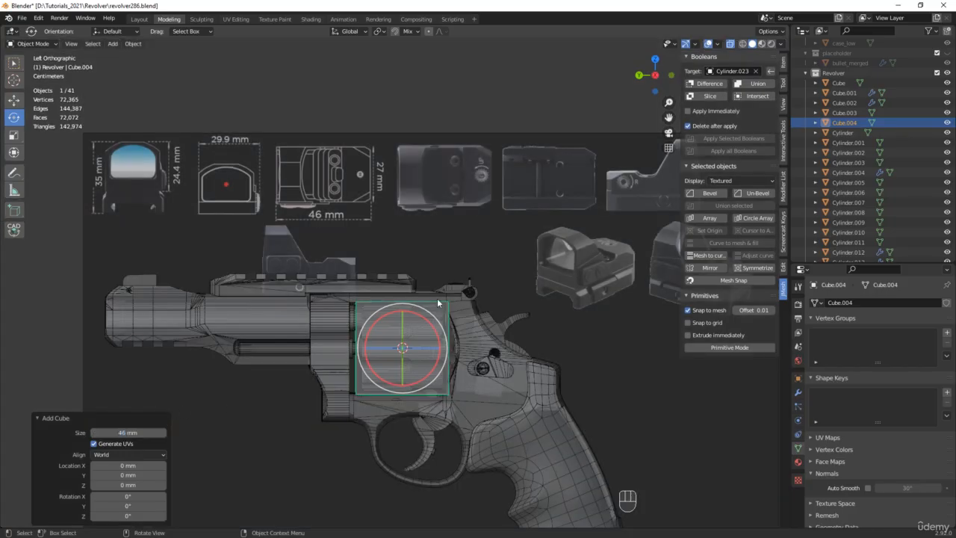
# Set the cube's dimensions to 27 mm in X and 35 mm in Z
pyautogui.moveTo(465, 196); pyautogui.dragTo(471, 215, button='middle')
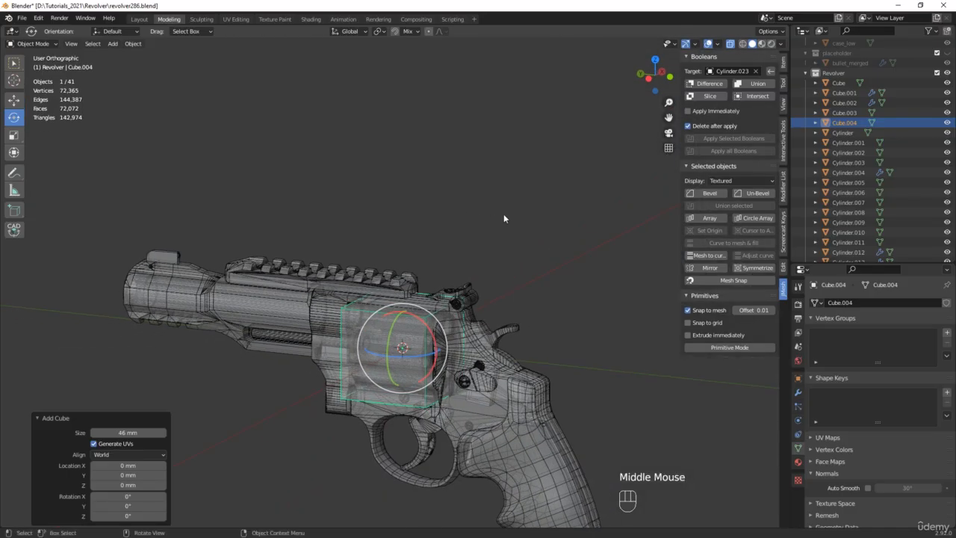
pyautogui.click(783, 64)
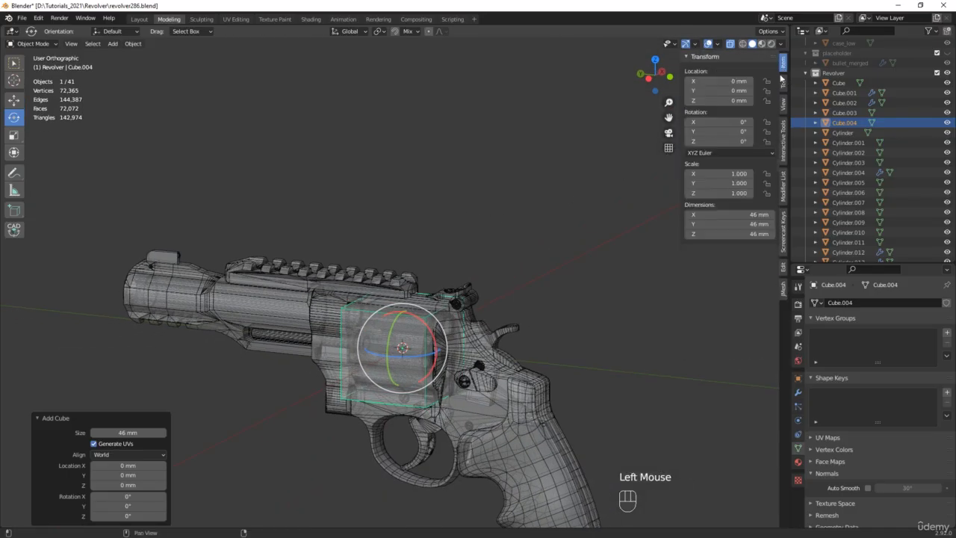
pyautogui.click(732, 215)
pyautogui.write('2')
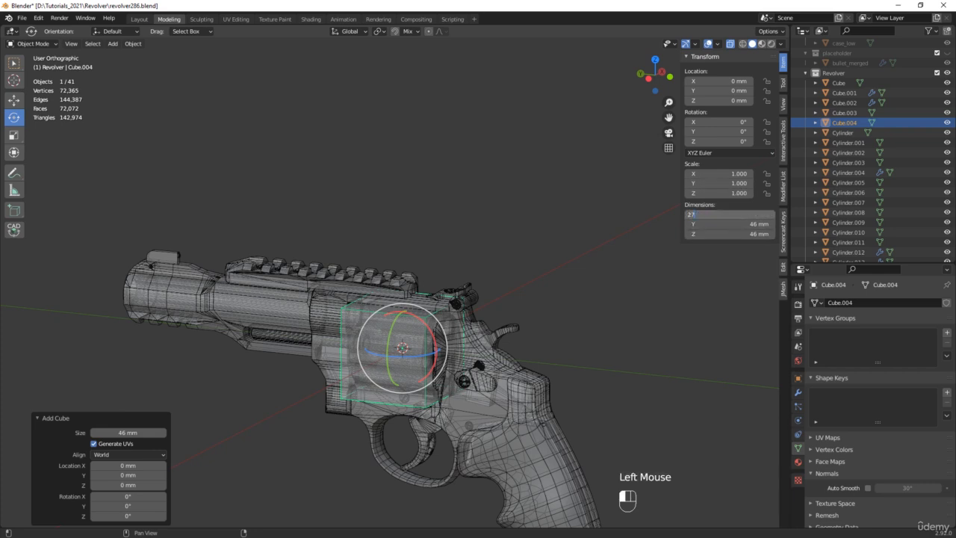
pyautogui.write('7')
pyautogui.press('Return')
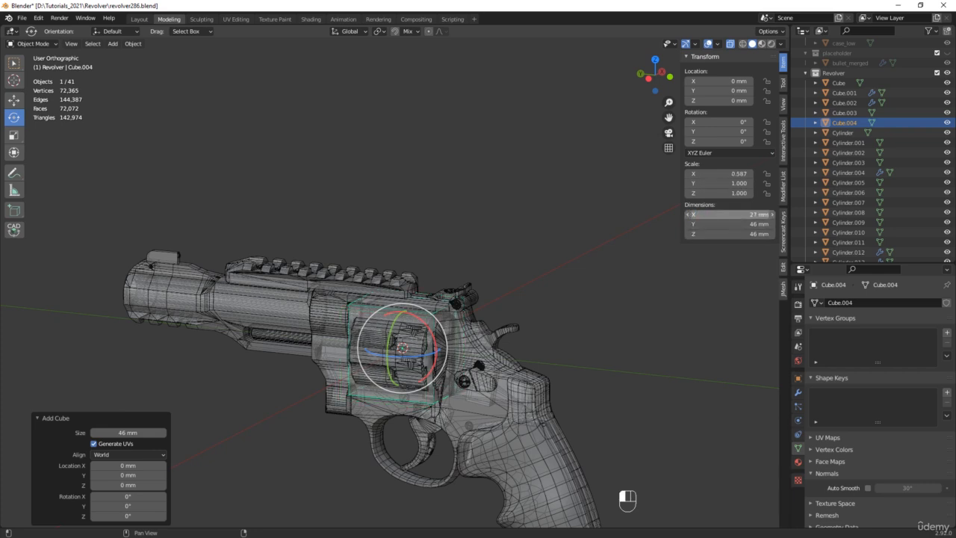
pyautogui.click(731, 234)
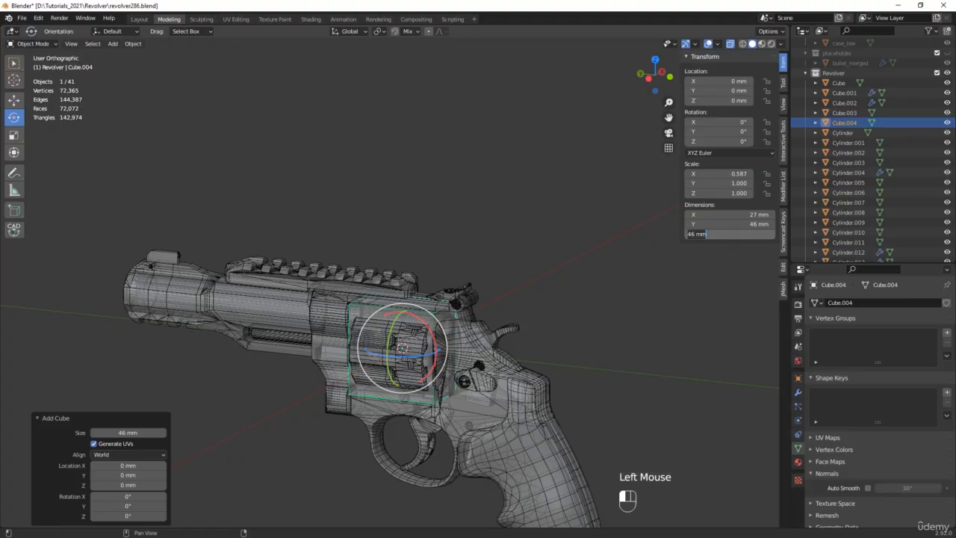
pyautogui.write('35')
pyautogui.press('Return')
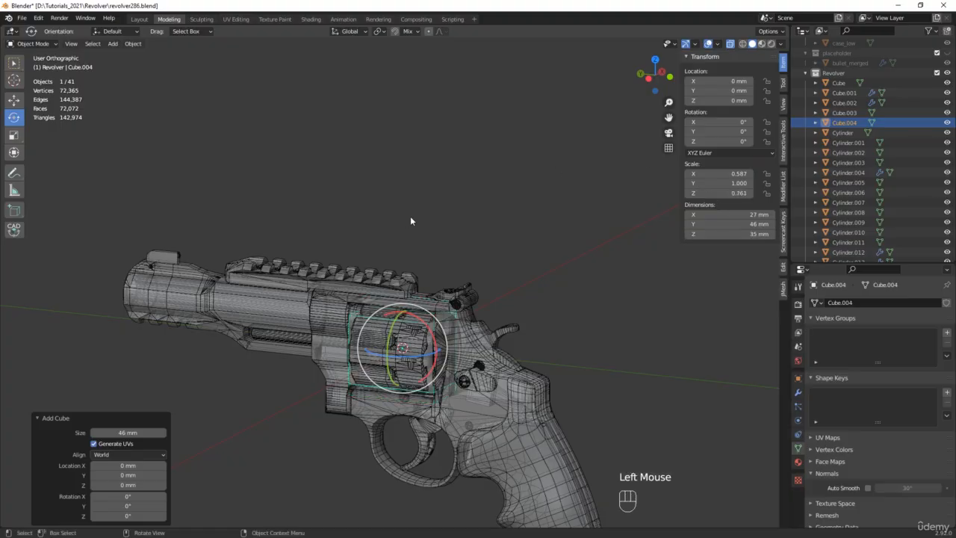
# Move the cube onto the side view of the scope reference, at about Y 46.32 mm and Z 43.09 mm
pyautogui.moveTo(410, 216)
pyautogui.mouseDown(button='middle')
pyautogui.moveTo(435, 209)
pyautogui.moveTo(426, 218)
pyautogui.mouseUp(button='middle')
pyautogui.press('w')
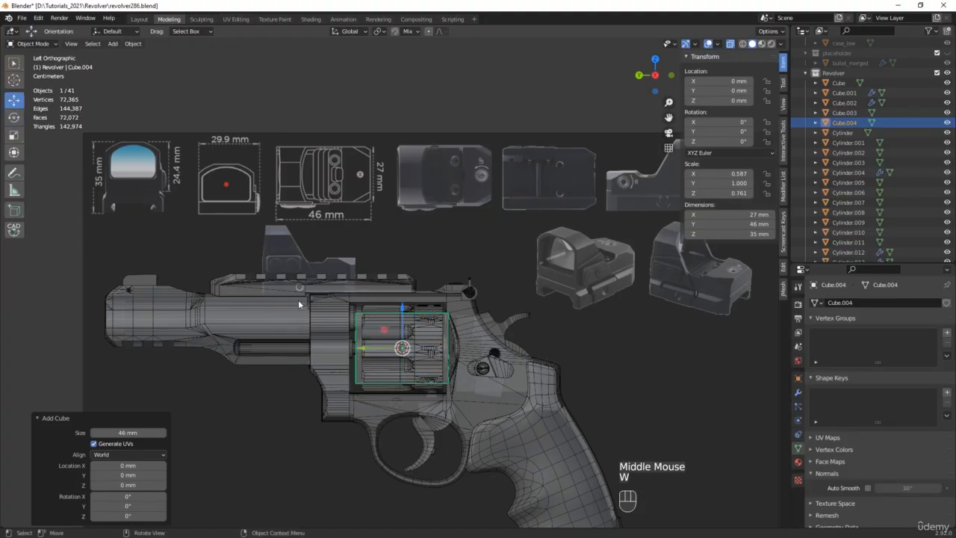
pyautogui.scroll(3, 292, 300)
pyautogui.moveTo(465, 363); pyautogui.dragTo(305, 210)
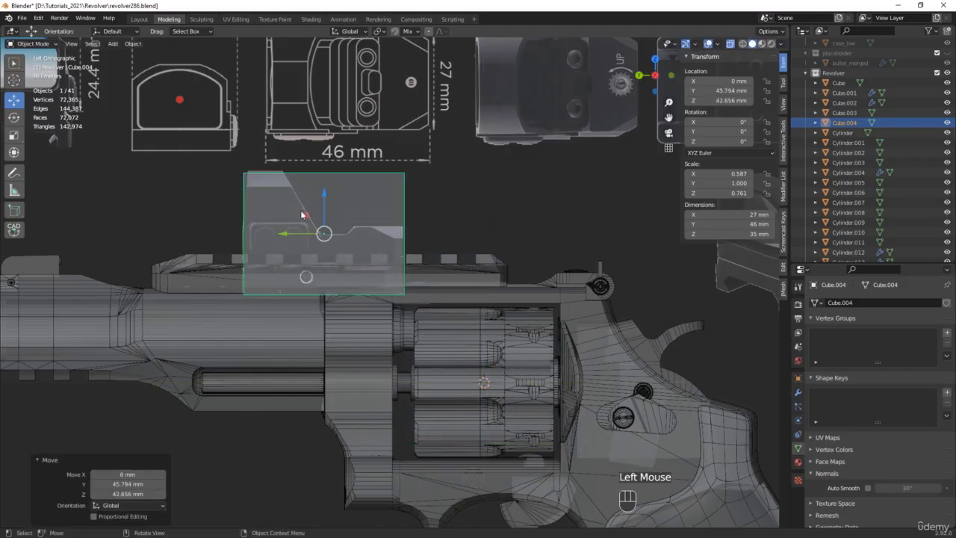
pyautogui.scroll(3, 244, 213)
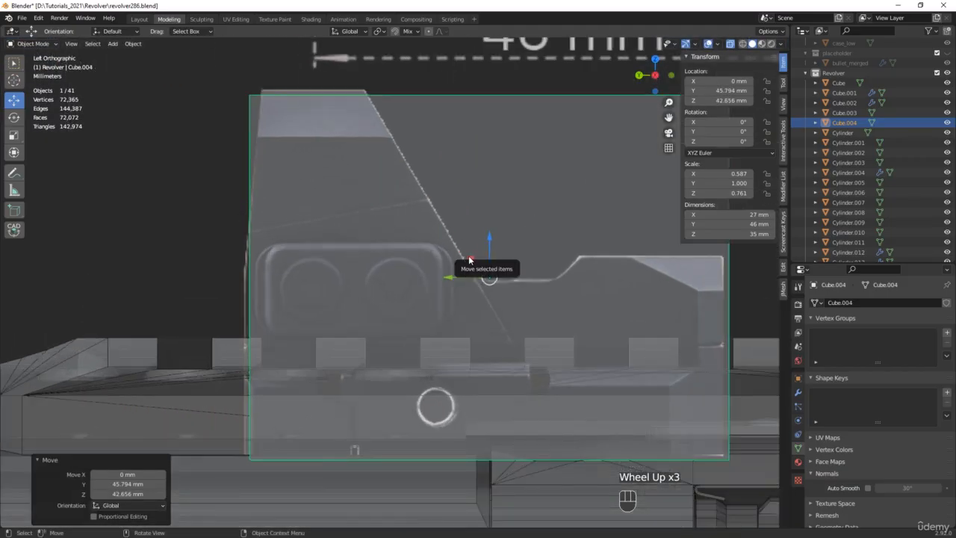
pyautogui.moveTo(470, 259); pyautogui.dragTo(463, 251)
pyautogui.scroll(-1, 463, 253)
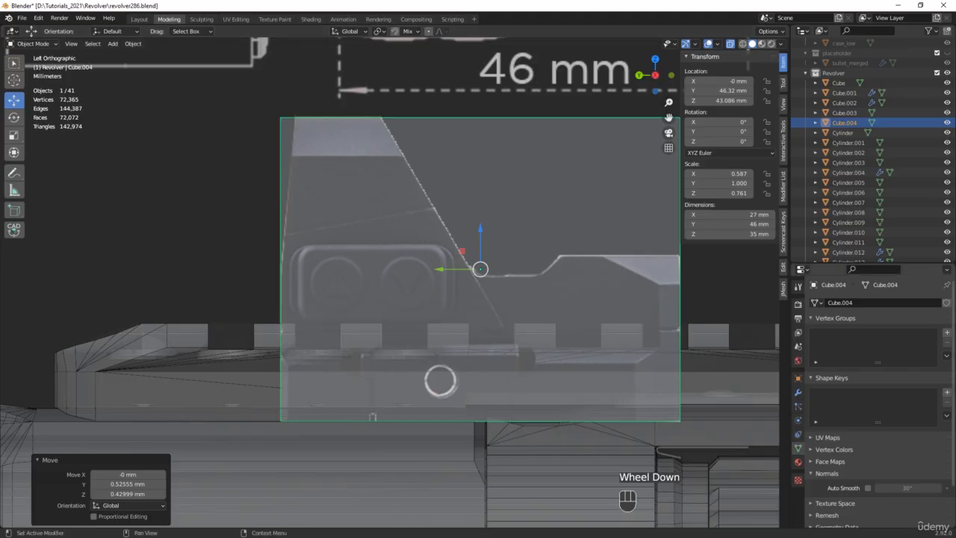
# Save the file incrementally as revolver287.blend and check the cube's alignment with the scope reference above the top rail
pyautogui.hotkey('ctrl', 'alt', 's')
pyautogui.scroll(3, 292, 432)
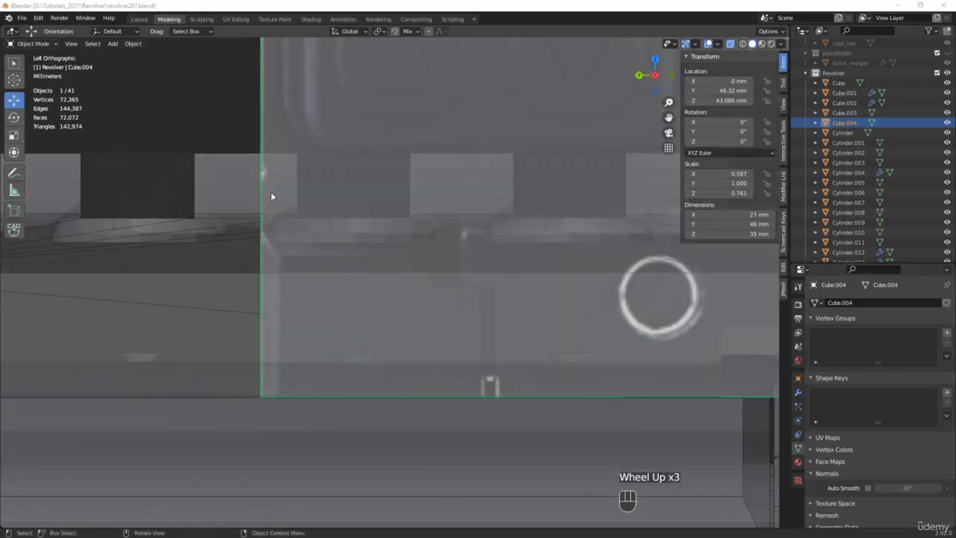
pyautogui.scroll(-4, 271, 224)
pyautogui.moveTo(341, 239); pyautogui.dragTo(360, 232, button='middle')
pyautogui.scroll(2, 417, 161)
pyautogui.keyDown('shift'); pyautogui.moveTo(417, 161); pyautogui.dragTo(400, 239, button='middle'); pyautogui.keyUp('shift')
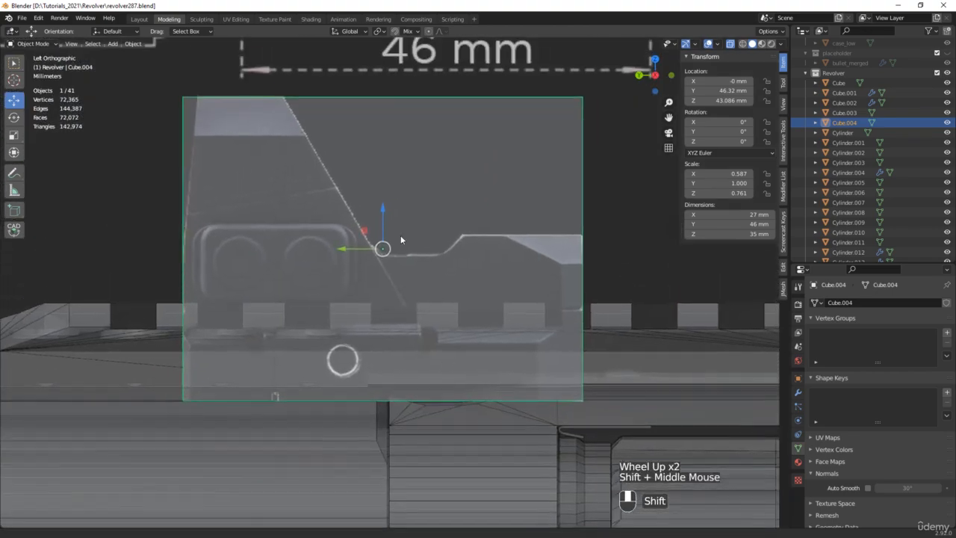
# In Edit Mode, select the cube's four lengthwise edges and subdivide them with one cut
pyautogui.press('Tab')
pyautogui.press('2')
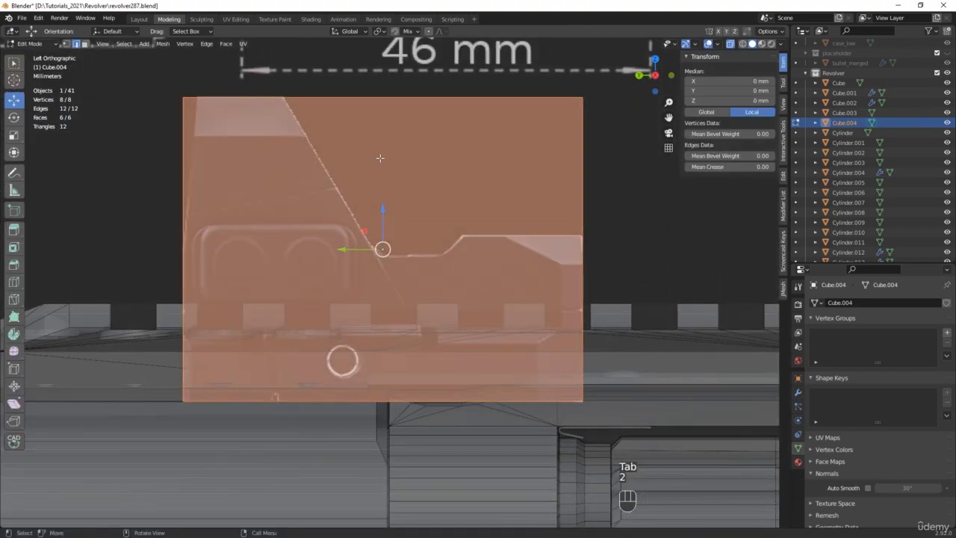
pyautogui.moveTo(361, 81); pyautogui.dragTo(358, 461)
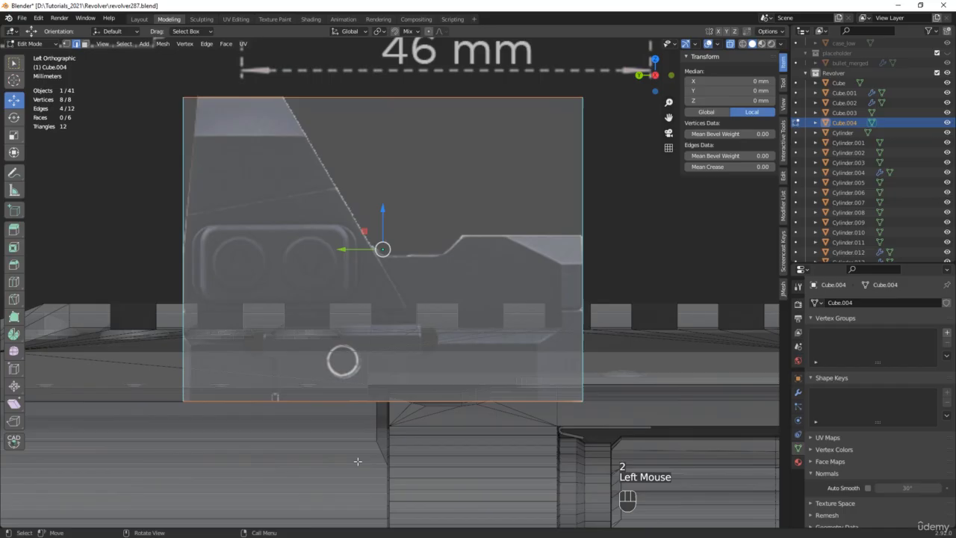
pyautogui.rightClick(356, 261)
pyautogui.click(356, 261)
# Slant the new edge loop along the sight's sloped outline, moving its top vertices forward and its bottom ones about 9 mm backward along Y
pyautogui.moveTo(356, 261); pyautogui.dragTo(366, 224, button='middle')
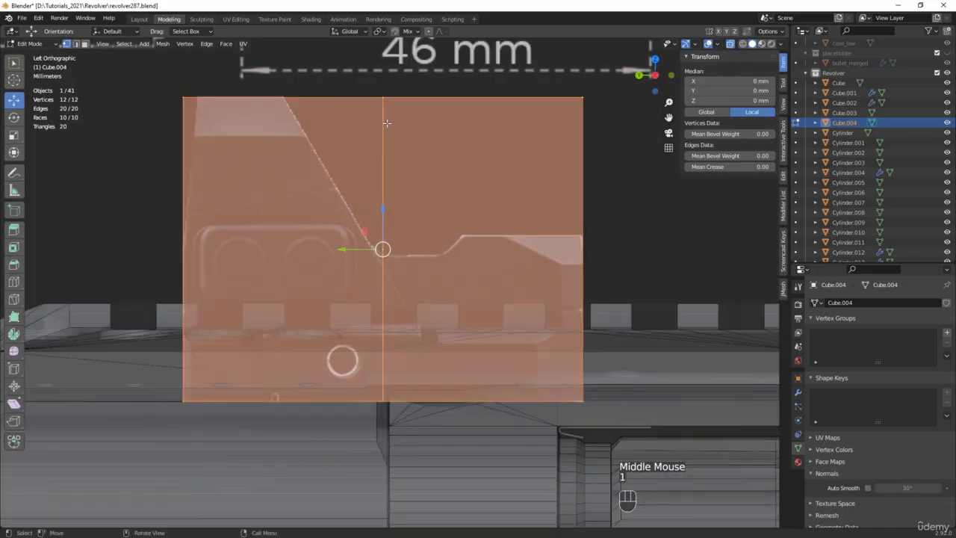
pyautogui.moveTo(411, 79); pyautogui.dragTo(283, 95)
pyautogui.moveTo(433, 361); pyautogui.dragTo(427, 386)
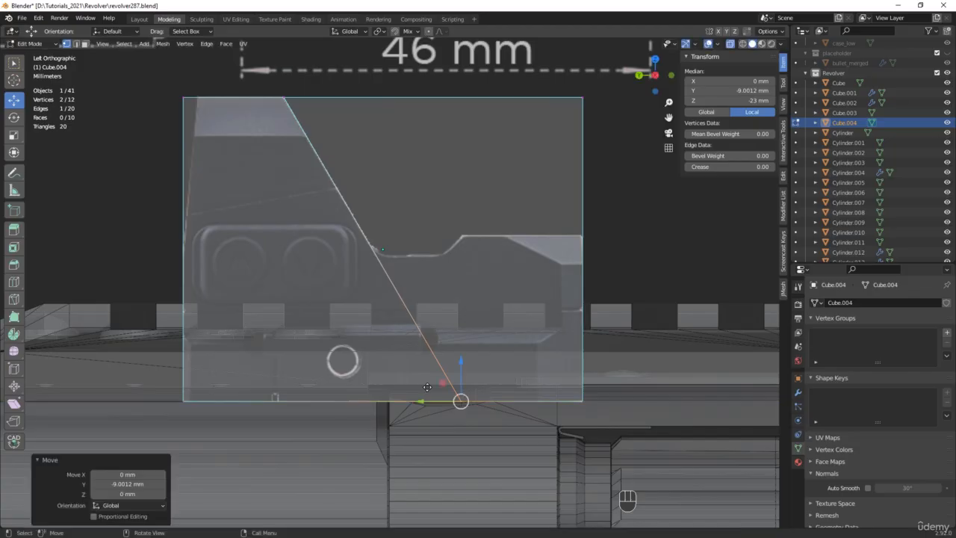
# Select all the upright and slanted edges of the scope block and subdivide them with one cut
pyautogui.press('2')
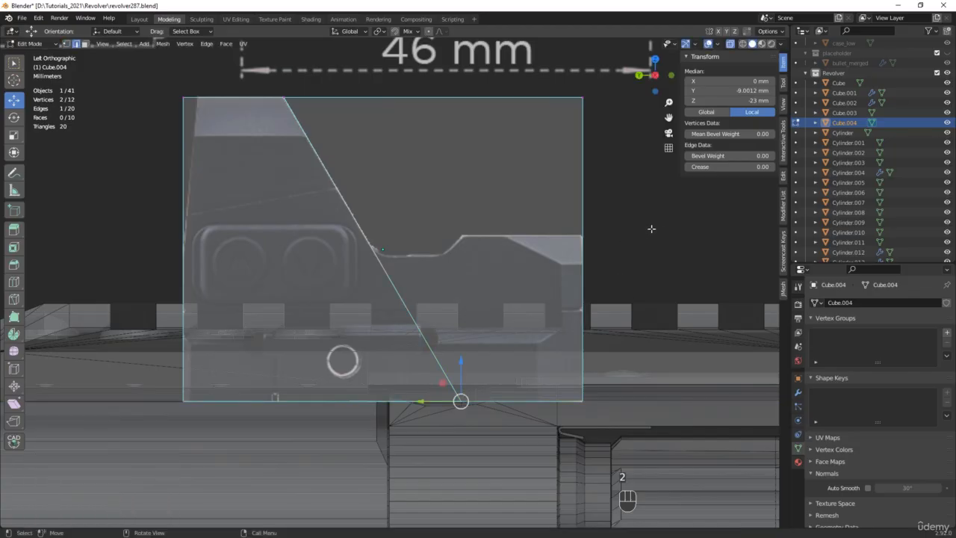
pyautogui.moveTo(676, 245); pyautogui.dragTo(96, 240)
pyautogui.rightClick(307, 249)
pyautogui.click(307, 246)
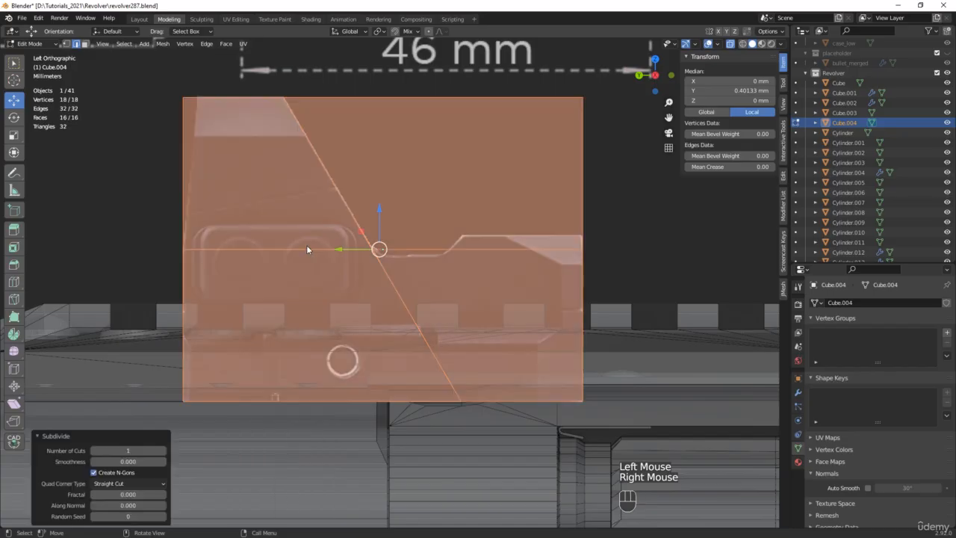
# Edge Slide the new horizontal loop upward by a factor of -0.088 to the top of the scope's low rear section
pyautogui.keyDown('alt'); pyautogui.click(437, 248); pyautogui.keyUp('alt')
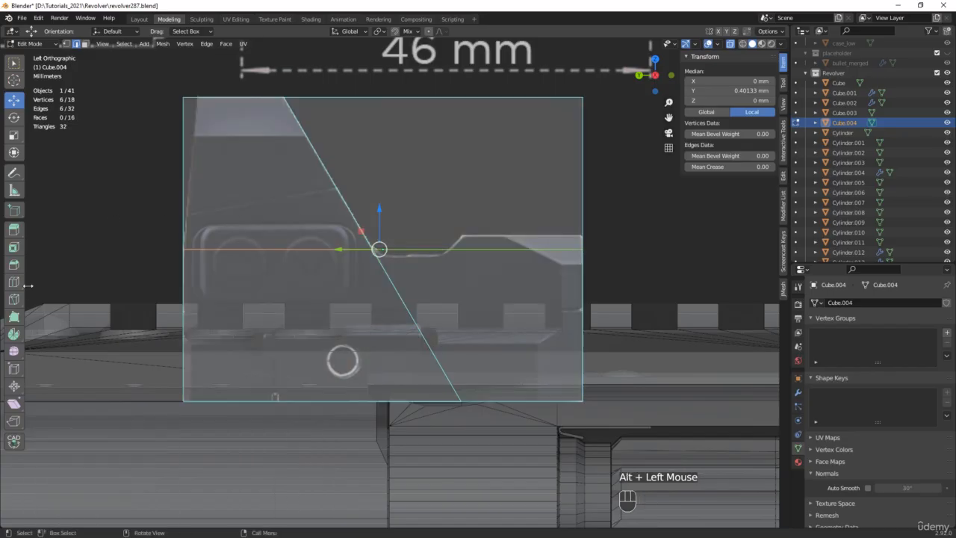
pyautogui.click(11, 373)
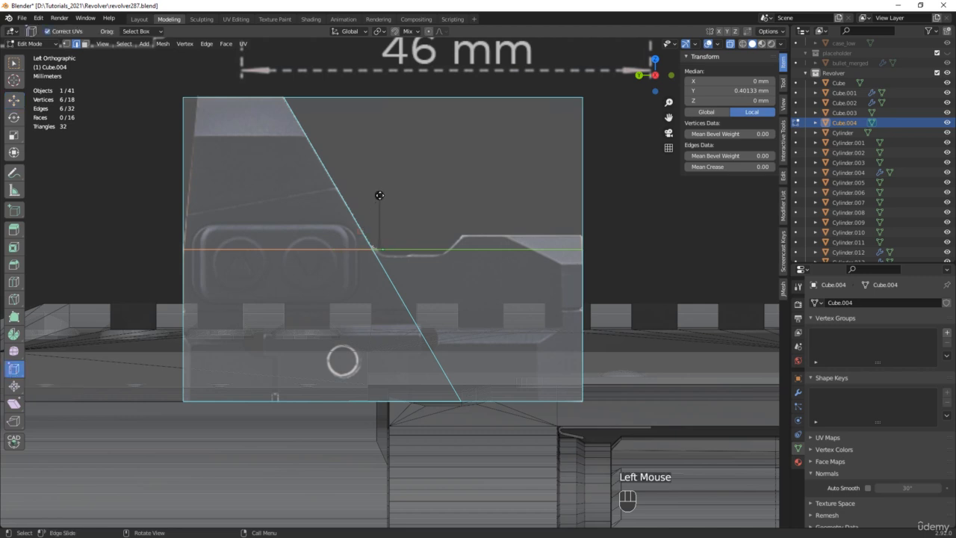
pyautogui.moveTo(379, 195); pyautogui.dragTo(383, 179)
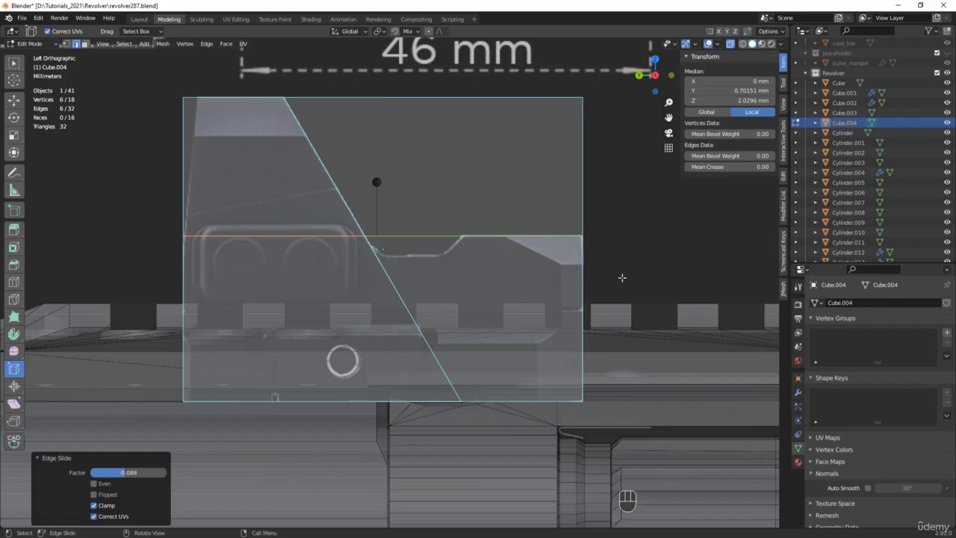
# Subdivide the scope block's lowest upright and slanted edges once, then Edge Slide the new loop by -0.756 to the floor of the rear section's recess
pyautogui.moveTo(621, 277); pyautogui.dragTo(63, 289)
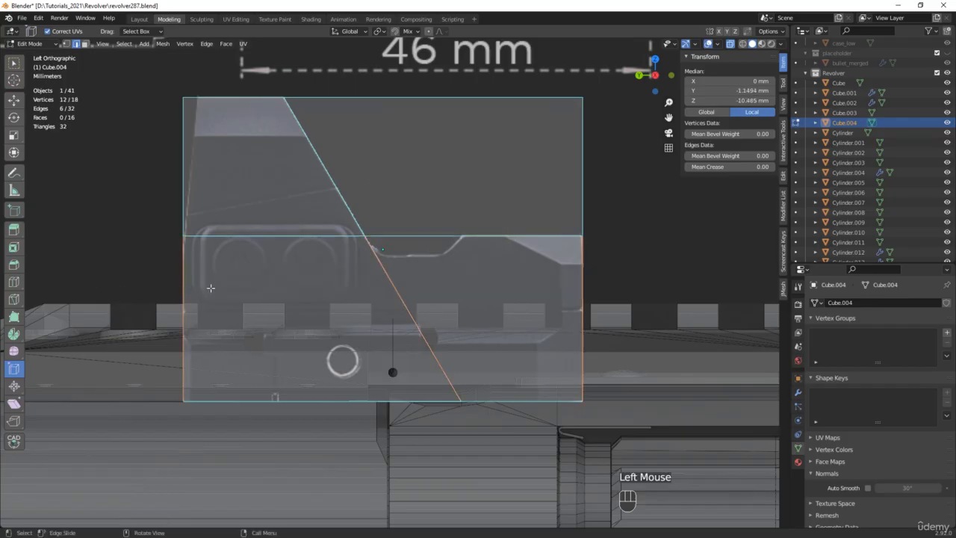
pyautogui.rightClick(364, 288)
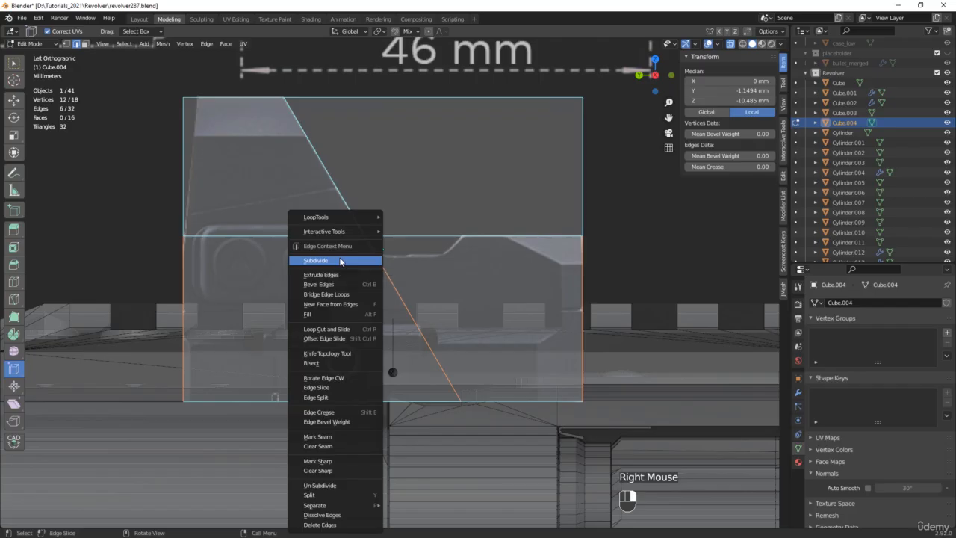
pyautogui.click(339, 260)
pyautogui.keyDown('alt'); pyautogui.click(443, 319); pyautogui.keyUp('alt')
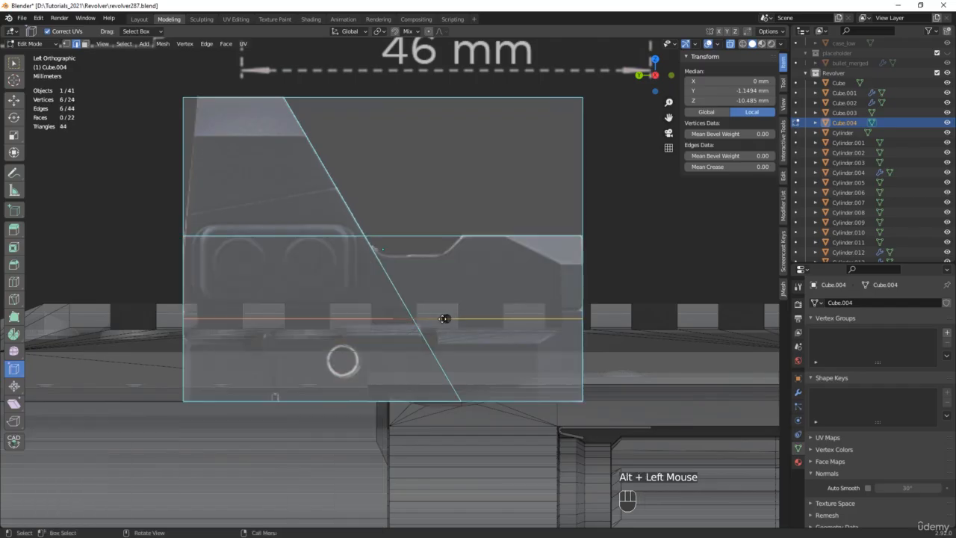
pyautogui.moveTo(446, 318); pyautogui.dragTo(464, 222)
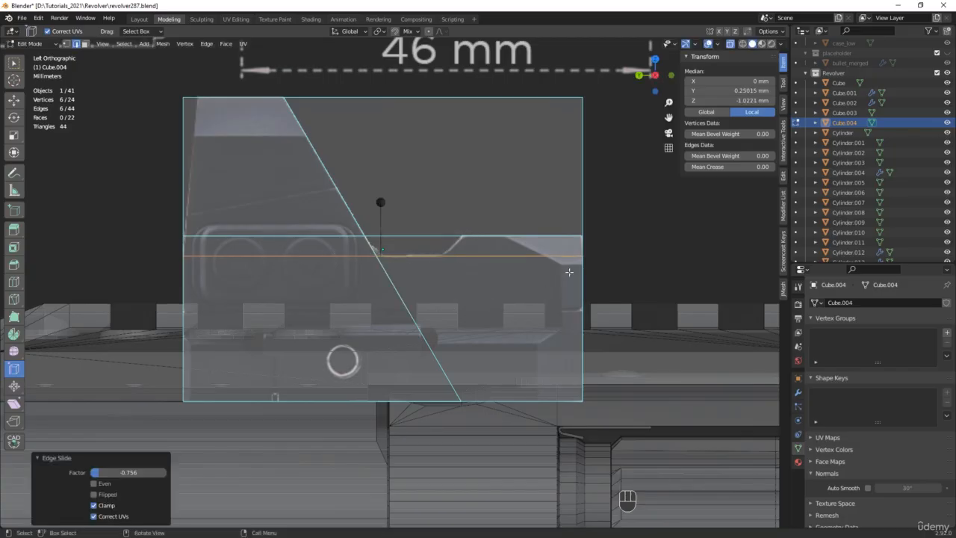
# Move the two top front vertices of the scope block about -1.66 mm along Y to match the sloped front of the reference
pyautogui.press('1')
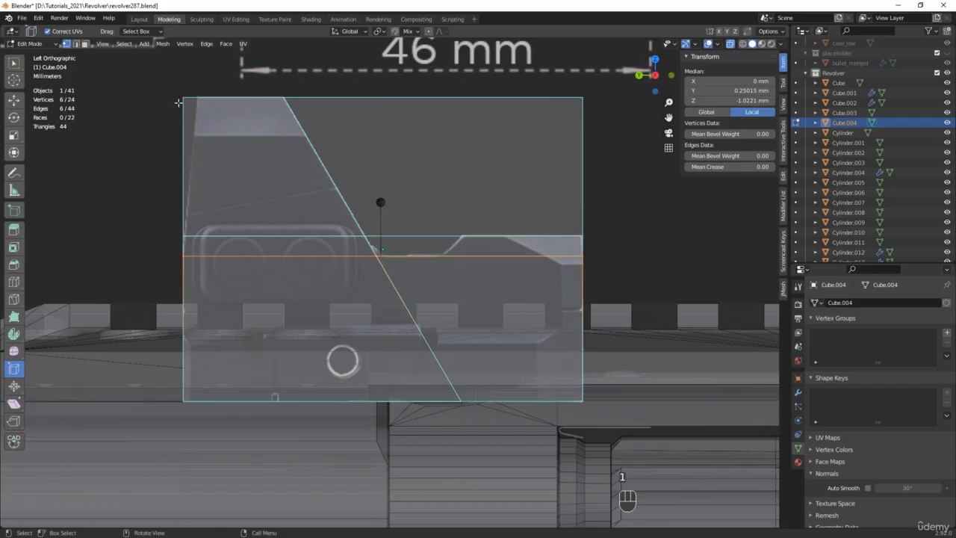
pyautogui.moveTo(162, 85); pyautogui.dragTo(212, 116)
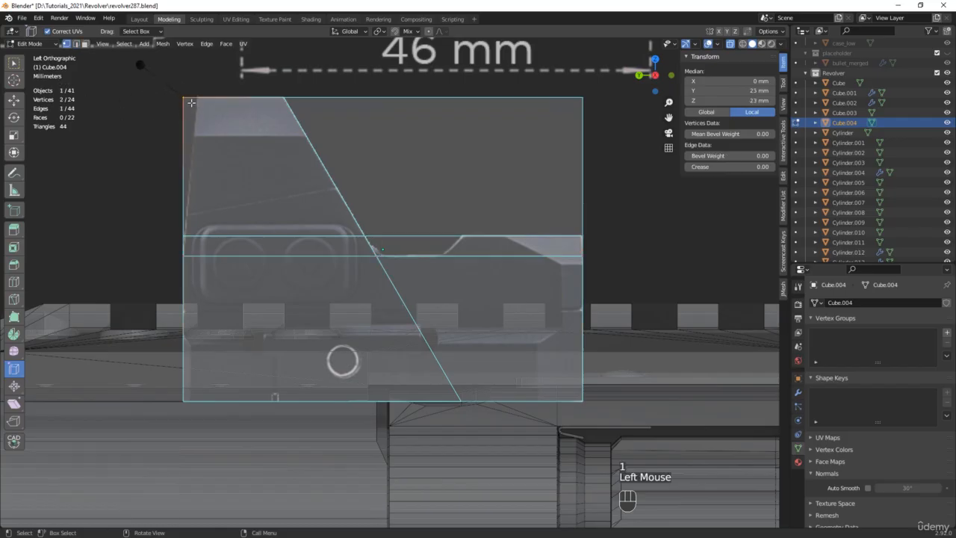
pyautogui.press('w')
pyautogui.moveTo(147, 97); pyautogui.dragTo(163, 97)
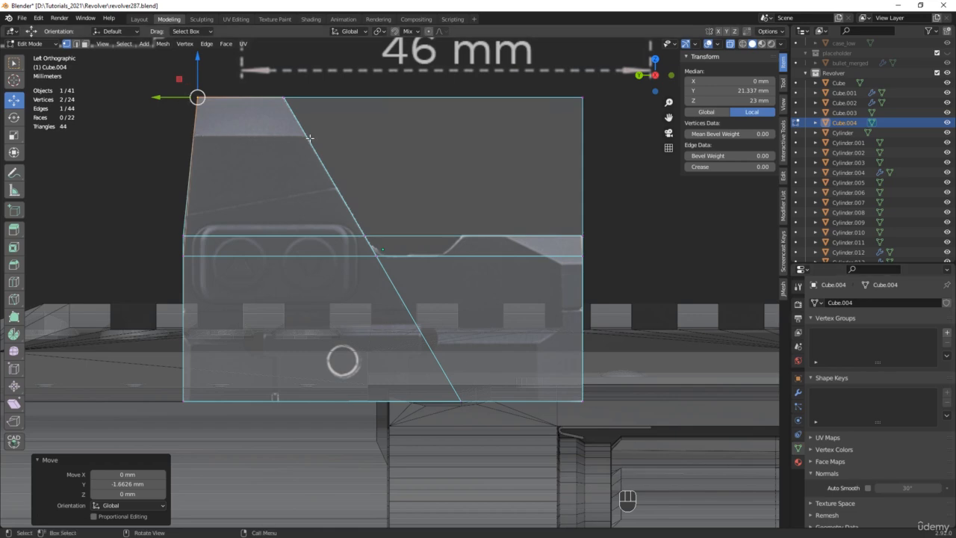
# Select the upright and slanted edges of the scope block's tall upper band and subdivide them with one cut
pyautogui.scroll(-2, 310, 138)
pyautogui.keyDown('shift'); pyautogui.moveTo(310, 138); pyautogui.dragTo(376, 250, button='middle'); pyautogui.keyUp('shift')
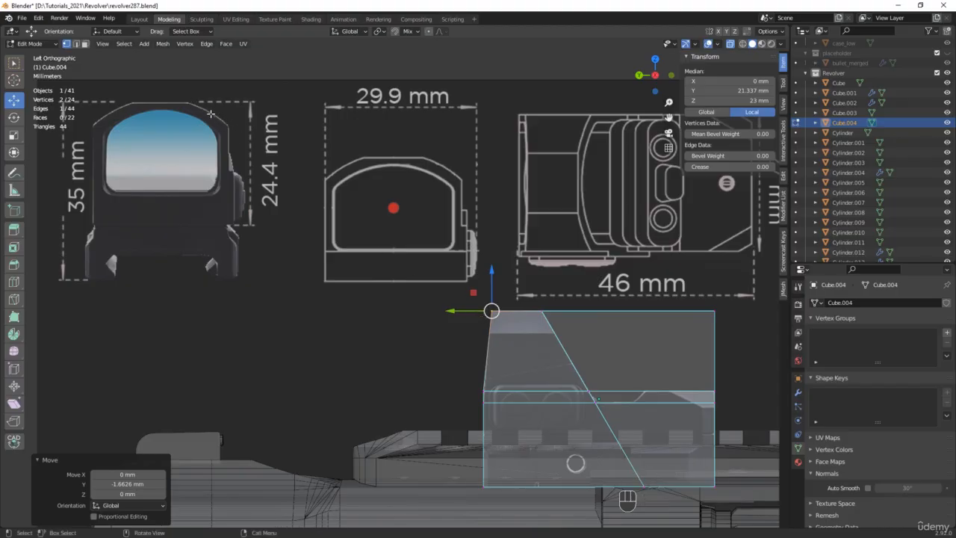
pyautogui.keyDown('shift'); pyautogui.moveTo(364, 192); pyautogui.dragTo(193, 103, button='middle'); pyautogui.keyUp('shift')
pyautogui.scroll(3, 381, 254)
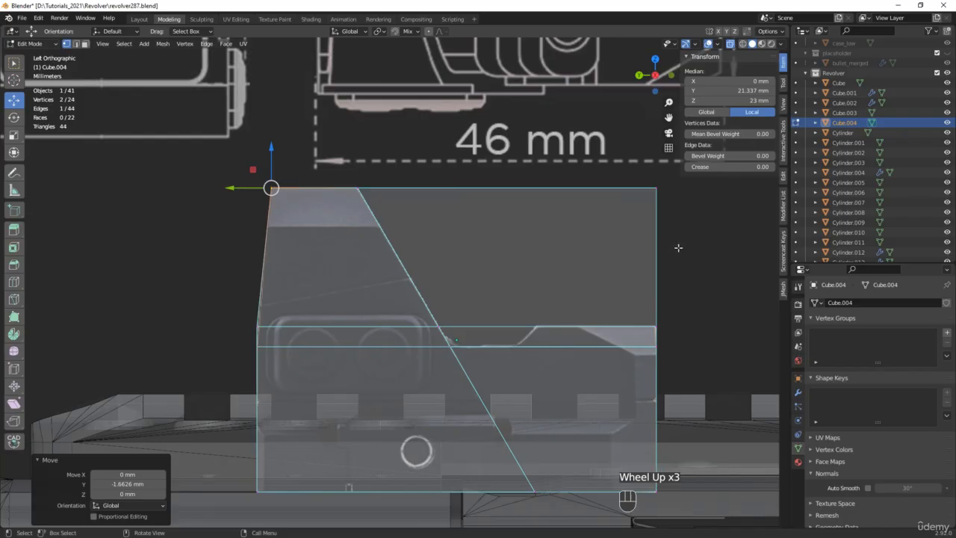
pyautogui.press('2')
pyautogui.moveTo(691, 235); pyautogui.dragTo(159, 236)
pyautogui.rightClick(329, 246)
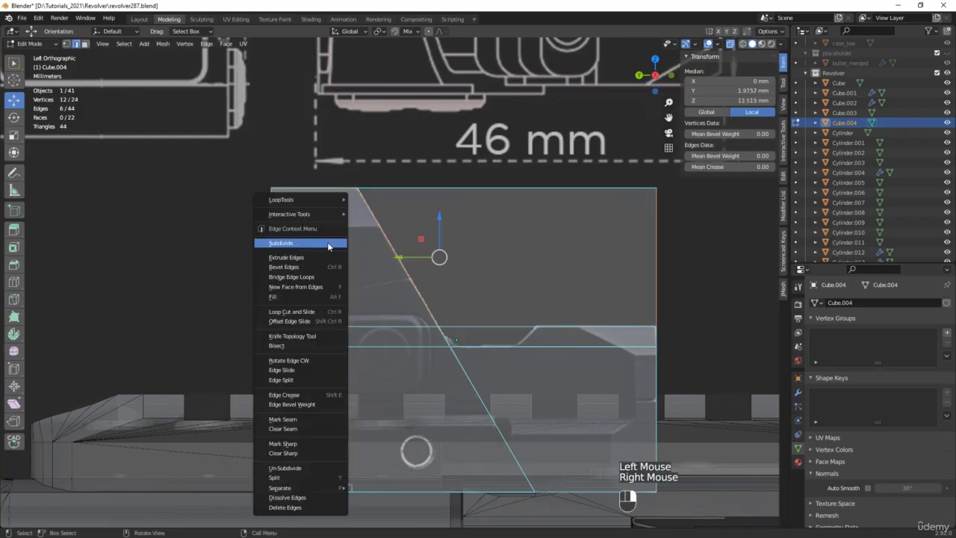
pyautogui.click(299, 243)
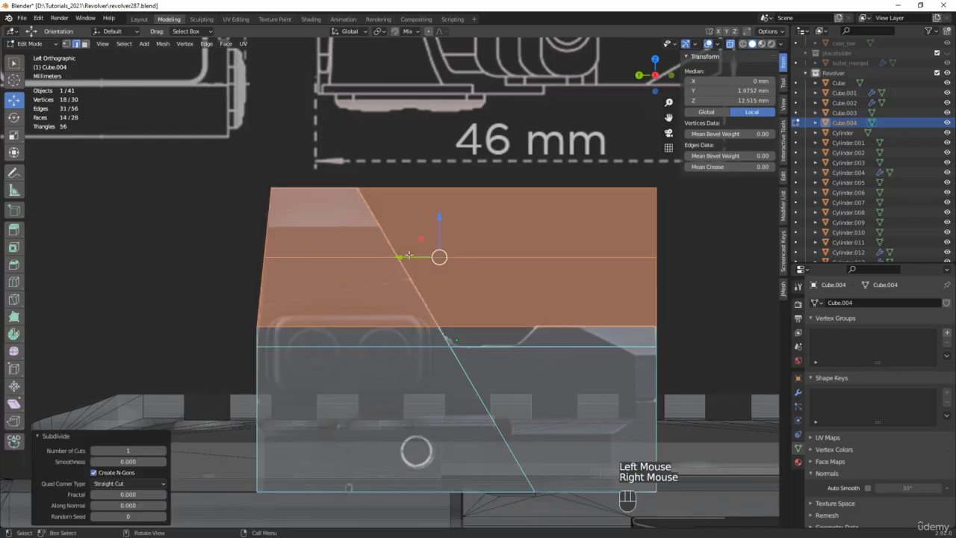
# Edge Slide the new upper loop by a factor of -0.432 to the light top band's lower border, and save incrementally as revolver288.blend
pyautogui.keyDown('alt'); pyautogui.click(500, 263); pyautogui.keyUp('alt')
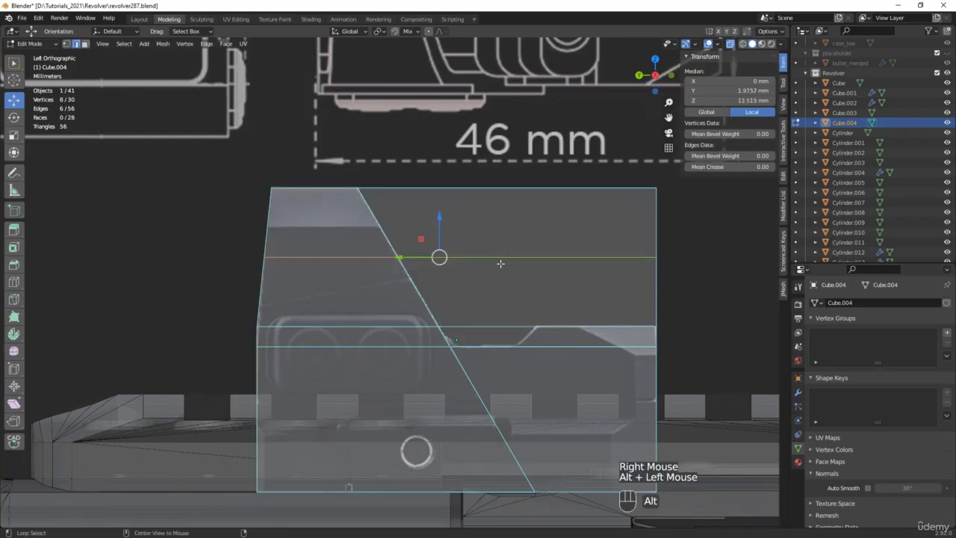
pyautogui.click(14, 367)
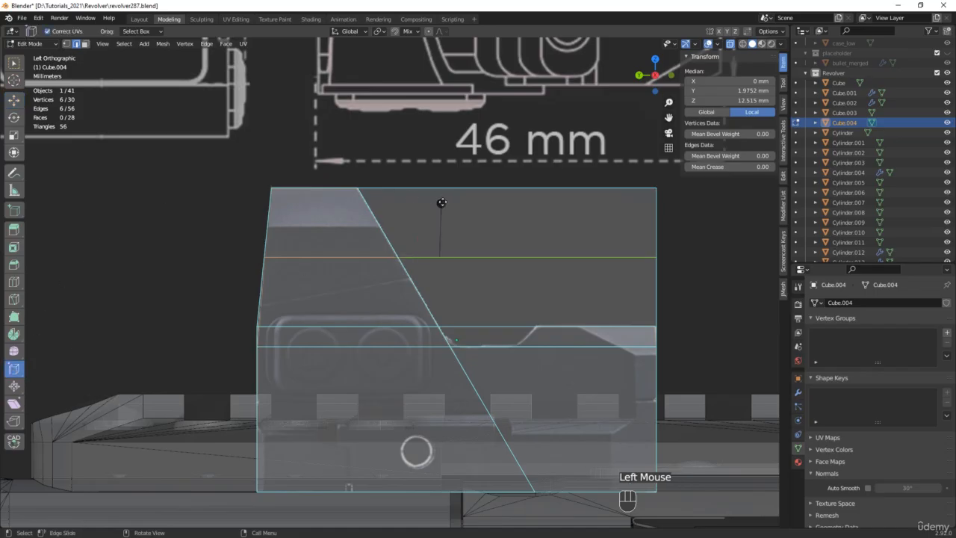
pyautogui.moveTo(442, 203); pyautogui.dragTo(450, 157)
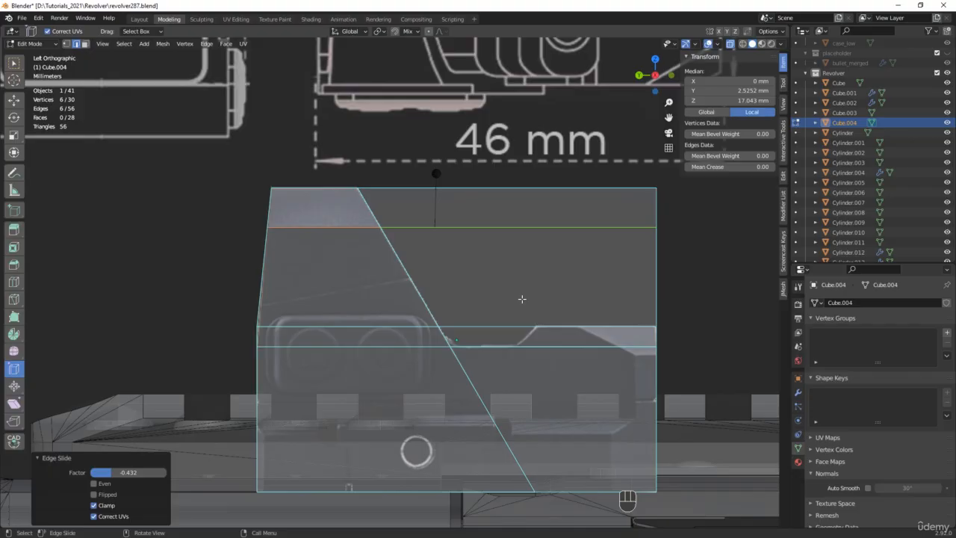
pyautogui.hotkey('ctrl', 'alt', 's')
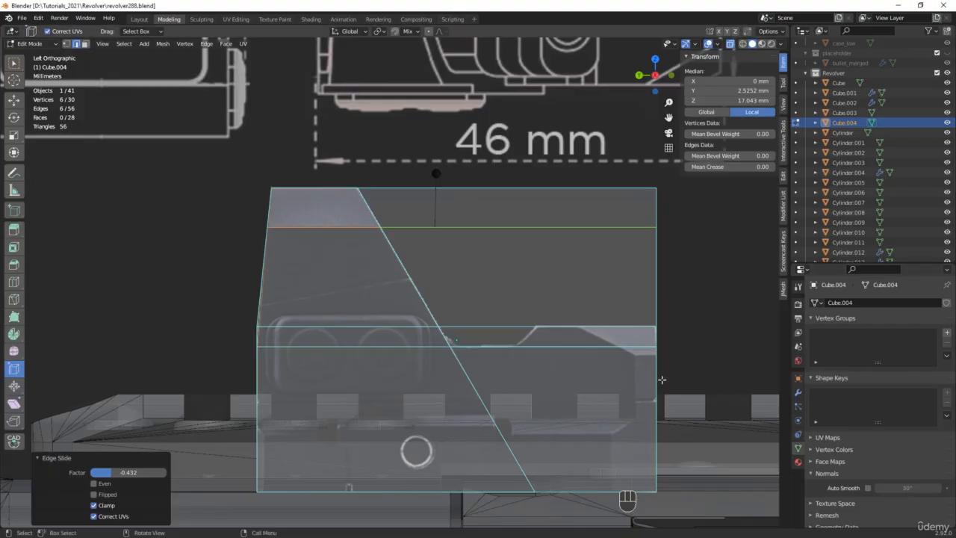
# Leave Edit Mode and hide the top rail, Cube.002, and the small slot pieces, Cube.003
pyautogui.scroll(-3, 653, 432)
pyautogui.press('Tab')
pyautogui.click(668, 435)
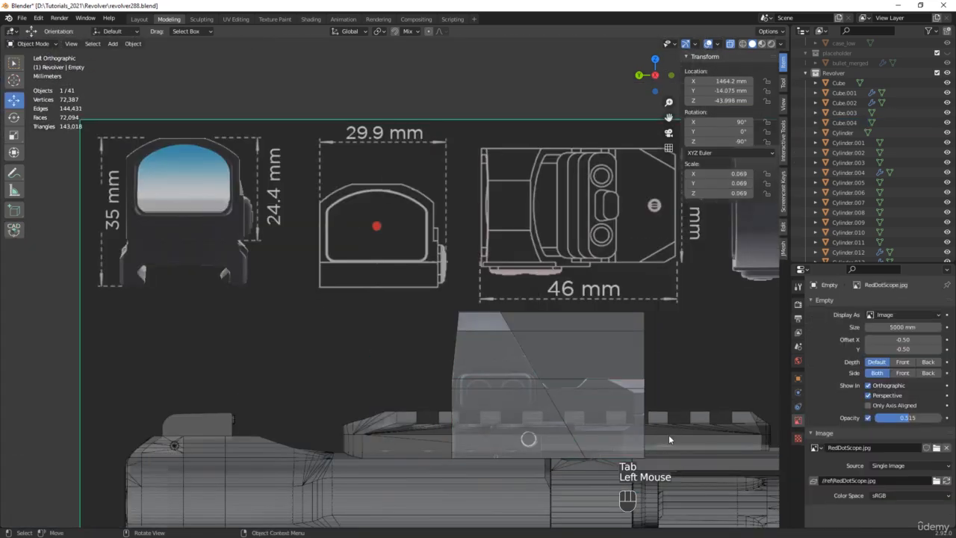
pyautogui.click(669, 434)
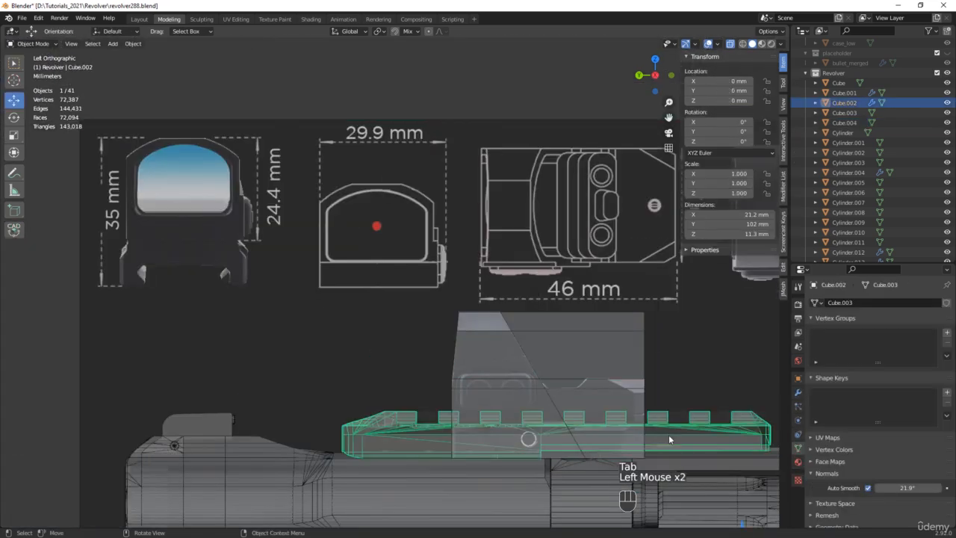
pyautogui.click(946, 103)
pyautogui.click(426, 427)
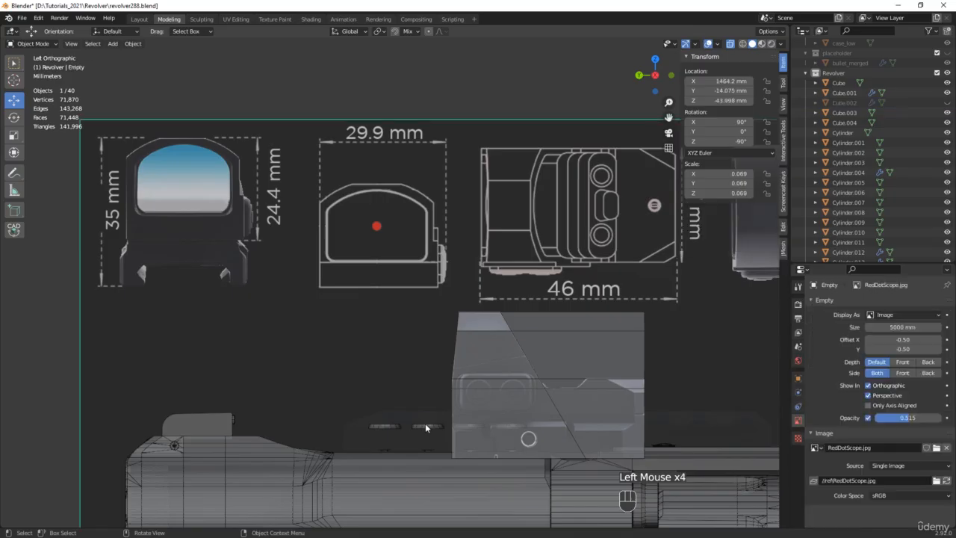
pyautogui.click(426, 427)
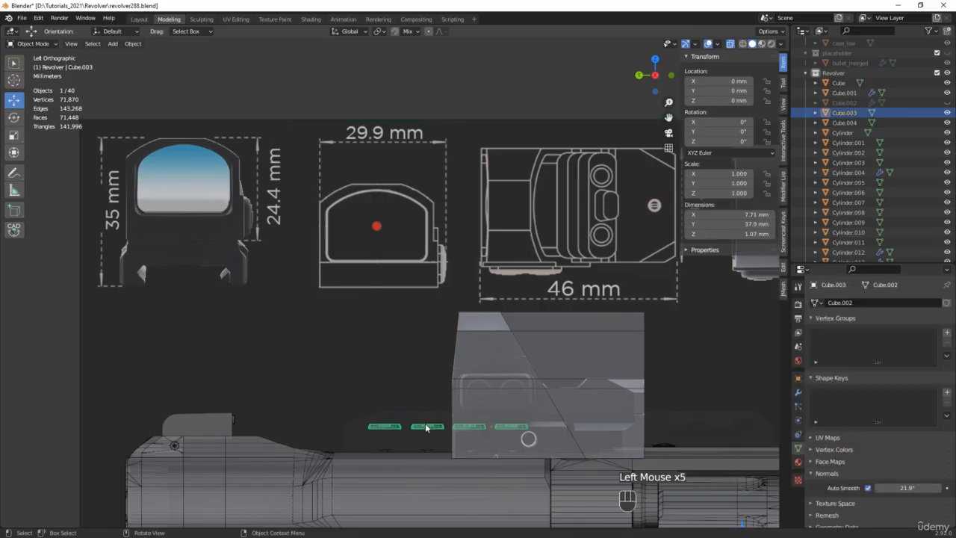
pyautogui.click(946, 112)
# Reopen the scope block, Cube.004, in Edit Mode and subdivide its lowest upright and slanted edges with one cut
pyautogui.scroll(4, 623, 443)
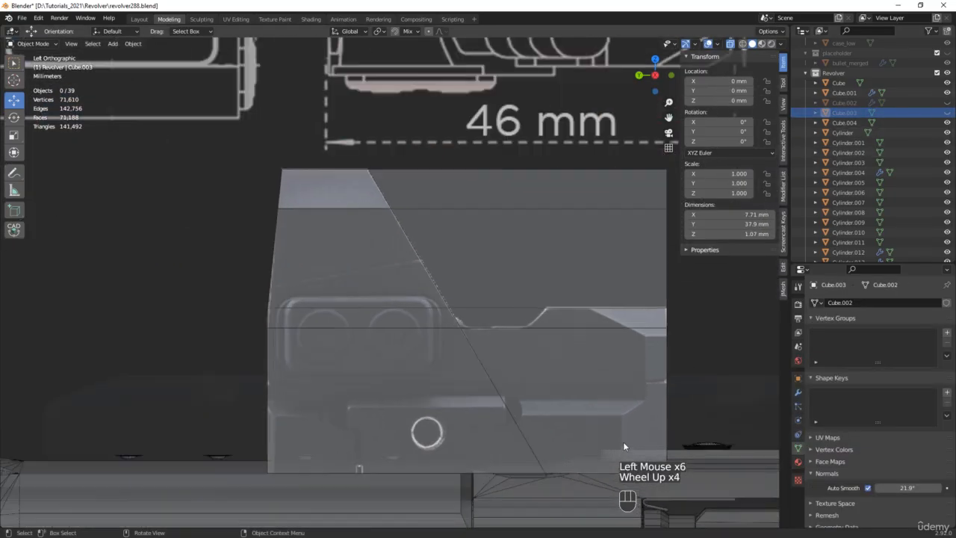
pyautogui.keyDown('shift'); pyautogui.moveTo(599, 450); pyautogui.dragTo(546, 314, button='middle'); pyautogui.keyUp('shift')
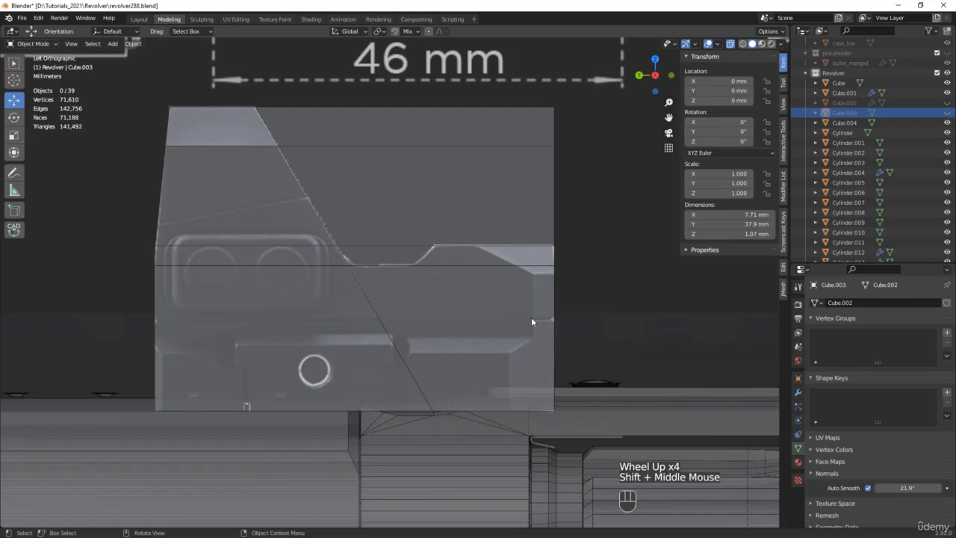
pyautogui.click(379, 322)
pyautogui.click(382, 320)
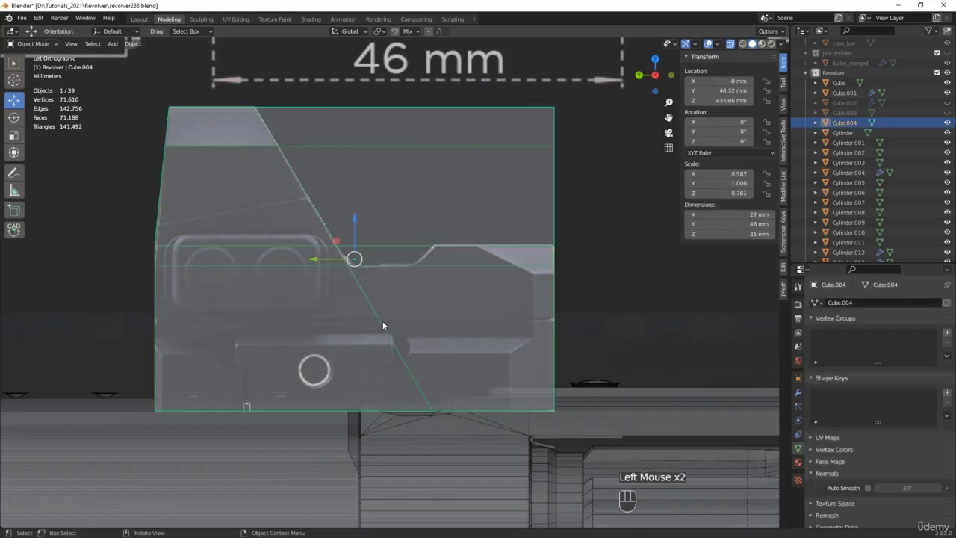
pyautogui.press('Tab')
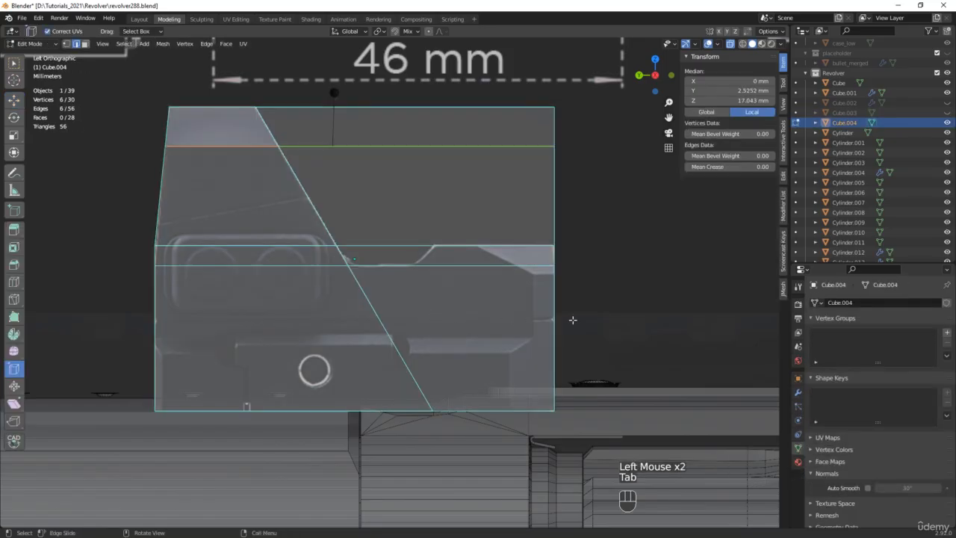
pyautogui.press('2')
pyautogui.moveTo(631, 316); pyautogui.dragTo(99, 313)
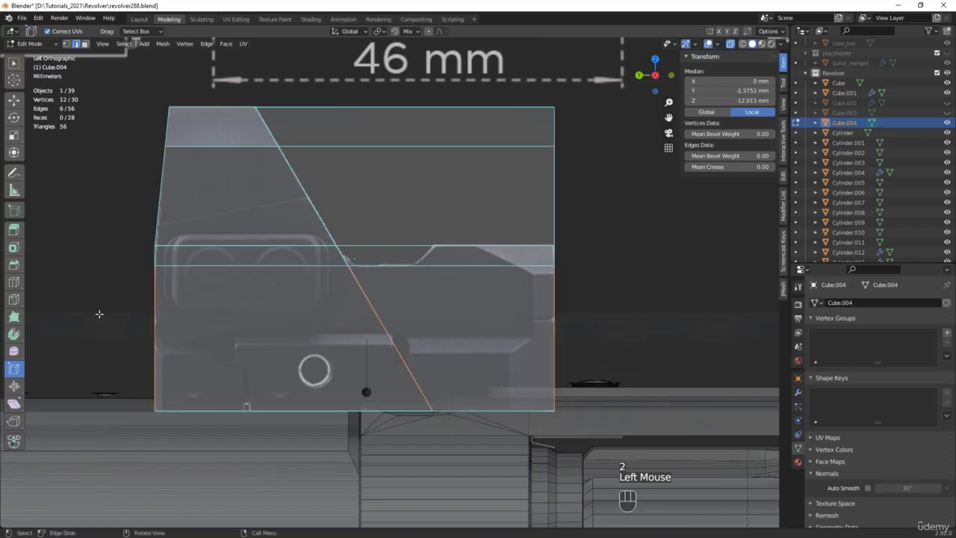
pyautogui.rightClick(211, 316)
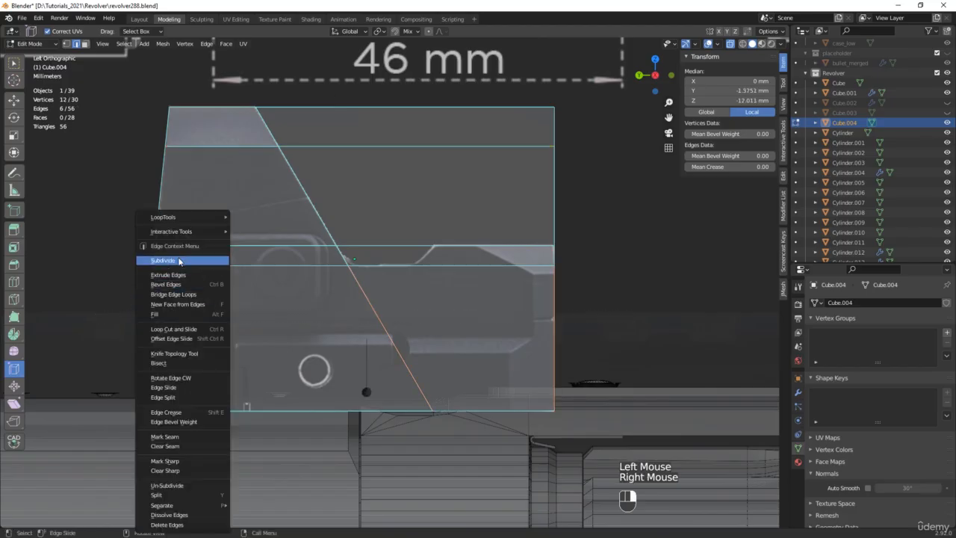
pyautogui.click(180, 260)
# Edge Slide the new lower loop upward by a factor of -0.256 to the bottom border of the sight's main body
pyautogui.keyDown('alt'); pyautogui.click(418, 338); pyautogui.keyUp('alt')
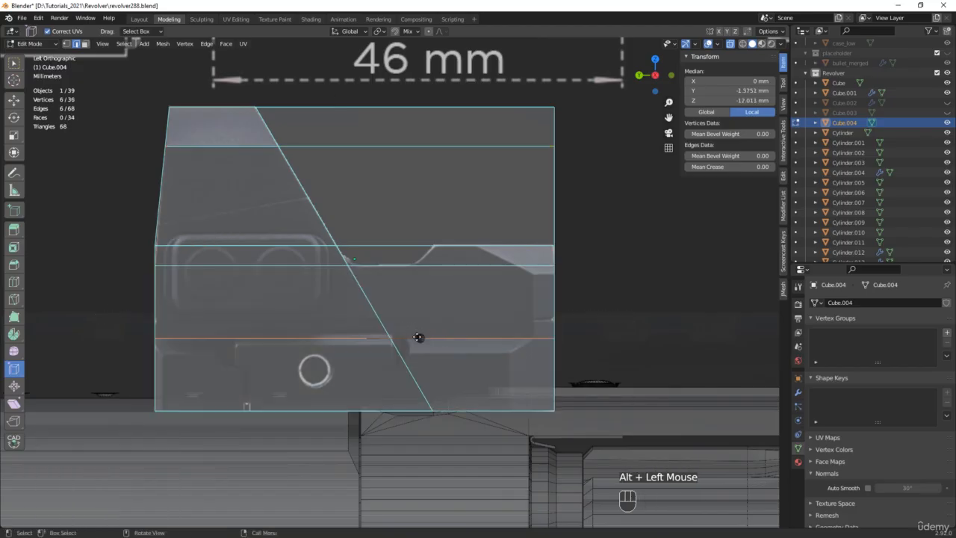
pyautogui.scroll(2, 418, 338)
pyautogui.moveTo(468, 338)
pyautogui.mouseDown(button='middle')
pyautogui.moveTo(455, 338)
pyautogui.moveTo(464, 338)
pyautogui.mouseUp(button='middle')
pyautogui.moveTo(417, 337); pyautogui.dragTo(434, 291)
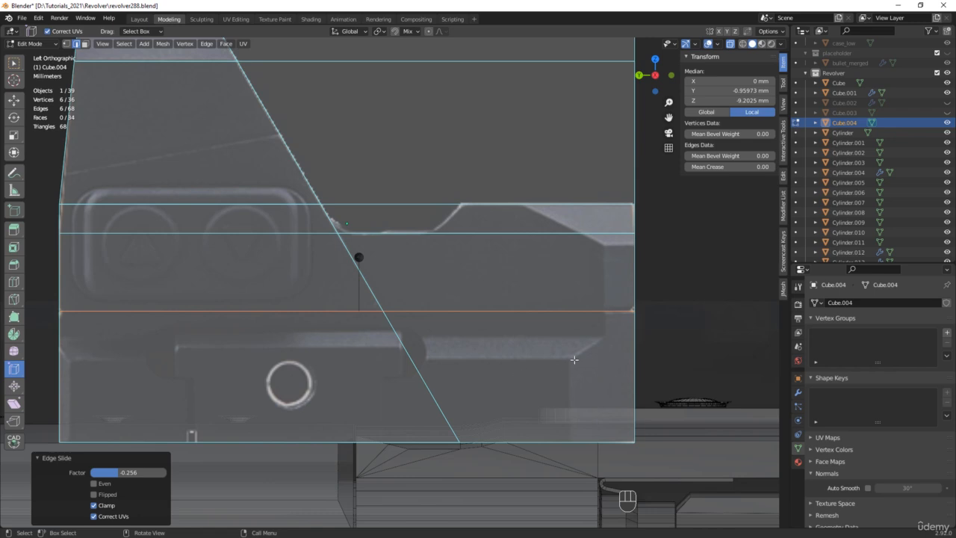
# Subdivide the upright and slanted edges of the scope's bottom band once, then Edge Slide the new loop upward by -0.259 to the mount's ledge
pyautogui.scroll(-2, 460, 349)
pyautogui.click(150, 352)
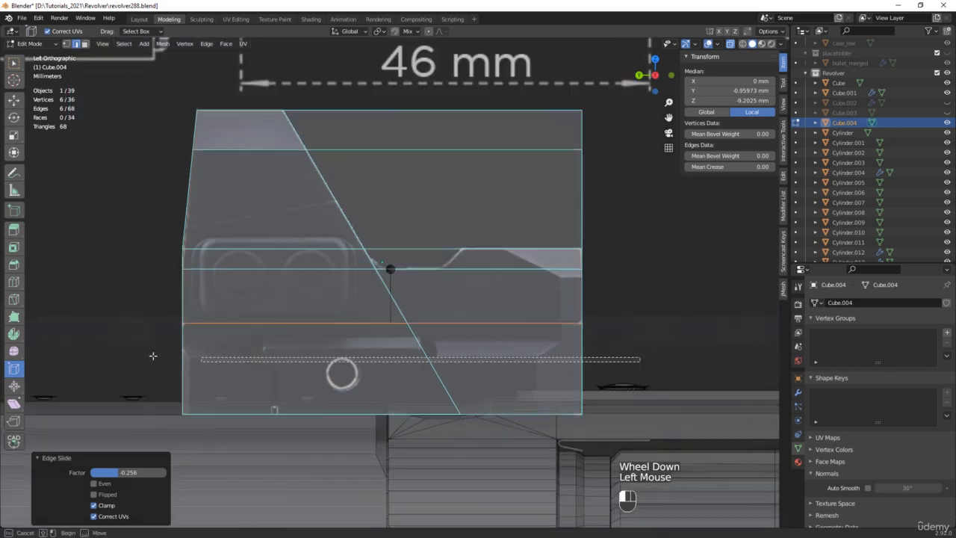
pyautogui.rightClick(210, 352)
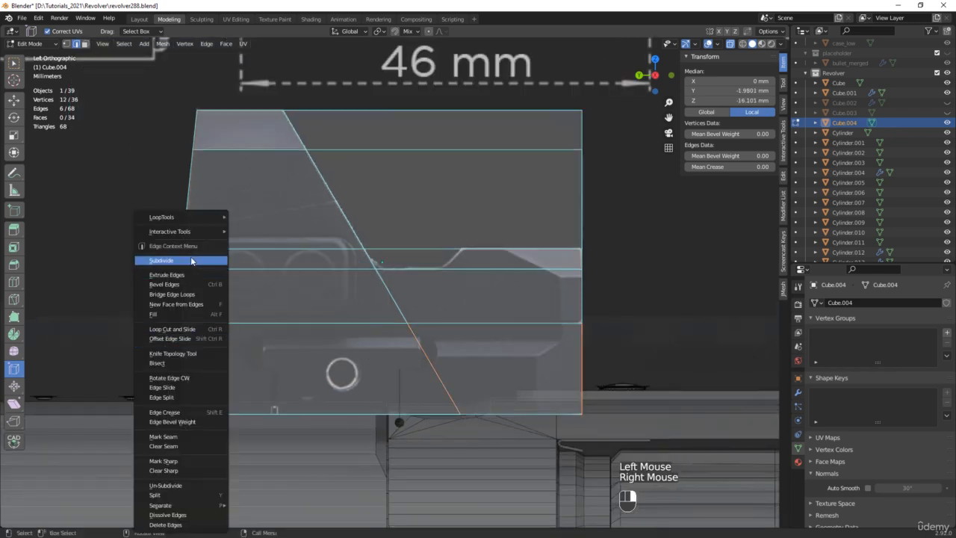
pyautogui.click(161, 260)
pyautogui.keyDown('alt'); pyautogui.click(454, 368); pyautogui.keyUp('alt')
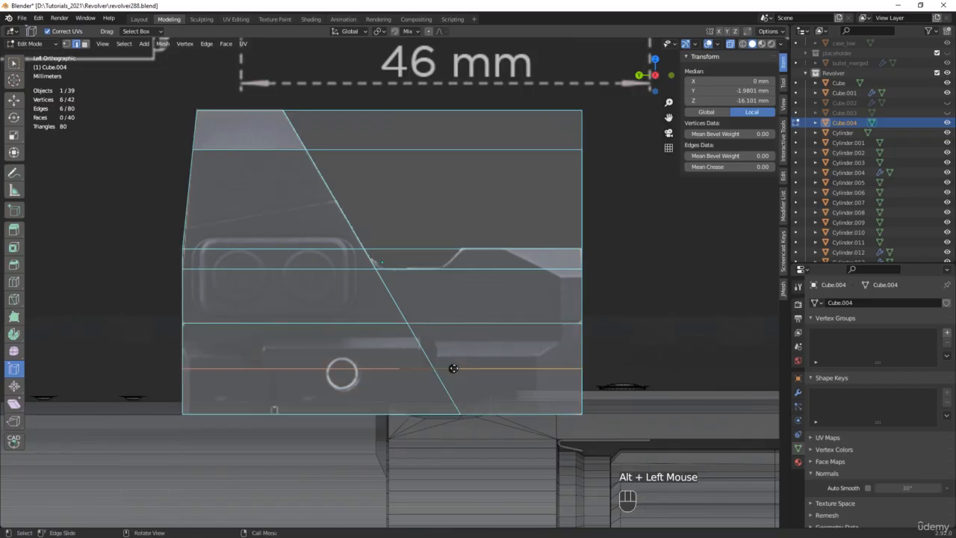
pyautogui.moveTo(452, 368); pyautogui.dragTo(455, 349)
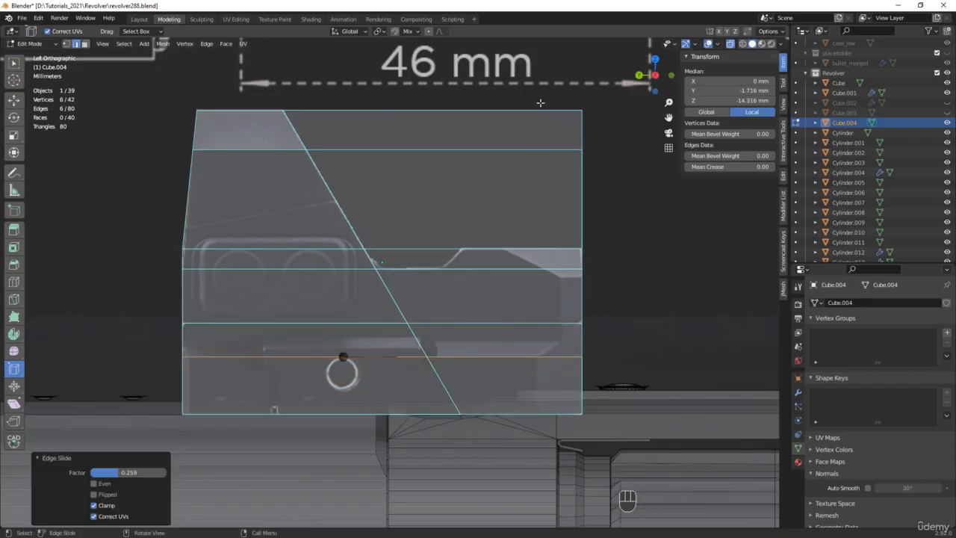
# Subdivide the horizontal edges between the slanted loop and the block's rear end with one cut
pyautogui.moveTo(553, 93); pyautogui.dragTo(536, 454)
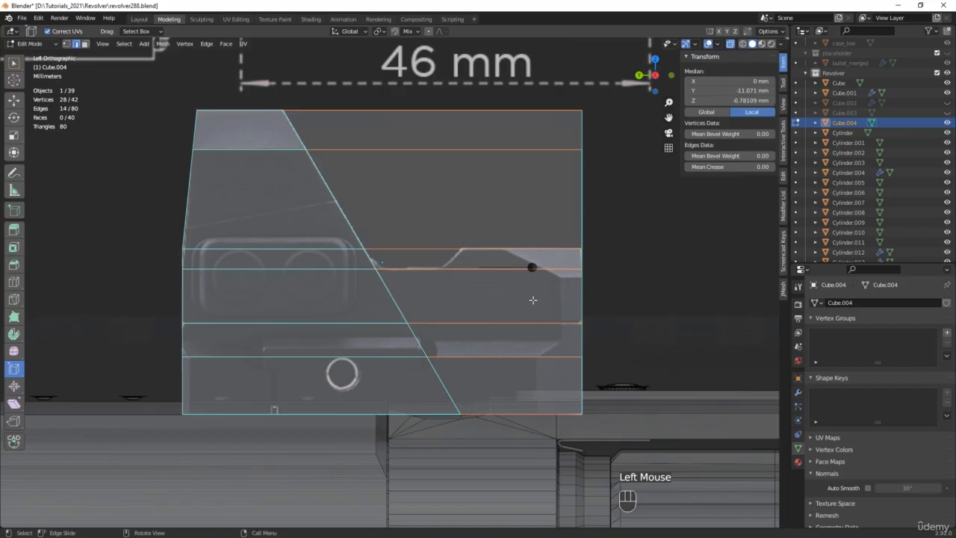
pyautogui.rightClick(484, 287)
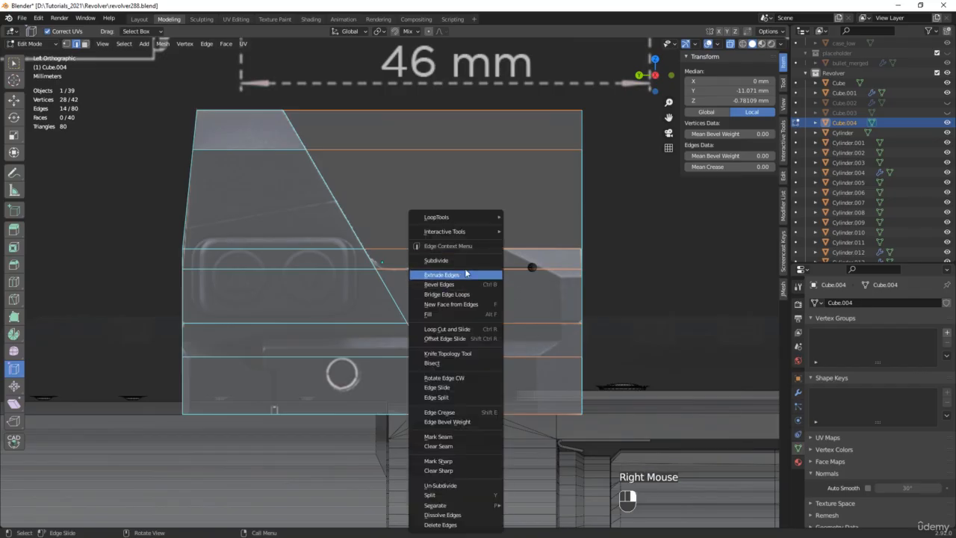
pyautogui.click(460, 259)
# Flatten the new slanted loop by scaling it to 0 along Y, and move it -9.5172 mm along Y to the rear bevel's corner
pyautogui.keyDown('alt'); pyautogui.click(487, 294); pyautogui.keyUp('alt')
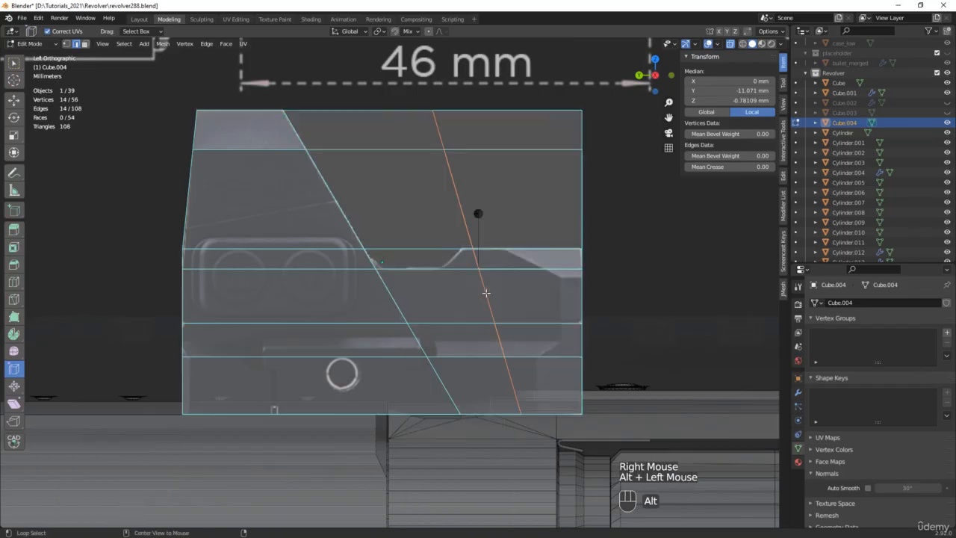
pyautogui.press('s')
pyautogui.press('y')
pyautogui.press('0')
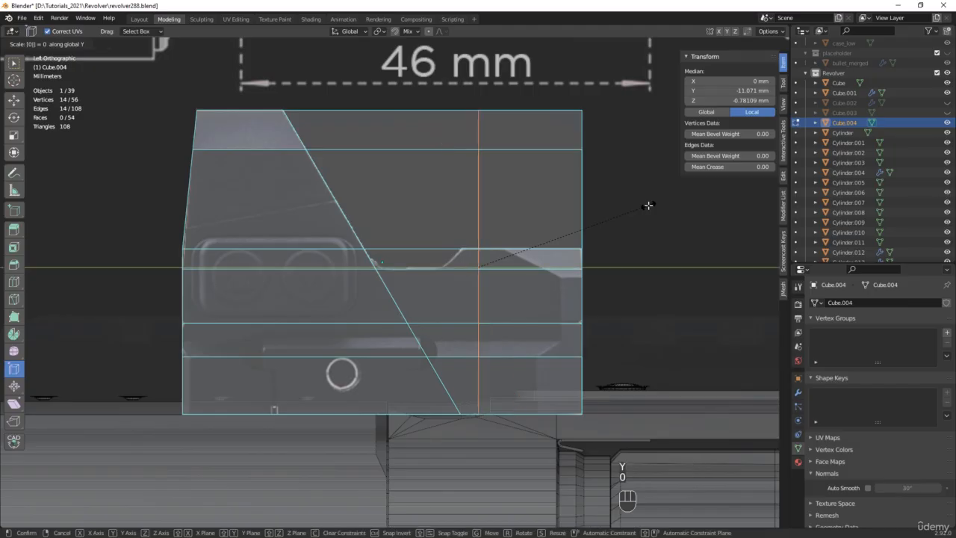
pyautogui.click(649, 204)
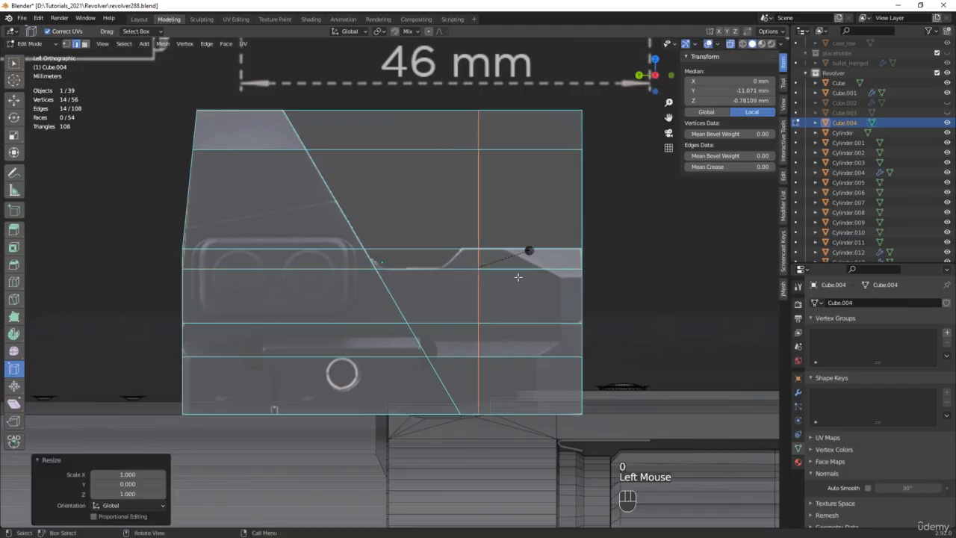
pyautogui.press('w')
pyautogui.moveTo(443, 268); pyautogui.dragTo(528, 269)
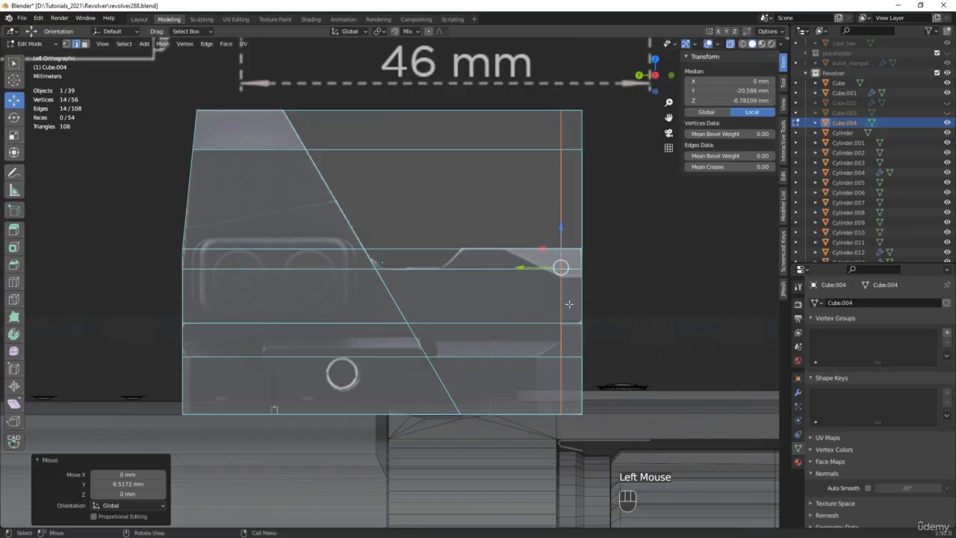
# Subdivide the upright edges of the main body's rear strip once and raise the new vertices to the reference bevel's lower corner at Z -2.2416 mm
pyautogui.scroll(2, 553, 264)
pyautogui.scroll(1, 551, 372)
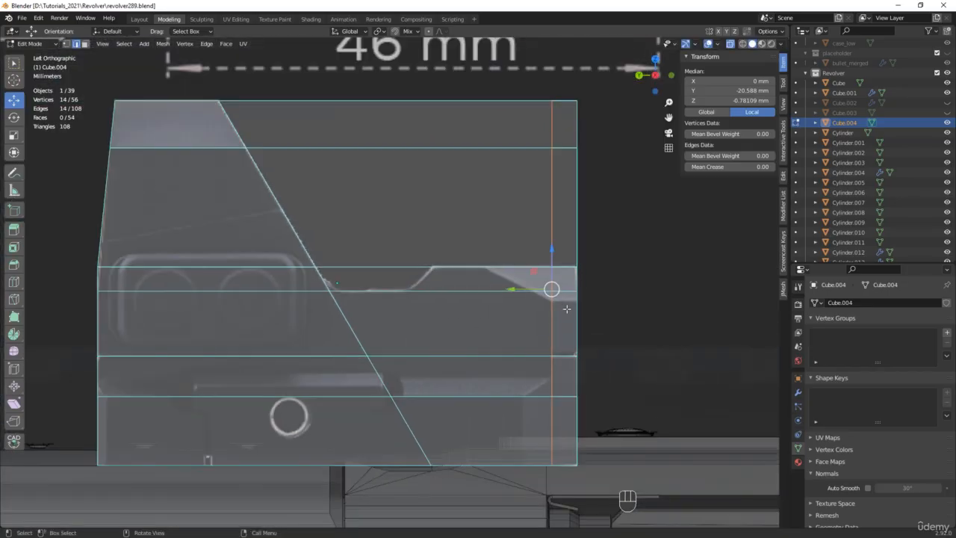
pyautogui.click(513, 309)
pyautogui.rightClick(514, 305)
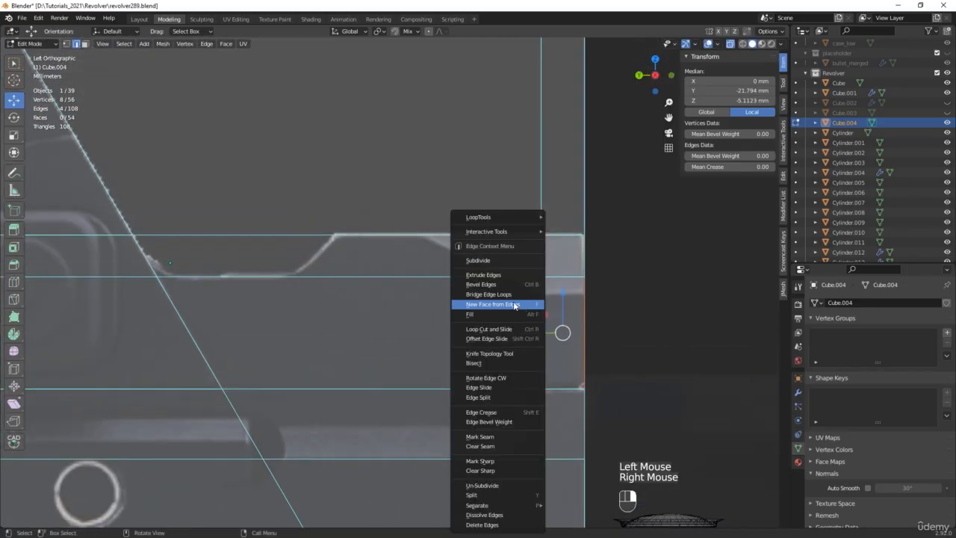
pyautogui.click(492, 260)
pyautogui.press('1')
pyautogui.click(552, 320)
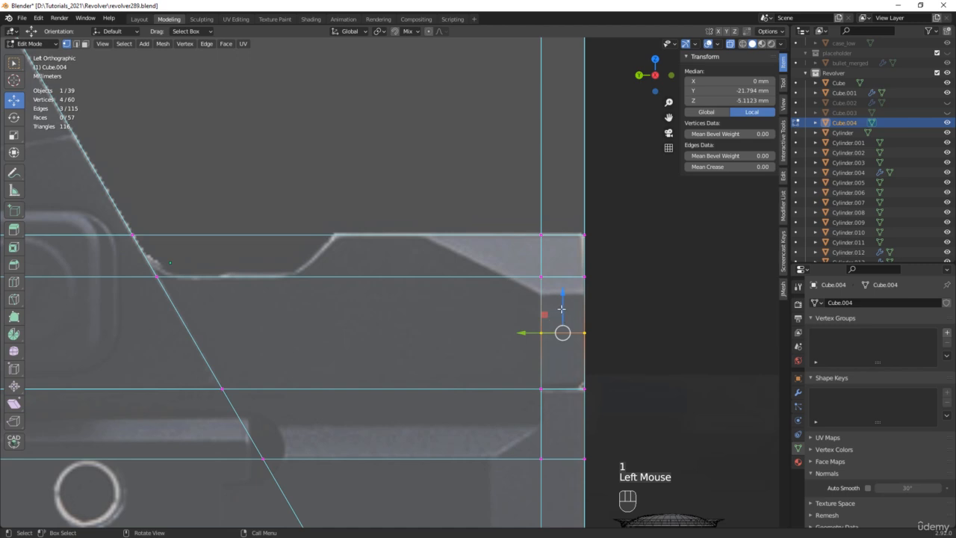
pyautogui.moveTo(561, 309); pyautogui.dragTo(567, 268)
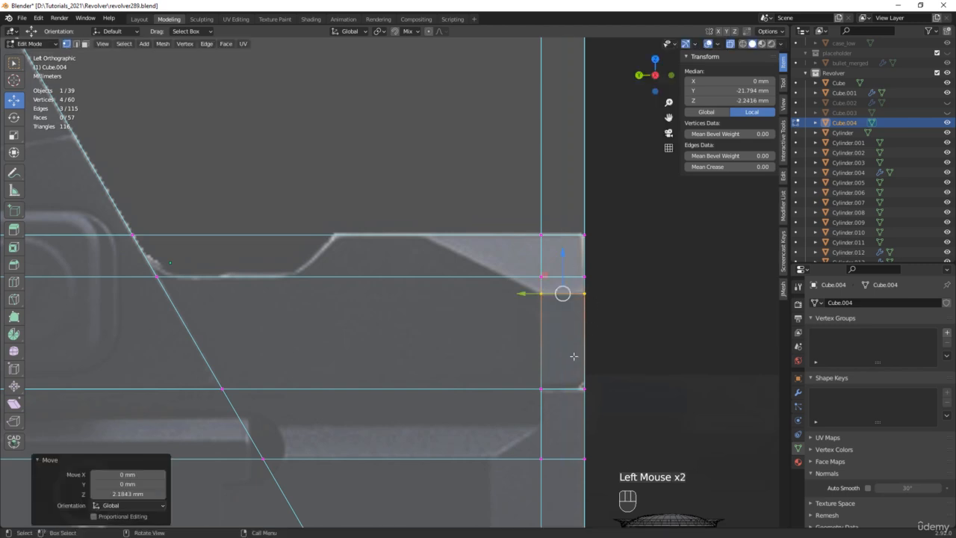
# Knife-cut the rear bevel's slanted edge from the raised inner vertex up to the body's upper loop
pyautogui.press('k')
pyautogui.click(540, 293)
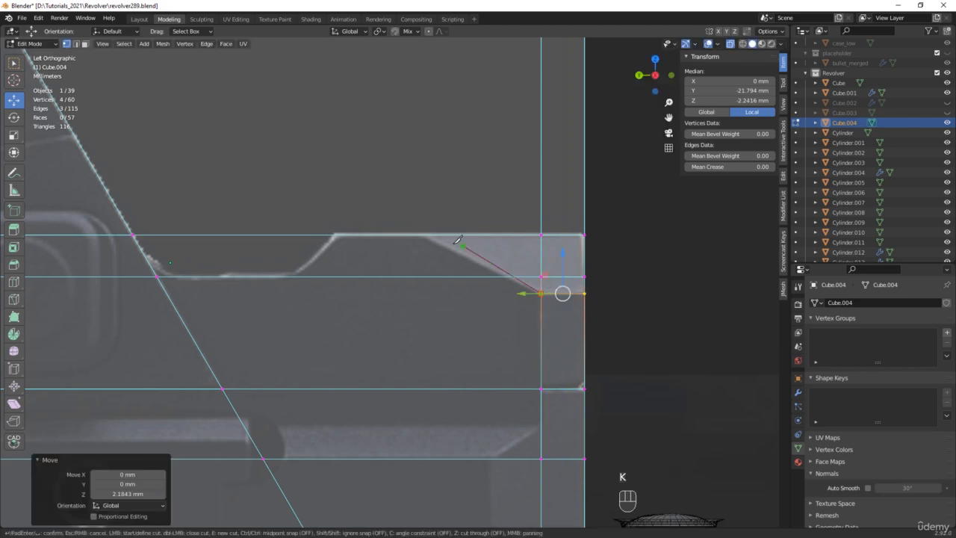
pyautogui.click(429, 234)
pyautogui.press('Return')
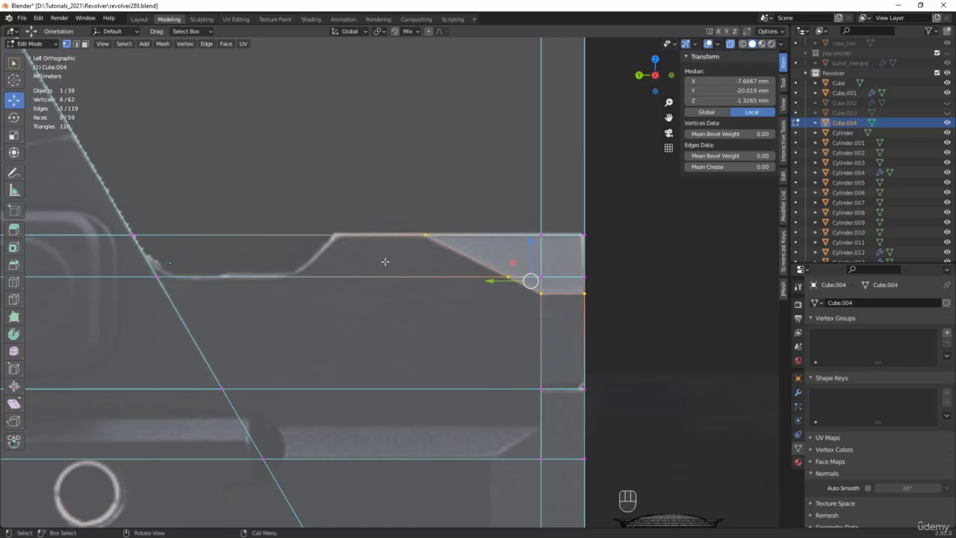
# Knife-cut the slope at the rear end of the notch, between the notch floor loop and the body's upper loop
pyautogui.press('k')
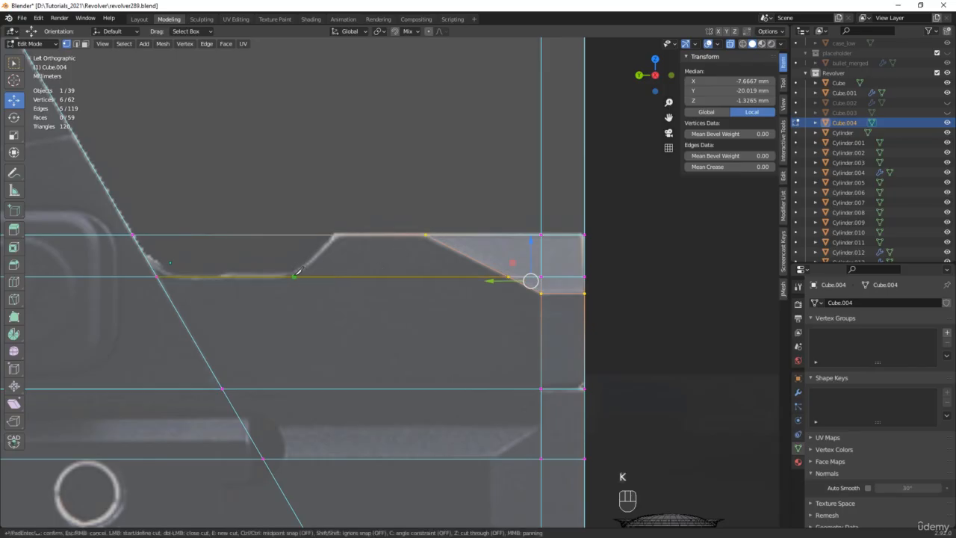
pyautogui.click(295, 276)
pyautogui.click(336, 235)
pyautogui.press('Return')
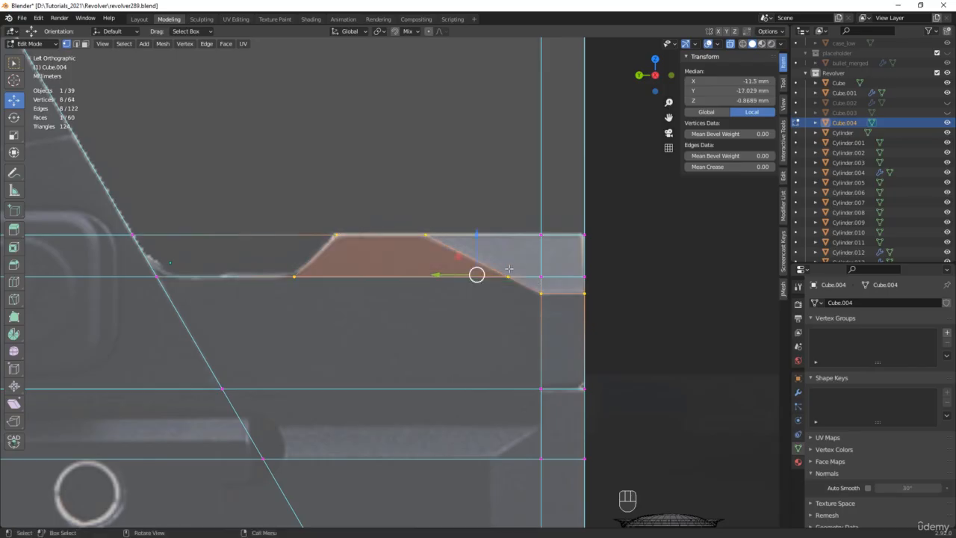
# Subdivide all the widthwise edges of the scope block with one cut to split it lengthwise down the middle
pyautogui.moveTo(519, 265); pyautogui.dragTo(554, 182, button='middle')
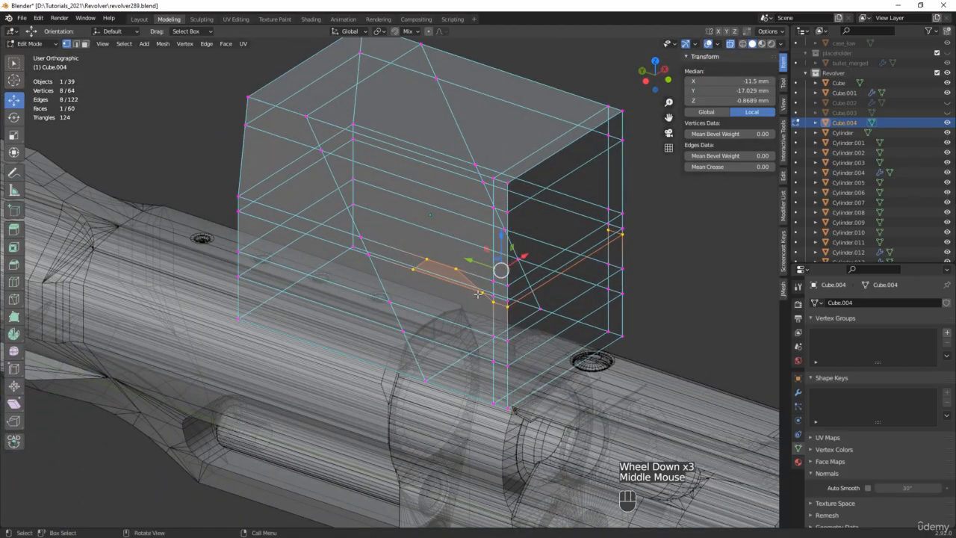
pyautogui.keyDown('ctrl'); pyautogui.keyDown('alt'); pyautogui.click(545, 159); pyautogui.keyUp('alt'); pyautogui.keyUp('ctrl')
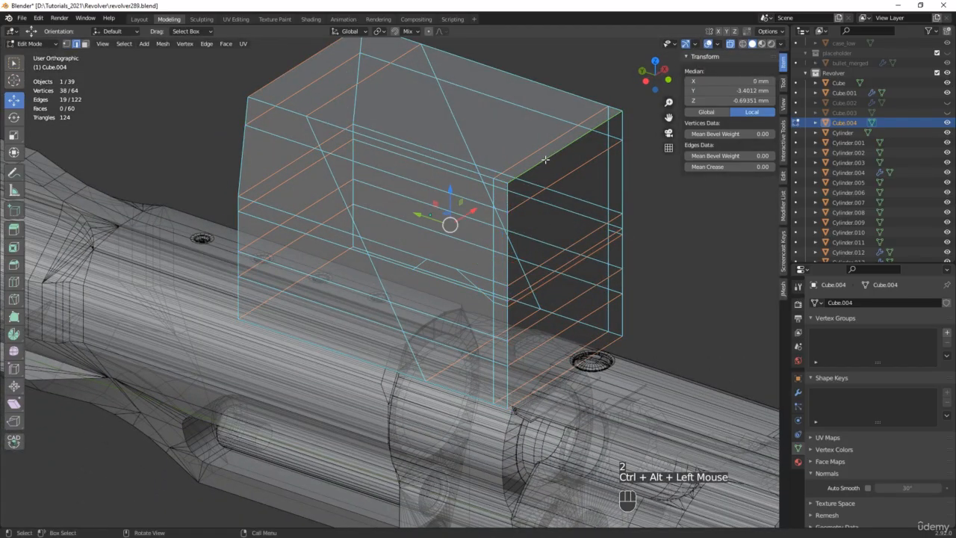
pyautogui.rightClick(545, 159)
pyautogui.click(545, 160)
# Delete the vertices of the uncut half of the scope block, keeping the half with the knife cuts
pyautogui.moveTo(545, 160); pyautogui.dragTo(521, 418, button='middle')
pyautogui.press('1')
pyautogui.moveTo(512, 408); pyautogui.dragTo(638, 38)
pyautogui.press('x')
pyautogui.click(594, 140)
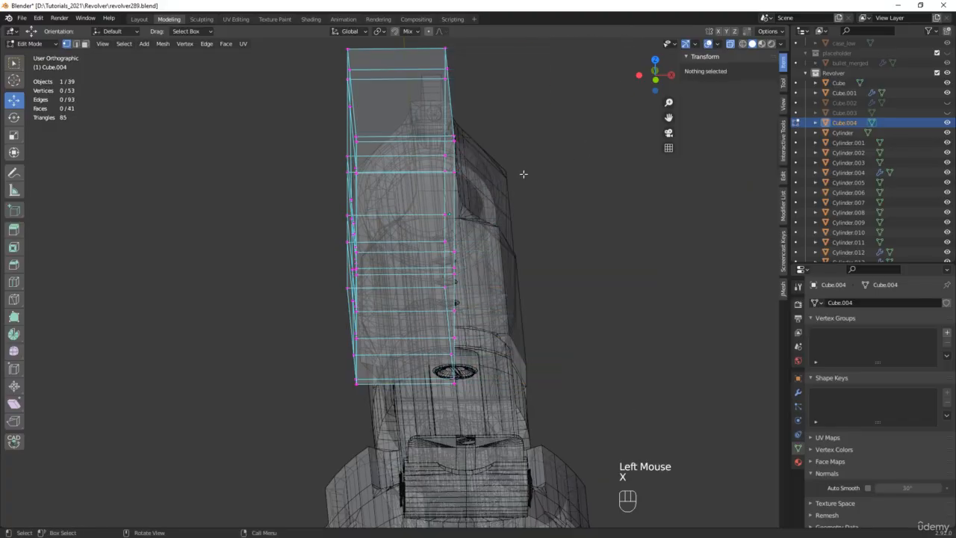
# Delete the faces behind the slanted edge and above the body's upper loop
pyautogui.moveTo(522, 175); pyautogui.dragTo(498, 247, button='middle')
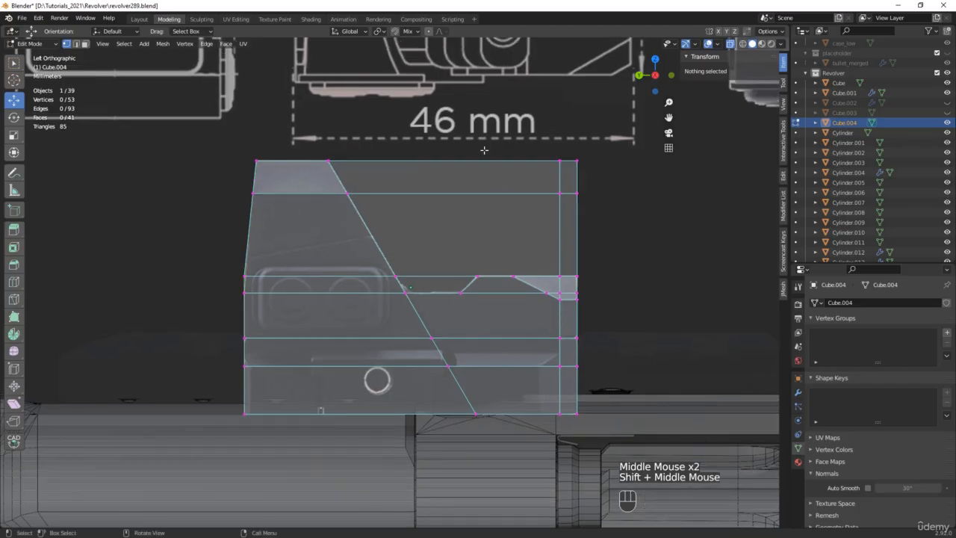
pyautogui.press('3')
pyautogui.moveTo(417, 137); pyautogui.dragTo(619, 256)
pyautogui.press('x')
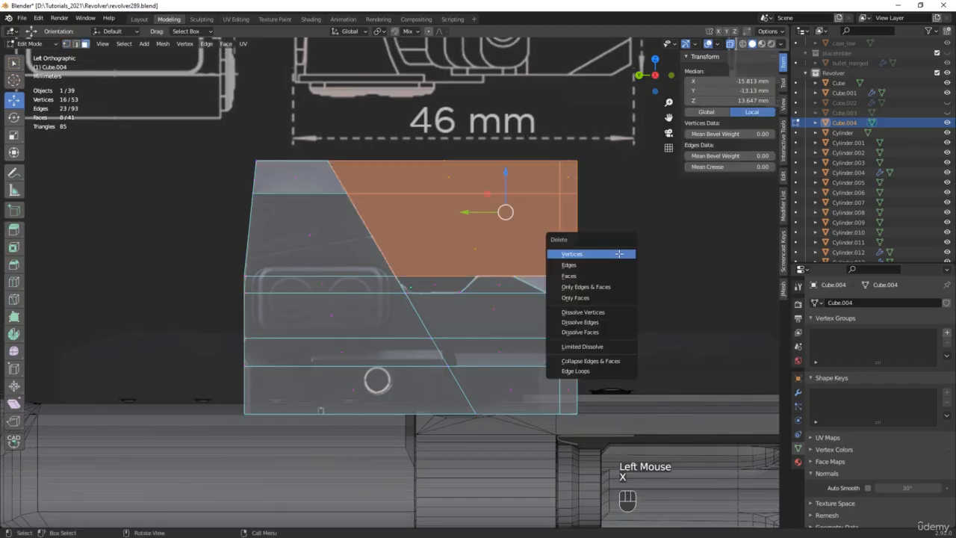
pyautogui.click(602, 278)
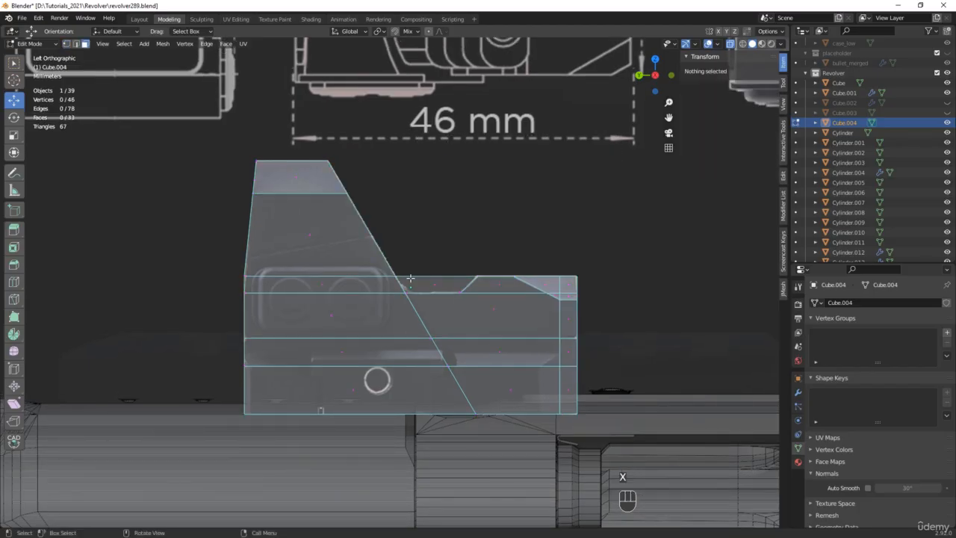
# Delete the side face filling the notch between the slanted lens housing and the rear hump
pyautogui.scroll(3, 472, 300)
pyautogui.click(472, 300)
pyautogui.press('x')
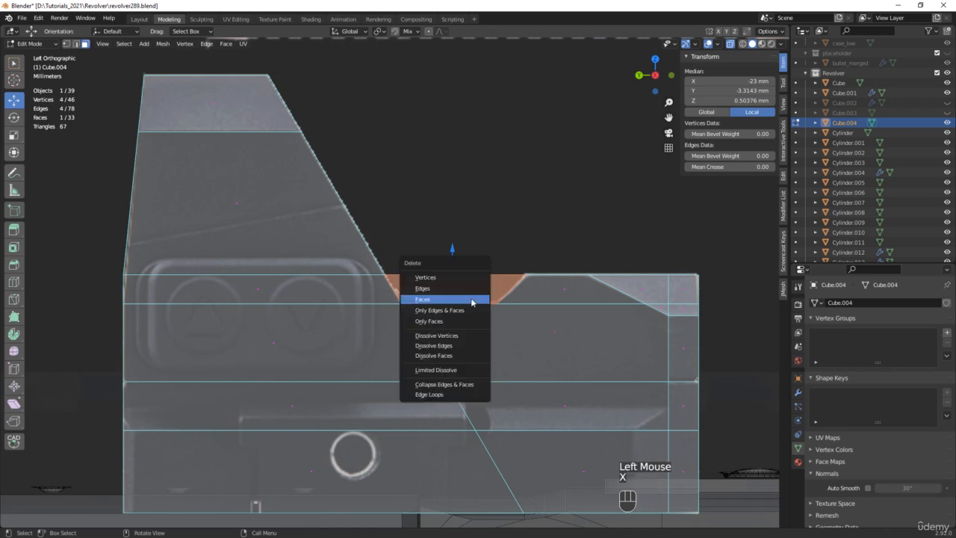
pyautogui.click(469, 300)
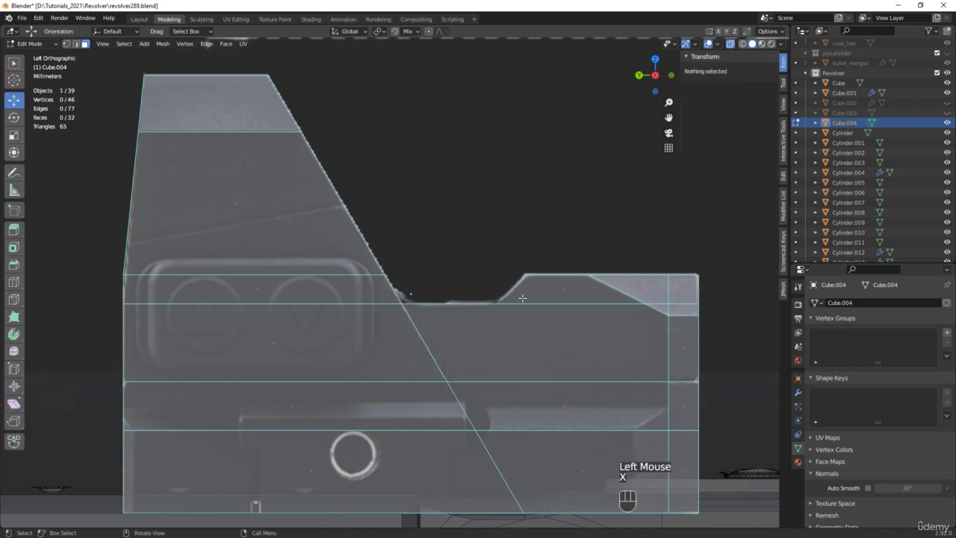
# Dissolve the four leftover horizontal and vertical edges crossing the rear bevel's side face
pyautogui.scroll(3, 685, 306)
pyautogui.click(670, 303)
pyautogui.keyDown('shift'); pyautogui.click(671, 303); pyautogui.keyUp('shift')
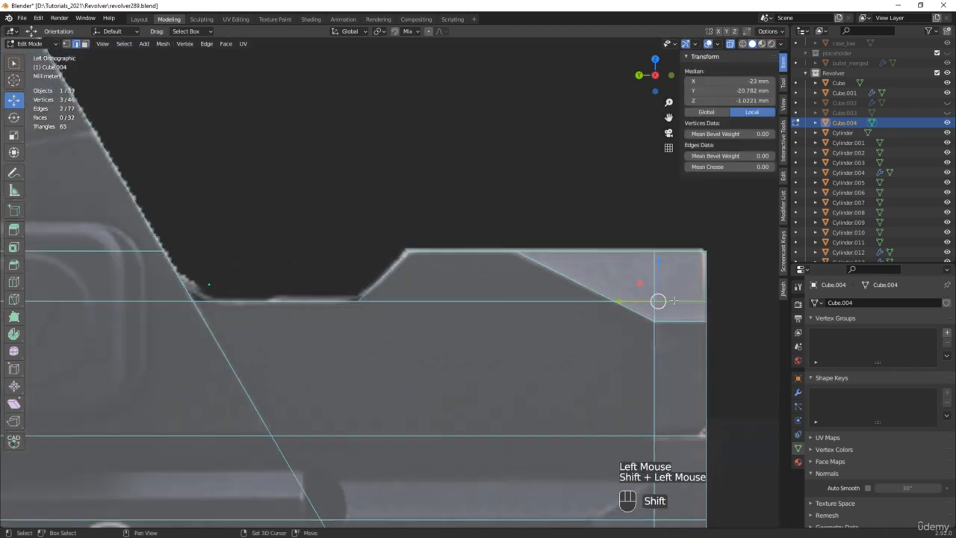
pyautogui.keyDown('shift'); pyautogui.click(651, 276); pyautogui.keyUp('shift')
pyautogui.keyDown('shift'); pyautogui.click(654, 312); pyautogui.keyUp('shift')
pyautogui.press('x')
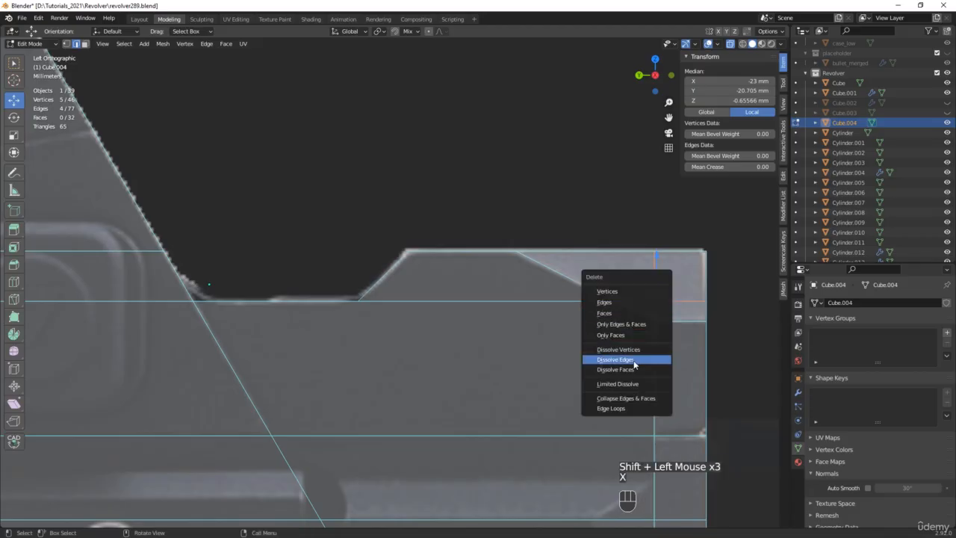
pyautogui.click(634, 362)
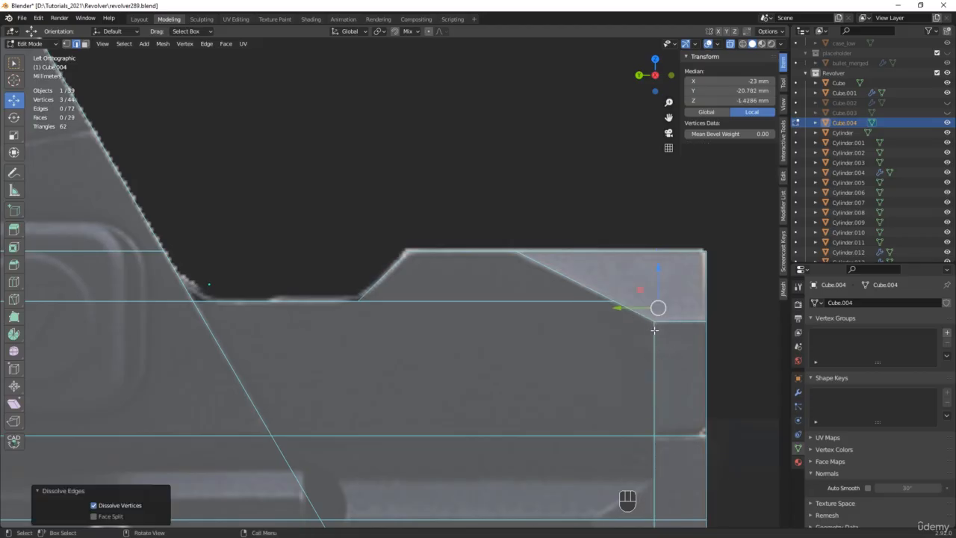
# Connect the bevel's lower corner vertex to the notch's lower rear vertex and dissolve the horizontal edge just above the connection
pyautogui.click(655, 329)
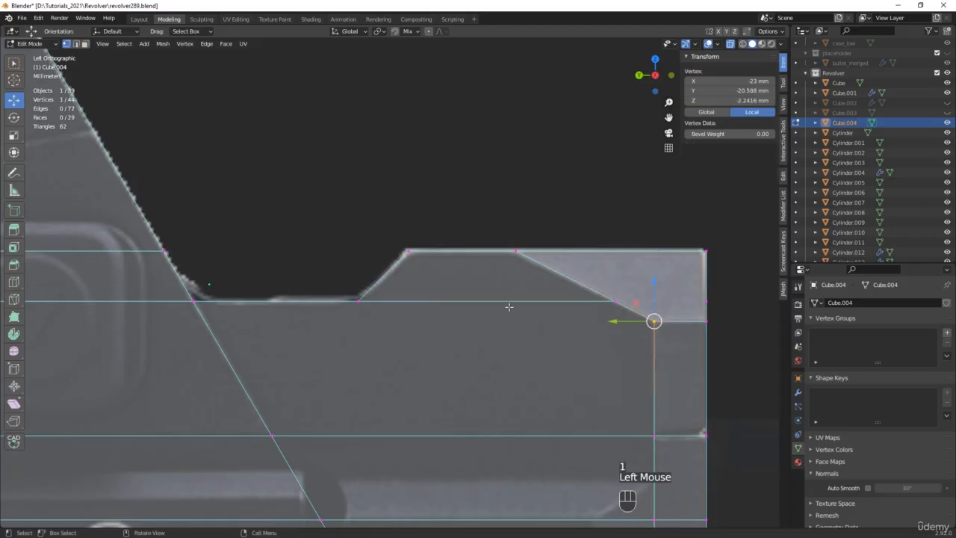
pyautogui.keyDown('shift'); pyautogui.click(376, 297); pyautogui.keyUp('shift')
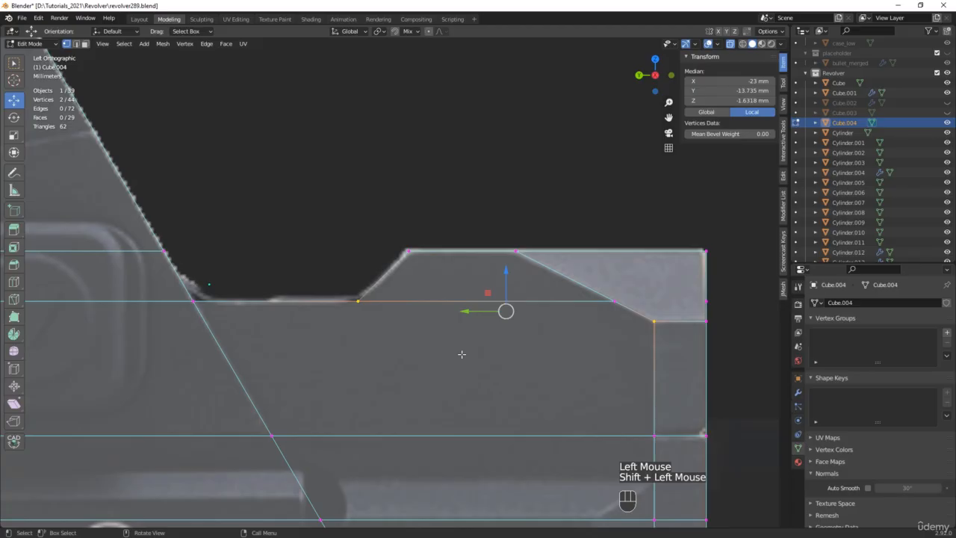
pyautogui.press('j')
pyautogui.press('2')
pyautogui.click(590, 302)
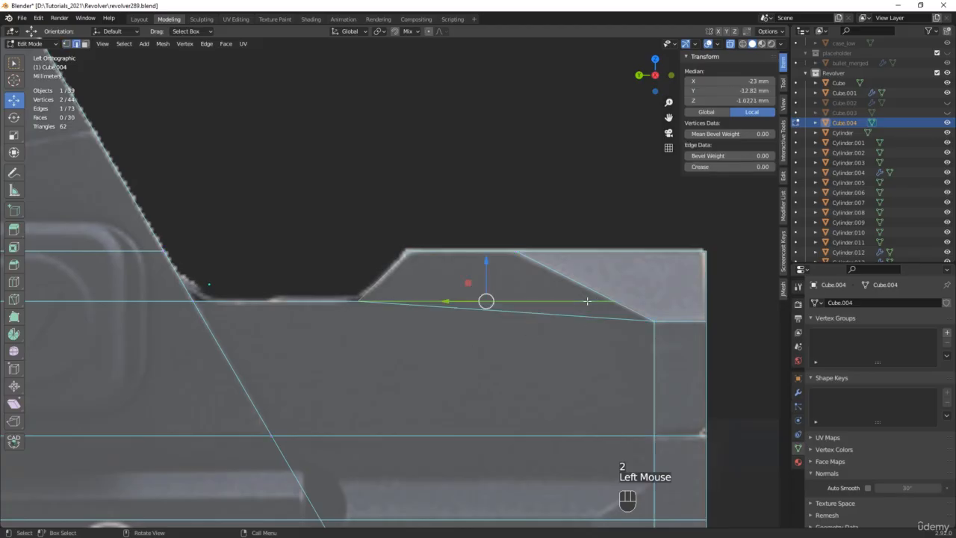
pyautogui.press('x')
pyautogui.click(587, 300)
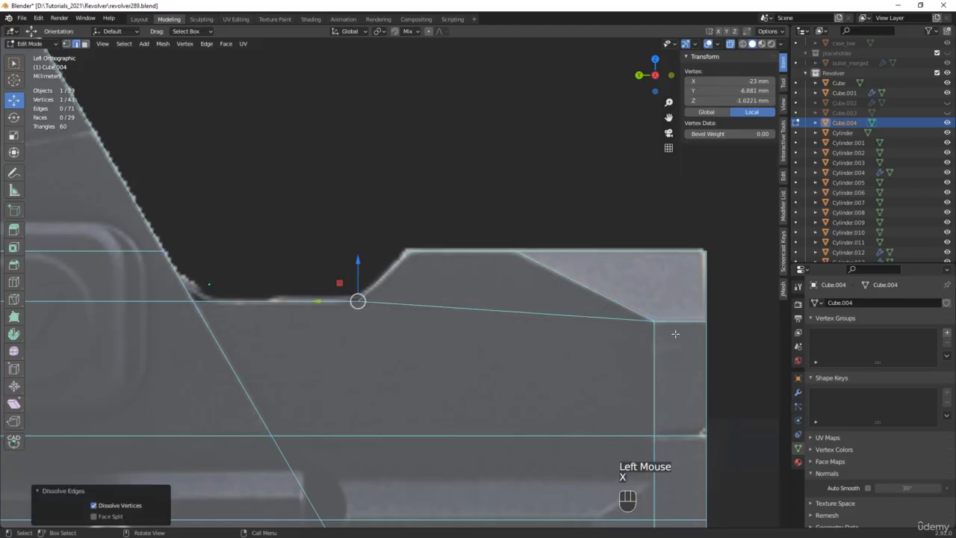
# Dissolve the loop crossing the lens housing's side and front just above the notch floor level
pyautogui.scroll(-3, 554, 319)
pyautogui.keyDown('shift'); pyautogui.moveTo(118, 287); pyautogui.dragTo(255, 294, button='middle'); pyautogui.keyUp('shift')
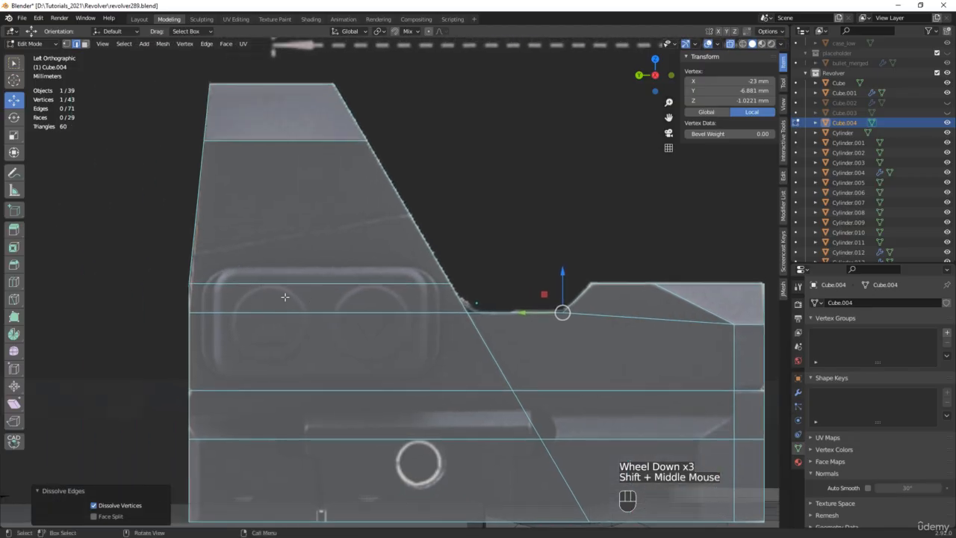
pyautogui.keyDown('alt'); pyautogui.click(258, 284); pyautogui.keyUp('alt')
pyautogui.moveTo(215, 251)
pyautogui.mouseDown(button='middle')
pyautogui.moveTo(214, 241)
pyautogui.moveTo(225, 247)
pyautogui.mouseUp(button='middle')
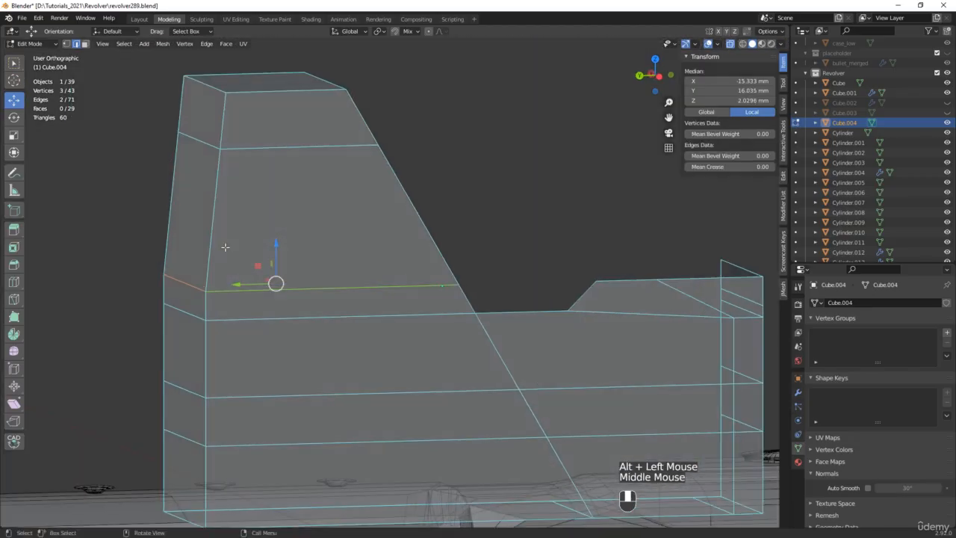
pyautogui.press('x')
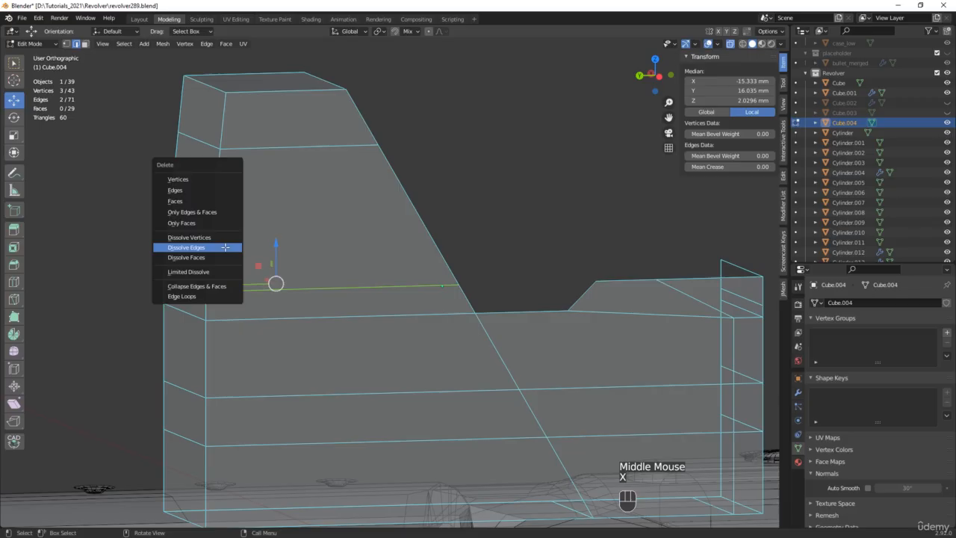
pyautogui.click(225, 247)
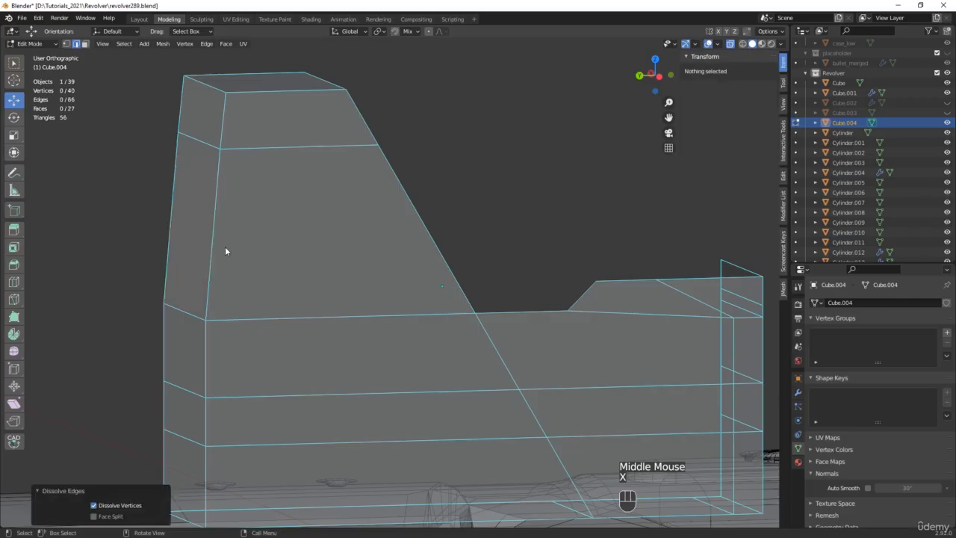
pyautogui.moveTo(318, 297); pyautogui.dragTo(395, 263, button='middle')
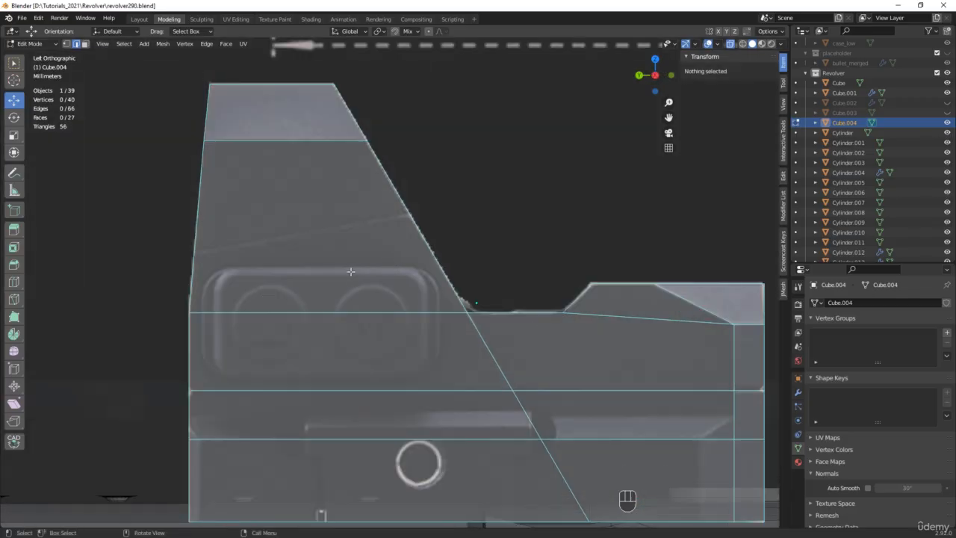
pyautogui.scroll(-3, 350, 271)
pyautogui.moveTo(350, 271); pyautogui.dragTo(446, 286, button='middle')
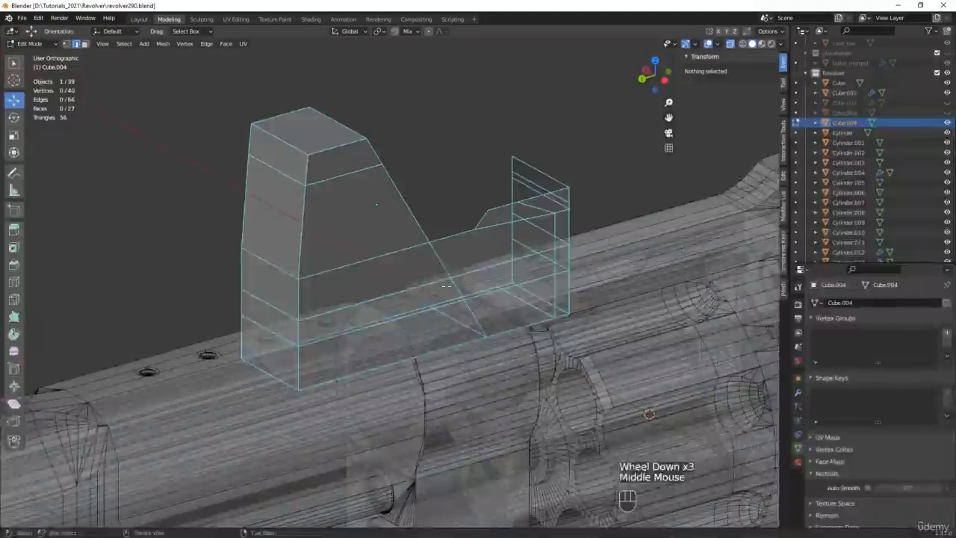
# Mirror the half scope block across the X axis and keep the mirror as a live modifier
pyautogui.press('Tab')
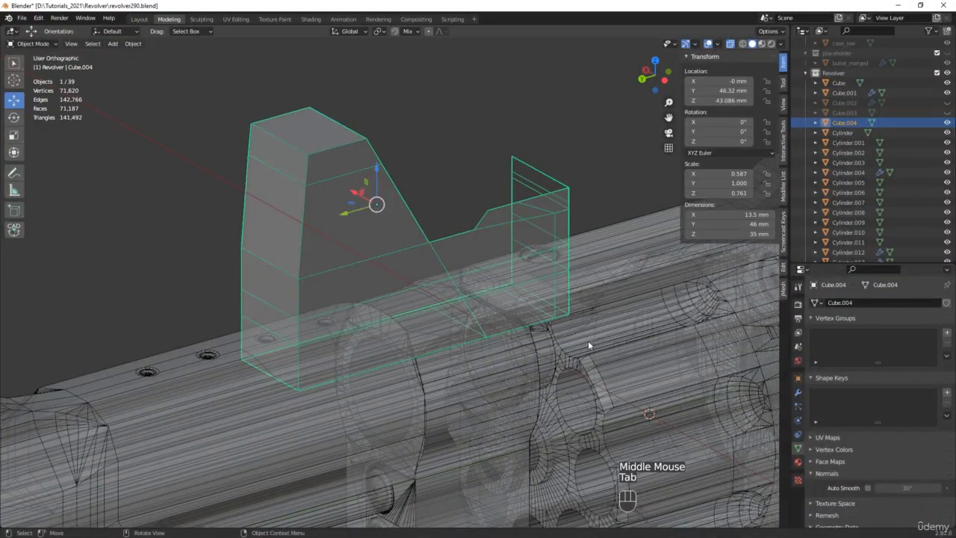
pyautogui.click(783, 294)
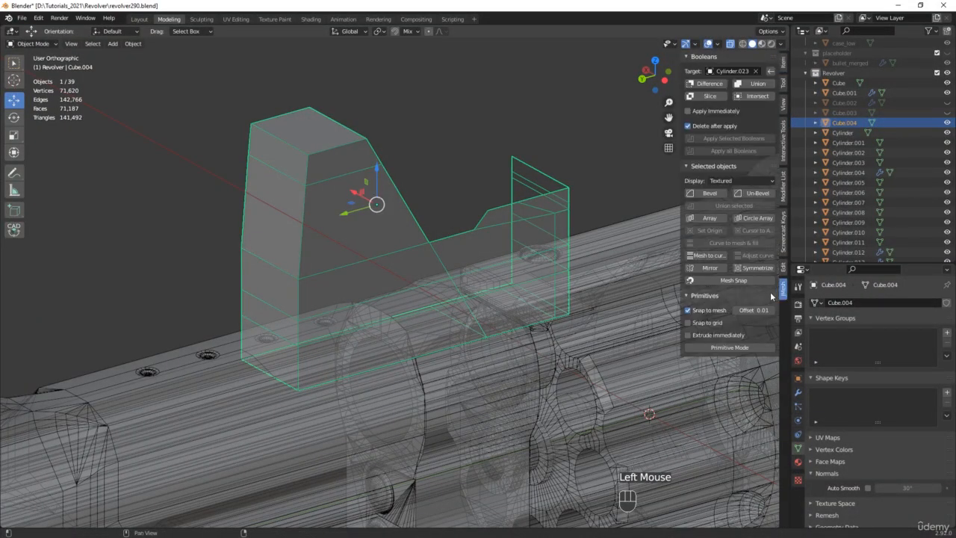
pyautogui.click(697, 268)
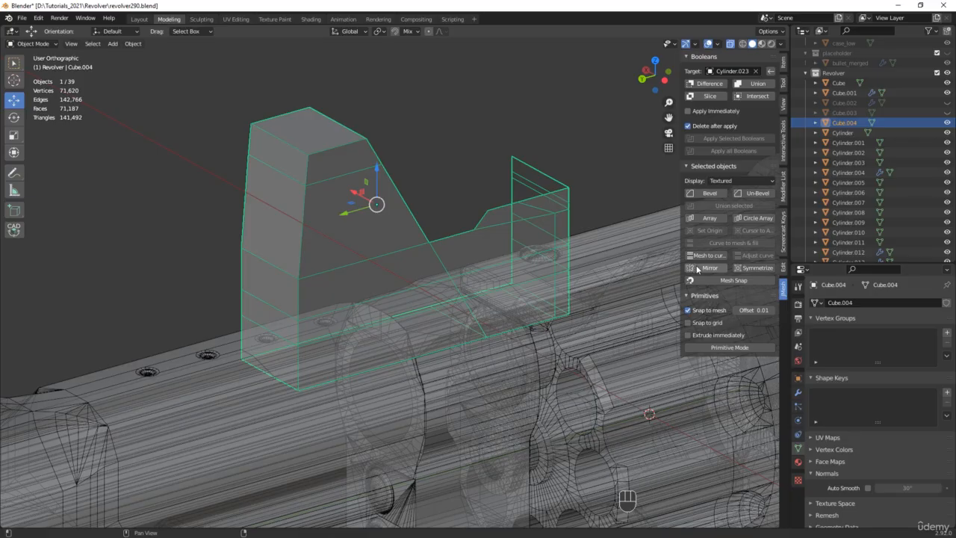
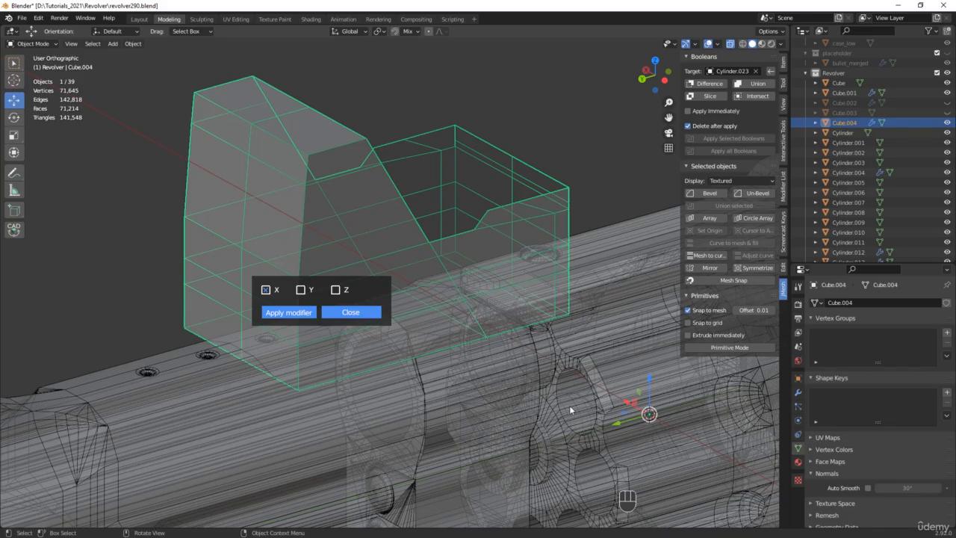
pyautogui.click(357, 311)
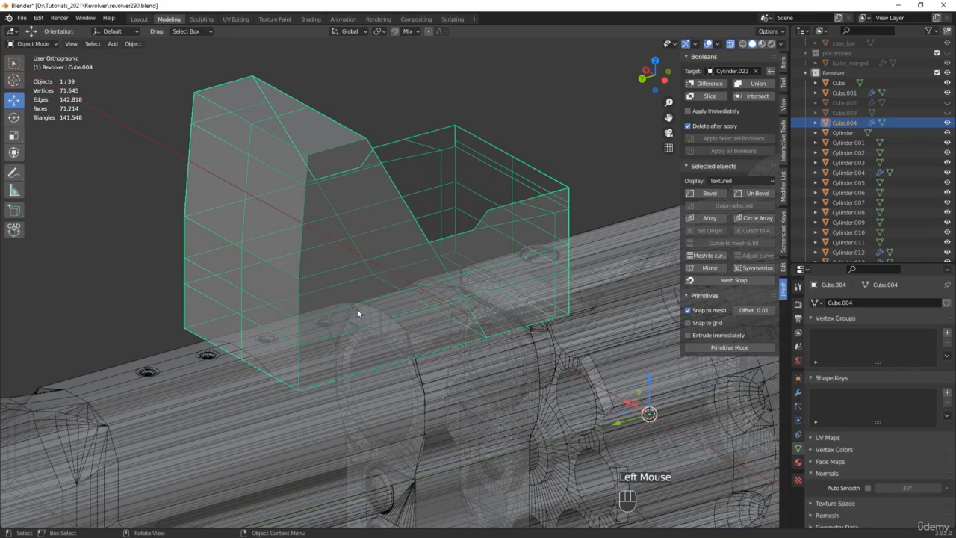
# Set the scope's origin to the top edge of the lens housing on the mirror seam
pyautogui.press('Tab')
pyautogui.click(277, 114)
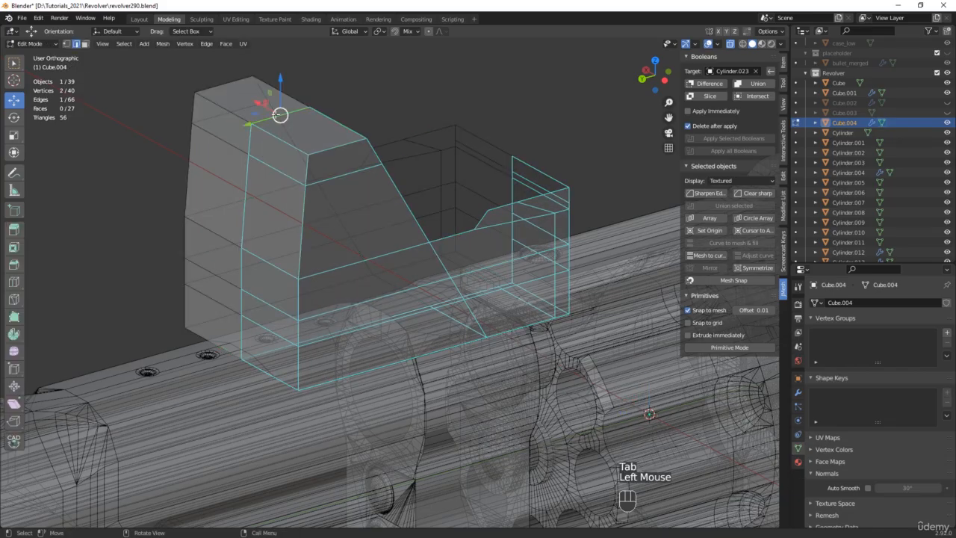
pyautogui.press('q')
pyautogui.click(306, 129)
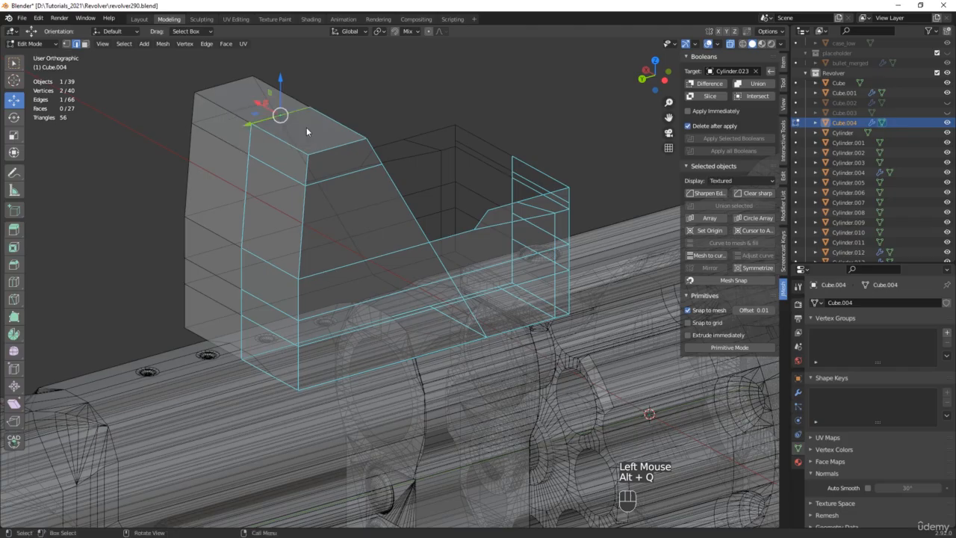
pyautogui.press('Tab')
# Make a linked duplicate of the scope in side view and place it about 53 mm along Y and 32 mm higher
pyautogui.scroll(-2, 374, 155)
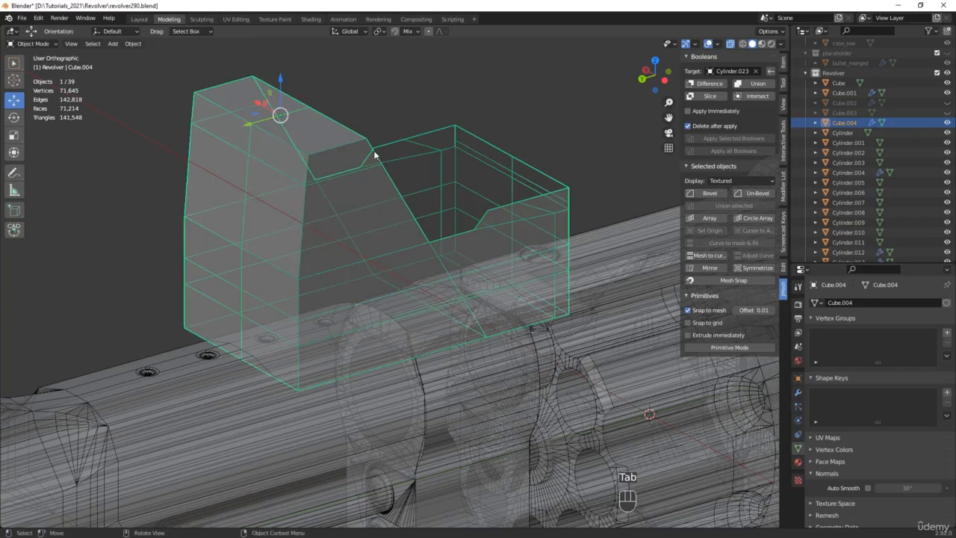
pyautogui.moveTo(374, 154); pyautogui.dragTo(411, 286, button='middle')
pyautogui.scroll(-2, 339, 121)
pyautogui.hotkey('alt', 'd')
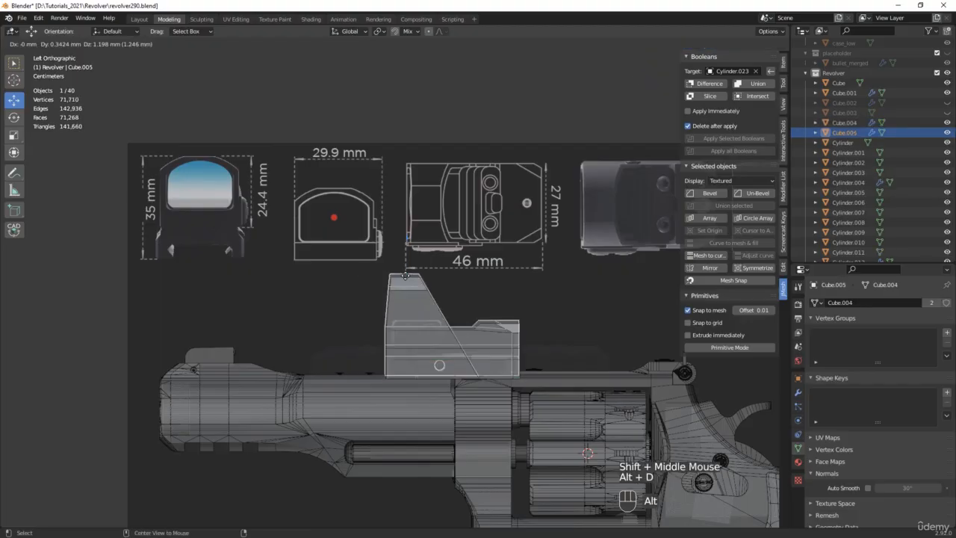
pyautogui.click(257, 198)
pyautogui.moveTo(258, 197); pyautogui.dragTo(253, 196, button='middle')
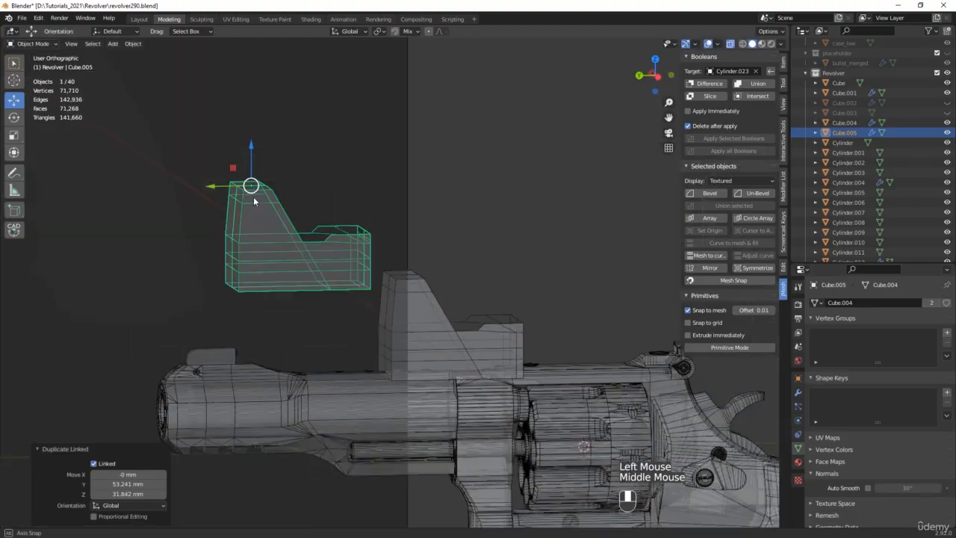
# Rotate the linked duplicate 90° about Z and align it with the 29.9 mm wide front-view reference drawing
pyautogui.scroll(5, 254, 202)
pyautogui.press('e')
pyautogui.moveTo(244, 201); pyautogui.dragTo(273, 195)
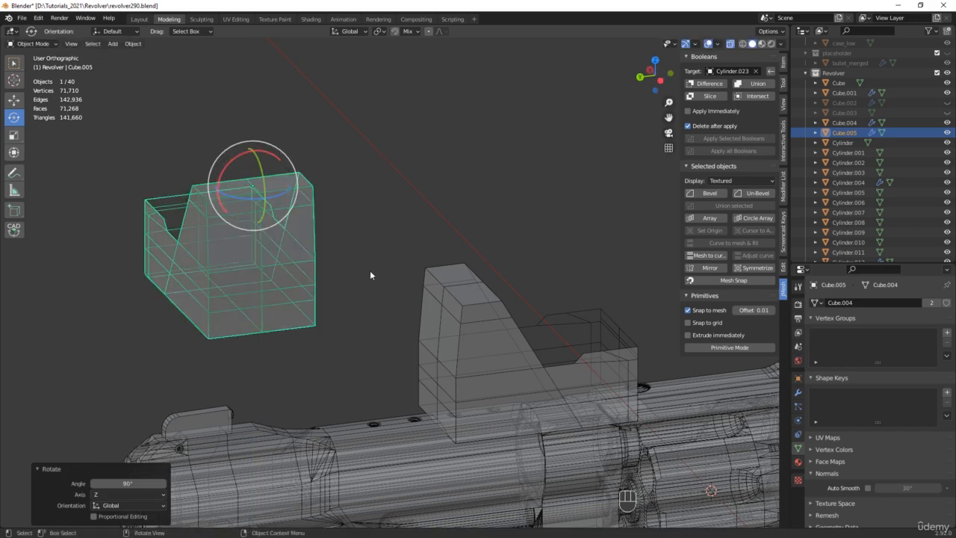
pyautogui.moveTo(369, 276); pyautogui.dragTo(265, 191, button='middle')
pyautogui.scroll(3, 263, 187)
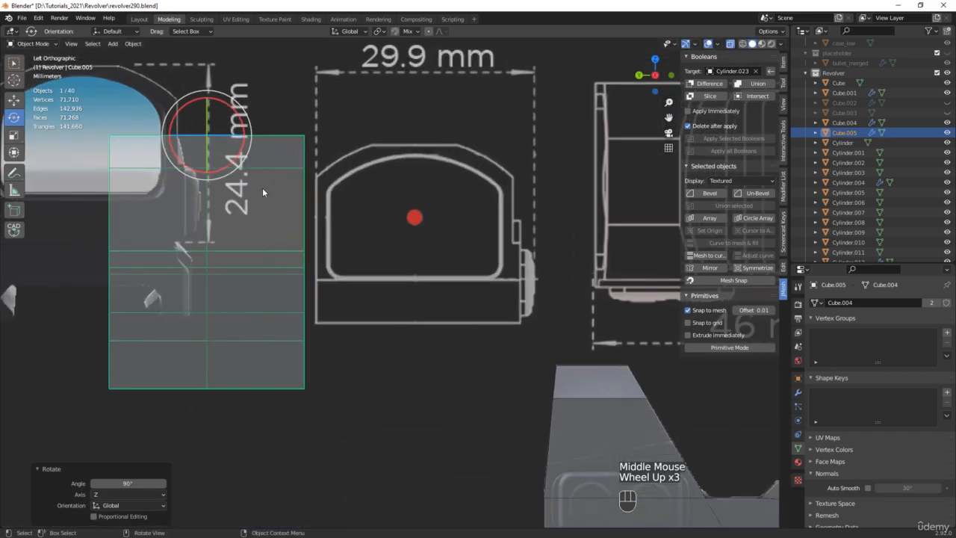
pyautogui.press('w')
pyautogui.moveTo(195, 118); pyautogui.dragTo(399, 128)
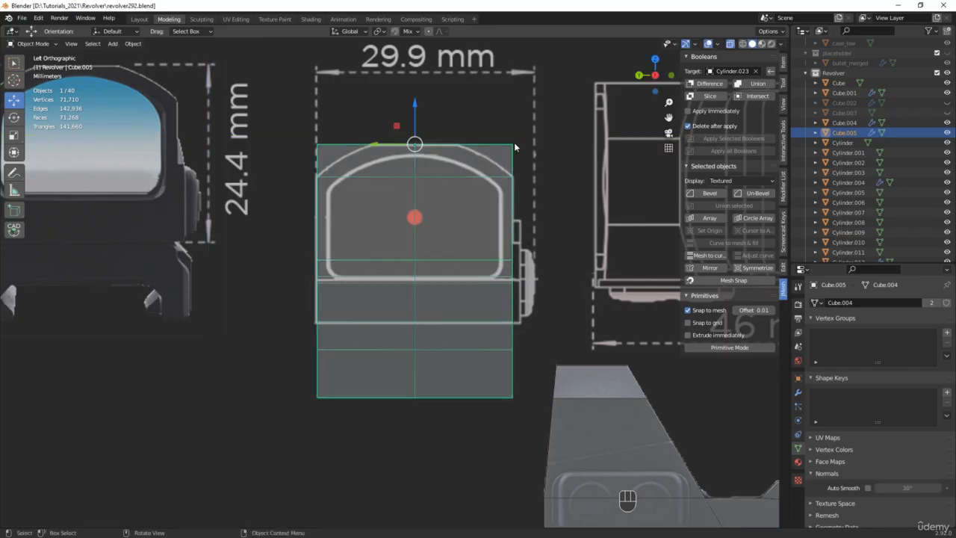
# Move the duplicate's upper outer corner about 7.5 mm inward along Y to the end of the reference's flat top
pyautogui.scroll(6, 514, 142)
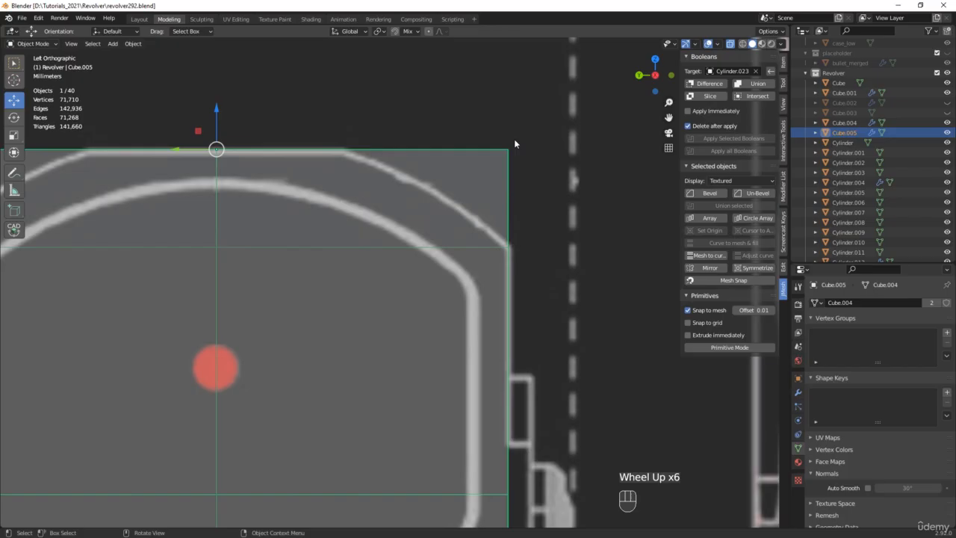
pyautogui.press('Tab')
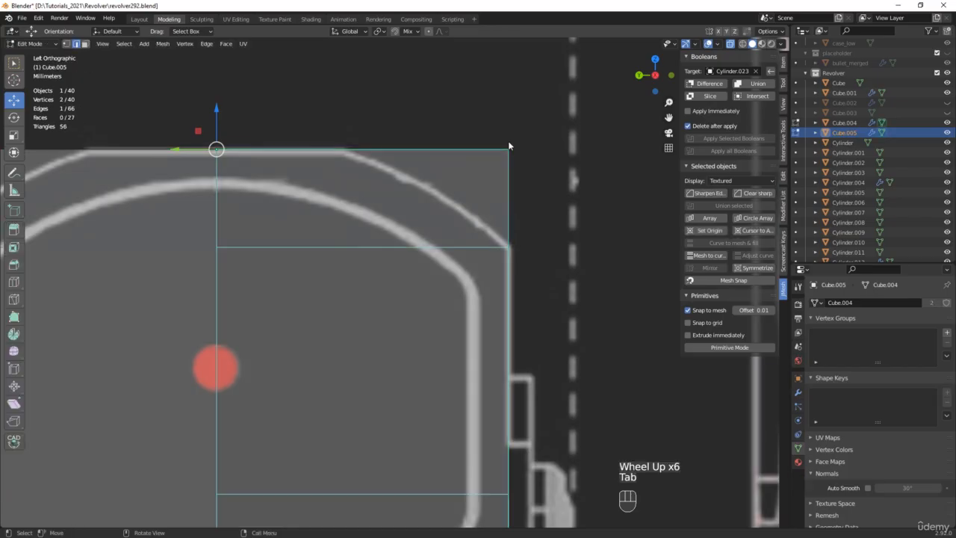
pyautogui.press('1')
pyautogui.click(507, 147)
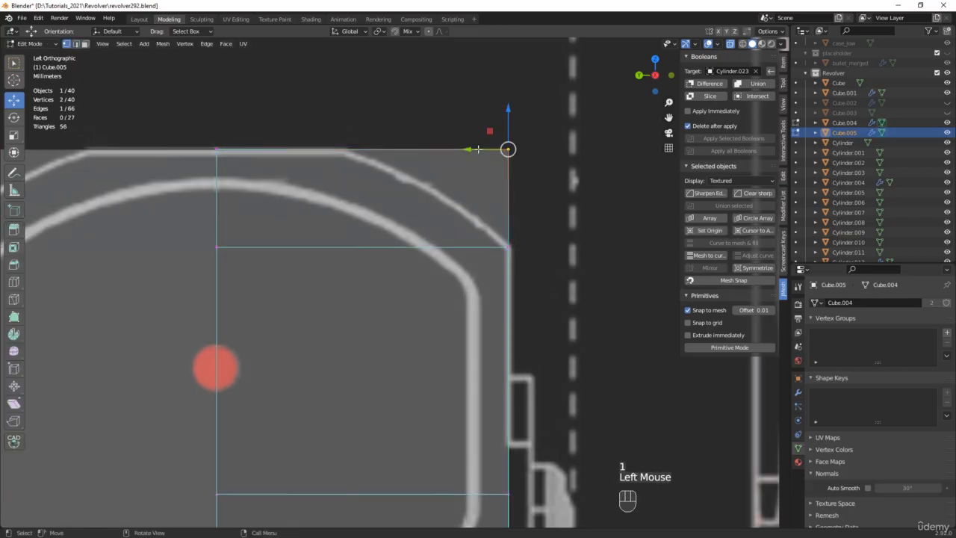
pyautogui.moveTo(477, 149); pyautogui.dragTo(314, 155)
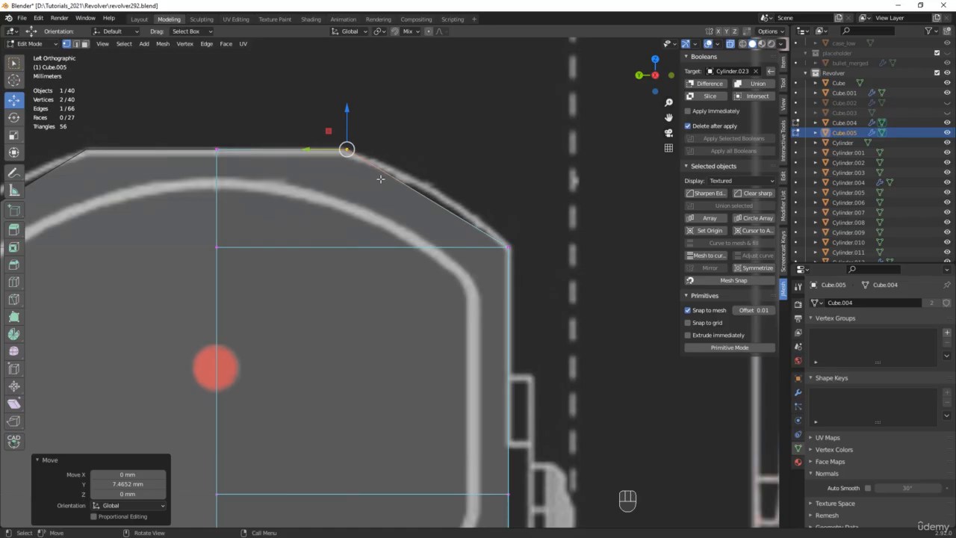
# Subdivide the two slanted edges of the upper corner with one cut
pyautogui.press('2')
pyautogui.moveTo(433, 167); pyautogui.dragTo(420, 207)
pyautogui.moveTo(440, 211); pyautogui.dragTo(433, 215, button='middle')
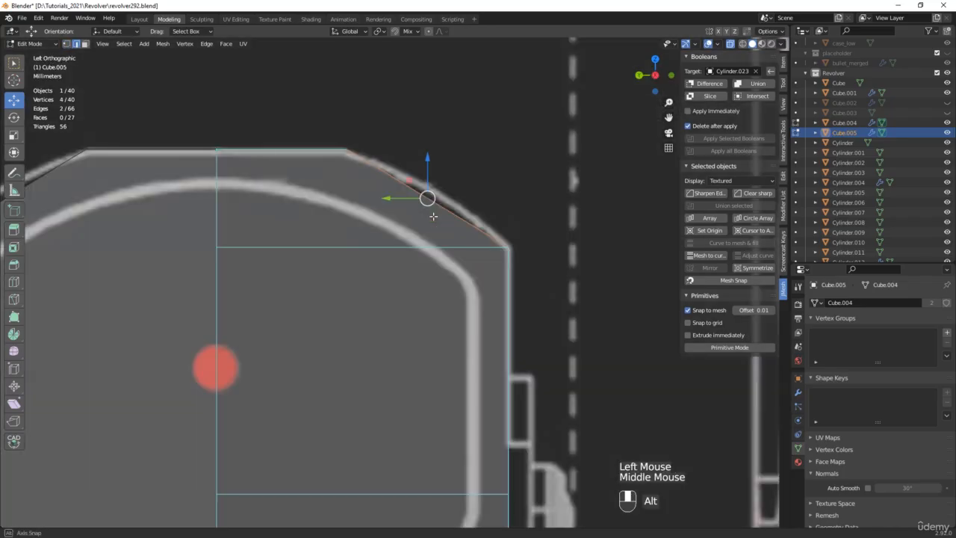
pyautogui.rightClick(429, 209)
pyautogui.click(429, 209)
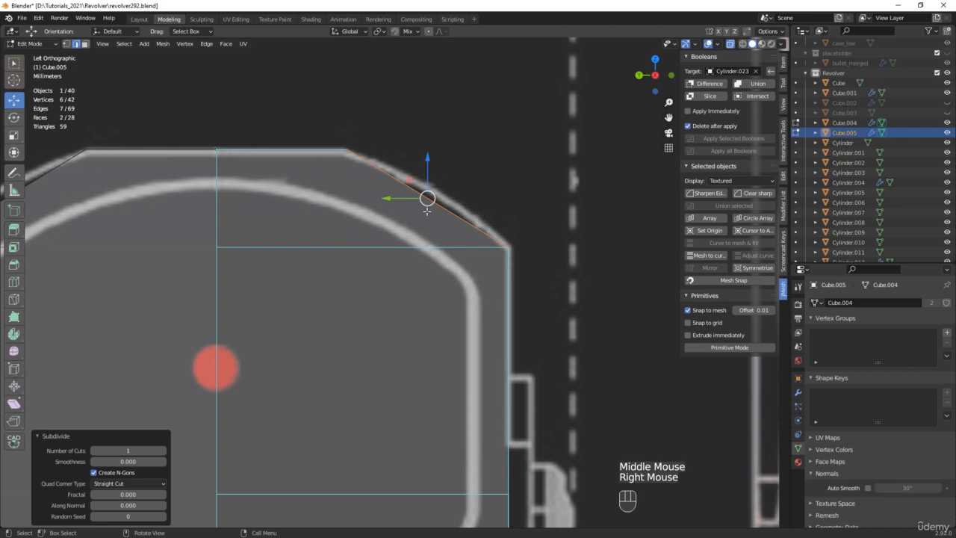
# Pull the slanted corner's new midpoint vertices outward and up beyond the reference's curved outline
pyautogui.press('1')
pyautogui.click(426, 199)
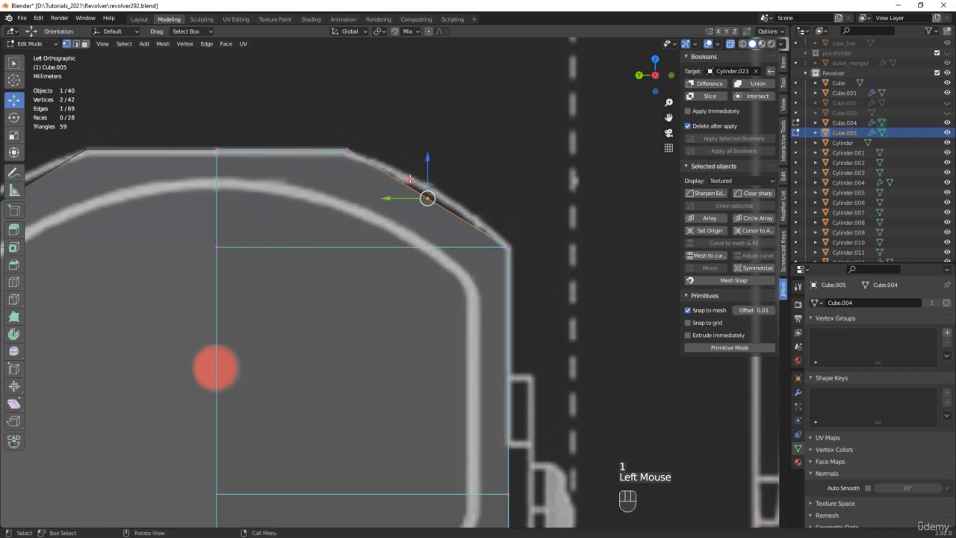
pyautogui.moveTo(410, 179); pyautogui.dragTo(441, 177)
# Bevel the corner's middle edge with a width of 3.14 mm and 4 segments to follow the curved outline
pyautogui.moveTo(441, 177); pyautogui.dragTo(517, 184, button='middle')
pyautogui.middleClick(440, 187)
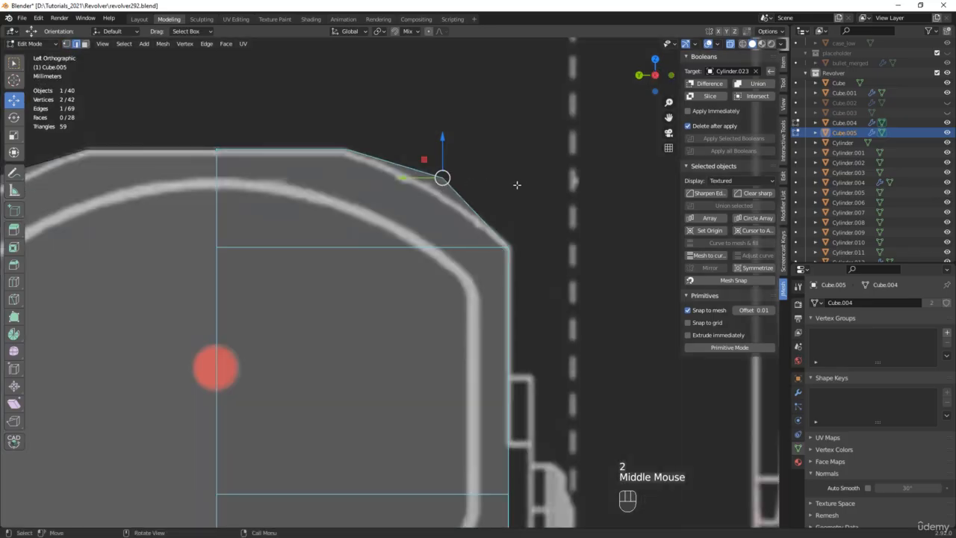
pyautogui.hotkey('ctrl', 'b')
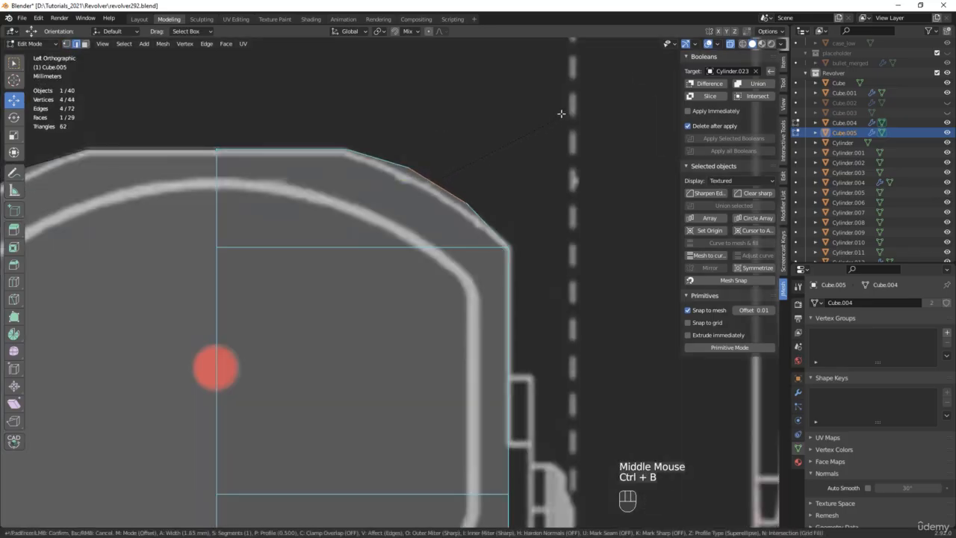
pyautogui.scroll(1, 576, 85)
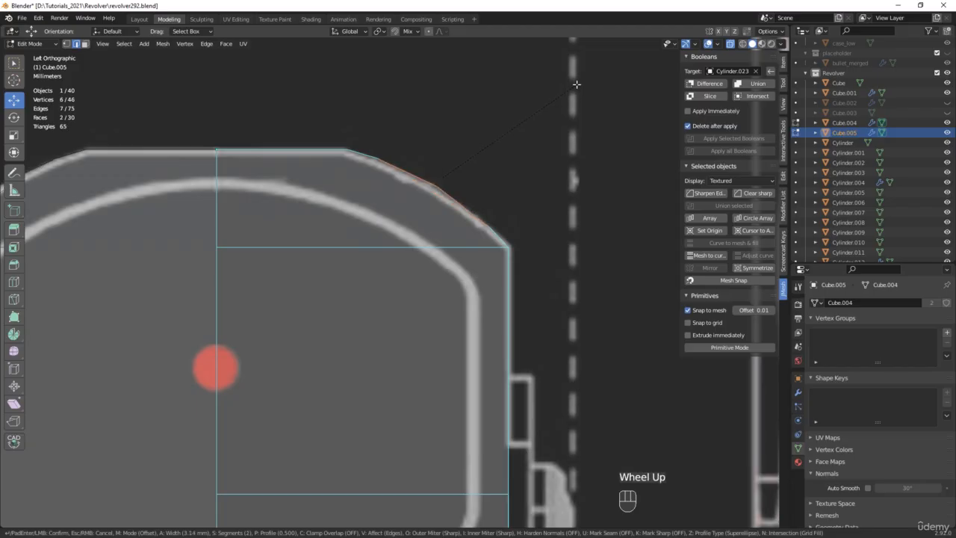
pyautogui.scroll(1, 577, 84)
pyautogui.scroll(1, 577, 84)
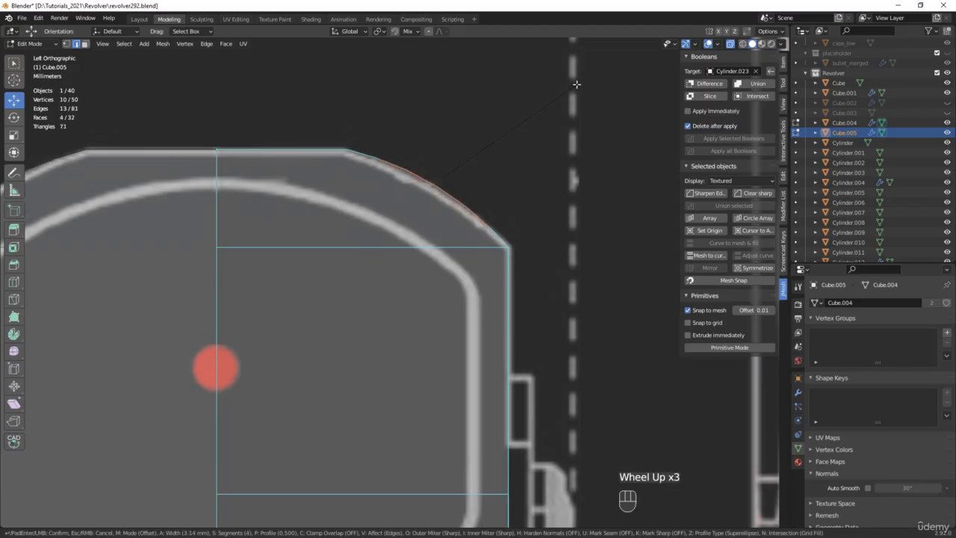
pyautogui.click(577, 85)
# On the scope above the revolver, knife-cut a straight line along the rear slant from the rounded corner's lower vertex to the top vertex
pyautogui.moveTo(524, 203); pyautogui.dragTo(417, 231, button='middle')
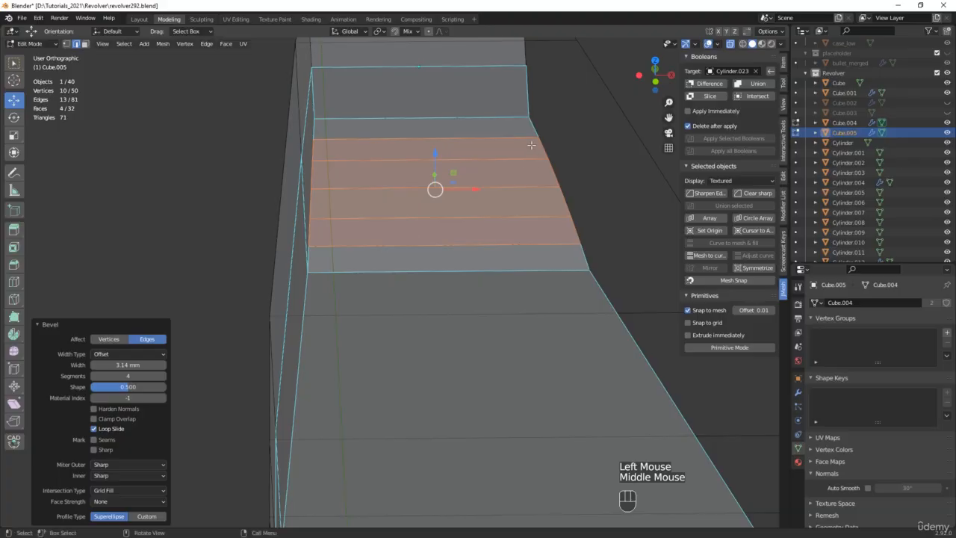
pyautogui.scroll(-5, 583, 277)
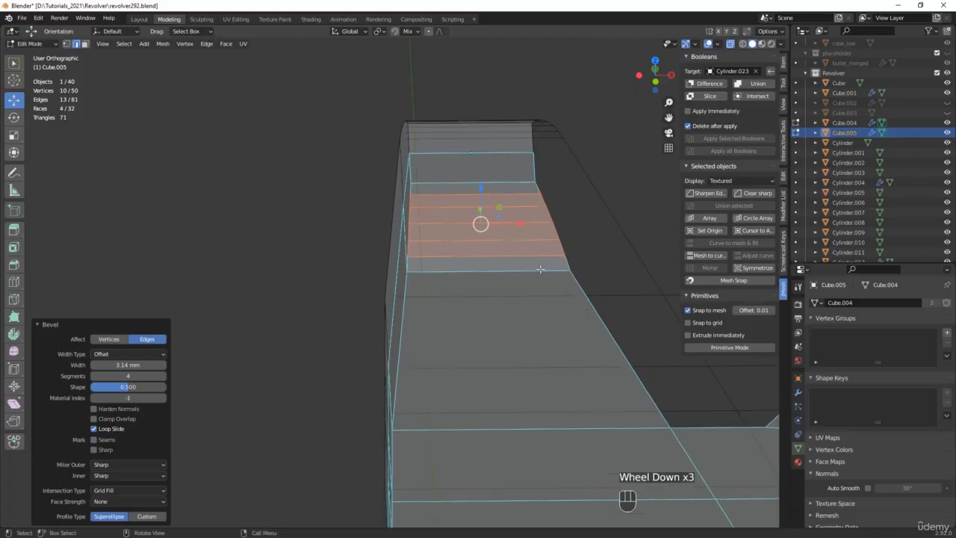
pyautogui.moveTo(583, 277); pyautogui.dragTo(482, 305, button='middle')
pyautogui.scroll(-3, 582, 240)
pyautogui.scroll(5, 482, 305)
pyautogui.press('Tab')
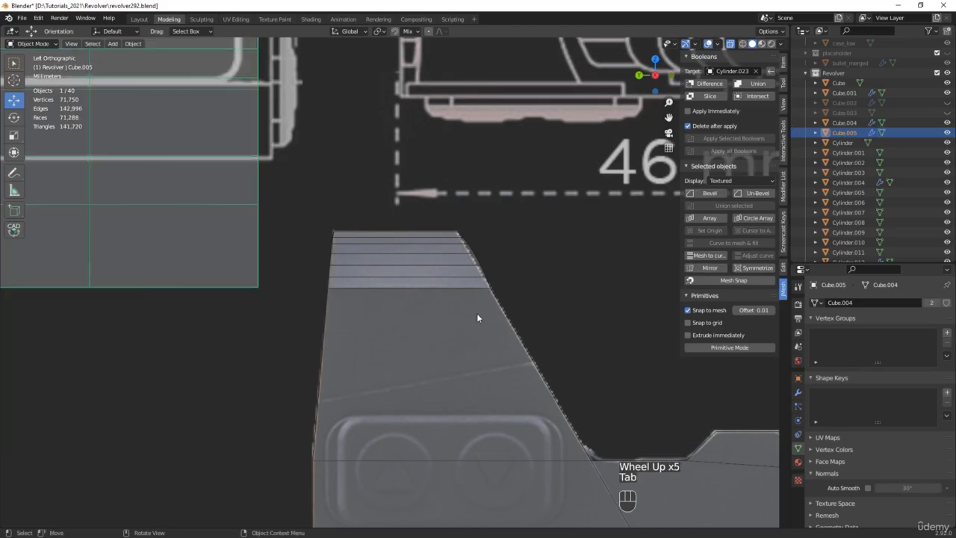
pyautogui.click(477, 313)
pyautogui.click(477, 313)
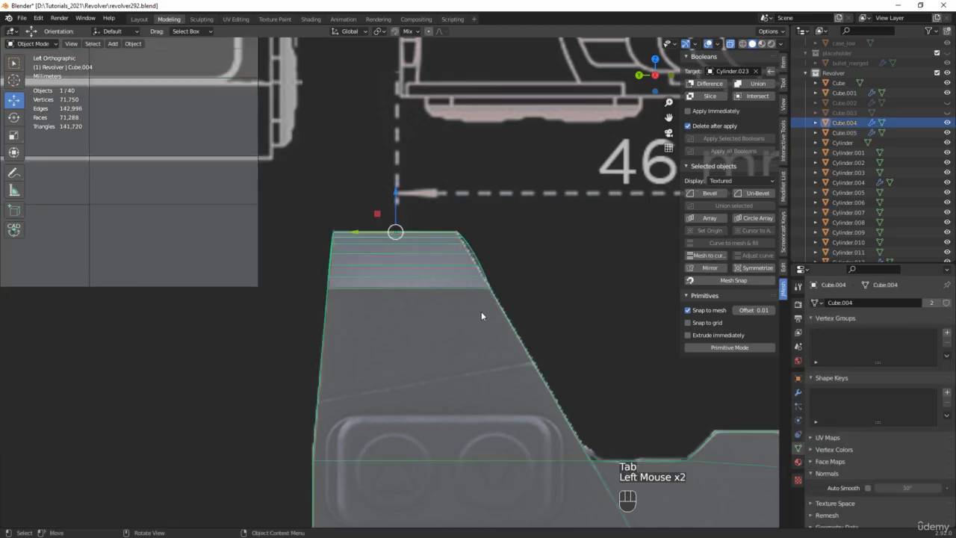
pyautogui.press('Tab')
pyautogui.scroll(4, 478, 273)
pyautogui.press('1')
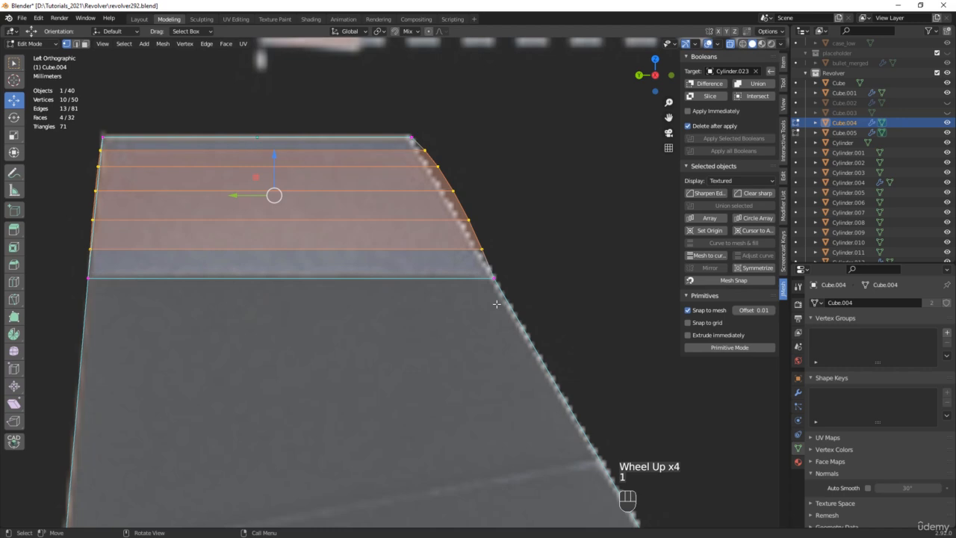
pyautogui.press('k')
pyautogui.click(493, 277)
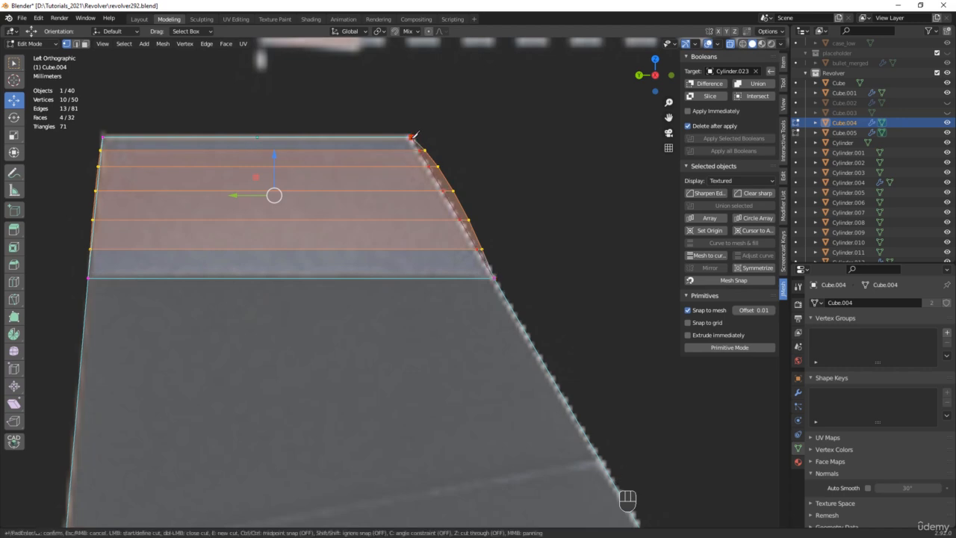
pyautogui.click(412, 137)
pyautogui.press('Return')
# Delete the five outer vertices bulging past the straight cut on the lens housing's rear slant
pyautogui.scroll(4, 434, 165)
pyautogui.click(427, 143)
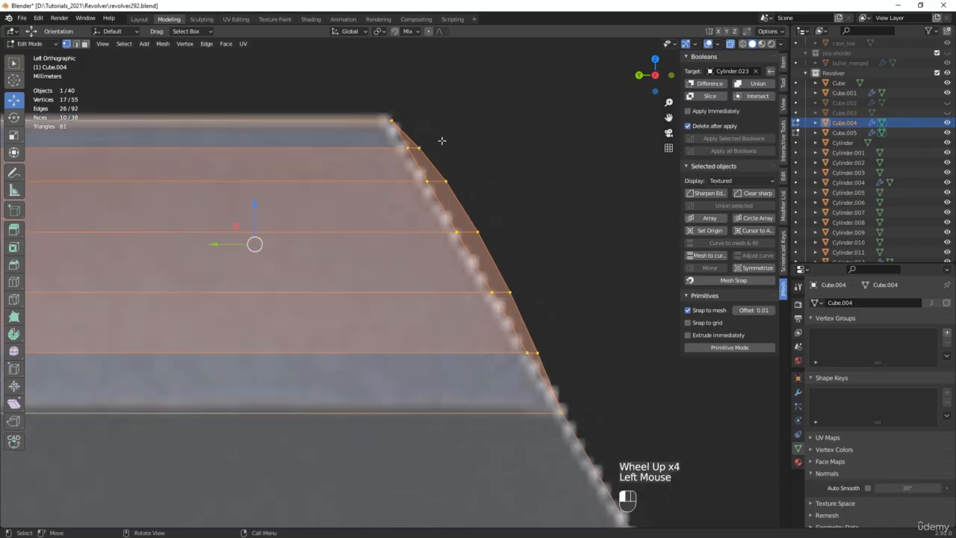
pyautogui.keyDown('shift'); pyautogui.click(443, 191); pyautogui.keyUp('shift')
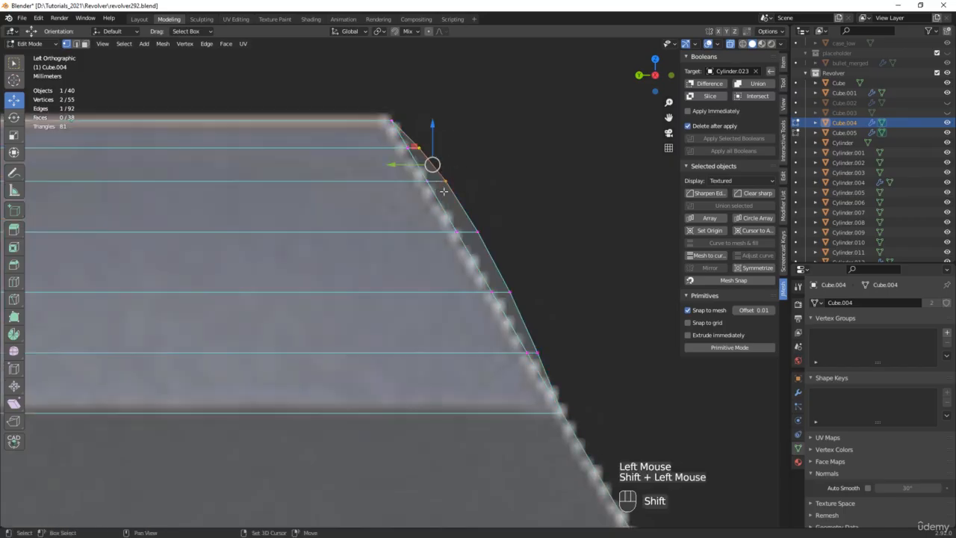
pyautogui.keyDown('shift'); pyautogui.click(484, 226); pyautogui.keyUp('shift')
pyautogui.keyDown('shift'); pyautogui.click(517, 285); pyautogui.keyUp('shift')
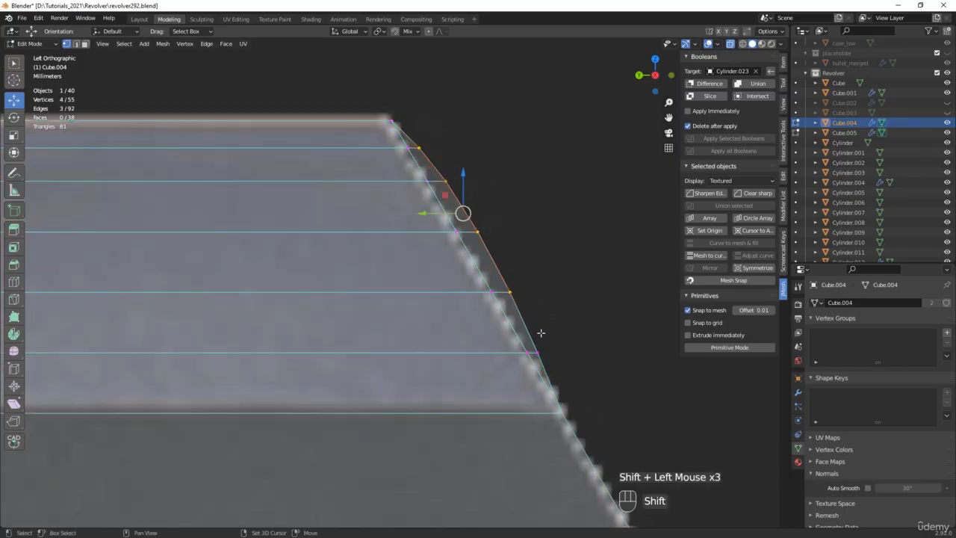
pyautogui.keyDown('shift'); pyautogui.click(539, 356); pyautogui.keyUp('shift')
pyautogui.press('x')
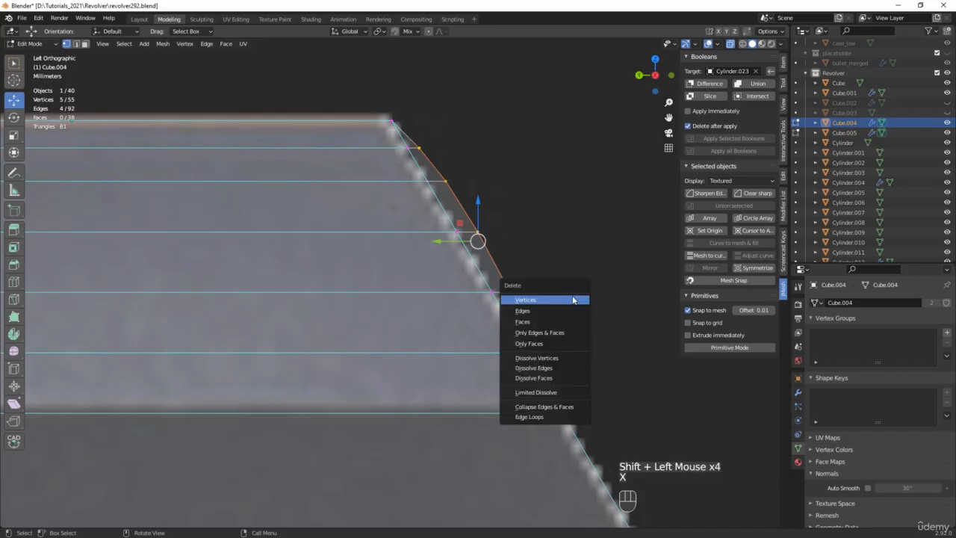
pyautogui.click(563, 299)
pyautogui.scroll(-2, 407, 180)
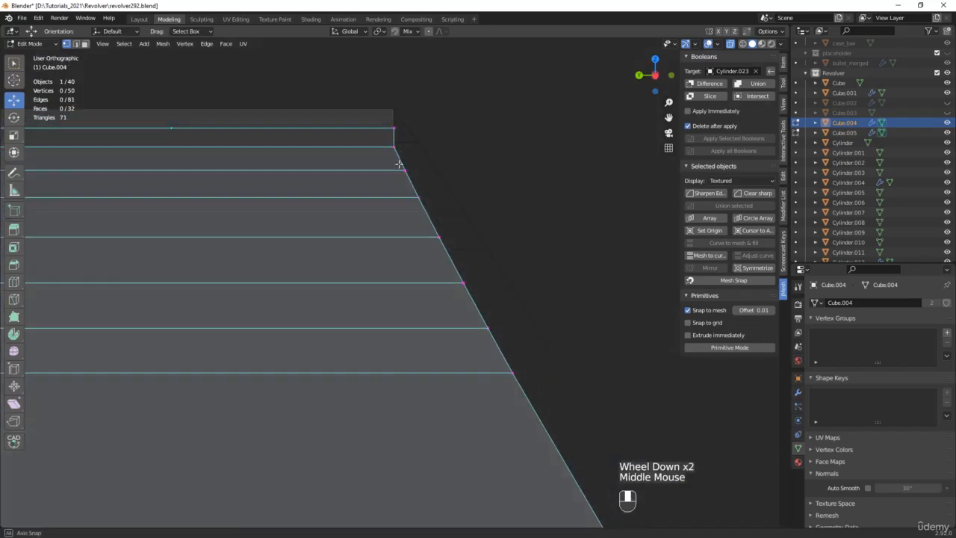
# Examine the notch between the lens housing and rear block in the side view and on the perspective reference image
pyautogui.moveTo(407, 179); pyautogui.dragTo(448, 179, button='middle')
pyautogui.scroll(-4, 401, 175)
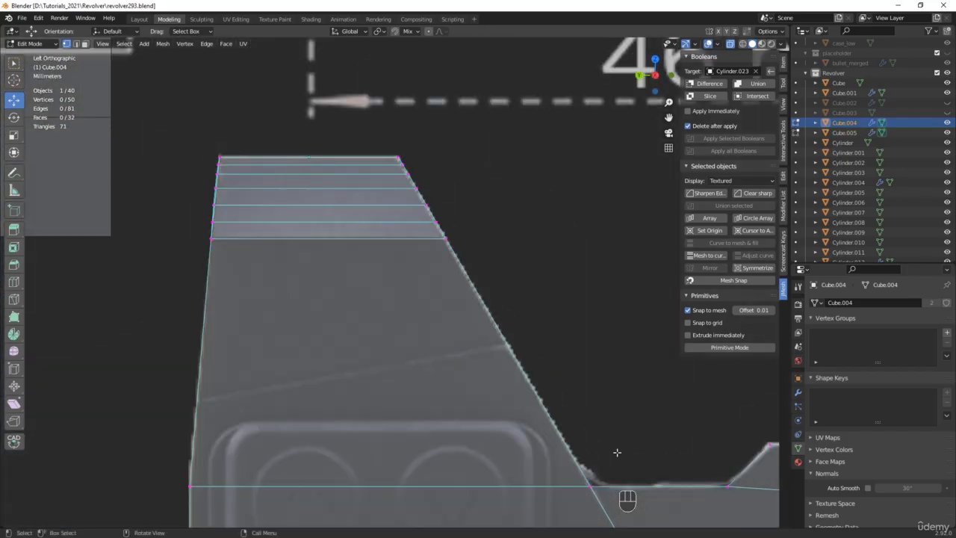
pyautogui.keyDown('shift'); pyautogui.moveTo(617, 452); pyautogui.dragTo(280, 314, button='middle'); pyautogui.keyUp('shift')
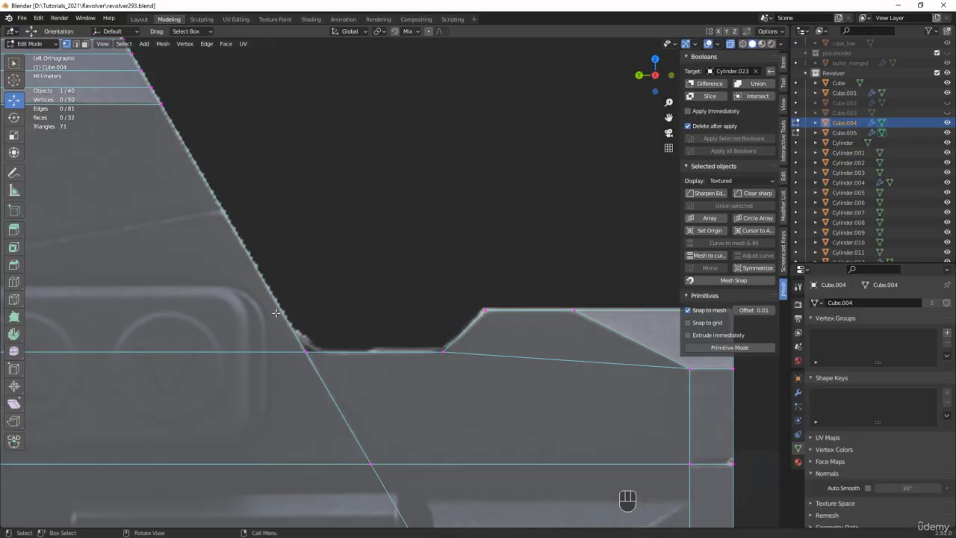
pyautogui.scroll(-3, 296, 314)
pyautogui.keyDown('shift'); pyautogui.moveTo(458, 347); pyautogui.dragTo(142, 341, button='middle'); pyautogui.keyUp('shift')
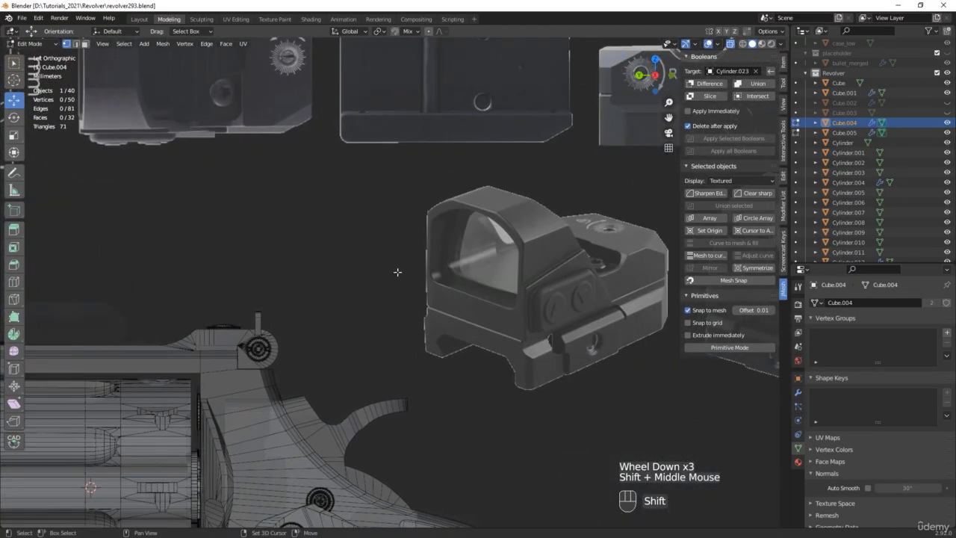
pyautogui.keyDown('shift'); pyautogui.moveTo(657, 321); pyautogui.dragTo(235, 352, button='middle'); pyautogui.keyUp('shift')
pyautogui.scroll(2, 385, 339)
pyautogui.scroll(2, 385, 339)
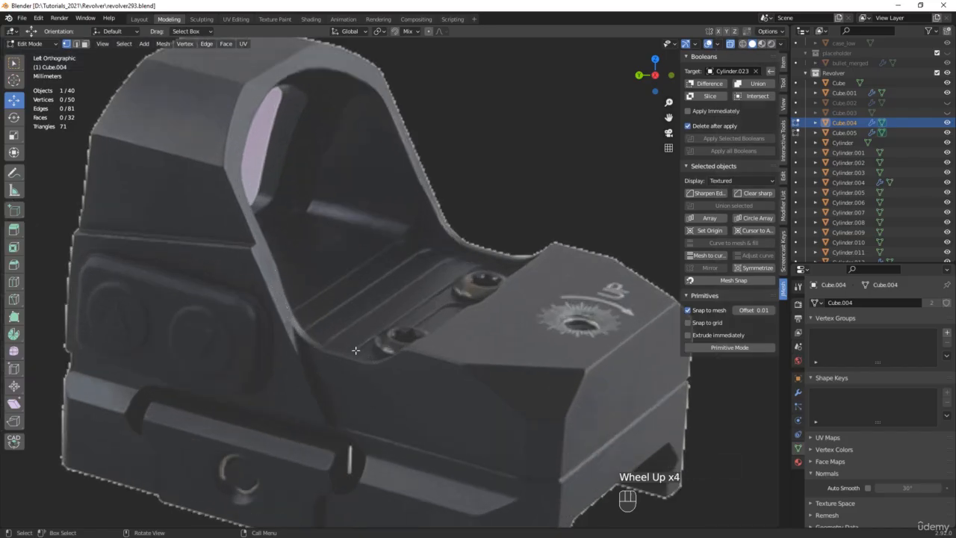
pyautogui.scroll(-4, 355, 350)
pyautogui.keyDown('shift'); pyautogui.moveTo(269, 355); pyautogui.dragTo(736, 289, button='middle'); pyautogui.keyUp('shift')
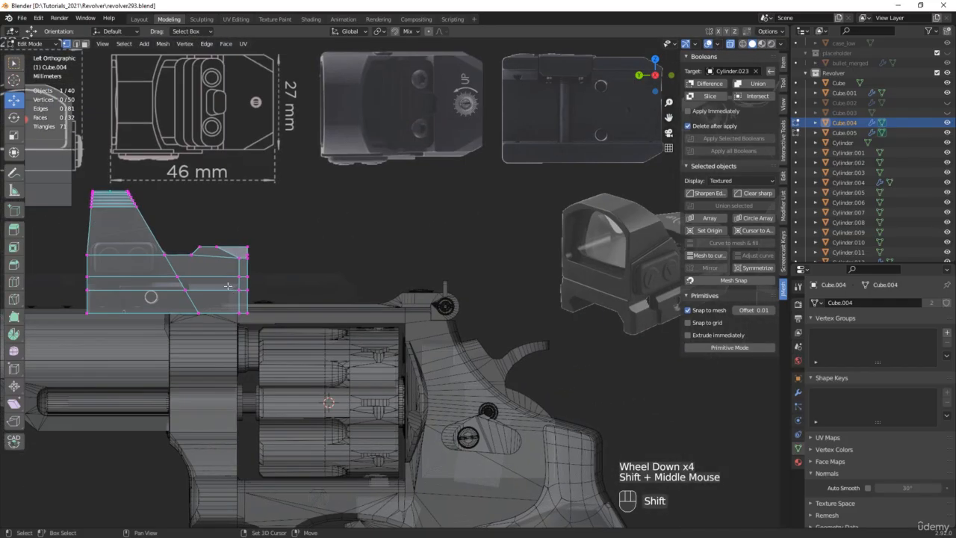
# Fill a face between the lens housing's lower rear slant edge and the short sloped edge of the rear block
pyautogui.scroll(5, 165, 239)
pyautogui.keyDown('shift'); pyautogui.moveTo(182, 280); pyautogui.dragTo(282, 303, button='middle'); pyautogui.keyUp('shift')
pyautogui.press('2')
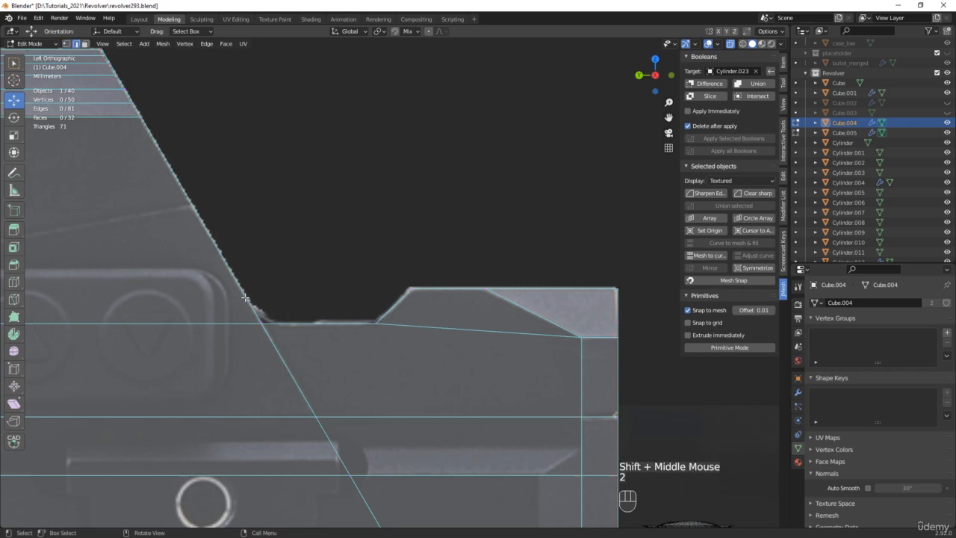
pyautogui.click(246, 298)
pyautogui.keyDown('shift'); pyautogui.click(387, 311); pyautogui.keyUp('shift')
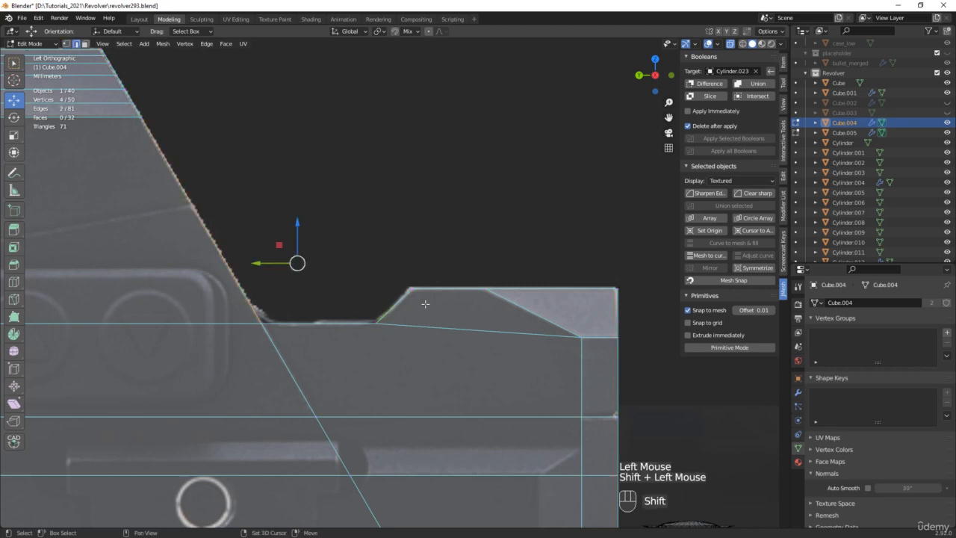
pyautogui.moveTo(422, 302); pyautogui.dragTo(375, 302, button='middle')
pyautogui.press('f')
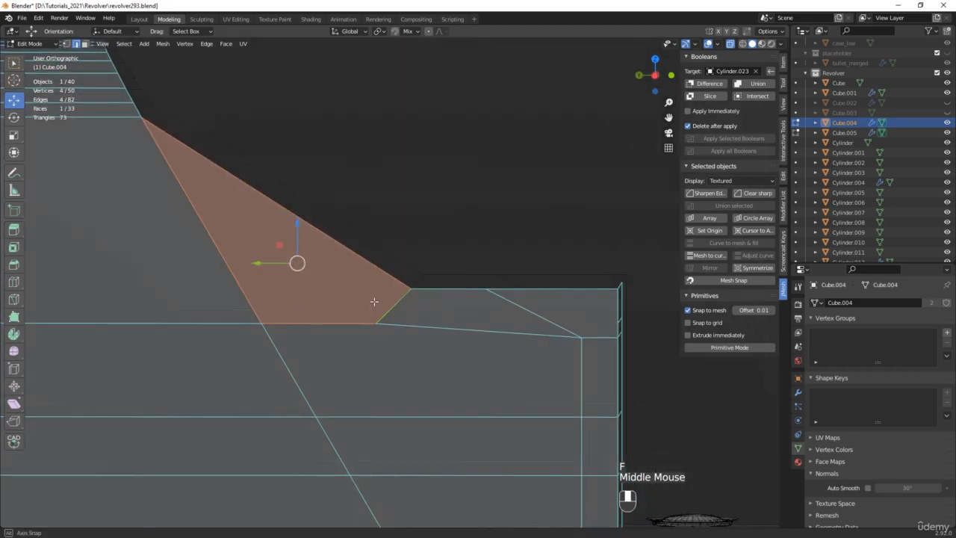
# Delete the three side edges beneath the new face: the horizontal front one, the slanted one and the rear one
pyautogui.click(435, 326)
pyautogui.keyDown('shift'); pyautogui.click(281, 353); pyautogui.keyUp('shift')
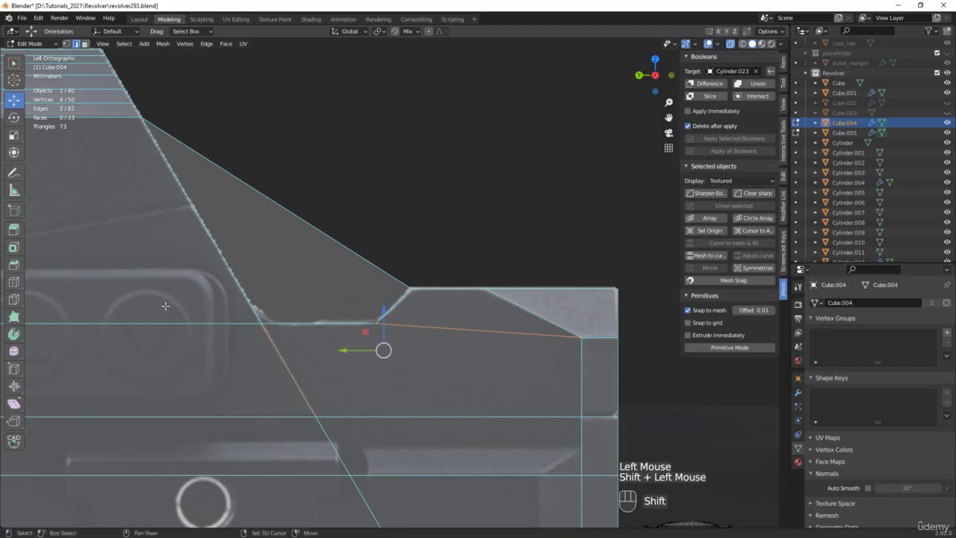
pyautogui.keyDown('shift'); pyautogui.click(168, 322); pyautogui.keyUp('shift')
pyautogui.press('x')
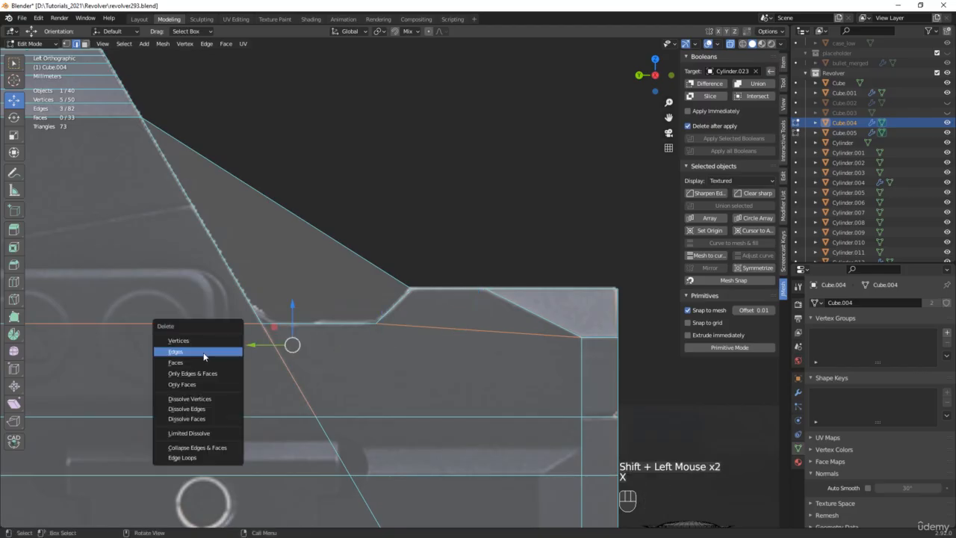
pyautogui.click(204, 354)
# Bevel the vertex where the rear slant meets the notch floor, with a width of 1.97 mm and 4 segments
pyautogui.press('1')
pyautogui.moveTo(228, 310); pyautogui.dragTo(416, 344)
pyautogui.moveTo(203, 368); pyautogui.dragTo(272, 314)
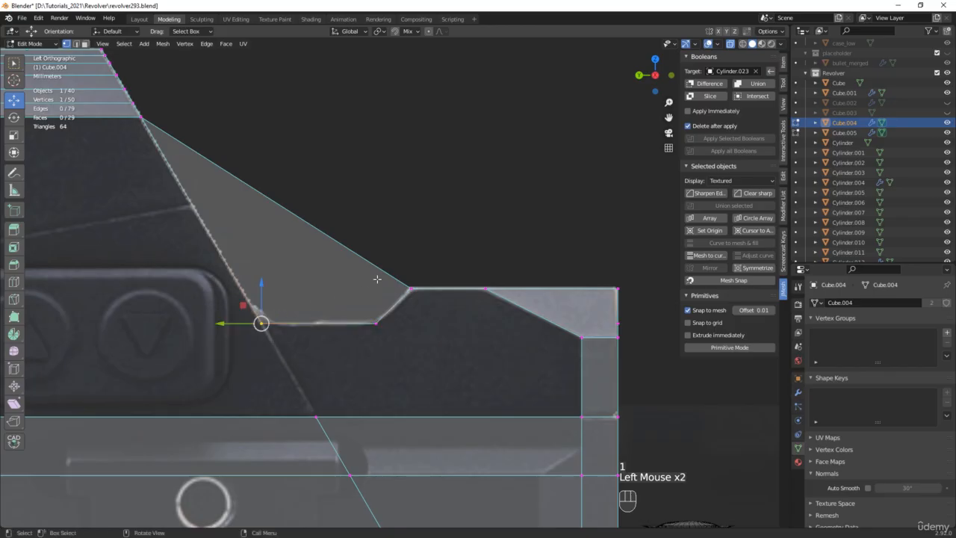
pyautogui.hotkey('ctrl', 'b')
pyautogui.press('v')
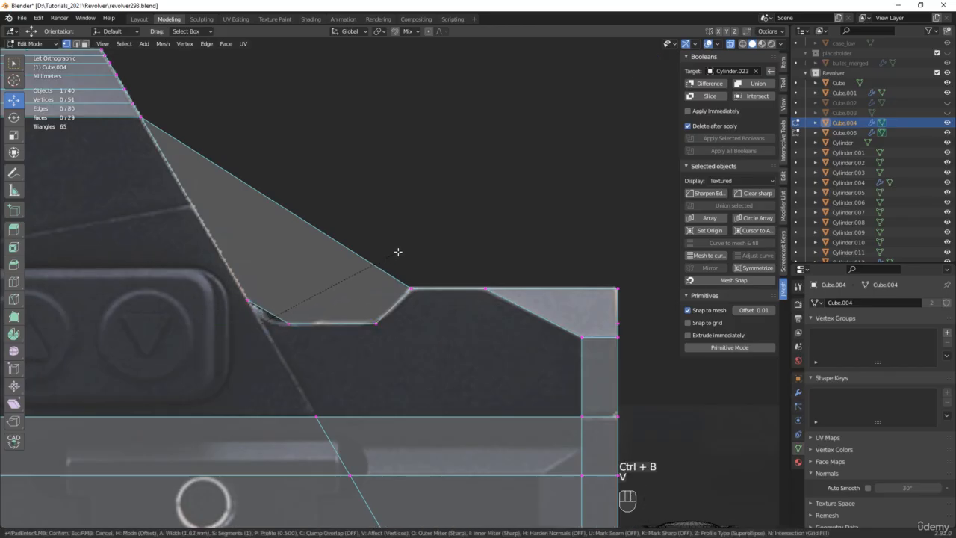
pyautogui.scroll(1, 398, 252)
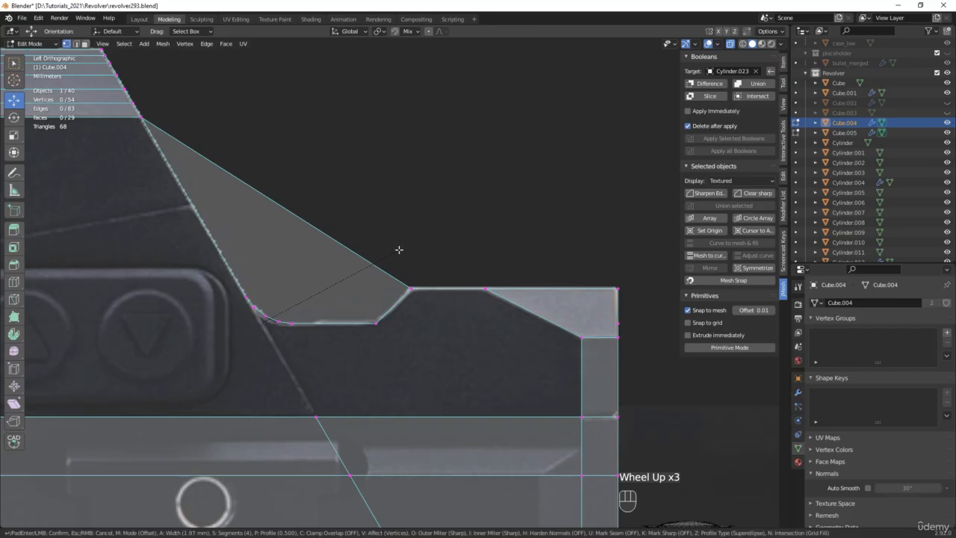
pyautogui.click(399, 249)
# Move the notch floor's rear vertex -0.29953 mm along Y and bevel it by 1.46 mm with 4 segments
pyautogui.click(373, 323)
pyautogui.scroll(2, 360, 323)
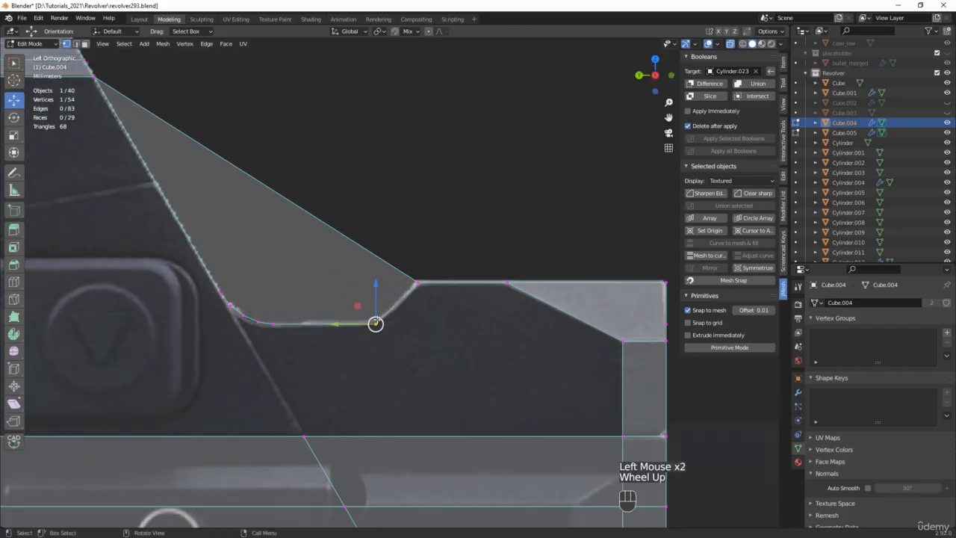
pyautogui.moveTo(339, 326); pyautogui.dragTo(350, 326)
pyautogui.hotkey('ctrl', 'b')
pyautogui.press('v')
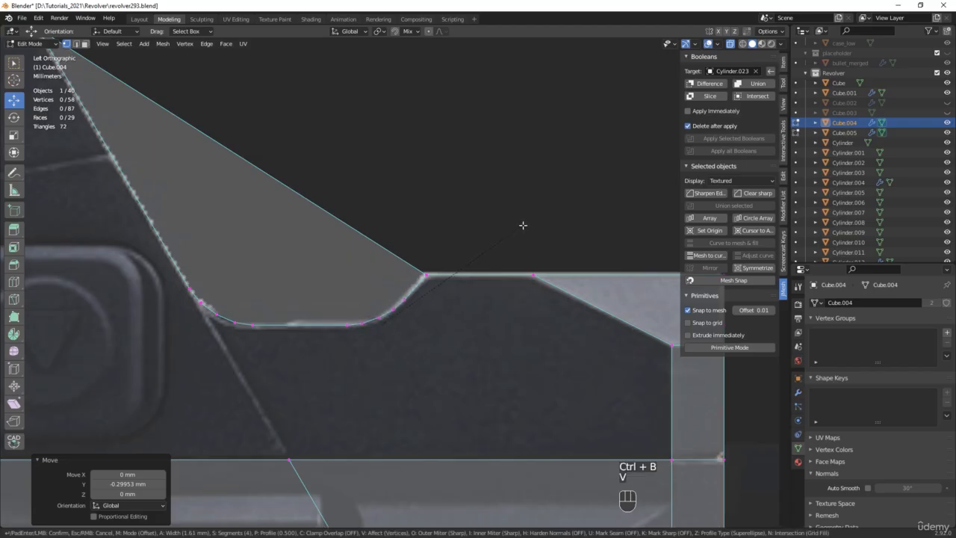
pyautogui.click(519, 225)
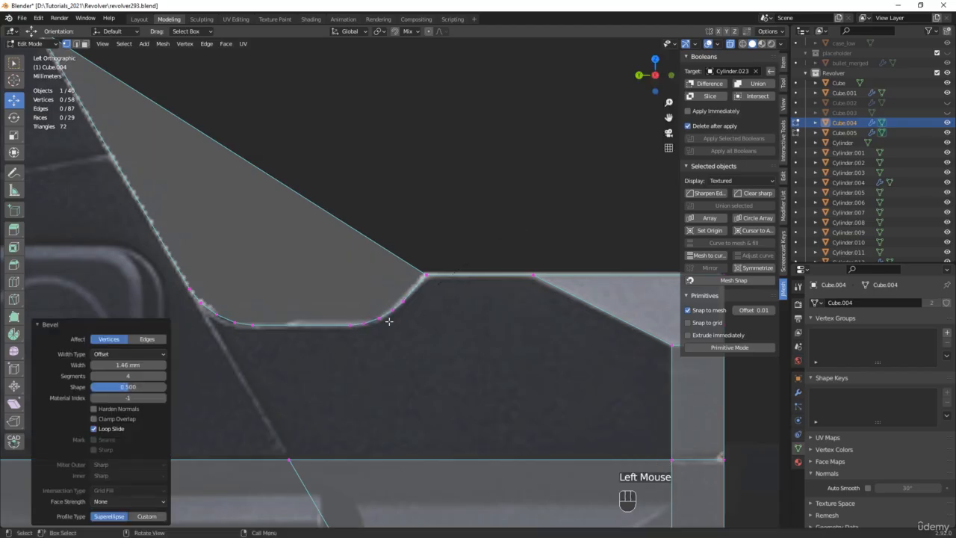
pyautogui.scroll(-3, 334, 324)
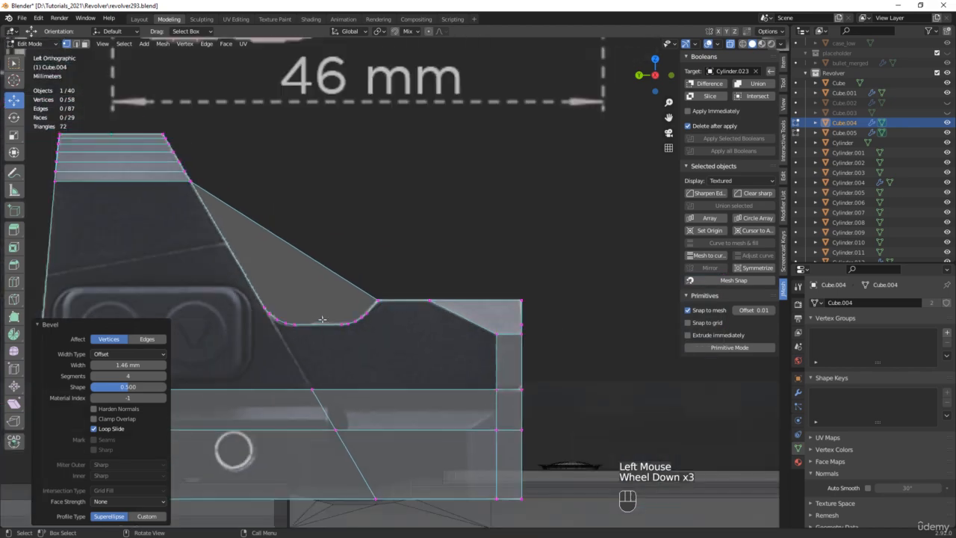
# Fill the lens housing's side between its front and slanted edges, and the rear block's upper side between its sloped edges
pyautogui.keyDown('shift'); pyautogui.moveTo(258, 291); pyautogui.dragTo(375, 292, button='middle'); pyautogui.keyUp('shift')
pyautogui.click(360, 266)
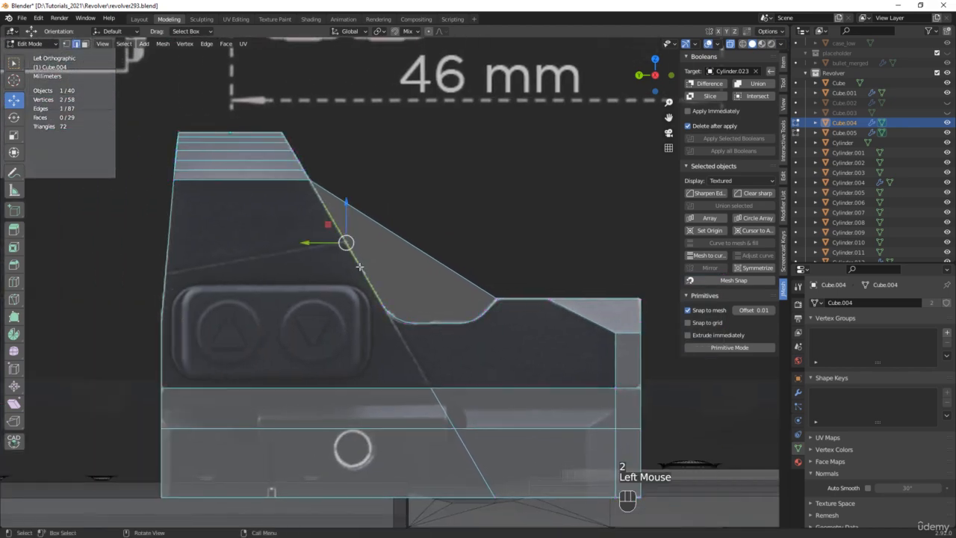
pyautogui.moveTo(360, 266); pyautogui.dragTo(192, 256, button='middle')
pyautogui.keyDown('shift'); pyautogui.click(171, 234); pyautogui.keyUp('shift')
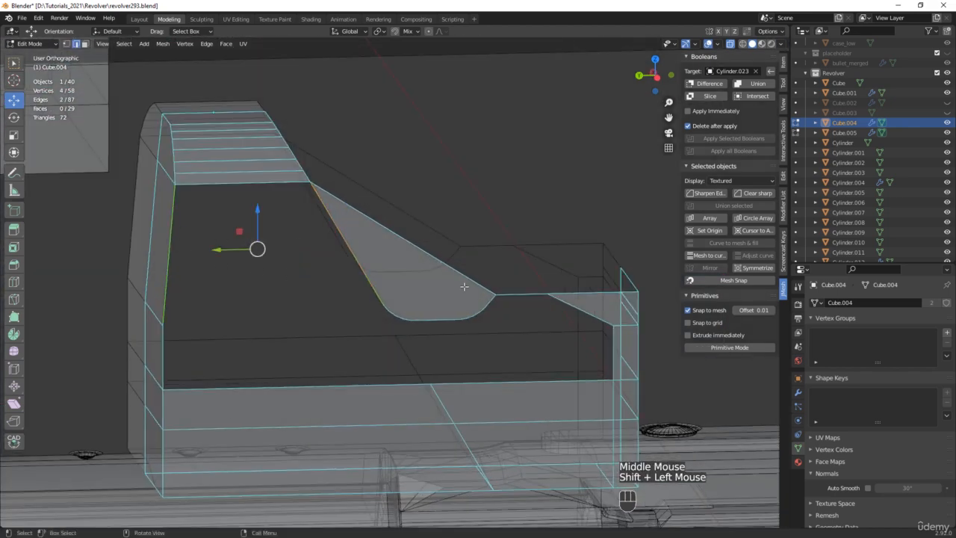
pyautogui.press('f')
pyautogui.click(491, 303)
pyautogui.keyDown('shift'); pyautogui.click(567, 309); pyautogui.keyUp('shift')
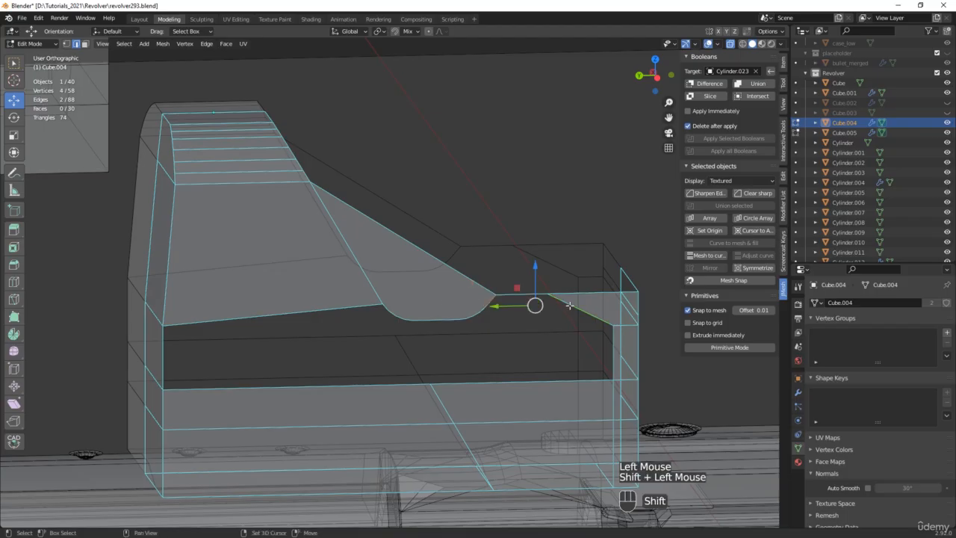
pyautogui.press('f')
# Fill the remaining side opening below the notch from its surrounding boundary edges
pyautogui.keyDown('alt'); pyautogui.click(475, 317); pyautogui.keyUp('alt')
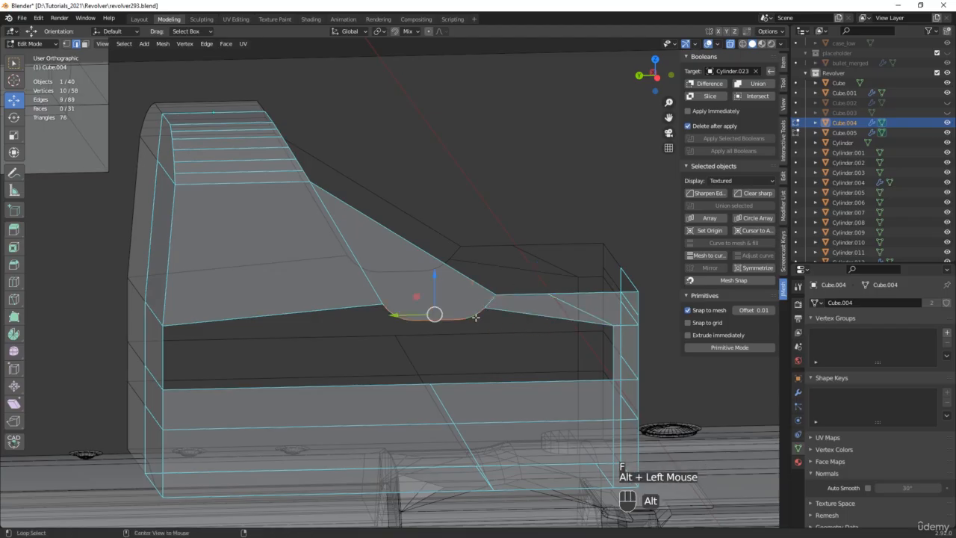
pyautogui.keyDown('alt'); pyautogui.keyDown('shift'); pyautogui.click(526, 314); pyautogui.keyUp('shift'); pyautogui.keyUp('alt')
pyautogui.press('f')
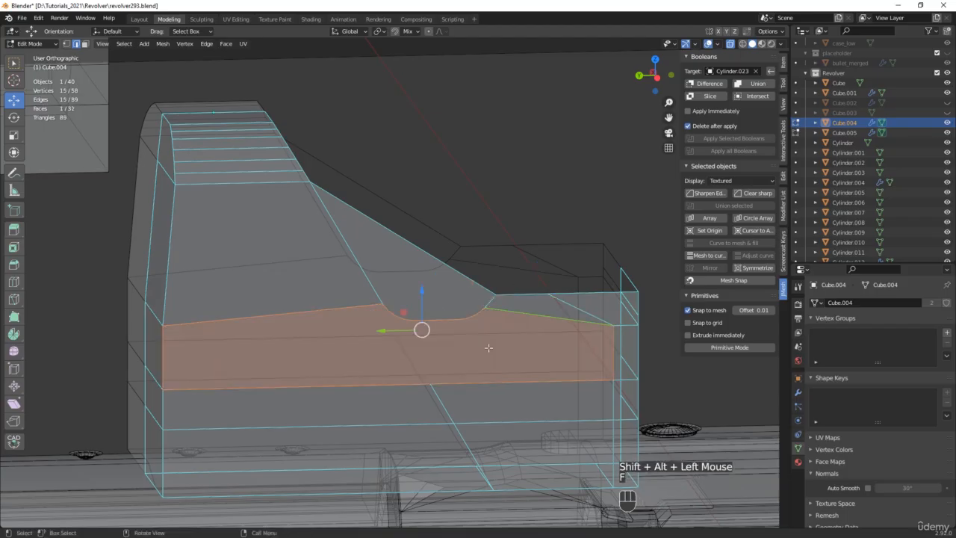
# Delete the helper face spanning the notch and save the file incrementally as revolver294.blend
pyautogui.press('3')
pyautogui.click(439, 310)
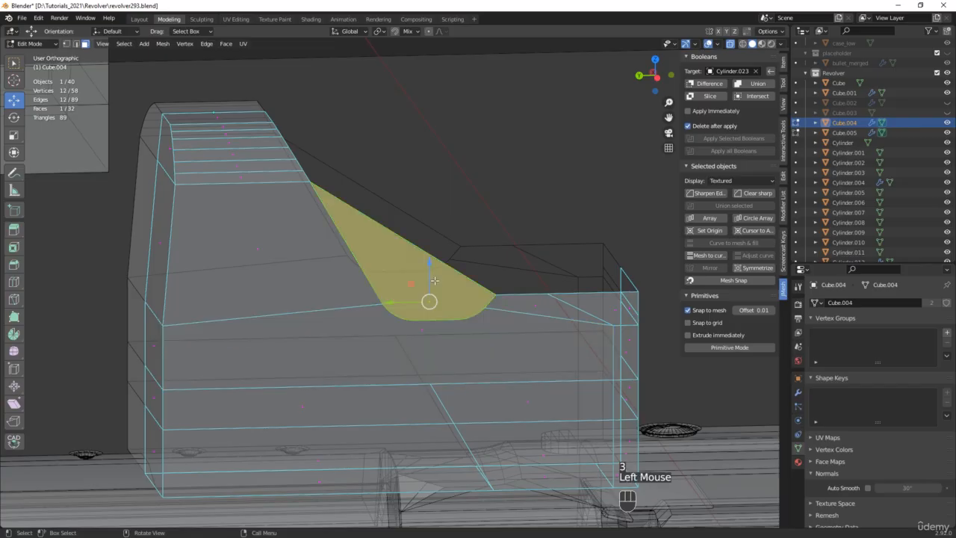
pyautogui.press('x')
pyautogui.click(426, 293)
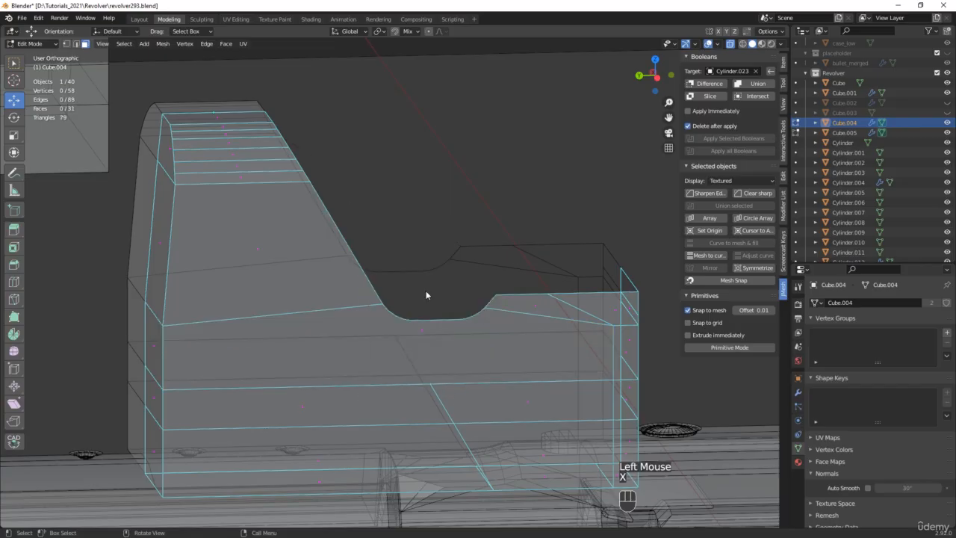
pyautogui.hotkey('ctrl', 'alt', 's')
# Dissolve the side edge running from the notch's rear curve to the rear block's chamfer corner
pyautogui.press('n')
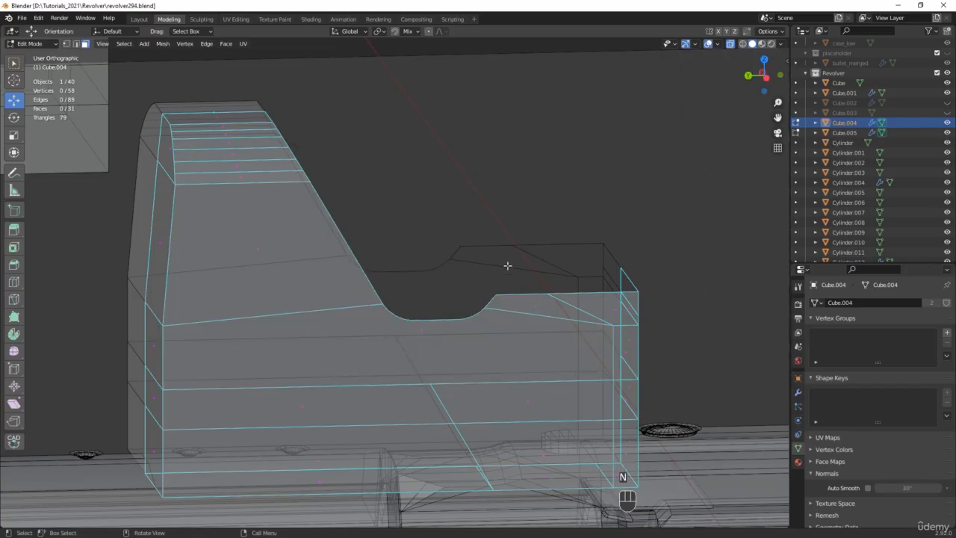
pyautogui.scroll(-2, 478, 298)
pyautogui.moveTo(465, 290); pyautogui.dragTo(446, 284, button='middle')
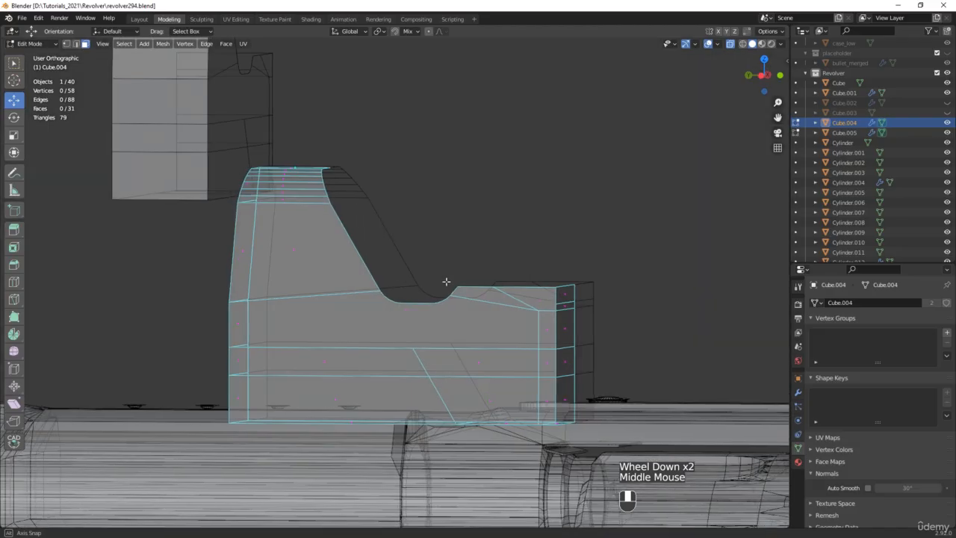
pyautogui.scroll(-1, 277, 172)
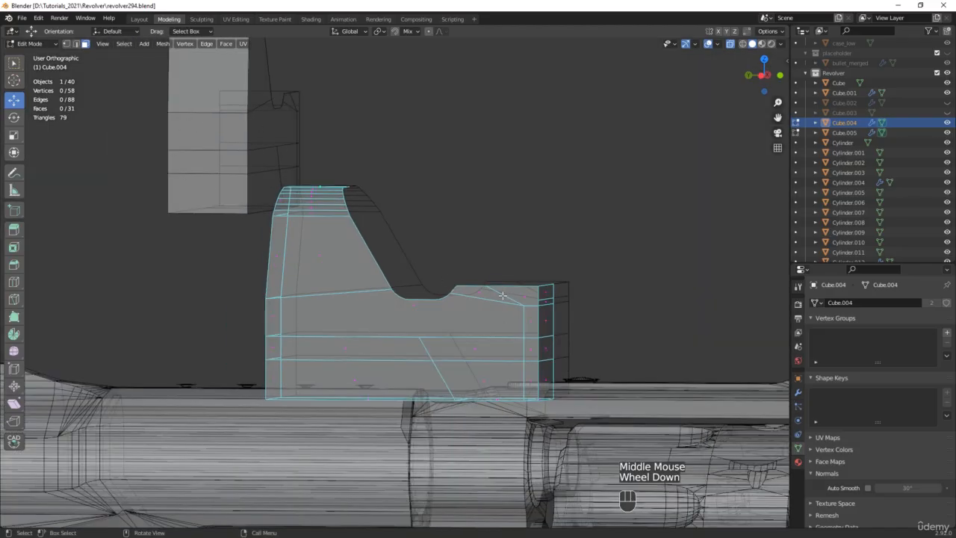
pyautogui.scroll(3, 503, 296)
pyautogui.click(470, 296)
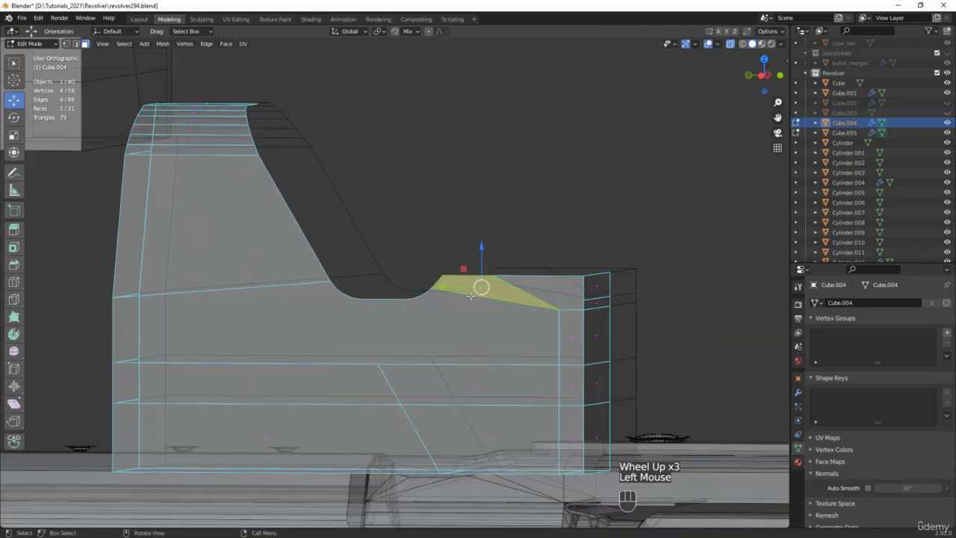
pyautogui.press('2')
pyautogui.click(469, 300)
pyautogui.press('x')
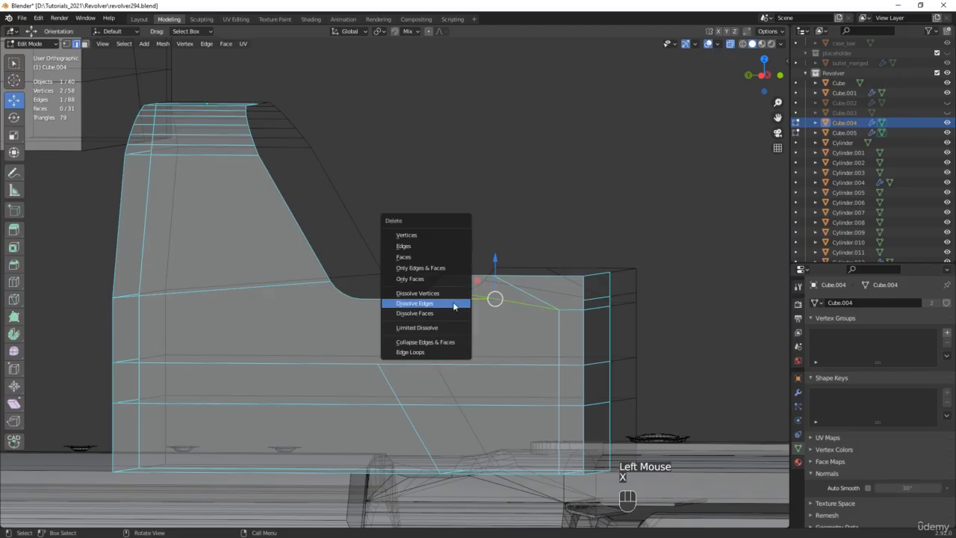
pyautogui.click(453, 305)
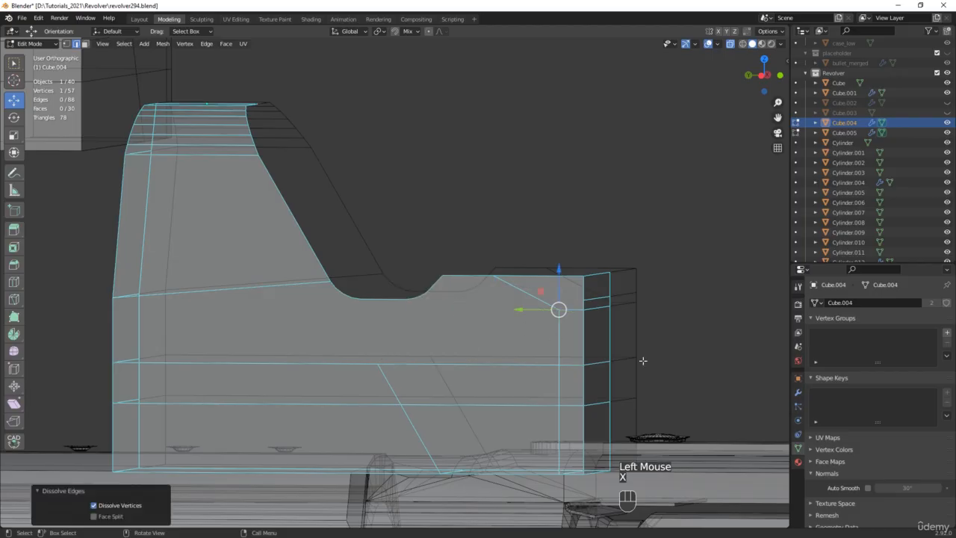
# Apply the scope's FC_Mirror modifier to all objects sharing its mesh and turn off X-ray display
pyautogui.click(797, 391)
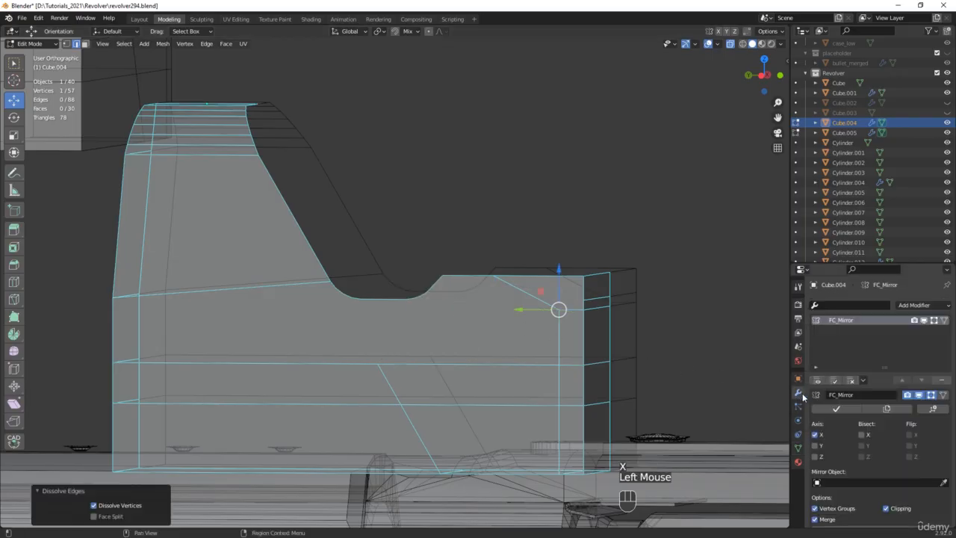
pyautogui.scroll(-3, 857, 433)
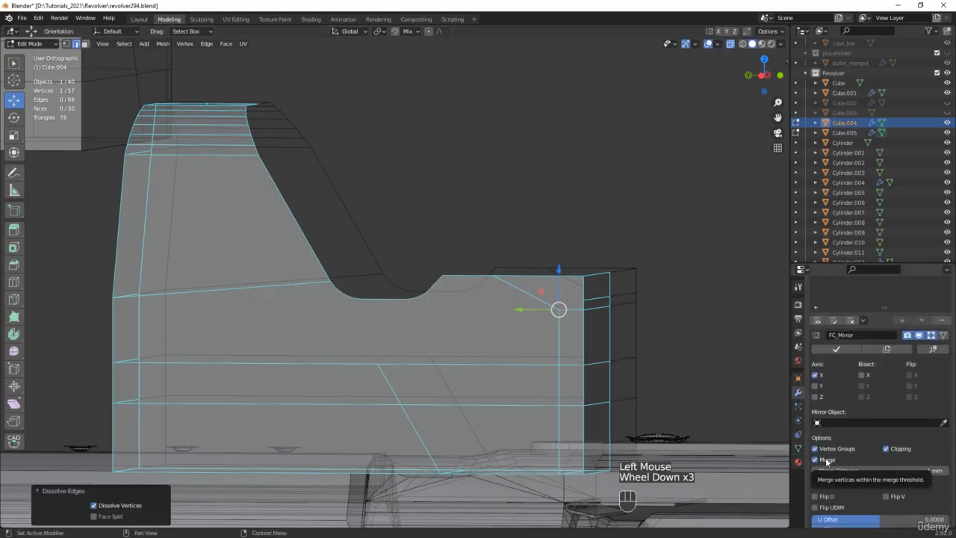
pyautogui.click(836, 350)
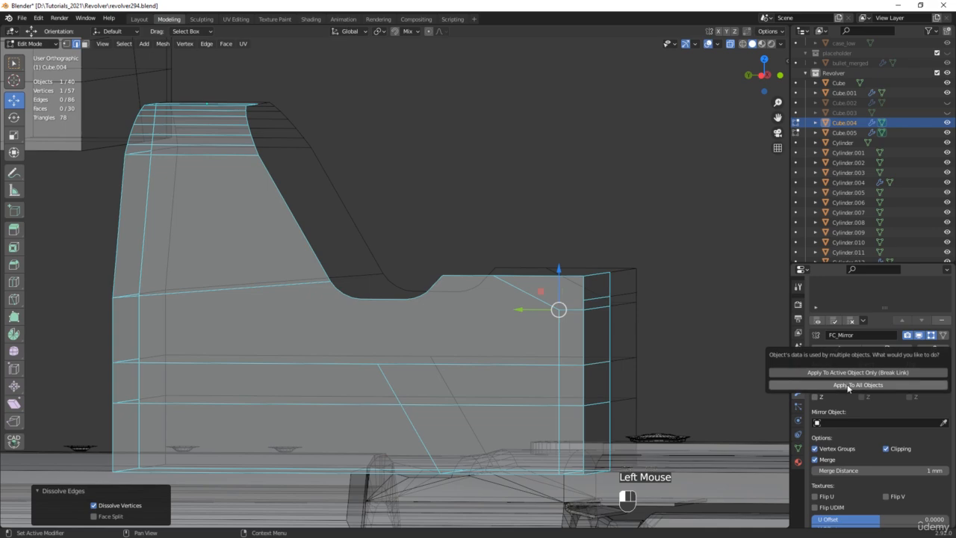
pyautogui.click(847, 384)
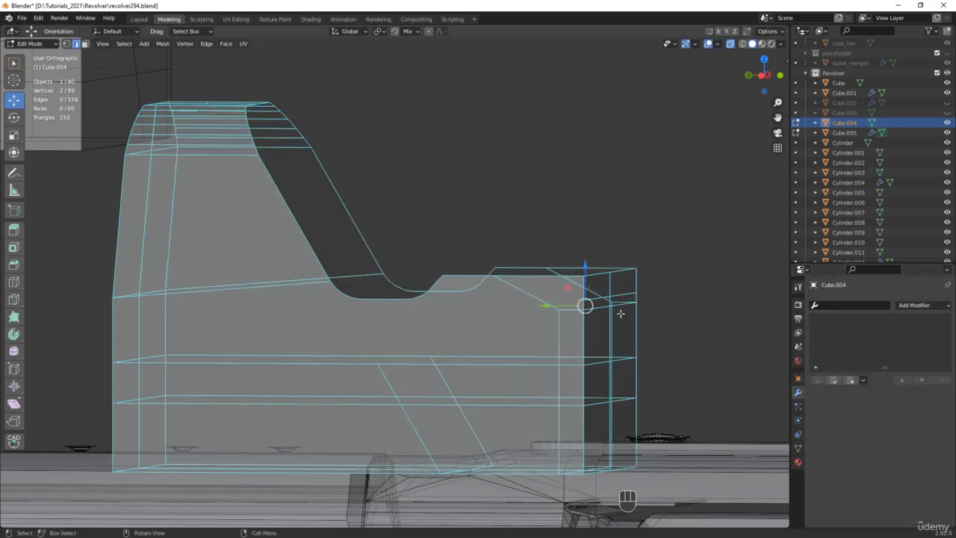
pyautogui.moveTo(621, 313)
pyautogui.mouseDown(button='middle')
pyautogui.moveTo(573, 327)
pyautogui.moveTo(529, 319)
pyautogui.mouseUp(button='middle')
pyautogui.hotkey('alt', 'z')
pyautogui.scroll(-3, 558, 320)
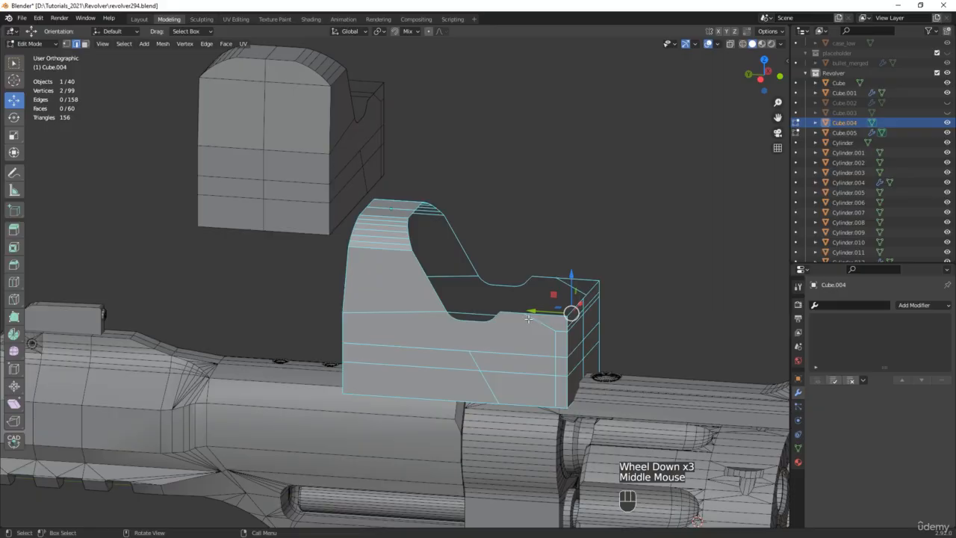
# Fill the open top of the curved notch and rear block with one face from the surrounding boundary edge loops
pyautogui.keyDown('alt'); pyautogui.click(510, 313); pyautogui.keyUp('alt')
pyautogui.keyDown('alt'); pyautogui.keyDown('shift'); pyautogui.click(435, 291); pyautogui.keyUp('shift'); pyautogui.keyUp('alt')
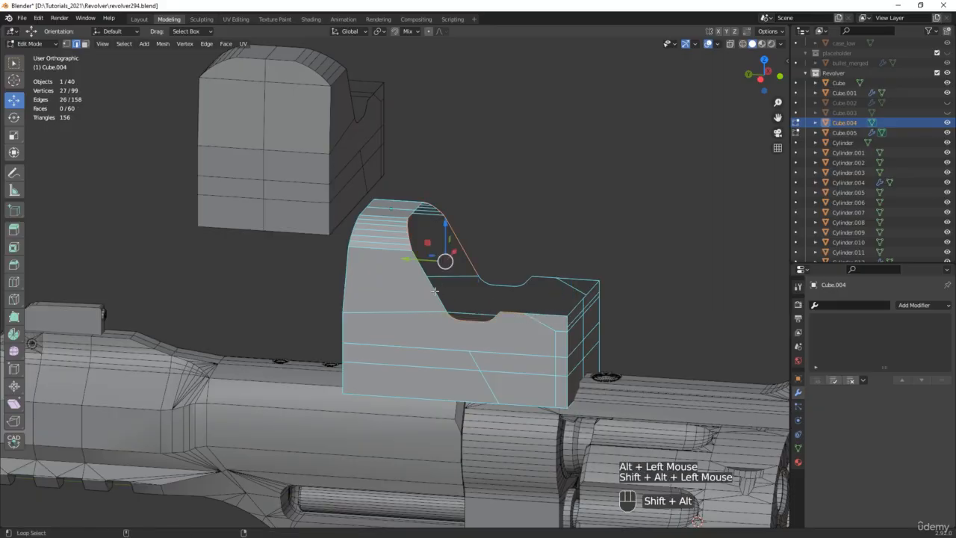
pyautogui.keyDown('alt'); pyautogui.keyDown('shift'); pyautogui.click(547, 314); pyautogui.keyUp('shift'); pyautogui.keyUp('alt')
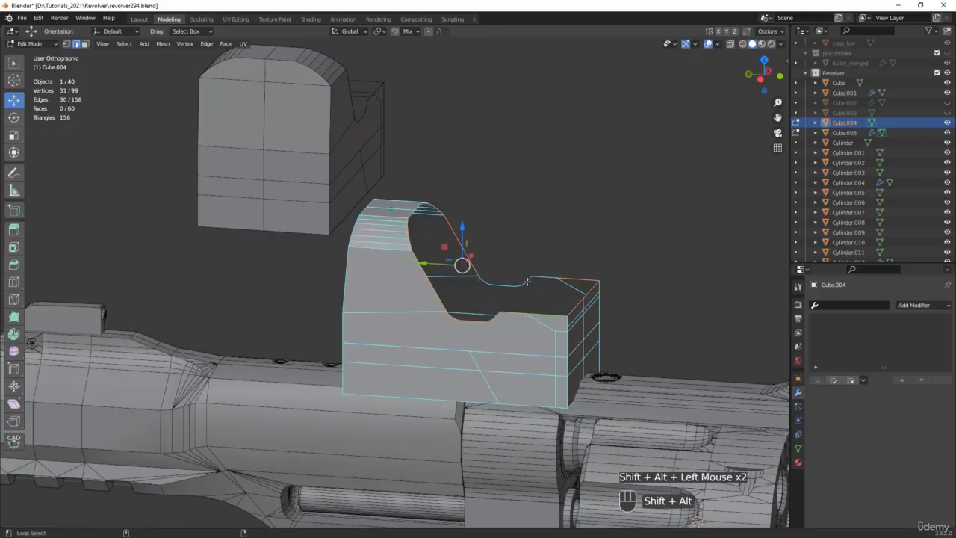
pyautogui.keyDown('alt'); pyautogui.keyDown('shift'); pyautogui.click(526, 282); pyautogui.keyUp('shift'); pyautogui.keyUp('alt')
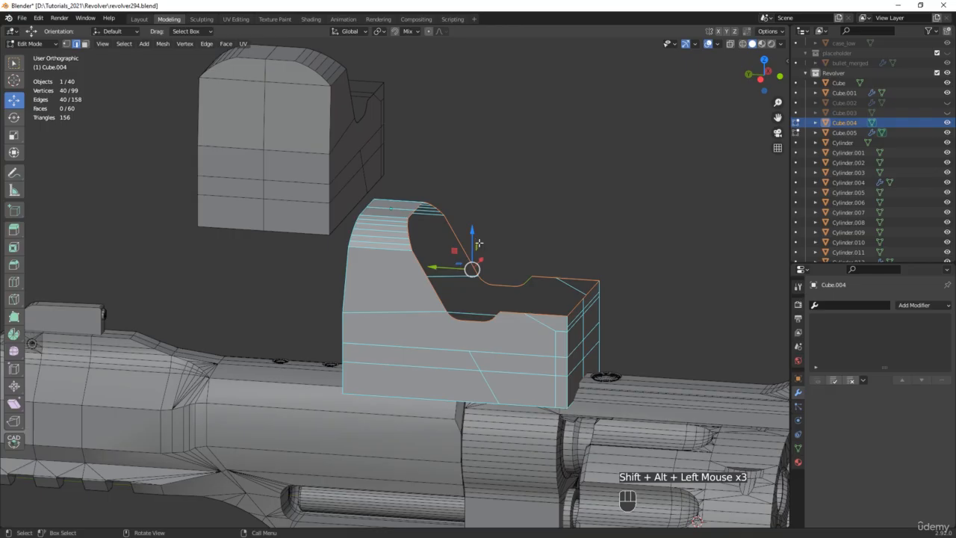
pyautogui.press('f')
# Connect each opposite vertex pair across the new face along the notch's front curve, up to the start of its flat bottom
pyautogui.keyDown('alt'); pyautogui.moveTo(456, 270); pyautogui.dragTo(468, 268, button='middle'); pyautogui.keyUp('alt')
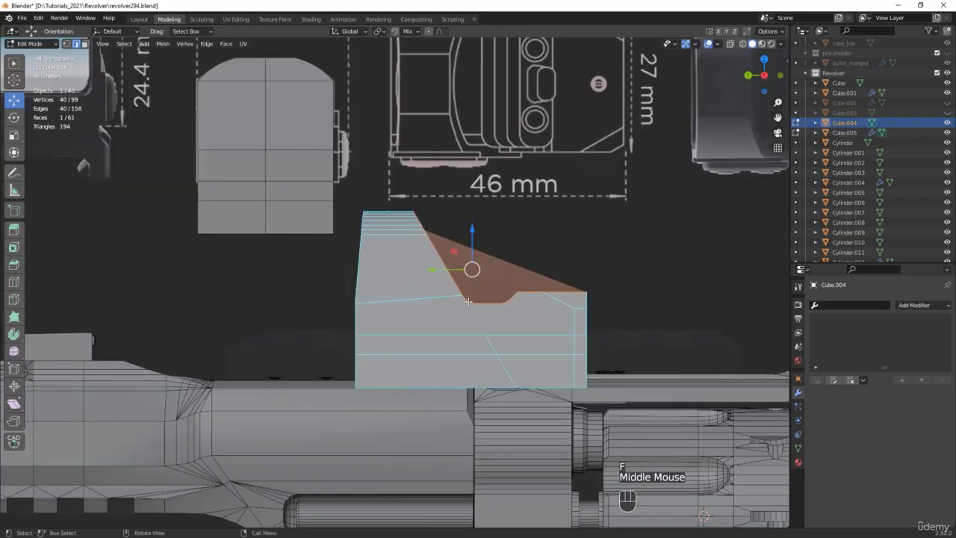
pyautogui.scroll(4, 470, 272)
pyautogui.hotkey('alt', 'z')
pyautogui.scroll(3, 463, 287)
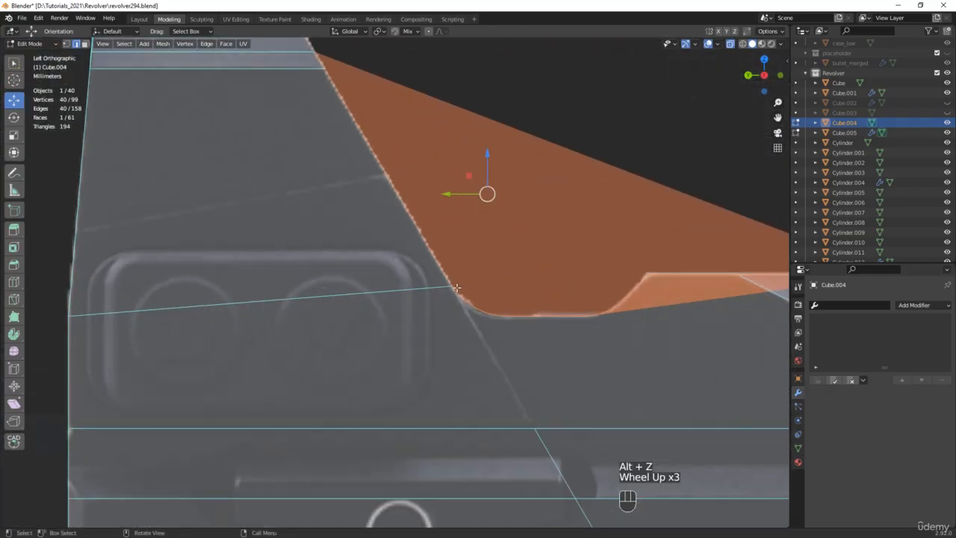
pyautogui.press('1')
pyautogui.click(451, 281)
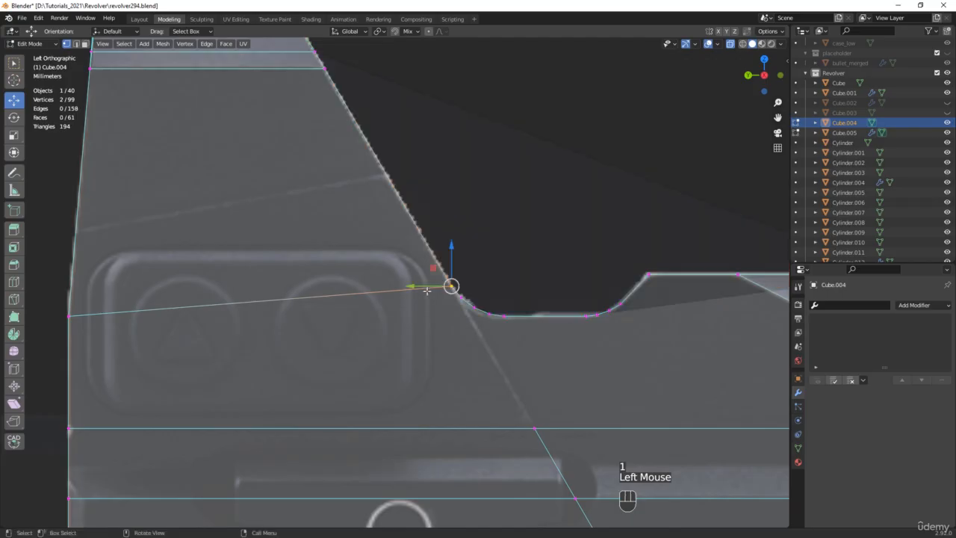
pyautogui.press('j')
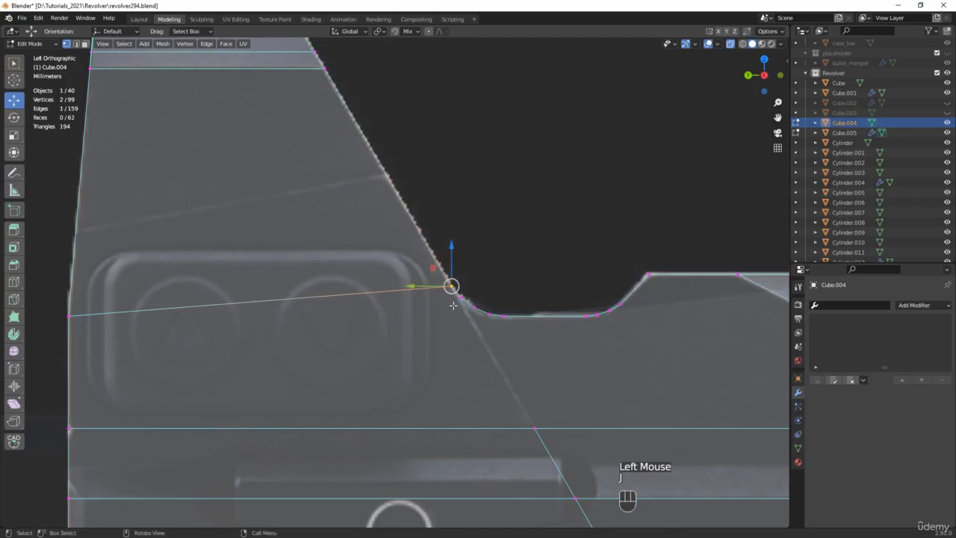
pyautogui.moveTo(453, 305); pyautogui.dragTo(500, 348)
pyautogui.scroll(4, 467, 292)
pyautogui.press('j')
pyautogui.press('j')
pyautogui.press('j')
pyautogui.moveTo(563, 329); pyautogui.dragTo(537, 354)
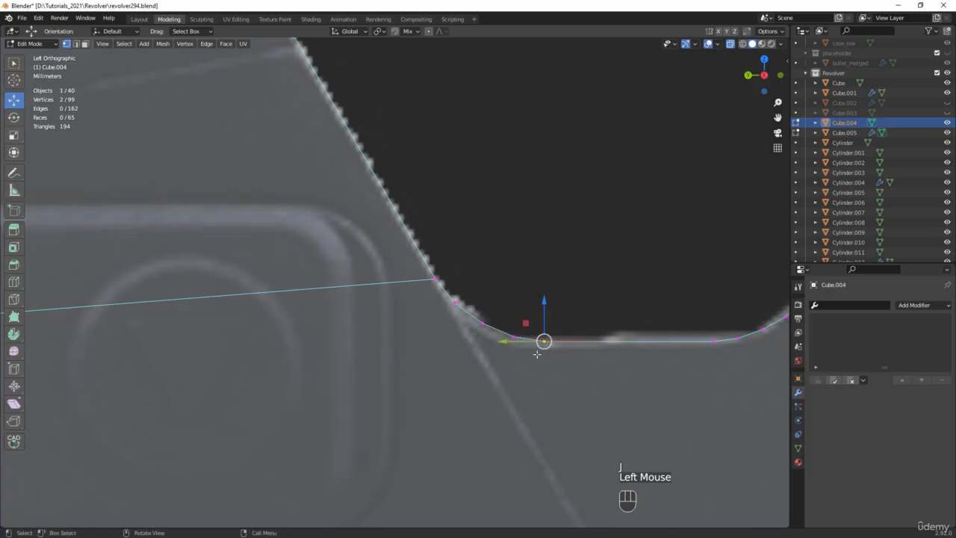
pyautogui.press('j')
# Connect the opposite vertex pairs along the notch's rear curve and at the front edge of the rear block's top
pyautogui.scroll(-2, 578, 337)
pyautogui.keyDown('shift'); pyautogui.moveTo(647, 339); pyautogui.dragTo(457, 336, button='middle'); pyautogui.keyUp('shift')
pyautogui.scroll(2, 448, 343)
pyautogui.moveTo(439, 326); pyautogui.dragTo(505, 321)
pyautogui.press('j')
pyautogui.press('j')
pyautogui.press('j')
pyautogui.moveTo(524, 307); pyautogui.dragTo(508, 333)
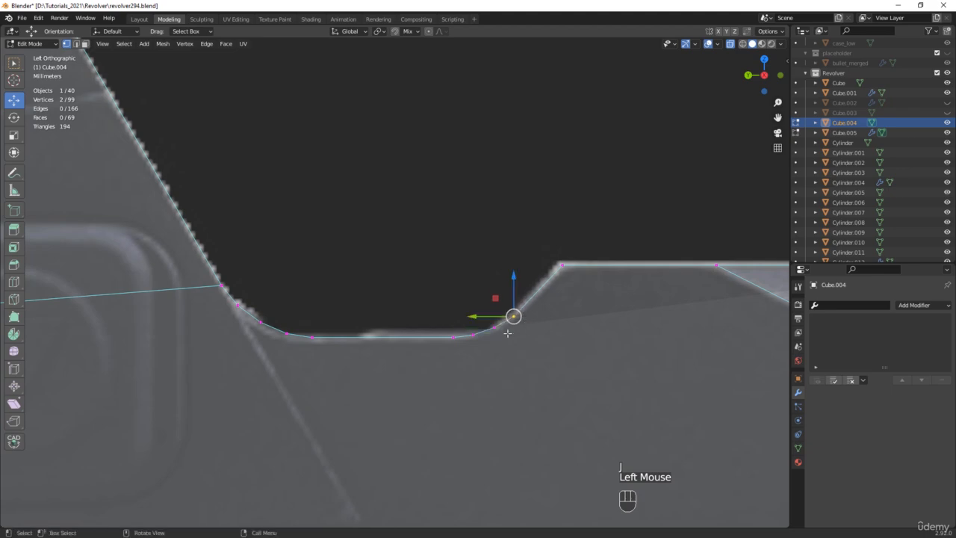
pyautogui.press('j')
pyautogui.moveTo(590, 236); pyautogui.dragTo(549, 283)
pyautogui.press('j')
# Connect the vertex pair at the rear block's chamfer corners, turn off X-ray, and save incrementally as revolver295.blend
pyautogui.scroll(-2, 549, 282)
pyautogui.keyDown('shift'); pyautogui.moveTo(620, 277); pyautogui.dragTo(488, 298, button='middle'); pyautogui.keyUp('shift')
pyautogui.moveTo(498, 281); pyautogui.dragTo(460, 308)
pyautogui.press('j')
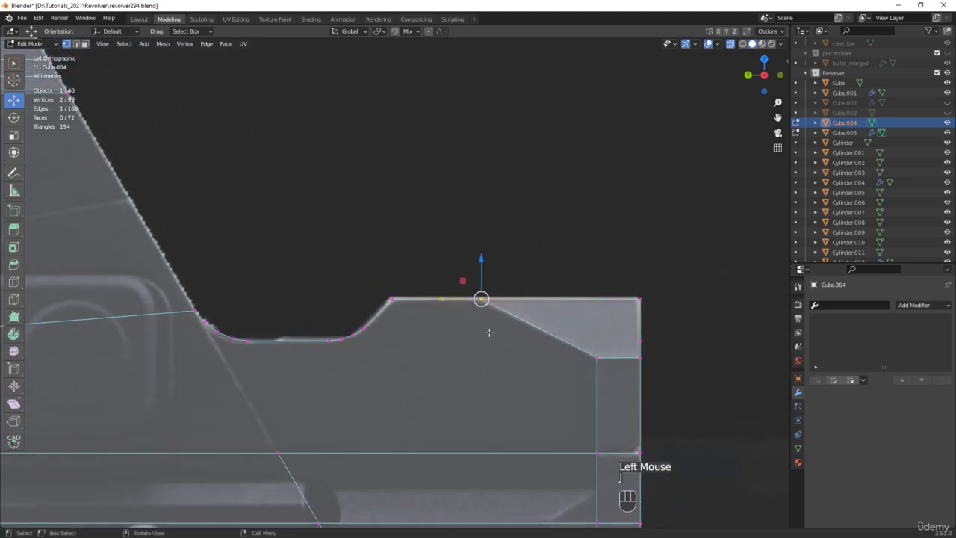
pyautogui.scroll(-3, 498, 319)
pyautogui.moveTo(499, 319)
pyautogui.mouseDown(button='middle')
pyautogui.moveTo(485, 336)
pyautogui.moveTo(489, 328)
pyautogui.mouseUp(button='middle')
pyautogui.hotkey('alt', 'z')
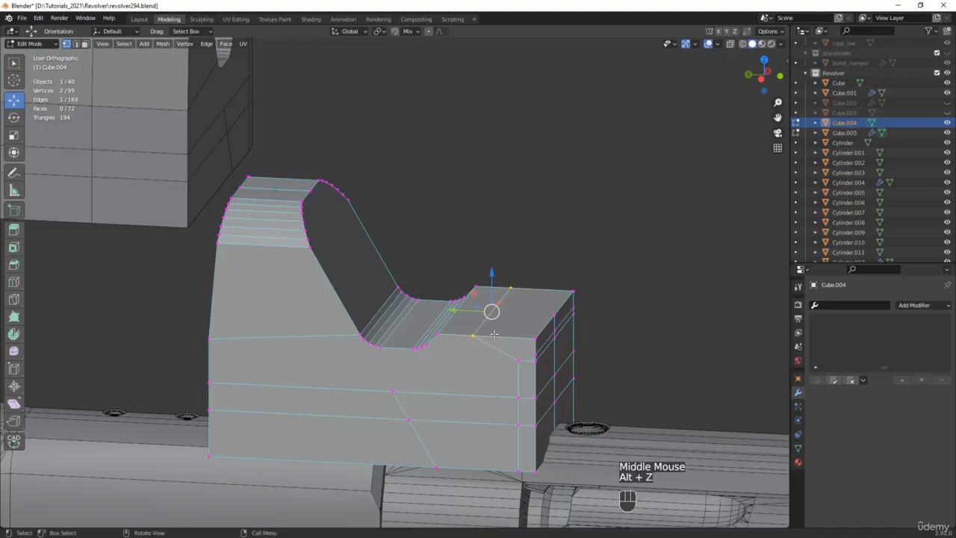
pyautogui.hotkey('ctrl', 'alt', 's')
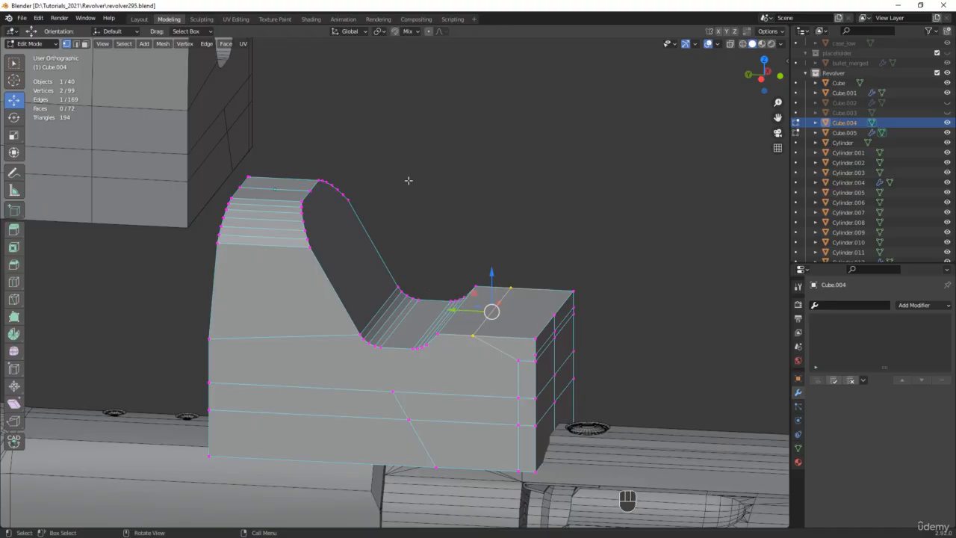
# Dissolve the centre edge loop running around the scope body along its former mirror seam
pyautogui.scroll(-2, 408, 180)
pyautogui.moveTo(409, 179); pyautogui.dragTo(412, 241, button='middle')
pyautogui.keyDown('alt'); pyautogui.click(330, 221); pyautogui.keyUp('alt')
pyautogui.press('x')
pyautogui.click(416, 239)
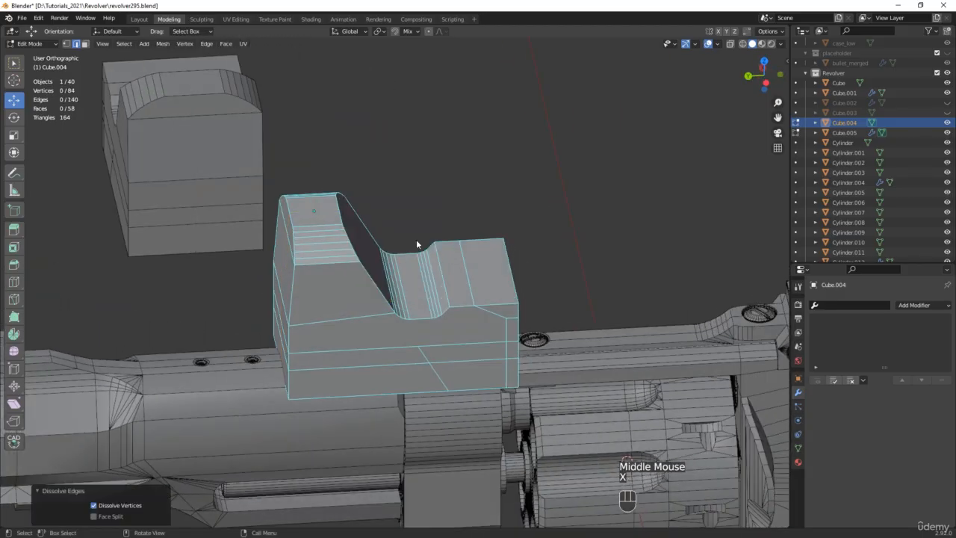
# Leave mesh editing and remove the FC_Mirror modifier from the second scope copy, Cube.005
pyautogui.keyDown('shift'); pyautogui.moveTo(246, 171); pyautogui.dragTo(342, 214, button='middle'); pyautogui.keyUp('shift')
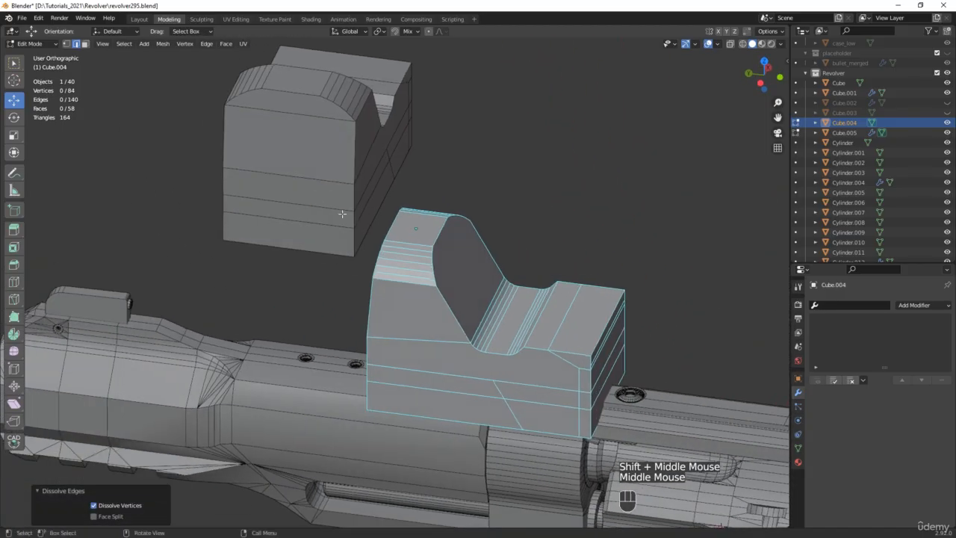
pyautogui.press('Tab')
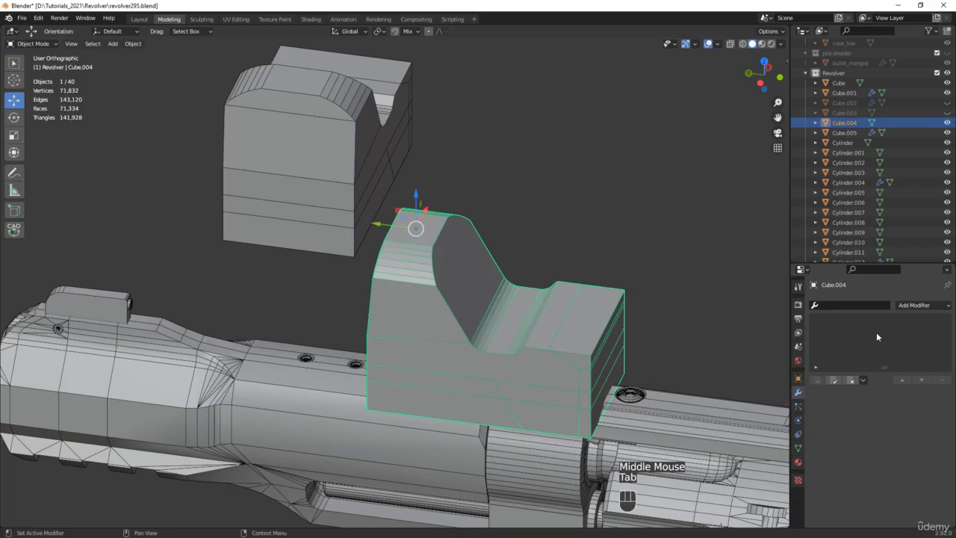
pyautogui.click(280, 133)
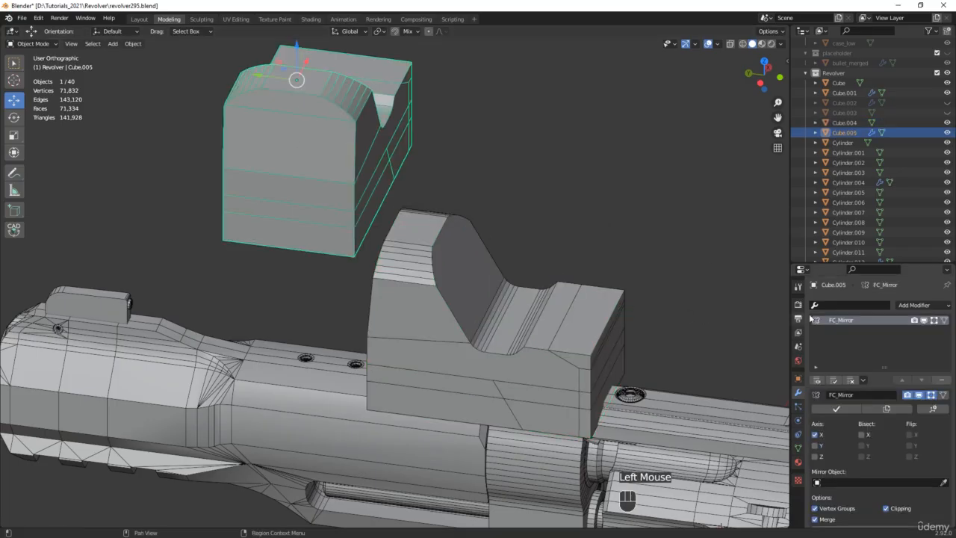
pyautogui.click(942, 380)
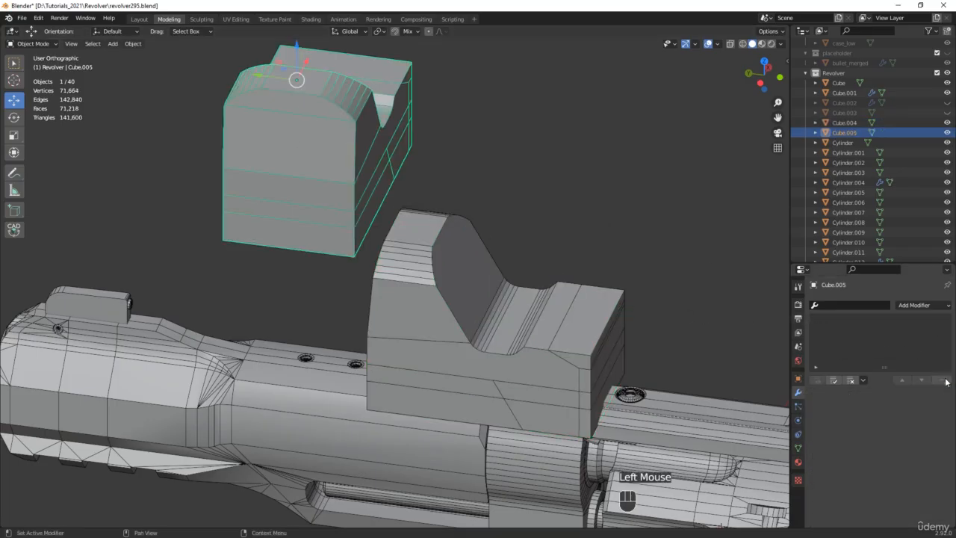
# Duplicate the upper strip face beneath the large front face of Cube.005 in place and separate it into its own object
pyautogui.press('Tab')
pyautogui.press('3')
pyautogui.click(363, 134)
pyautogui.click(334, 131)
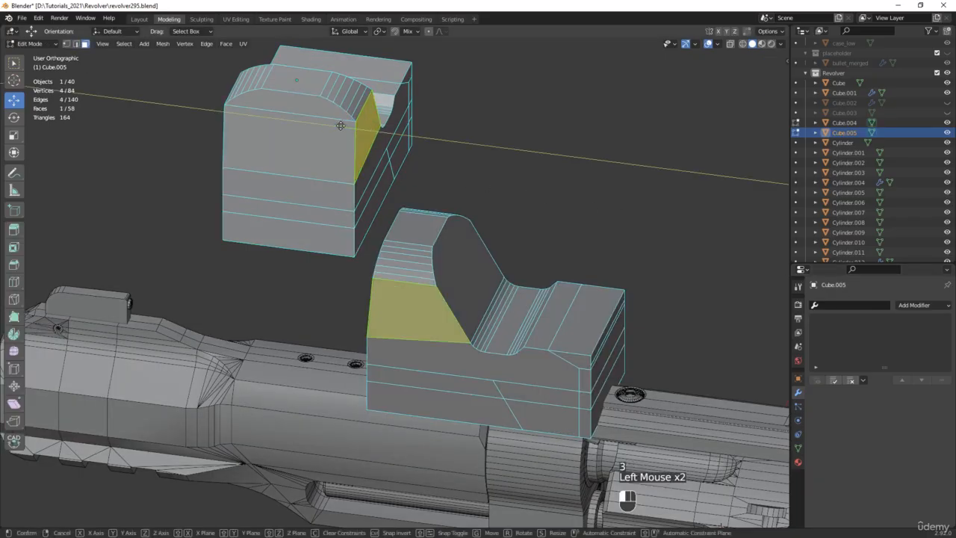
pyautogui.hotkey('ctrl', 'z')
pyautogui.moveTo(316, 134); pyautogui.dragTo(308, 184, button='middle')
pyautogui.click(321, 183)
pyautogui.hotkey('shift', 'd')
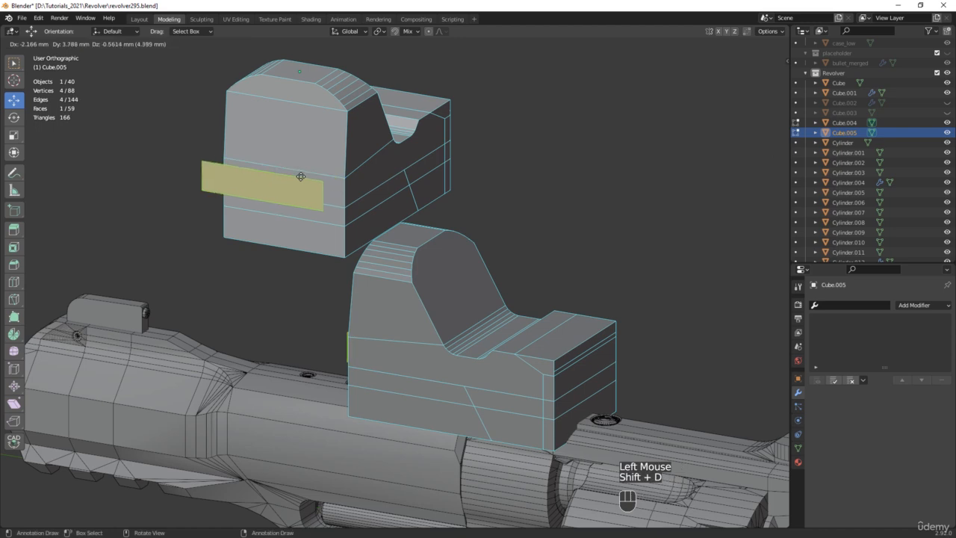
pyautogui.rightClick(278, 184)
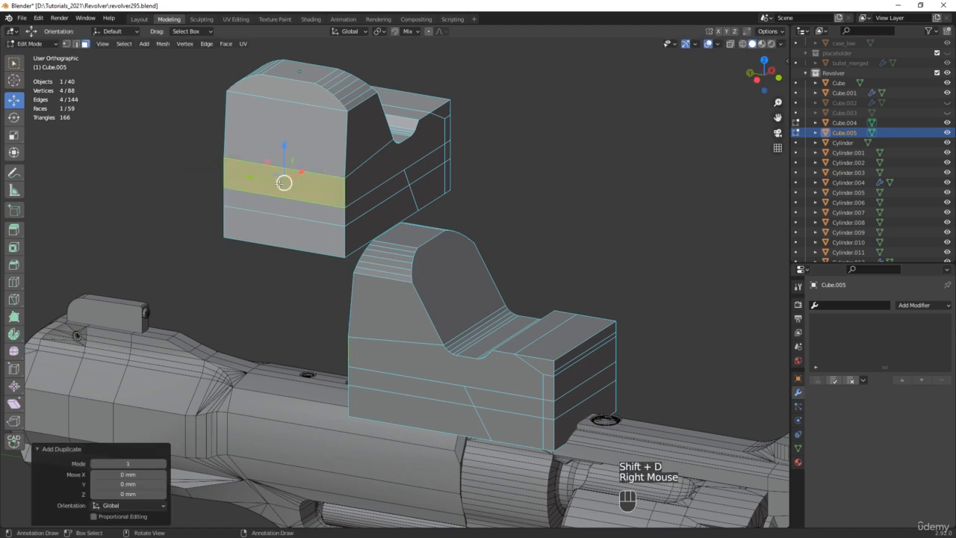
pyautogui.press('p')
pyautogui.click(280, 184)
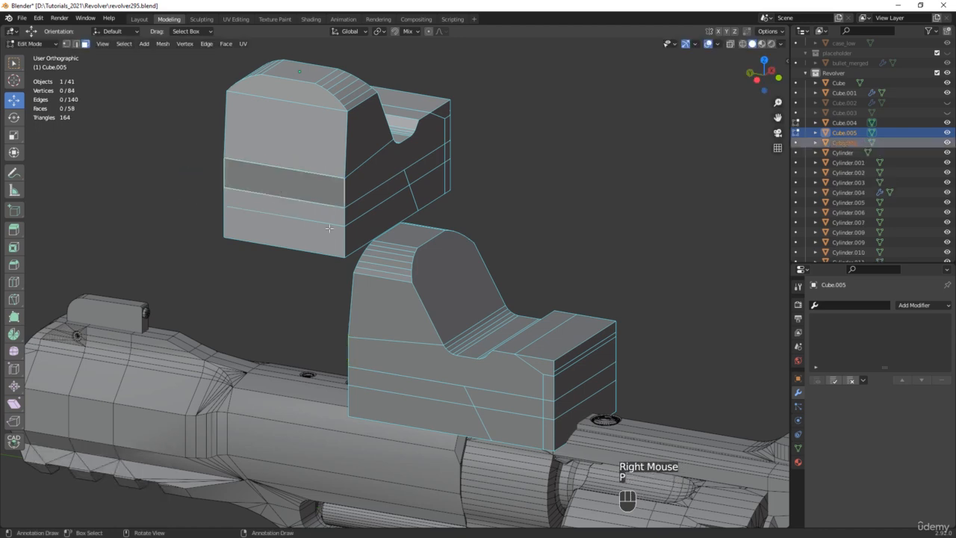
# Select the separated strip and move its origin to the centre of its geometry
pyautogui.press('Tab')
pyautogui.click(291, 189)
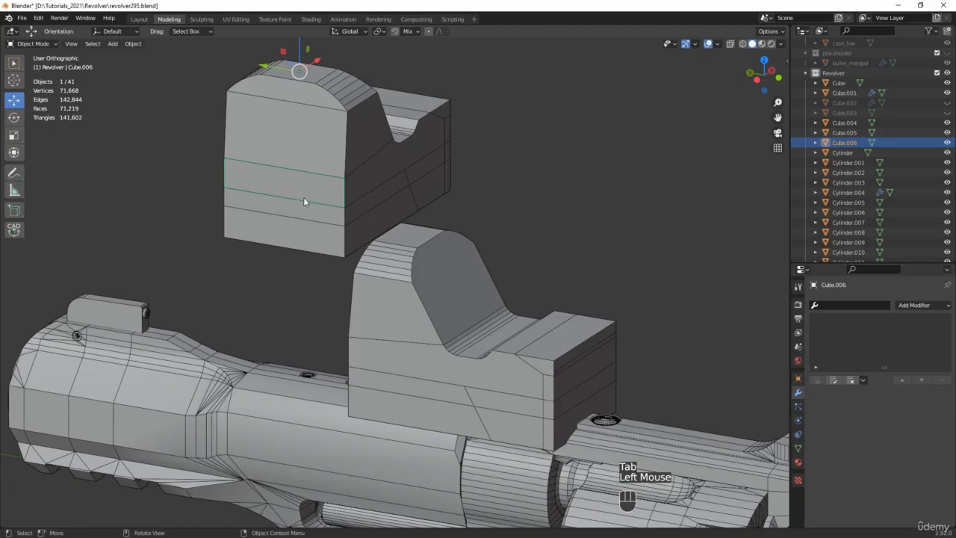
pyautogui.hotkey('alt', 'q')
pyautogui.click(304, 199)
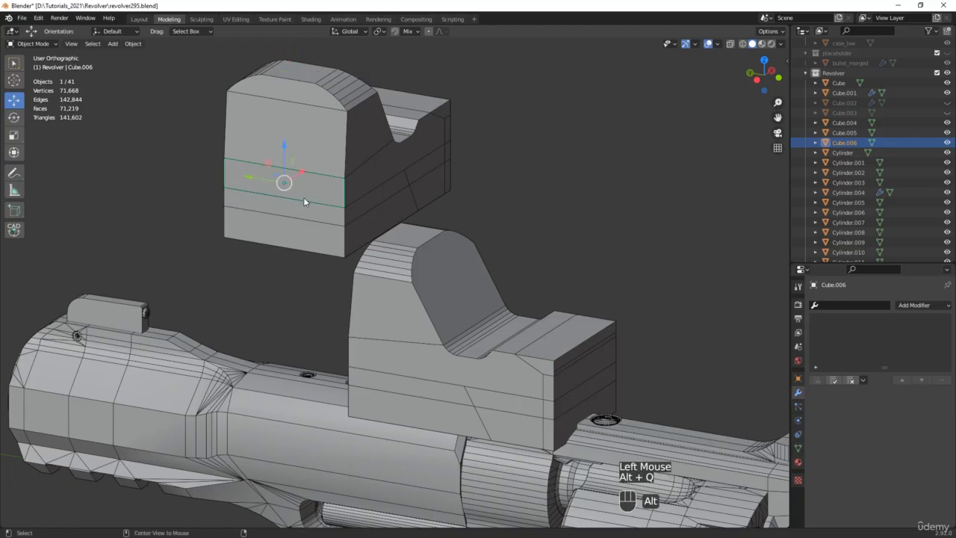
# In left X-ray view, scale the whole strip along Y by about 0.888 to match the reference lens window's width
pyautogui.keyDown('alt'); pyautogui.moveTo(192, 185); pyautogui.dragTo(230, 177, button='middle'); pyautogui.keyUp('alt')
pyautogui.hotkey('alt', 'z')
pyautogui.scroll(7, 216, 160)
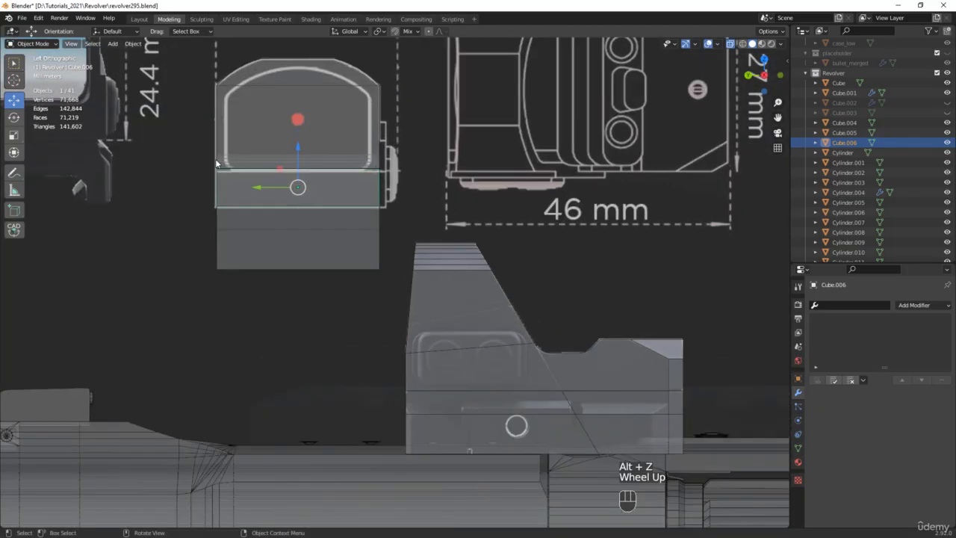
pyautogui.keyDown('shift'); pyautogui.moveTo(358, 175); pyautogui.dragTo(259, 271, button='middle'); pyautogui.keyUp('shift')
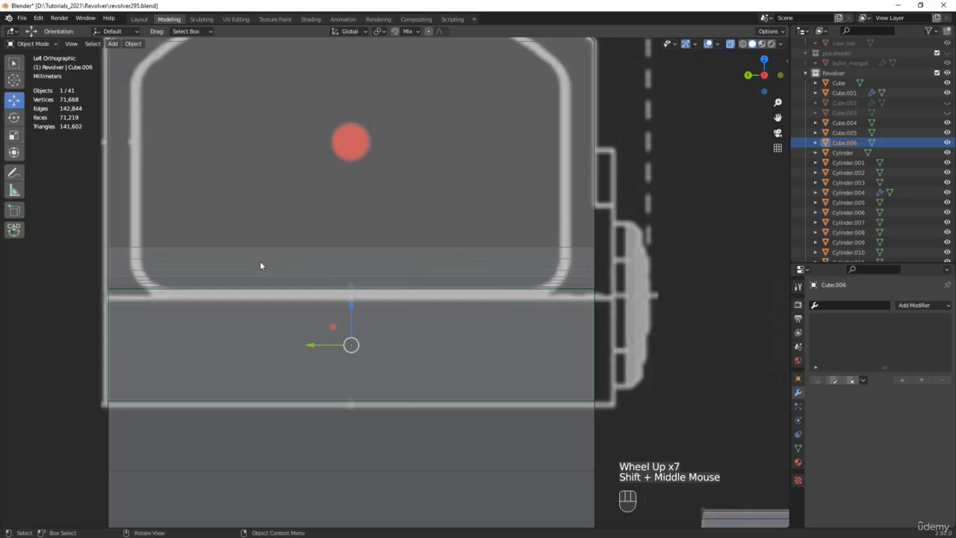
pyautogui.press('Tab')
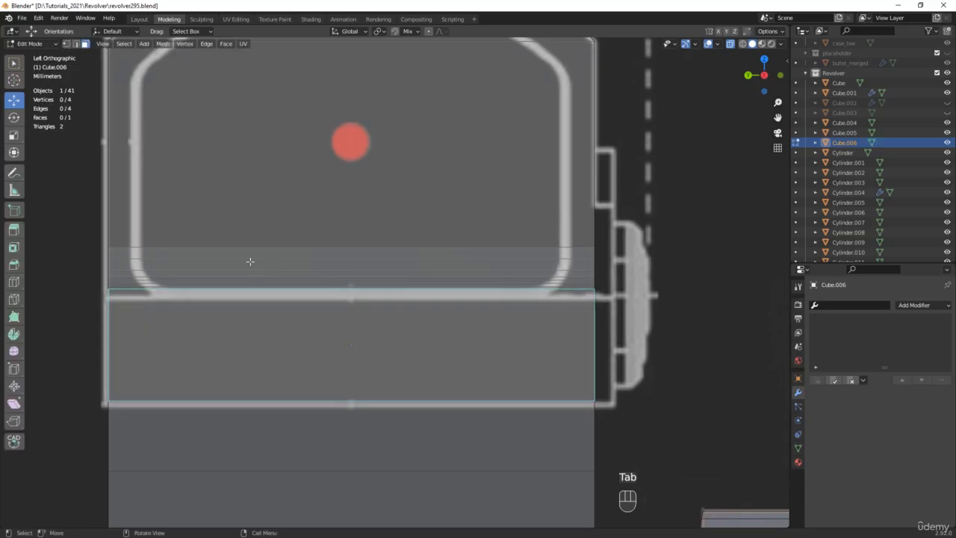
pyautogui.press('1')
pyautogui.moveTo(72, 260); pyautogui.dragTo(635, 444)
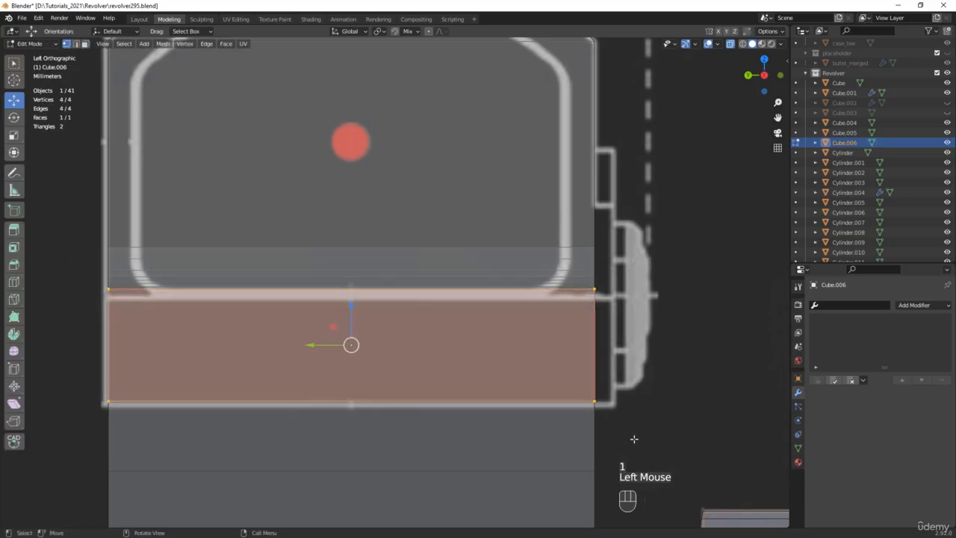
pyautogui.press('r')
pyautogui.moveTo(321, 344); pyautogui.dragTo(325, 344)
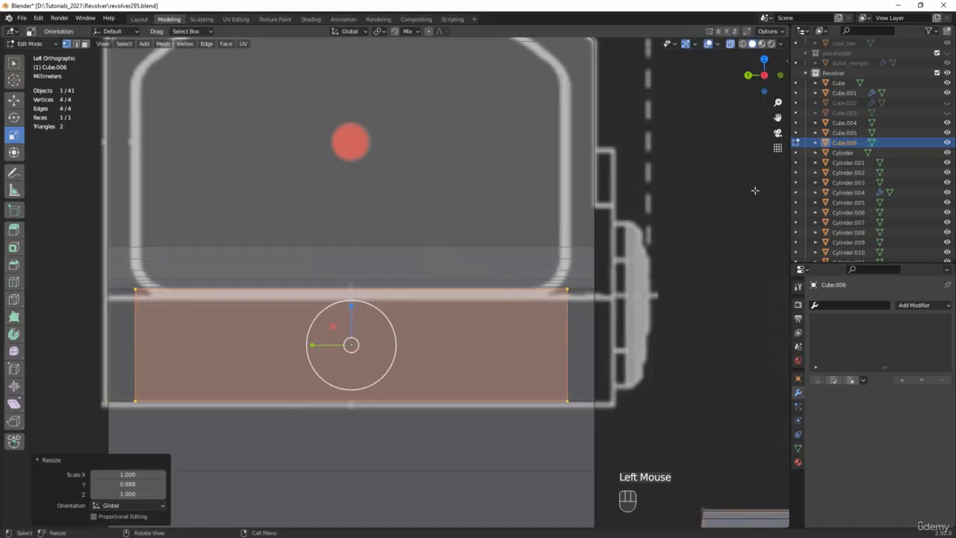
# Show the transform values and raise the strip's top edge about 16.68 mm along Z to the reference window's top
pyautogui.press('n')
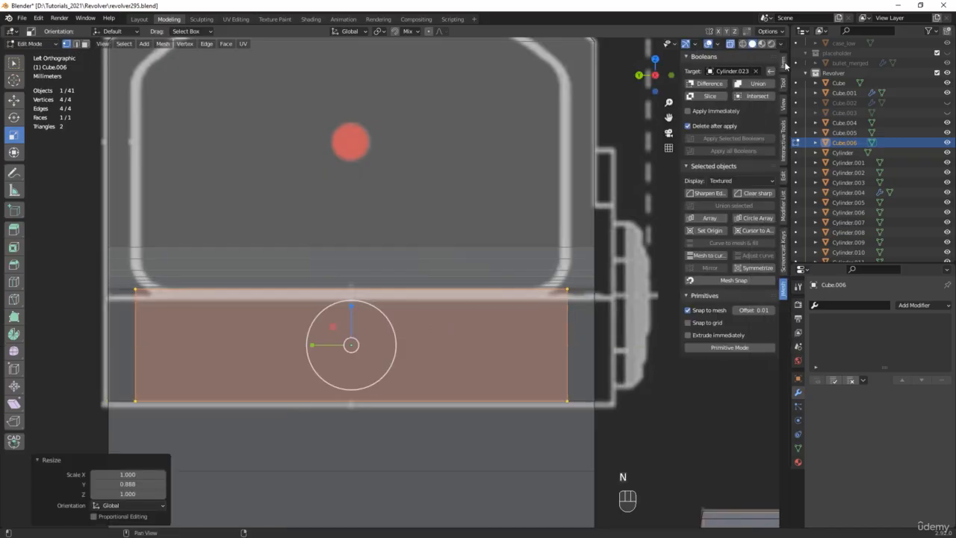
pyautogui.click(784, 64)
pyautogui.scroll(-2, 293, 324)
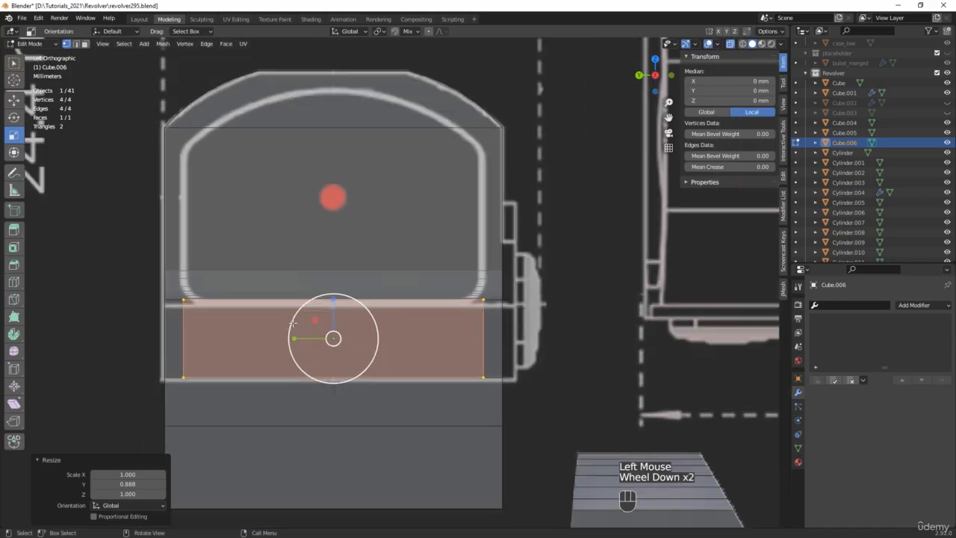
pyautogui.press('w')
pyautogui.moveTo(502, 285); pyautogui.dragTo(179, 314)
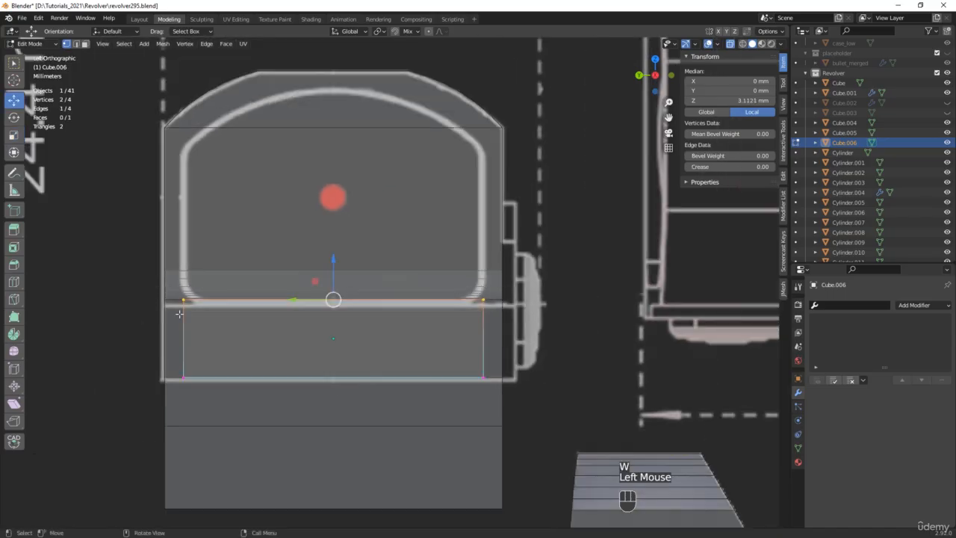
pyautogui.moveTo(333, 273); pyautogui.dragTo(357, 62)
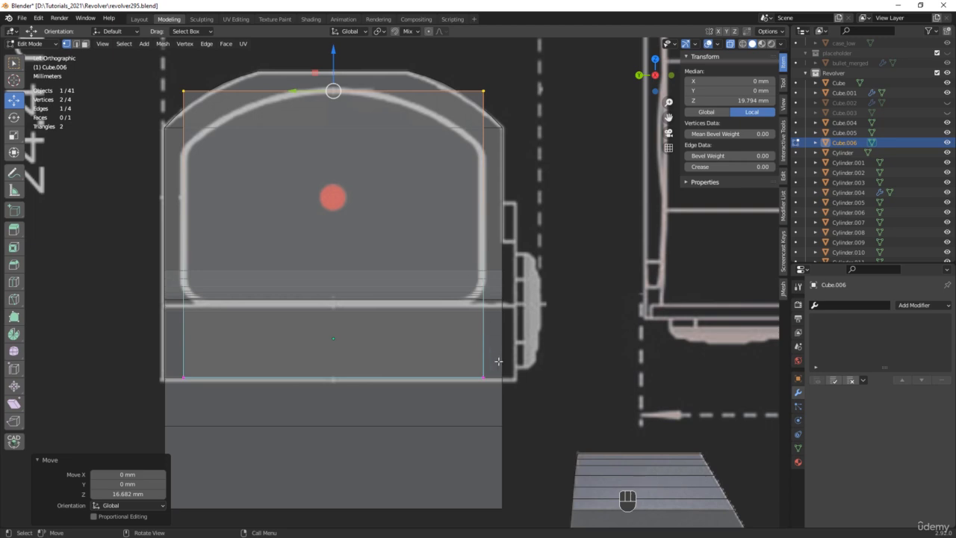
# Raise the face's bottom edge about 5.61 mm along Z to the reference window's lower line
pyautogui.moveTo(499, 360); pyautogui.dragTo(162, 409)
pyautogui.moveTo(335, 356); pyautogui.dragTo(345, 283)
pyautogui.scroll(3, 346, 284)
pyautogui.scroll(-1, 346, 285)
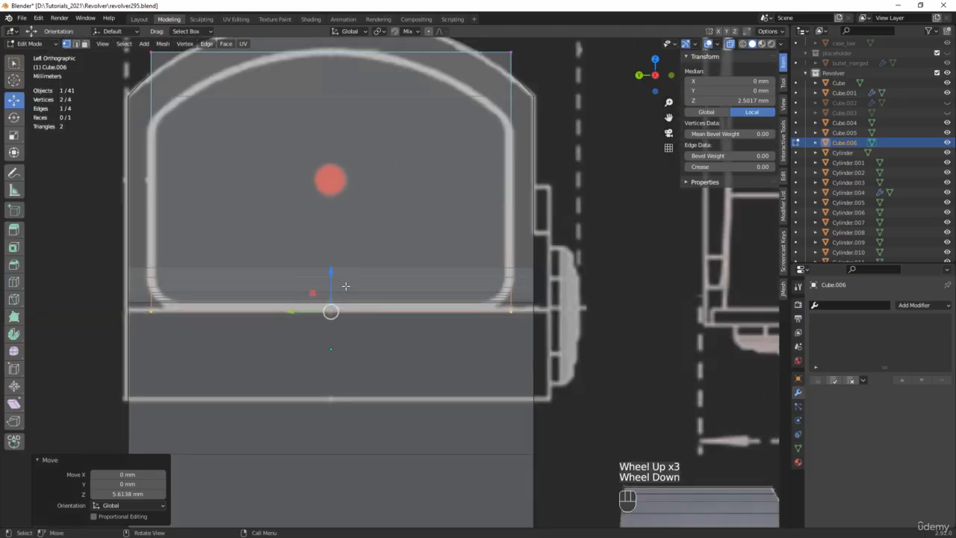
# Bevel the face's two bottom corner vertices by about 1.95 mm with 5 segments to follow the reference window's rounded lower corners
pyautogui.press('ctrl')
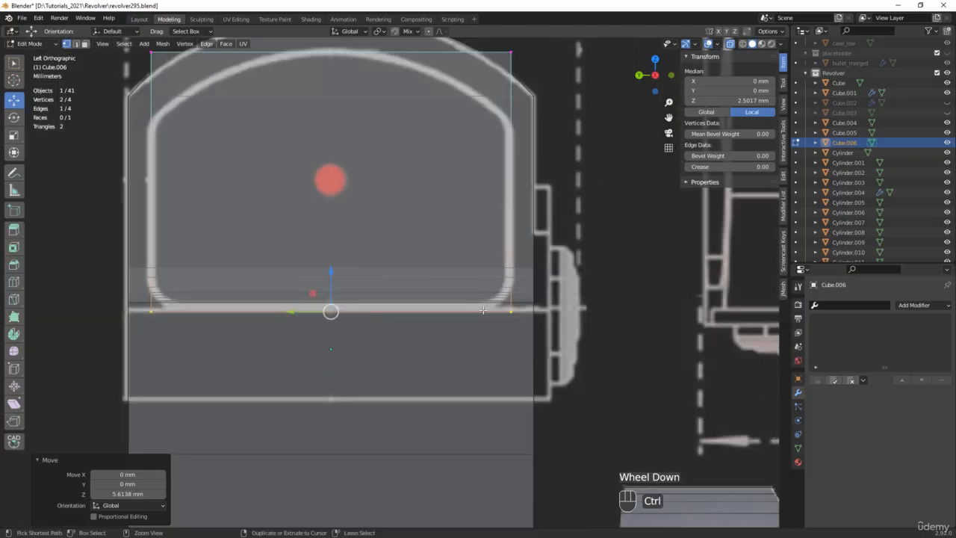
pyautogui.hotkey('ctrl', 'b')
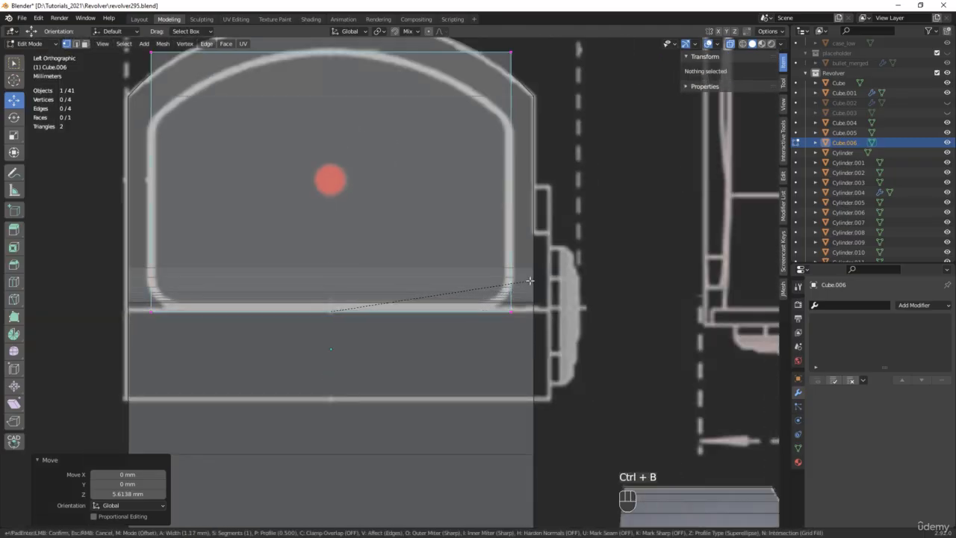
pyautogui.press('v')
pyautogui.scroll(2, 540, 271)
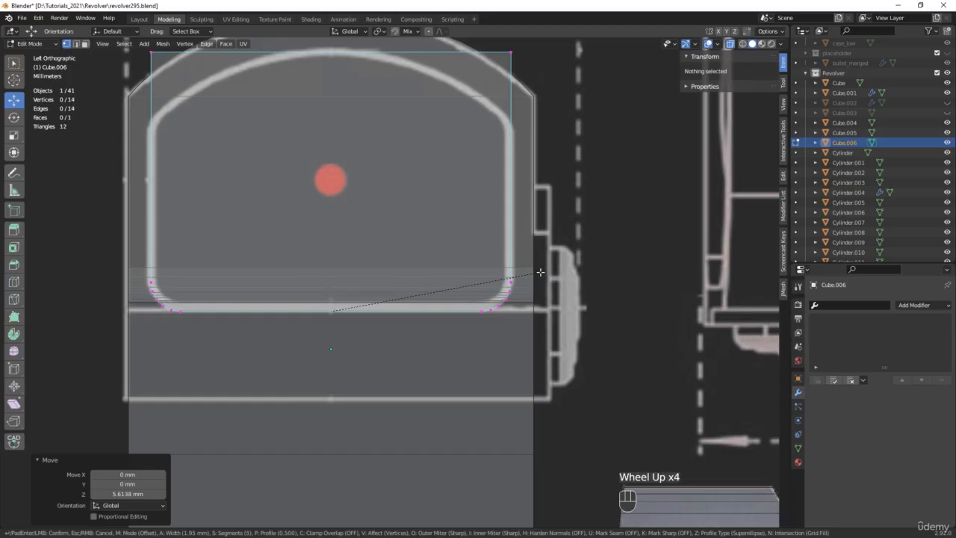
pyautogui.click(540, 272)
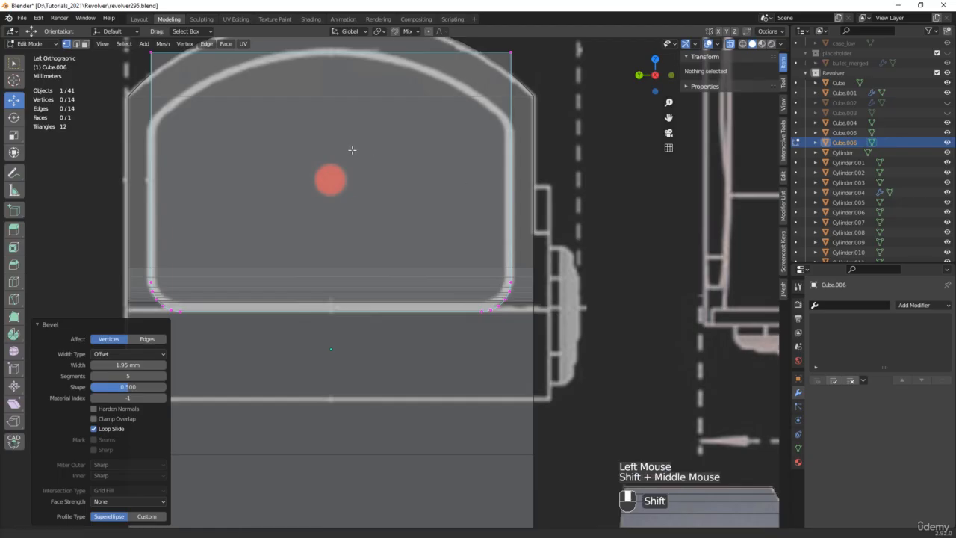
# Bevel the face's two top corner vertices by about 4.8 mm with 1 segment, down to the reference window's shoulders
pyautogui.keyDown('shift'); pyautogui.moveTo(352, 149); pyautogui.dragTo(418, 238, button='middle'); pyautogui.keyUp('shift')
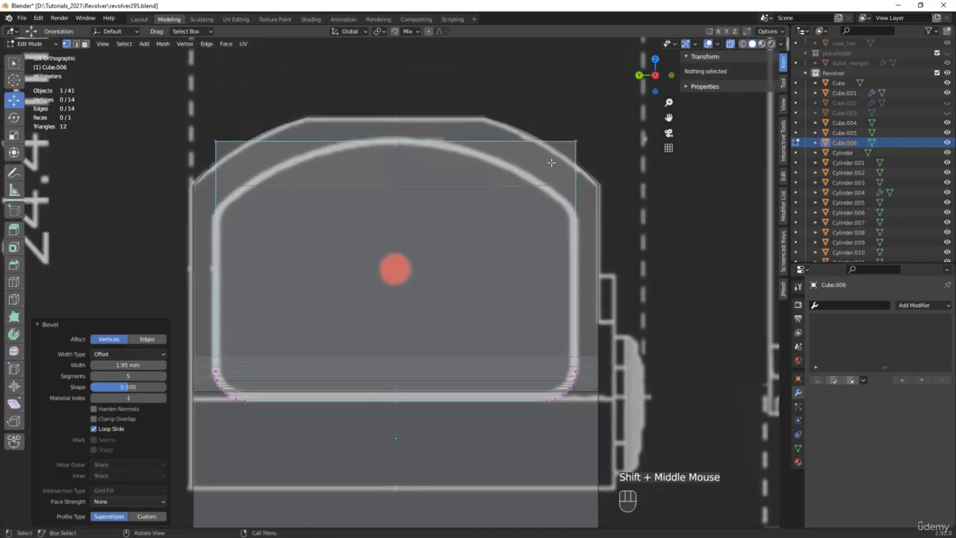
pyautogui.moveTo(619, 122); pyautogui.dragTo(214, 153)
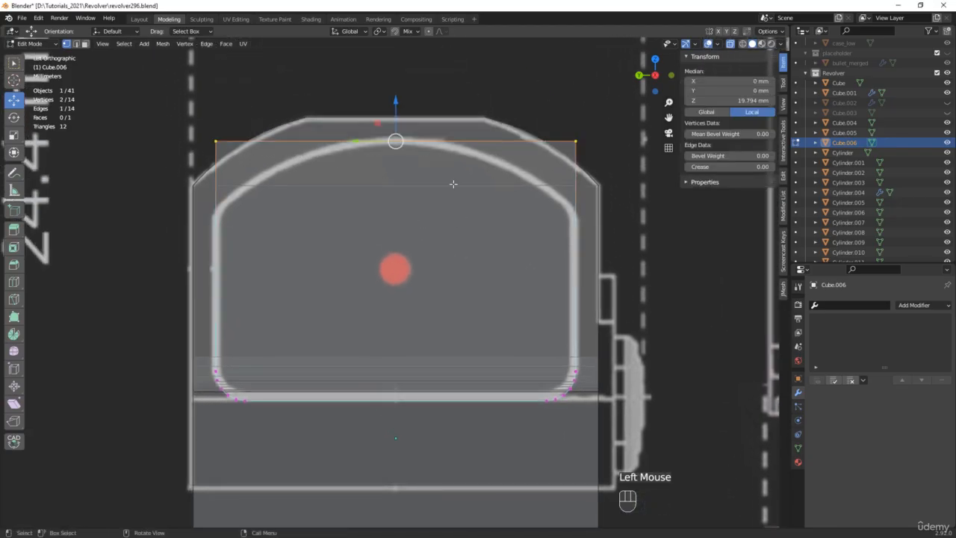
pyautogui.hotkey('ctrl', 'b')
pyautogui.press('v')
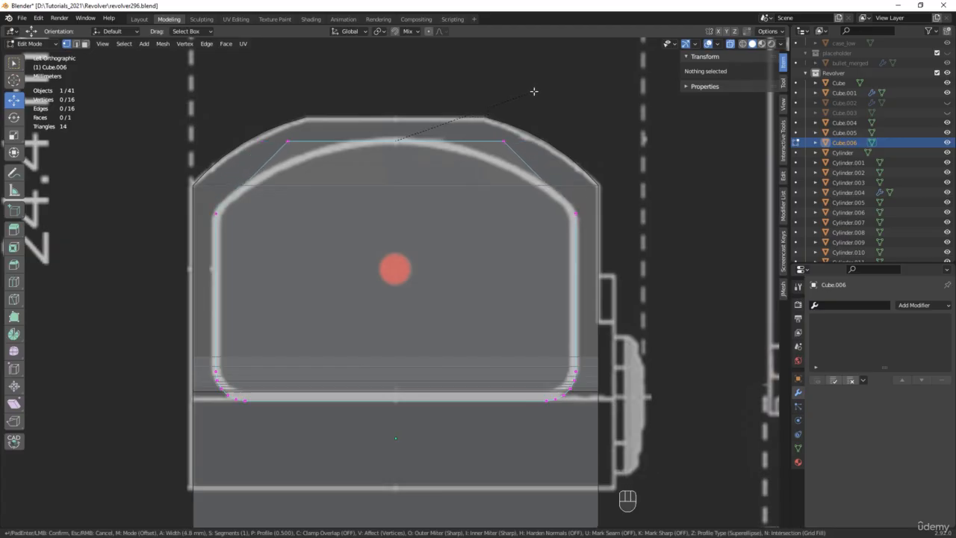
pyautogui.click(534, 91)
# Bevel the two vertices of the shortened top edge by about 5.58 mm with 7 segments to follow the reference window's arch
pyautogui.moveTo(252, 115); pyautogui.dragTo(531, 148)
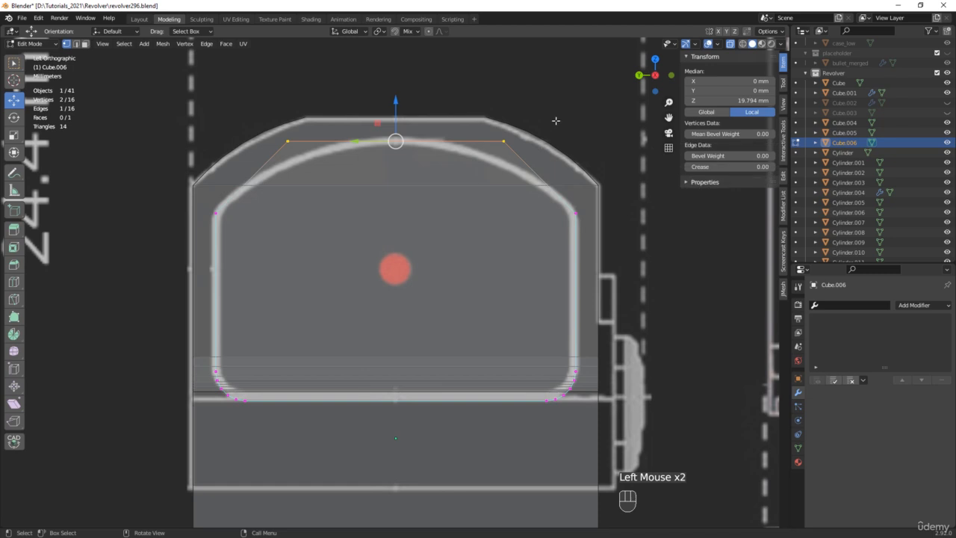
pyautogui.hotkey('ctrl', 'b')
pyautogui.press('v')
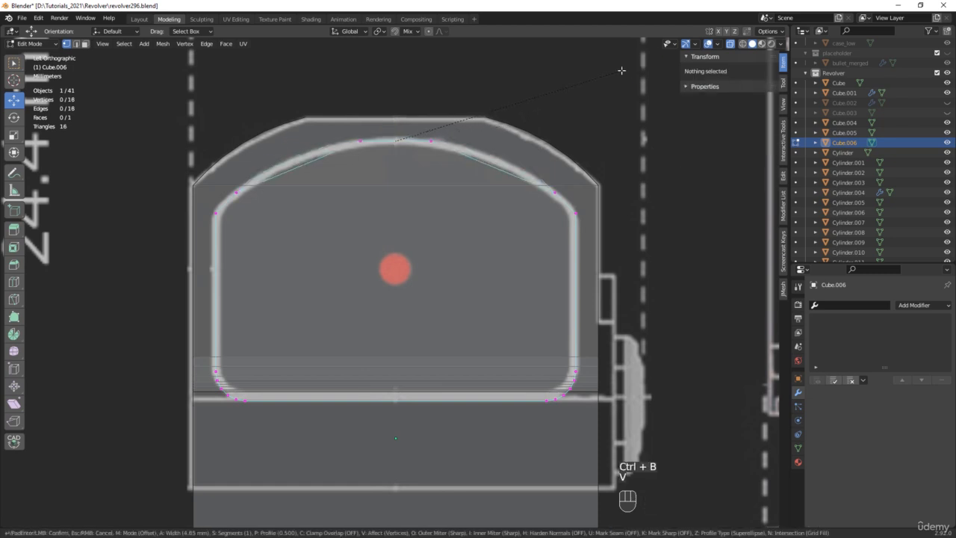
pyautogui.scroll(1, 627, 69)
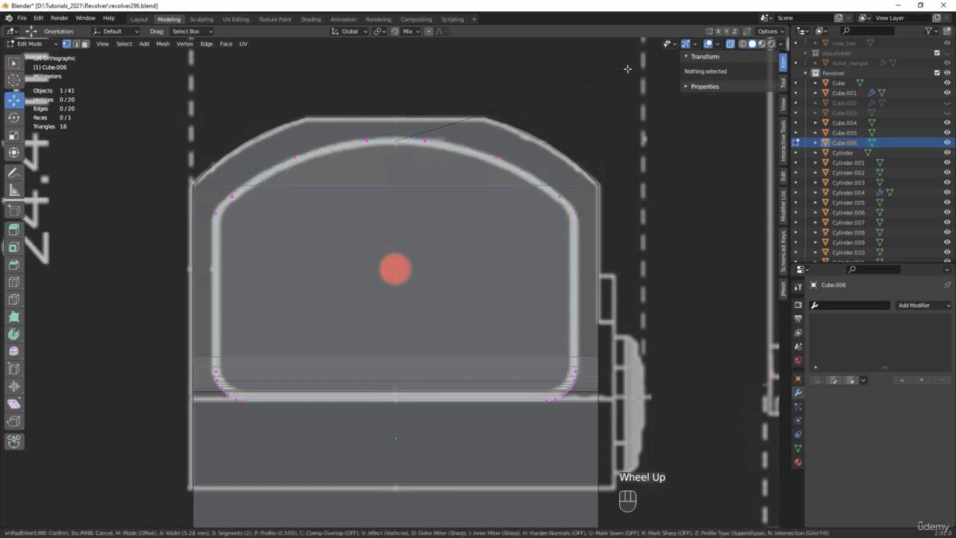
pyautogui.scroll(3, 627, 69)
pyautogui.click(631, 68)
# Bevel the two shoulder vertices where the arch meets the vertical sides by about 0.36 mm with 2 segments
pyautogui.click(575, 212)
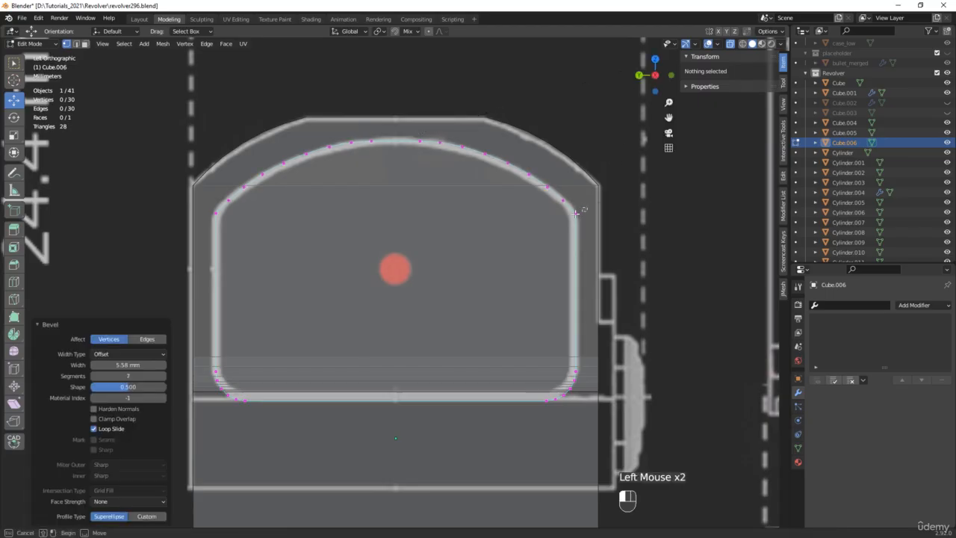
pyautogui.keyDown('shift'); pyautogui.moveTo(204, 221); pyautogui.dragTo(223, 208); pyautogui.keyUp('shift')
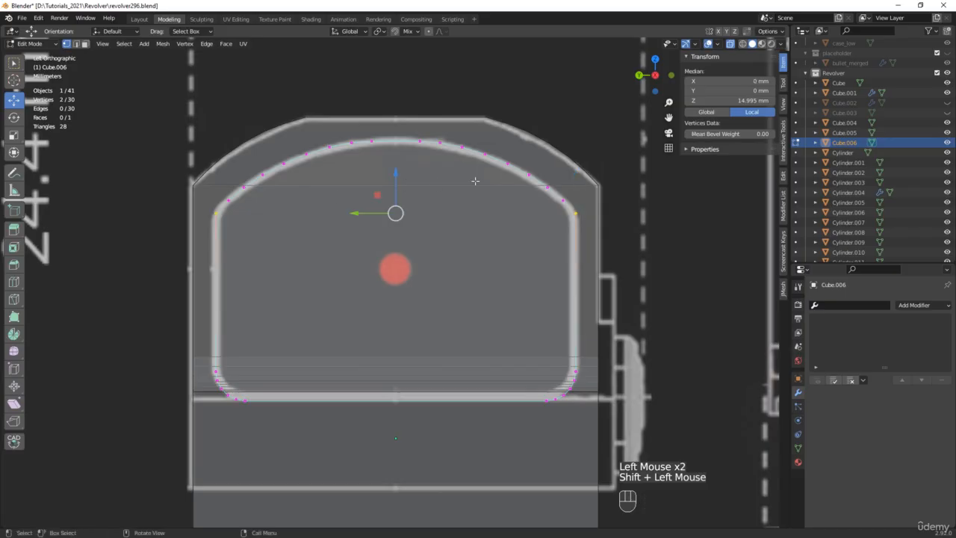
pyautogui.scroll(2, 475, 180)
pyautogui.hotkey('ctrl', 'b')
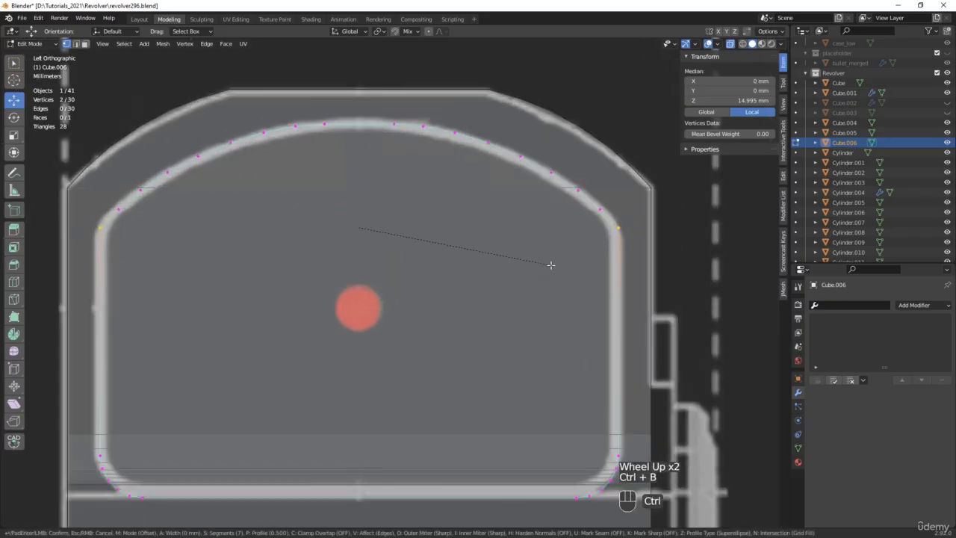
pyautogui.press('v')
pyautogui.scroll(-3, 564, 249)
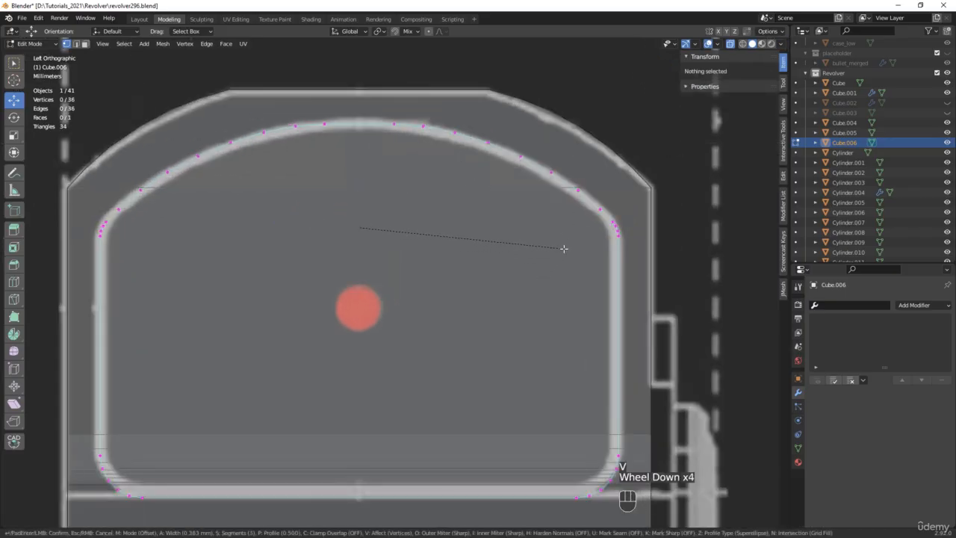
pyautogui.scroll(-1, 564, 249)
pyautogui.click(563, 248)
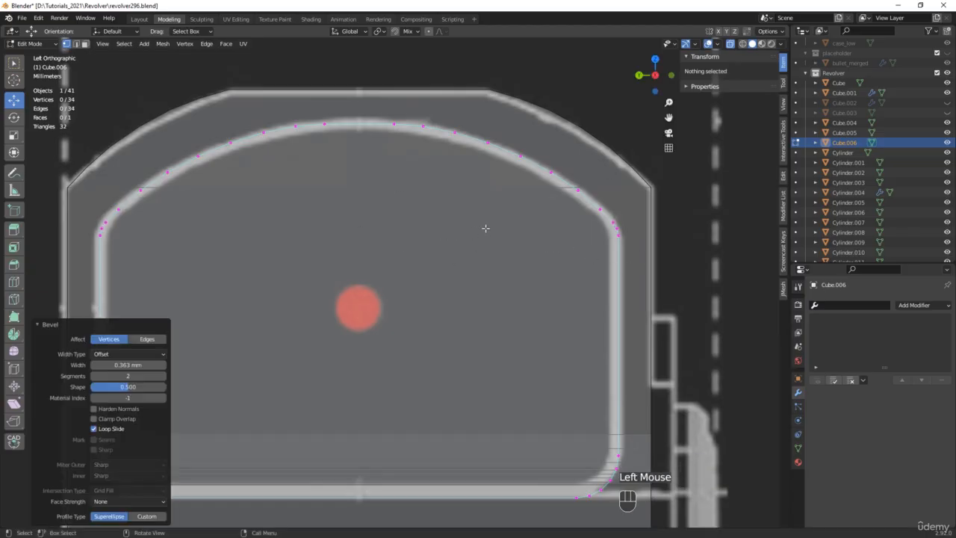